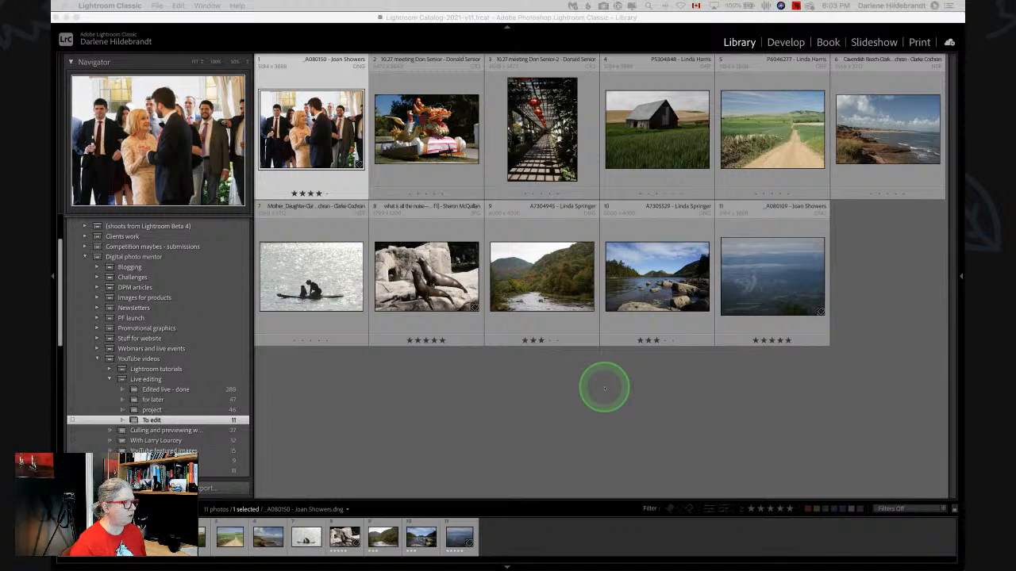
Open the misty mountain valley photo from the To edit collection in the Develop module and show its camera settings overlay
left_click(605, 388)
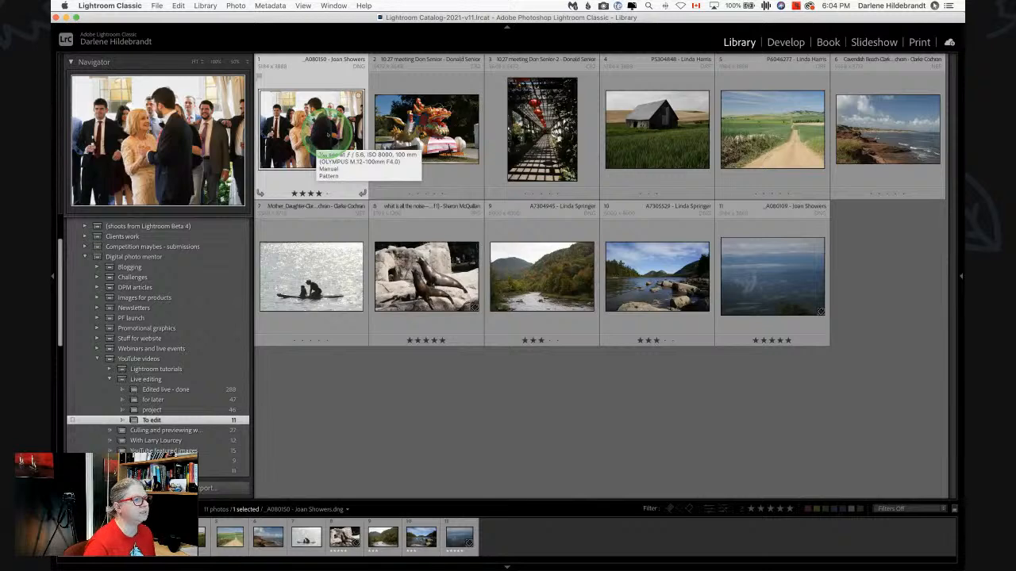
double_click(748, 277)
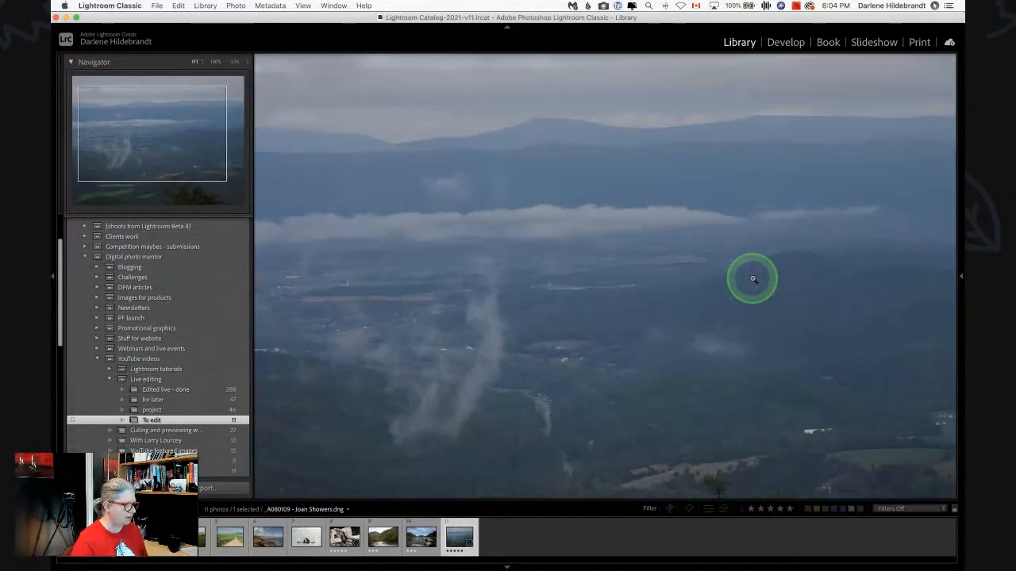
left_click(753, 278)
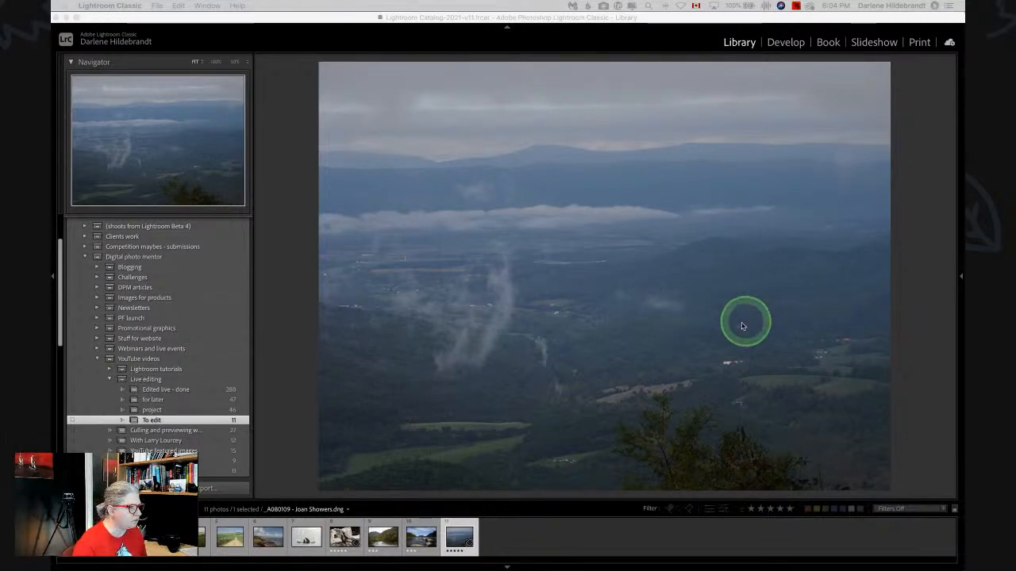
left_click(909, 149)
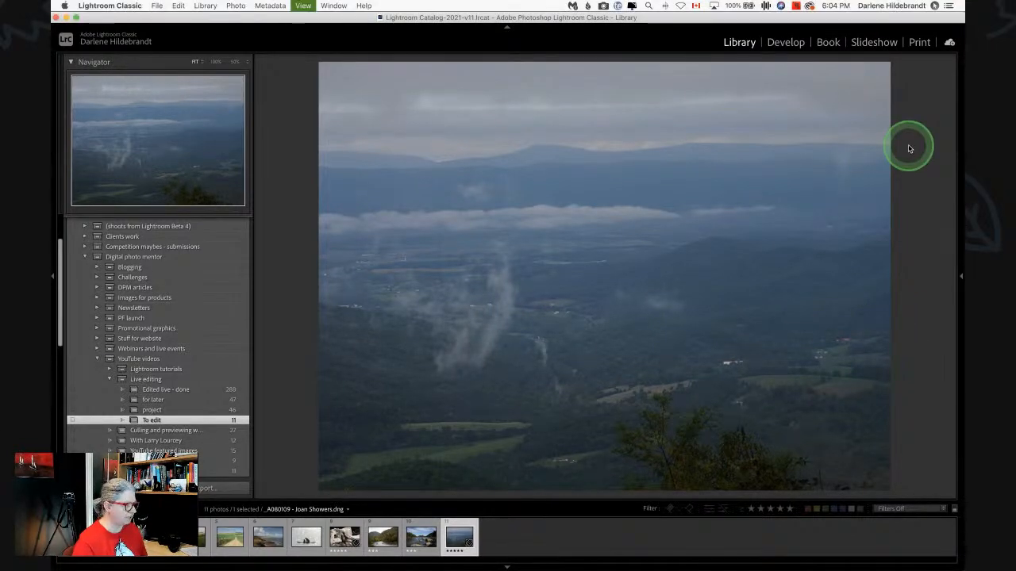
key("d")
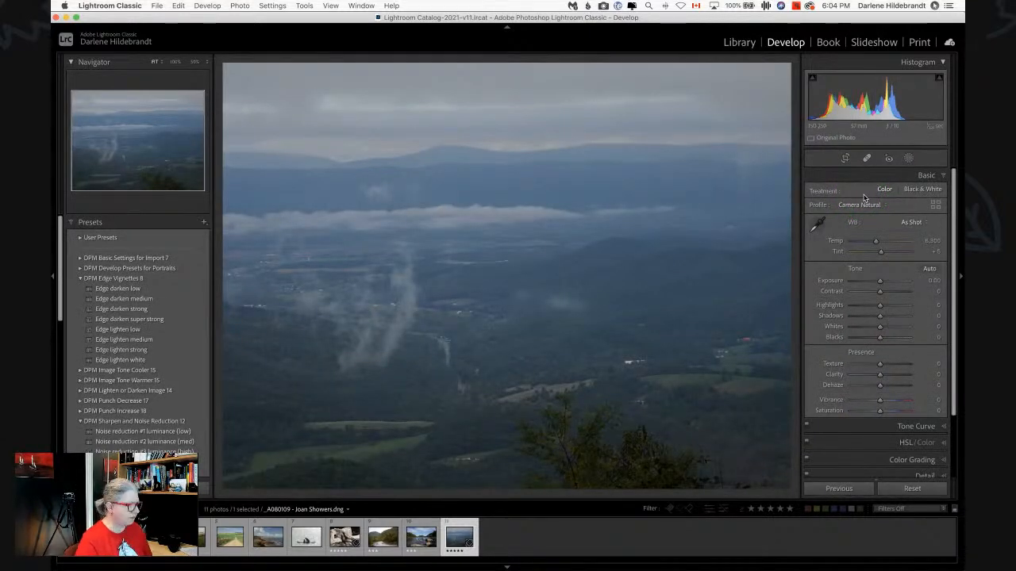
key("i")
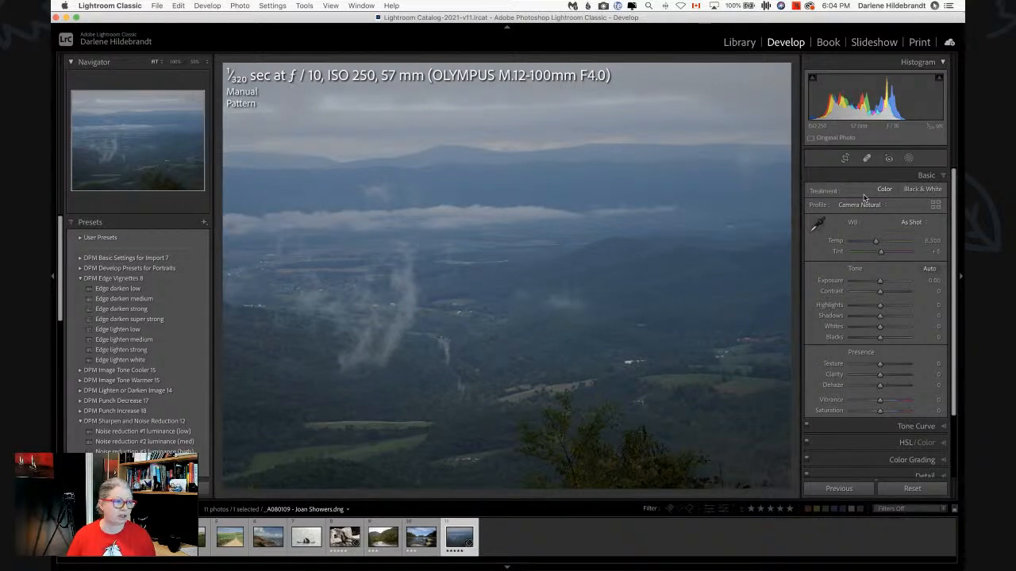
Examine the mask types offered by the Masking tool, close it again and hide the camera settings overlay
left_click(908, 159)
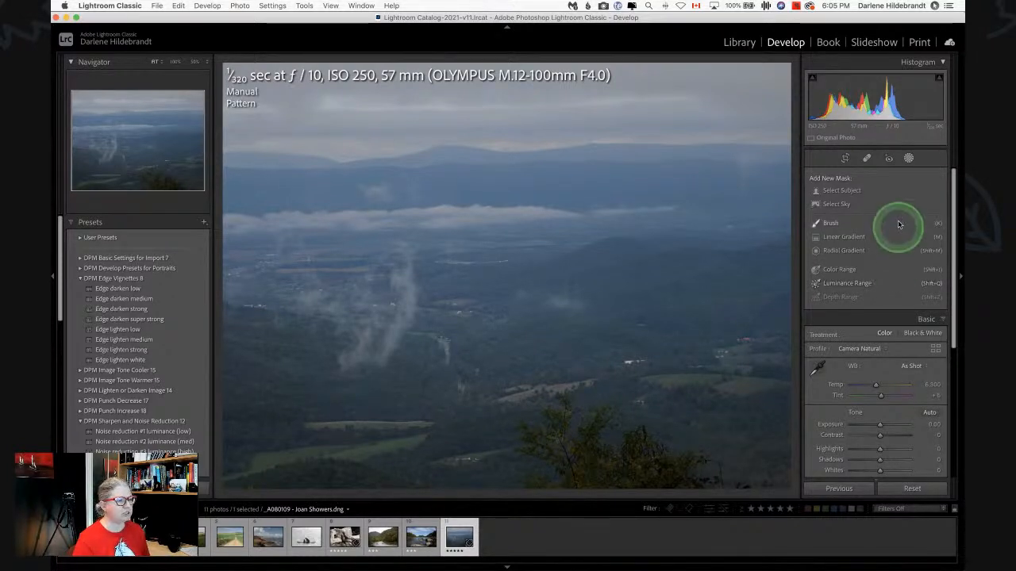
left_click(908, 159)
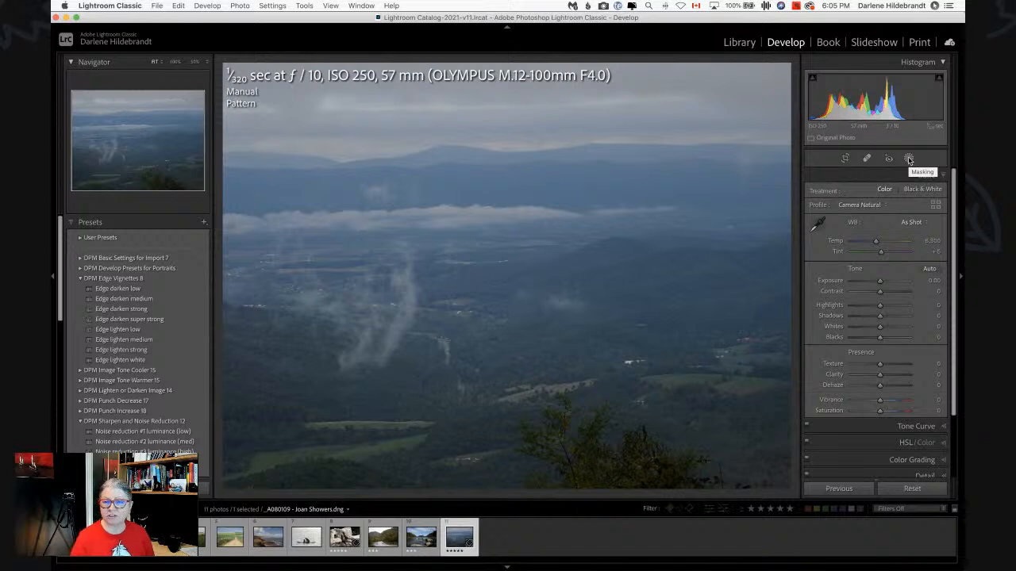
left_click(910, 161)
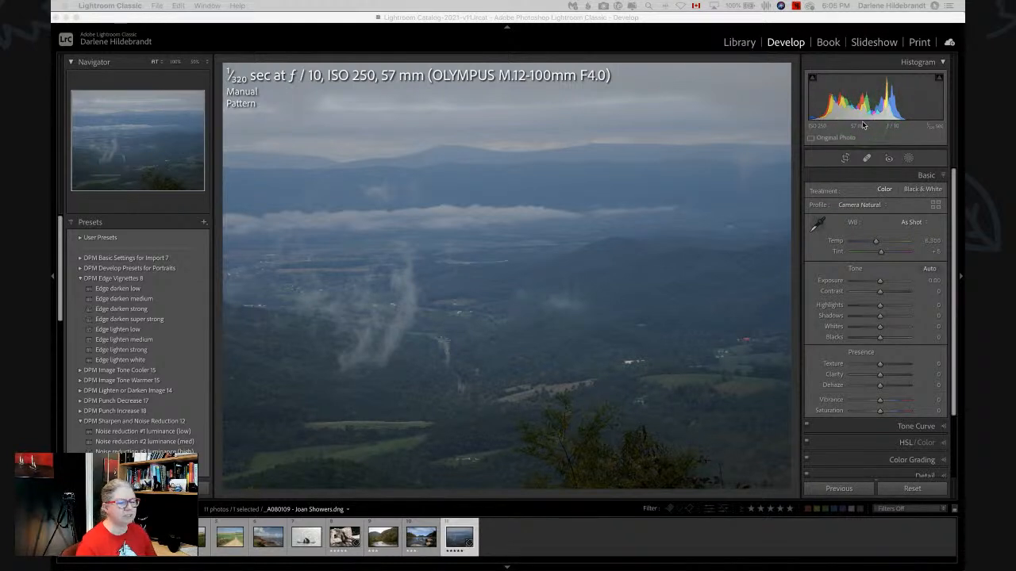
left_click(821, 126)
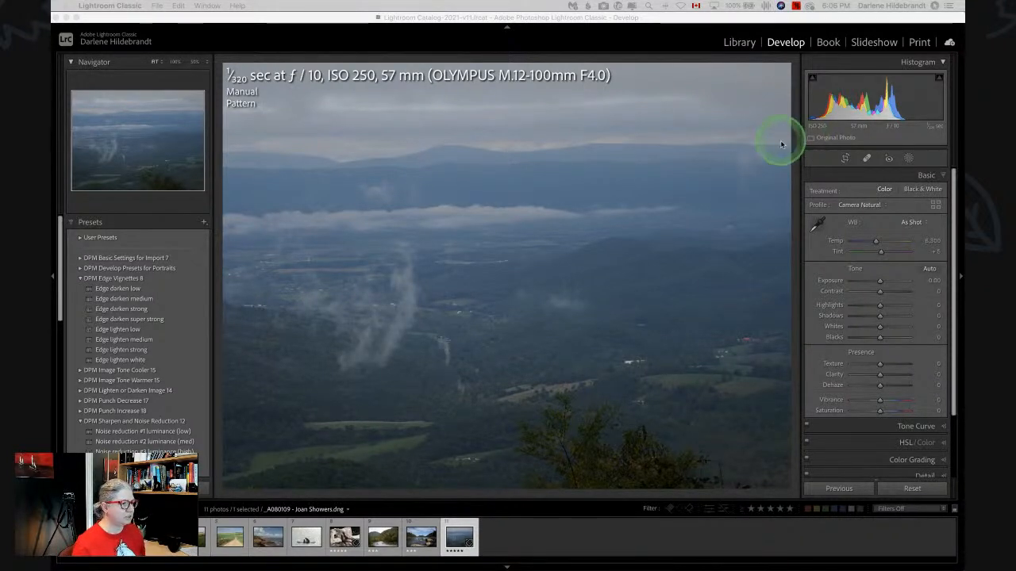
left_click(818, 174)
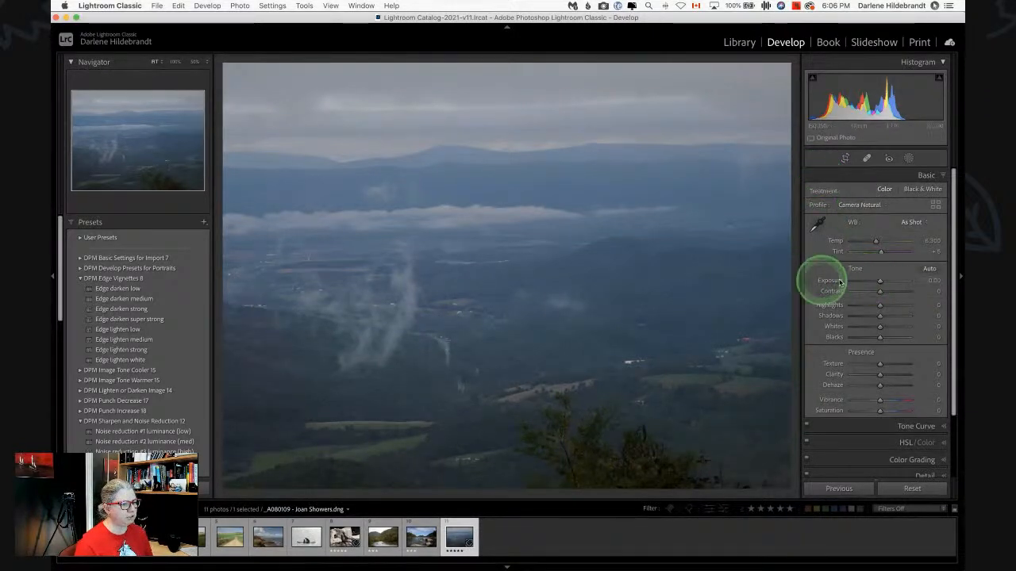
Try darker and brighter exposures on the valley photo and set its Exposure to +0.22
left_click_drag(840, 282, 879, 279)
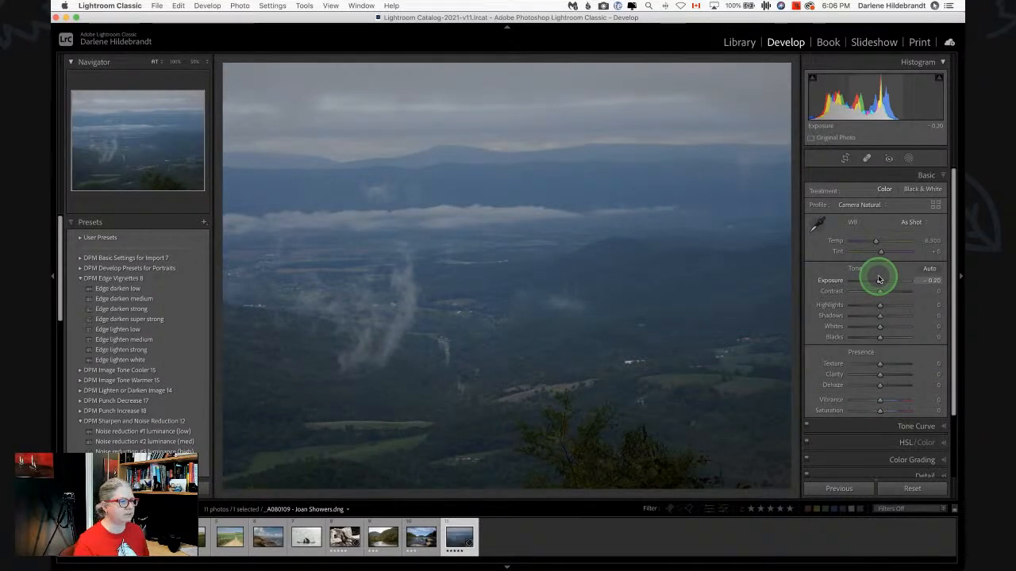
left_click_drag(878, 279, 883, 279)
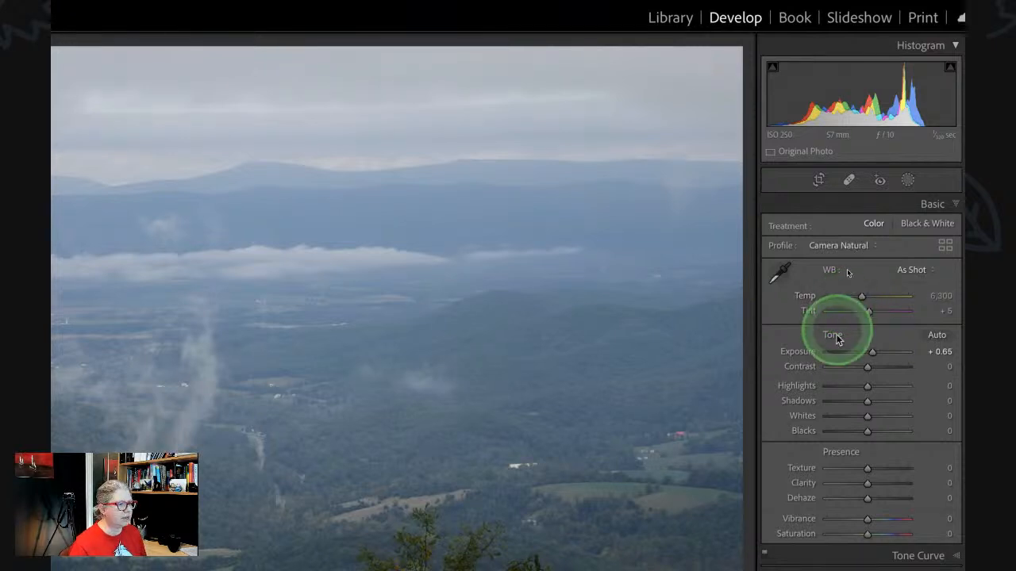
mouse_move(871, 355)
left_mouse_down()
mouse_move(857, 351)
mouse_move(889, 355)
mouse_move(861, 355)
left_mouse_up()
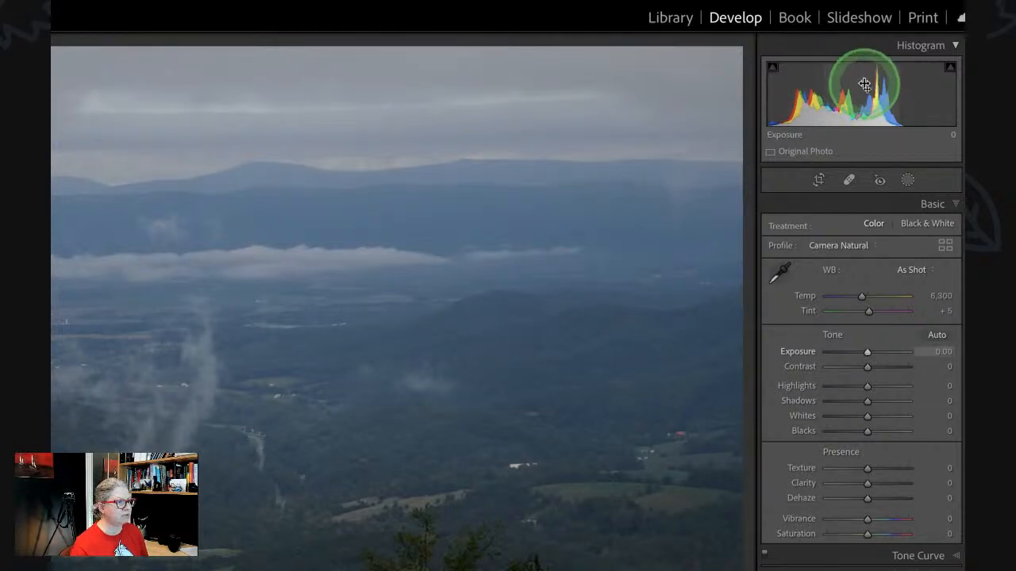
mouse_move(866, 87)
left_mouse_down()
mouse_move(887, 93)
mouse_move(869, 94)
left_mouse_up()
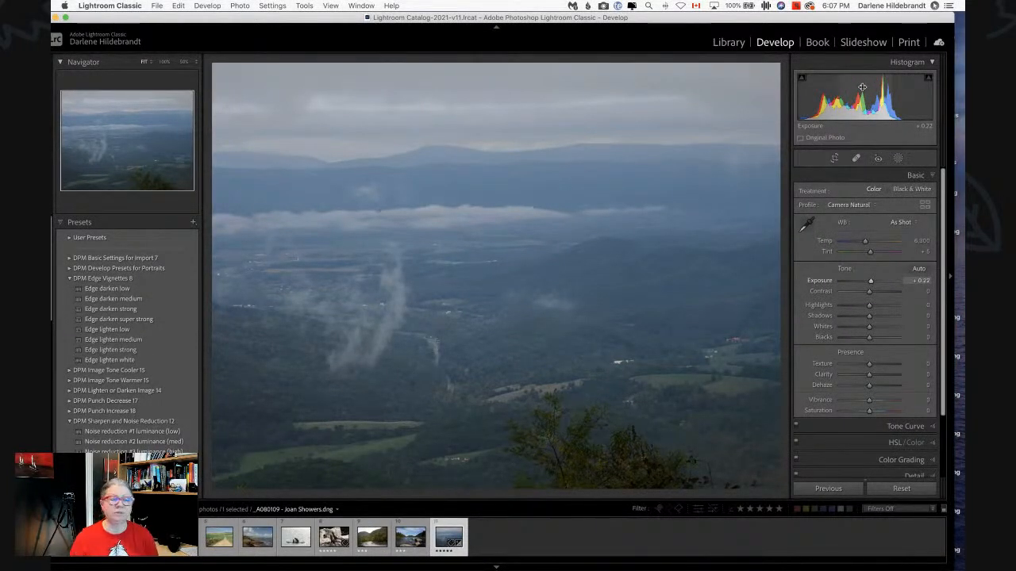
left_click_drag(839, 18, 851, 17)
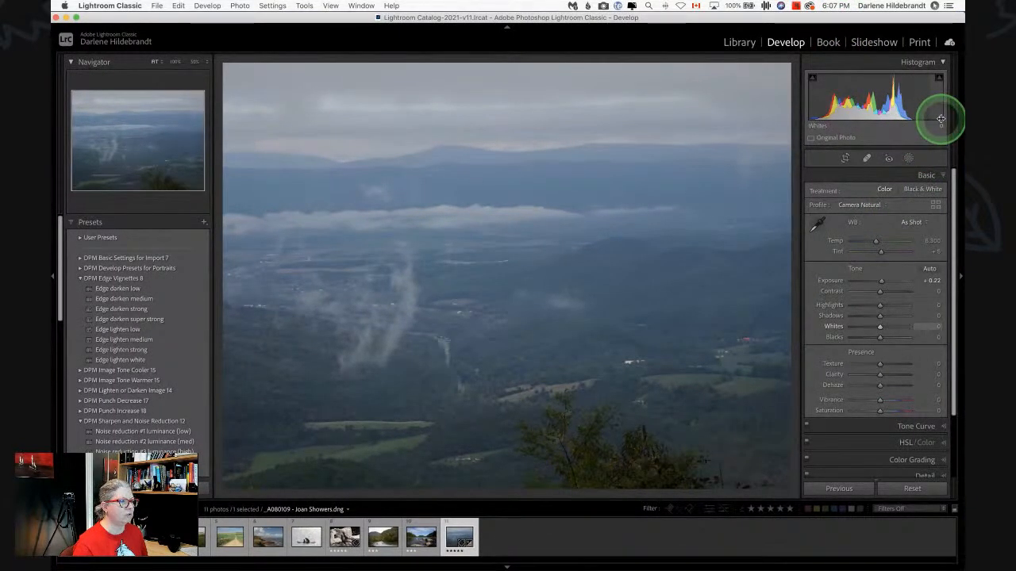
Auto-set the Whites of the photo to +78, undo it once and apply the automatic value again
left_click_drag(940, 118, 937, 111)
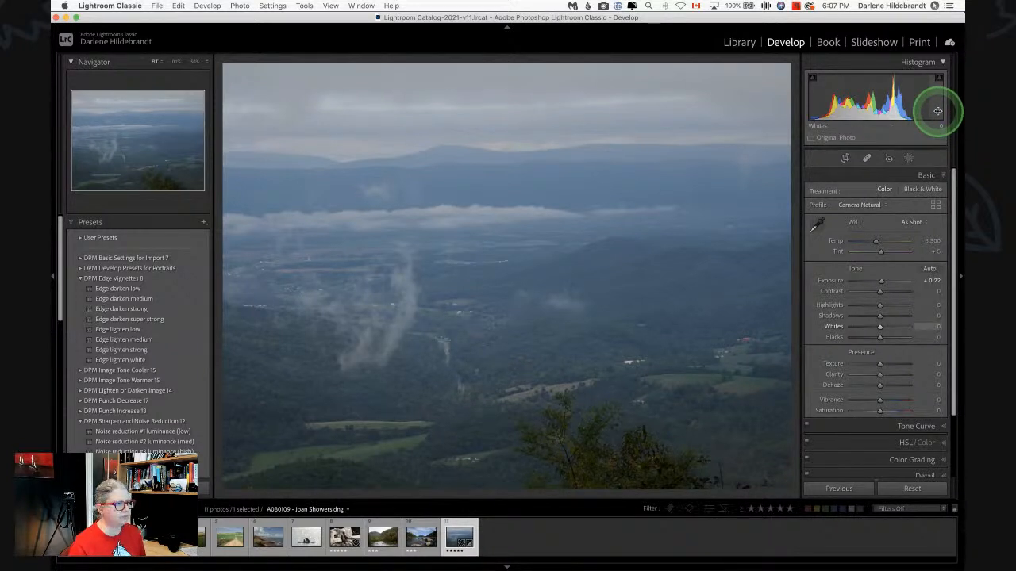
double_click(831, 328)
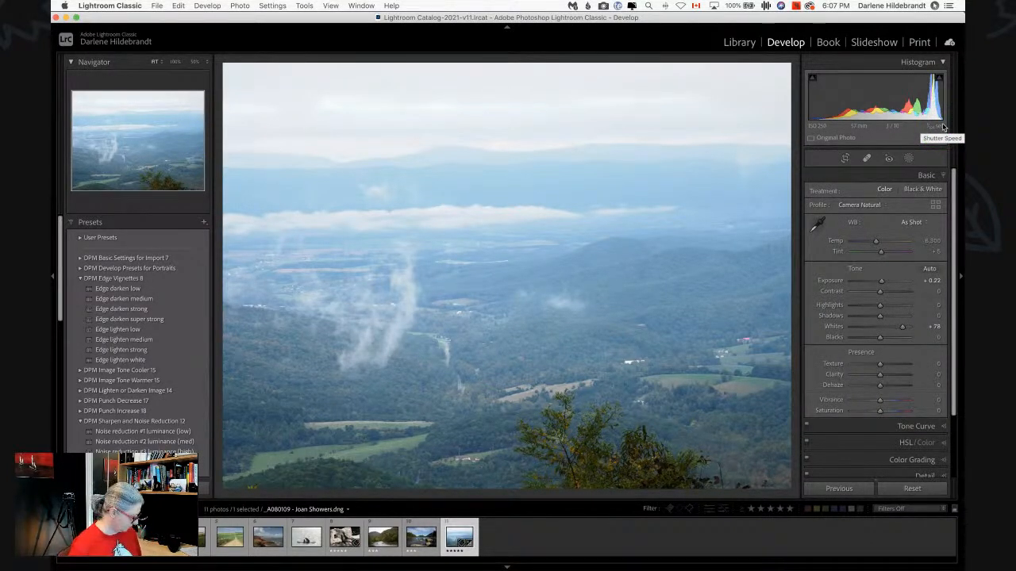
left_click(942, 127)
key("ctrl+z")
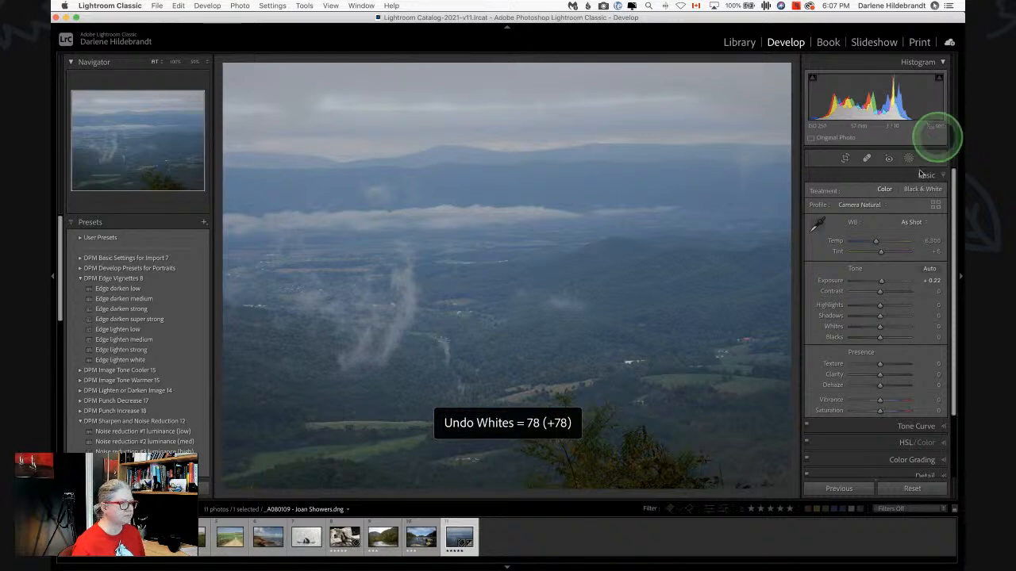
double_click(836, 327, "shift")
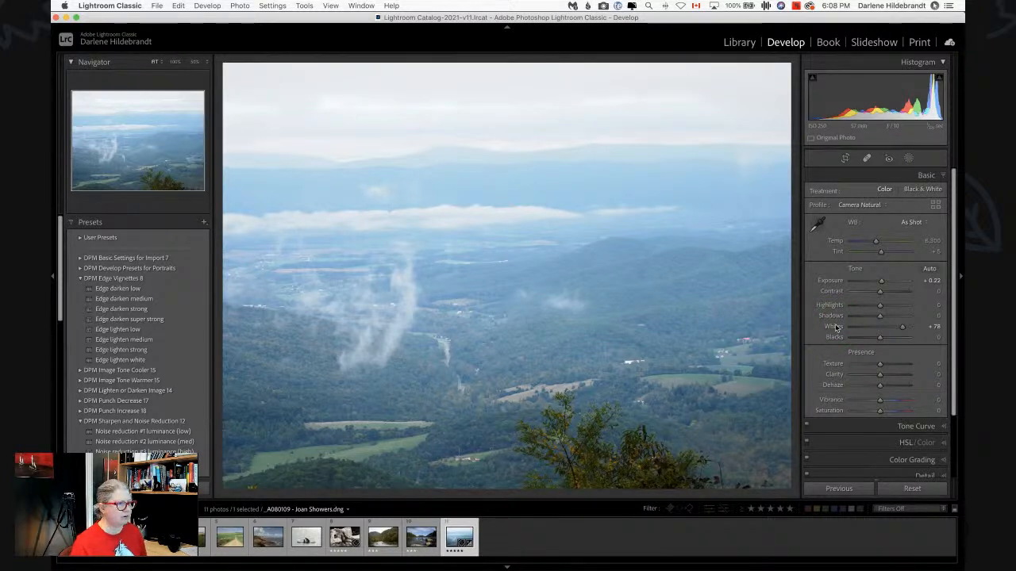
Check the highlight clipping preview at higher Whites values up to +90 and set Whites to +75
left_click(901, 329, "alt")
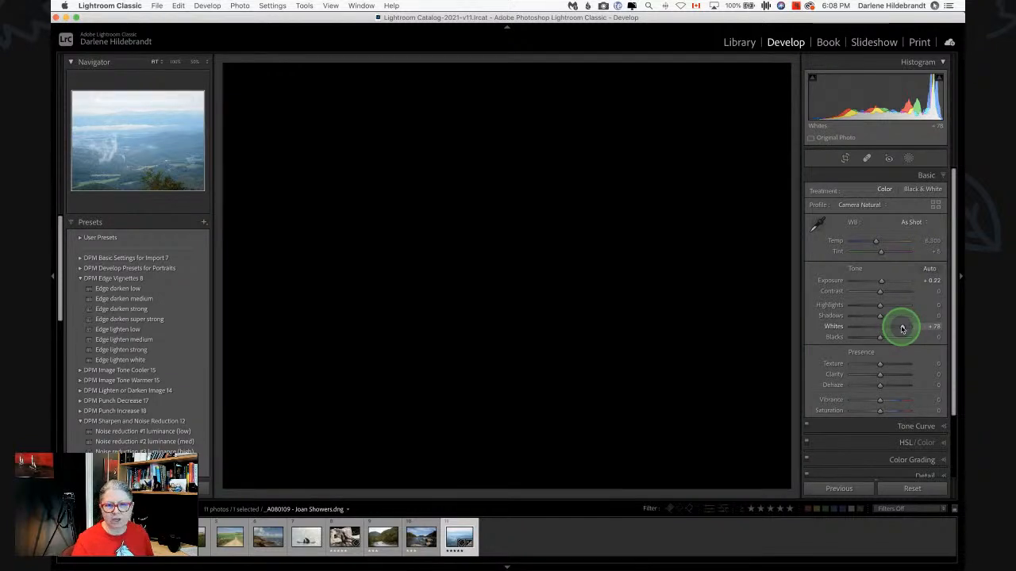
left_click_drag(901, 328, 906, 328)
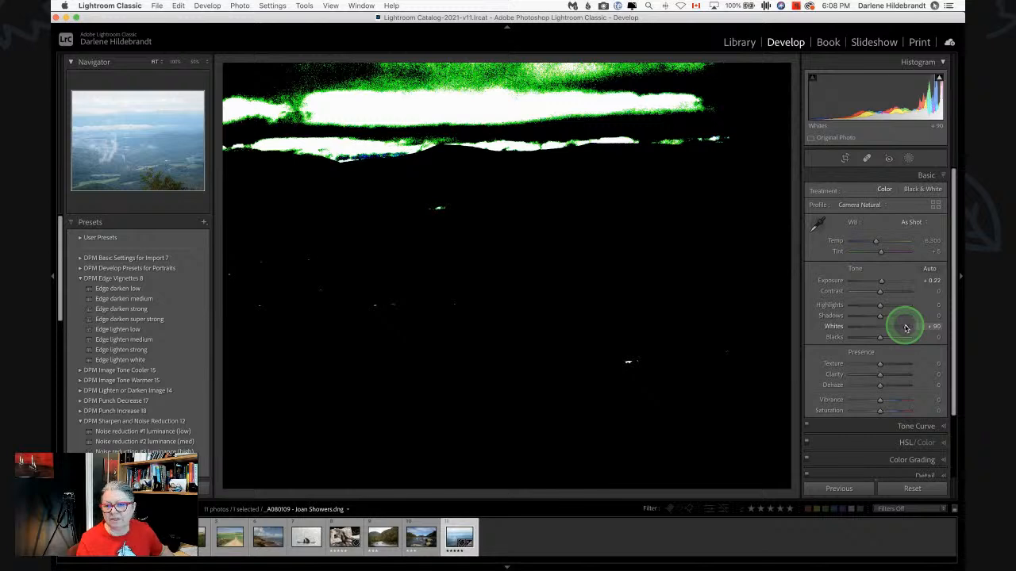
left_click_drag(906, 328, 906, 328)
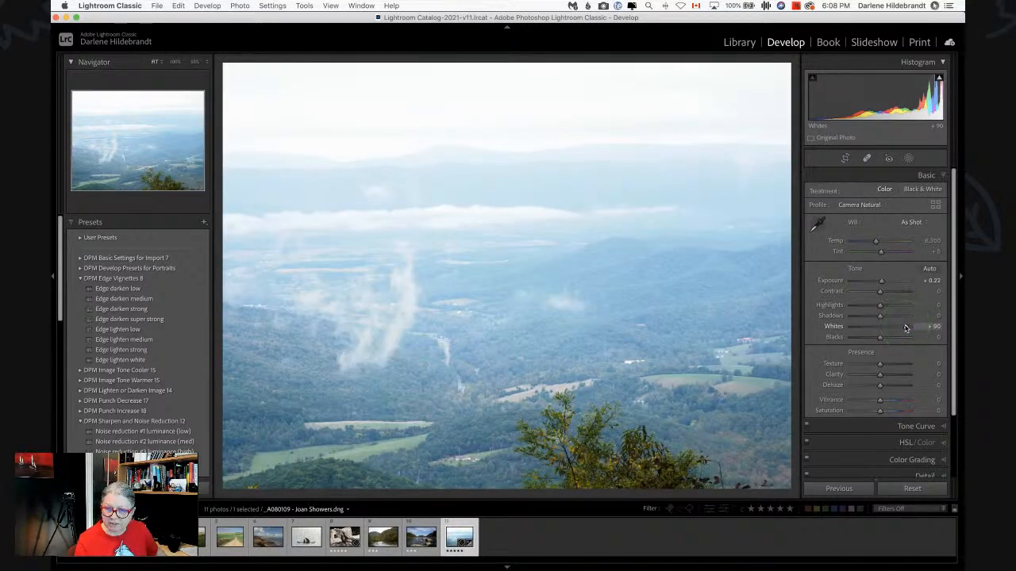
left_click(906, 328)
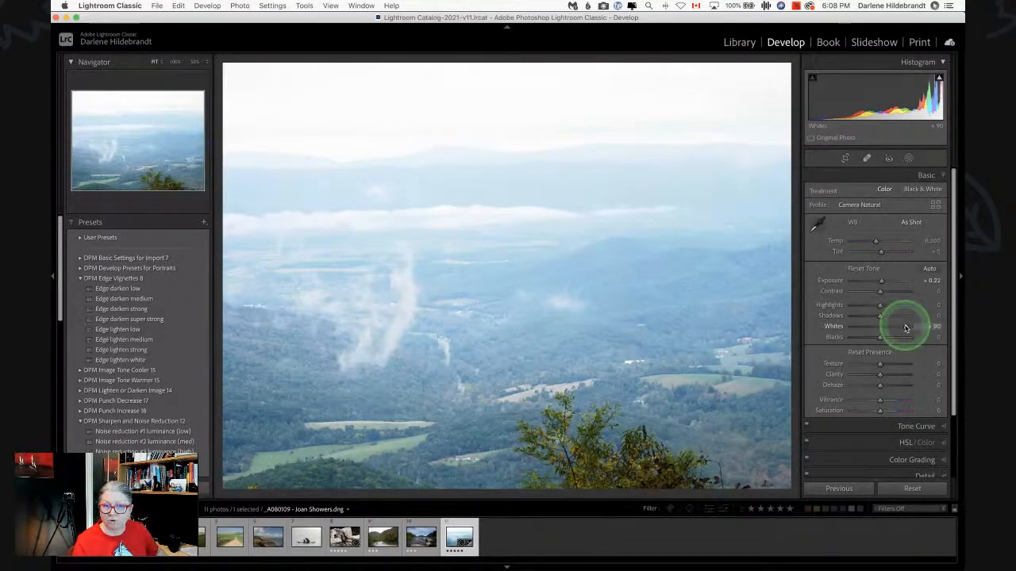
key("alt")
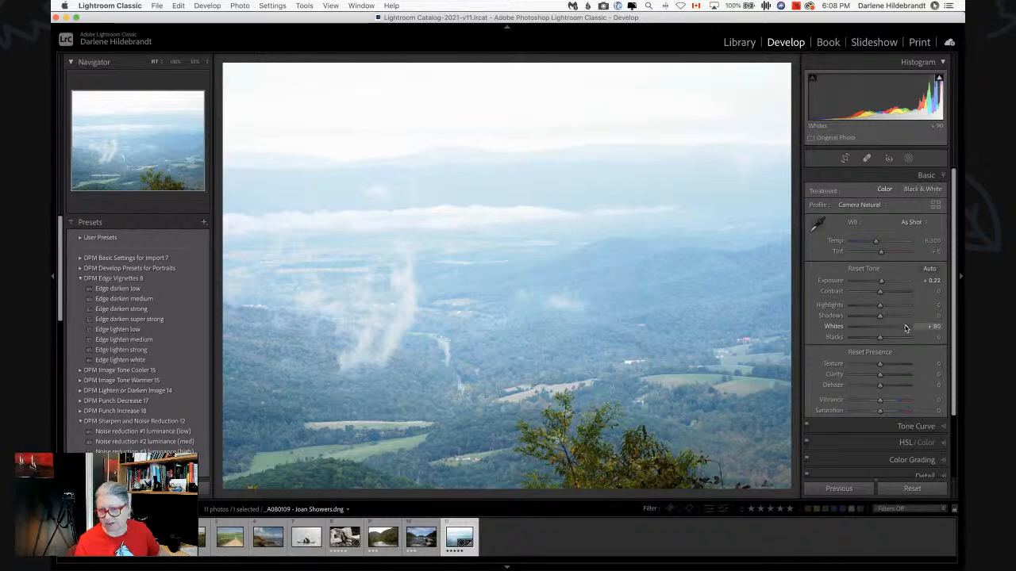
left_click_drag(905, 328, 904, 328)
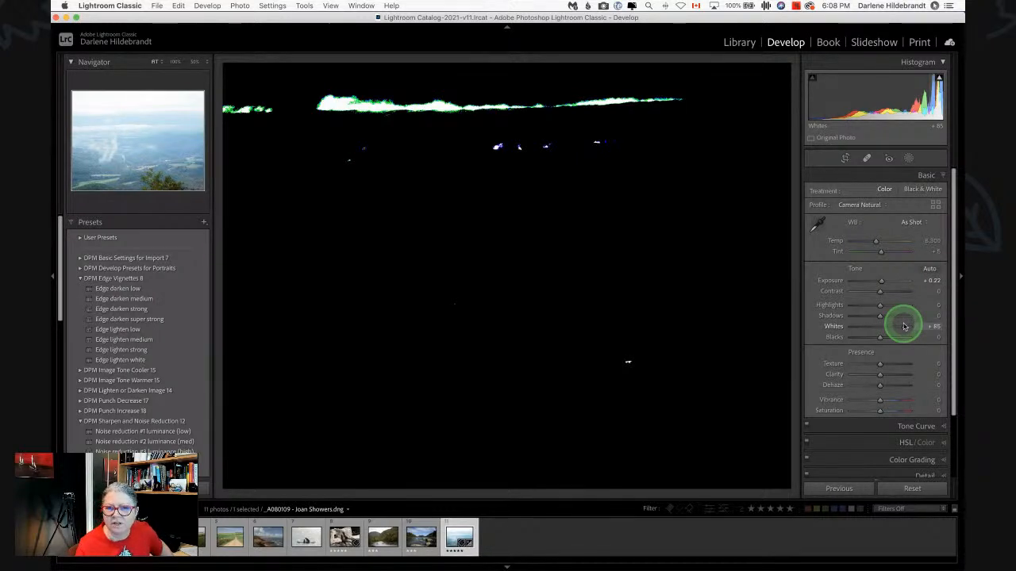
left_click_drag(904, 328, 900, 326)
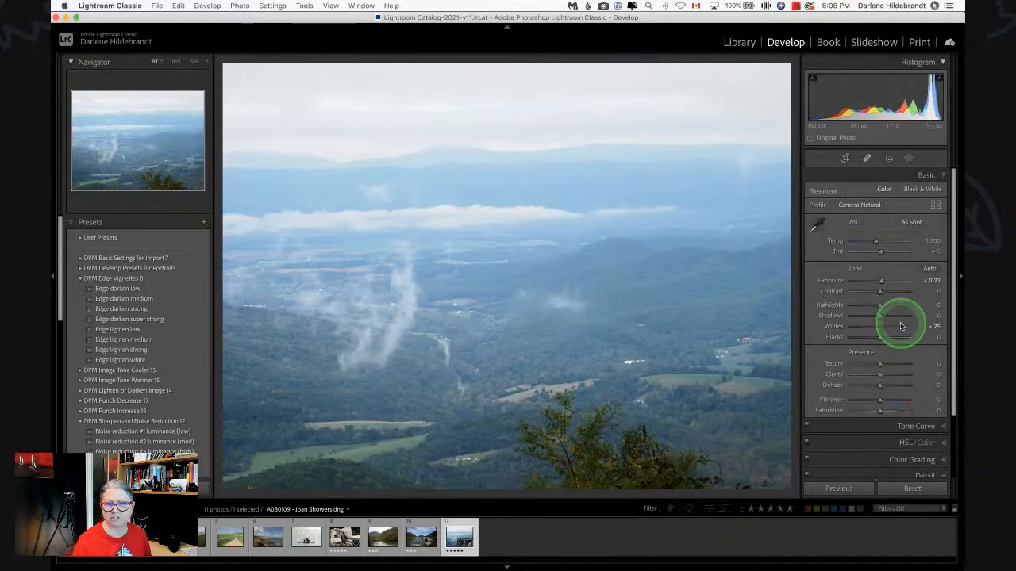
left_click(880, 317)
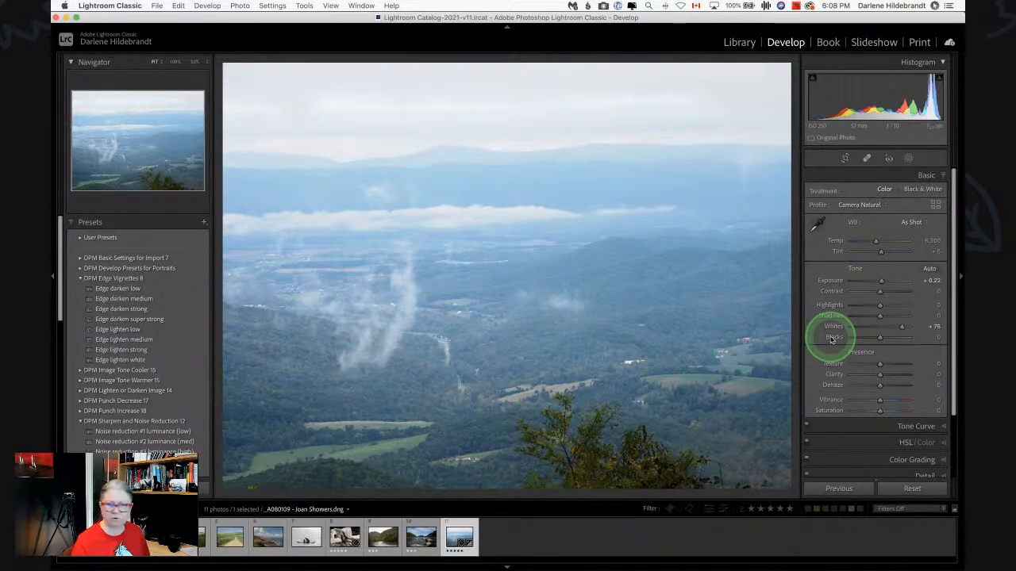
Set Blacks to -57 with the help of the shadow clipping preview and compare the photo with its unedited version
left_click_drag(831, 339, 833, 339)
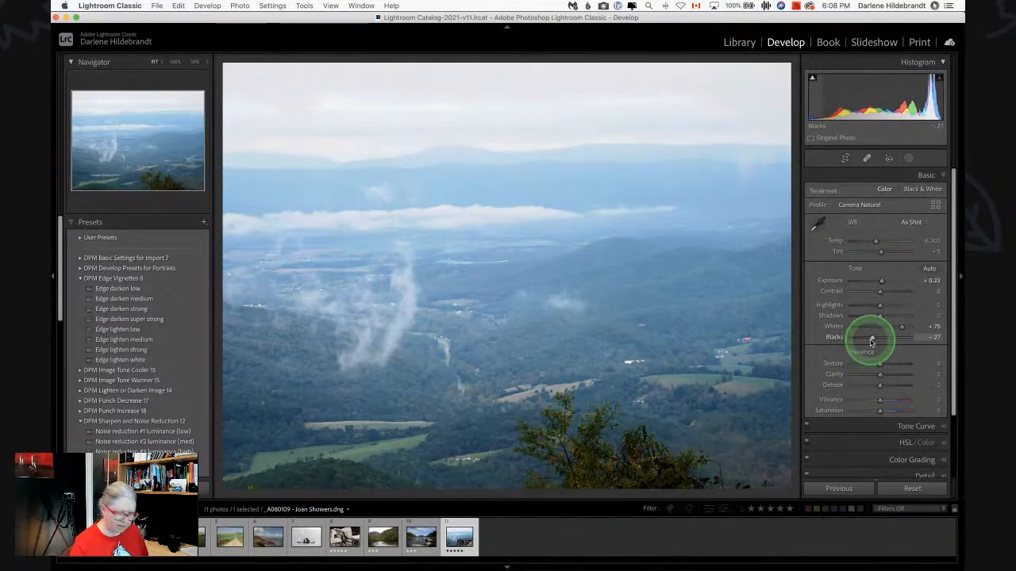
left_click_drag(871, 342, 864, 339)
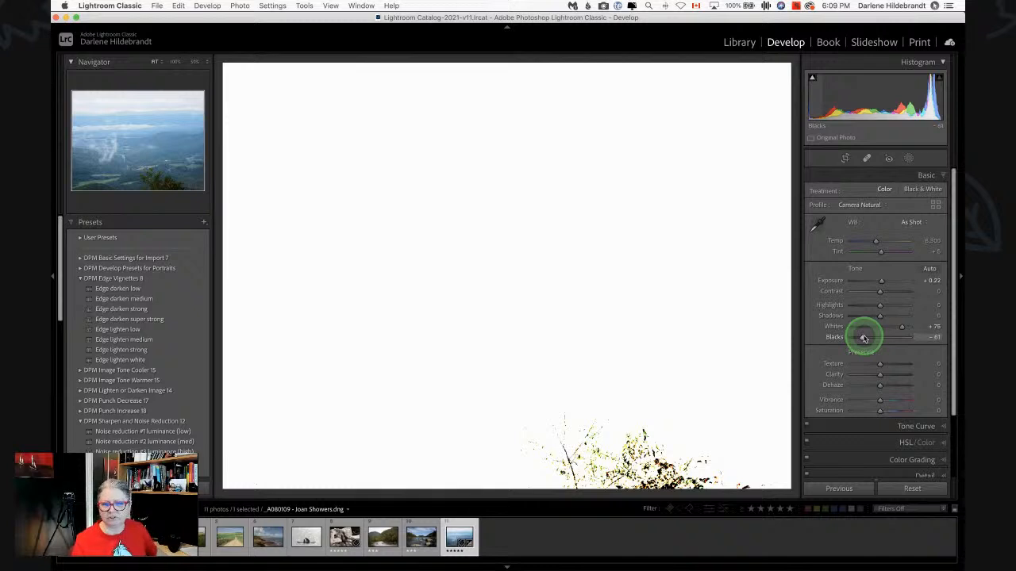
left_click_drag(863, 338, 864, 338)
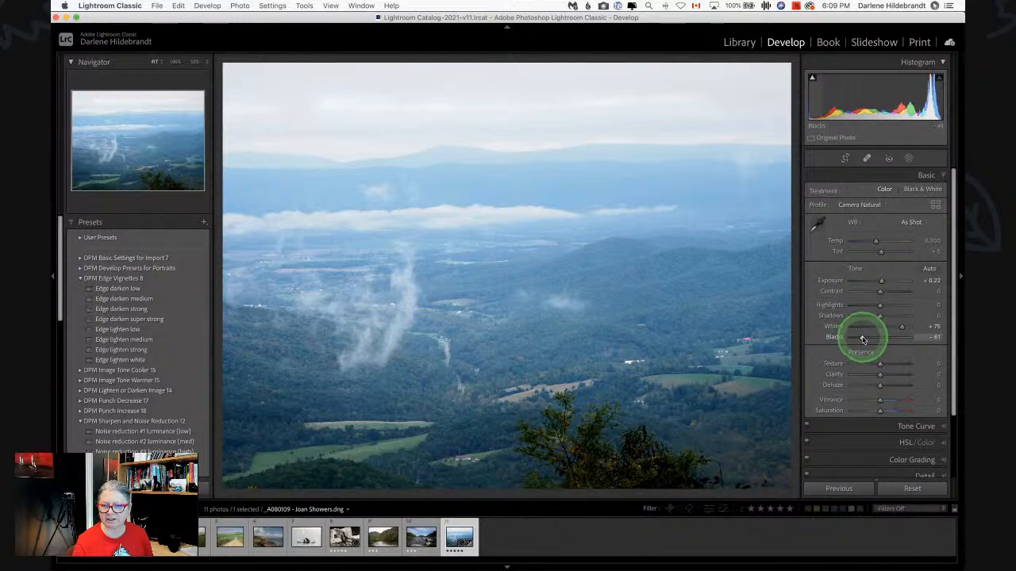
mouse_move(864, 339)
left_mouse_down()
mouse_move(819, 337)
mouse_move(884, 335)
mouse_move(823, 335)
mouse_move(864, 338)
left_mouse_up()
key("alt")
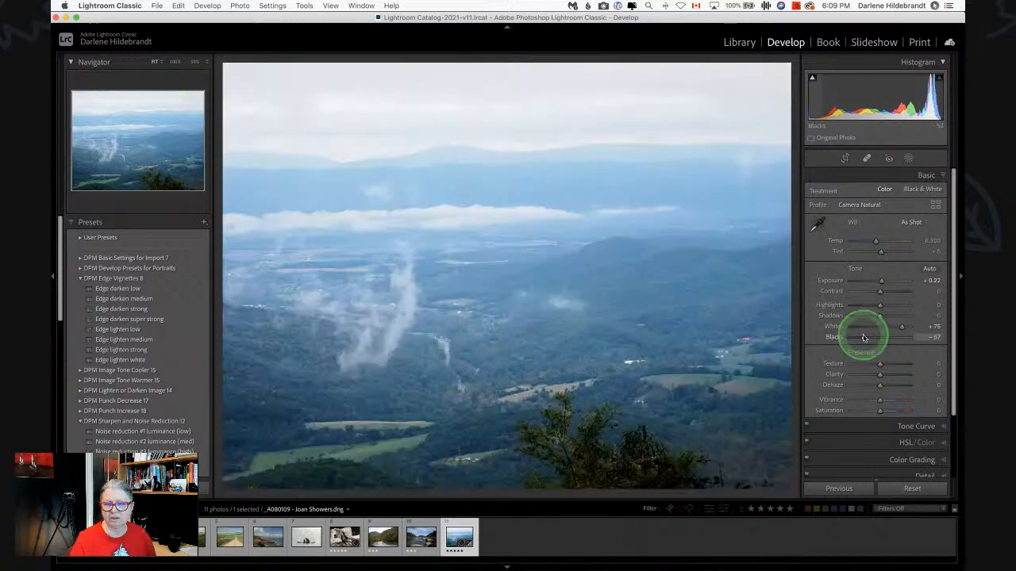
key("backslash")
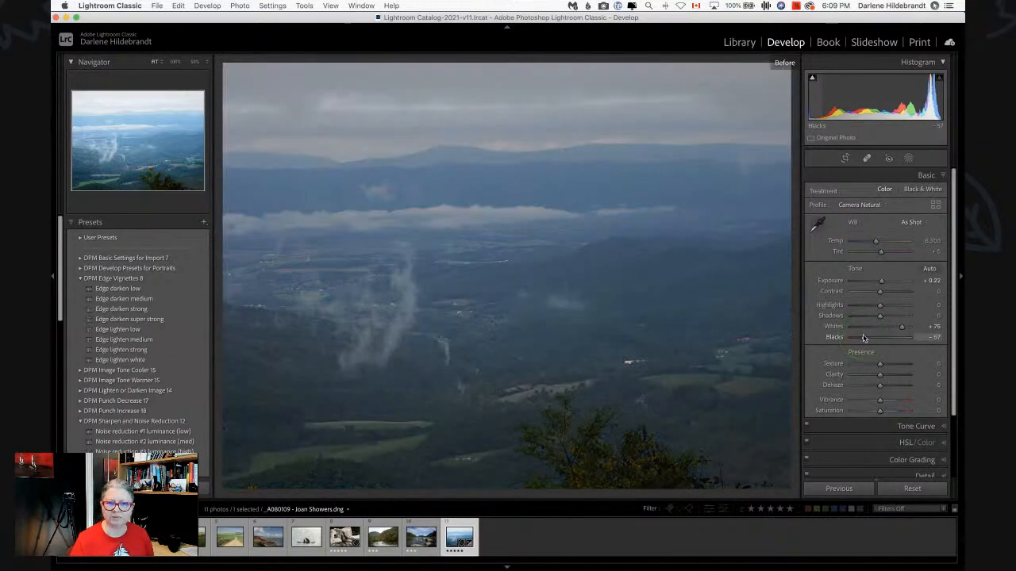
key("backslash")
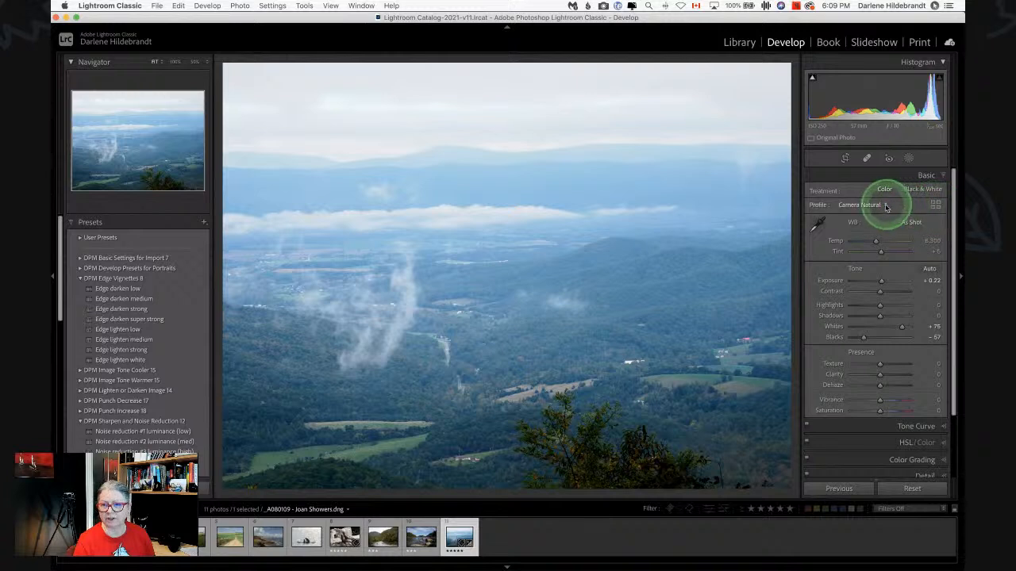
Look through the available Adobe profiles and browse the Camera Matching profiles for the photo
left_click(856, 205)
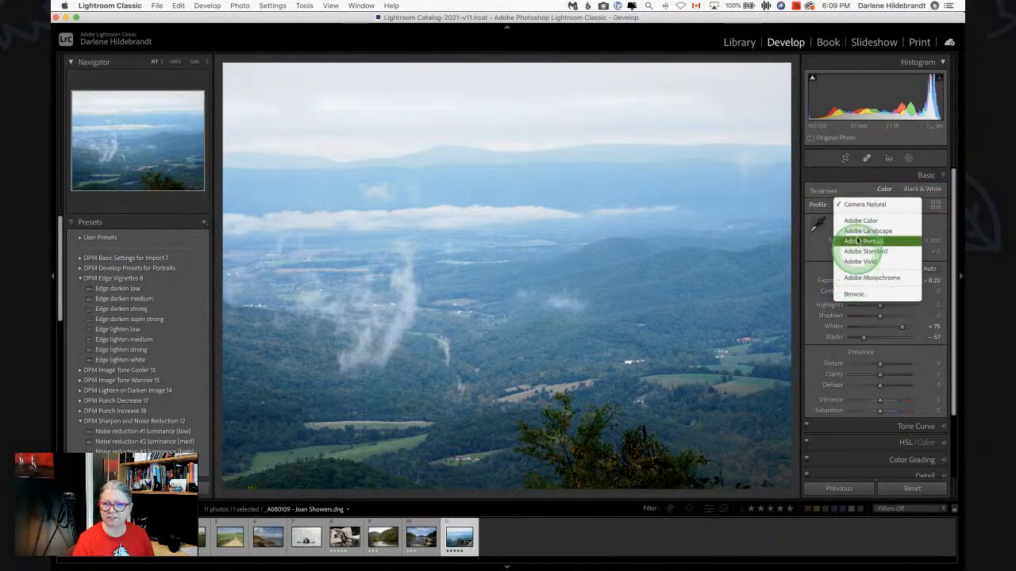
left_click(859, 205)
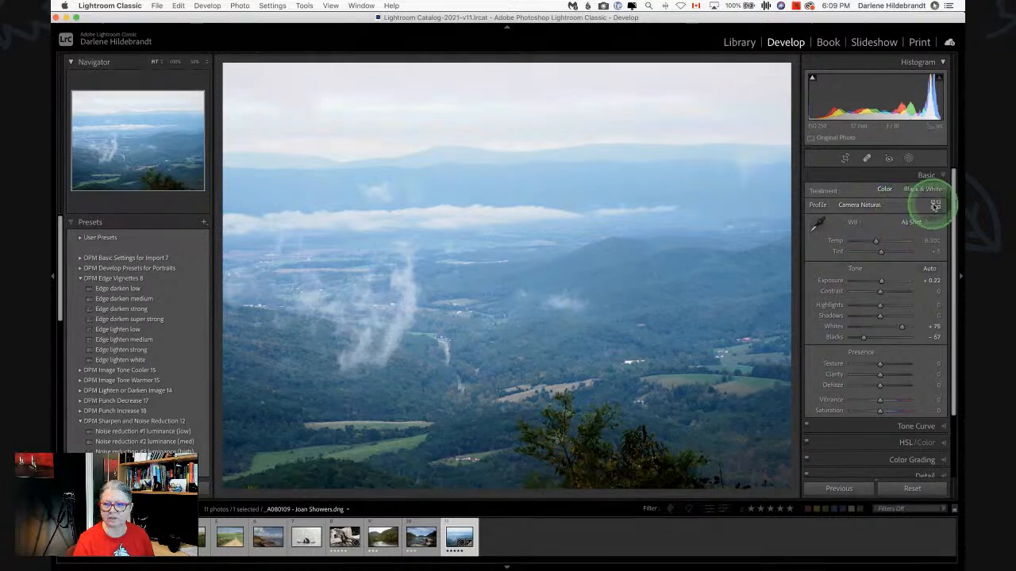
left_click(934, 205)
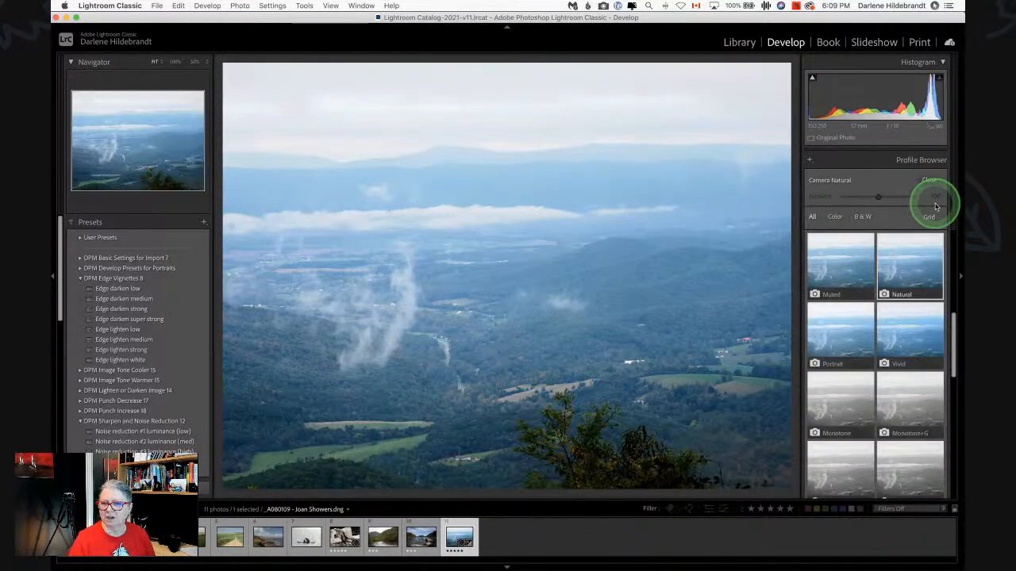
left_click(926, 181)
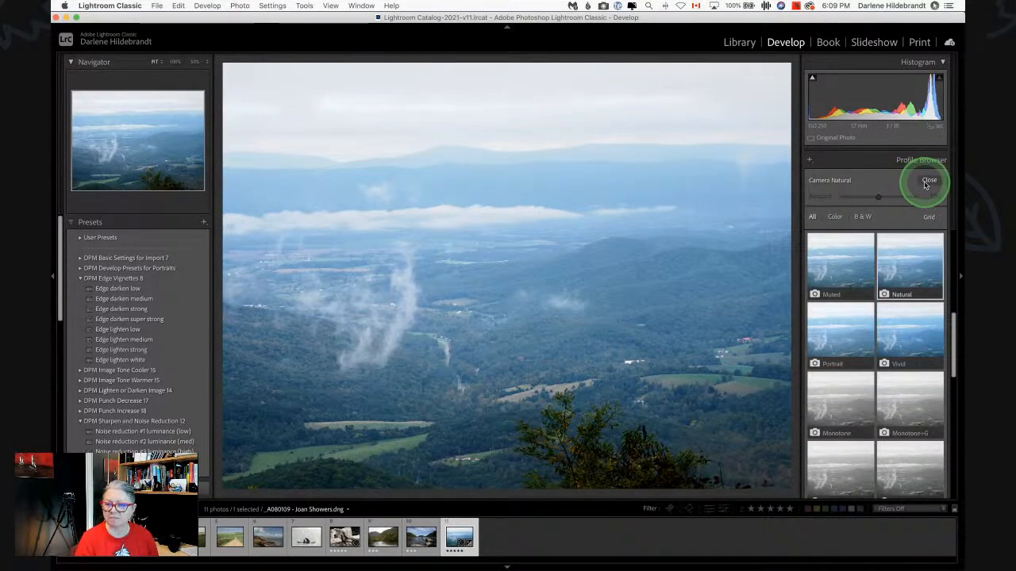
scroll(900, 290, "up", 2)
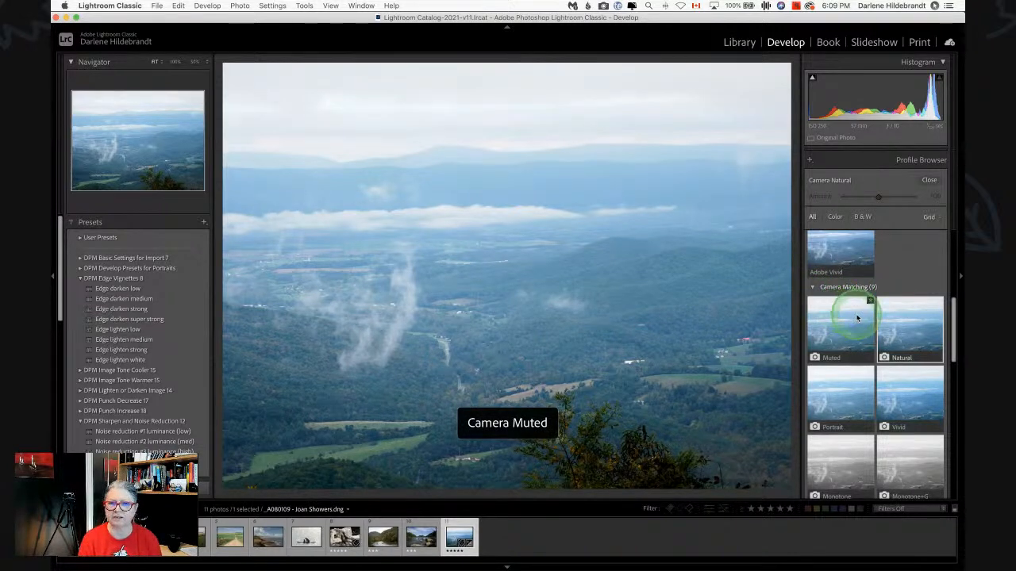
Show the photo info overlay to check which camera and lens took the valley photo
key("i")
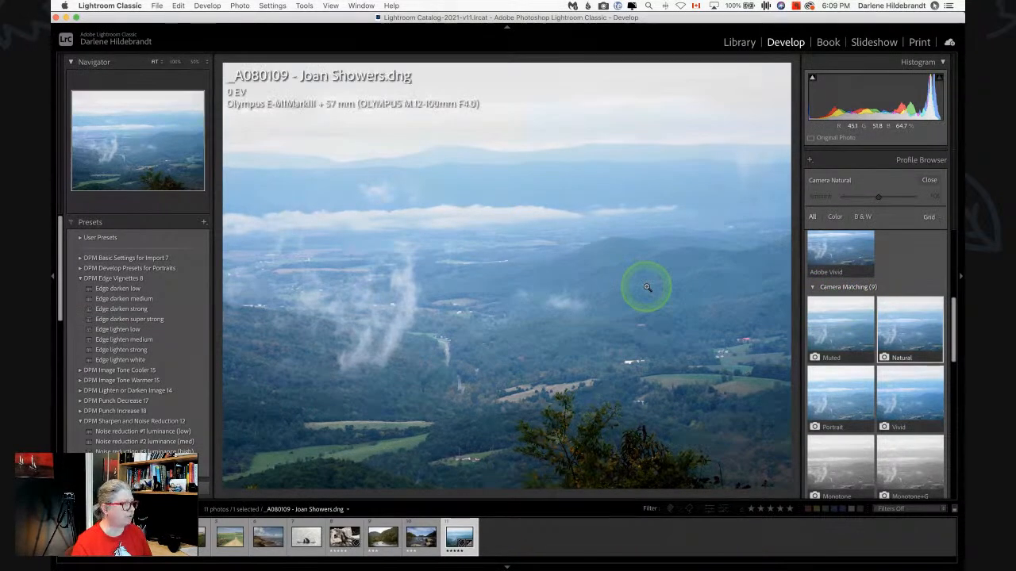
key("i")
key("i")
key("i")
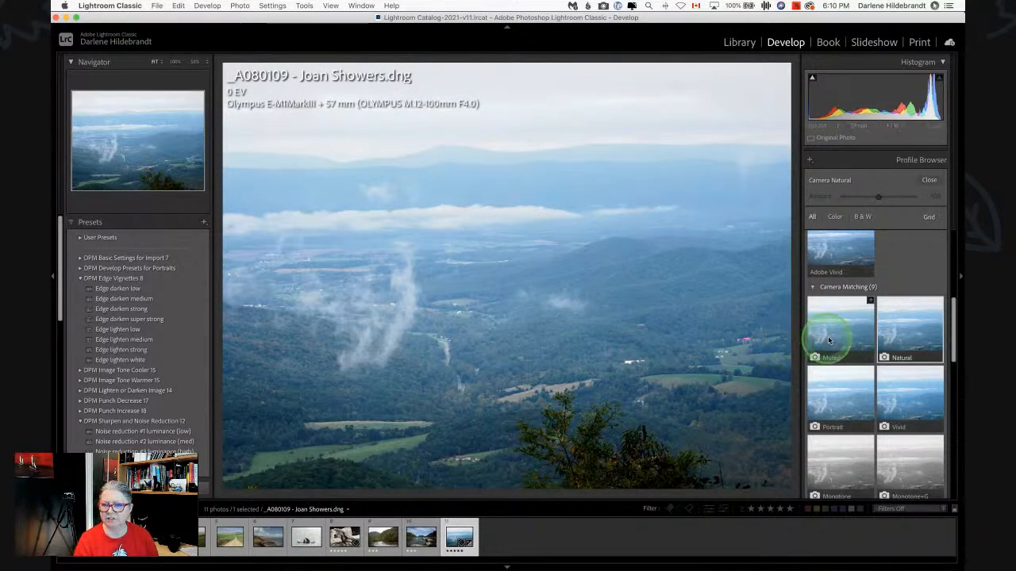
Preview the Camera Matching profiles on the photo and keep the Natural profile
scroll(843, 323, "down", 1)
scroll(846, 326, "down", 1)
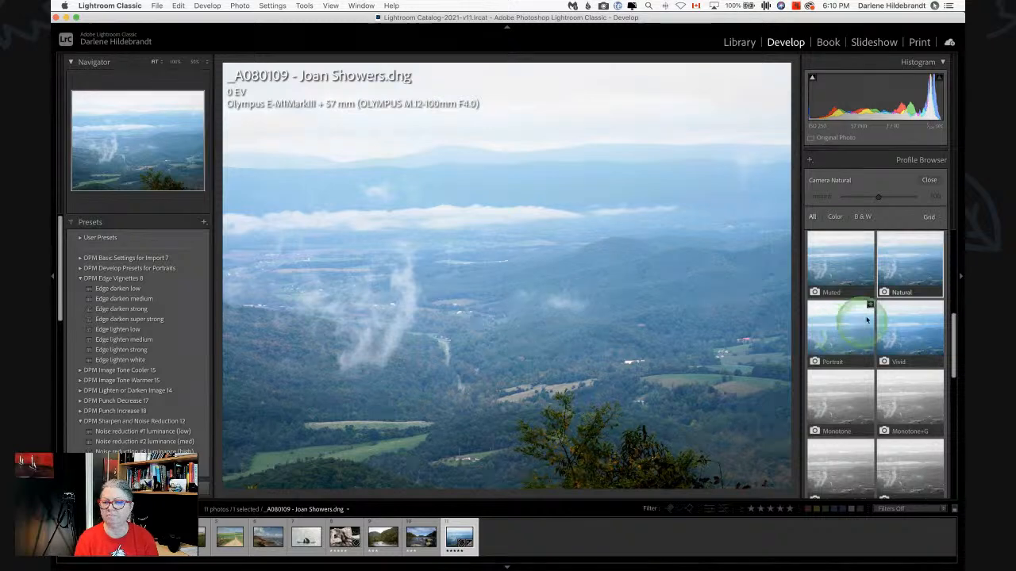
left_click(901, 277)
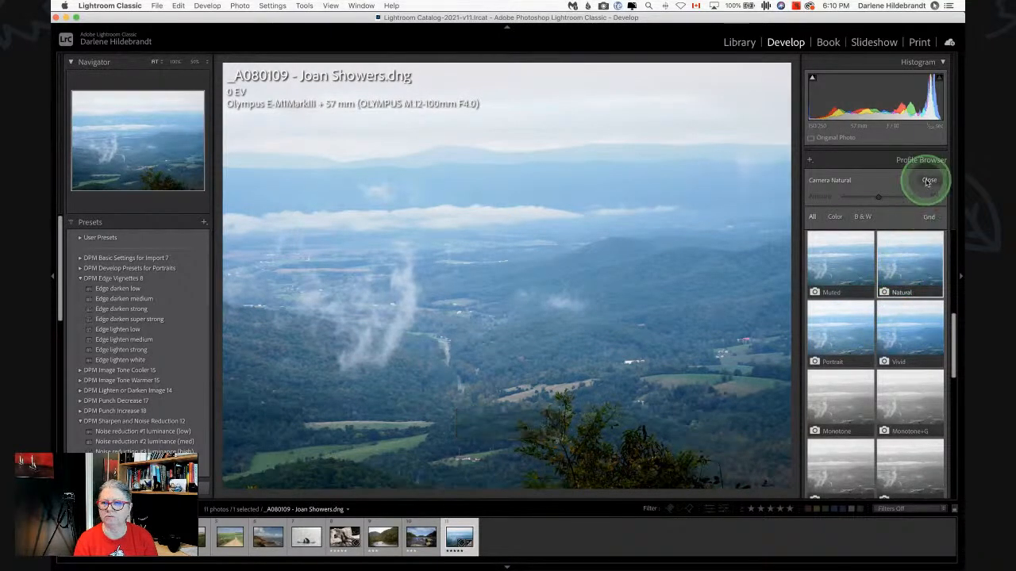
Preview the Artistic profiles such as Artistic 05 without applying one, close the Profile Browser and hide the photo info overlay
scroll(864, 311, "down", 6)
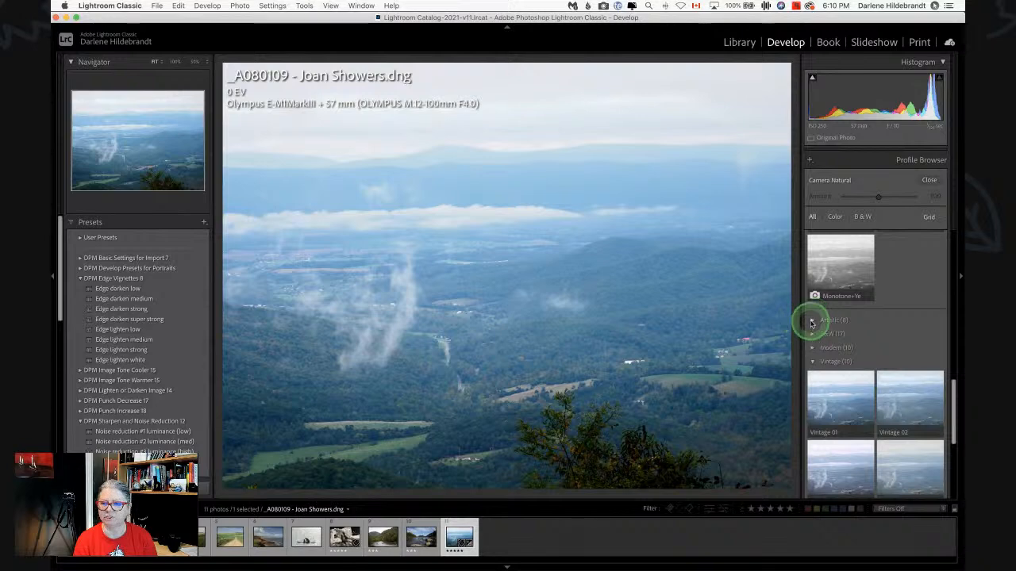
left_click(812, 321)
scroll(812, 322, "down", 3)
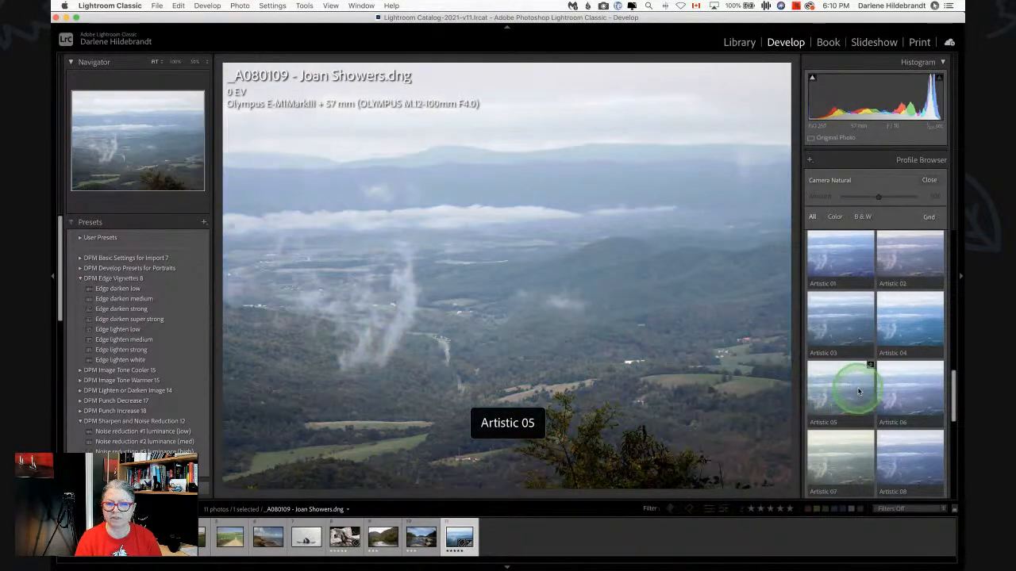
left_click(929, 181)
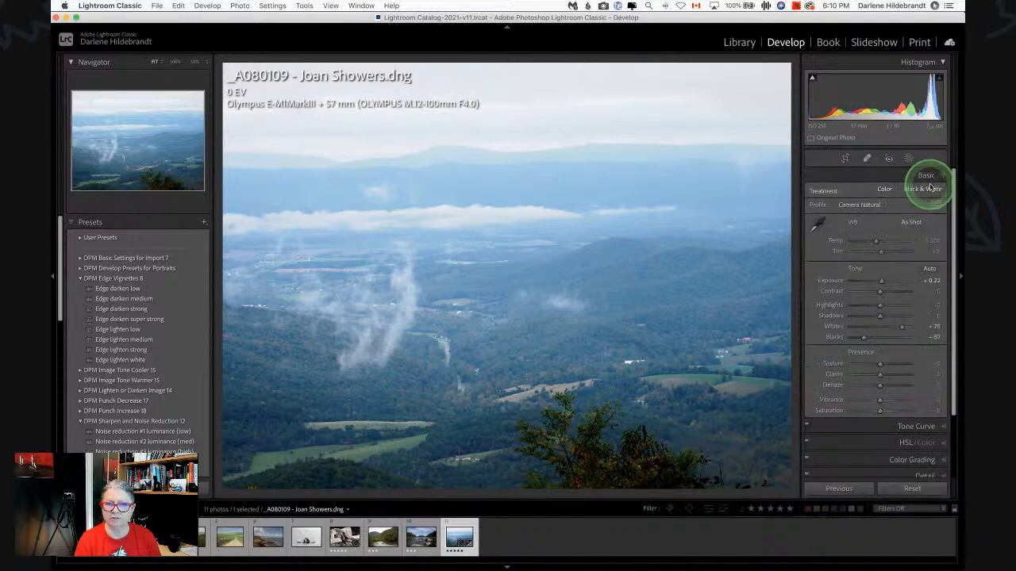
key("i")
key("i")
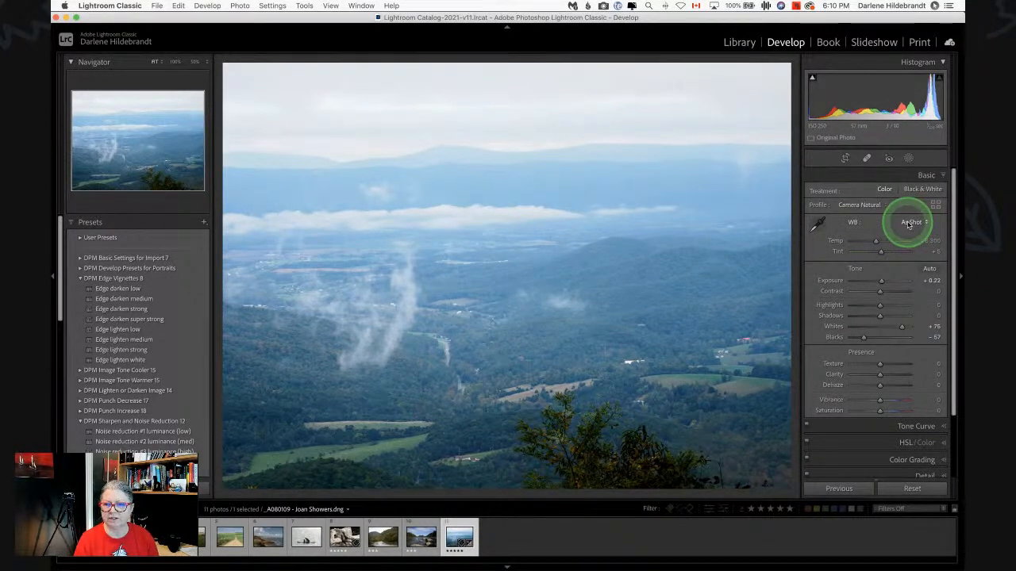
Try white balance presets such as Auto on the photo and set a custom Temp of 7,589
left_click(909, 224)
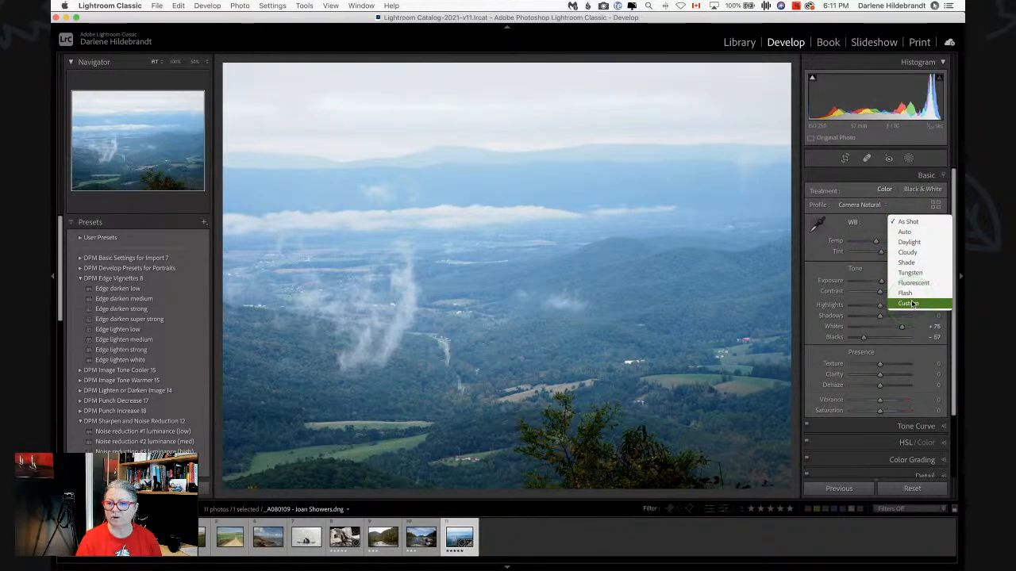
left_click(815, 246)
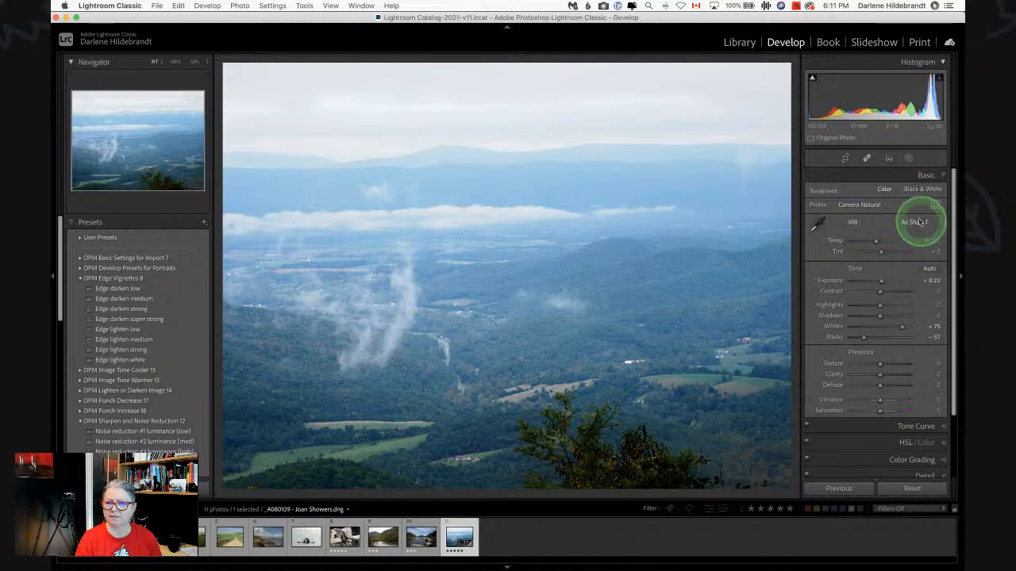
left_click(919, 222)
left_click(915, 239)
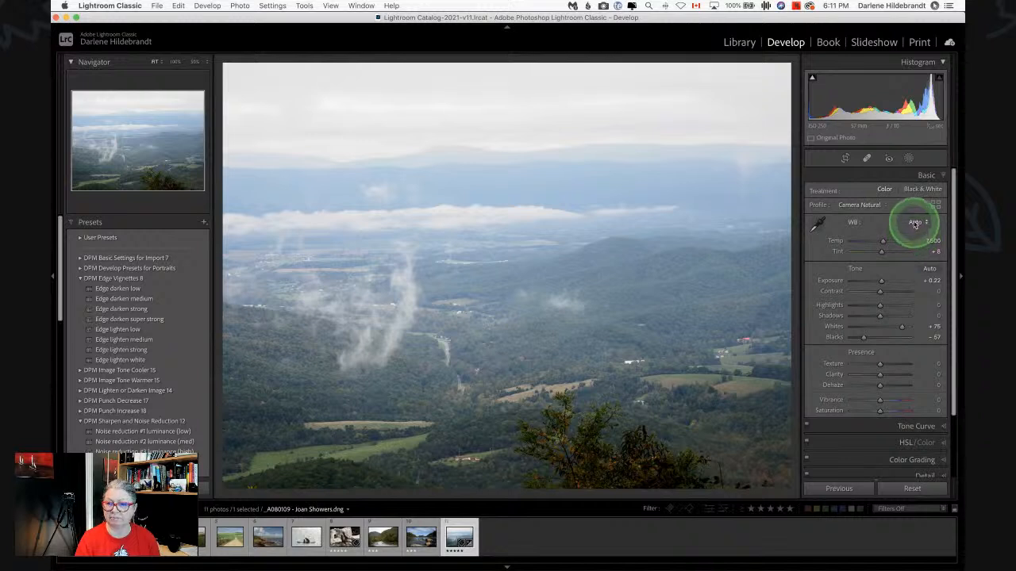
left_click(914, 223)
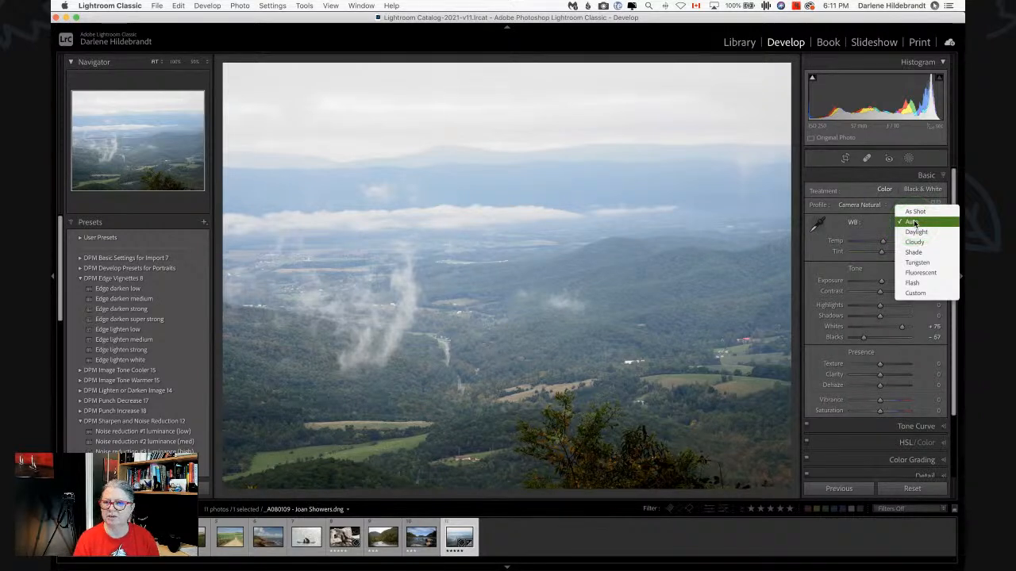
left_click(913, 252)
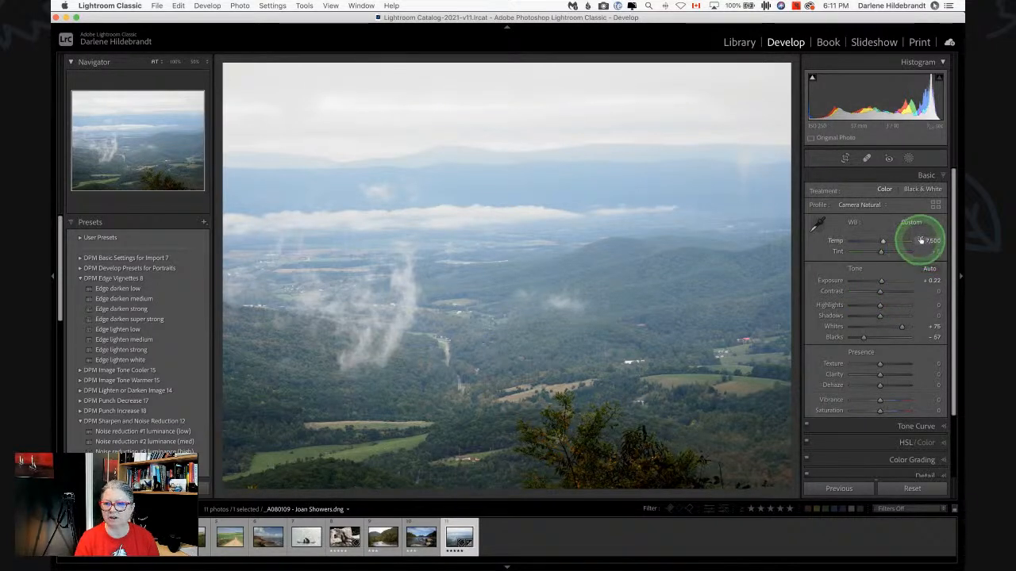
left_click(927, 241)
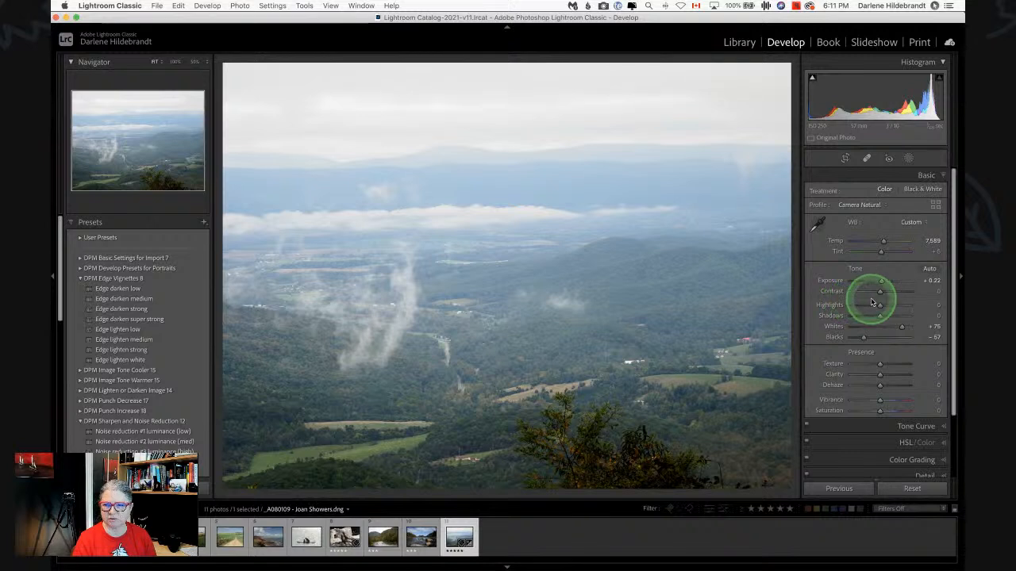
Set Highlights to -55, and reset Exposure to 0.00 after trying a dark -1.40
double_click(828, 283)
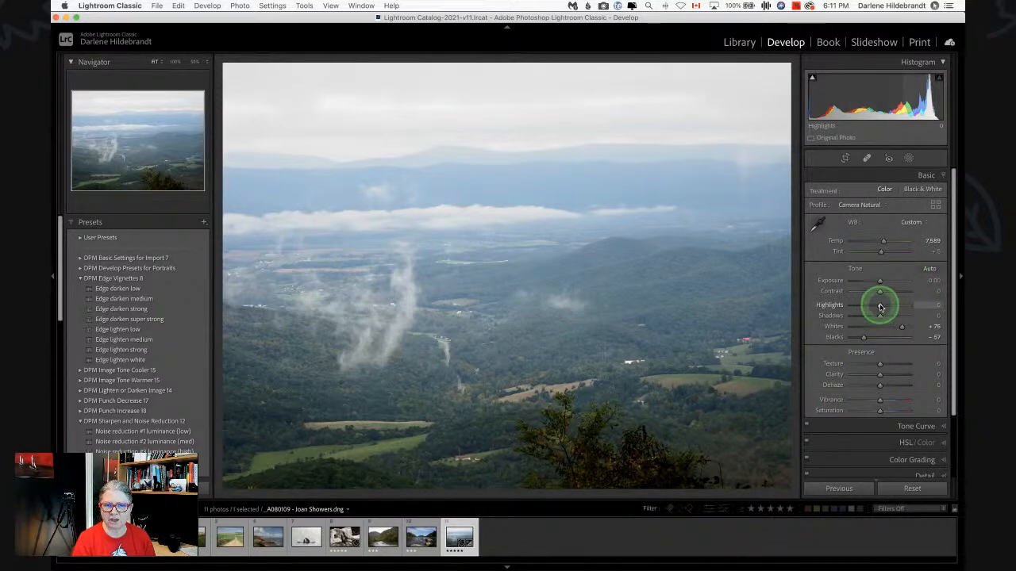
mouse_move(880, 307)
left_mouse_down()
mouse_move(821, 306)
mouse_move(933, 306)
mouse_move(778, 305)
mouse_move(958, 309)
mouse_move(828, 304)
mouse_move(865, 306)
left_mouse_up()
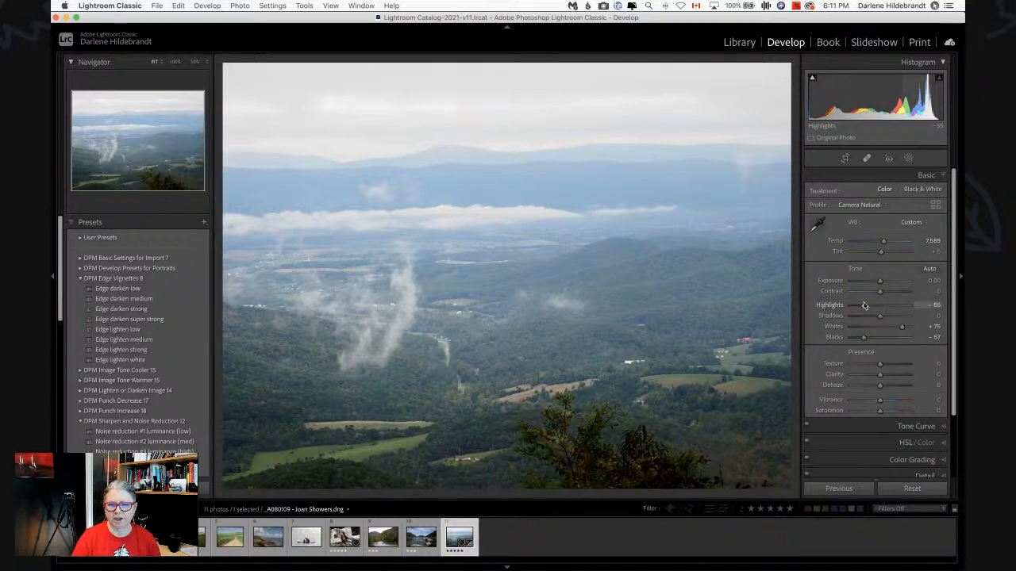
left_click_drag(865, 306, 872, 282)
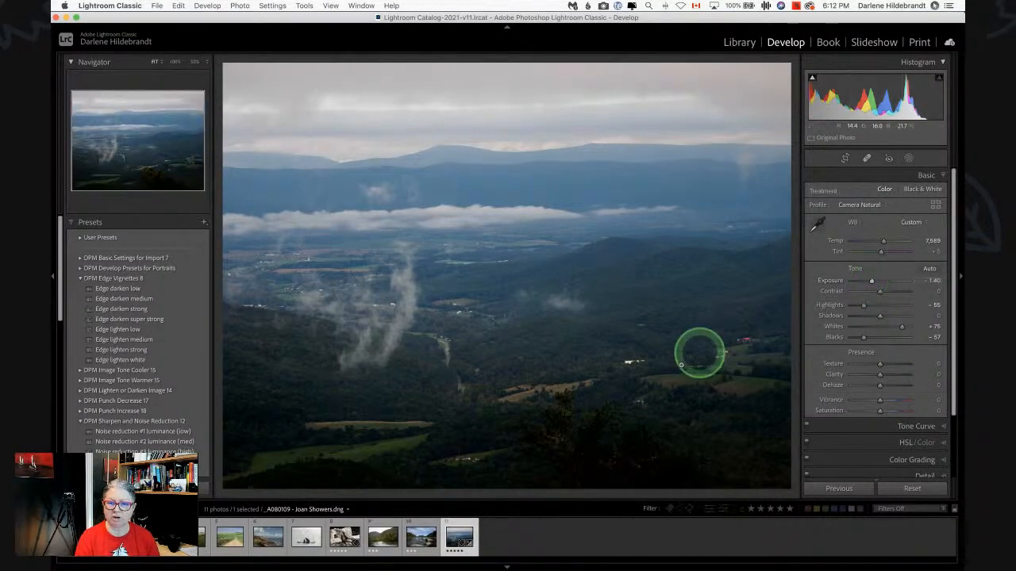
double_click(836, 283)
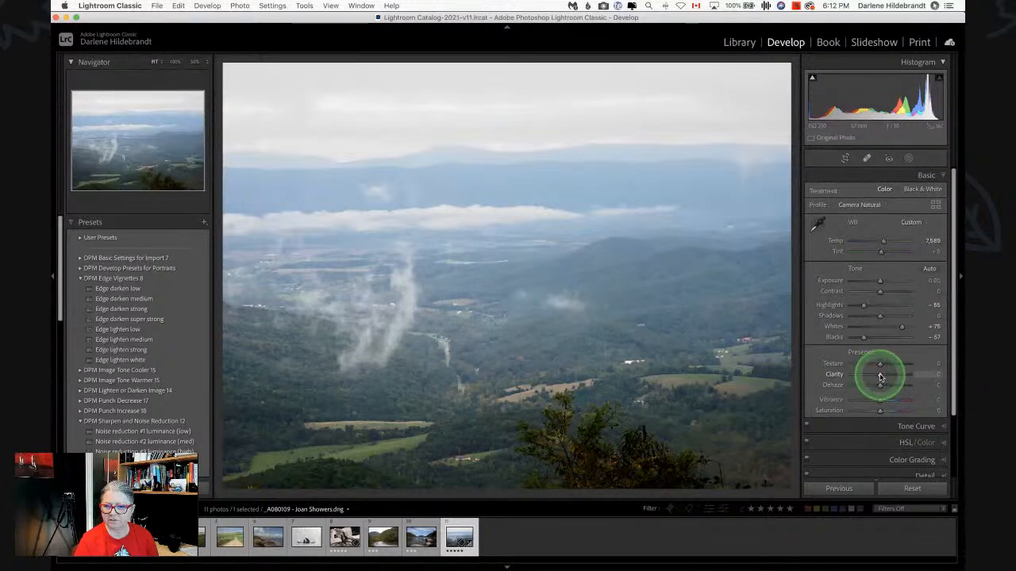
Check the effect of Clarity at +100 in a close-up of the valley and set Clarity to +30
left_click_drag(879, 376, 937, 376)
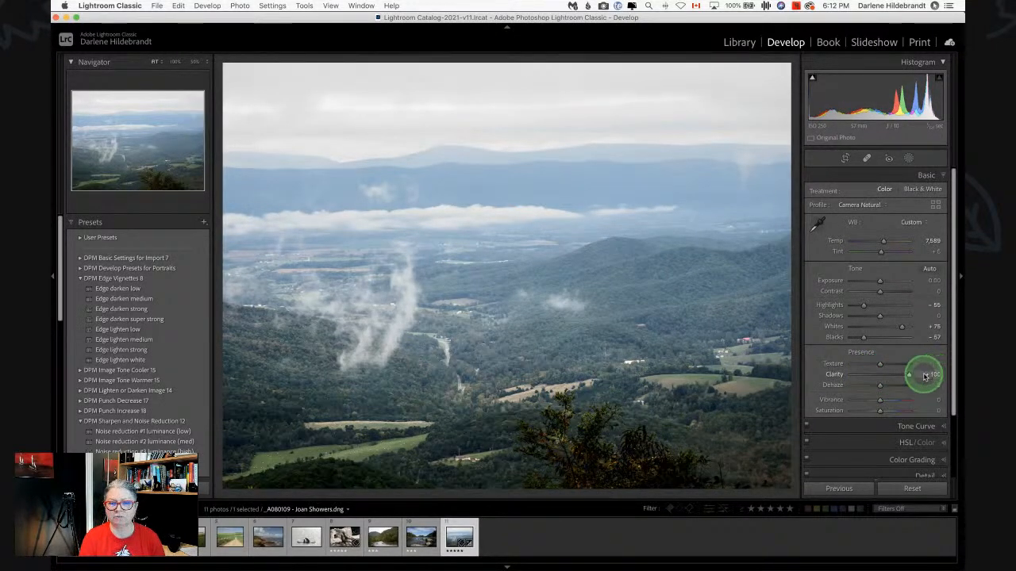
left_click(540, 333)
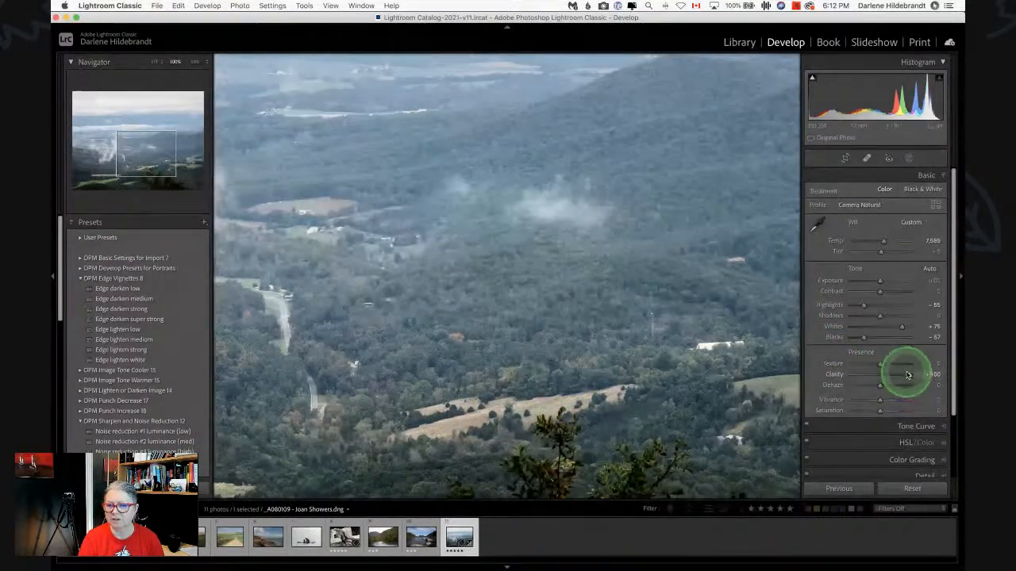
left_click_drag(905, 370, 884, 373)
left_click(630, 335)
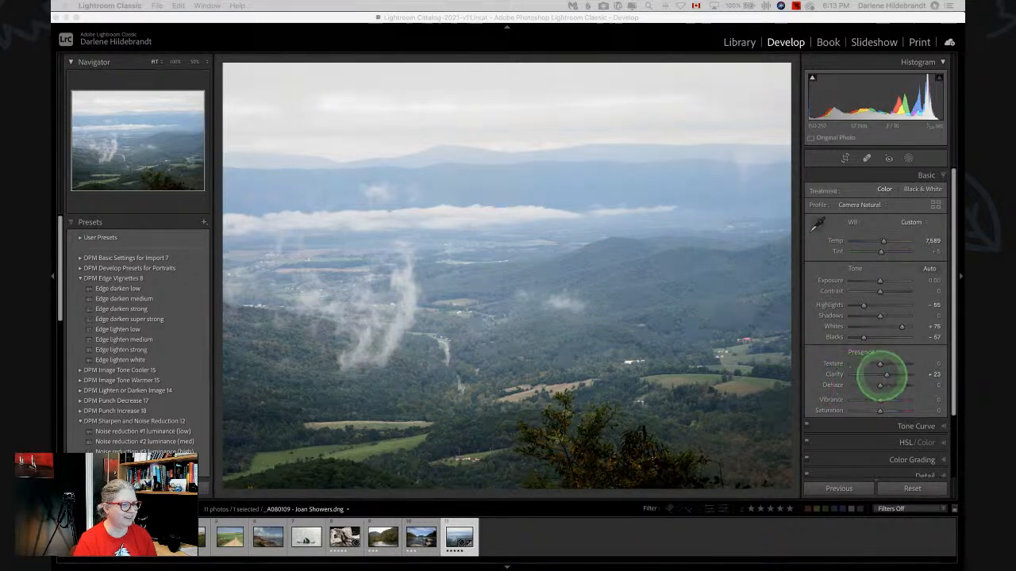
left_click_drag(886, 375, 888, 374)
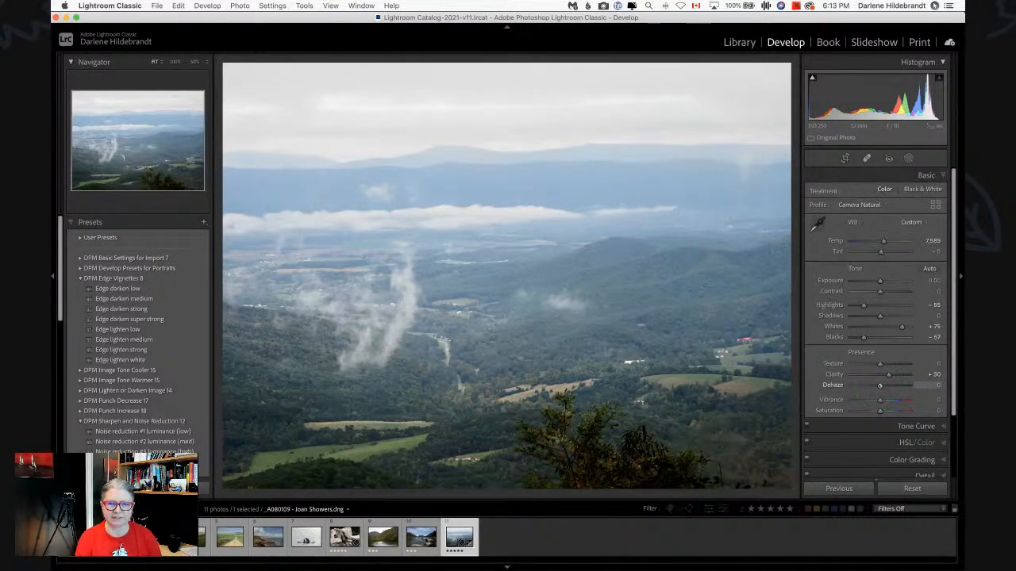
Set Dehaze to +13 and lift Blacks to -36
mouse_move(880, 385)
left_mouse_down()
mouse_move(924, 385)
mouse_move(796, 385)
mouse_move(882, 387)
left_mouse_up()
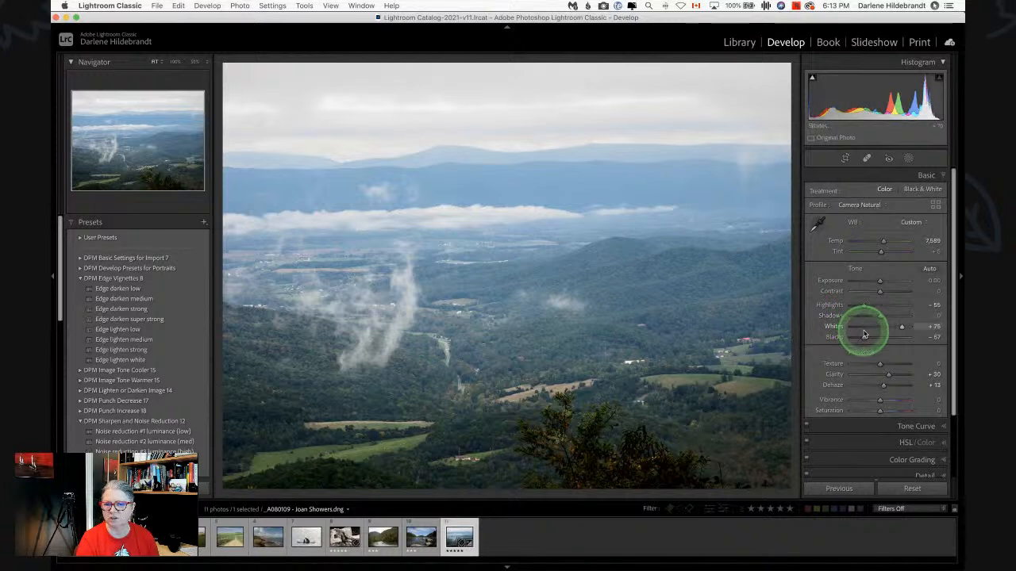
left_click_drag(865, 334, 869, 339)
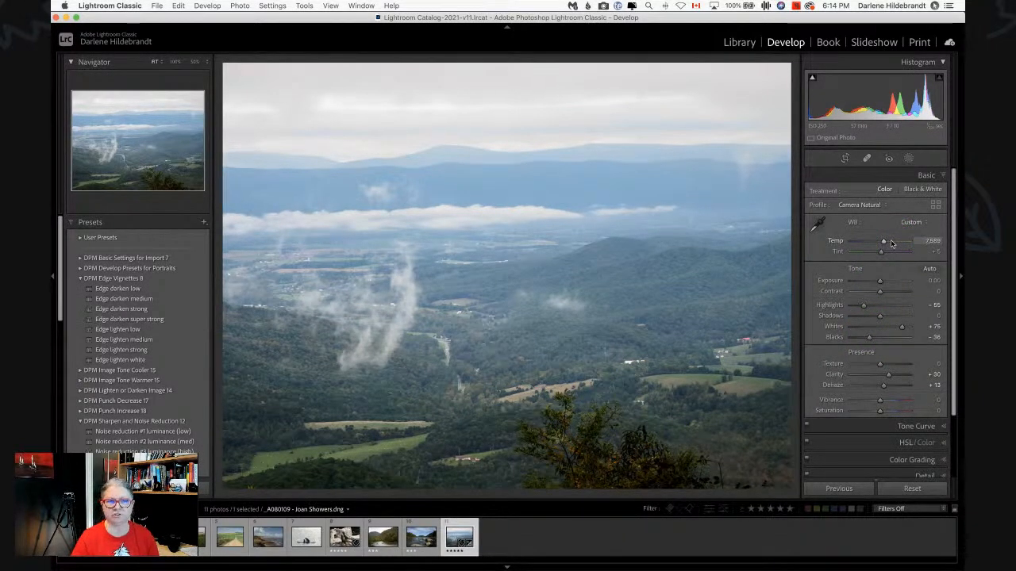
Add a linear gradient mask with Exposure -4.00 over the sky and distant mountains, and narrow its transition to a nearly hard edge
left_click(909, 159)
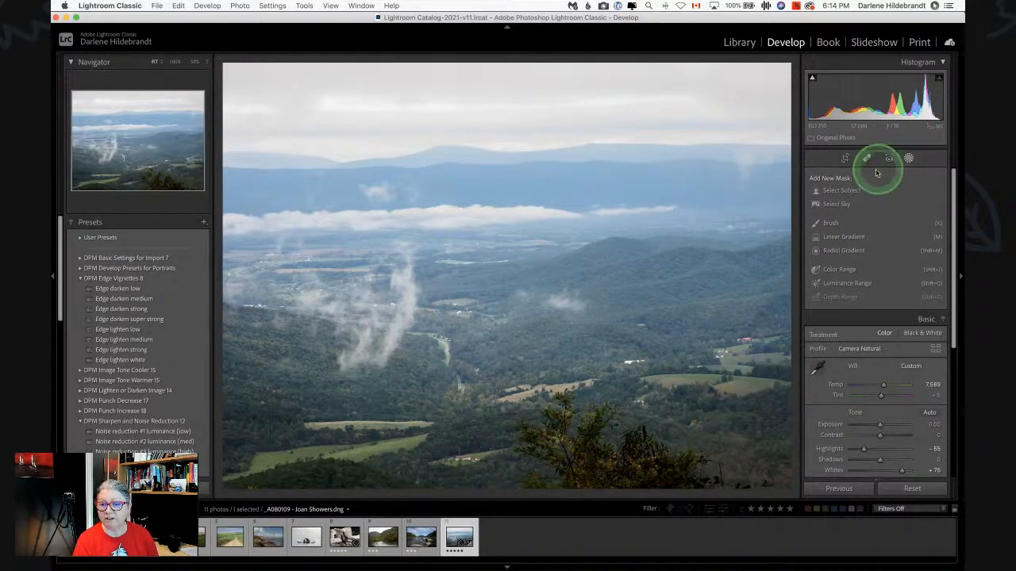
left_click(840, 241)
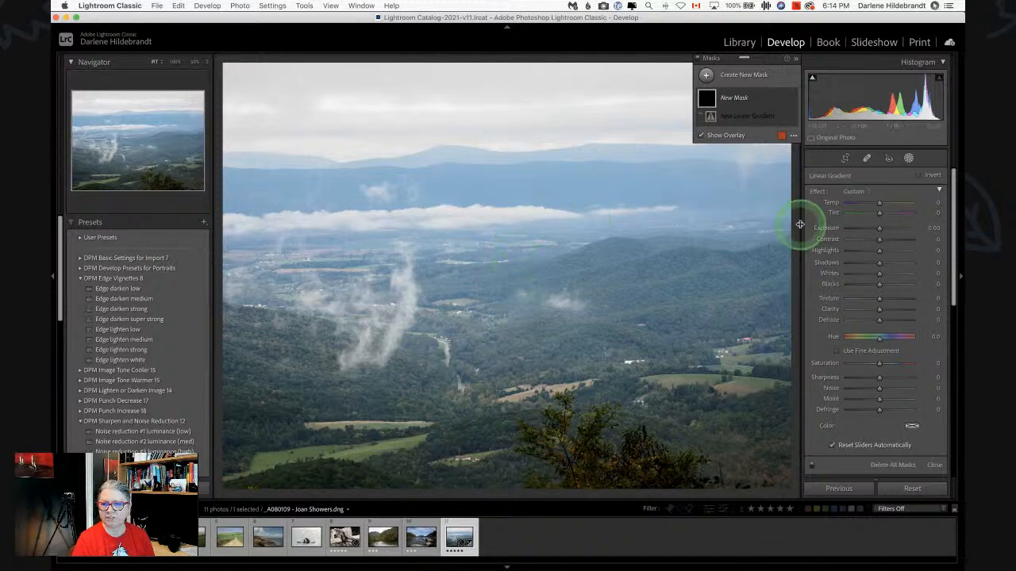
left_click(846, 227)
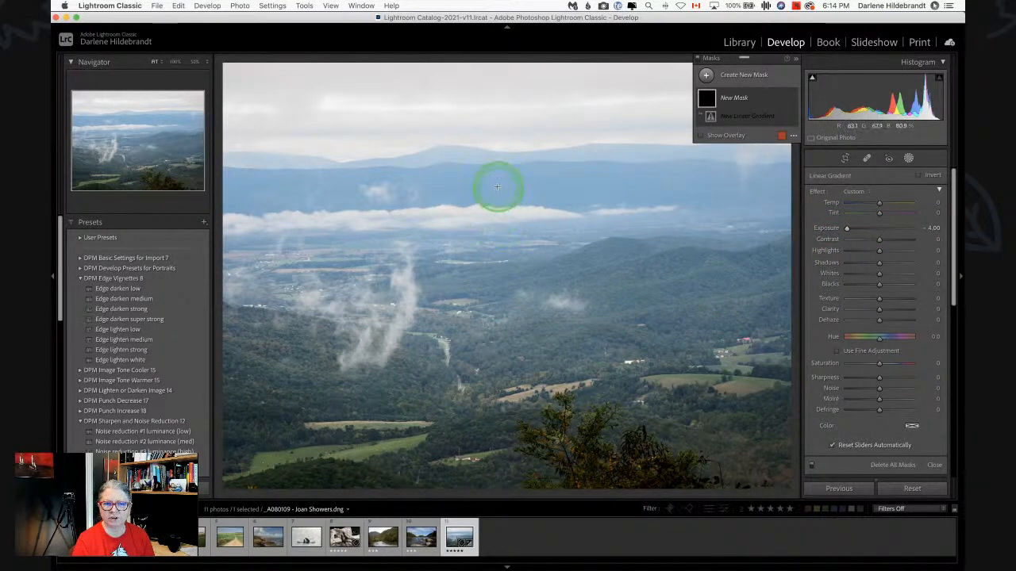
left_click_drag(497, 186, 497, 218)
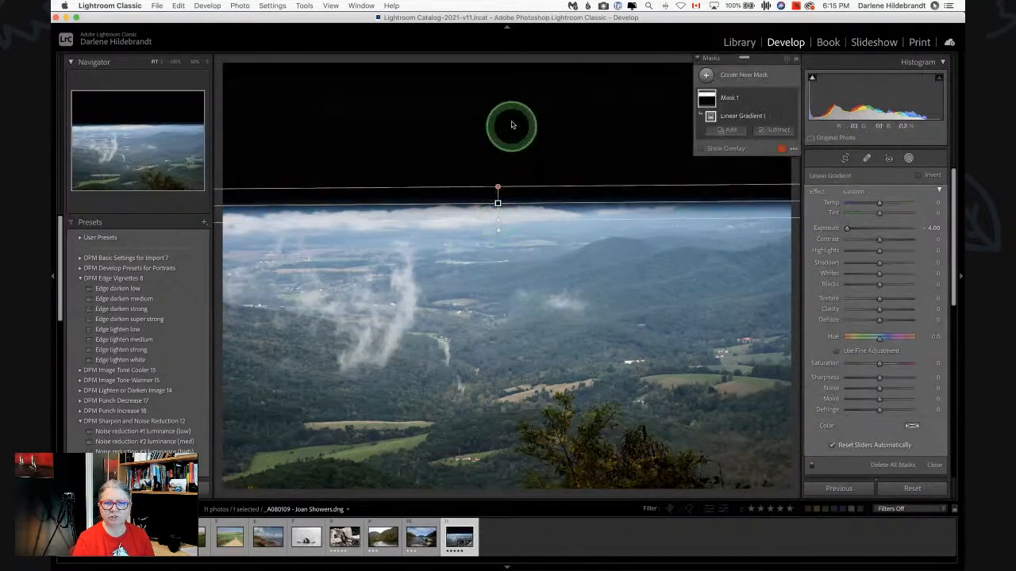
left_click(496, 188)
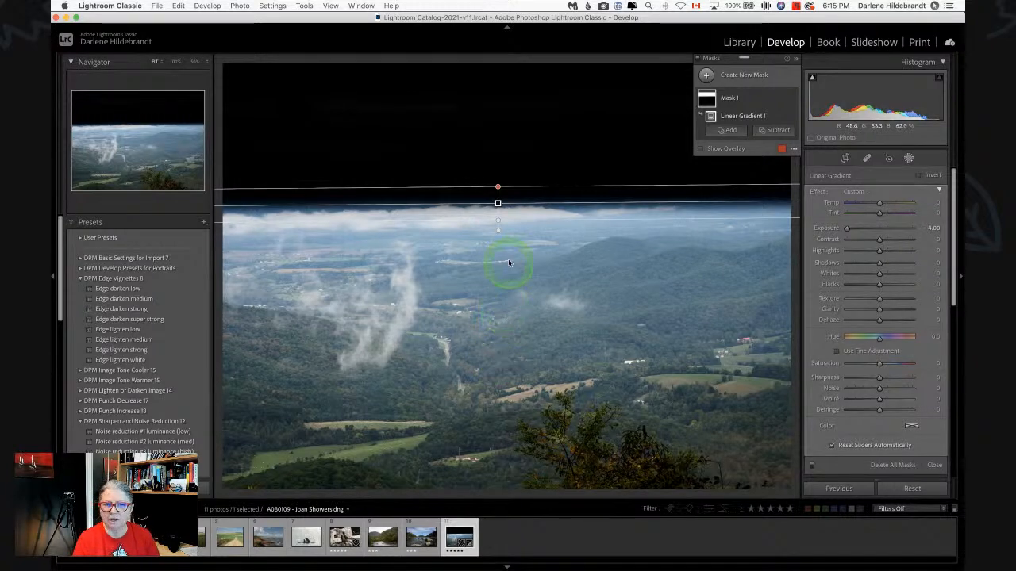
left_click_drag(498, 223, 498, 194)
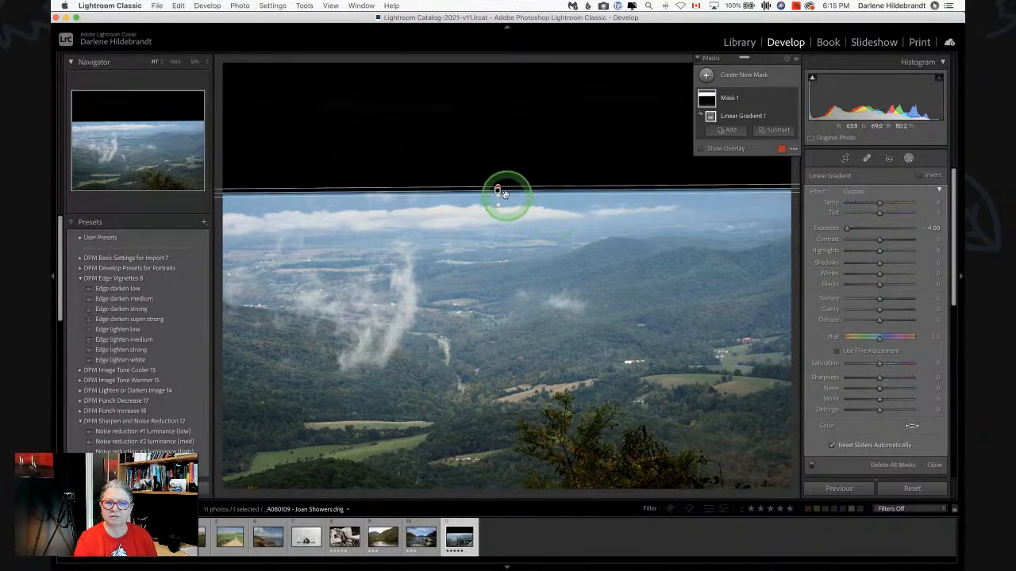
Widen the linear gradient's transition down into the valley and set its Exposure to -0.66
left_click_drag(497, 193, 500, 324)
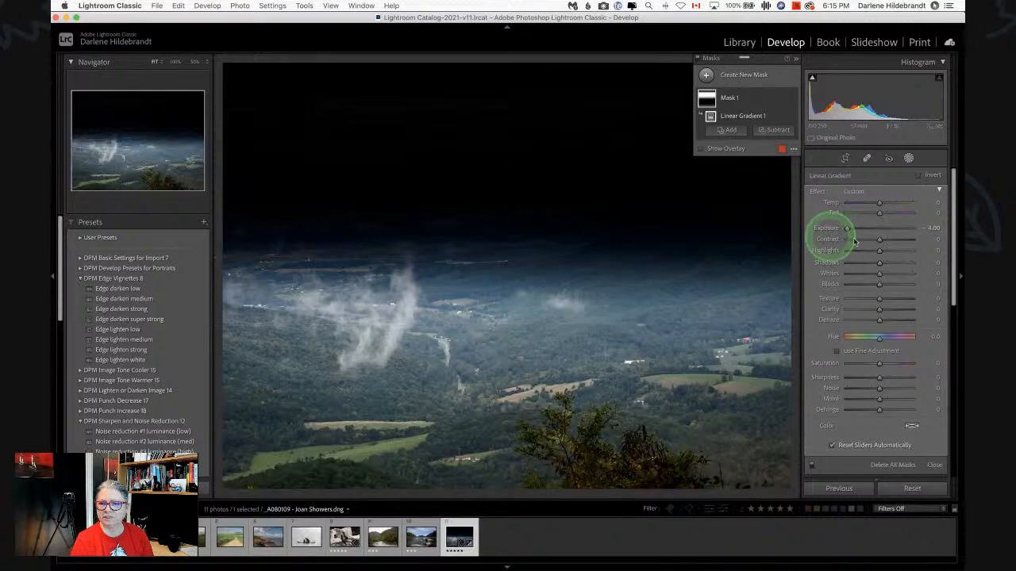
left_click_drag(846, 228, 873, 227)
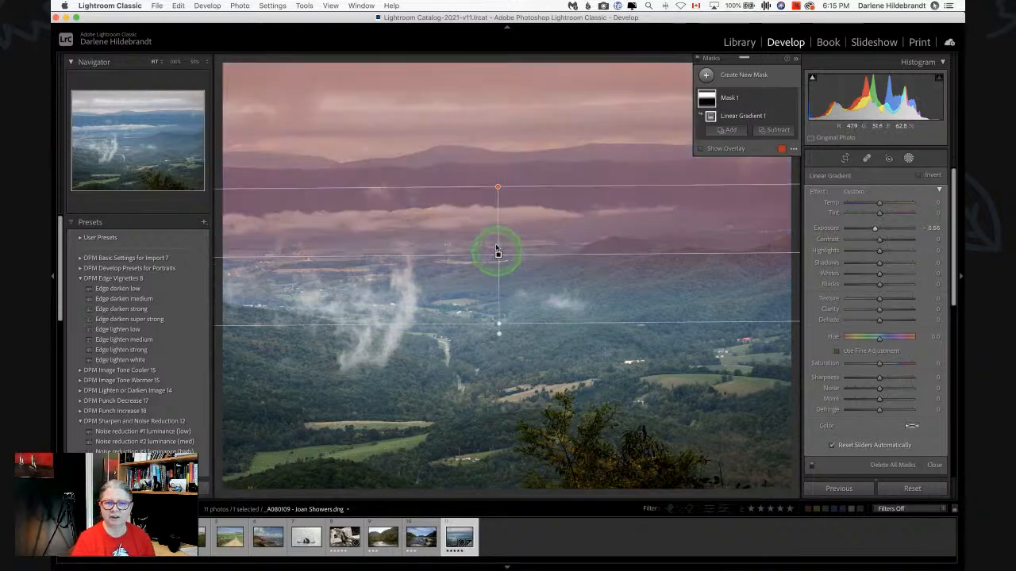
Move the linear gradient down so it is centred on the middle of the valley, and check its coverage with the mask overlay
left_click_drag(497, 253, 490, 344)
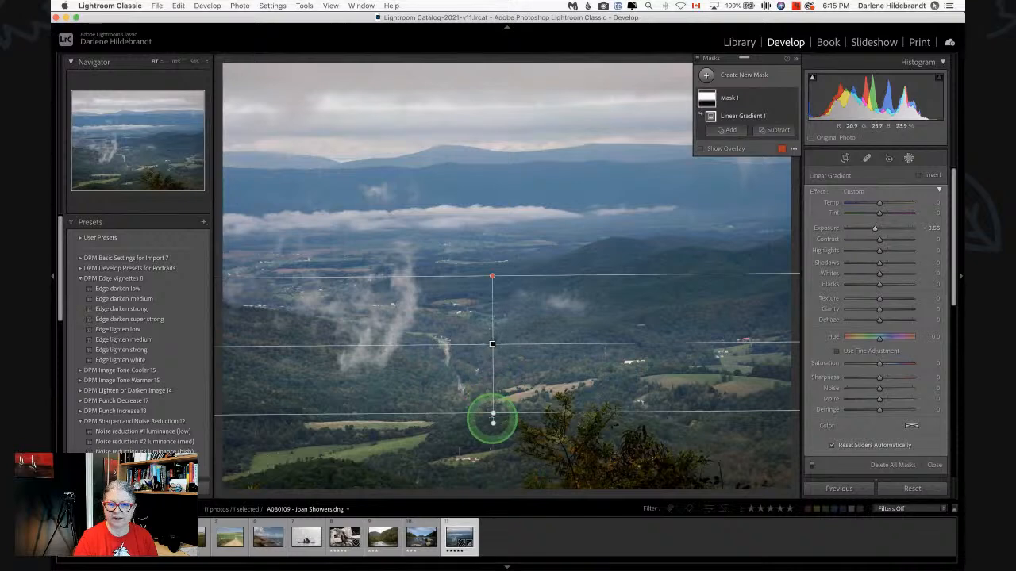
left_click_drag(492, 344, 491, 350)
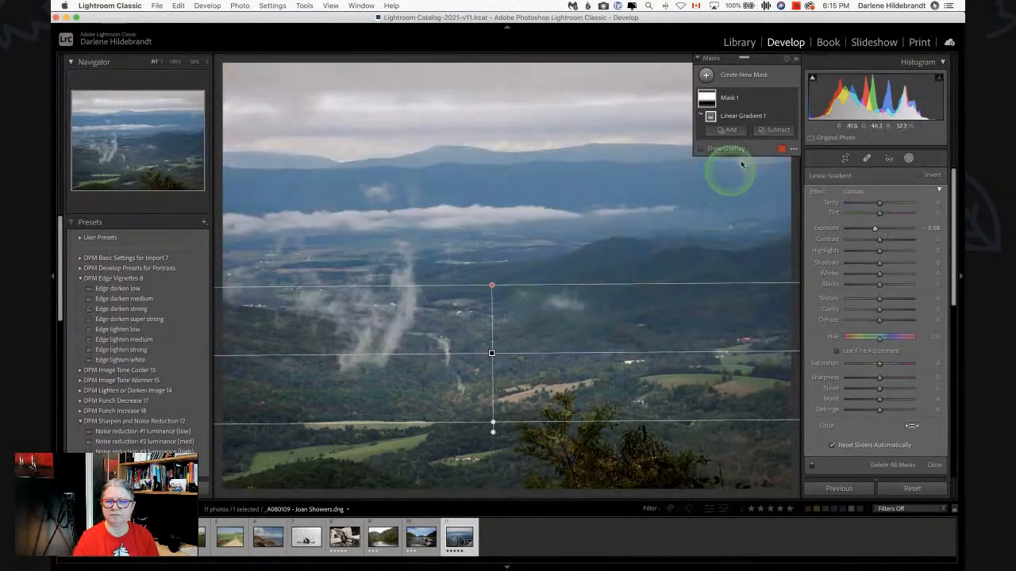
left_click(700, 149)
left_click(701, 149)
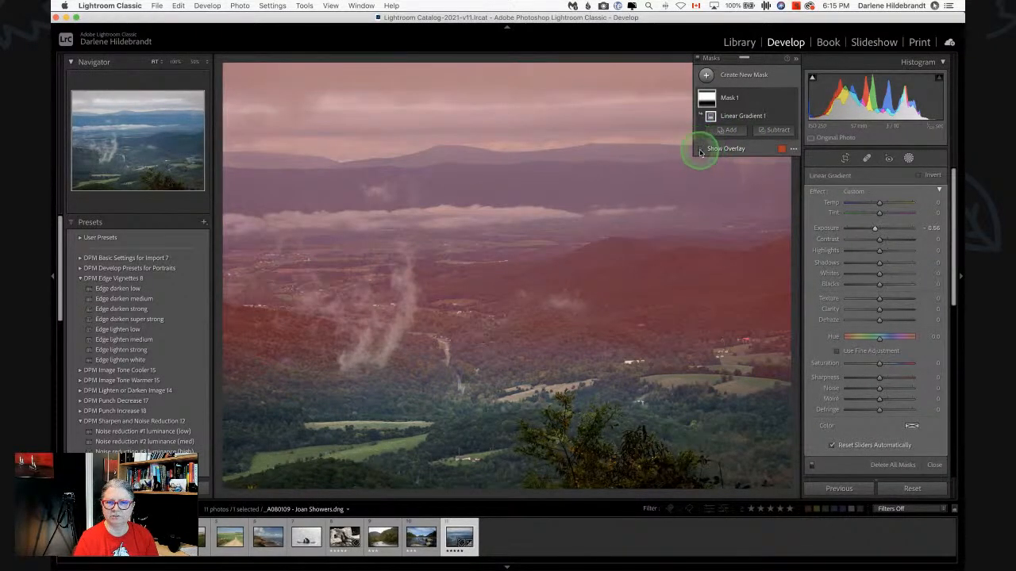
left_click(701, 150)
left_click(701, 149)
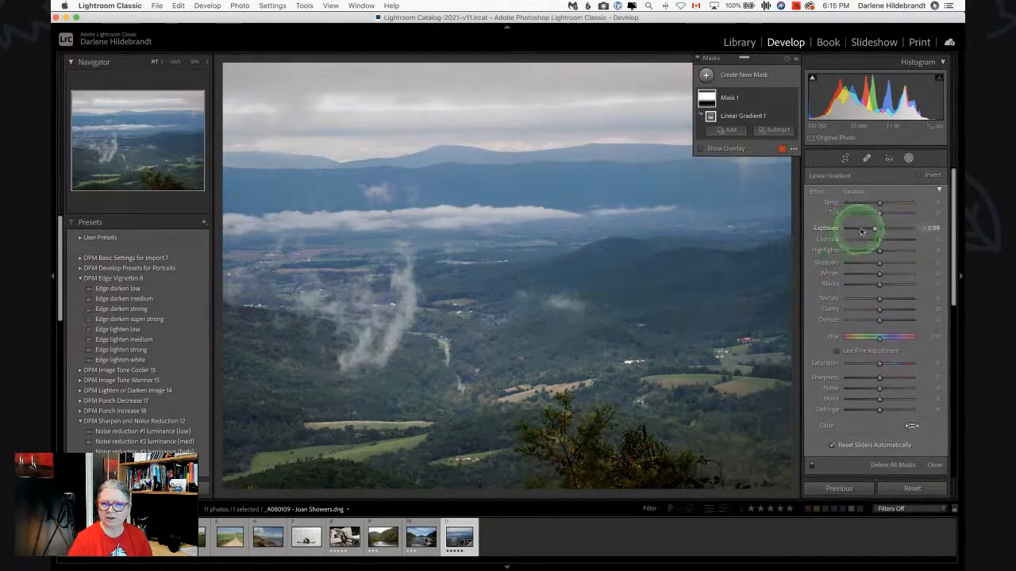
Set the gradient's Exposure to -0.76 and Dehaze to 9, and shift it lower toward the foreground fields
left_click_drag(872, 227, 869, 228)
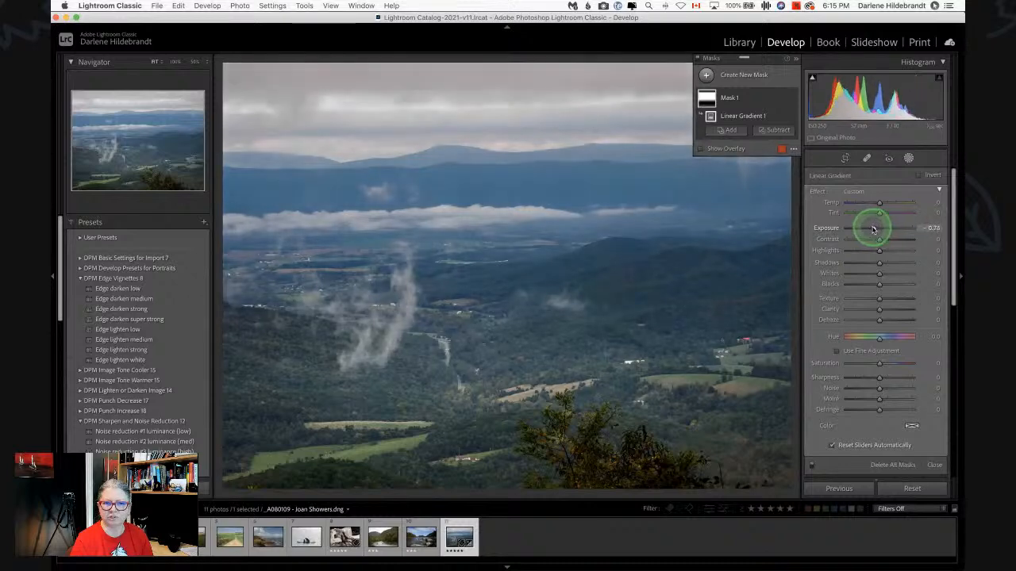
left_click_drag(878, 320, 885, 321)
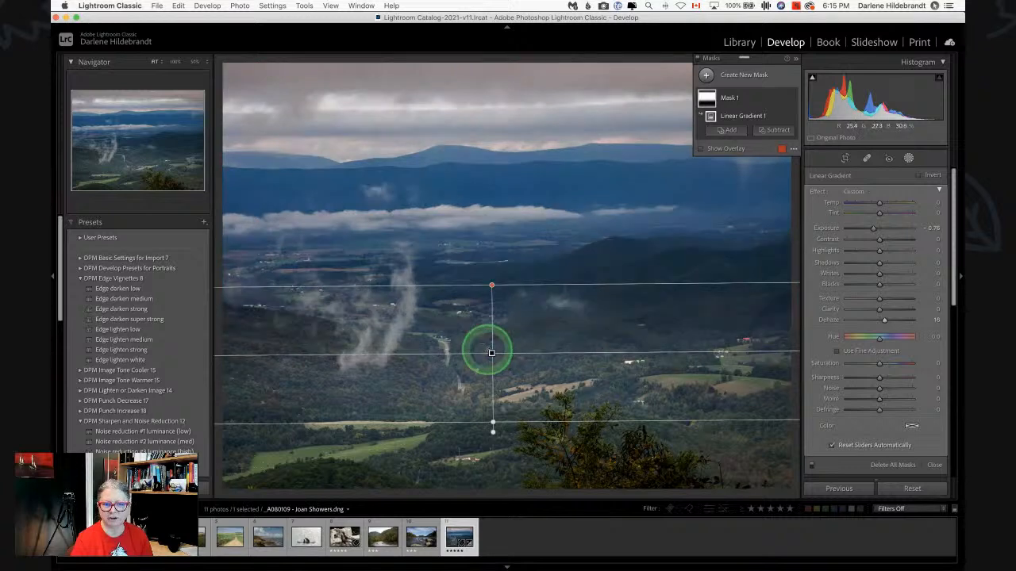
left_click_drag(492, 353, 489, 388)
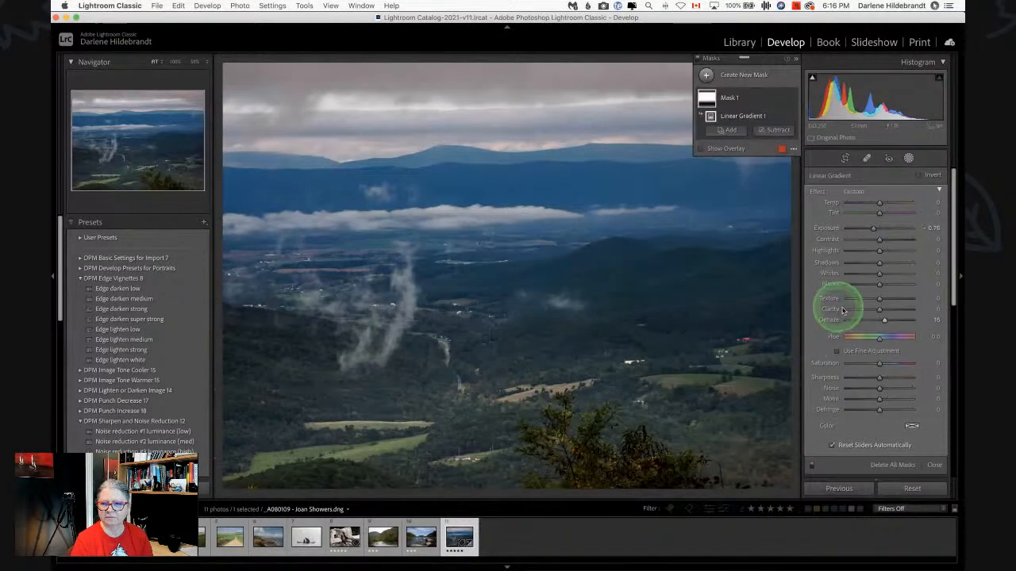
left_click_drag(884, 320, 882, 322)
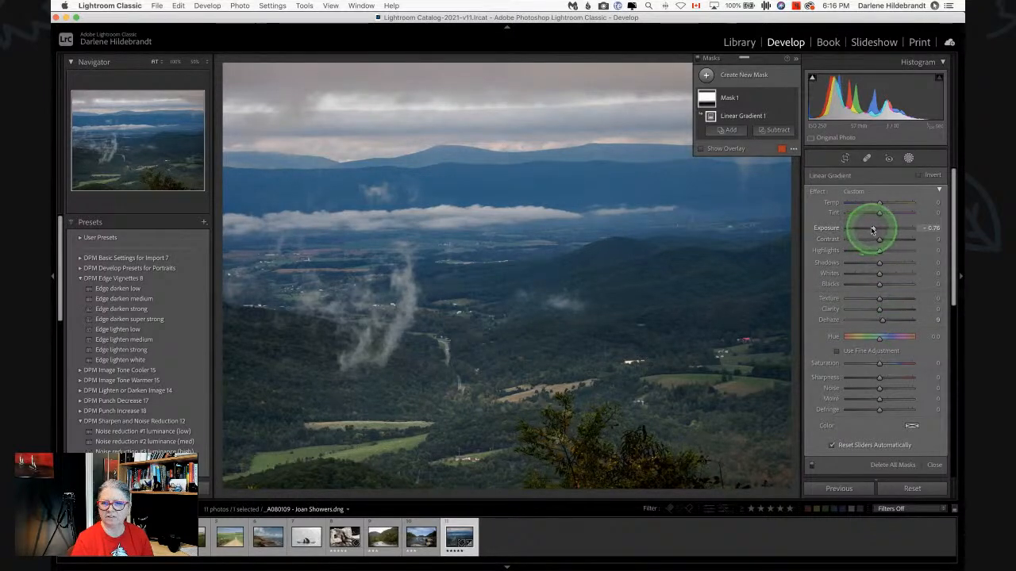
Set the gradient's Exposure to -0.25 and Blacks to -24, and warm it with Temp 5 and Tint 3
left_click_drag(870, 227, 878, 231)
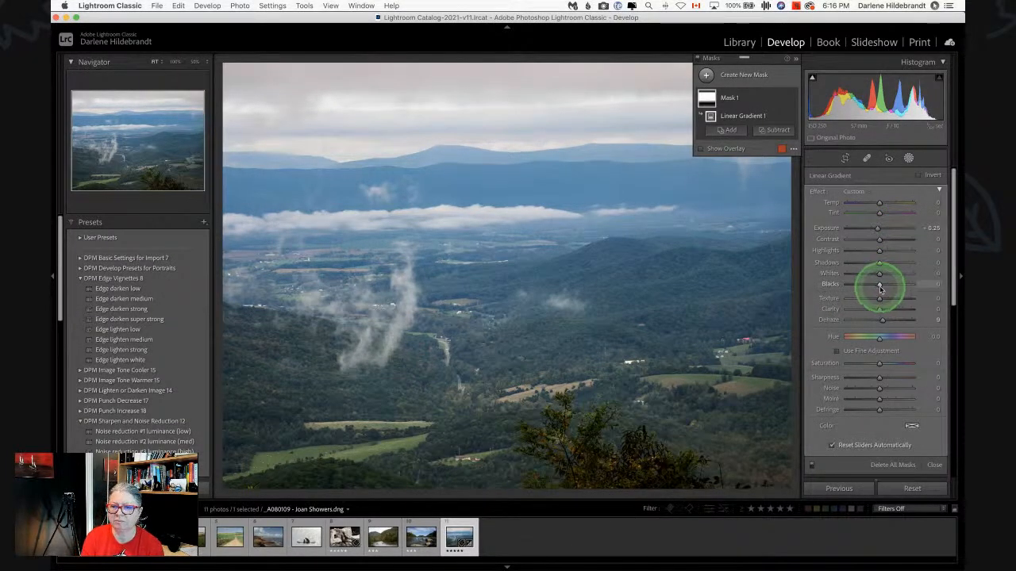
left_click_drag(879, 287, 871, 285)
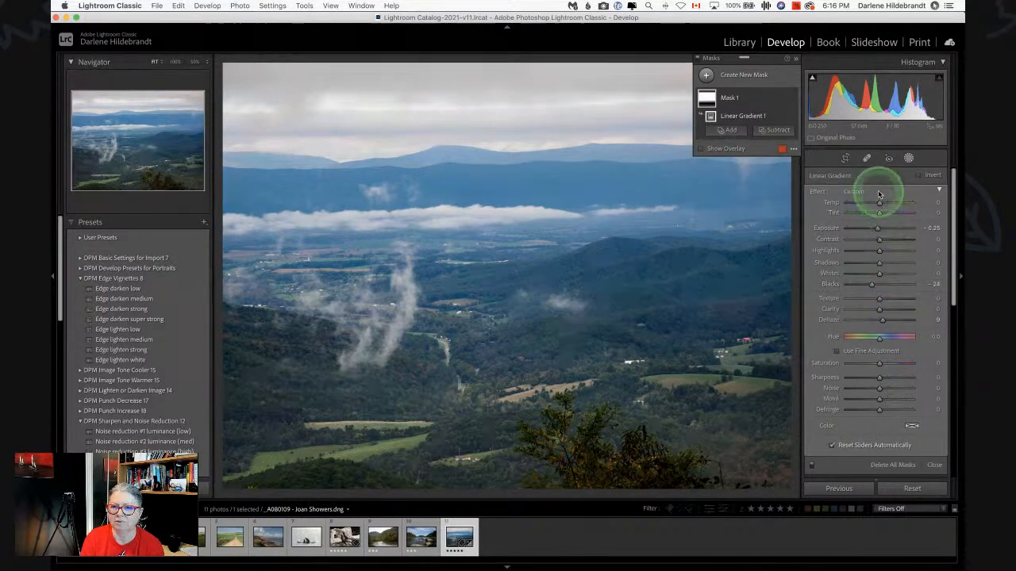
left_click_drag(878, 203, 880, 204)
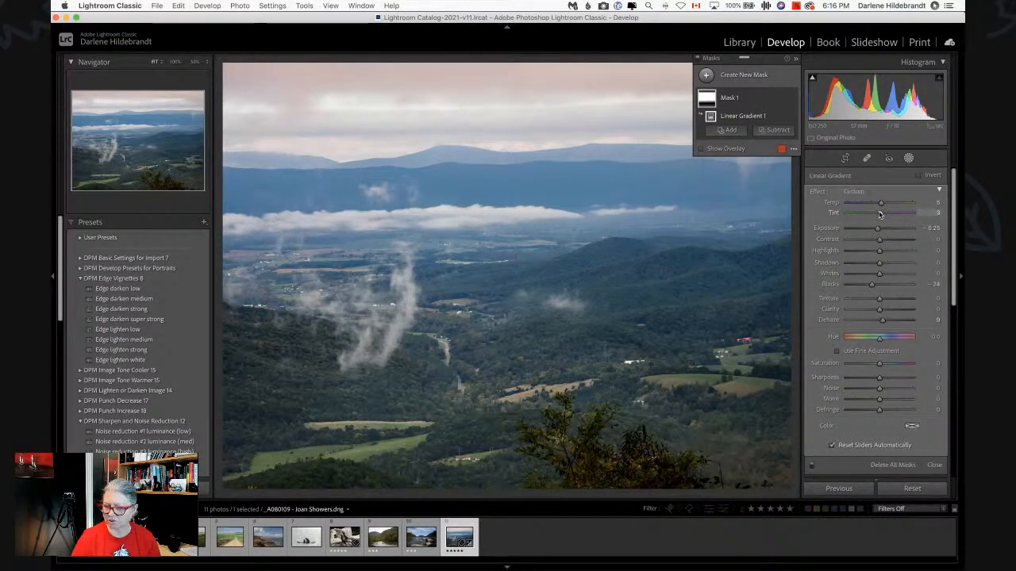
left_click(697, 59)
left_click(698, 60)
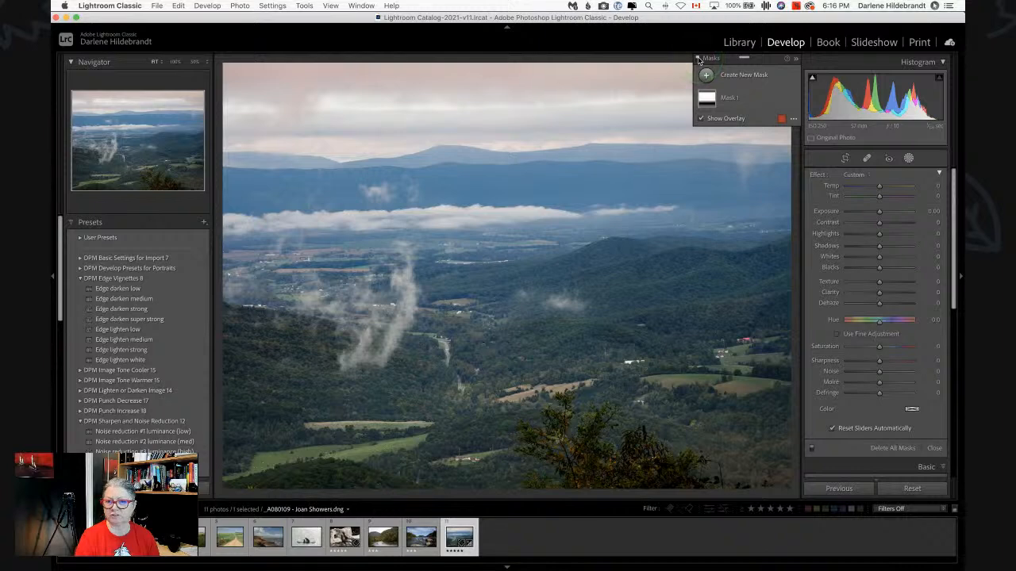
left_click(698, 60)
left_click(698, 60)
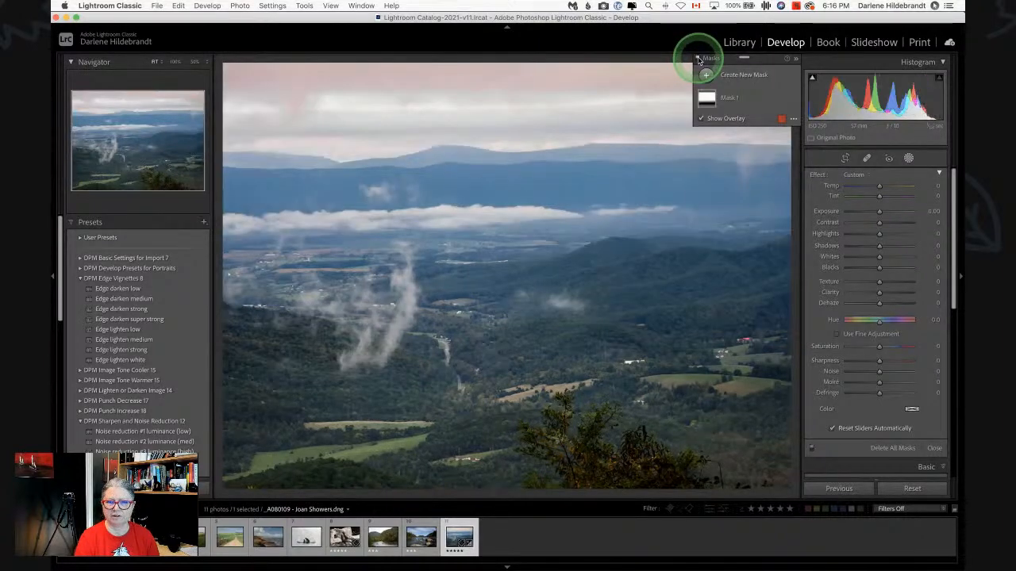
Rename Mask 1 as "sky gradiant"
left_click(782, 100)
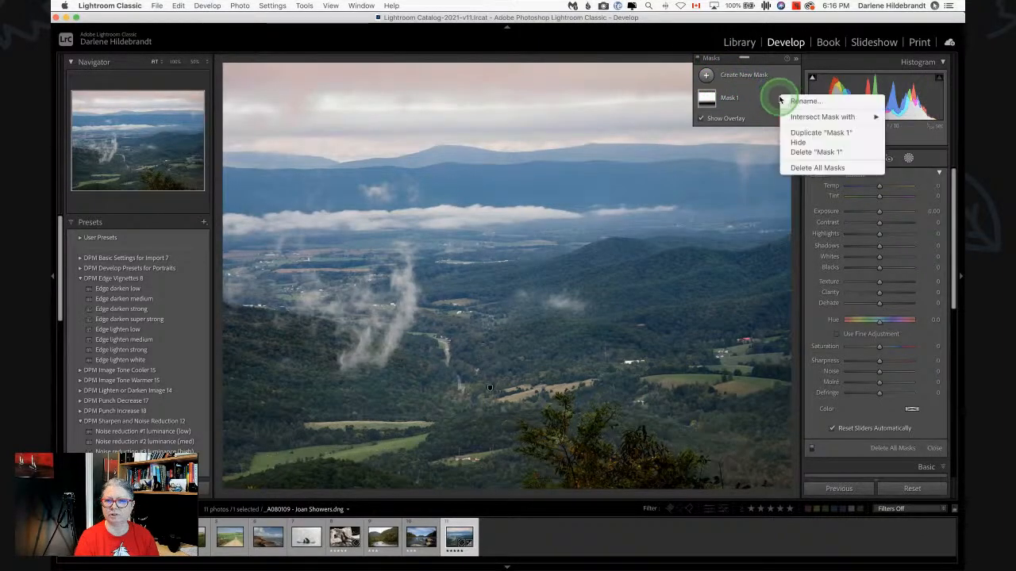
left_click(792, 102)
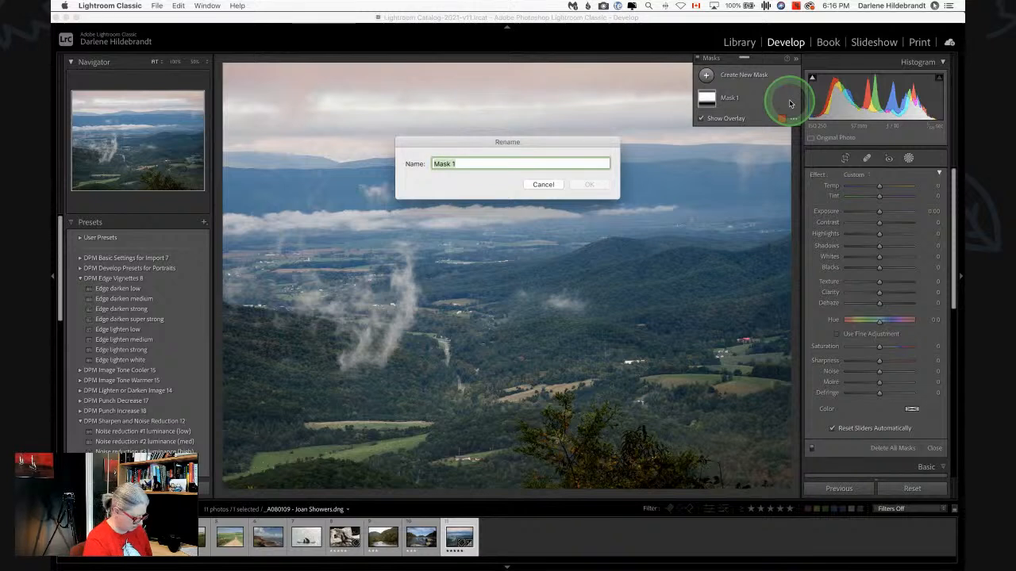
type("sk")
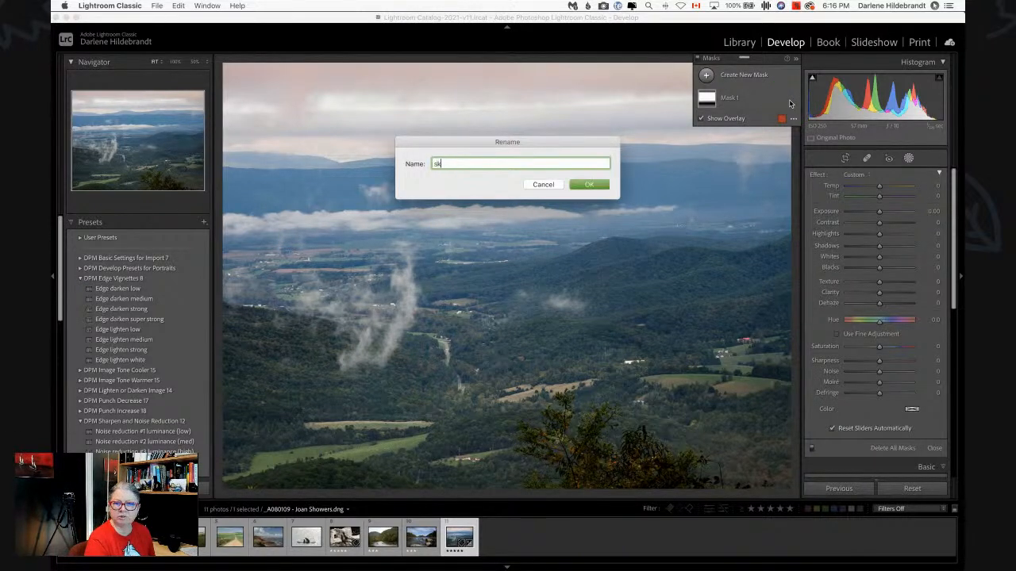
type("y gradia")
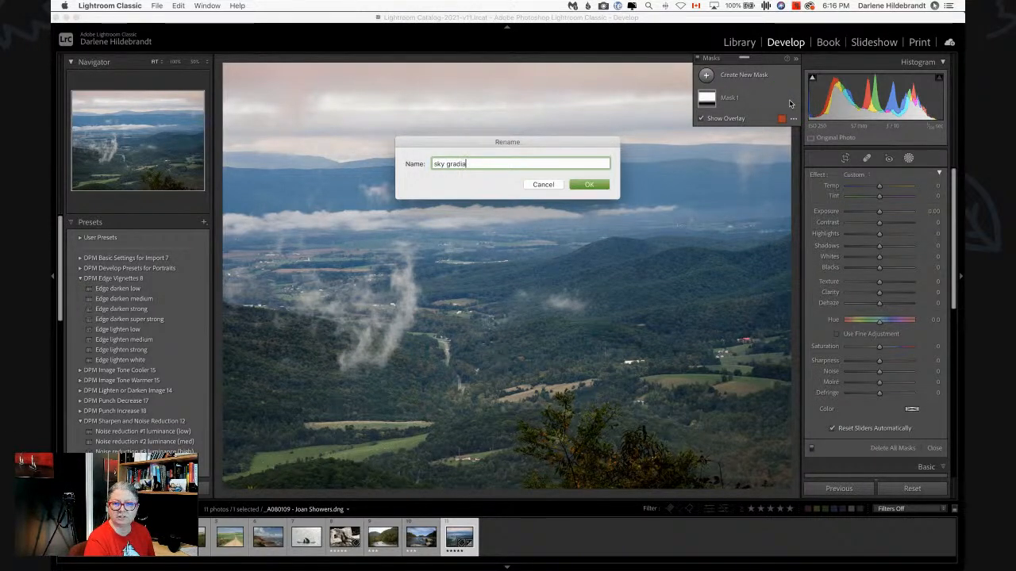
type("nt")
key("Return")
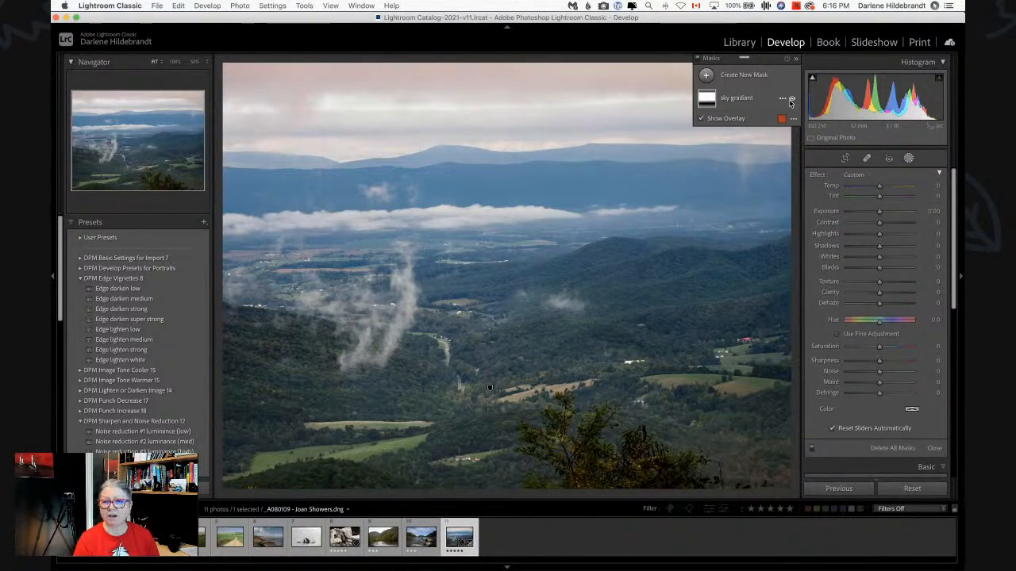
Try changing the local Contrast to -23 while no mask is selected
left_click(744, 101)
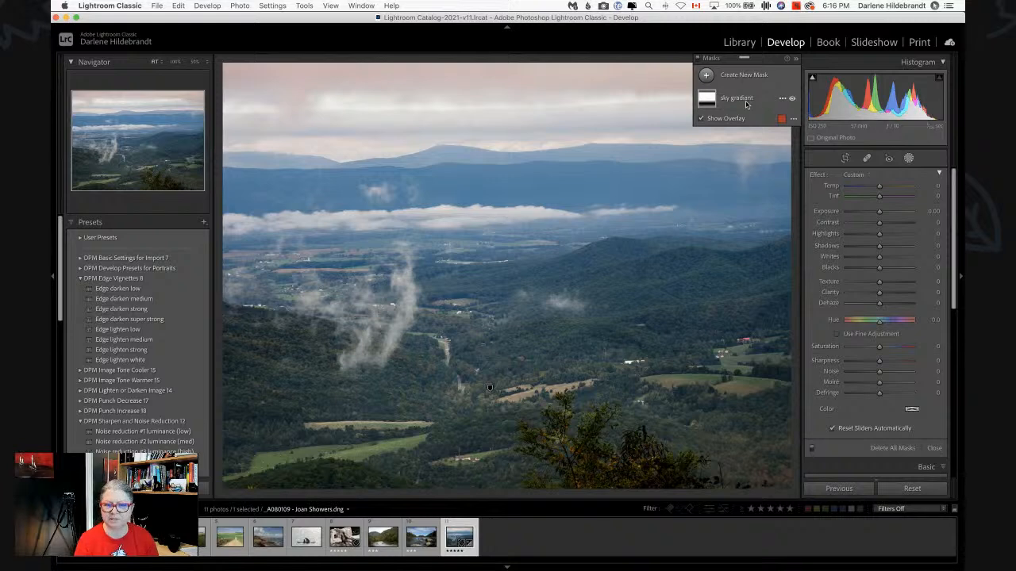
mouse_move(490, 389)
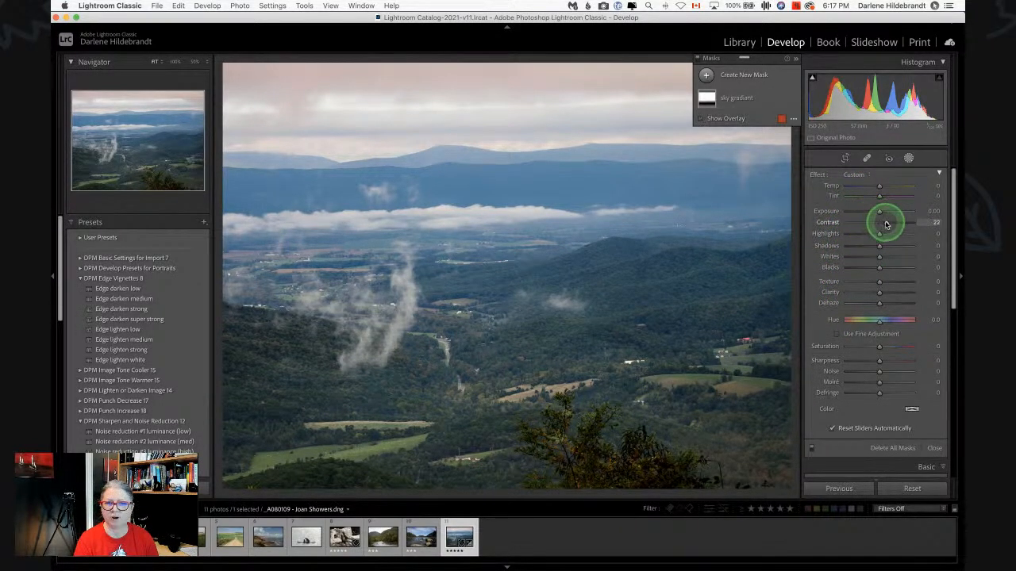
left_click_drag(882, 222, 786, 215)
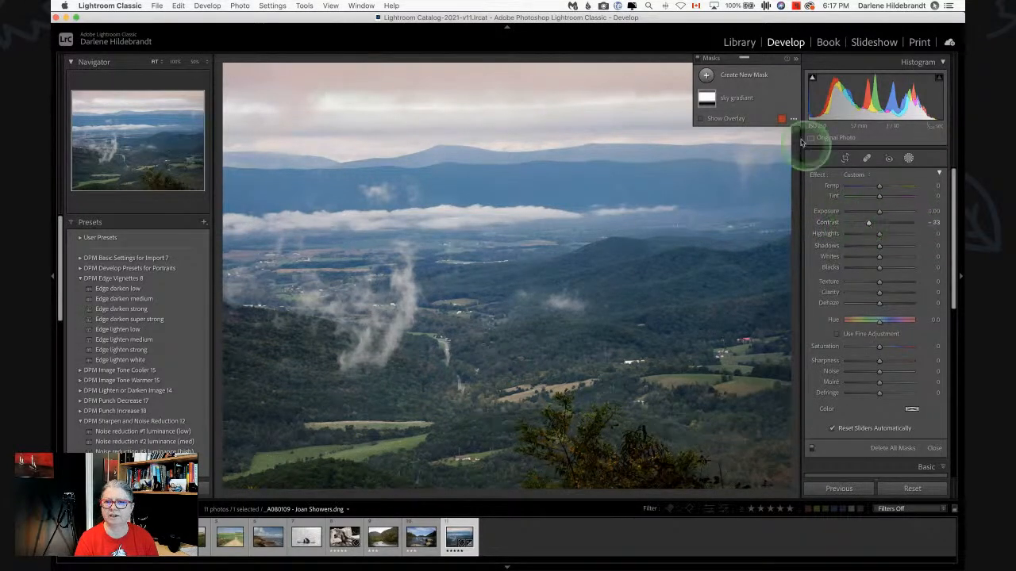
Select the sky mask and set its Contrast to 13, Shadows to -32 and Exposure to -0.24
left_click(738, 98)
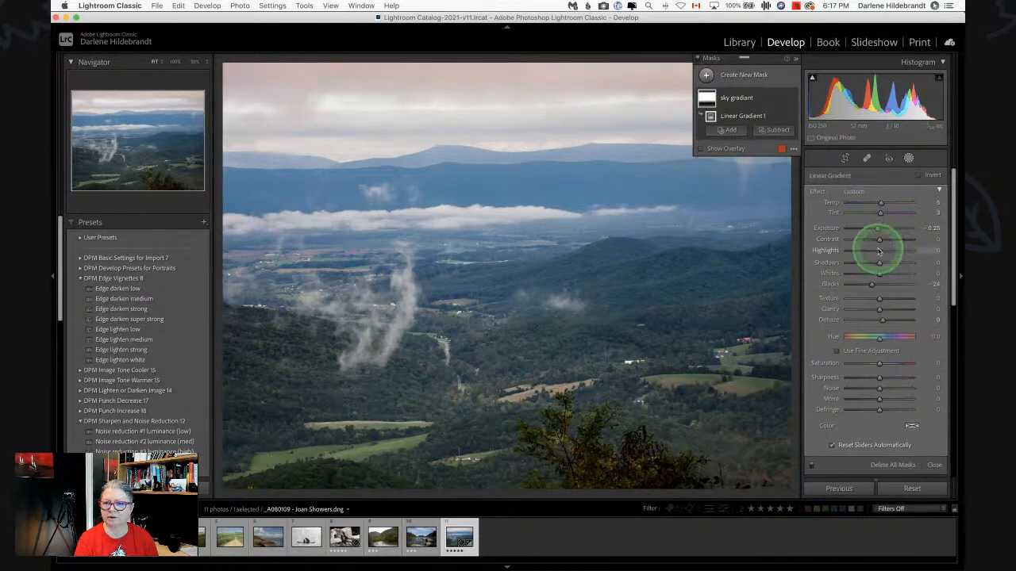
mouse_move(880, 241)
left_mouse_down()
mouse_move(895, 236)
mouse_move(889, 242)
left_mouse_up()
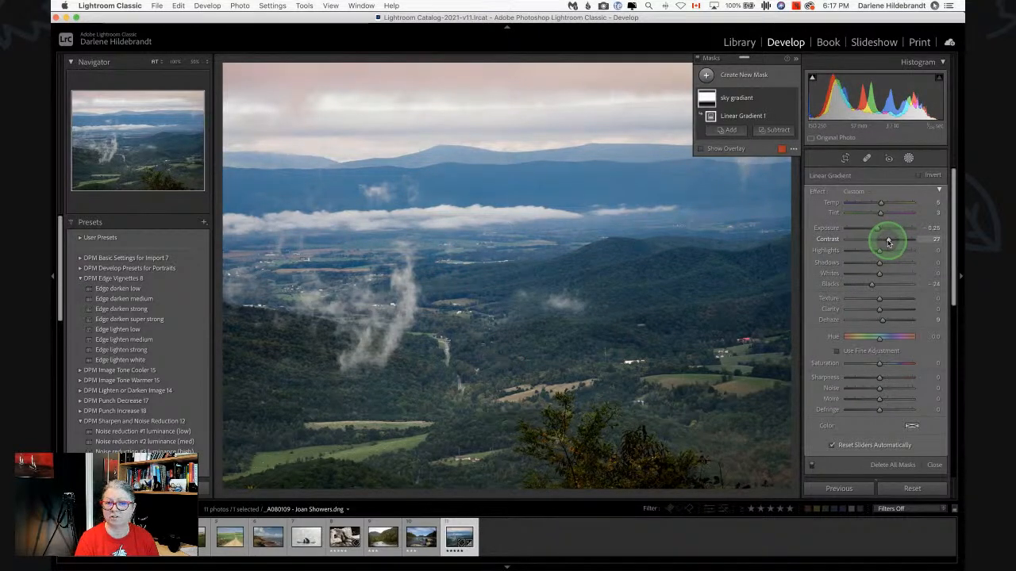
left_click_drag(885, 242, 885, 241)
mouse_move(880, 263)
left_mouse_down()
mouse_move(873, 256)
mouse_move(926, 266)
mouse_move(866, 267)
left_mouse_up()
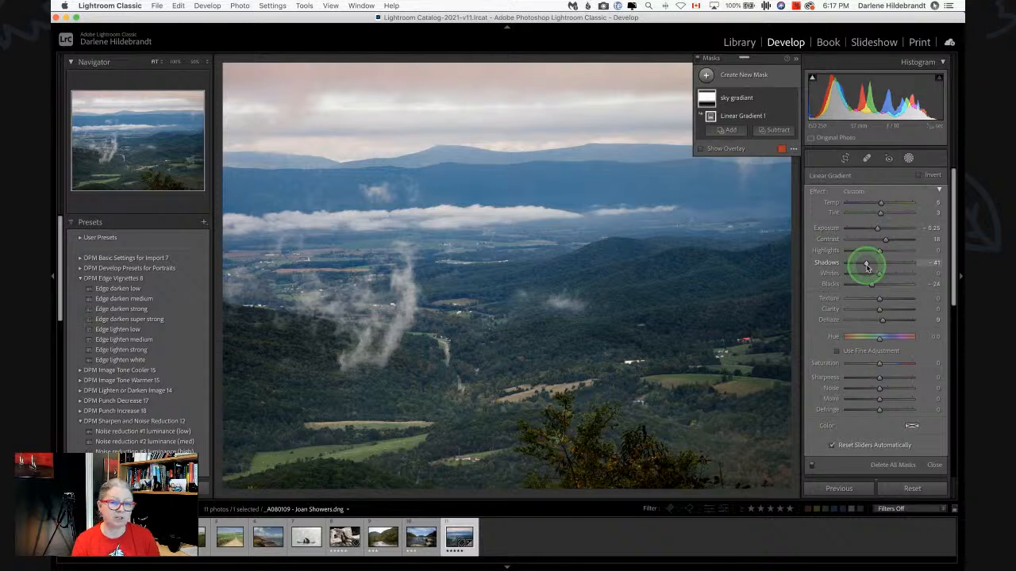
left_click_drag(868, 268, 870, 269)
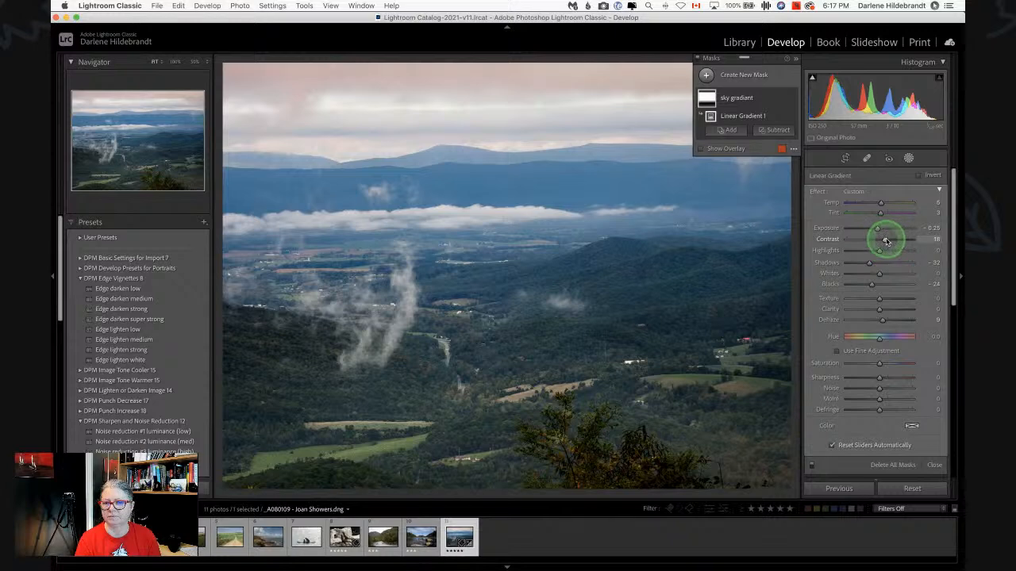
left_click_drag(877, 228, 879, 233)
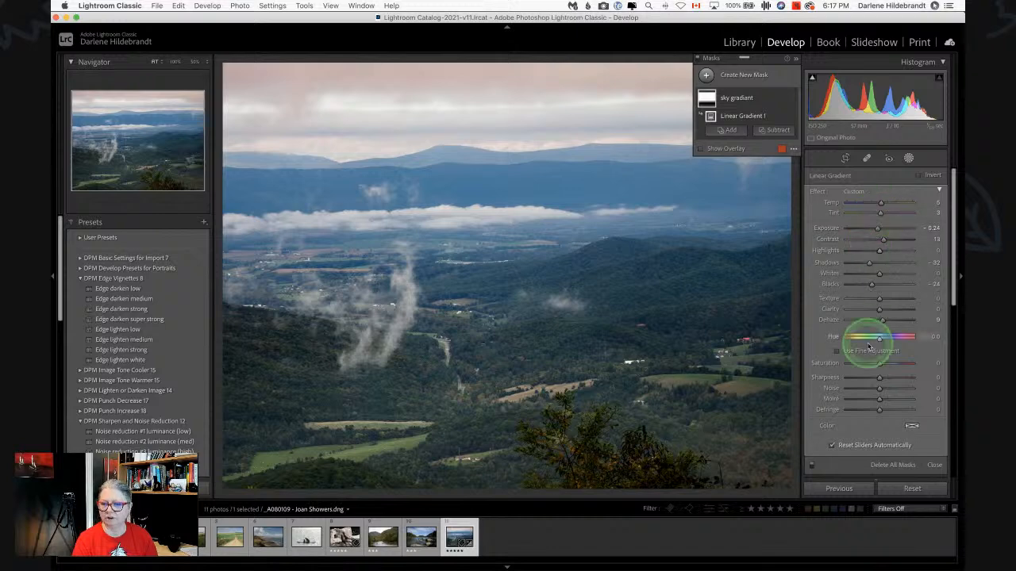
Close masking and compare the edited photo with its unedited version twice
left_click(909, 158)
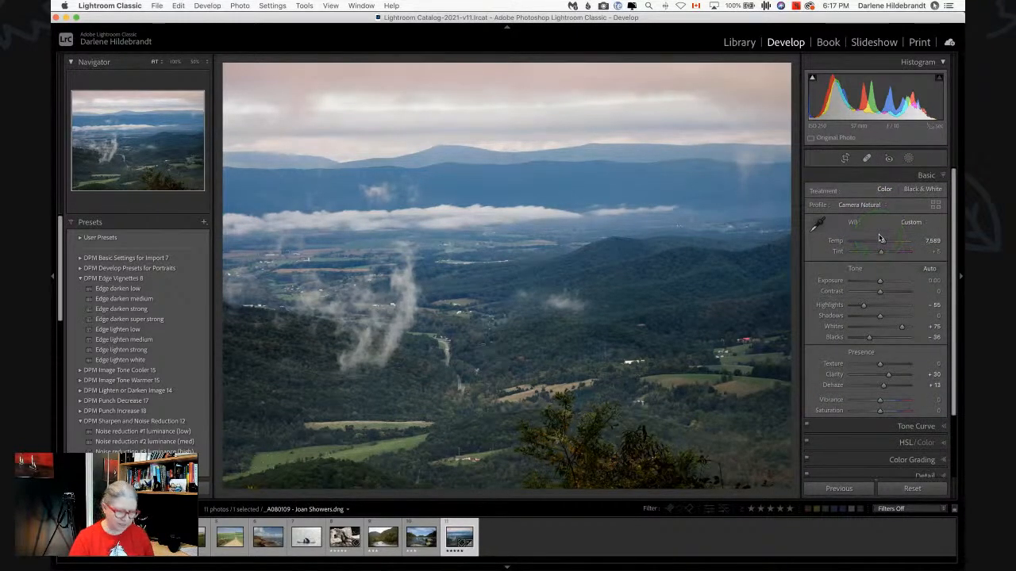
key("backslash")
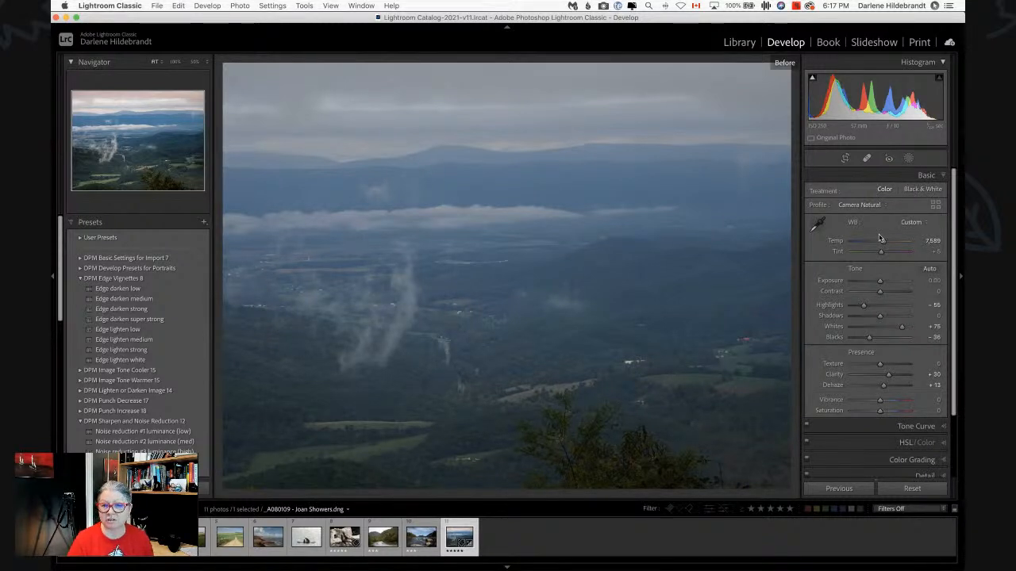
key("backslash")
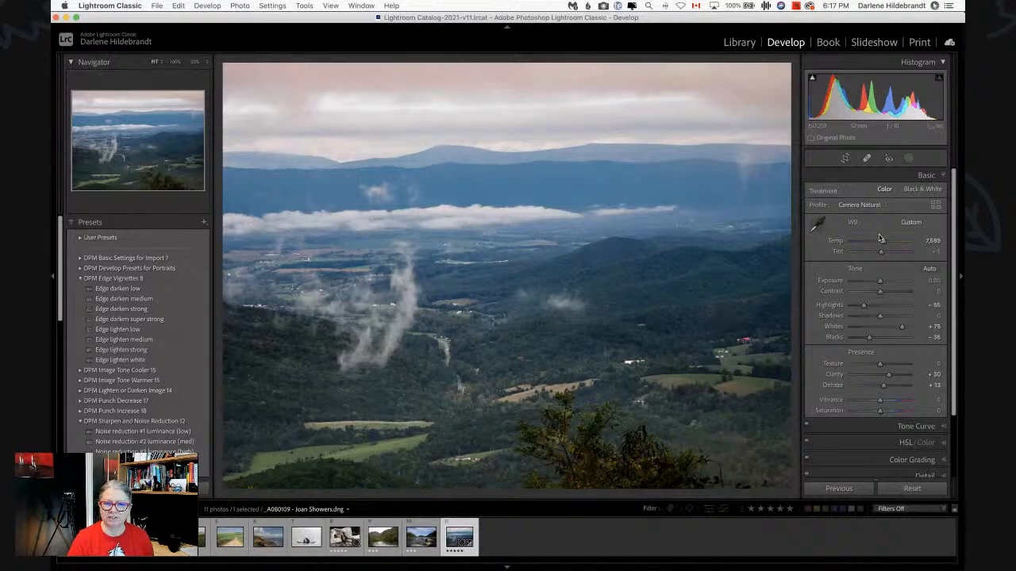
key("backslash")
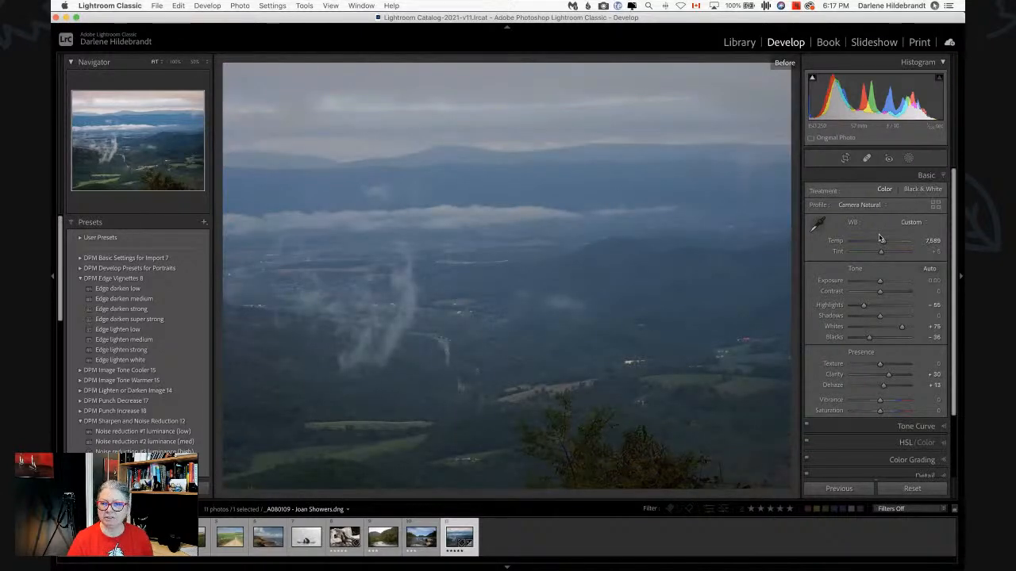
key("backslash")
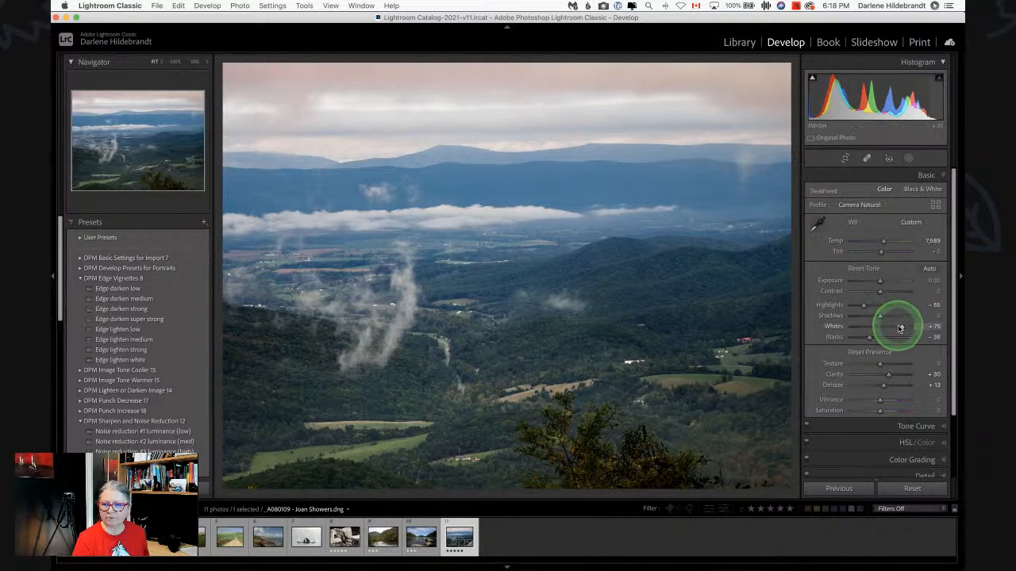
Set the photo's global Whites to +74 and Blacks to -46
left_click_drag(901, 327, 868, 339)
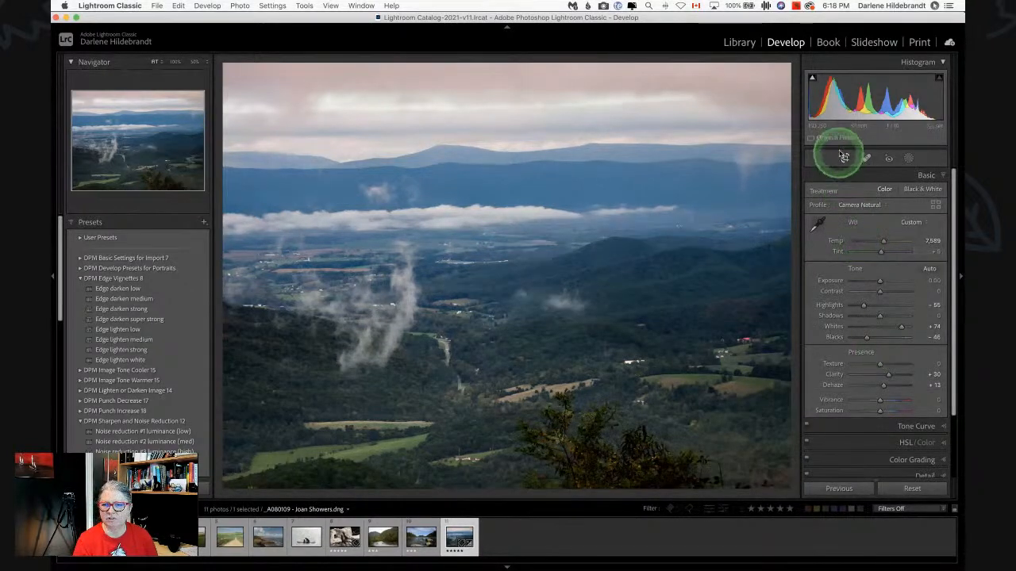
Try straightening the photo in the crop tool with the automatic angle, then by rotating it manually to 0.25
left_click(845, 158)
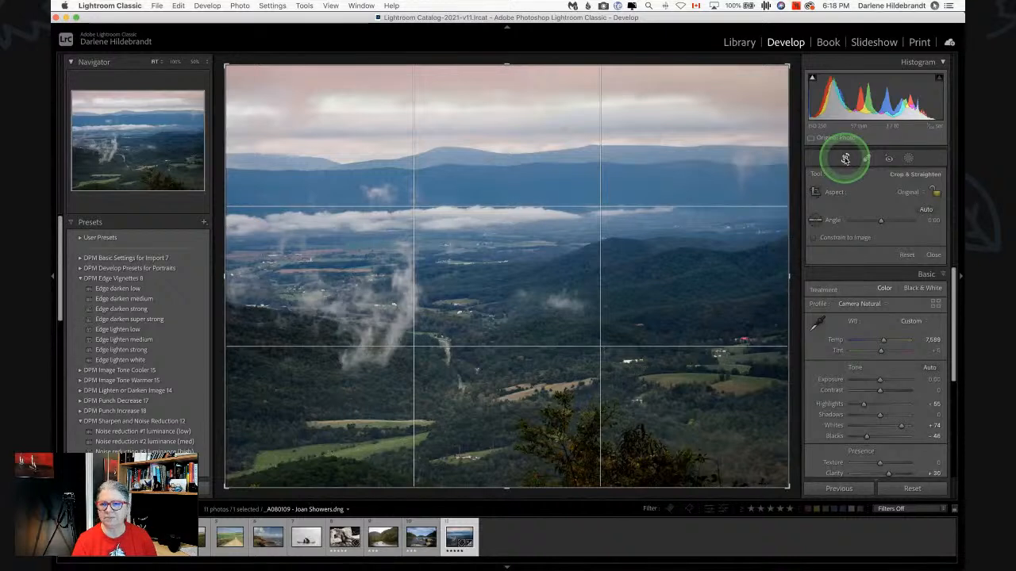
left_click(925, 210)
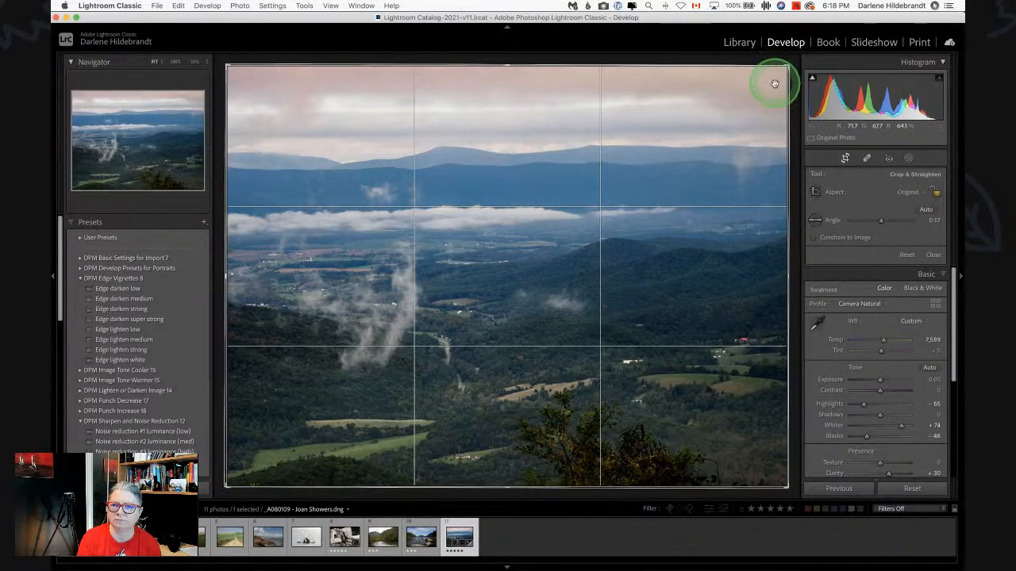
mouse_move(794, 91)
left_mouse_down()
mouse_move(794, 99)
mouse_move(792, 90)
left_mouse_up()
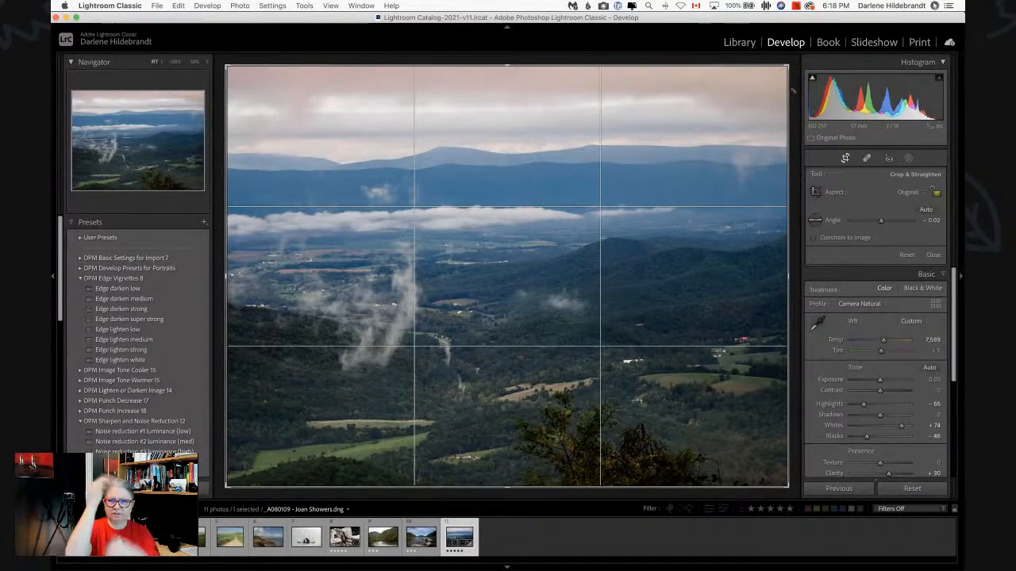
left_click(785, 111)
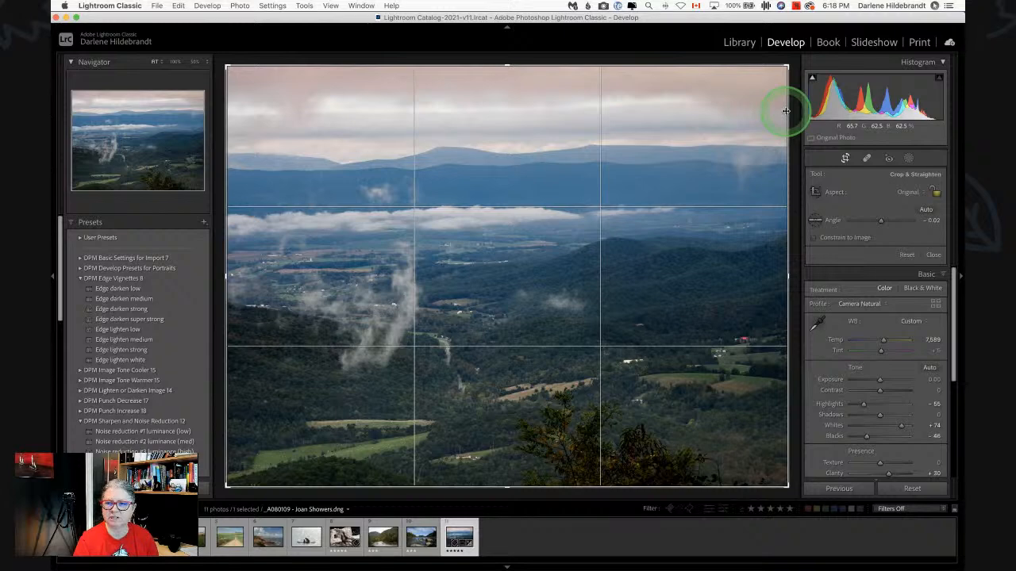
mouse_move(786, 111)
left_mouse_down()
mouse_move(732, 109)
mouse_move(794, 114)
left_mouse_up()
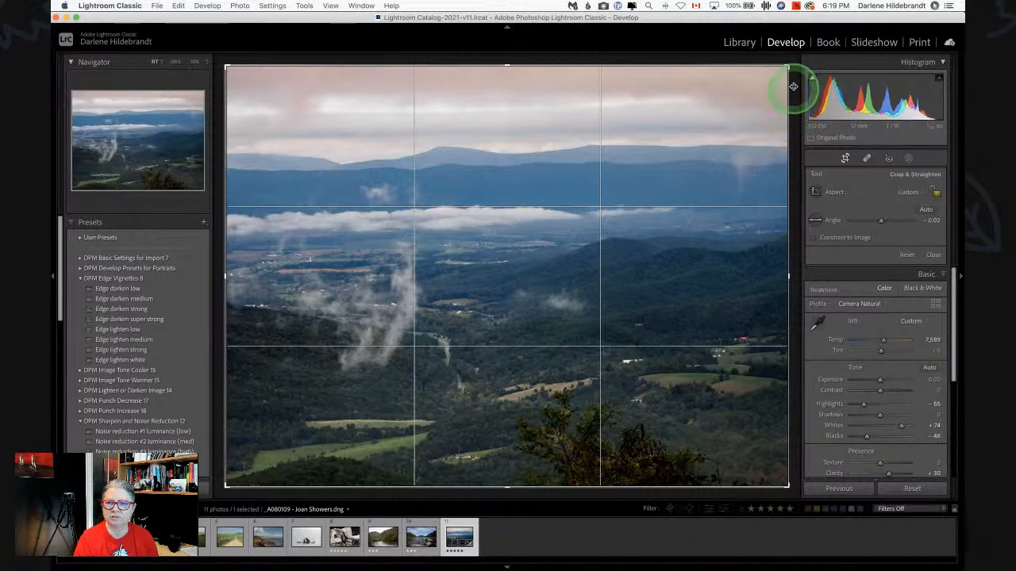
mouse_move(794, 74)
left_mouse_down()
mouse_move(796, 90)
mouse_move(782, 64)
mouse_move(789, 80)
left_mouse_up()
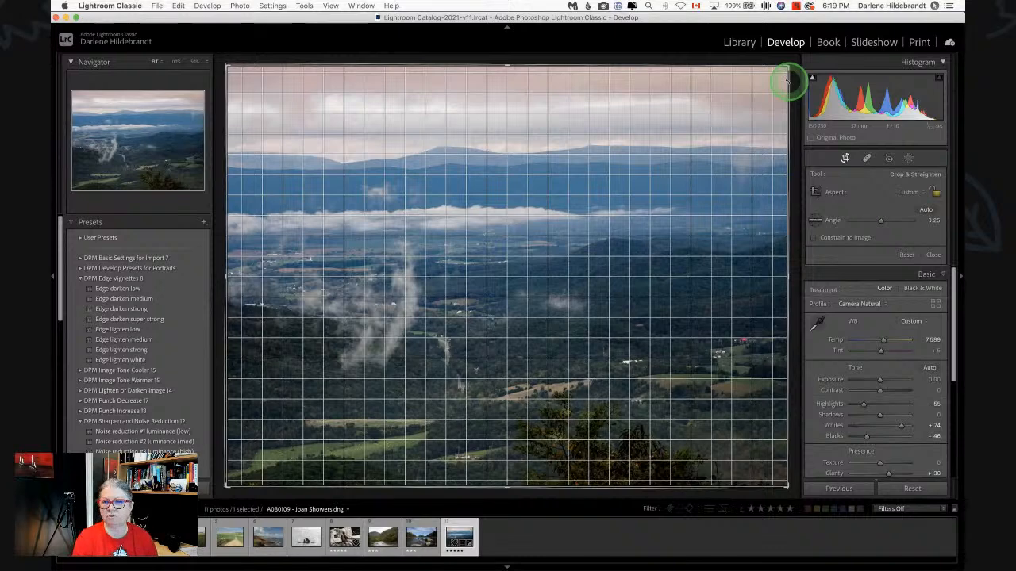
left_click_drag(788, 79, 785, 86)
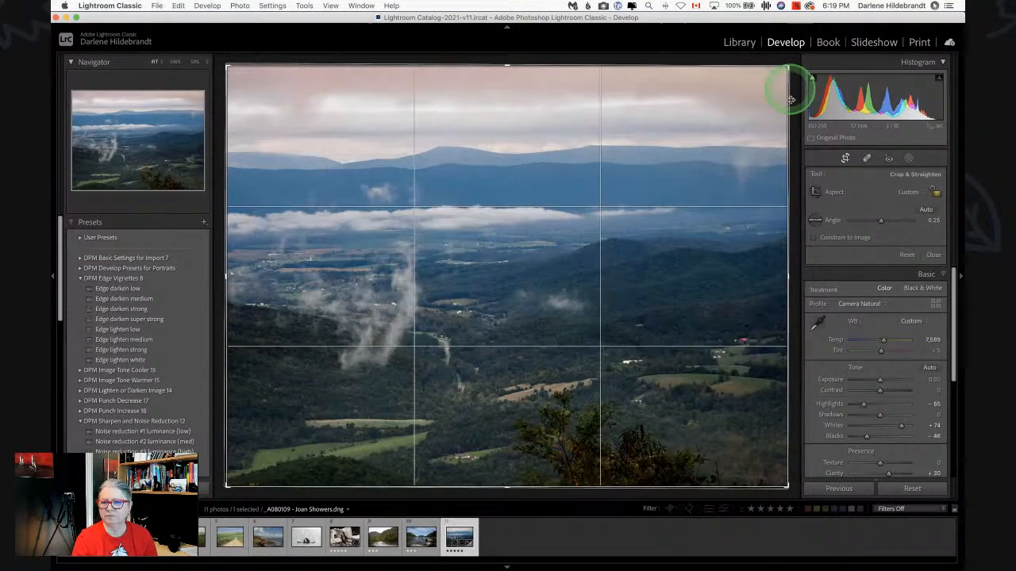
Reset the crop and straightening angle and leave the crop tool
left_click(908, 255)
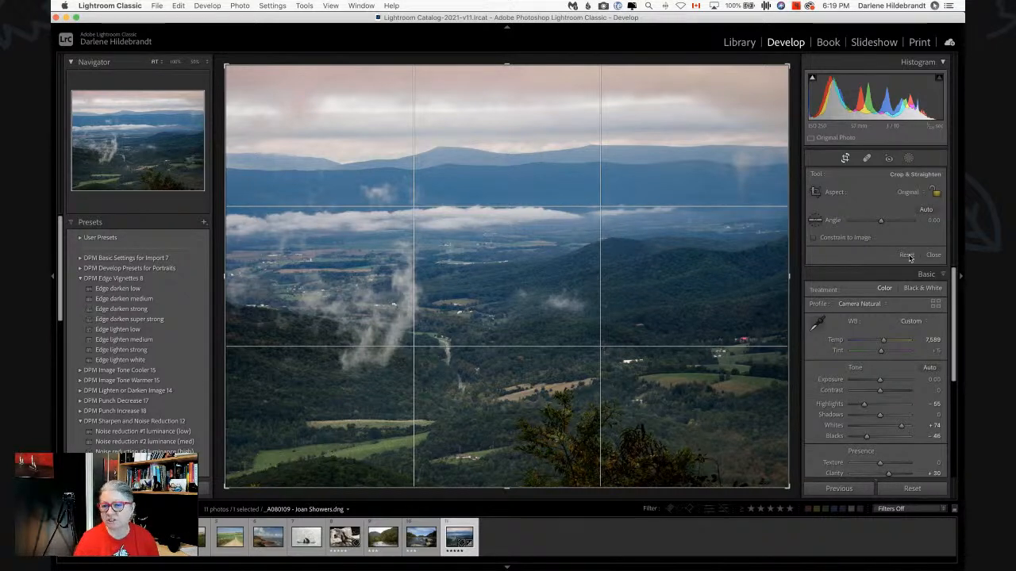
left_click(909, 256)
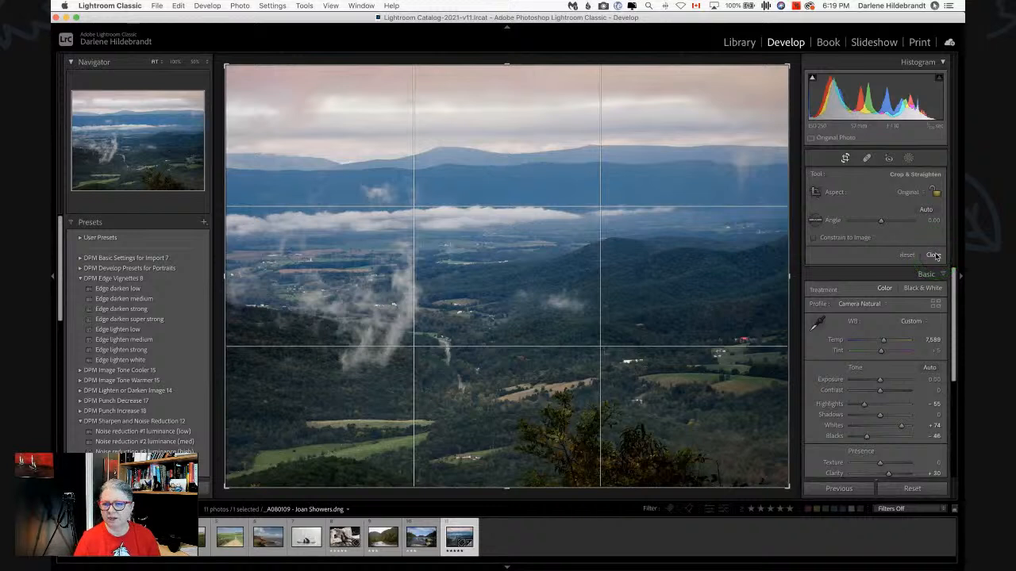
left_click(934, 255)
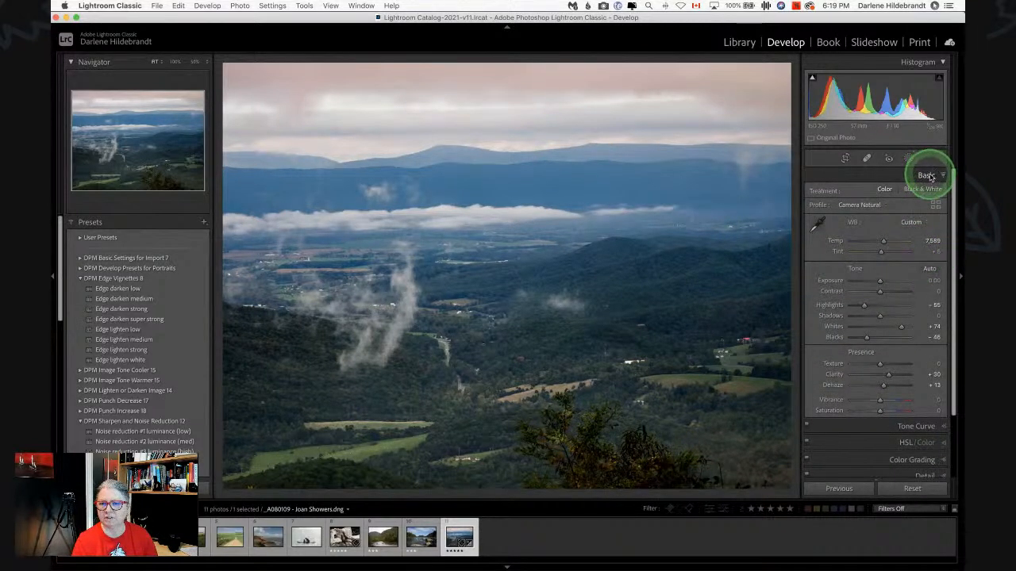
Straighten the photo along a reference line across the distant mountain range, giving an angle of 0.42, and close the crop tool
left_click(844, 158)
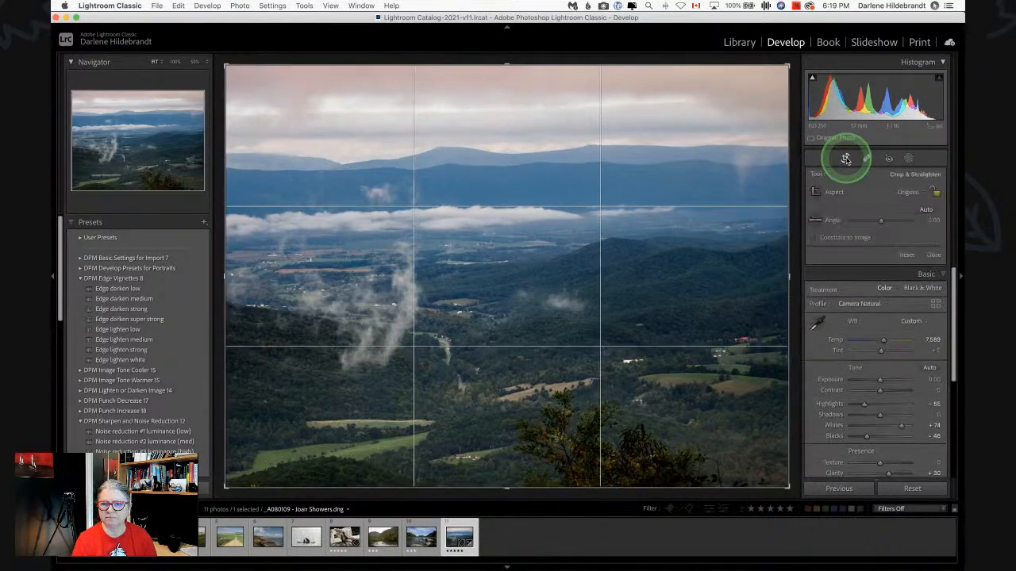
left_click(816, 222)
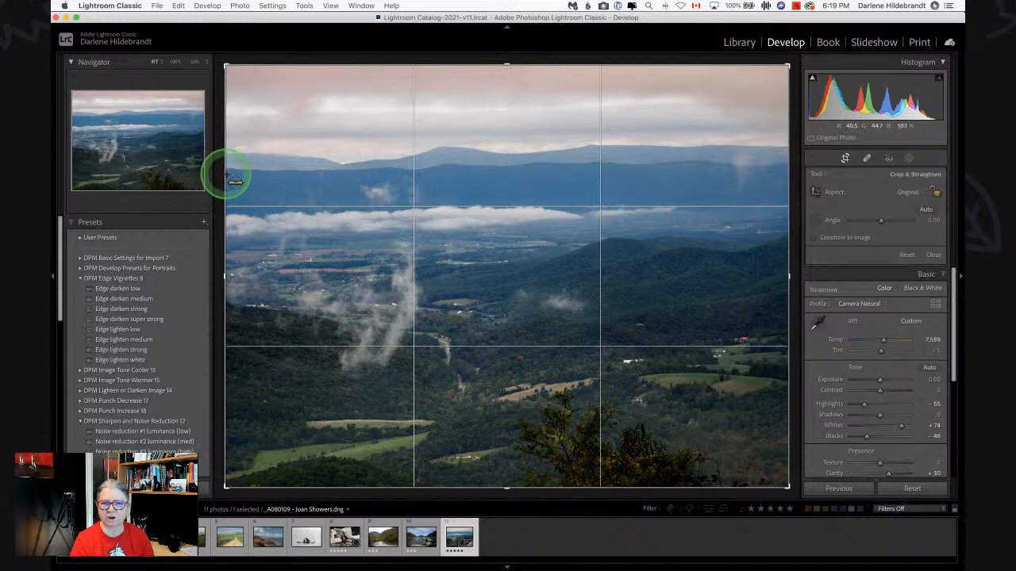
left_click_drag(227, 170, 786, 168)
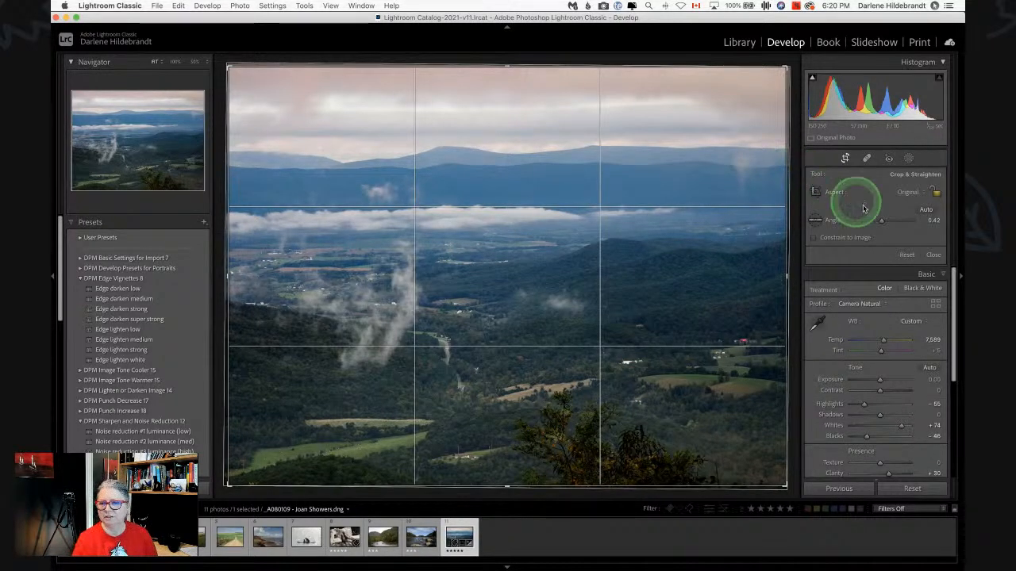
left_click(933, 254)
Apply the Level Upright correction to the photo, checking its effect in the crop overlay
scroll(928, 257, "down", 5)
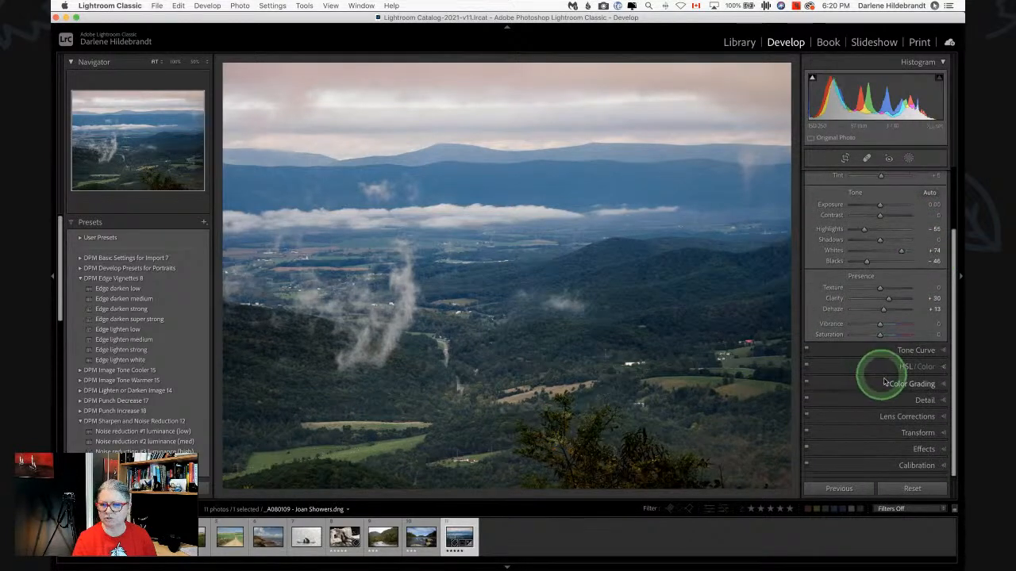
left_click(901, 430)
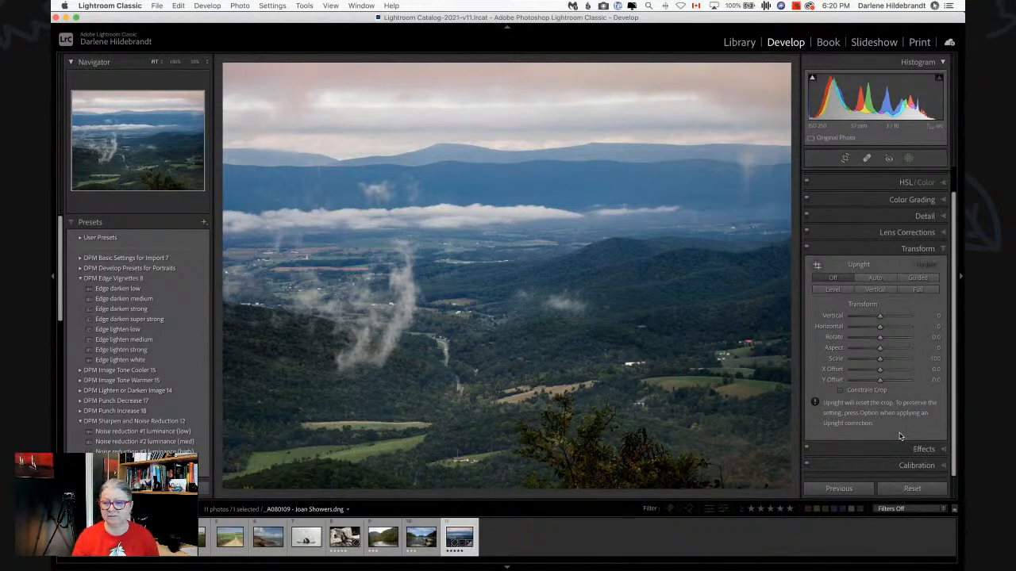
left_click(901, 436)
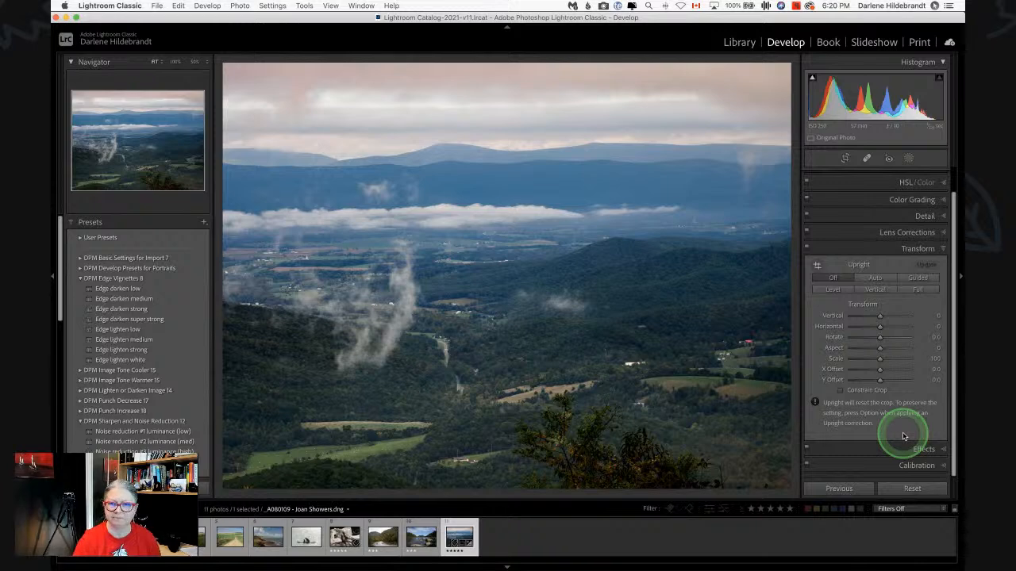
left_click(832, 291)
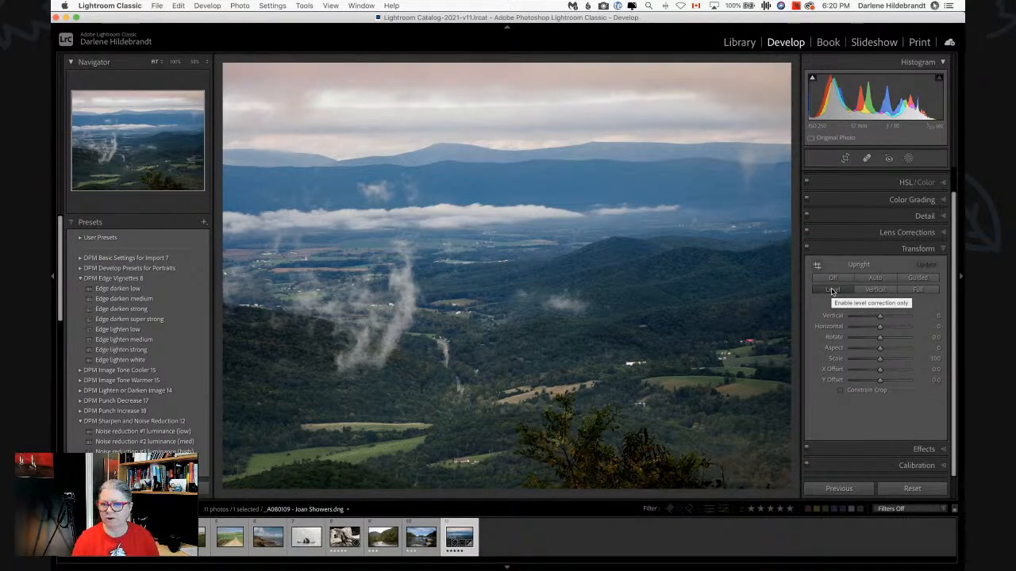
key("r")
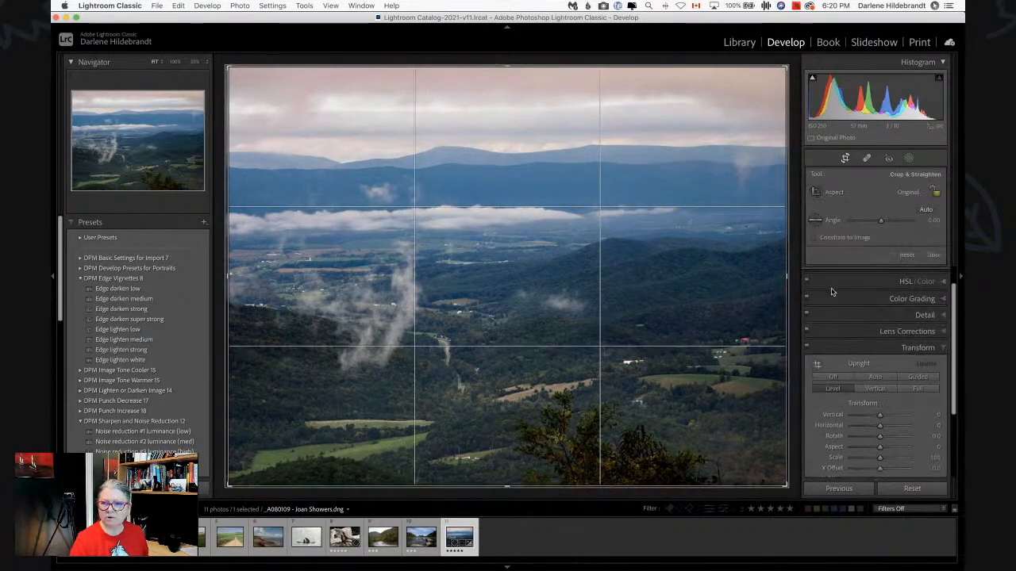
left_click(835, 293)
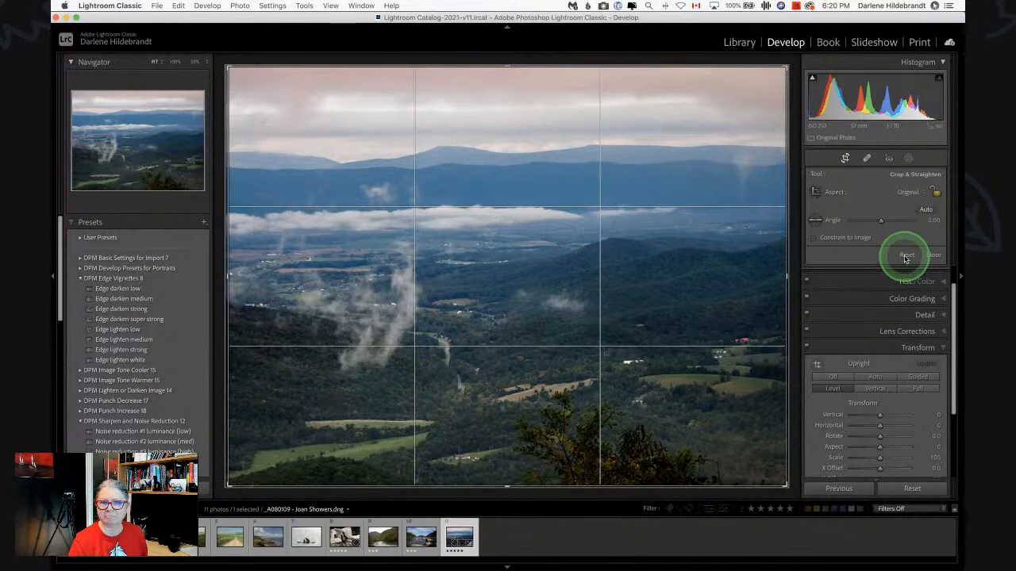
left_click(927, 255)
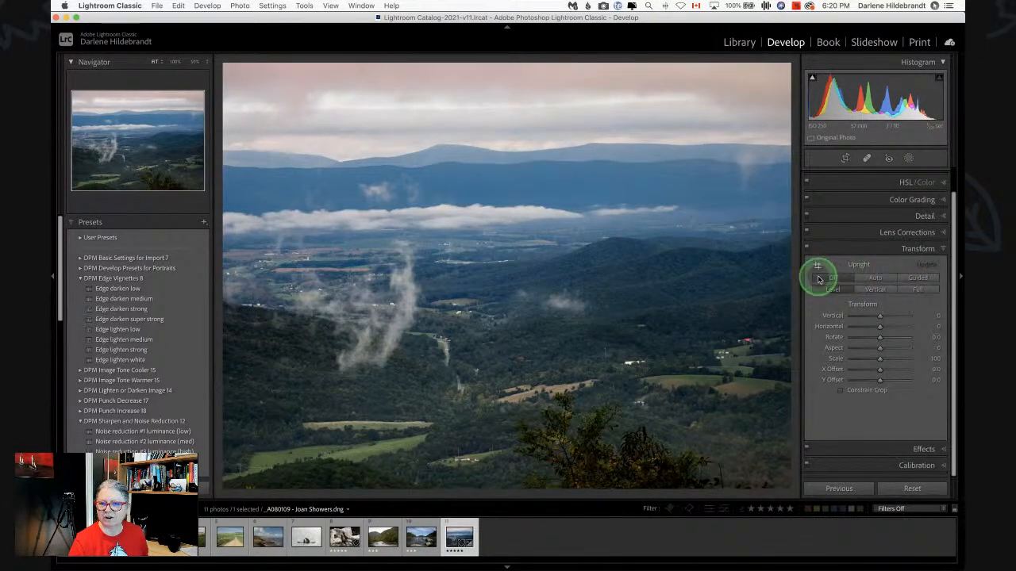
left_click(830, 290)
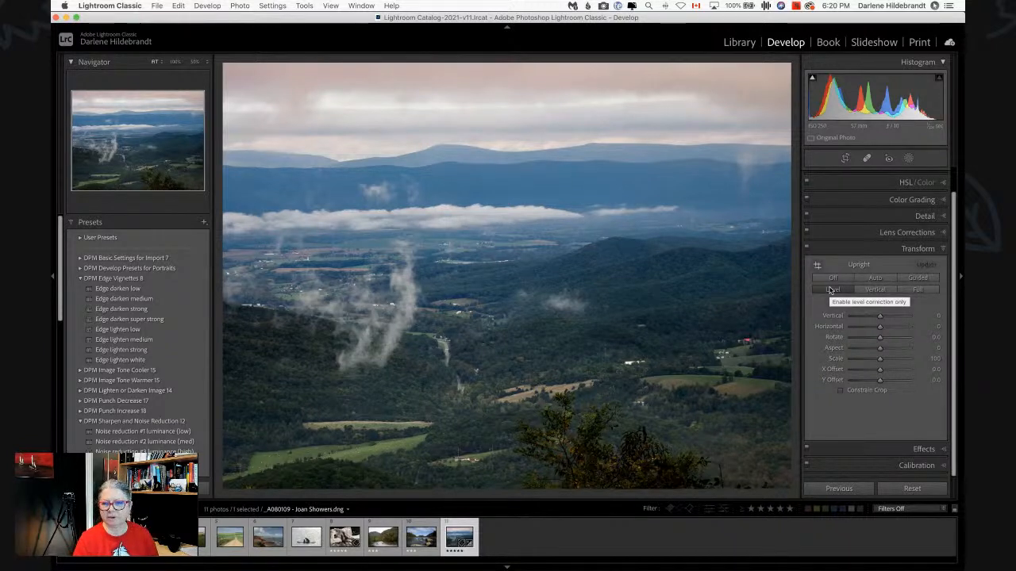
Crop the photo tighter by trimming the tree and fields along its bottom and a strip off its right side
scroll(873, 238, "up", 5)
left_click(926, 175)
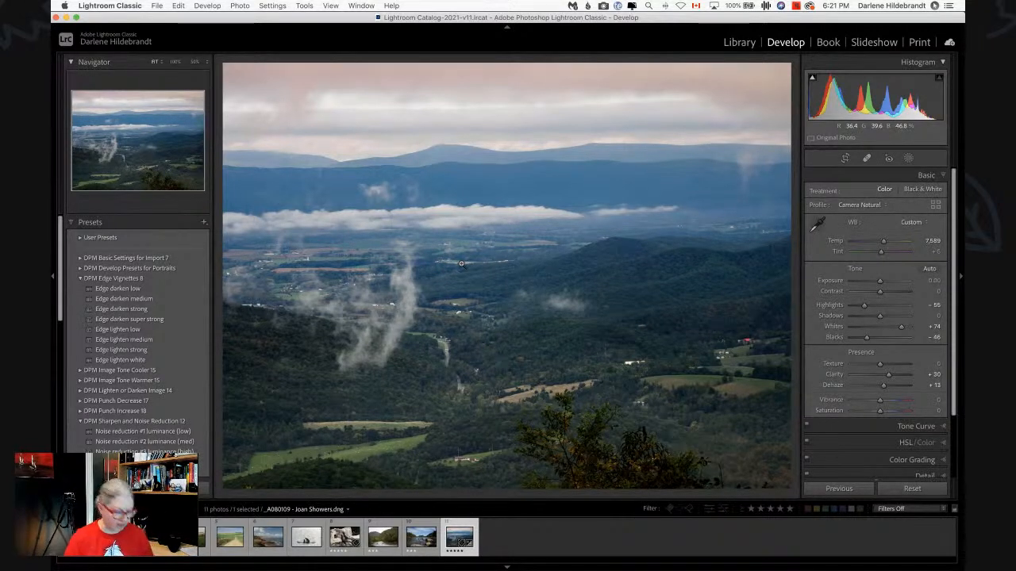
key("r")
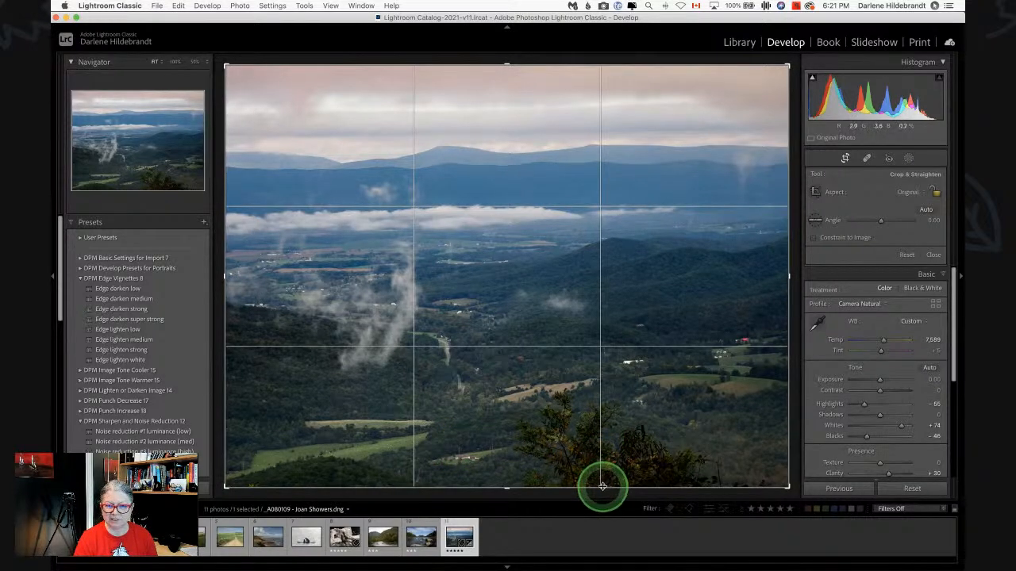
left_click_drag(602, 487, 600, 462)
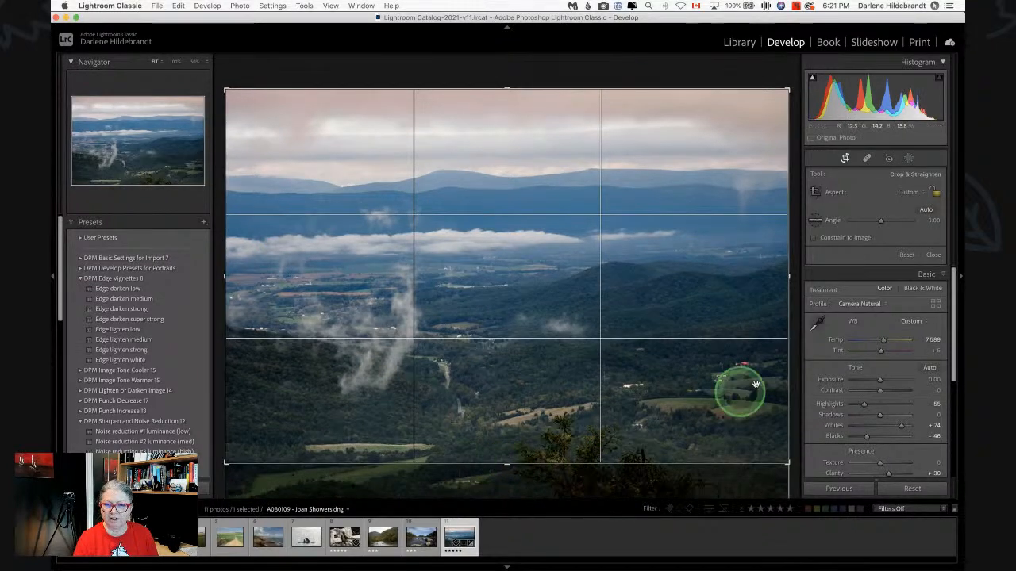
left_click_drag(783, 370, 755, 358)
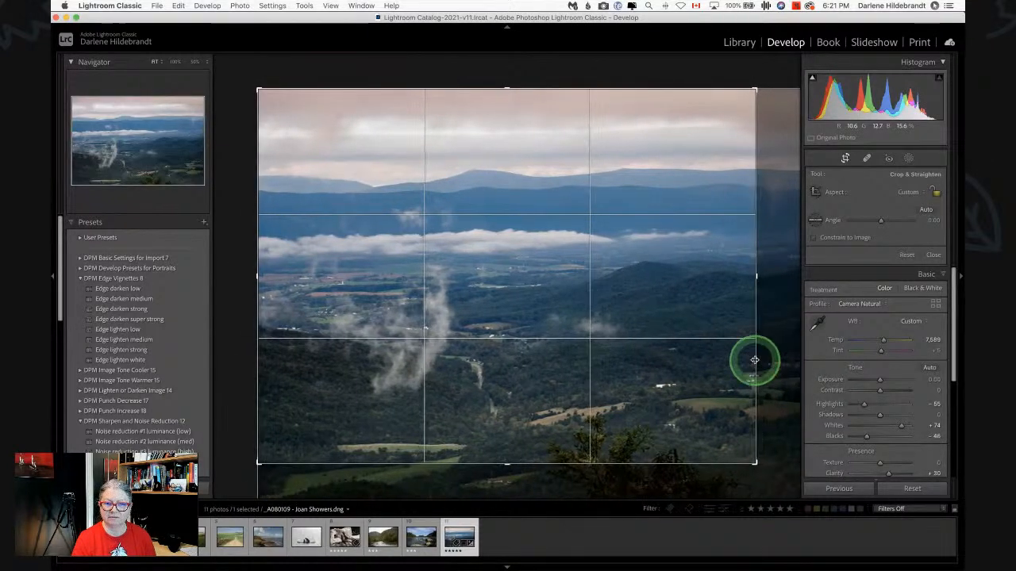
double_click(605, 328)
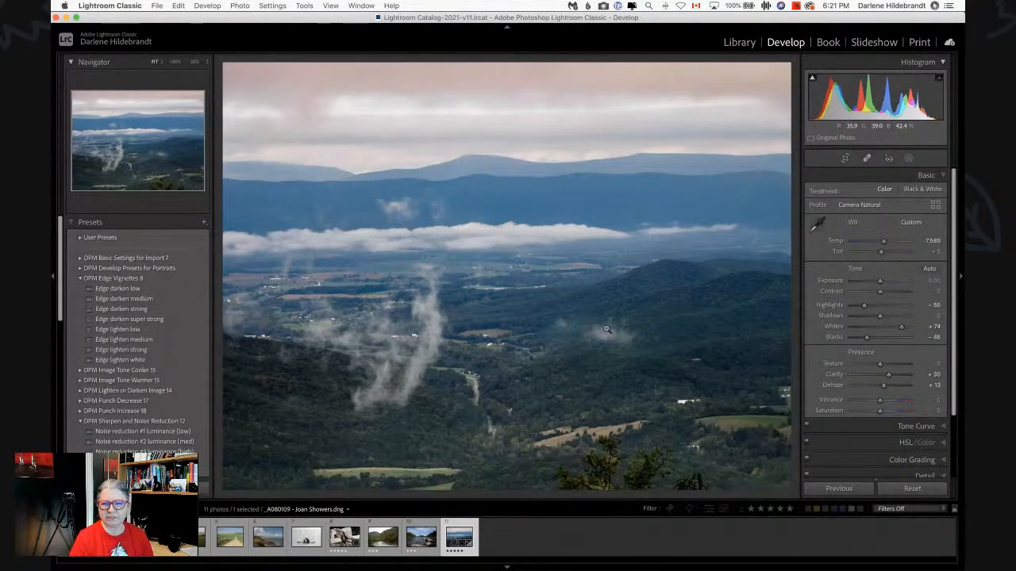
Inspect the field at the photo's lower edge at 100% and trim the crop's bottom edge slightly further to remove the leftover green sliver
left_click(400, 474)
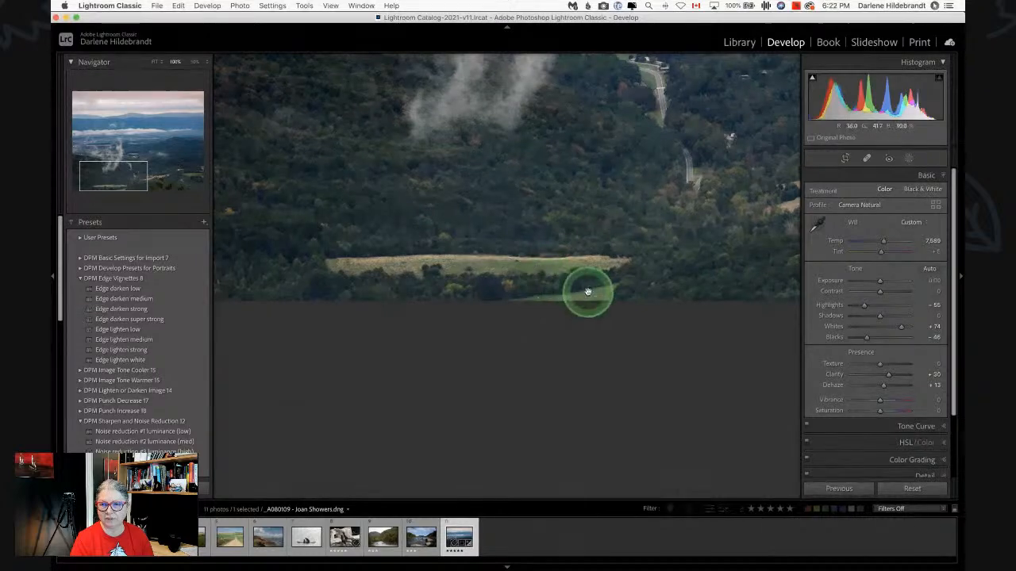
left_click(476, 267)
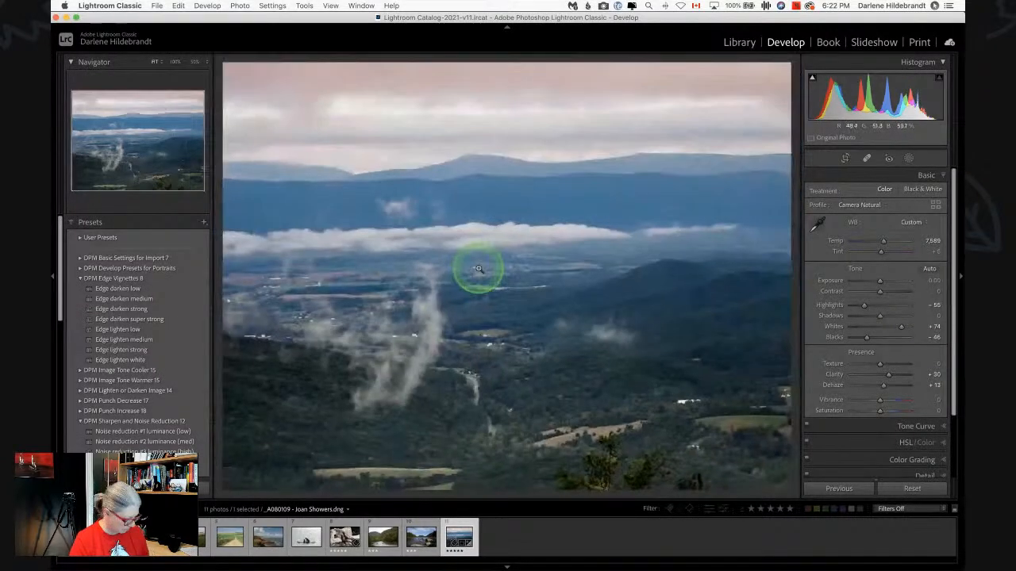
key("r")
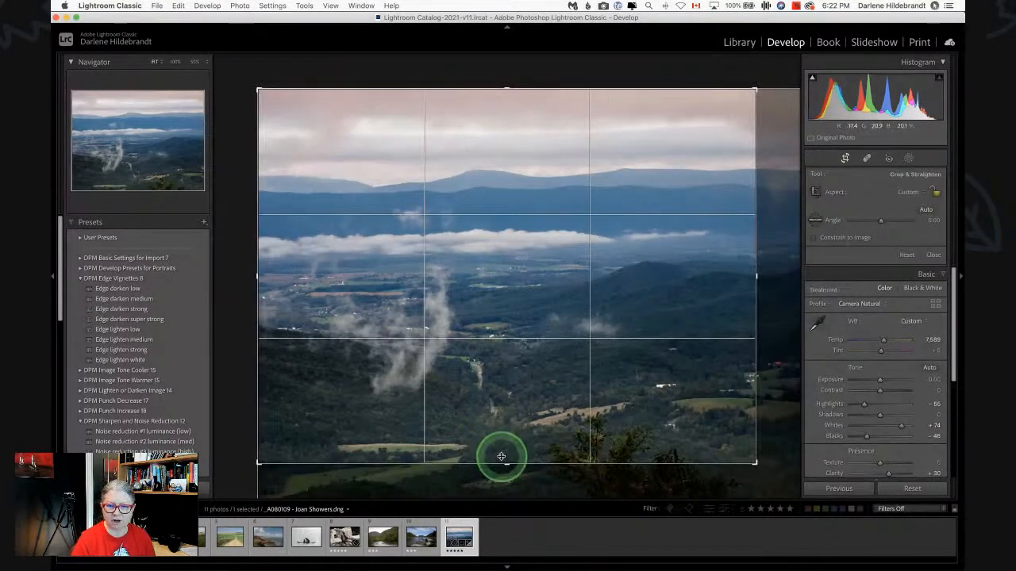
mouse_move(503, 464)
left_mouse_down()
mouse_move(504, 451)
mouse_move(505, 459)
left_mouse_up()
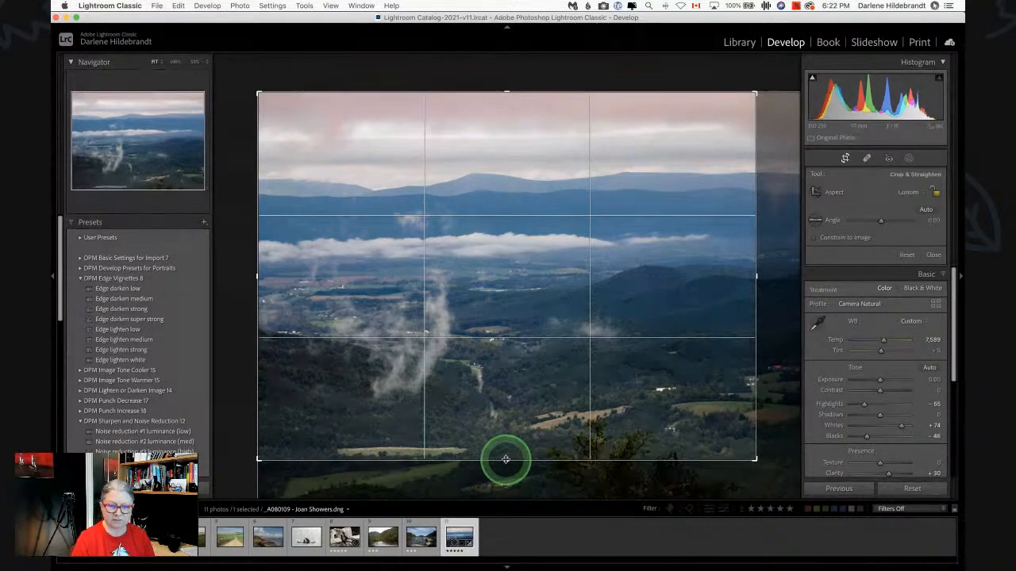
key("Return")
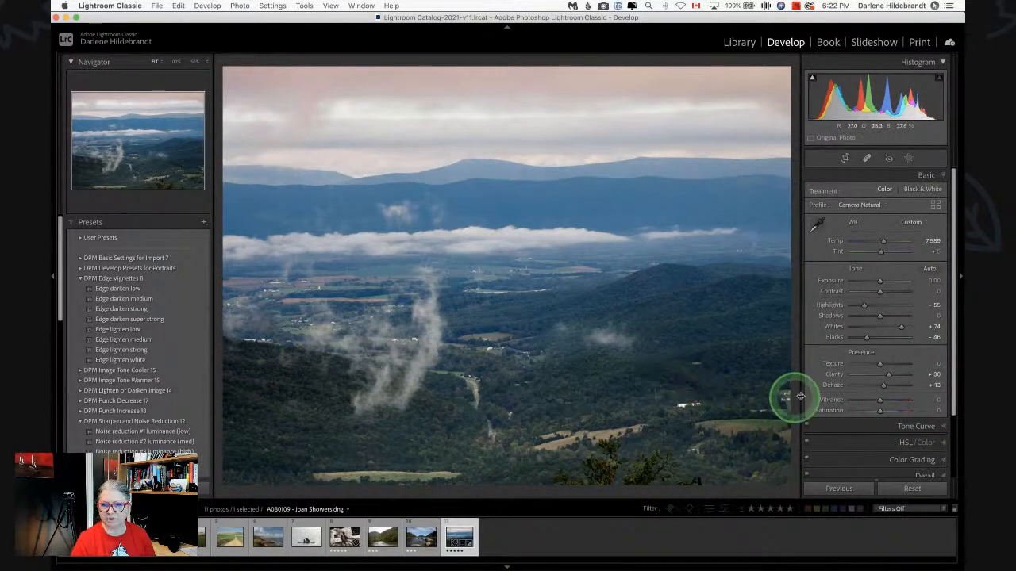
Add a dark post-crop vignette with an Amount of -59 and set its Feather to 0
scroll(861, 389, "down", 1)
scroll(861, 389, "down", 5)
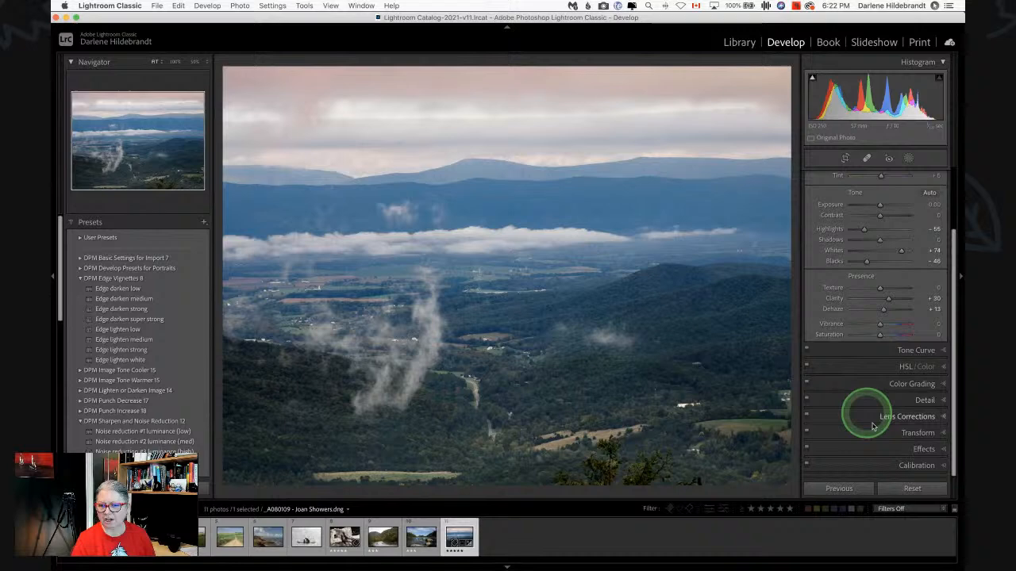
left_click(925, 449)
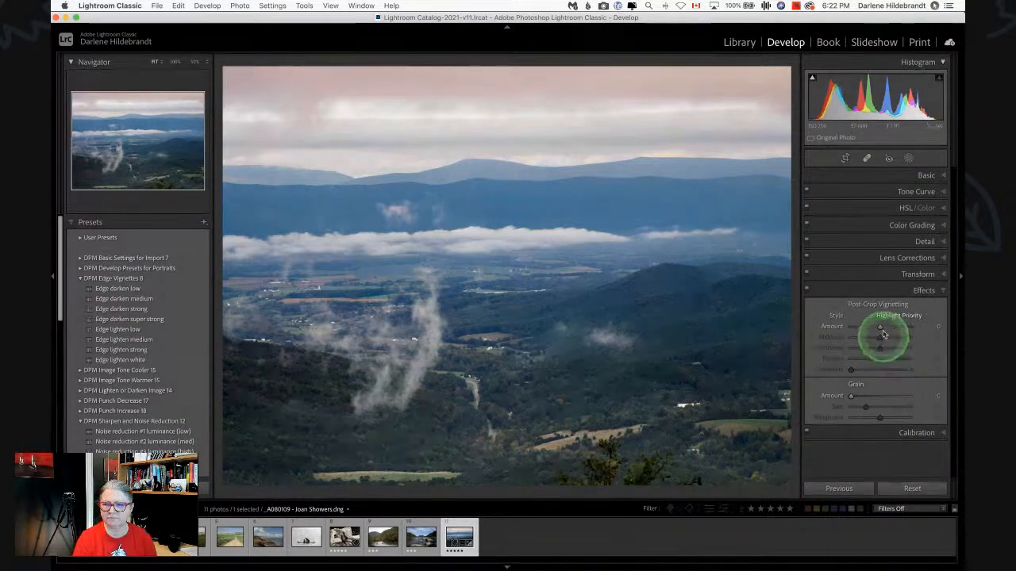
left_click_drag(880, 329, 863, 326)
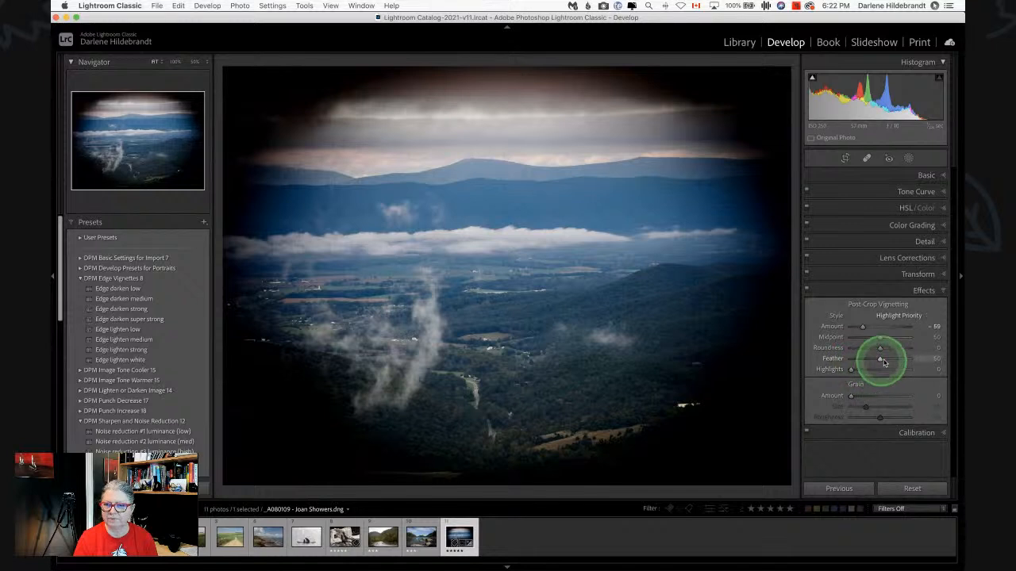
left_click_drag(883, 359, 834, 359)
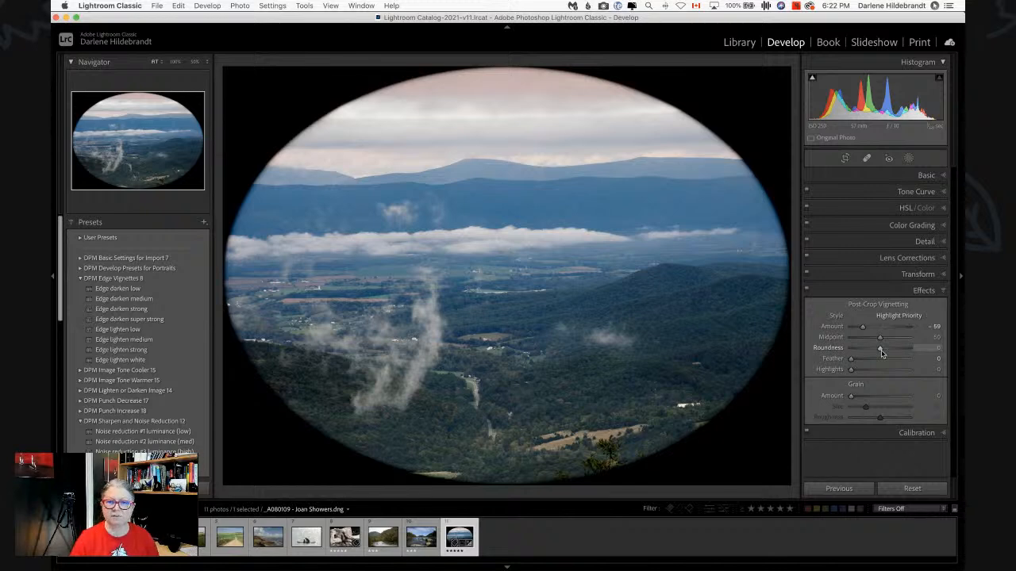
Reshape the vignette with Midpoint 29, Roundness +35 and Feather 69, and set its Amount to -34 and Highlights to 56
left_click_drag(850, 359, 784, 358)
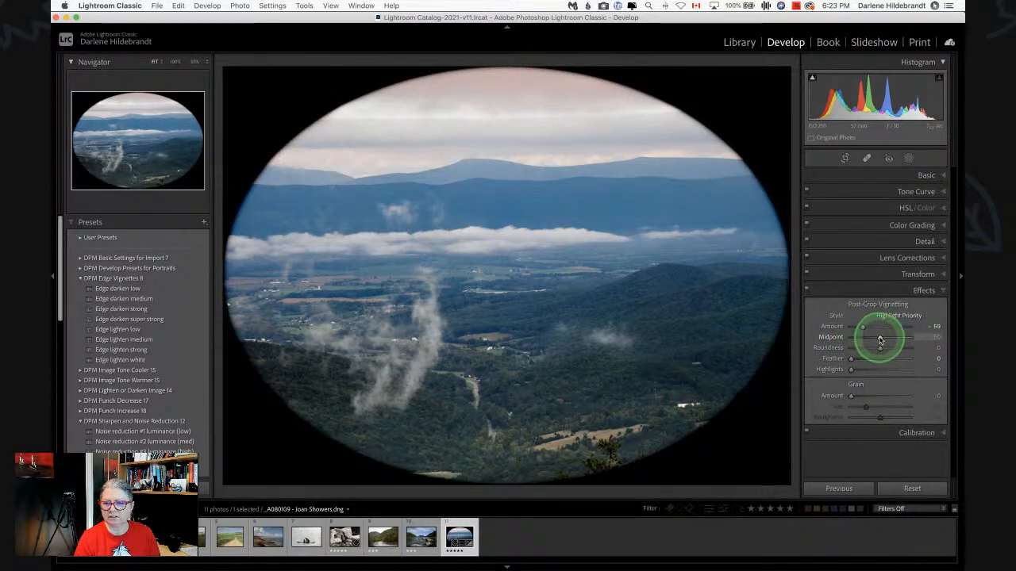
left_click_drag(879, 339, 891, 358)
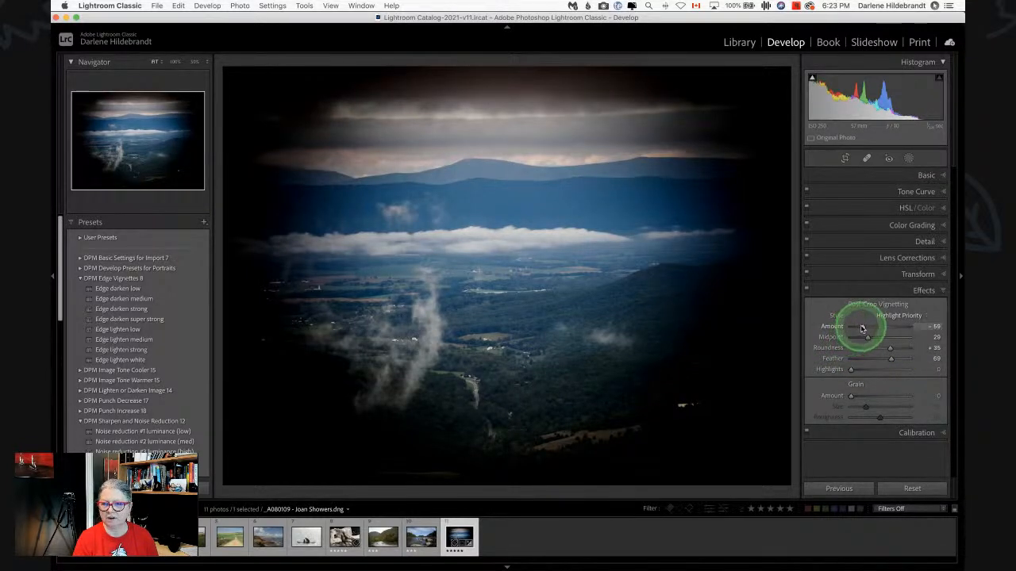
left_click_drag(862, 325, 876, 327)
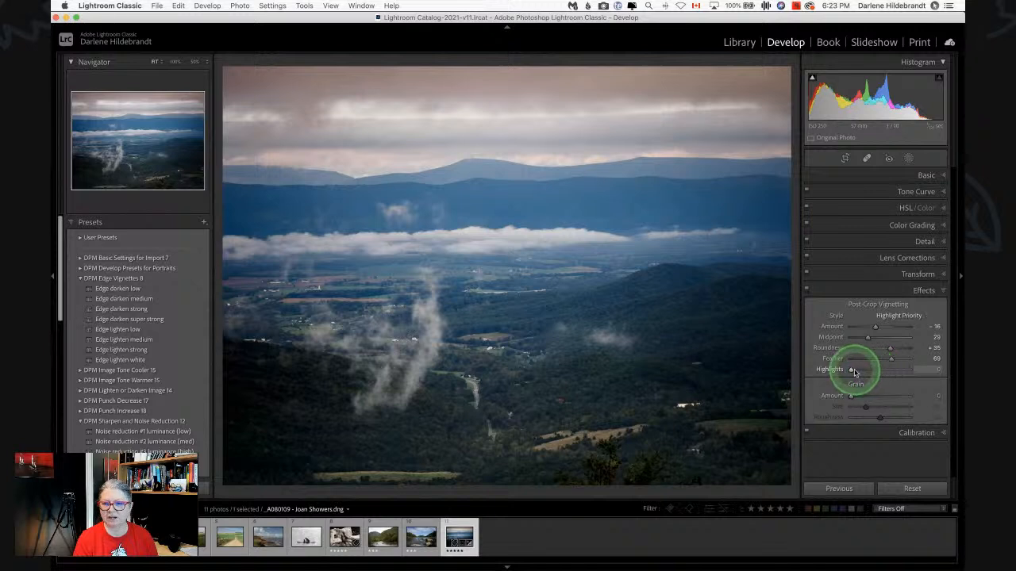
left_click_drag(852, 371, 900, 367)
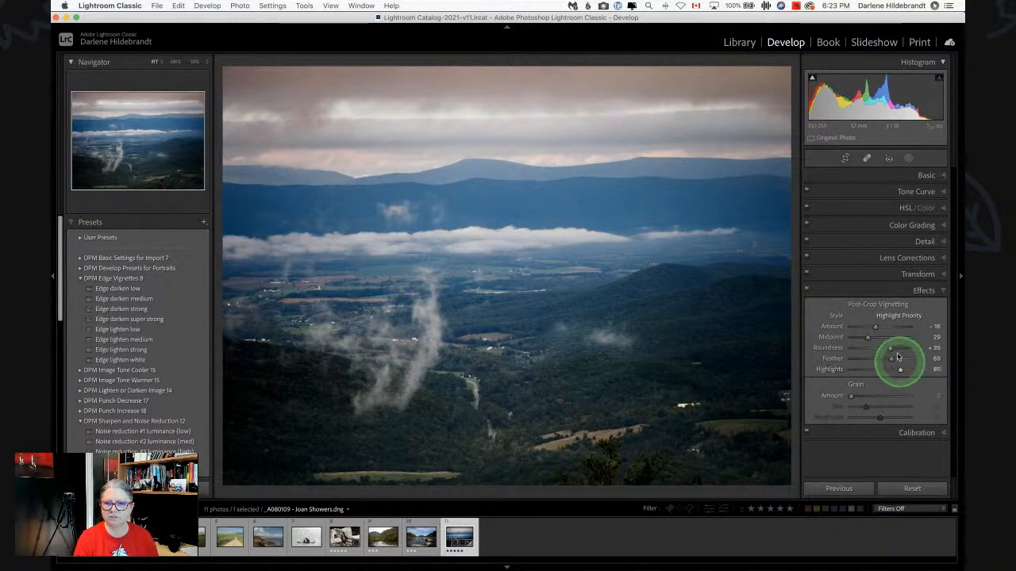
left_click_drag(877, 330, 870, 327)
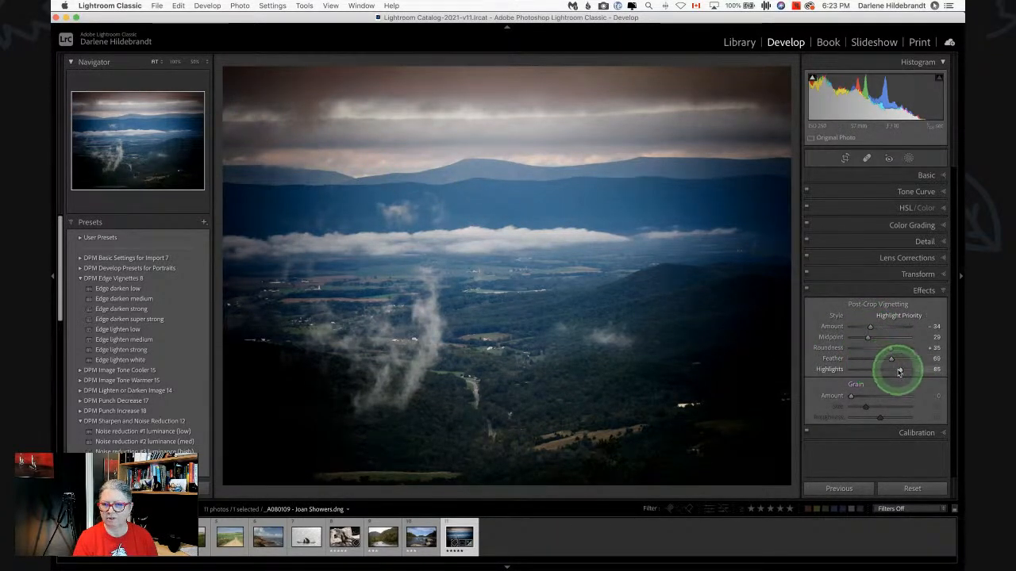
mouse_move(900, 369)
left_mouse_down()
mouse_move(781, 361)
mouse_move(956, 378)
mouse_move(774, 365)
mouse_move(881, 372)
mouse_move(889, 353)
left_mouse_up()
Switch the vignette style to Color Priority with an Amount of -17, try Paint Overlay for comparison, and return to Color Priority
left_click(895, 315)
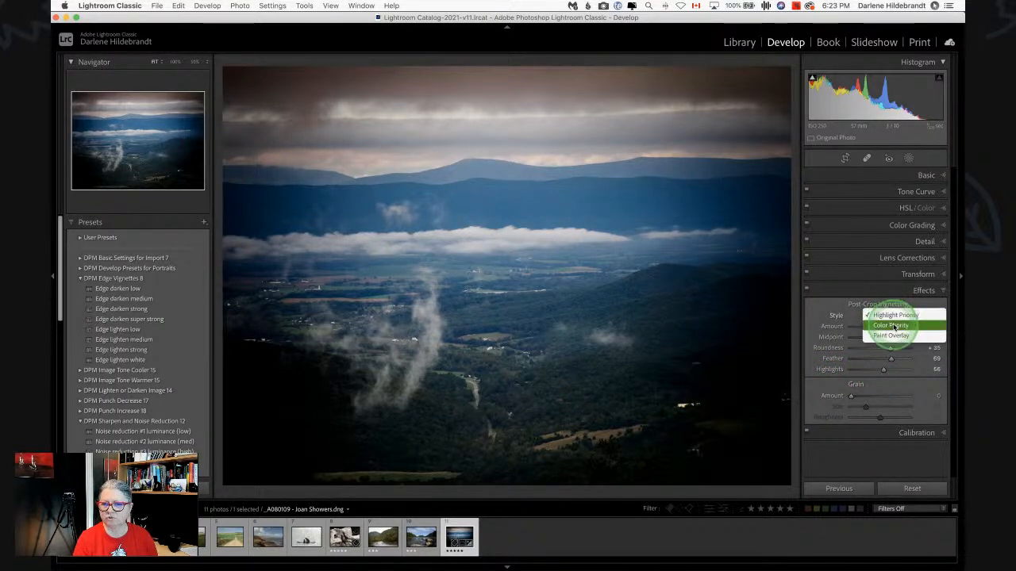
left_click(880, 325)
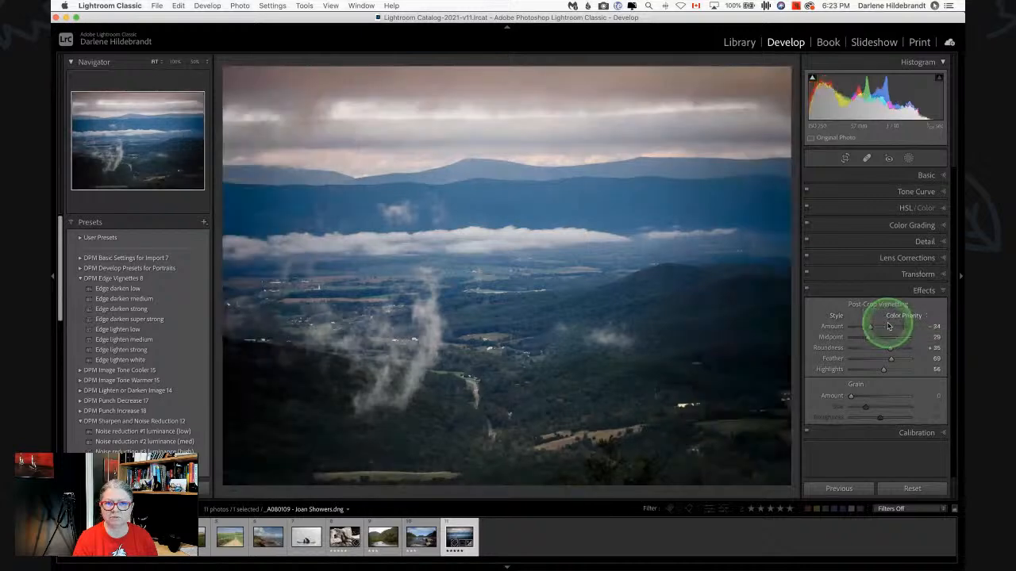
left_click_drag(868, 324, 874, 325)
left_click(885, 315)
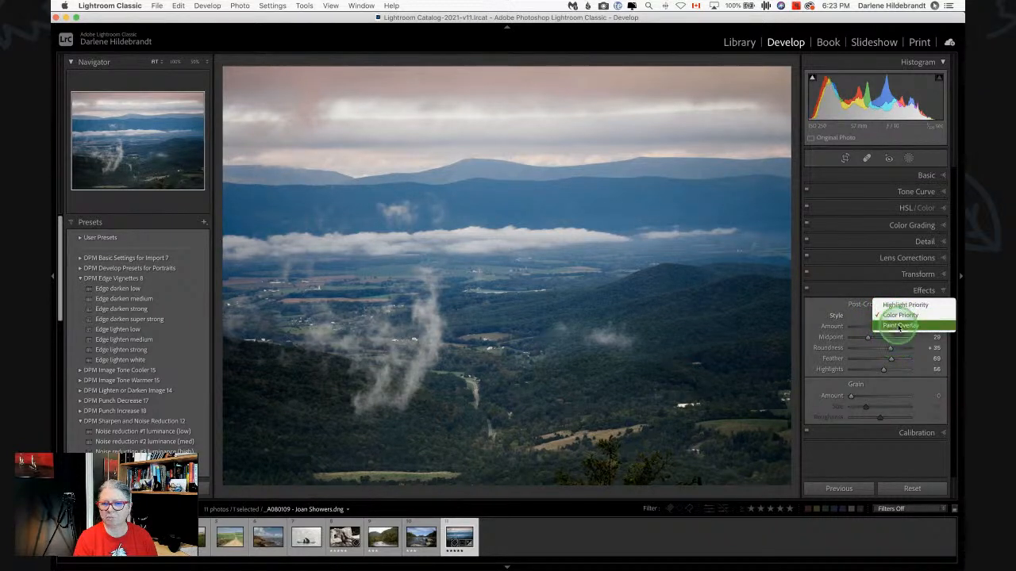
left_click(900, 328)
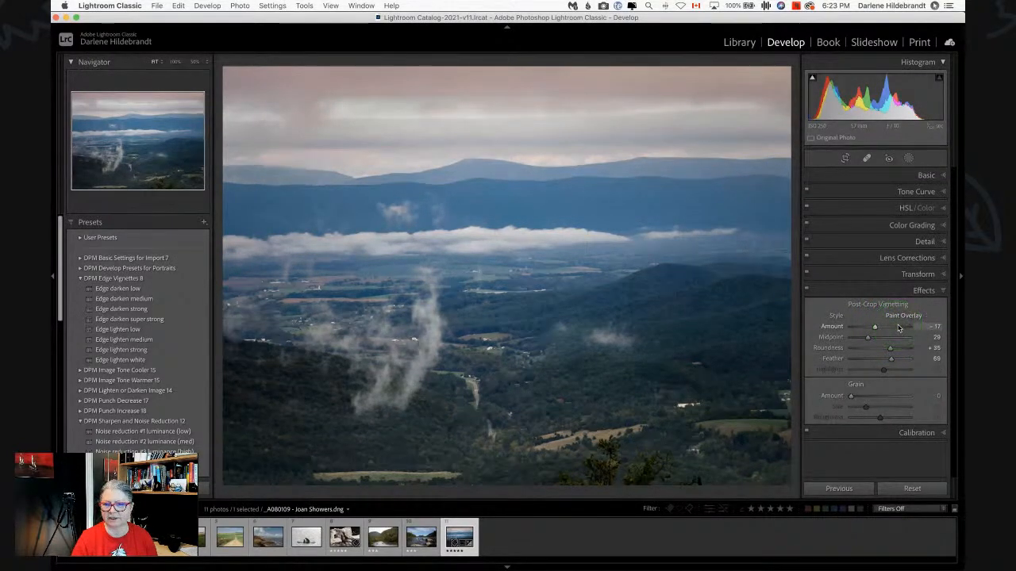
left_click(898, 316)
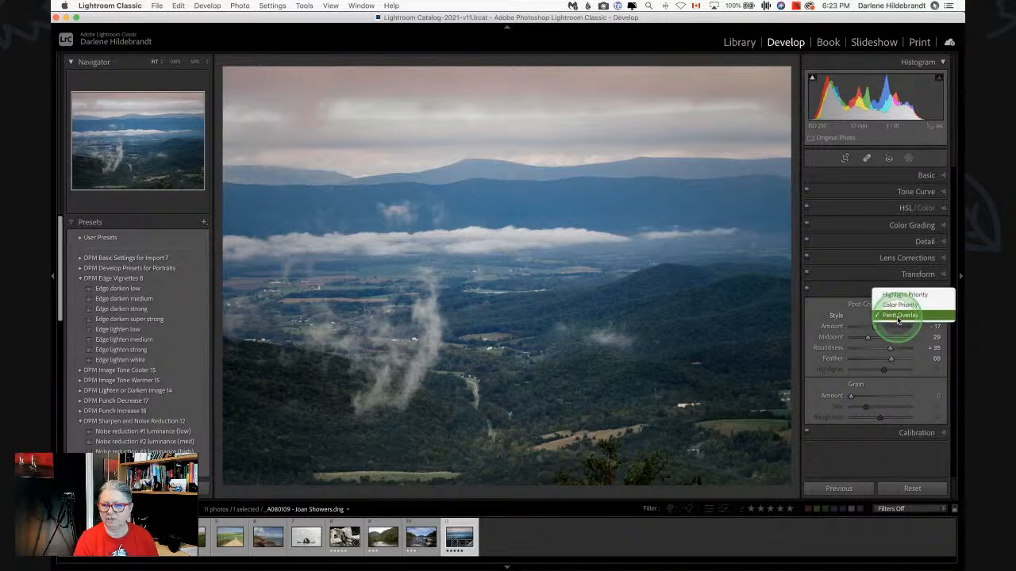
left_click(895, 305)
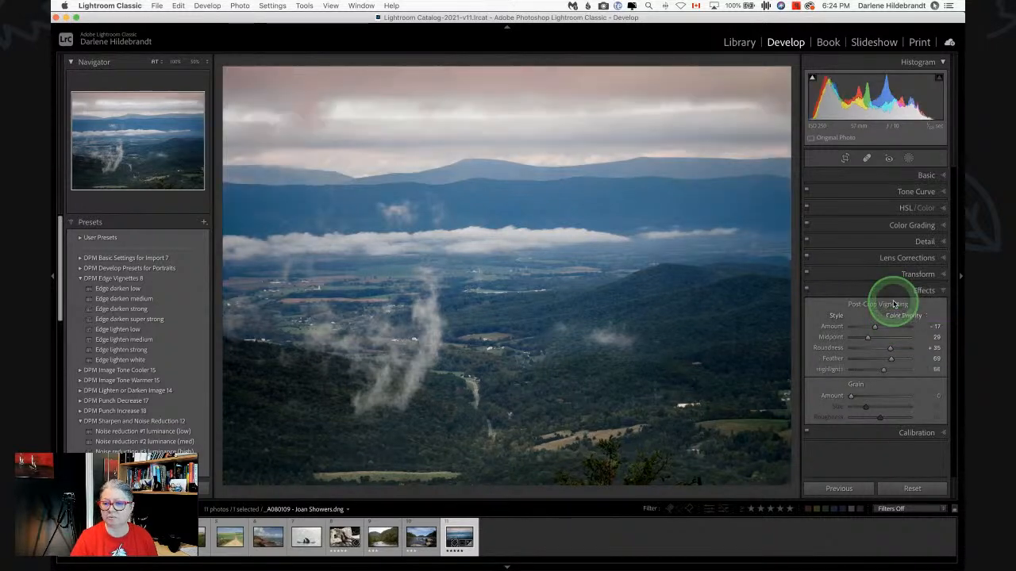
Set the vignette's Amount to -21 and soften its edge with a Feather of 100
left_click_drag(875, 327, 929, 359)
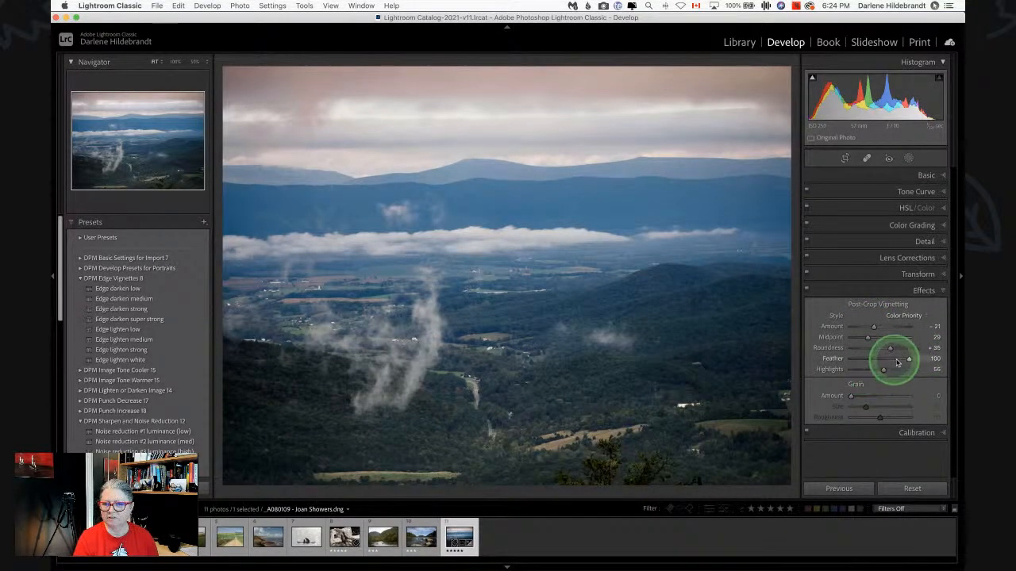
left_click_drag(907, 358, 931, 357)
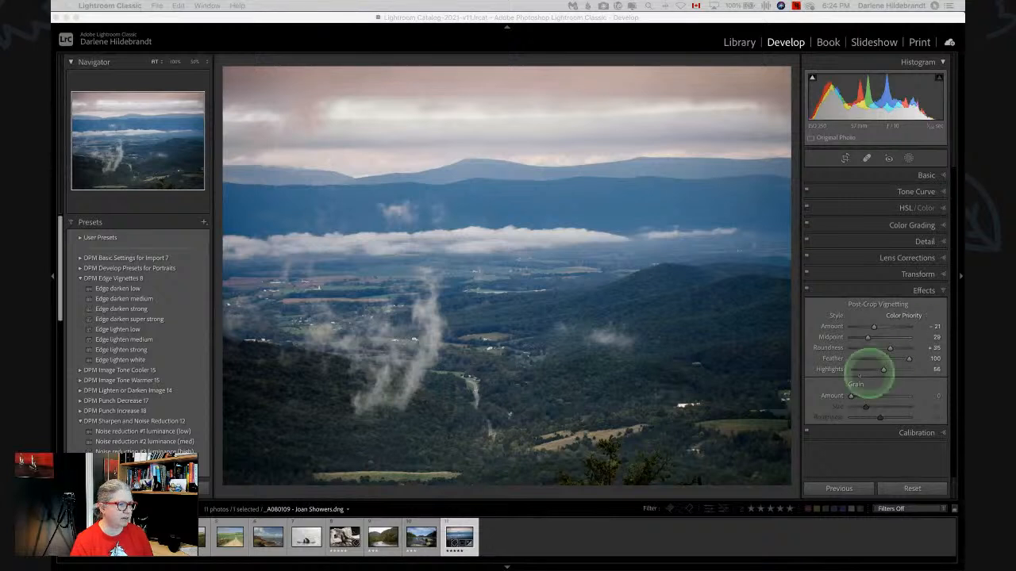
left_click(830, 293)
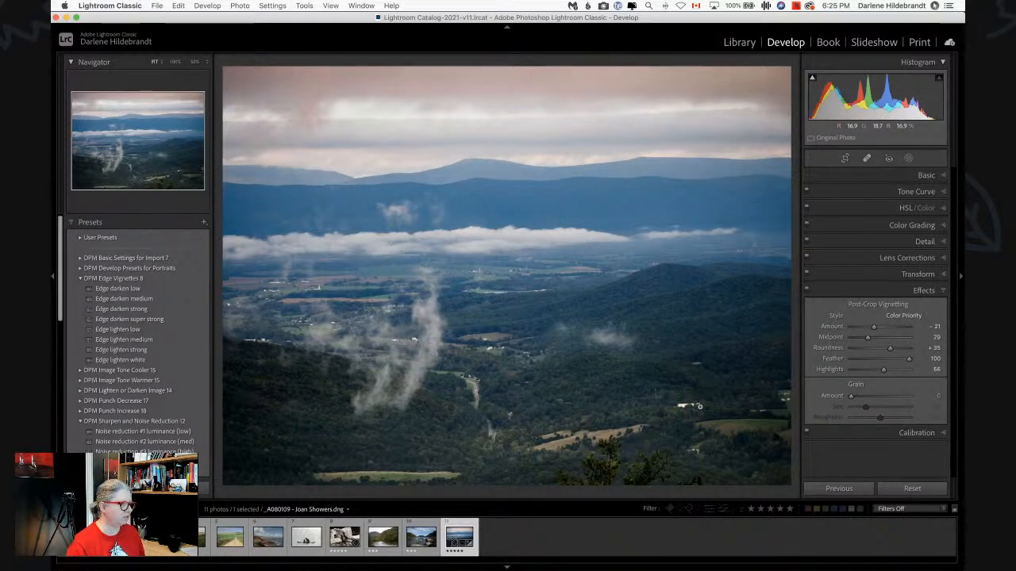
Heal the bright white building above the lower-right field at 53 Opacity, sampling dark forest to its upper right, and compare with healing off
key("q")
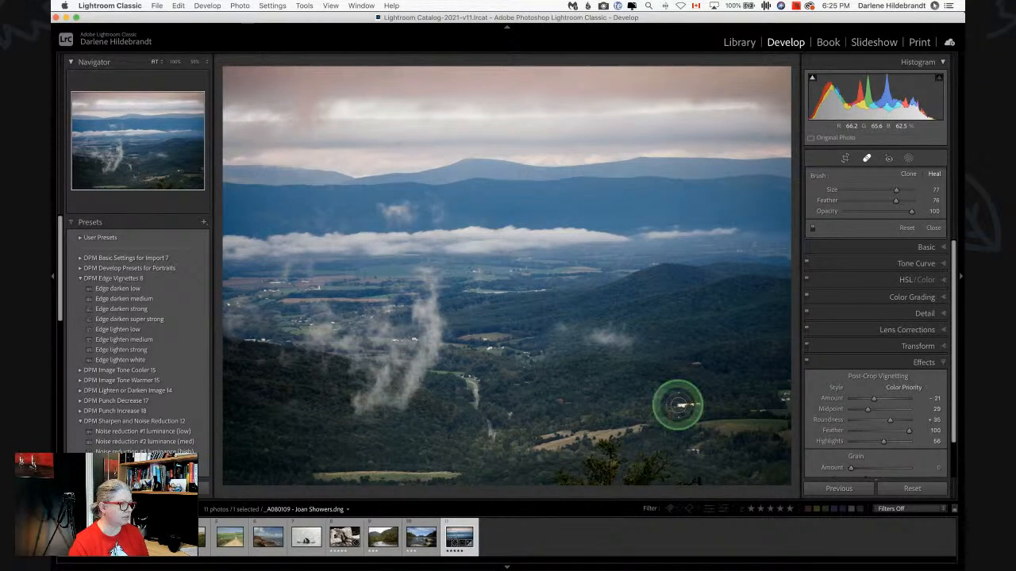
left_click_drag(674, 406, 693, 408)
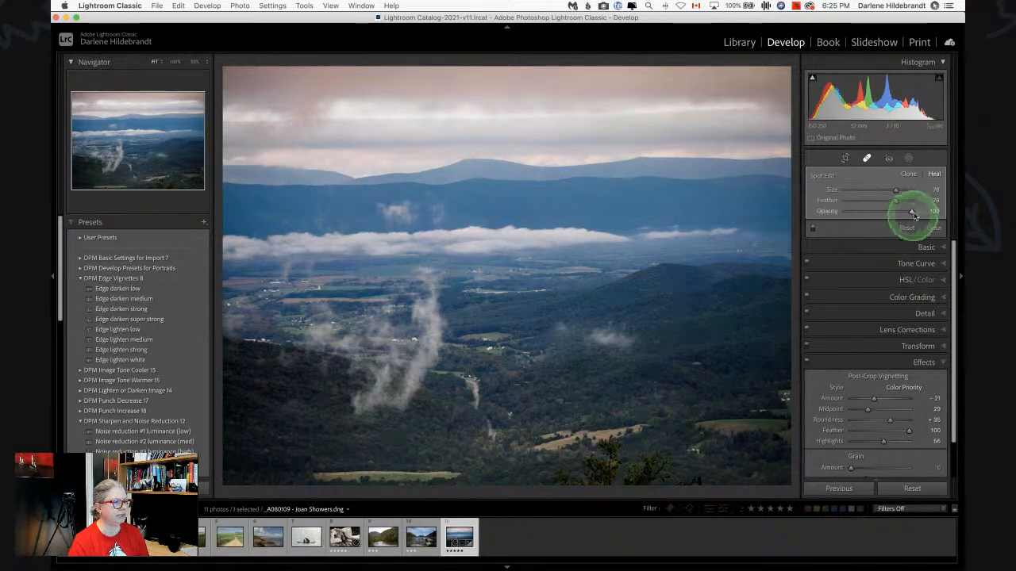
left_click_drag(909, 211, 867, 213)
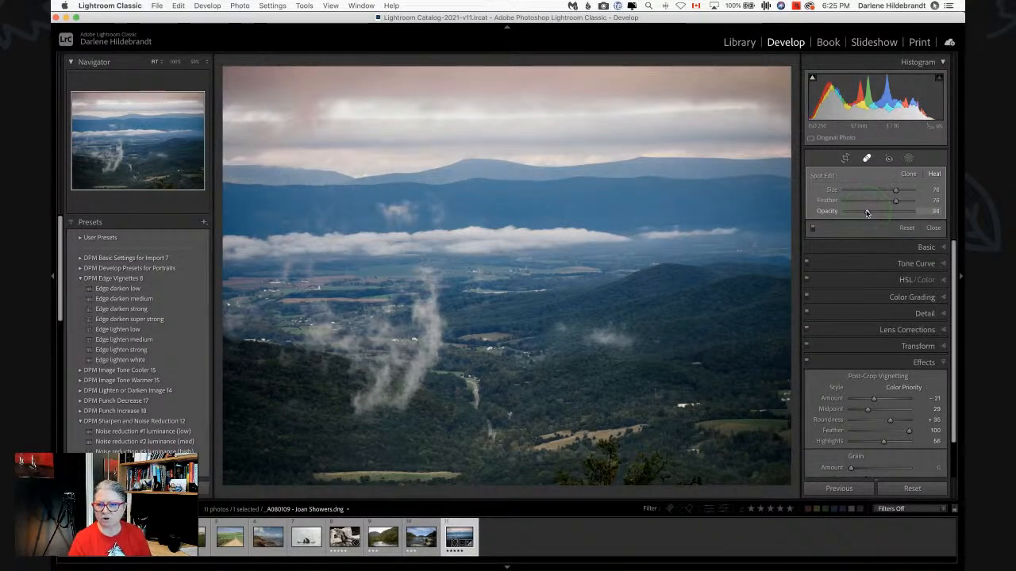
left_click(813, 230)
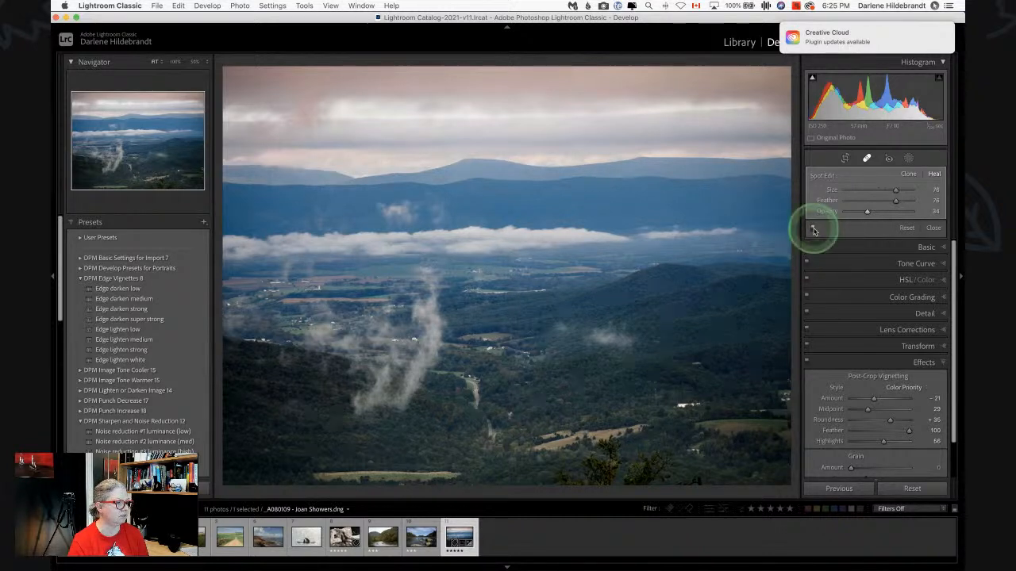
left_click_drag(867, 212, 879, 211)
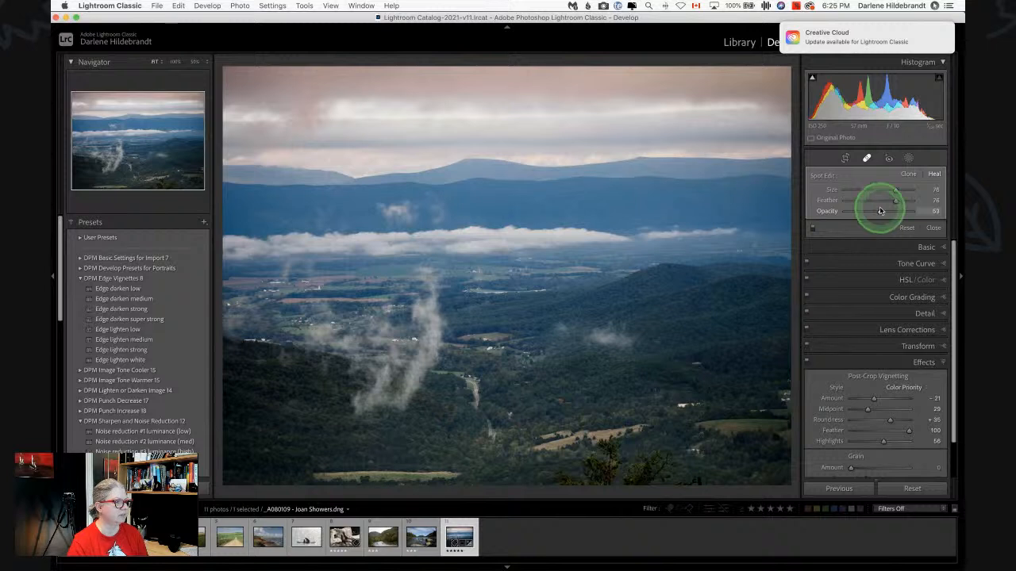
left_click(768, 382)
left_click_drag(761, 378, 756, 375)
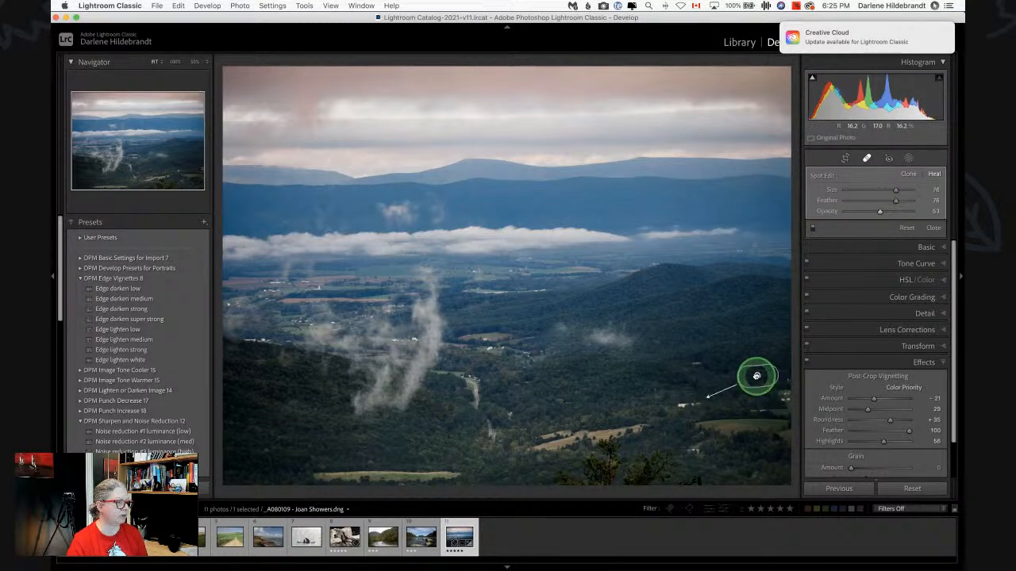
left_click(812, 229)
left_click(812, 229)
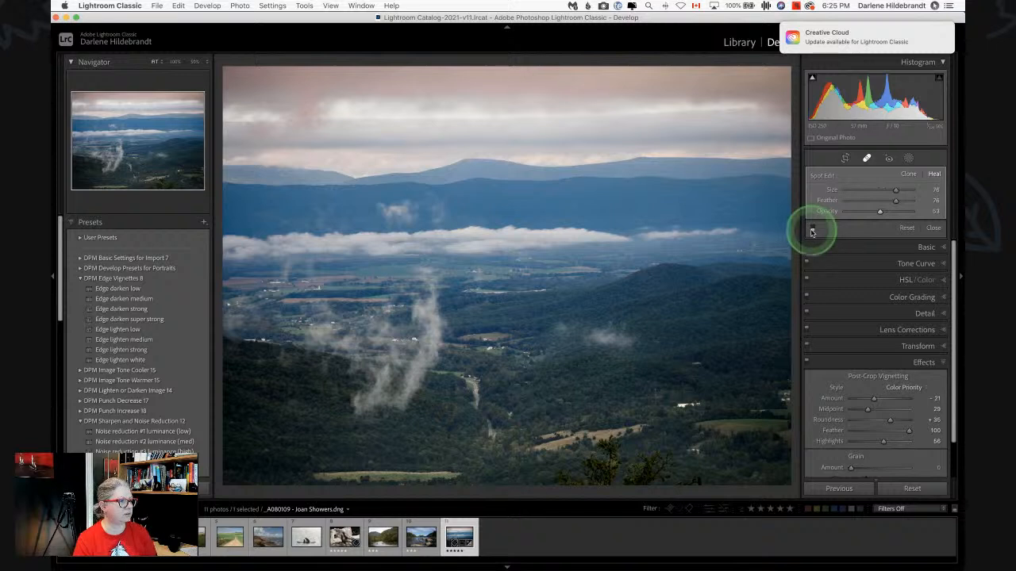
left_click(812, 229)
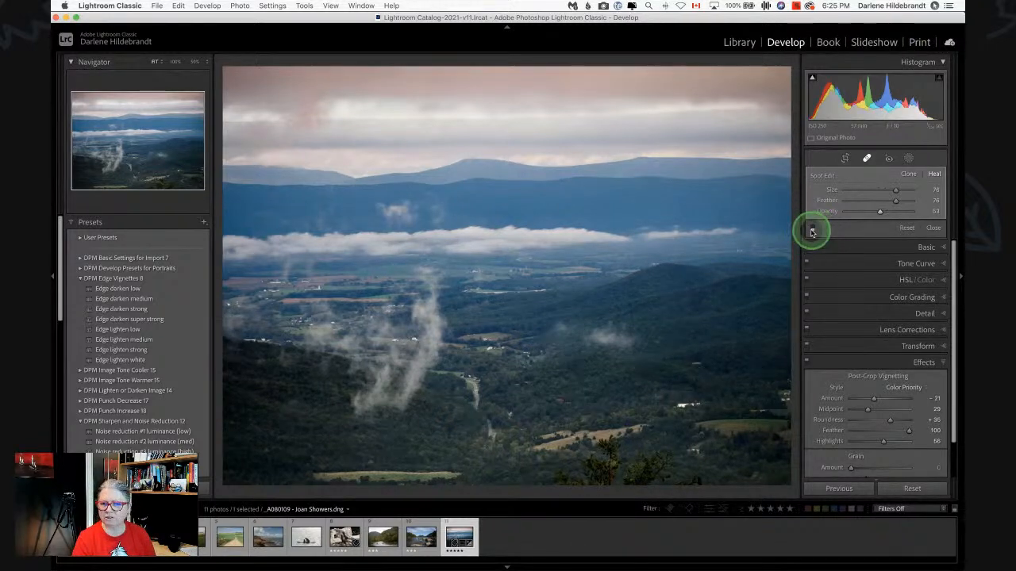
left_click(812, 228)
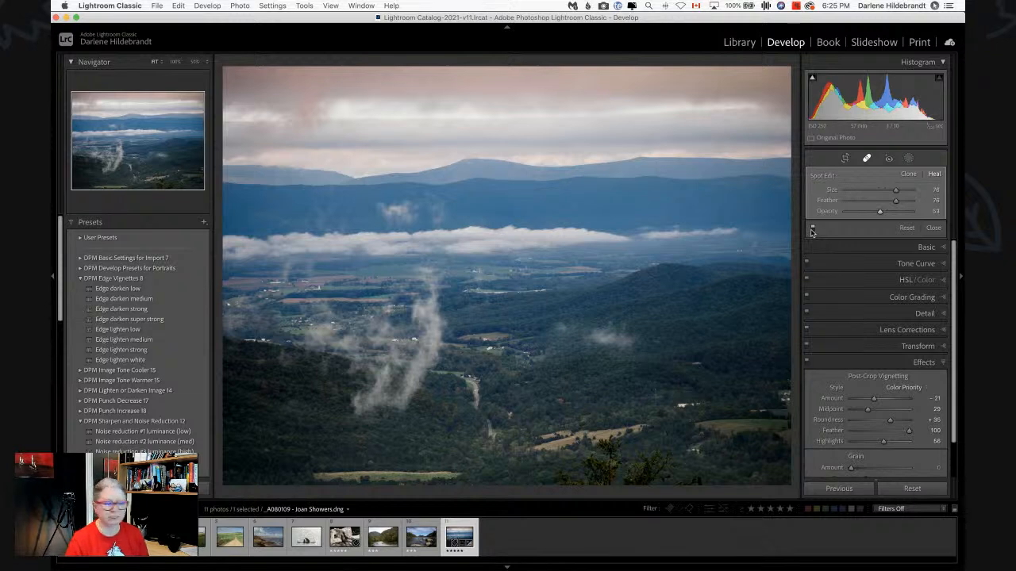
Heal the small bright building at the photo's right edge, sampling the dark forest to its upper left, and close the spot removal tool
left_click(781, 398)
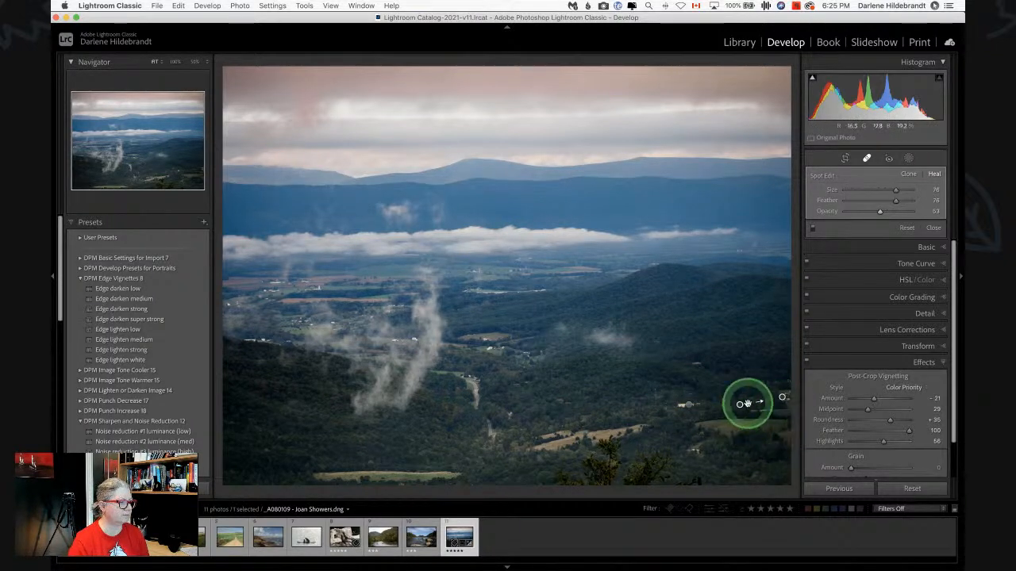
mouse_move(747, 404)
left_mouse_down()
mouse_move(737, 408)
mouse_move(752, 370)
left_mouse_up()
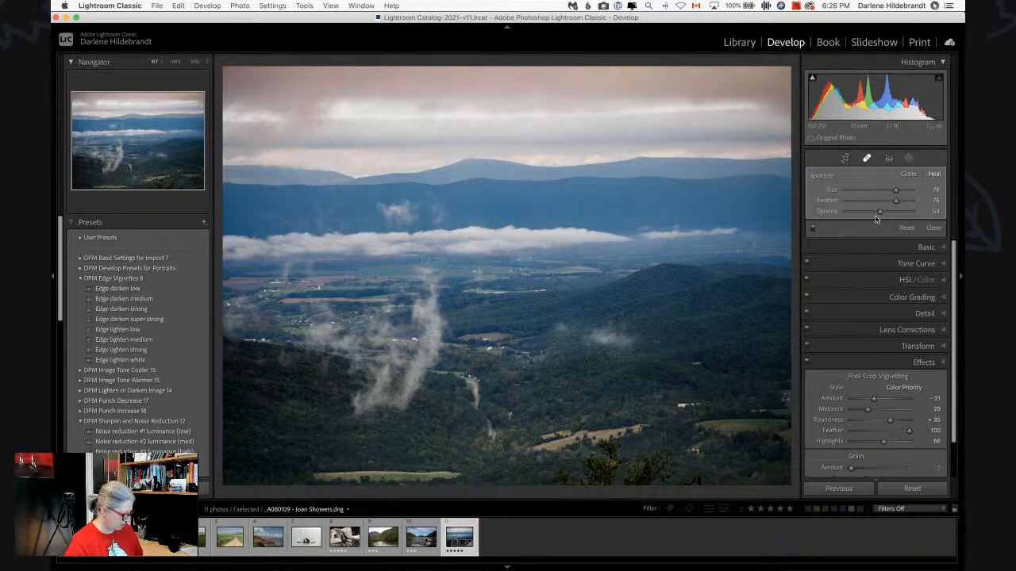
key("q")
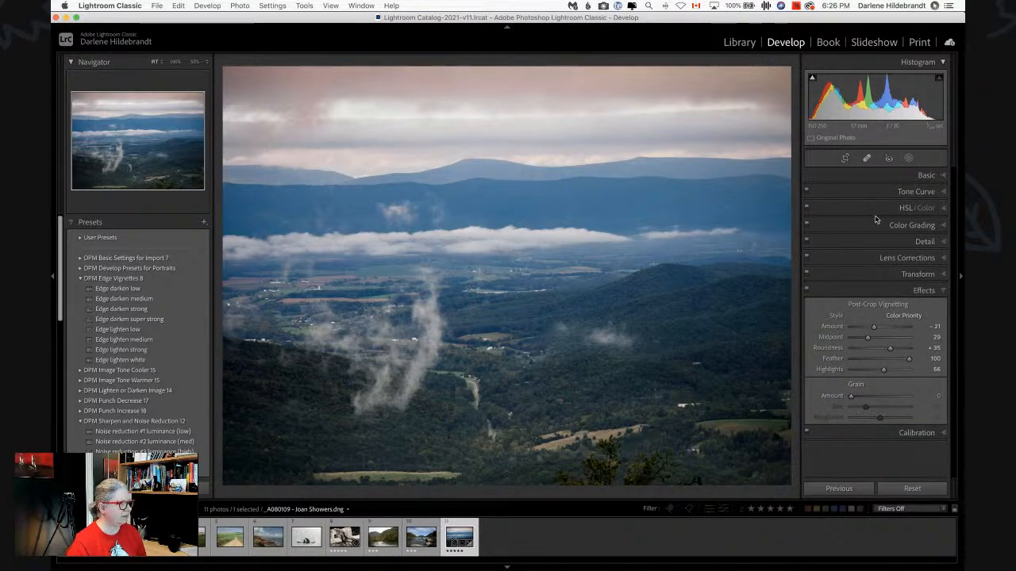
left_click(874, 220)
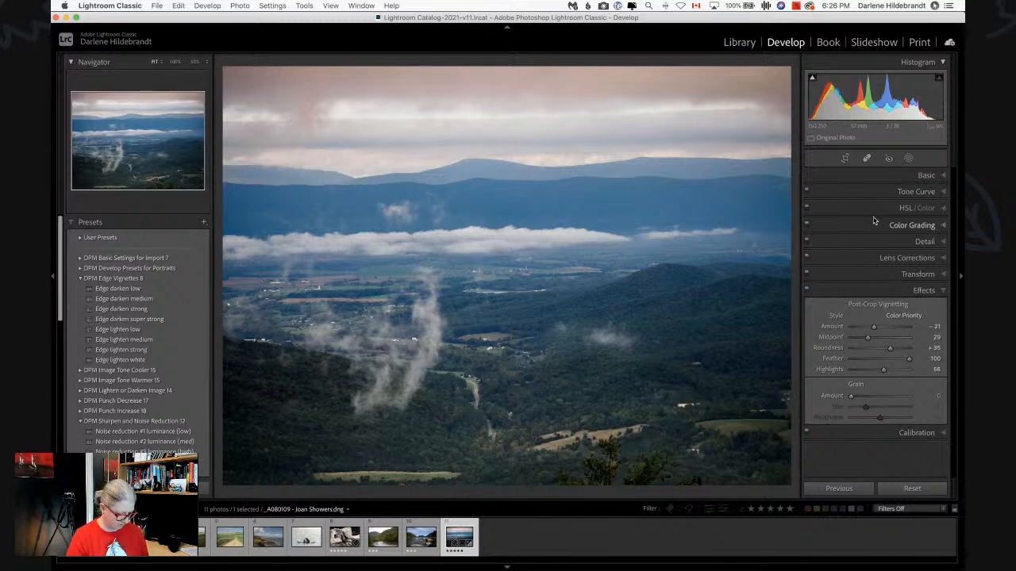
Compare the edited valley photo with its unedited version, then return to the Library grid and clear the photo selection
key("backslash")
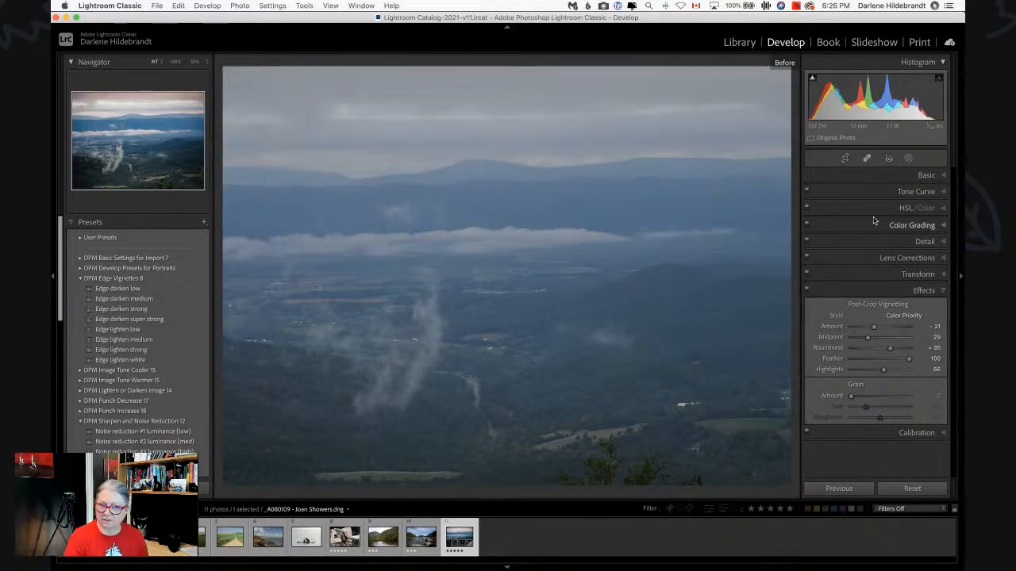
key("backslash")
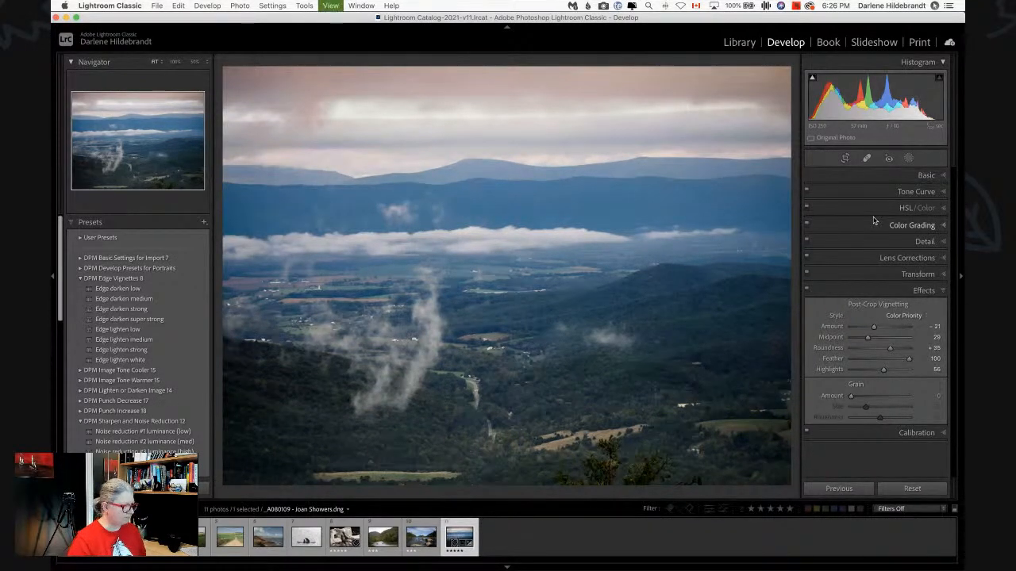
key("g")
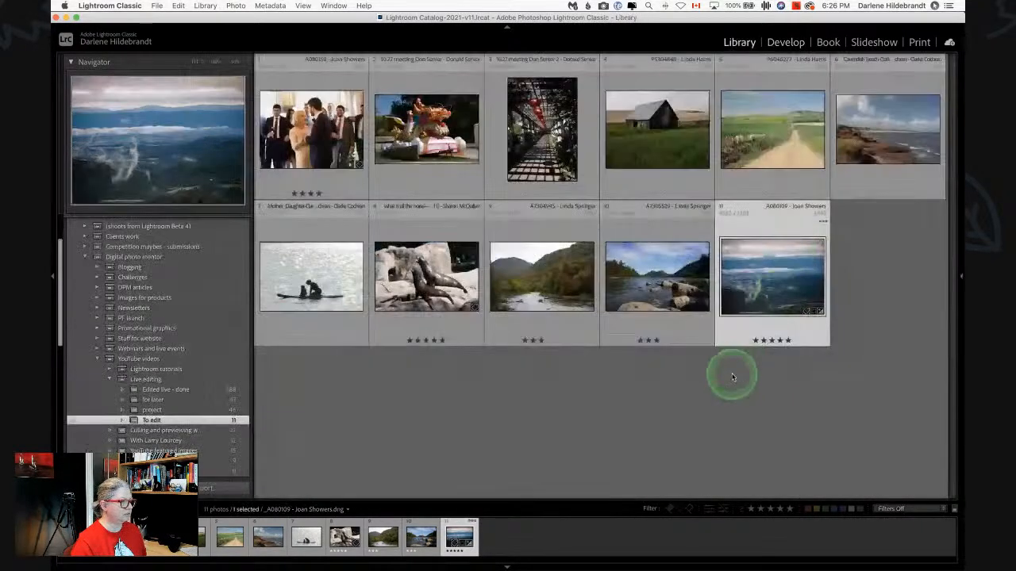
left_click(709, 383)
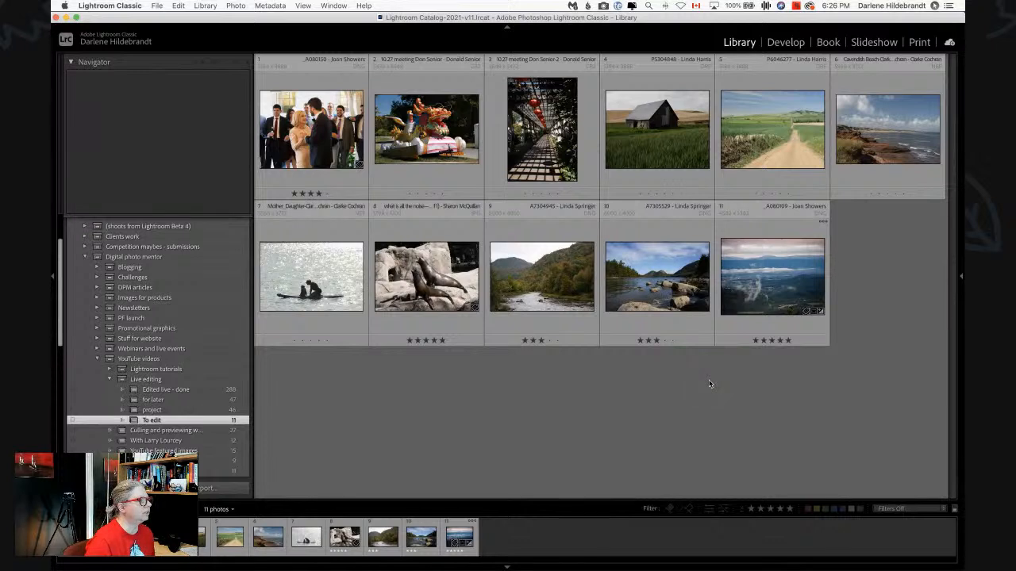
left_click(709, 383)
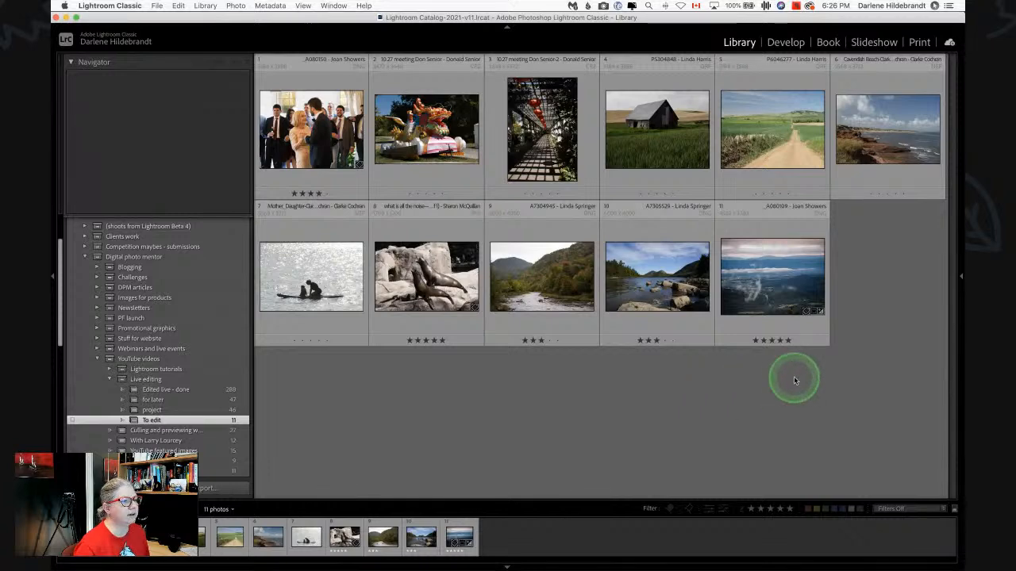
Find the photo of the two silhouetted figures on a paddleboard, just after the red-cliff beach photo, and open it in Develop
double_click(853, 141)
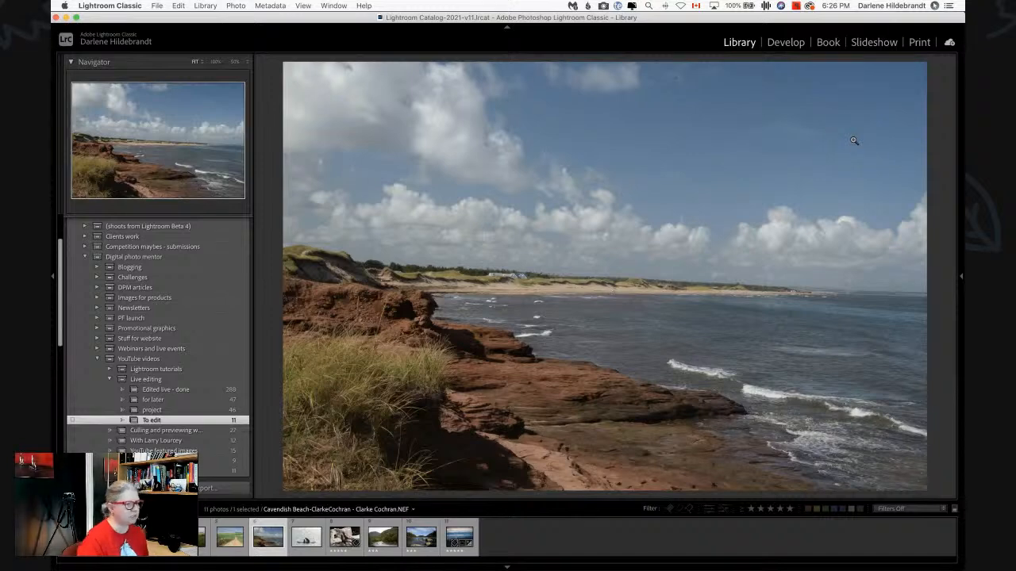
key("Right")
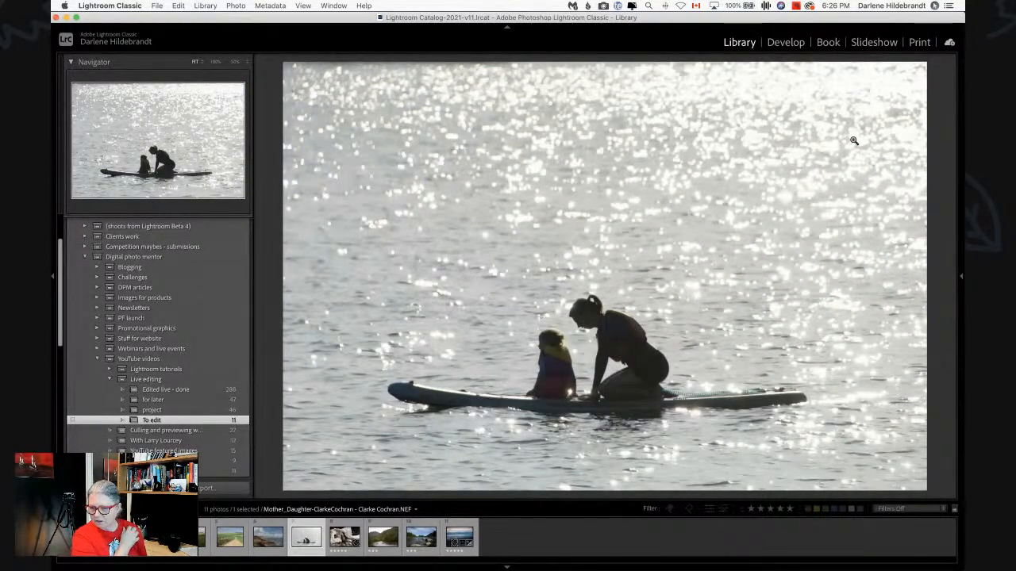
key("d")
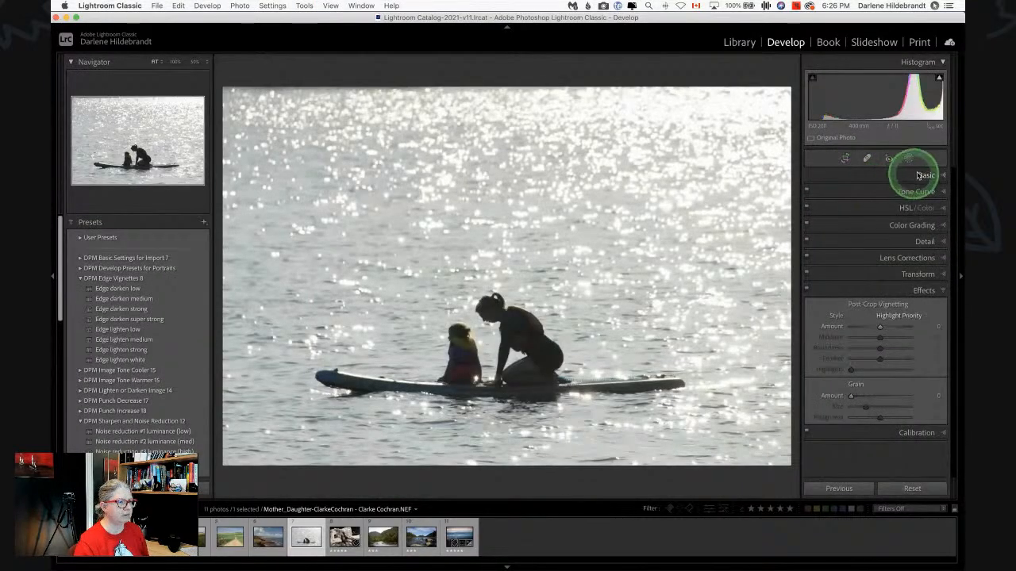
Open the Basic adjustments for the paddleboard photo and examine its highlight and shadow clipping warnings, turning them off when done
left_click(920, 176)
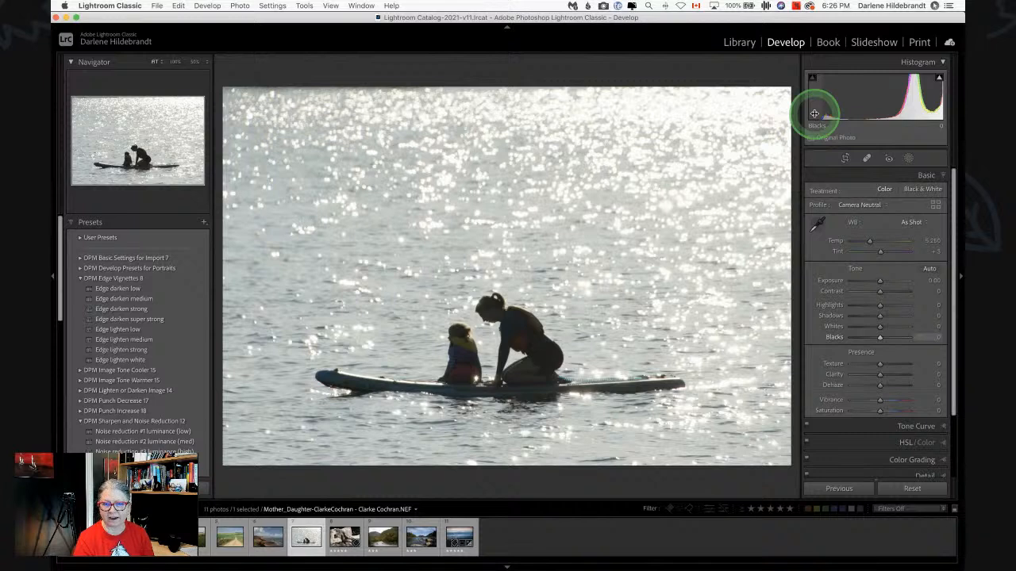
left_click(884, 107)
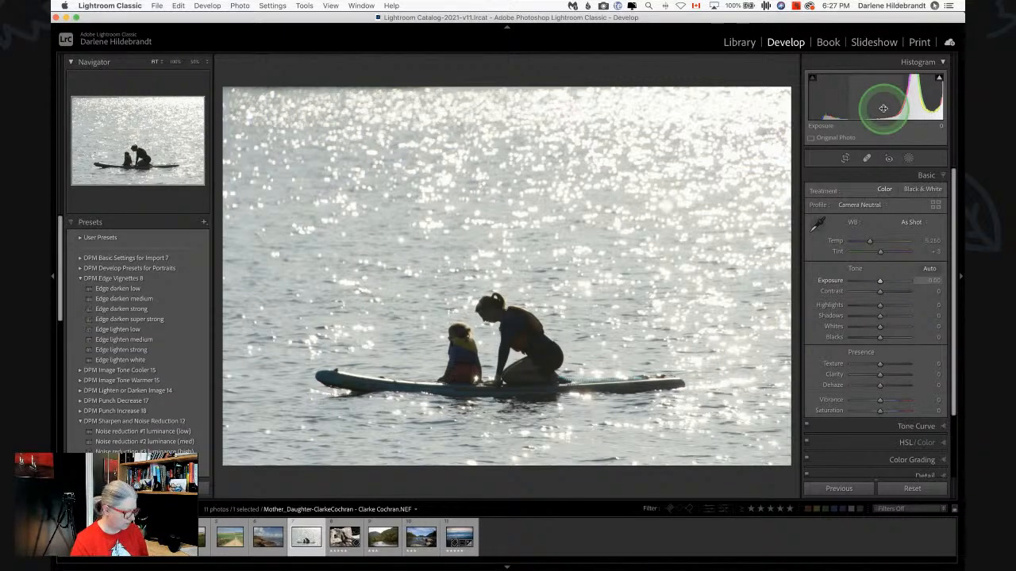
key("j")
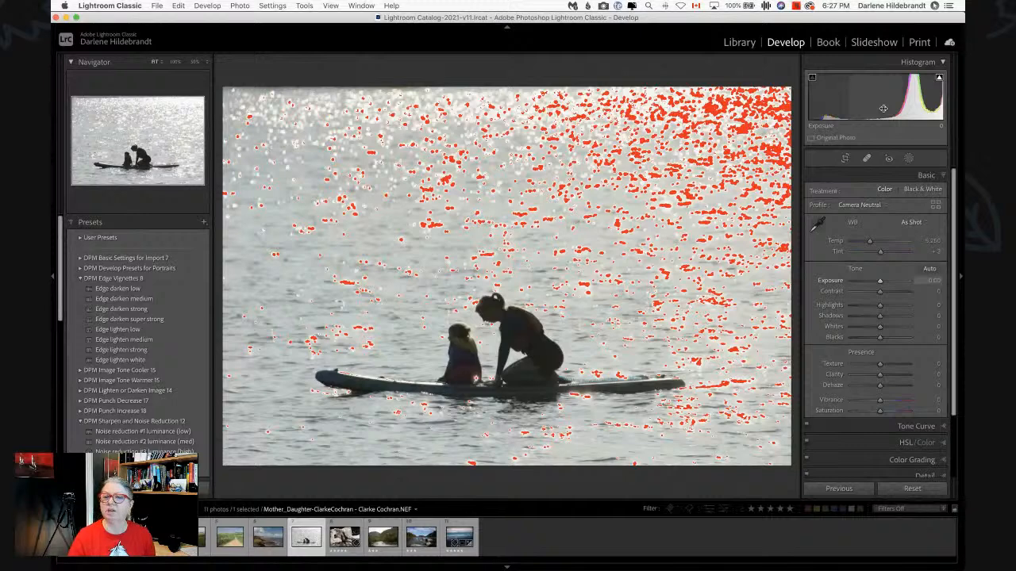
left_click(939, 79)
left_click(940, 79)
left_click(940, 80)
left_click(940, 80)
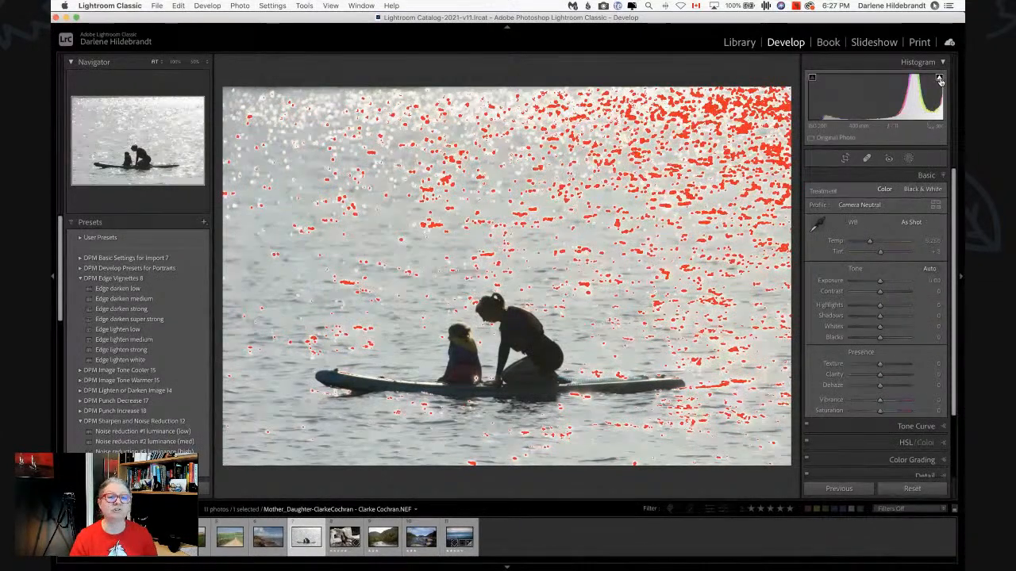
left_click(940, 80)
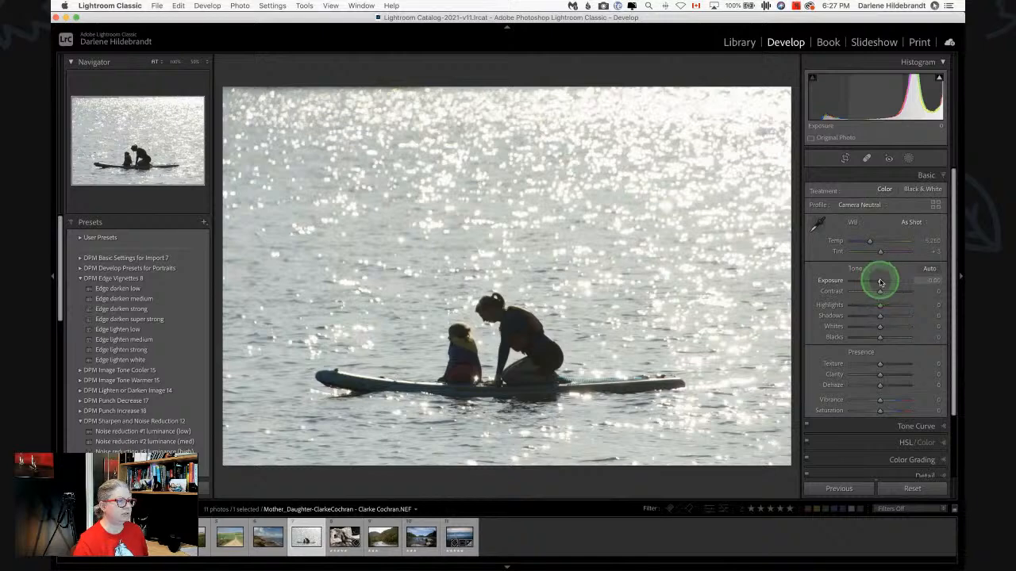
Set the paddleboard photo's Exposure to -0.65, Highlights to -71, Blacks to -42, Clarity to +12 and Dehaze to +41
left_click_drag(880, 283, 873, 284)
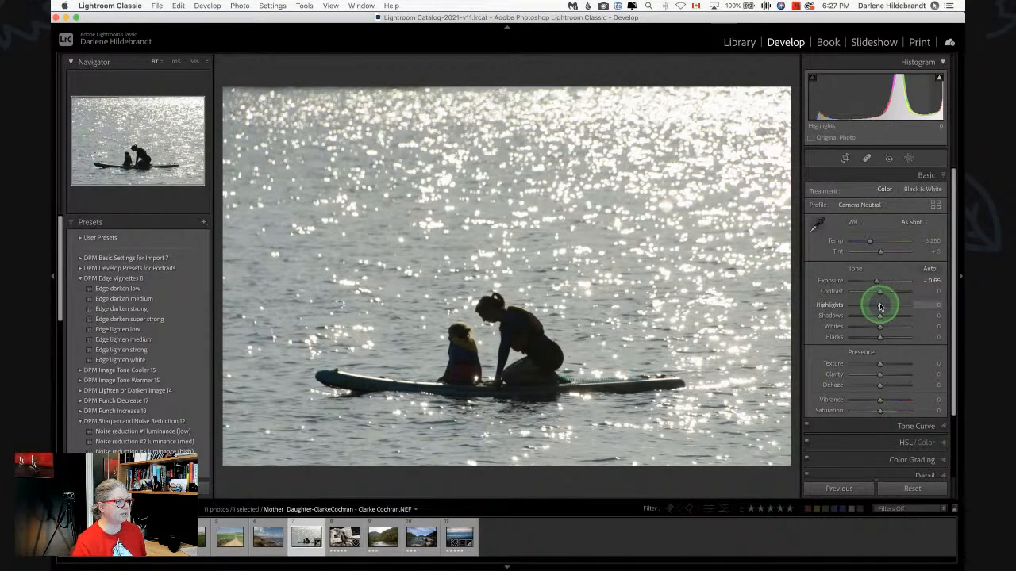
key("alt")
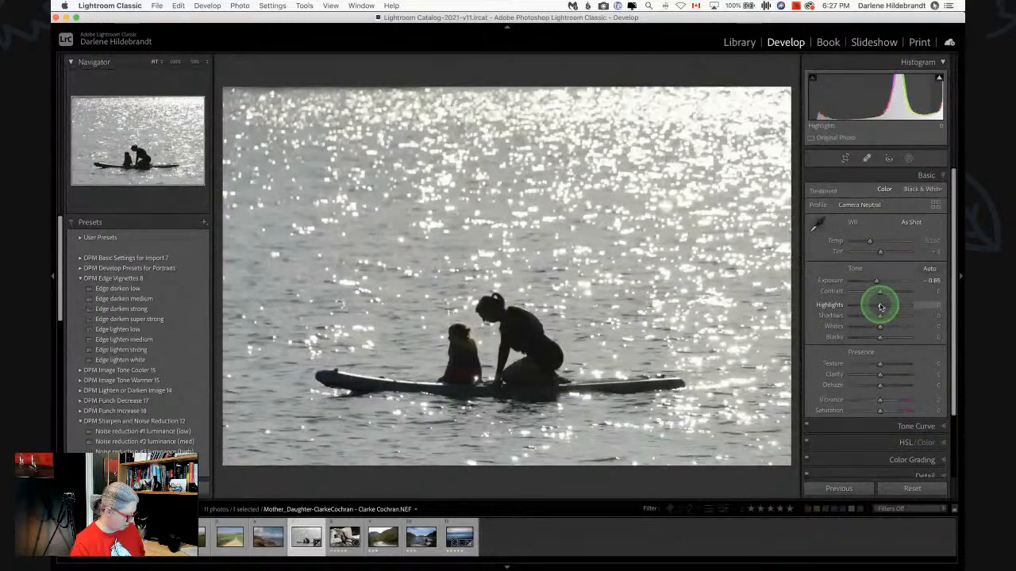
key("alt")
mouse_move(880, 307)
left_mouse_down()
mouse_move(835, 307)
mouse_move(864, 306)
left_mouse_up()
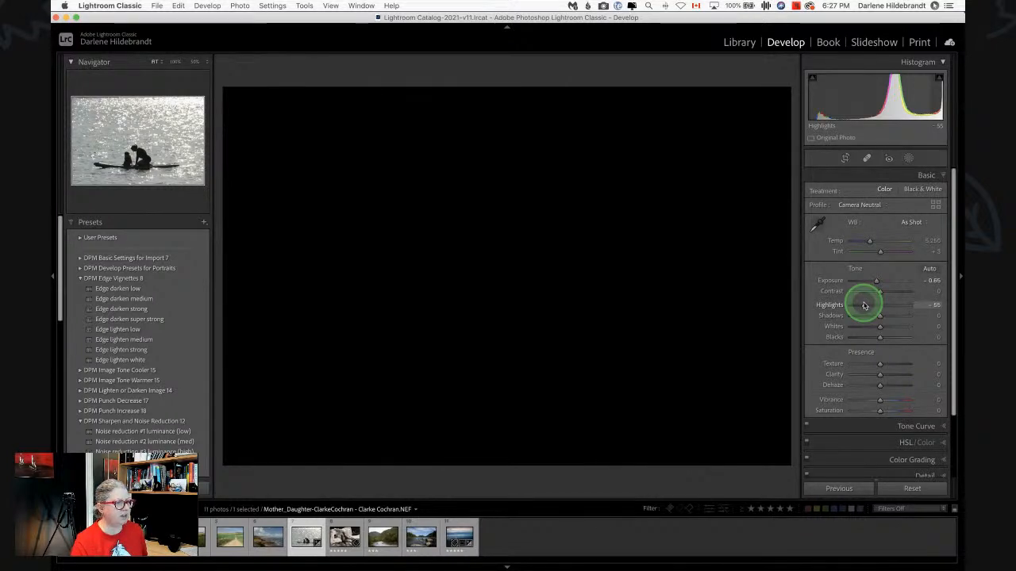
left_click_drag(865, 306, 860, 306)
left_click_drag(878, 339, 868, 340)
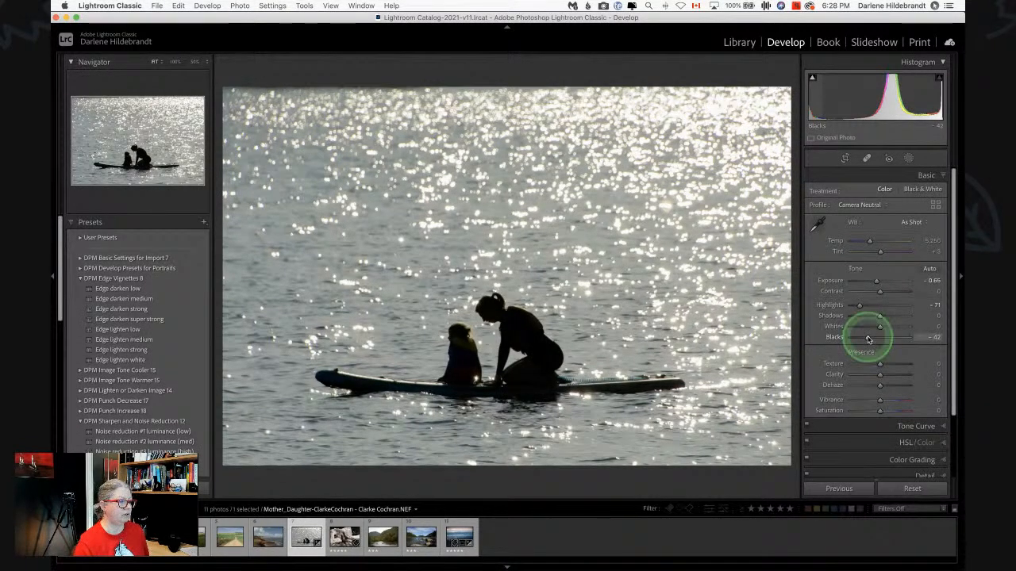
mouse_move(879, 376)
left_mouse_down()
mouse_move(894, 385)
mouse_move(871, 383)
mouse_move(920, 381)
mouse_move(882, 381)
mouse_move(894, 380)
left_mouse_up()
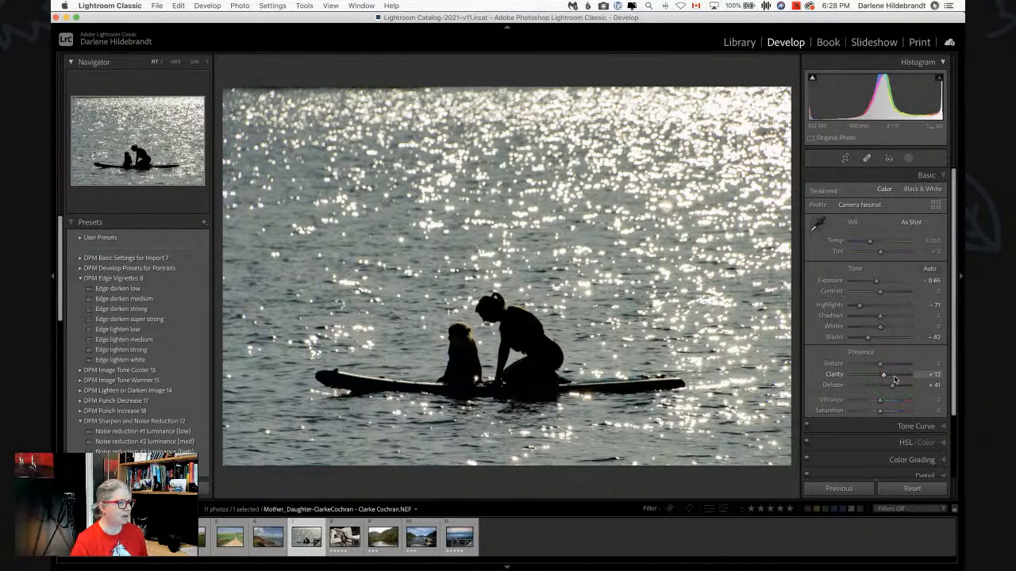
Try a post-crop vignette with Amount -43, Midpoint 38 and Feather 80, and bring its Amount back up to +6
scroll(895, 380, "down", 3)
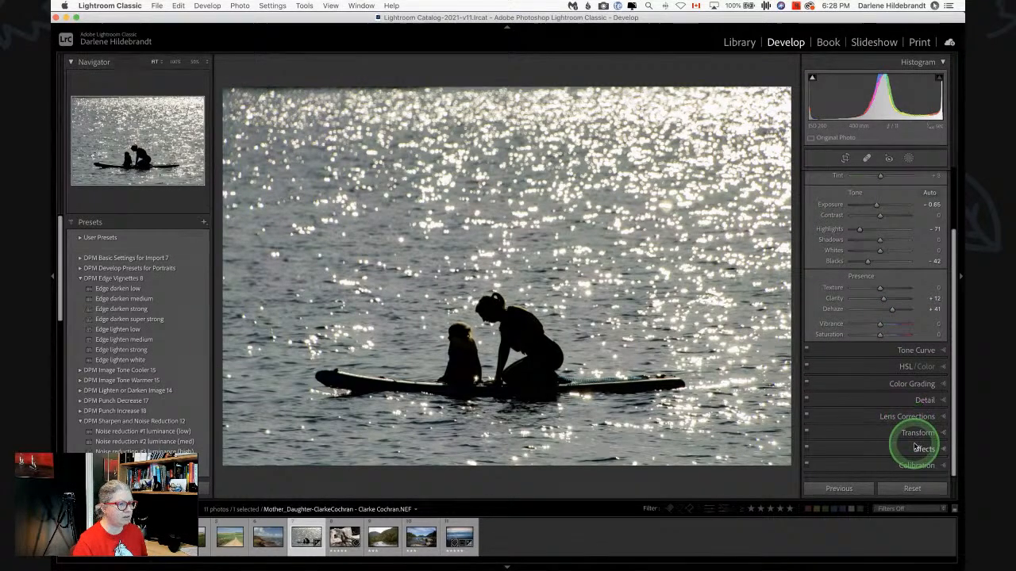
left_click(914, 445)
left_click_drag(880, 327, 869, 327)
left_click_drag(874, 338, 830, 351)
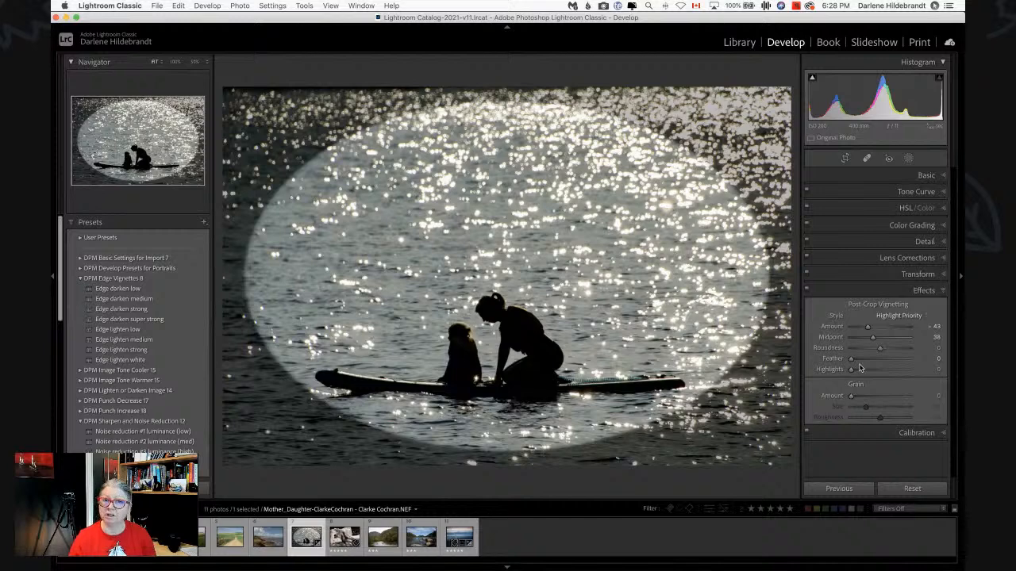
left_click_drag(850, 359, 897, 359)
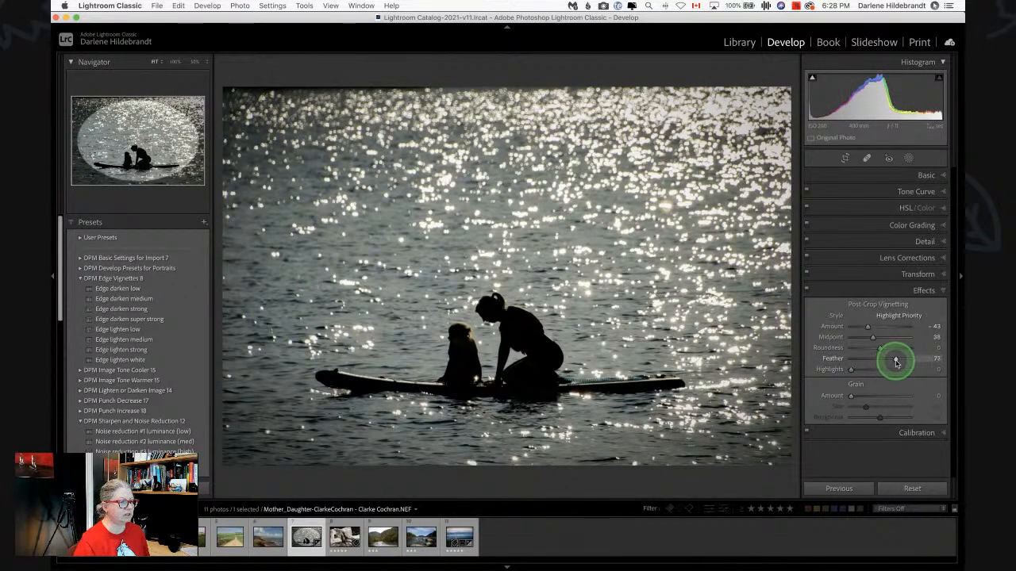
left_click_drag(868, 326, 881, 328)
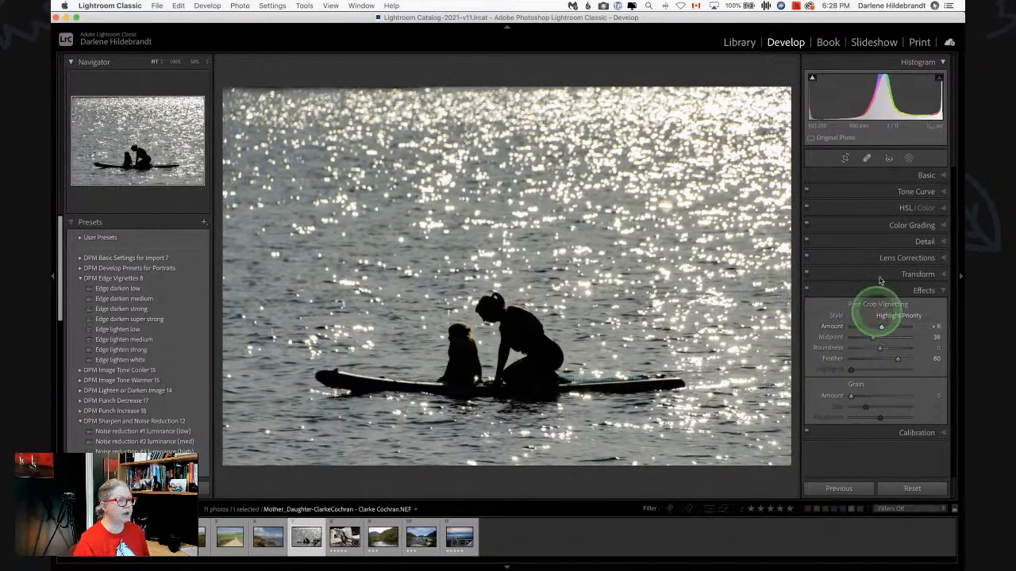
Create an inverted radial gradient mask with Feather 32, its wide ellipse spanning the photo's width around the two figures and the paddleboard
left_click(909, 159)
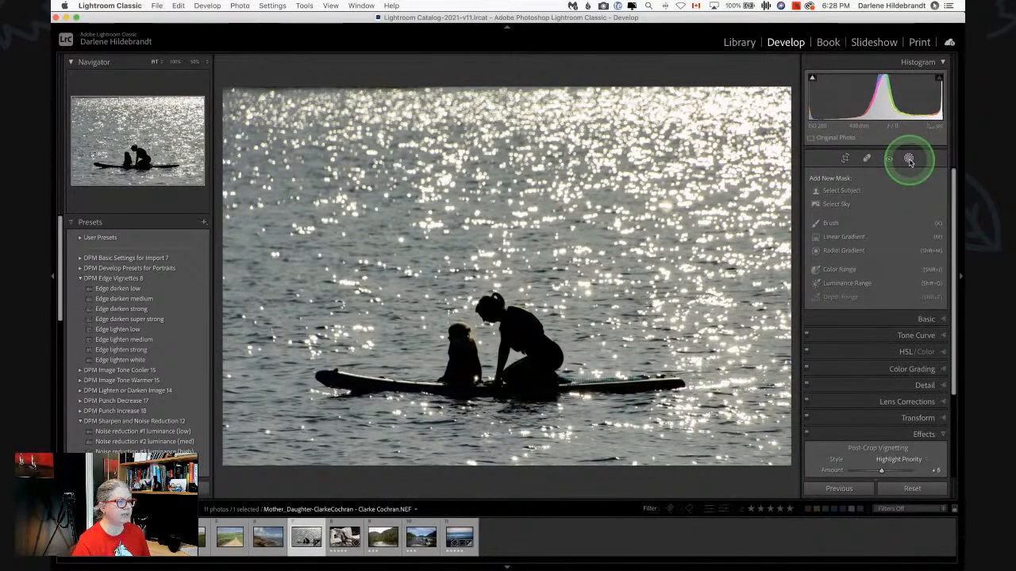
left_click(842, 251)
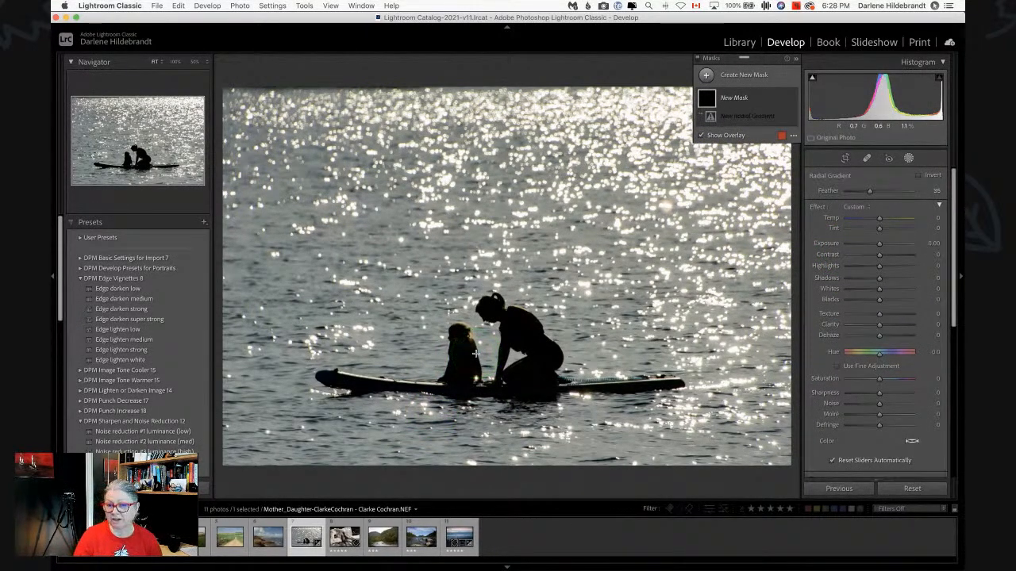
left_click_drag(474, 339, 695, 412)
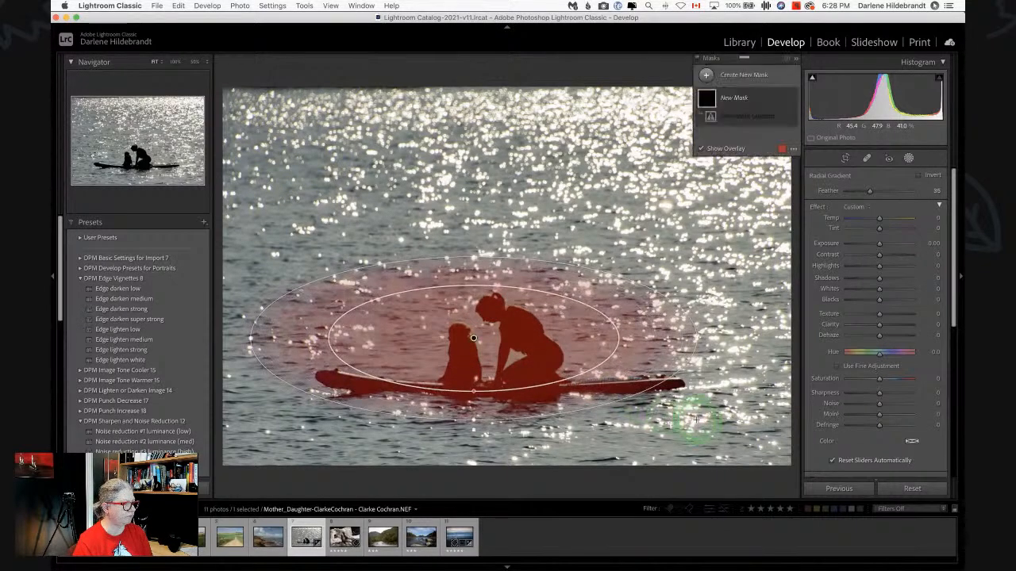
left_click(615, 349)
left_click_drag(472, 388, 476, 394)
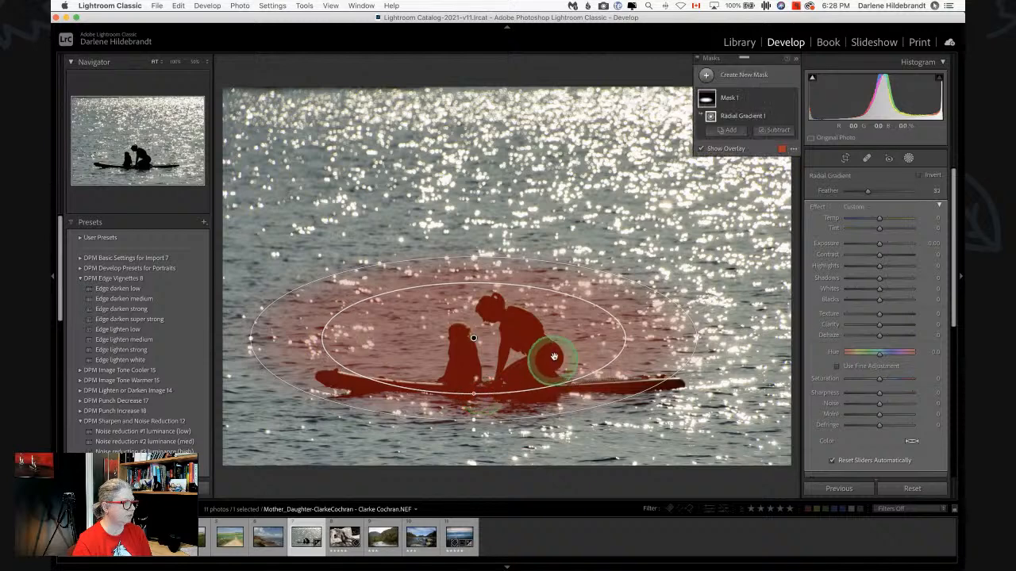
left_click_drag(703, 340, 762, 345)
left_click_drag(511, 341, 520, 349)
mouse_move(531, 356)
left_mouse_down()
mouse_move(540, 354)
mouse_move(517, 354)
mouse_move(525, 354)
left_mouse_up()
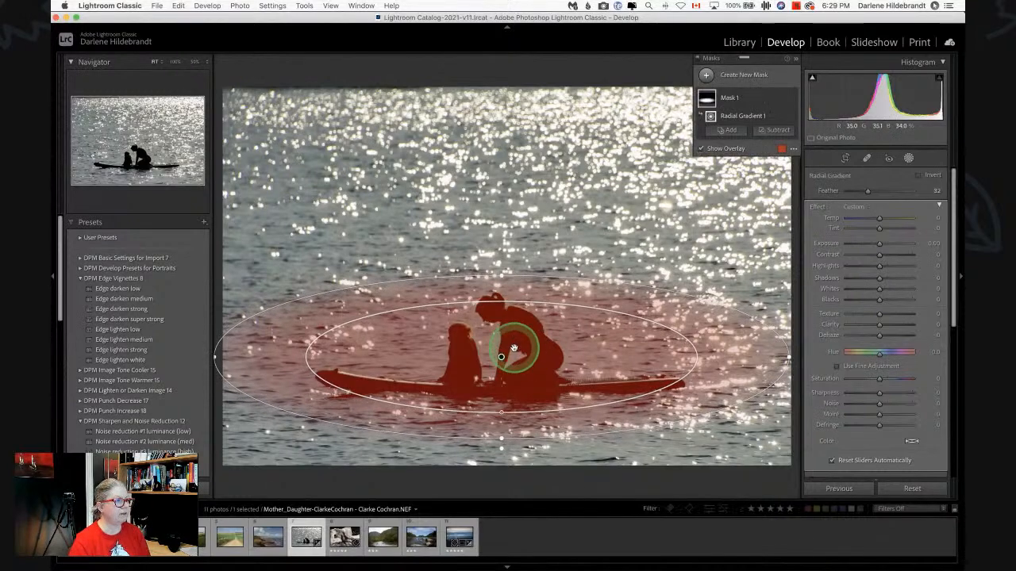
left_click(917, 176)
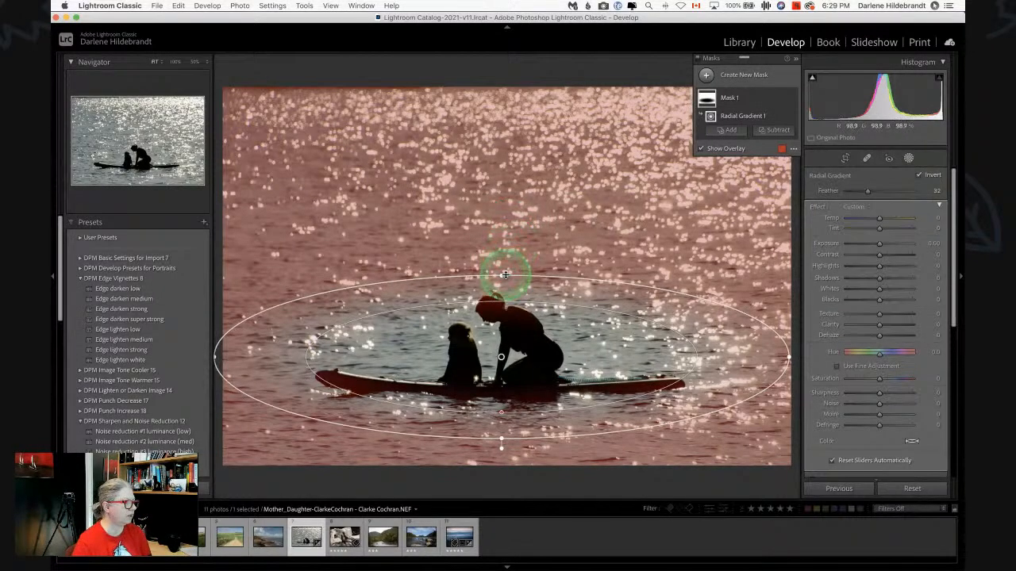
left_click_drag(504, 271, 503, 253)
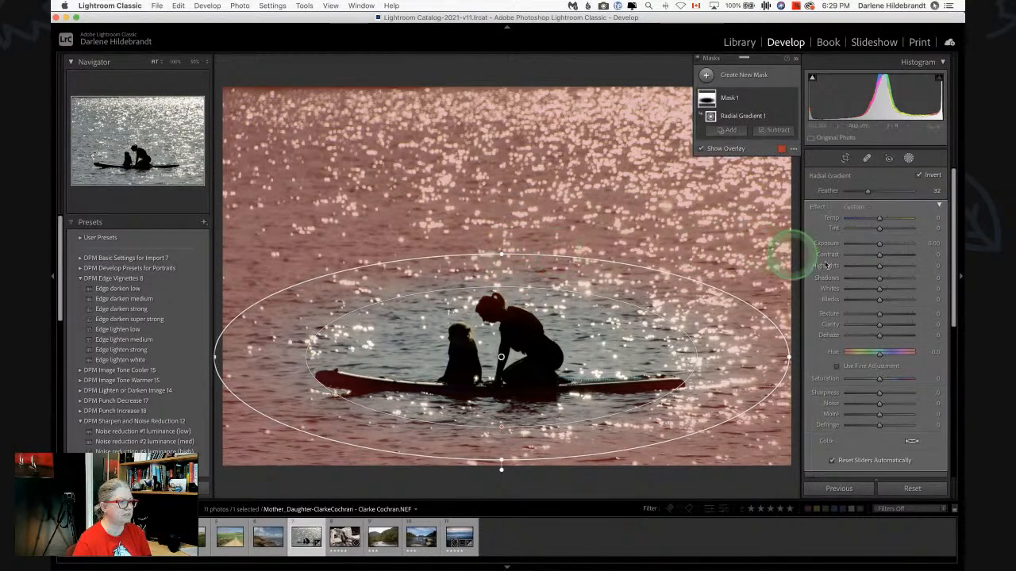
Soften the masked water with Exposure -0.41, Contrast -38, Highlights -52, Texture -82, Clarity -48 and Sharpness -66
left_click_drag(879, 267, 875, 246)
left_click_drag(861, 266, 862, 267)
left_click_drag(867, 254, 867, 254)
left_click_drag(879, 324, 852, 315)
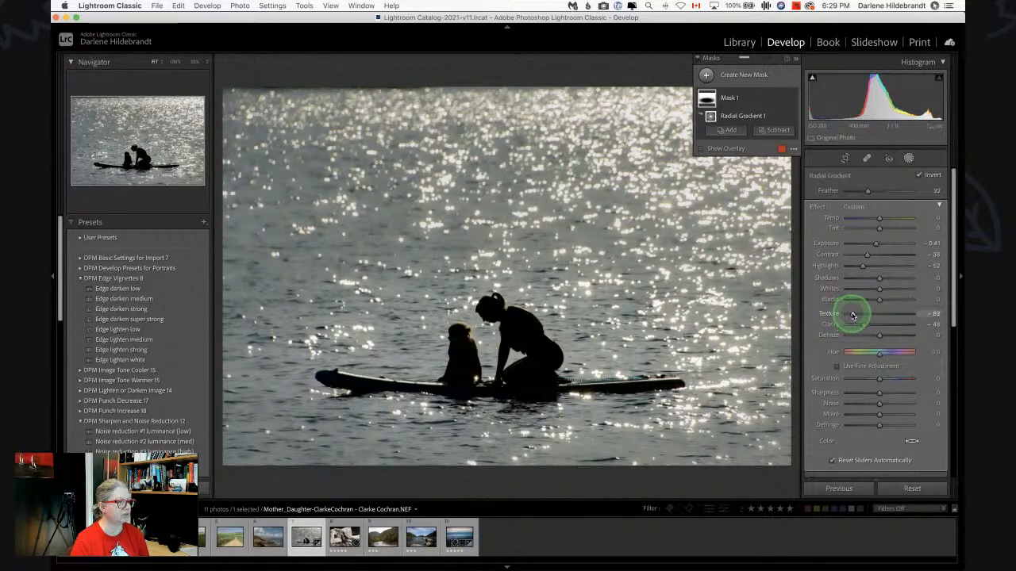
mouse_move(857, 390)
left_mouse_down()
mouse_move(873, 392)
mouse_move(812, 391)
mouse_move(857, 392)
left_mouse_up()
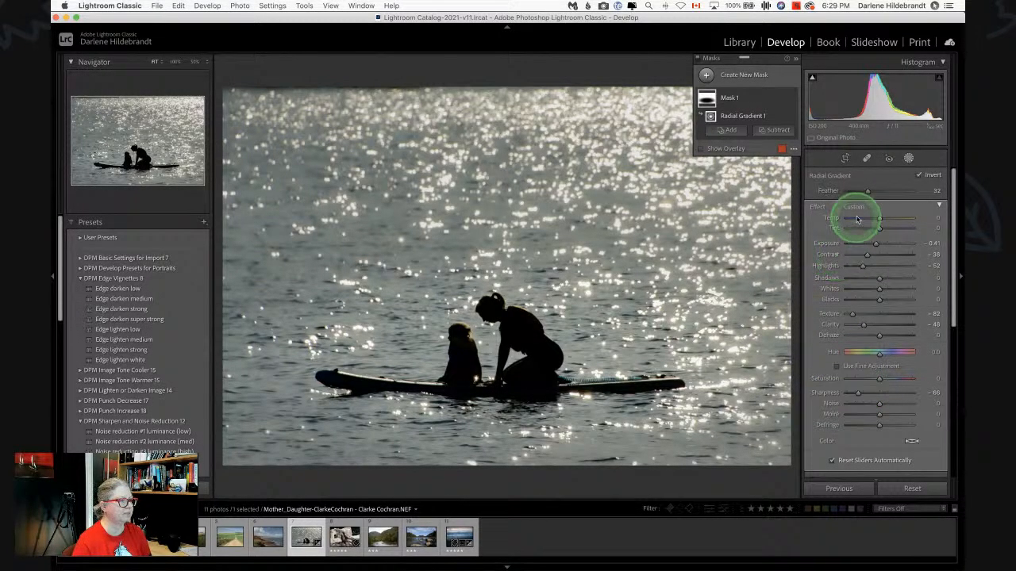
Compare the water before and after the radial mask and examine the area it covers using its overlay
left_click(702, 61)
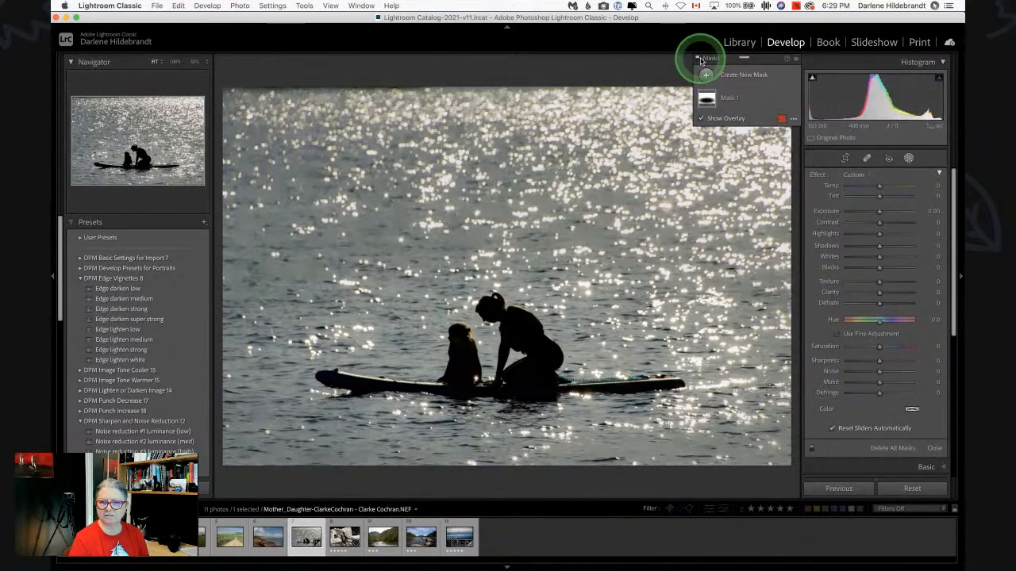
left_click(702, 61)
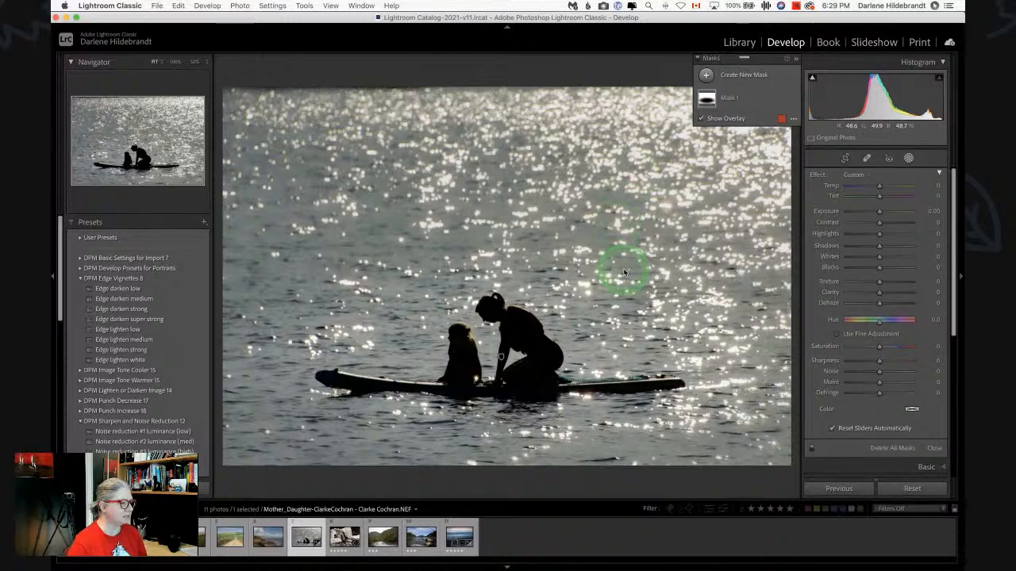
left_click(701, 119)
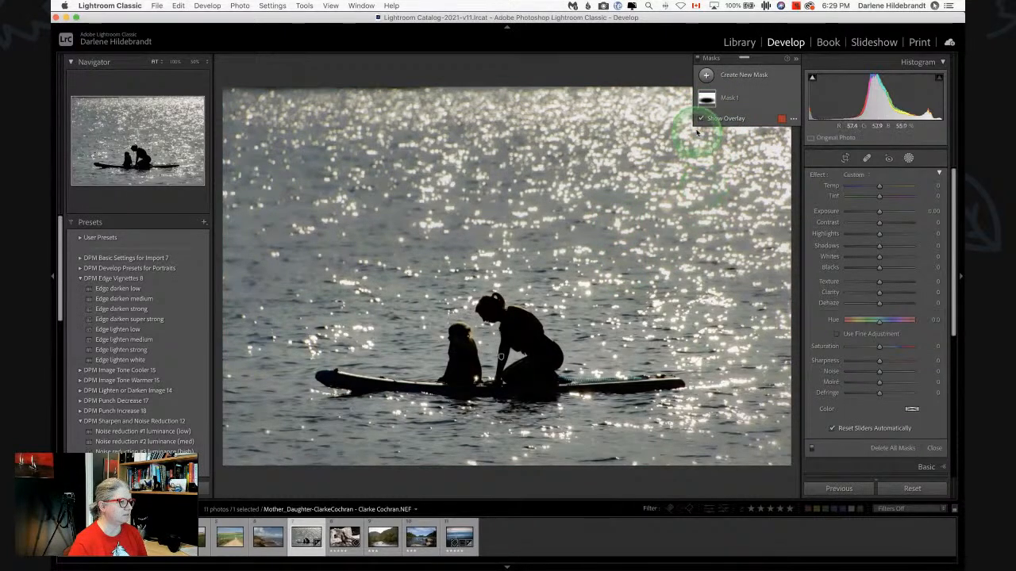
left_click(735, 105)
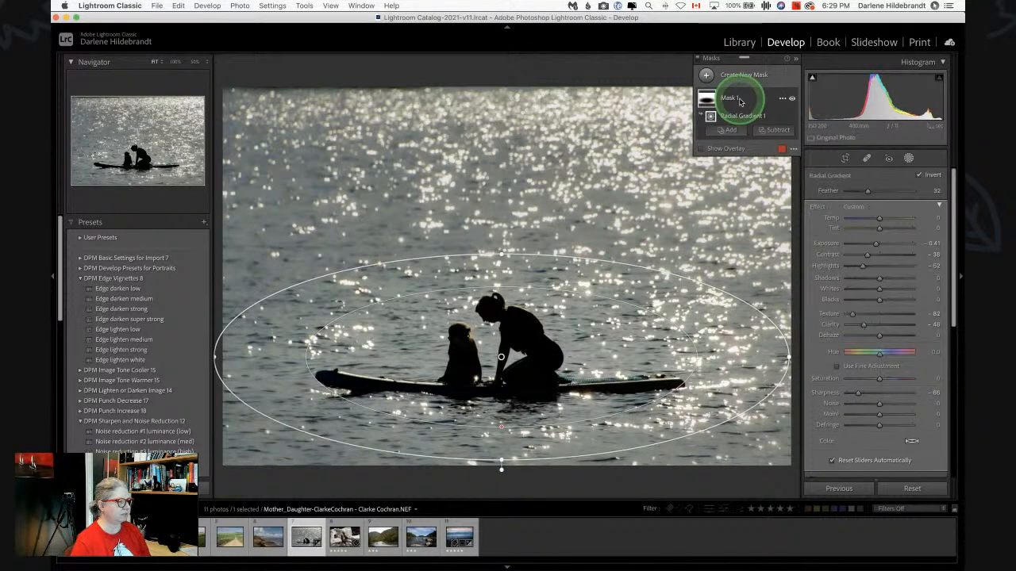
left_click(700, 150)
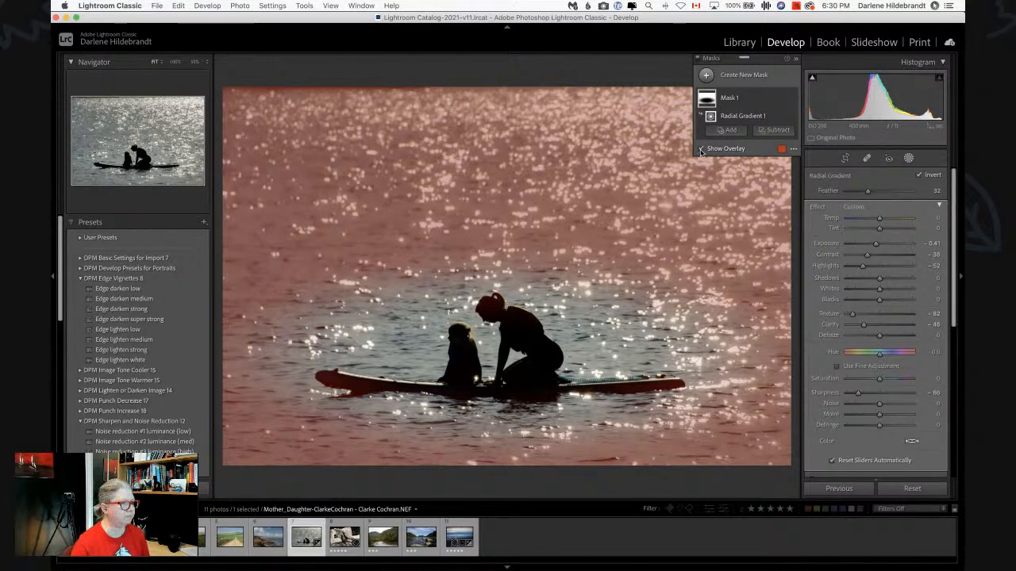
left_click(700, 148)
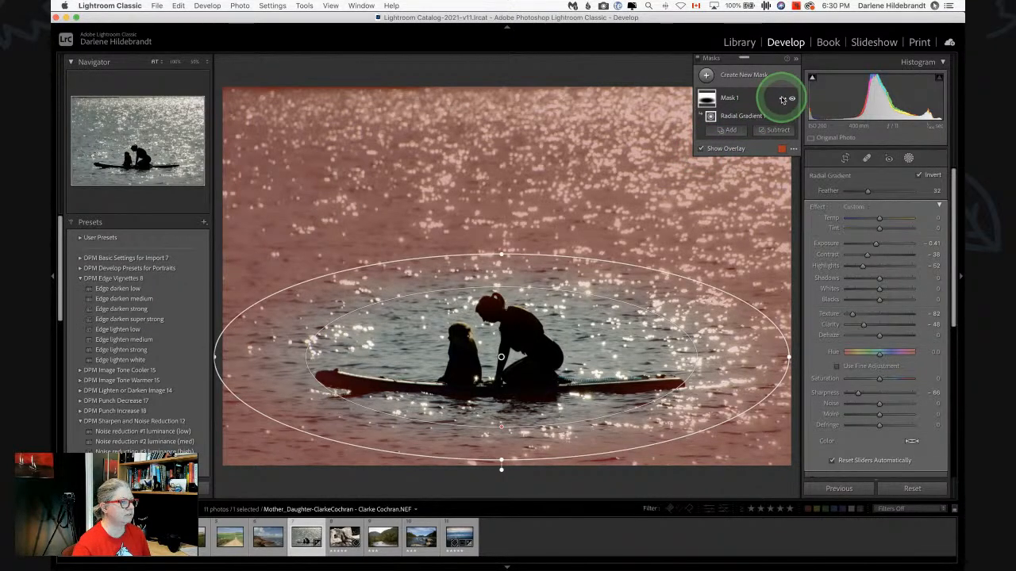
Hide the radial gradient mask and create a Select Subject mask of the two figures and the paddleboard
left_click(788, 97)
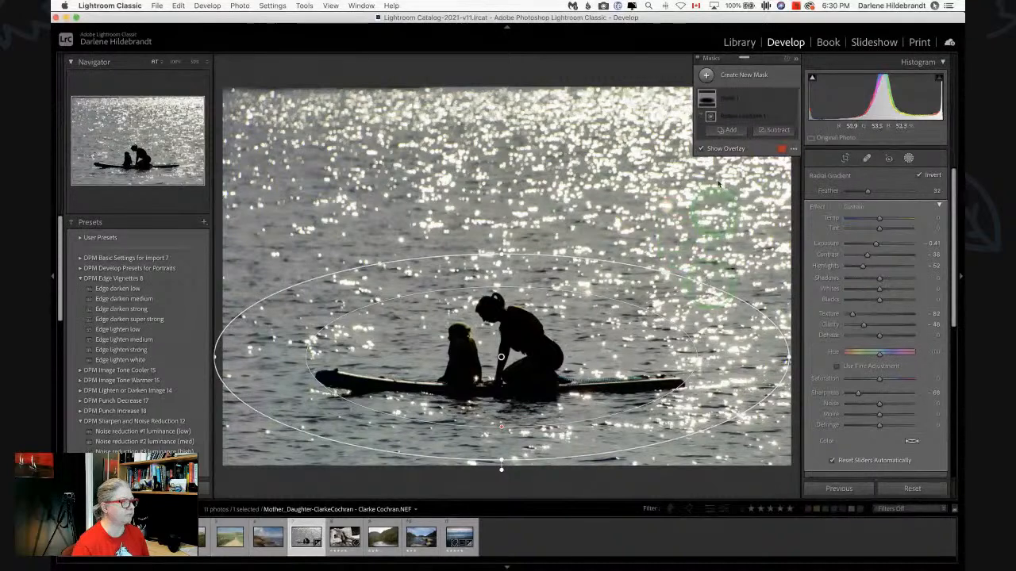
left_click(707, 75)
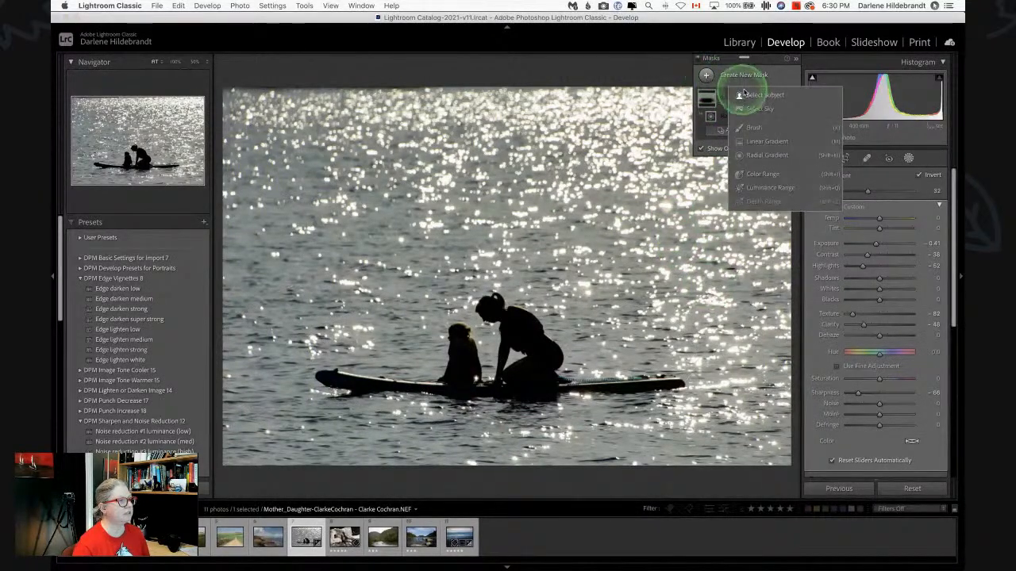
left_click(756, 96)
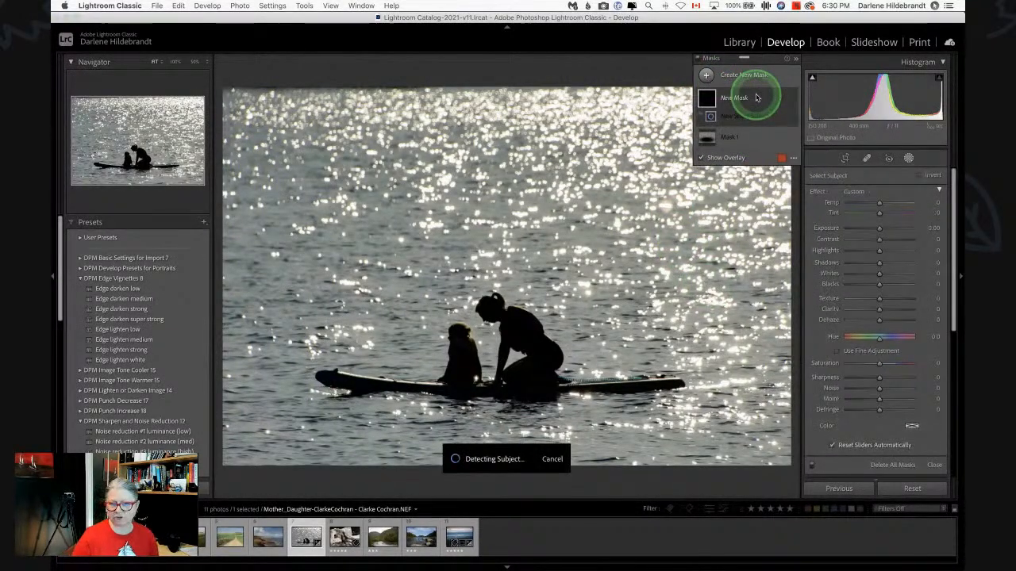
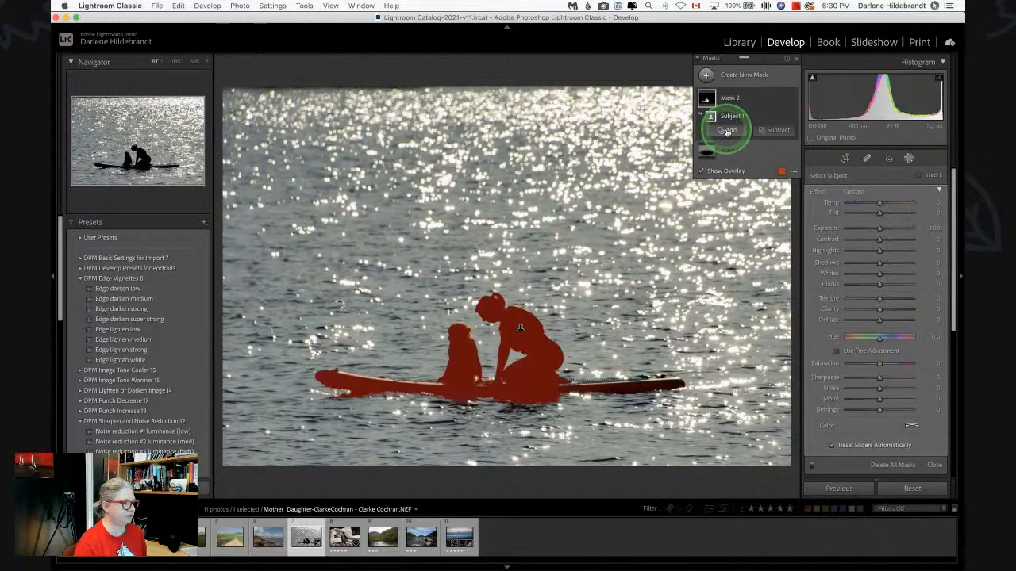
Try adding a Luminance Range sampled on the dark board behind the kneeling figure to the subject mask
left_click(195, 62)
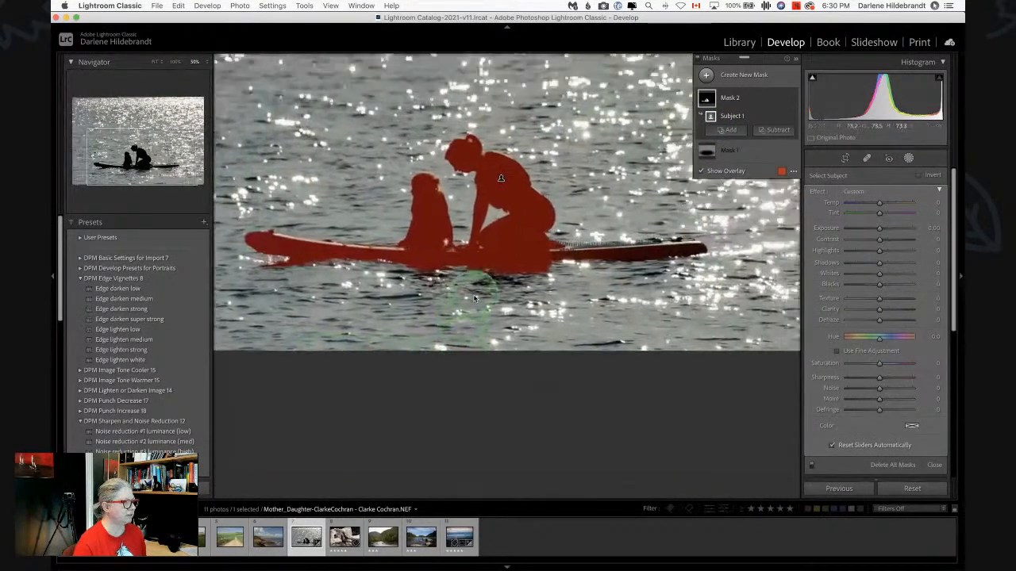
left_click(729, 132)
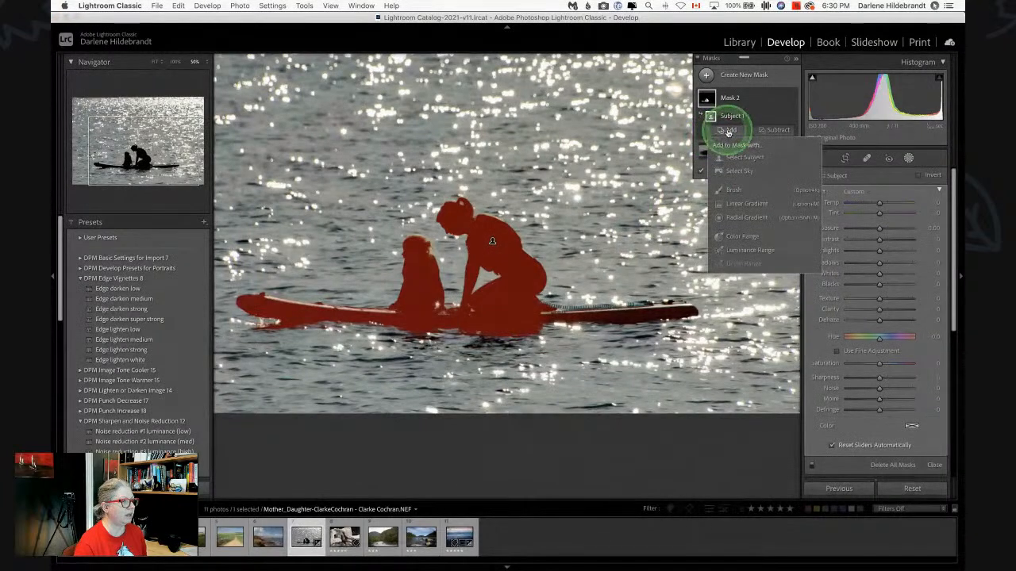
left_click(742, 250)
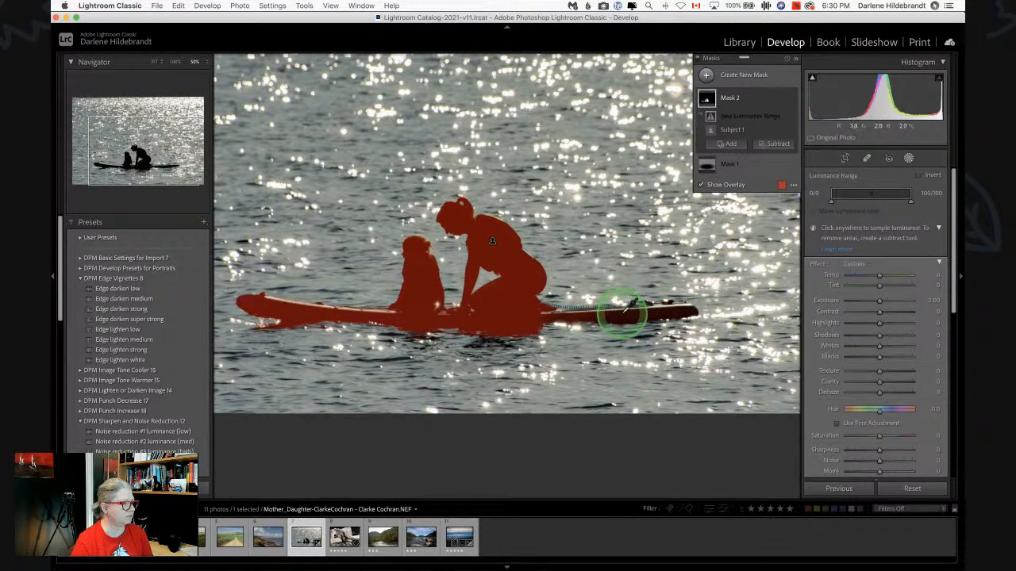
left_click(634, 315)
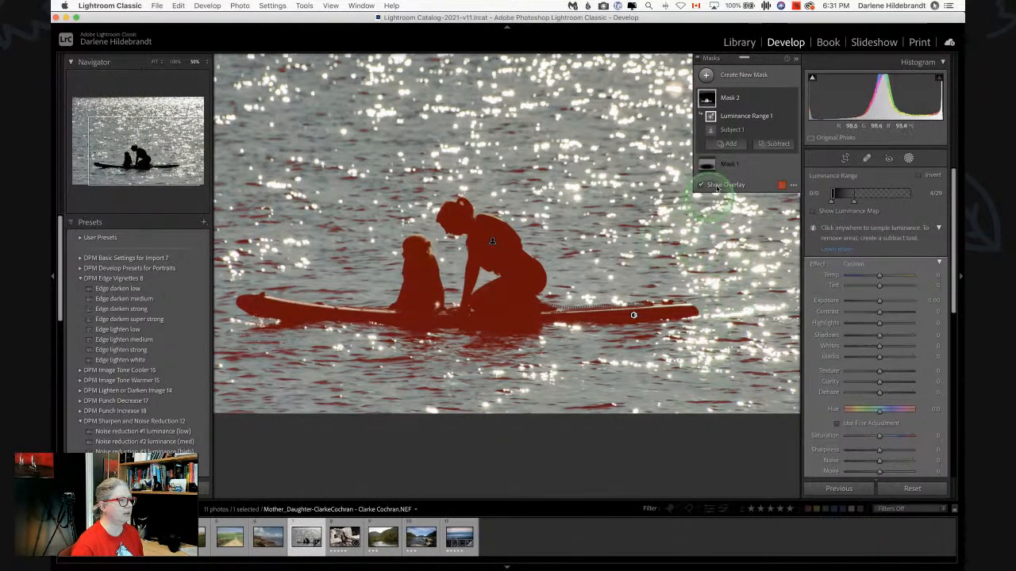
Delete Mask 2 and create a Luminance Range mask sampled on the kneeling figure's dark body, with the range's upper values at 1/29
left_click(783, 100)
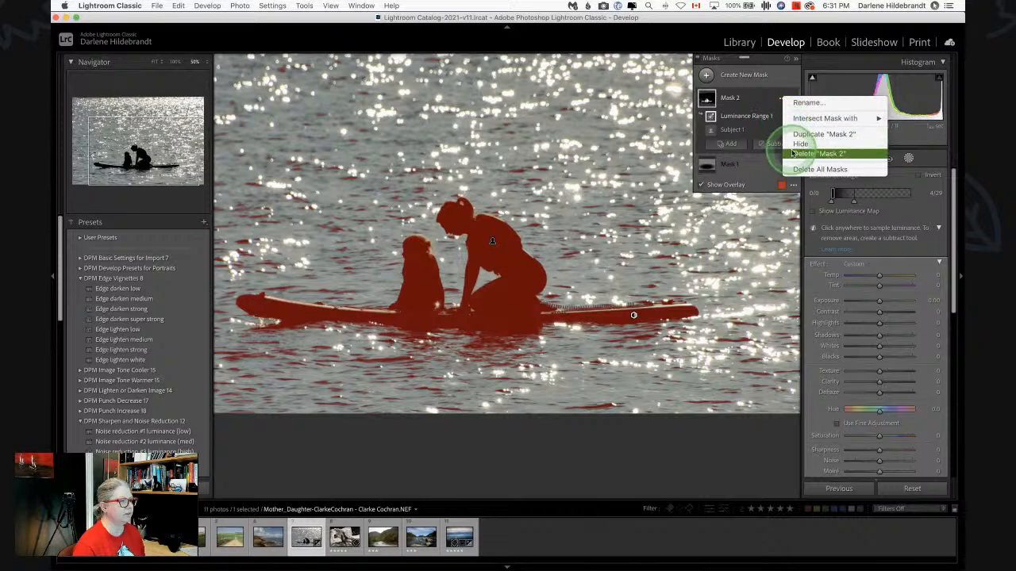
left_click(794, 154)
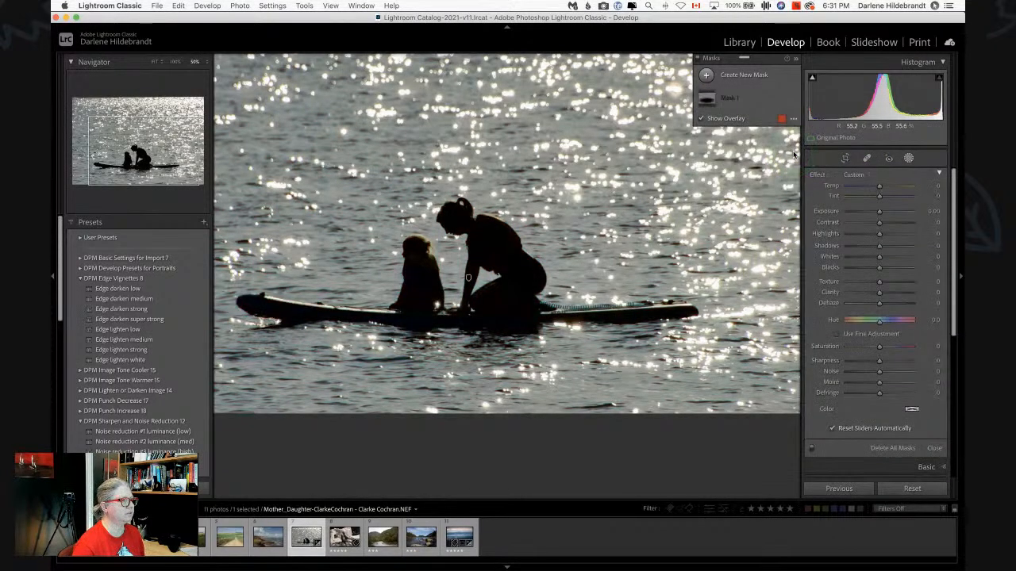
left_click(705, 75)
left_click(771, 188)
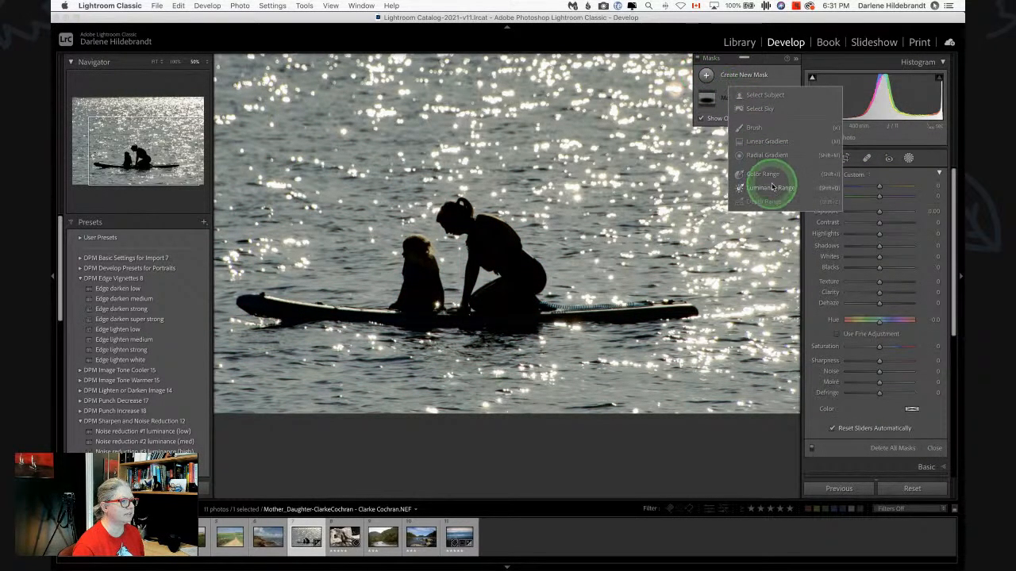
left_click(500, 273)
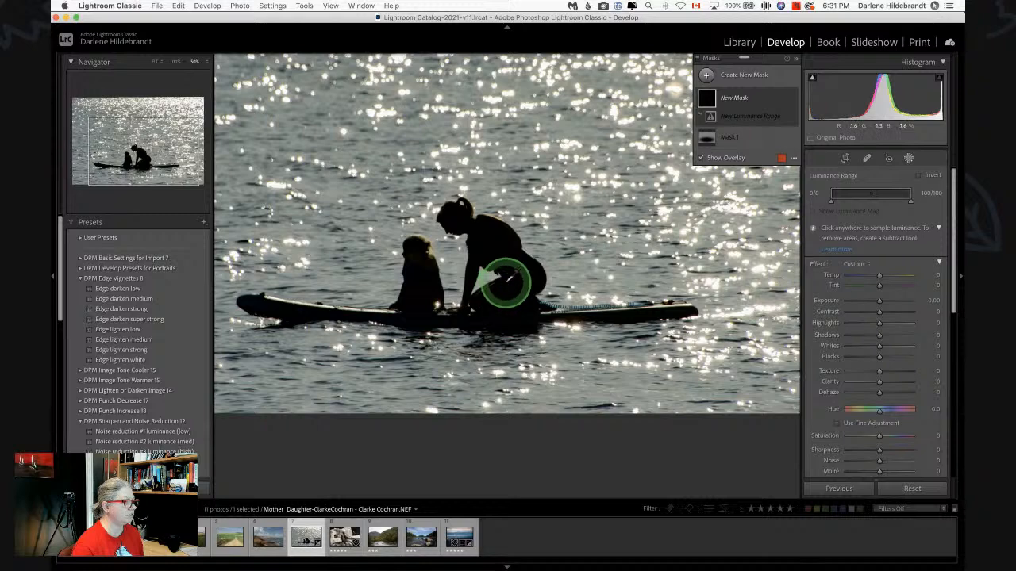
left_click(497, 246)
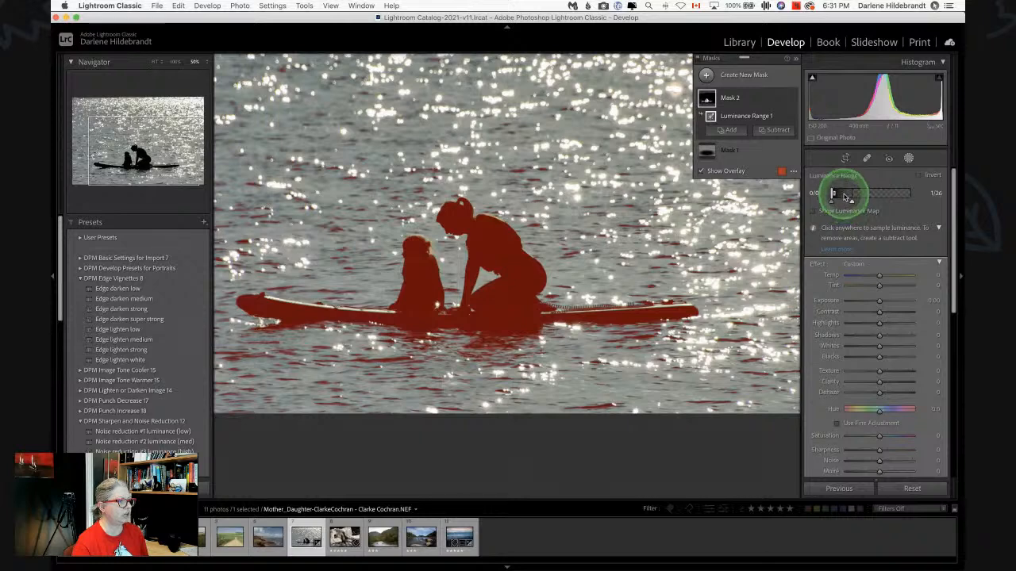
mouse_move(846, 196)
left_mouse_down()
mouse_move(868, 193)
mouse_move(833, 195)
mouse_move(882, 199)
mouse_move(830, 199)
mouse_move(884, 199)
mouse_move(849, 203)
left_mouse_up()
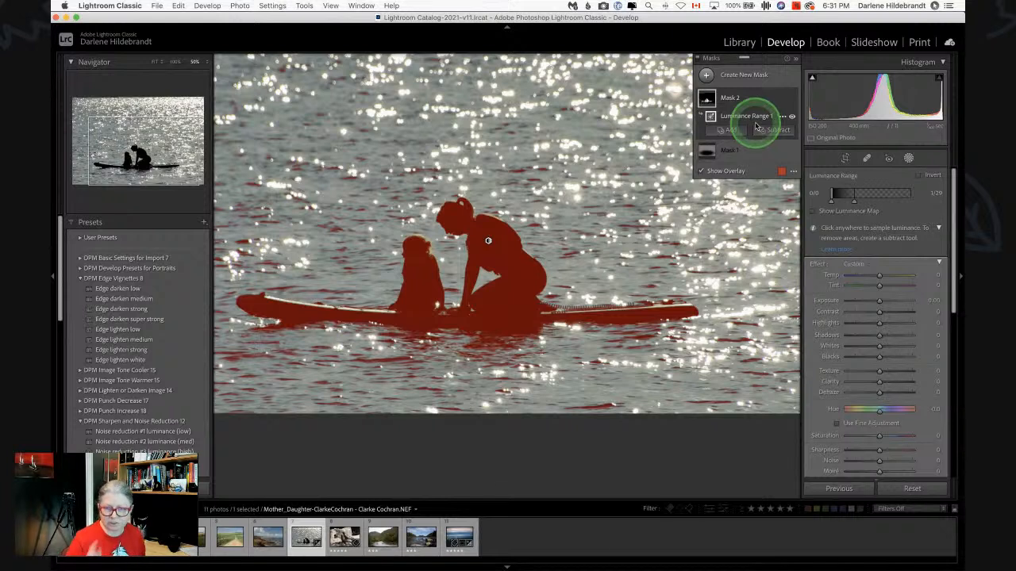
Intersect the luminance range mask with Select Subject to limit it to the figures and the paddleboard
key("alt")
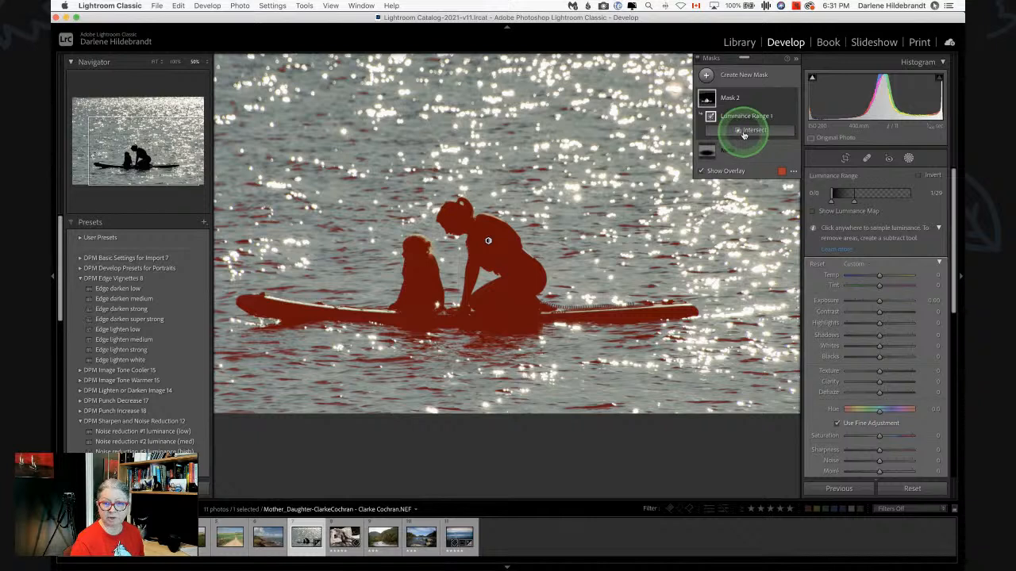
key("alt")
left_click(742, 131)
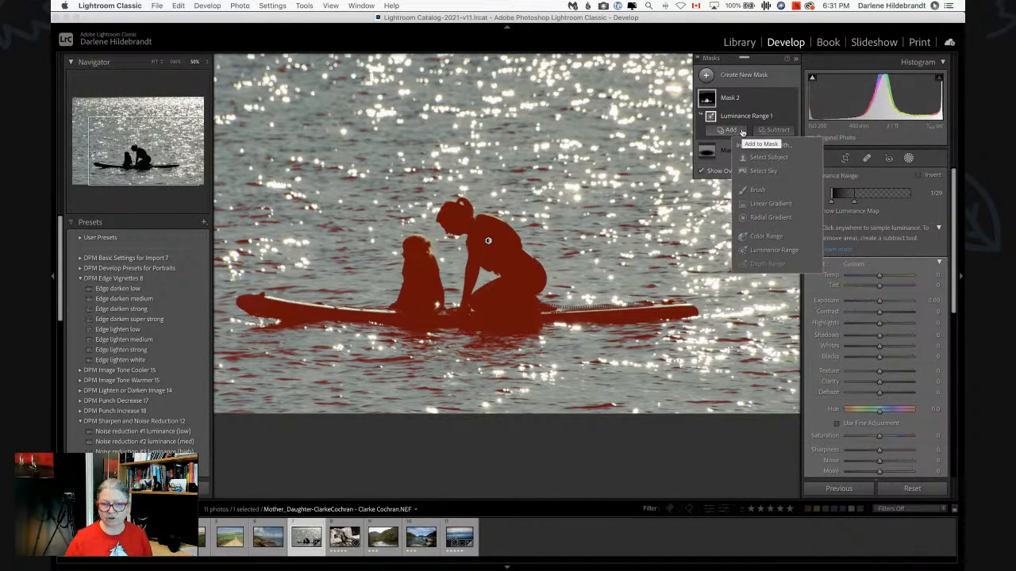
left_click_drag(742, 132, 766, 156)
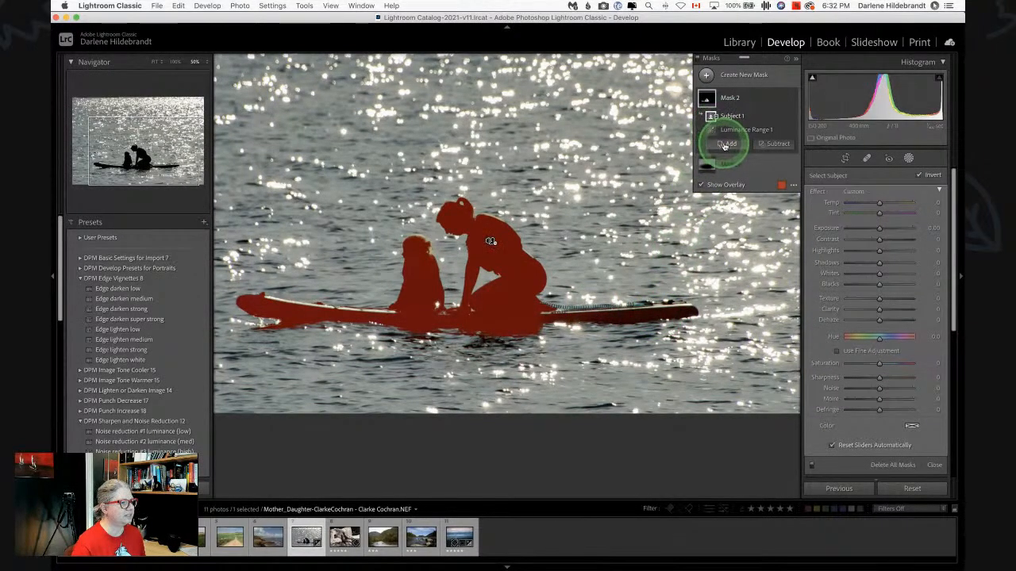
Try adding a second Luminance Range sampled on the board behind the kneeling figure to the intersected mask, and undo it
left_click(726, 143)
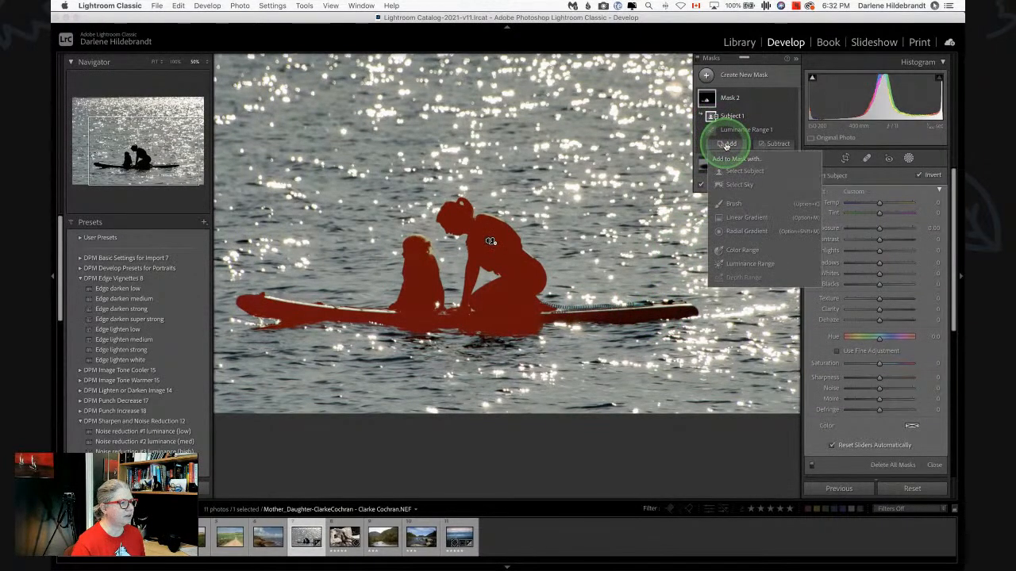
left_click(742, 264)
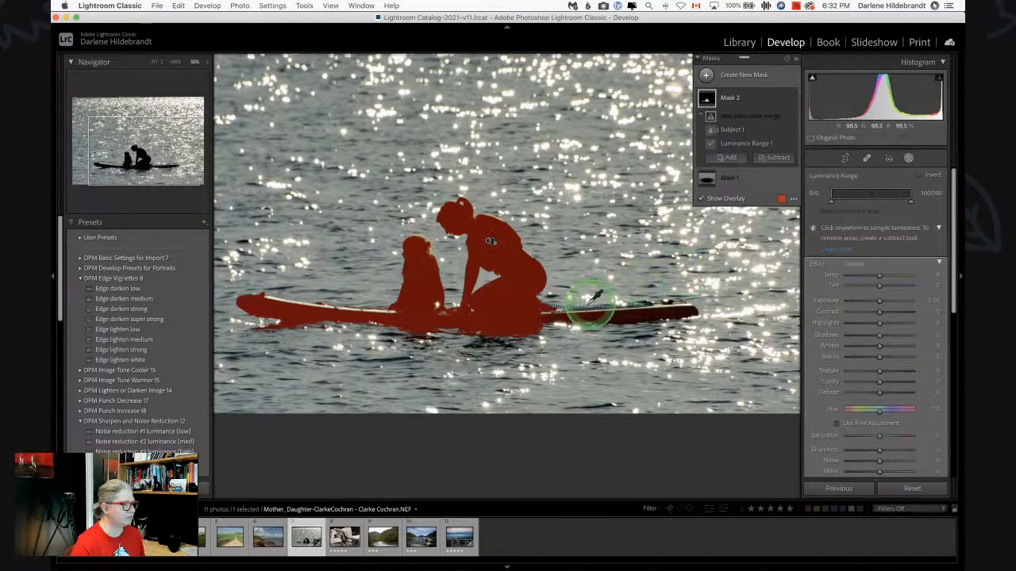
left_click(627, 314)
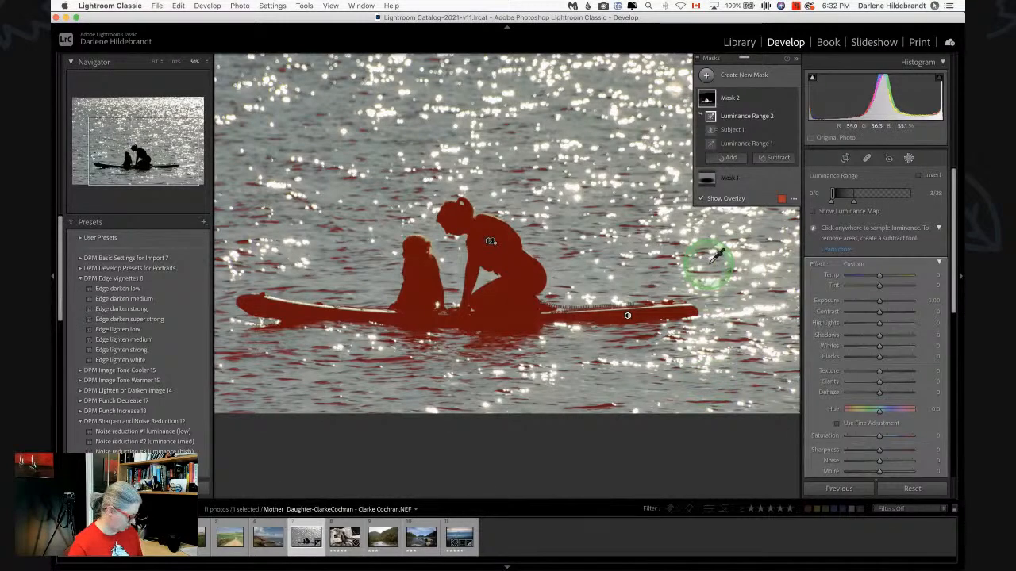
key("super+z")
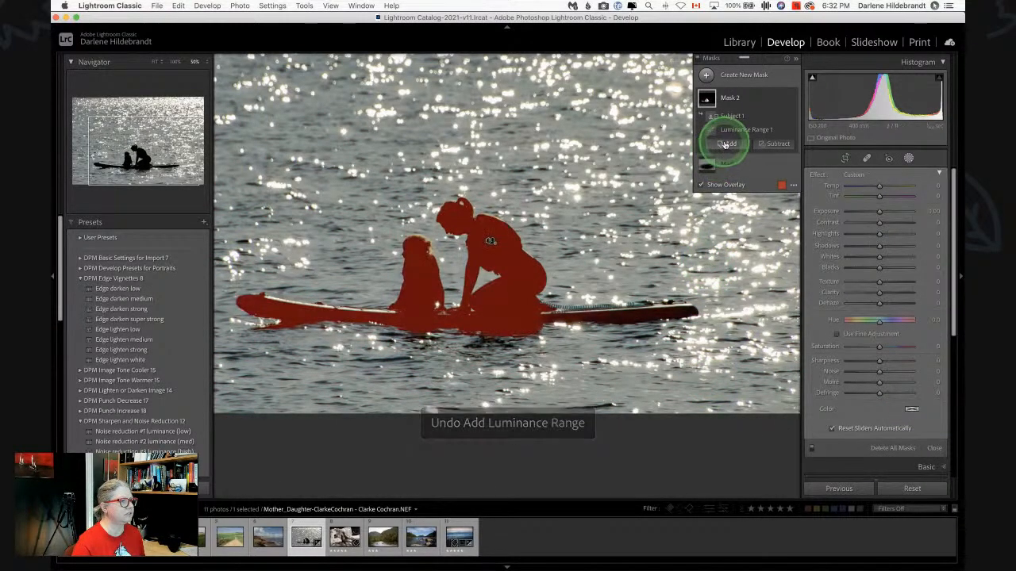
Try adding a flat radial gradient with Feather 32 to Mask 2, covering the board behind the kneeling figure
left_click(725, 144)
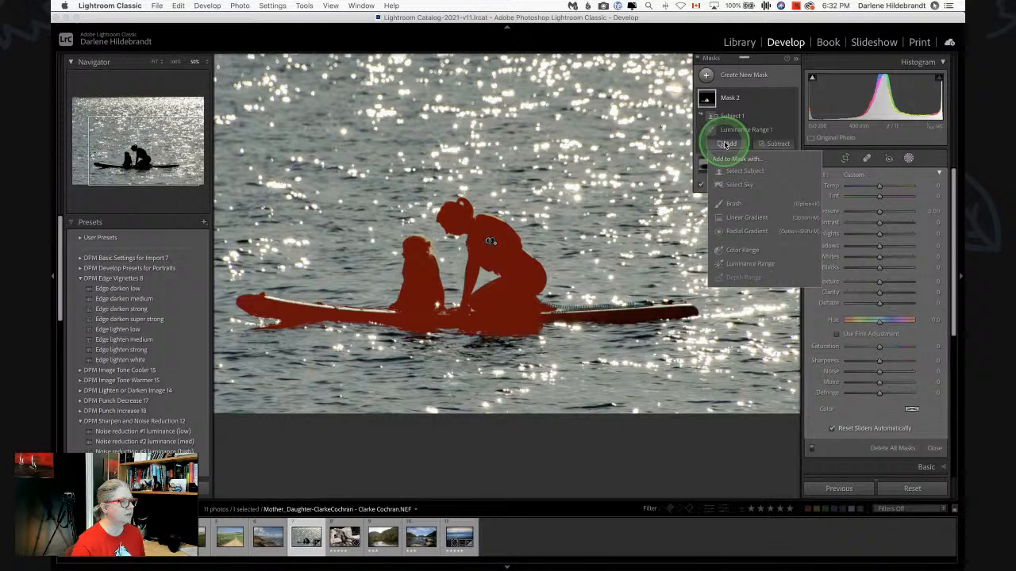
left_click(731, 230)
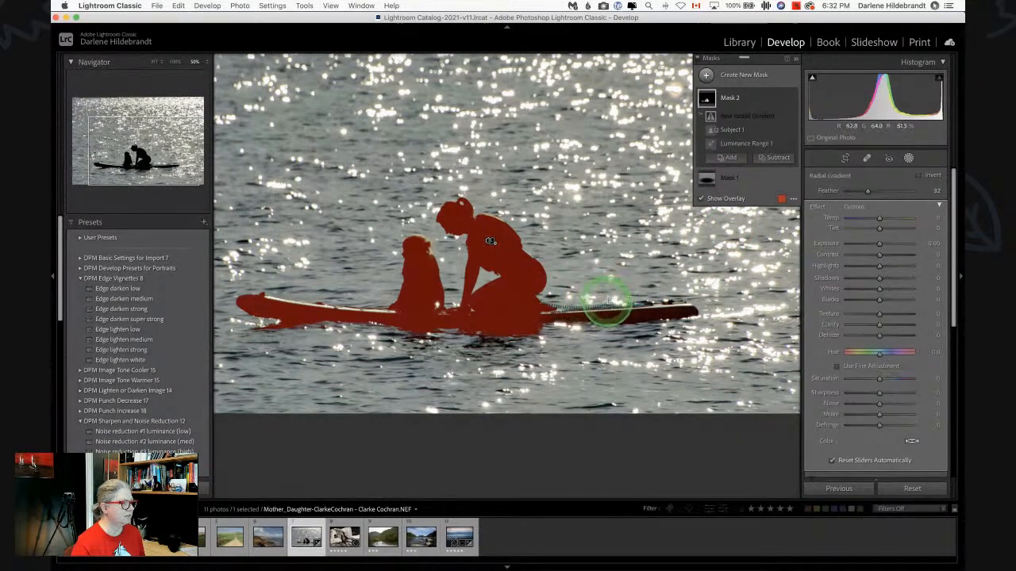
mouse_move(620, 305)
left_mouse_down()
mouse_move(692, 341)
mouse_move(738, 341)
left_mouse_up()
left_click_drag(630, 328, 630, 334)
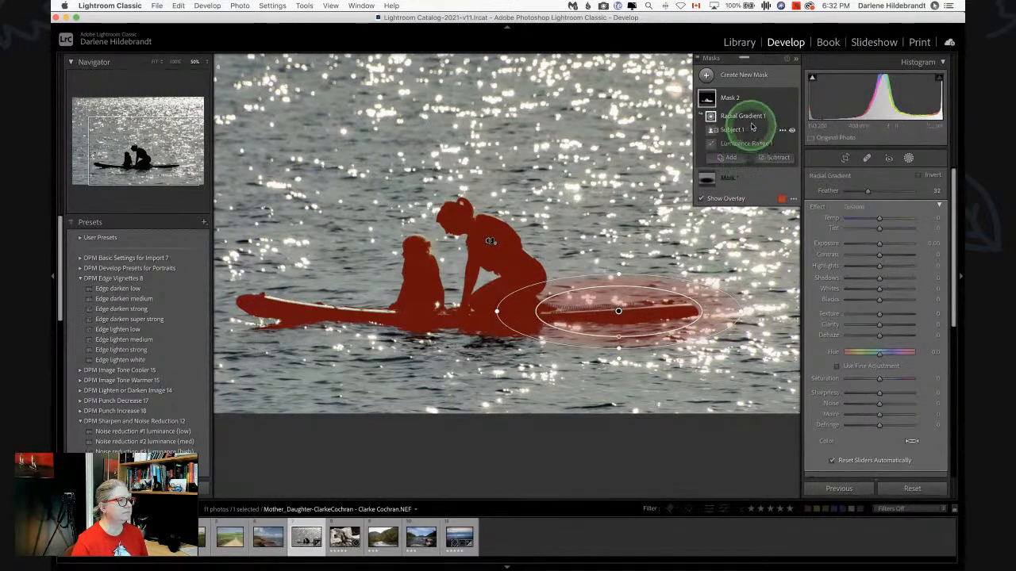
Undo the accidental deletion of Mask 2 and delete only its radial gradient component
left_click(744, 100)
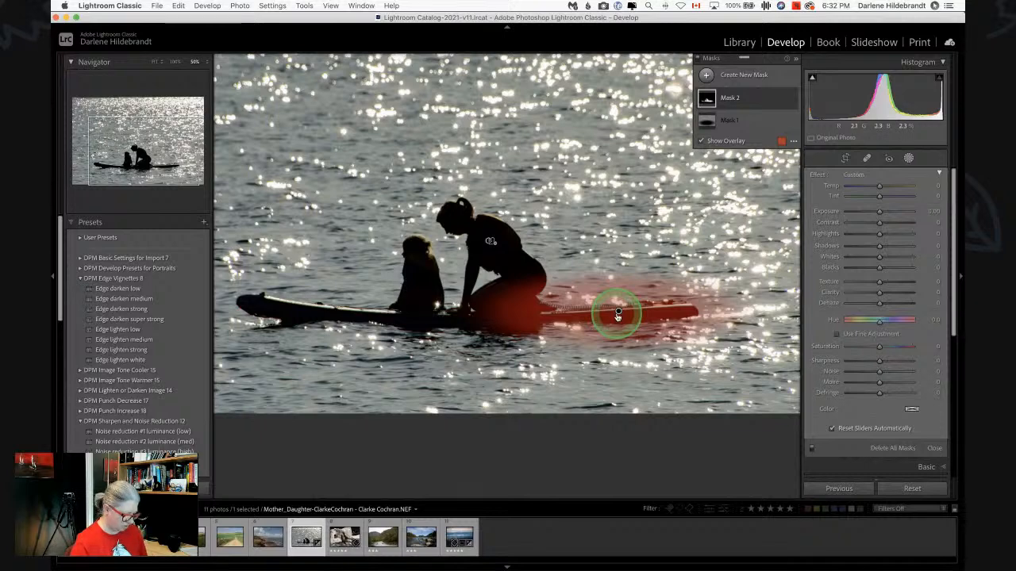
key("Delete")
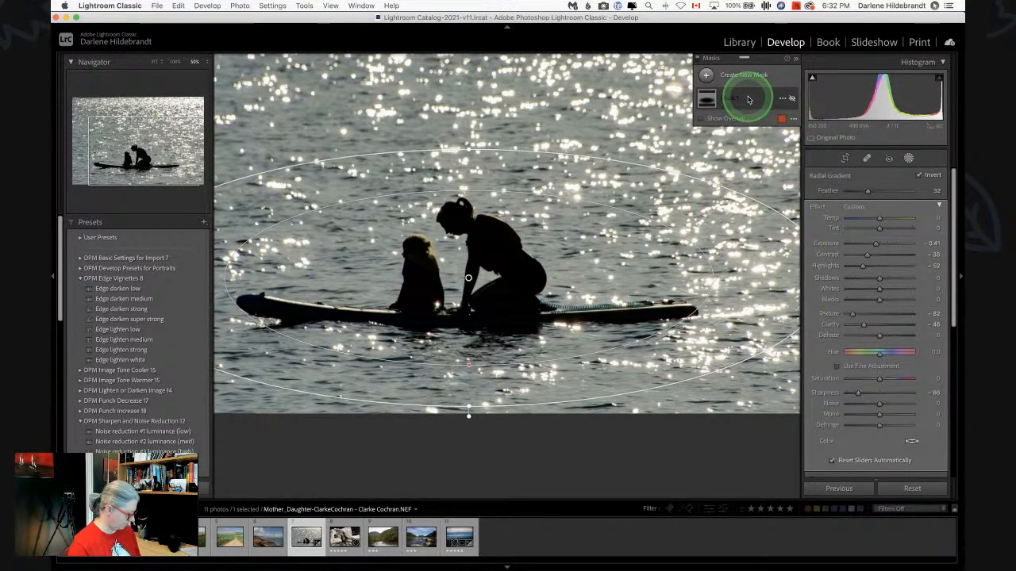
key("super+z")
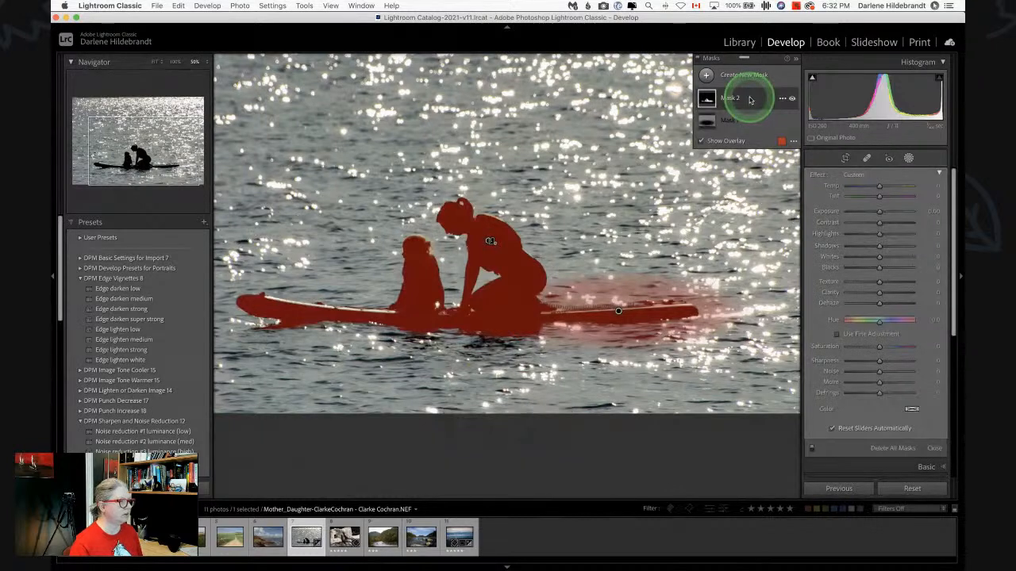
left_click(750, 100)
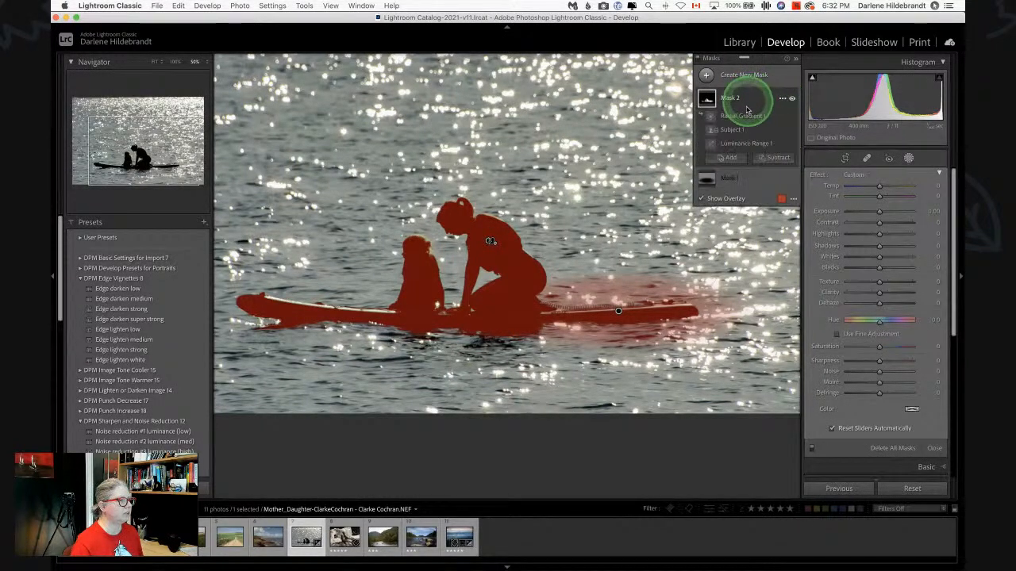
left_click(782, 116)
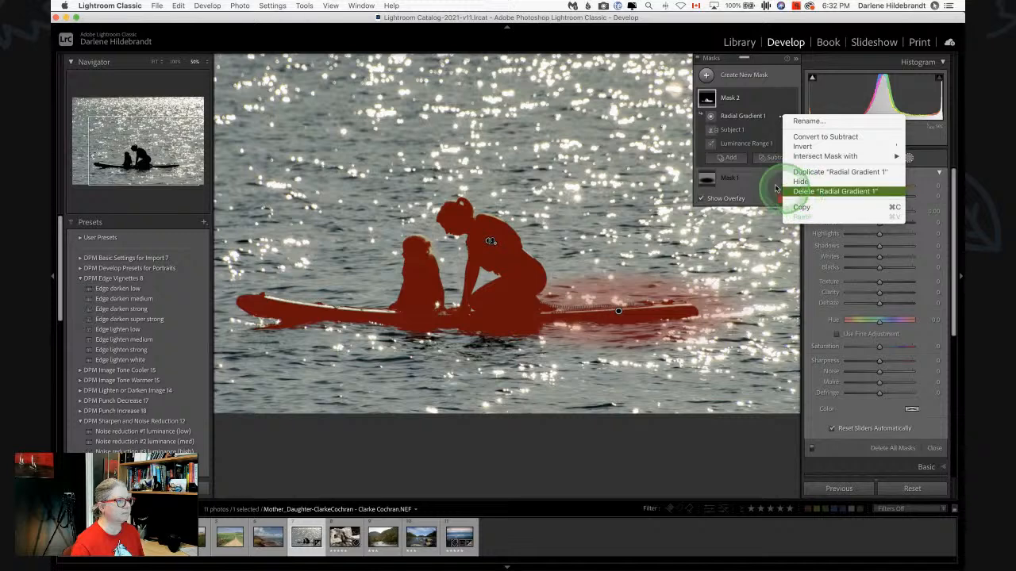
left_click(801, 191)
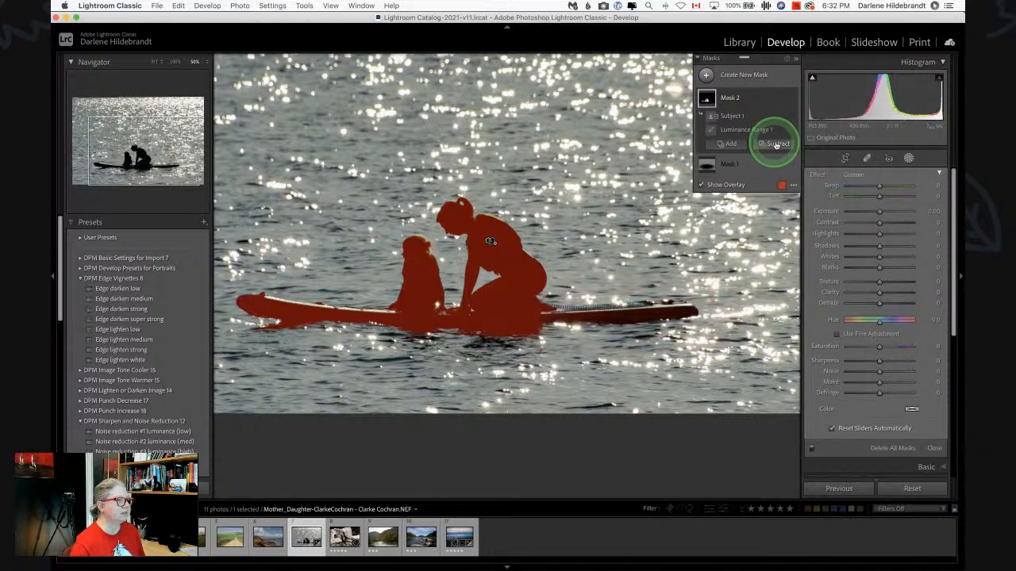
Add a Brush component to Mask 2 with Auto Mask on, Flow 92 and Size 11
left_click(729, 145)
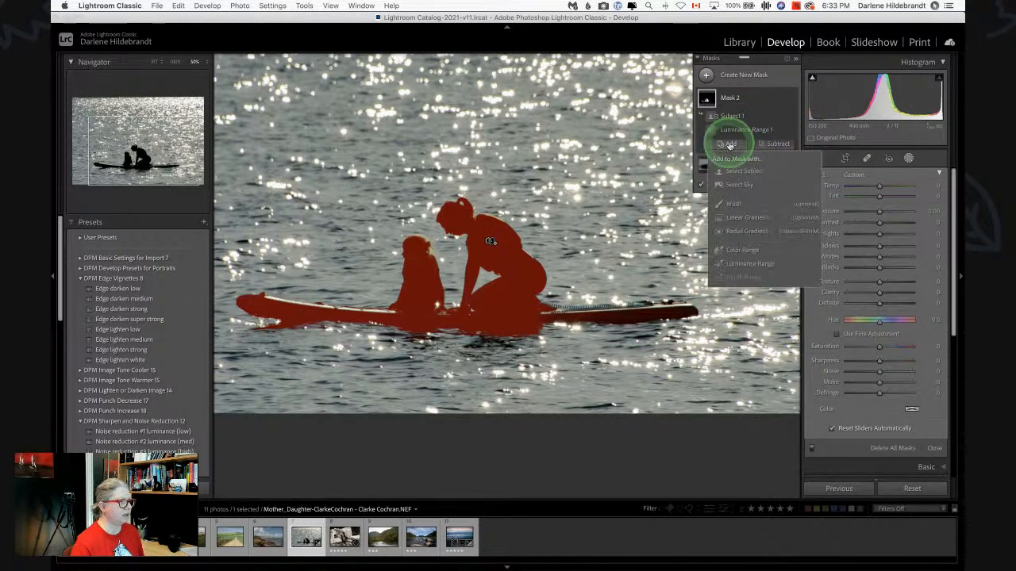
left_click(735, 204)
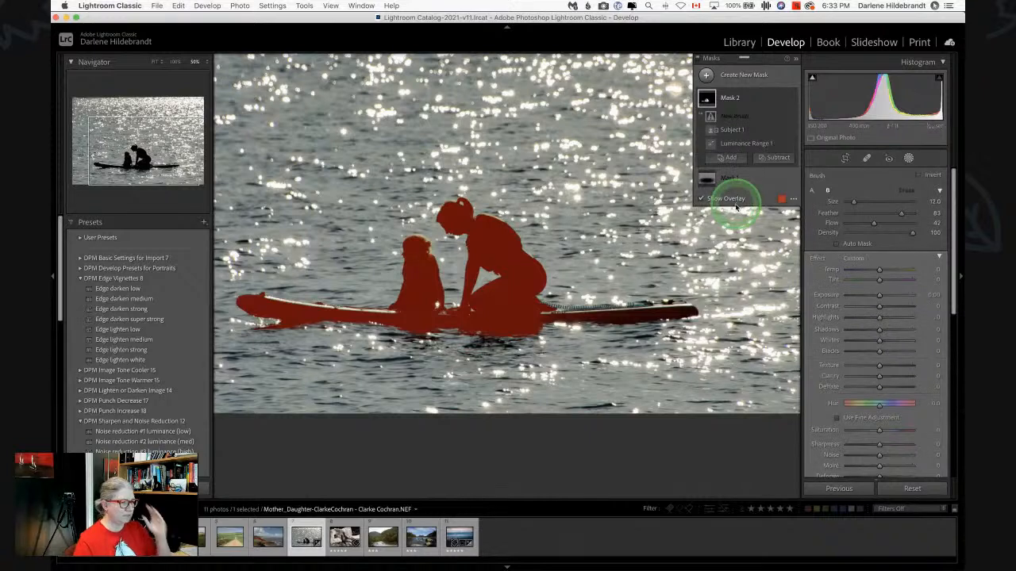
left_click(837, 244)
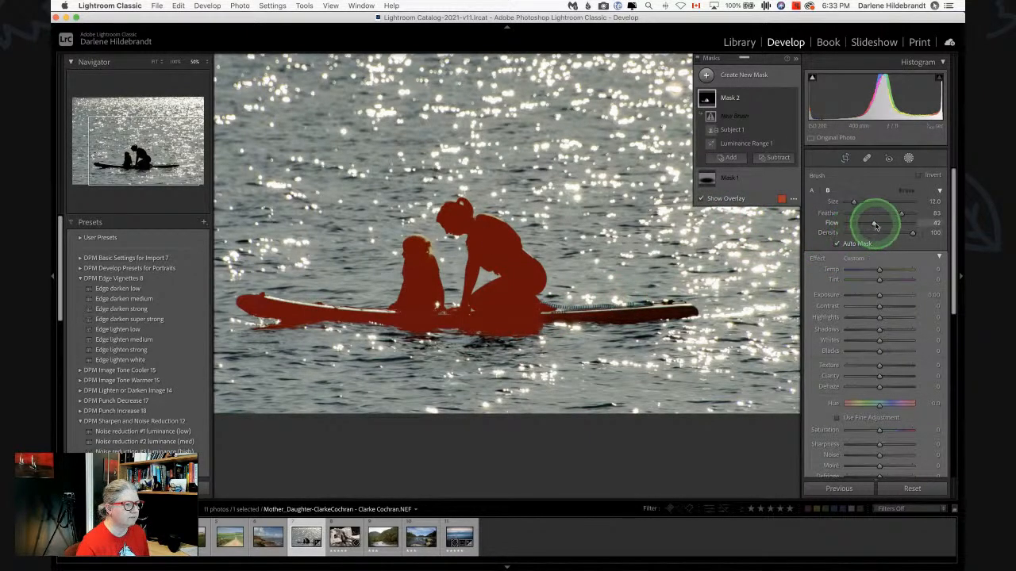
left_click_drag(873, 226, 907, 223)
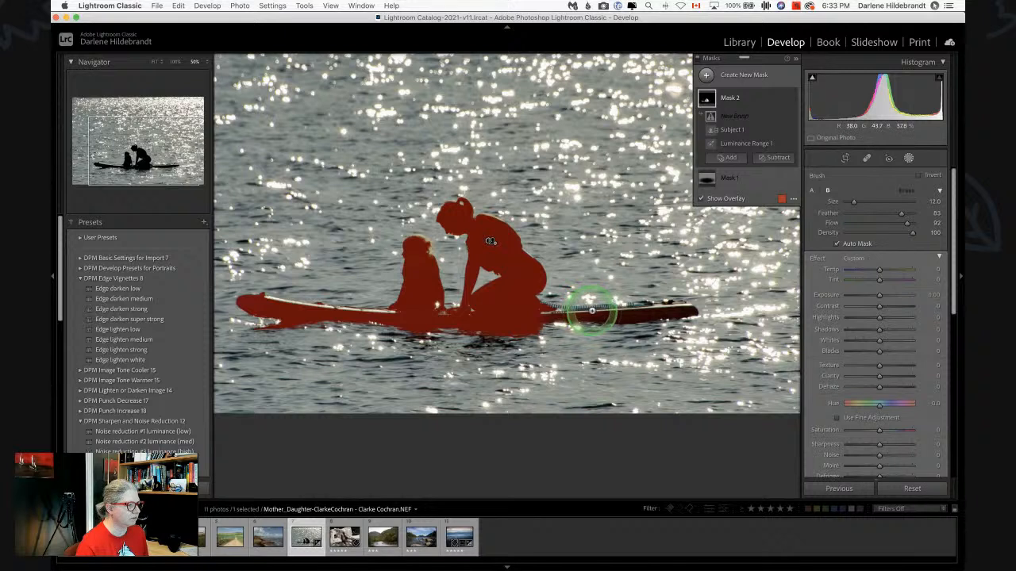
key("[")
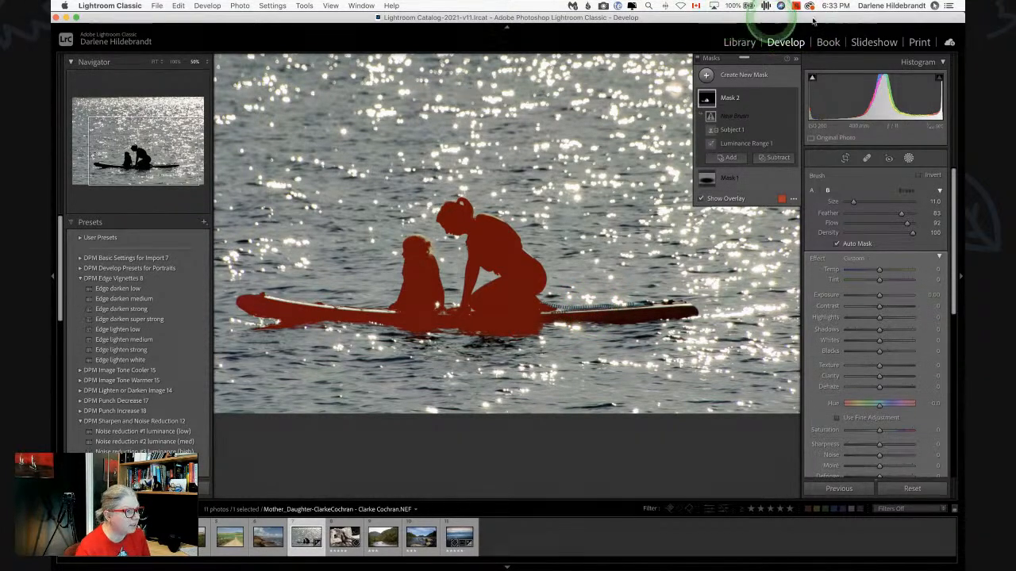
Turn off the cursor highlight so it does not cover the brush area
left_click(935, 6)
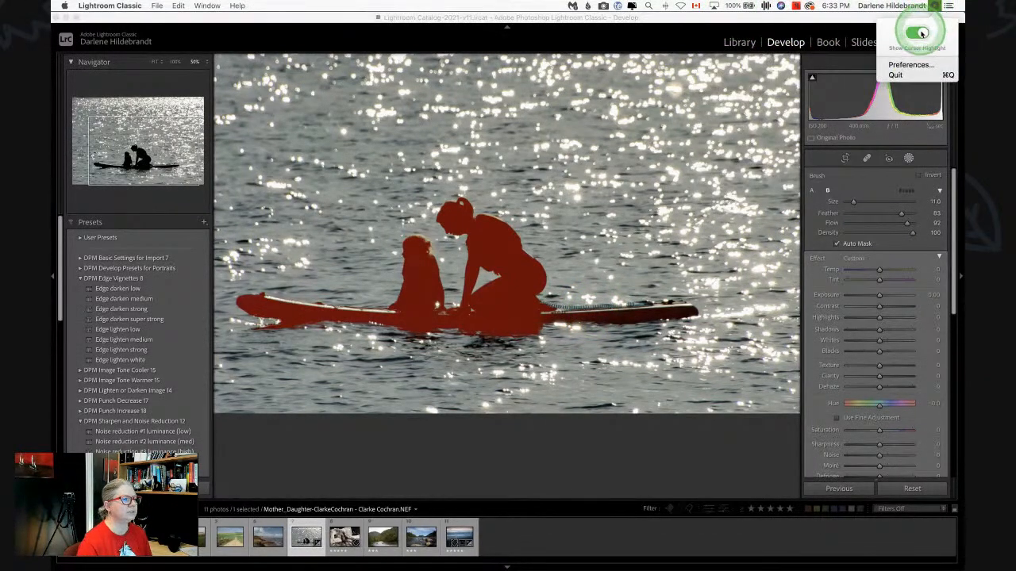
left_click(919, 33)
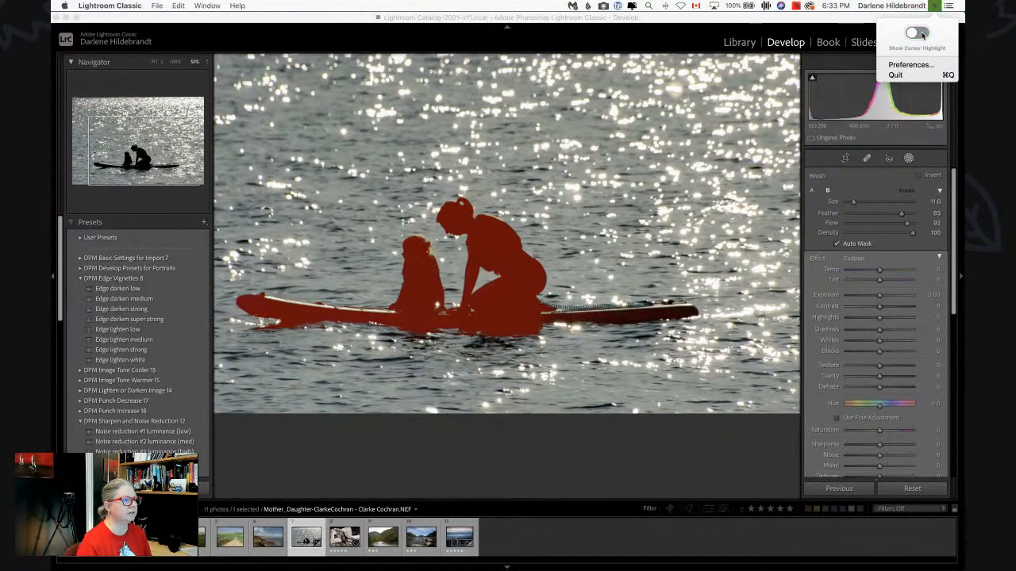
left_click(620, 314)
Paint the dark board behind the kneeling figure into Mask 2 with the brush at Size 6
key("[")
key("[")
key("[")
key("[")
key("[")
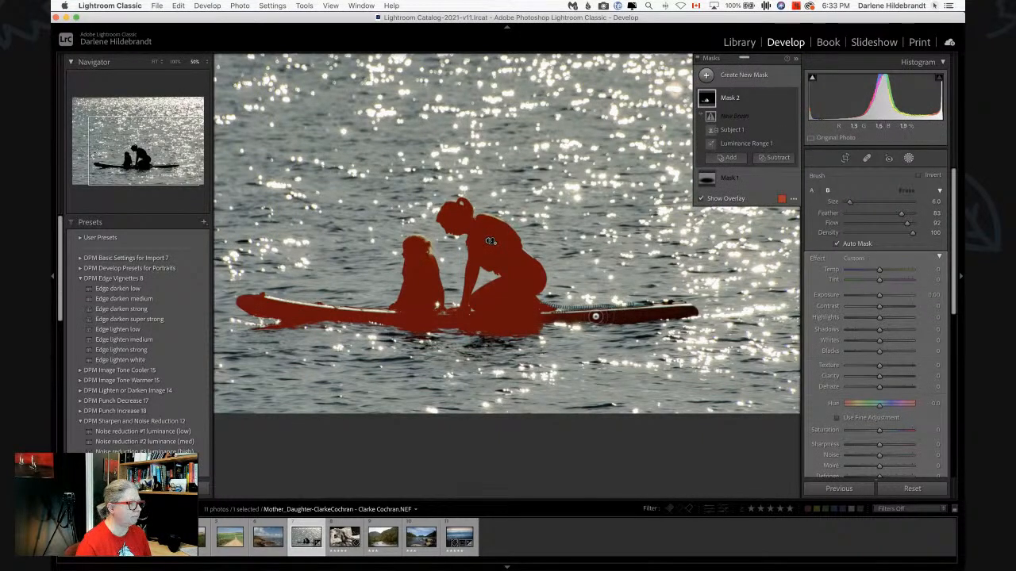
left_click_drag(595, 317, 685, 312)
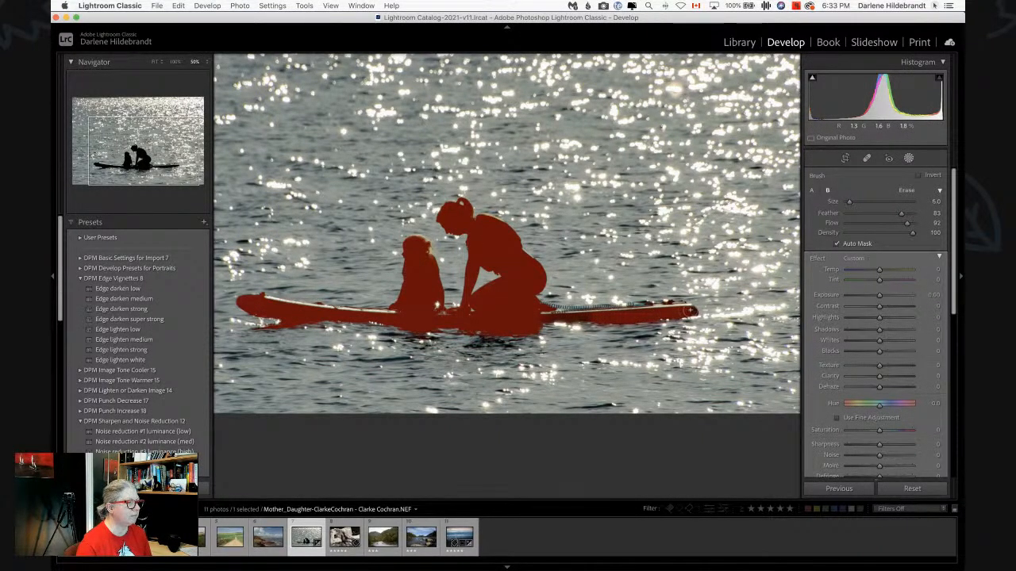
Brush the remaining dark tail end of the board into Mask 2
mouse_move(573, 316)
left_mouse_down()
mouse_move(531, 314)
mouse_move(644, 312)
left_mouse_up()
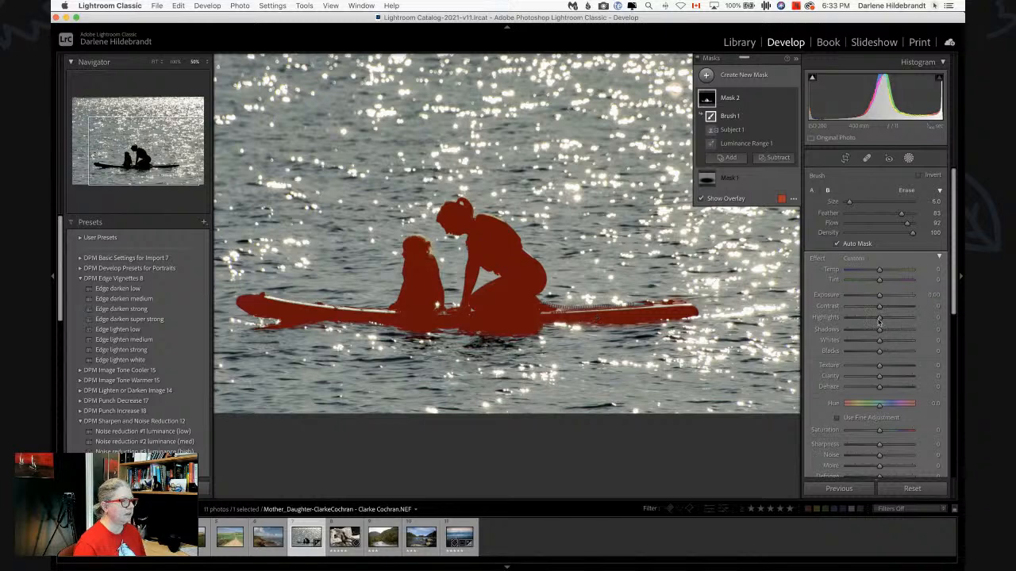
key("super+0")
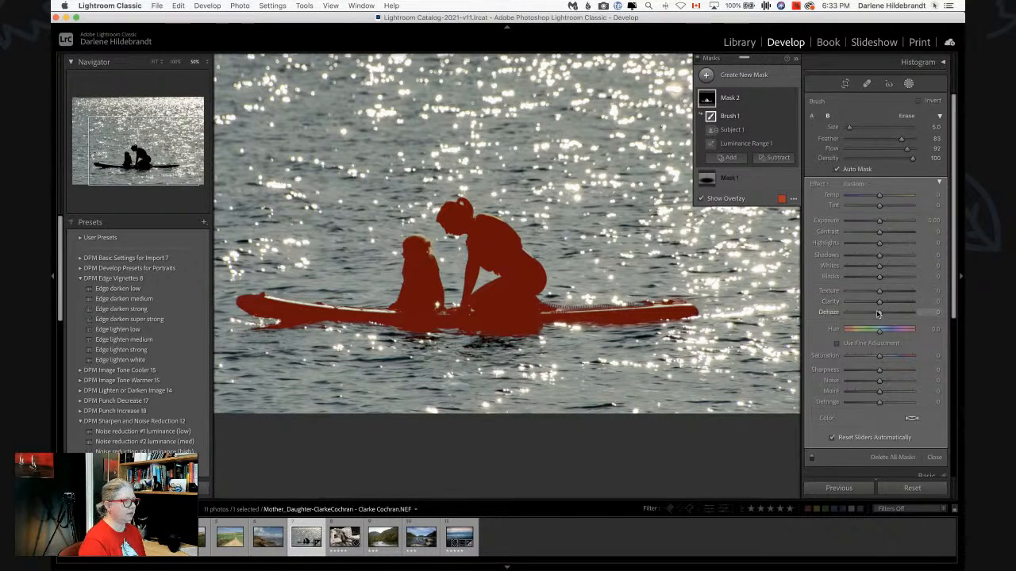
key("super+minus")
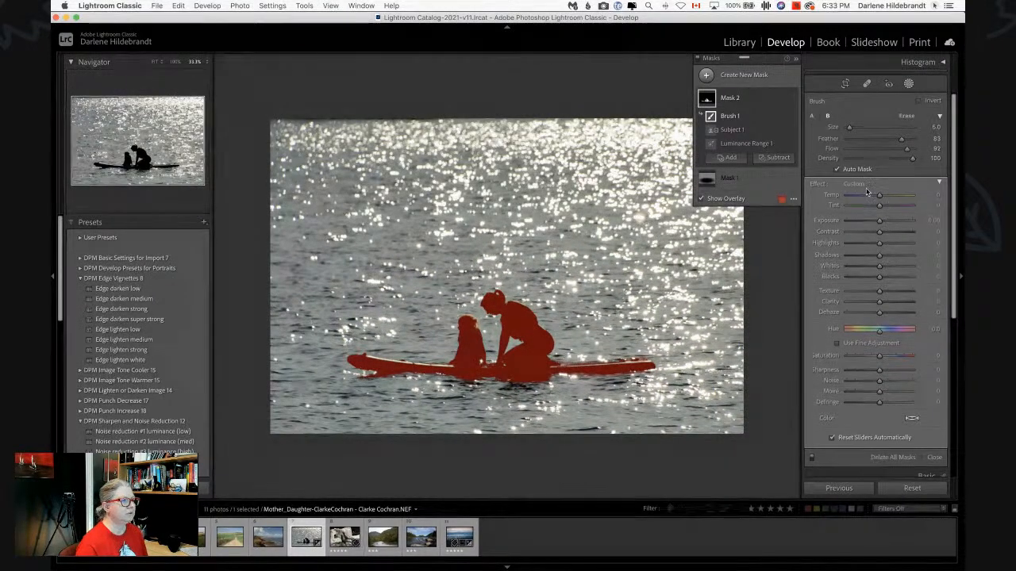
Lower the Blacks of Mask 2 to -48 to darken the figures and board
left_click(756, 101)
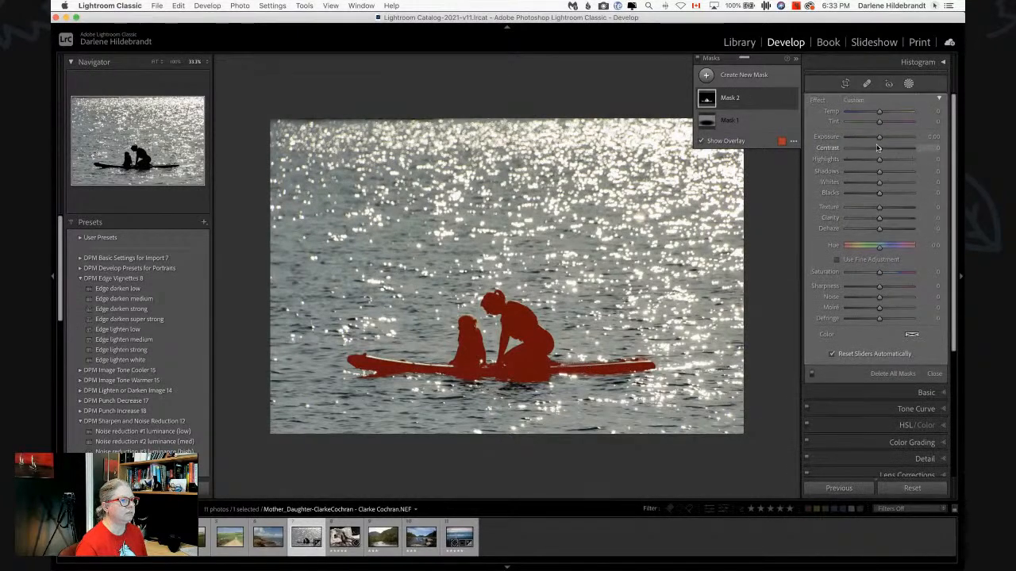
left_click(918, 62)
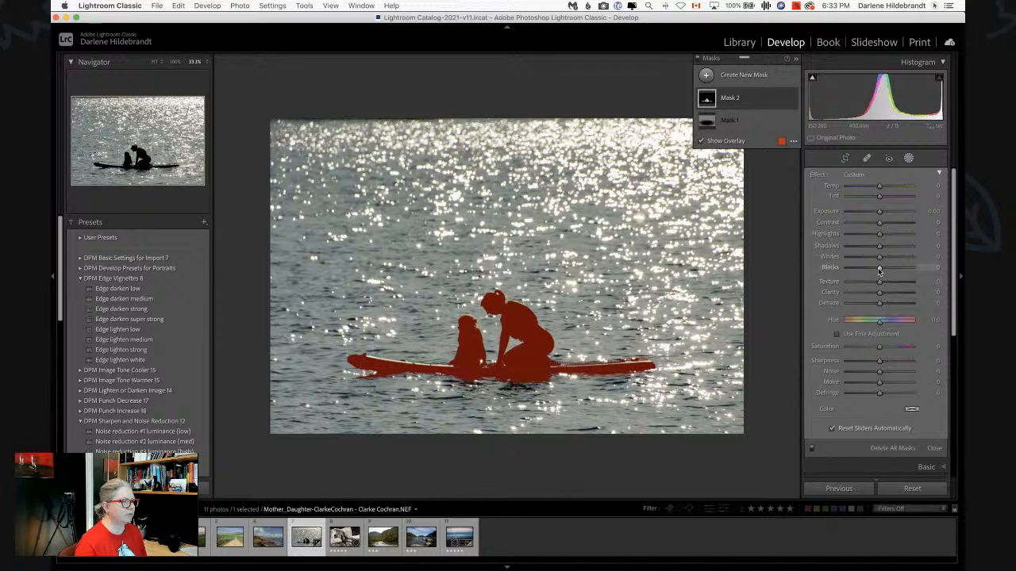
mouse_move(879, 272)
left_mouse_down()
mouse_move(864, 269)
mouse_move(891, 269)
mouse_move(868, 269)
left_mouse_up()
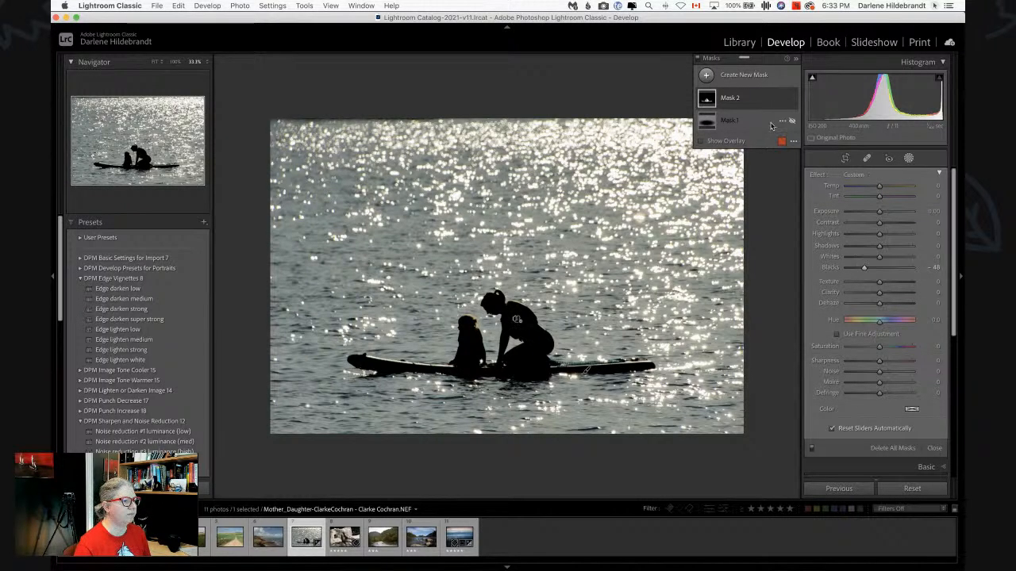
Invert Luminance Range 1 in Mask 2 and convert the Subject 1 component to Add
left_click(758, 99)
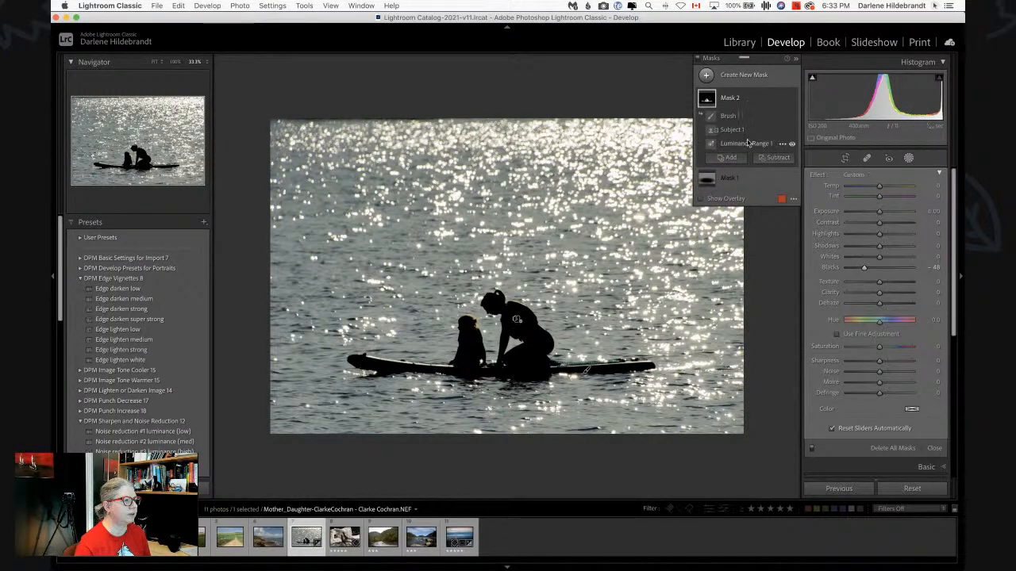
left_click(783, 145)
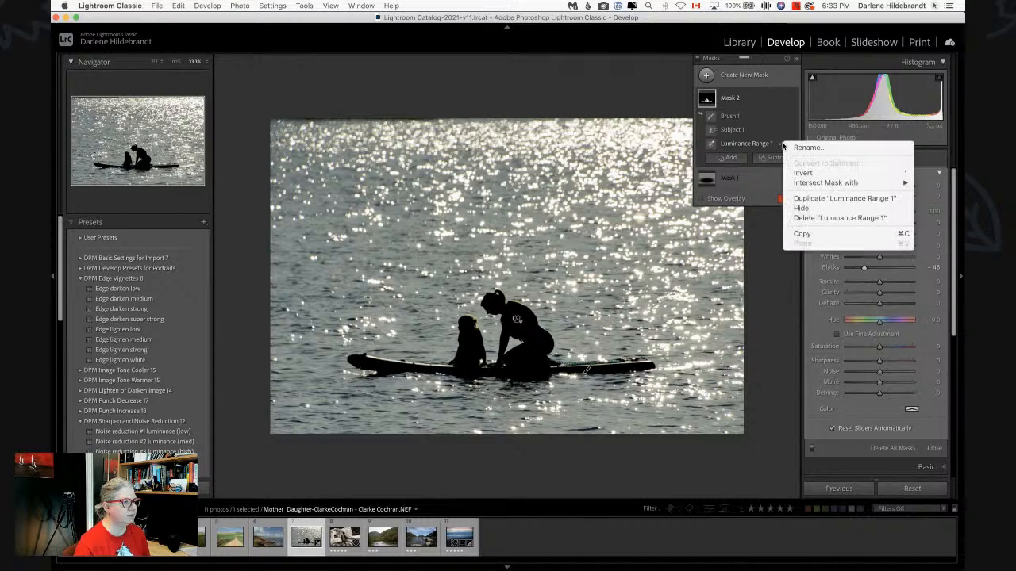
left_click(798, 172)
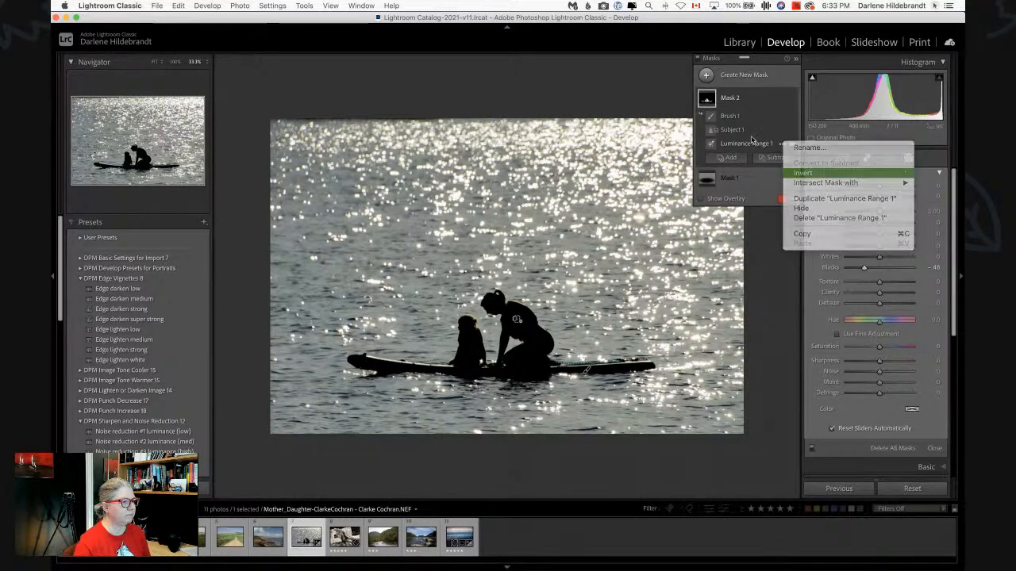
left_click(782, 131)
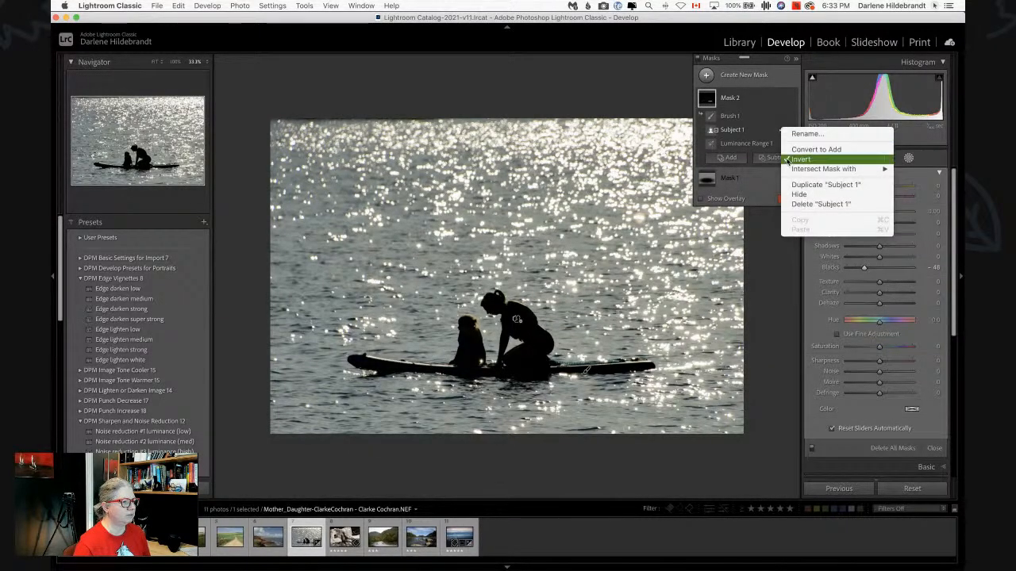
left_click(802, 150)
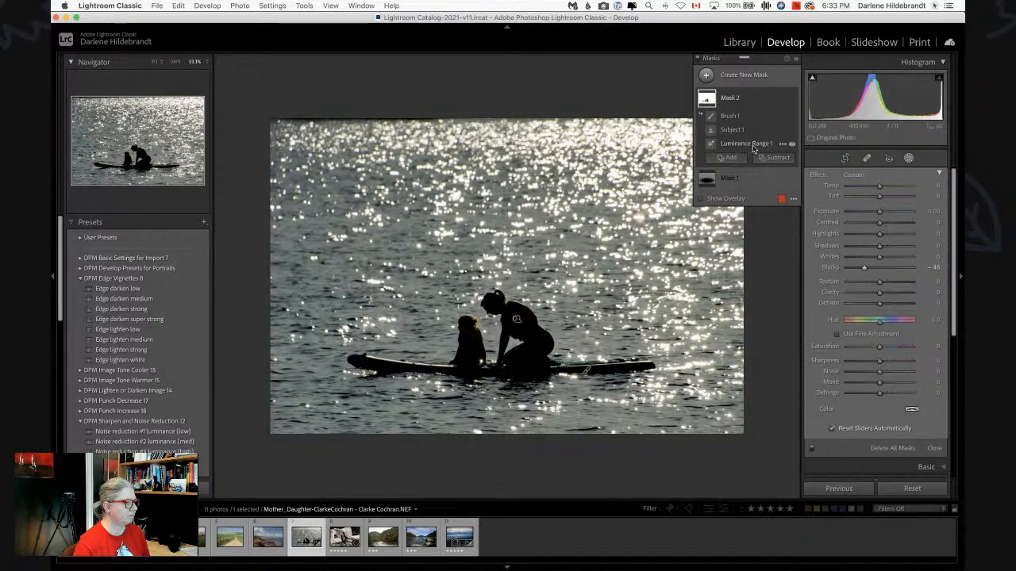
Convert the Brush 1 component of Mask 2 to Subtract and show the mask overlay
left_click(745, 117)
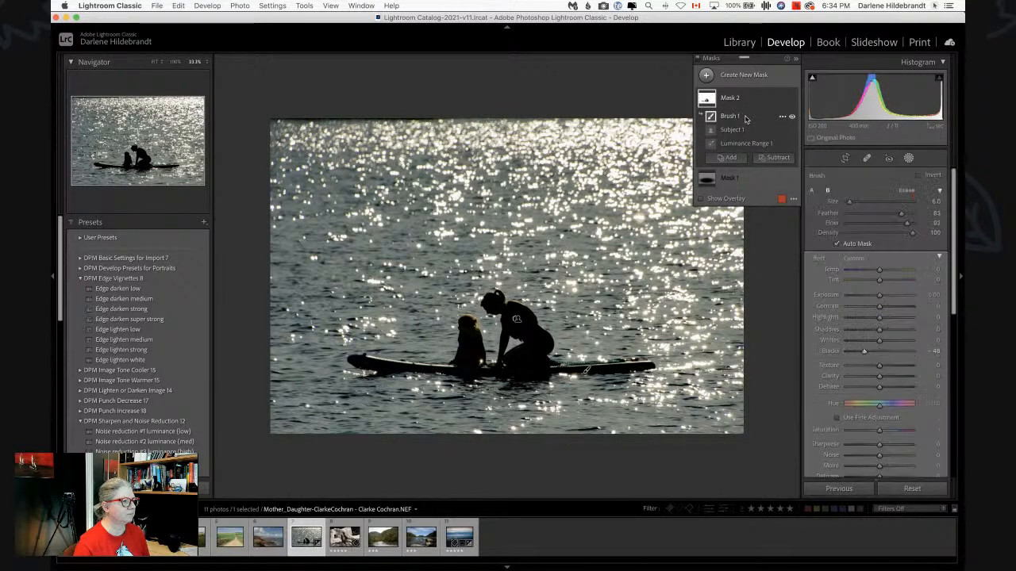
left_click(782, 116)
left_click(790, 137)
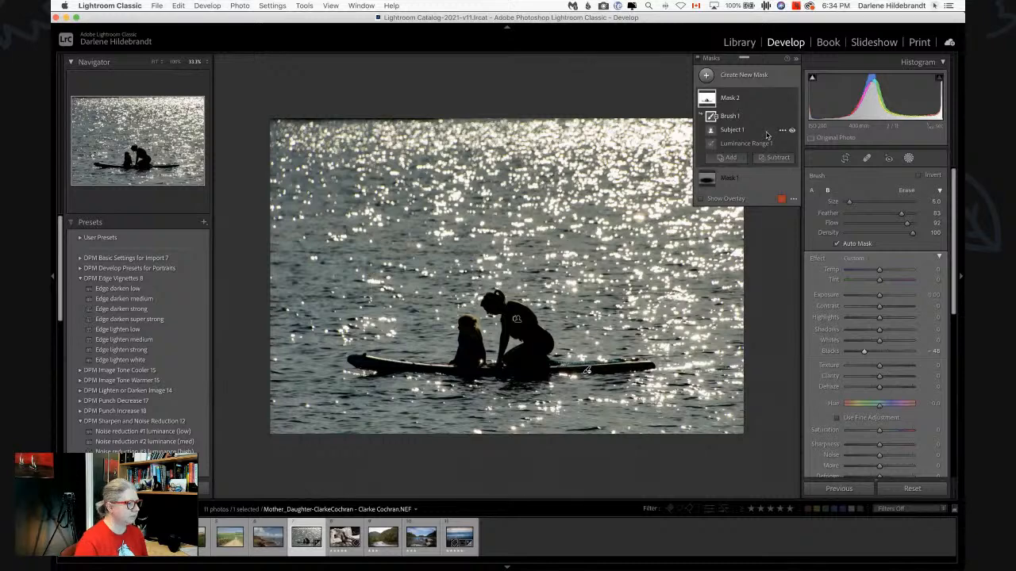
left_click(700, 199)
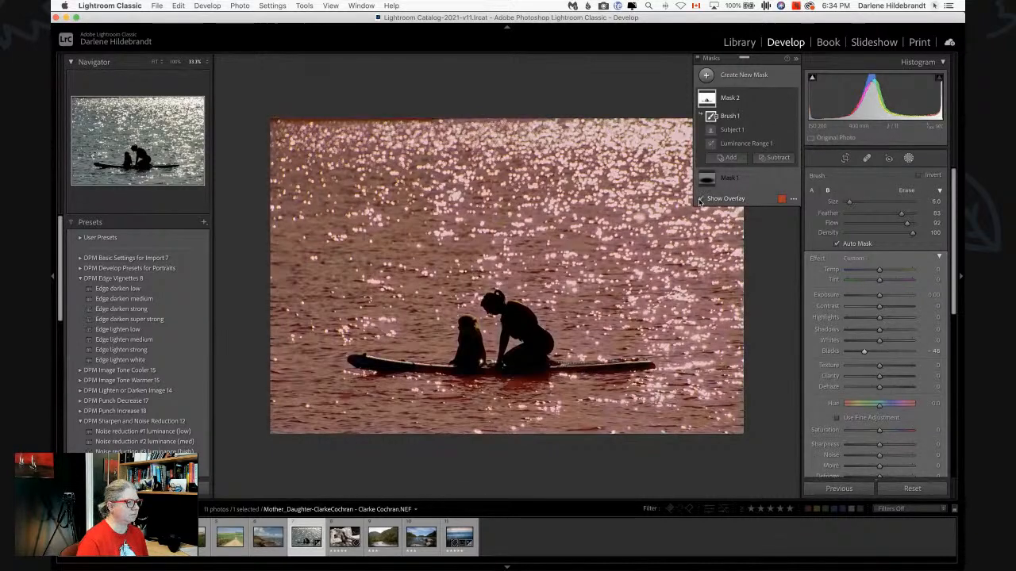
Convert the Subject 1 component of Mask 2 back to Subtract
left_click(782, 131)
left_click(802, 150)
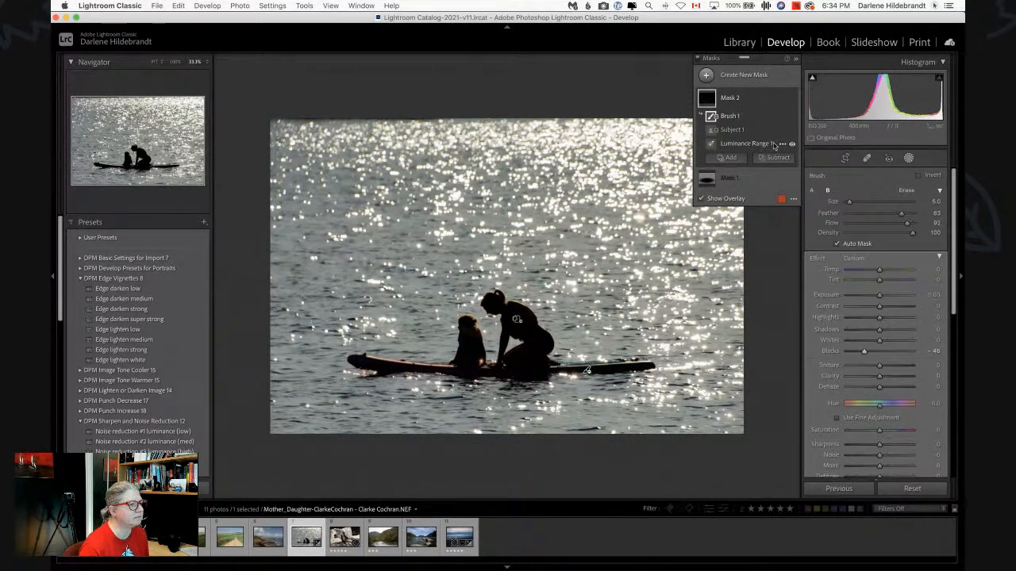
left_click(781, 143)
left_click(745, 147)
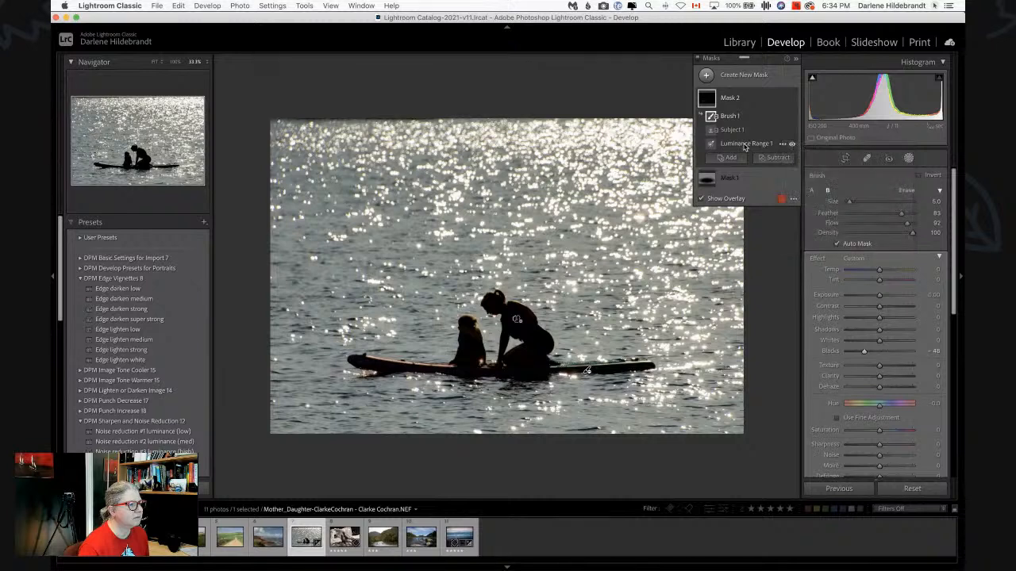
Bring the Blacks of Mask 2 back to about 0
left_click(753, 133)
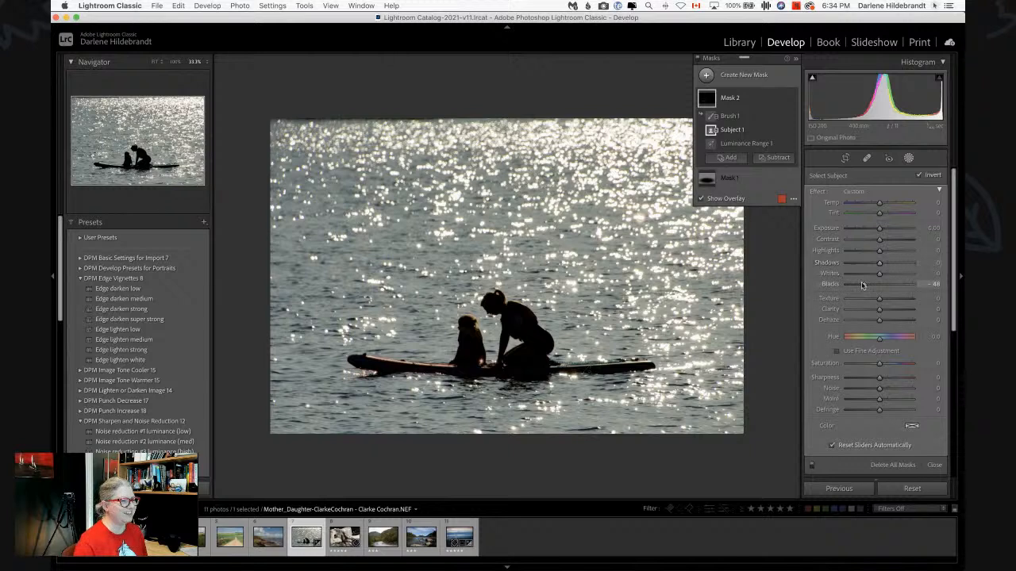
mouse_move(868, 286)
left_mouse_down()
mouse_move(893, 284)
mouse_move(880, 284)
left_mouse_up()
left_click(747, 101)
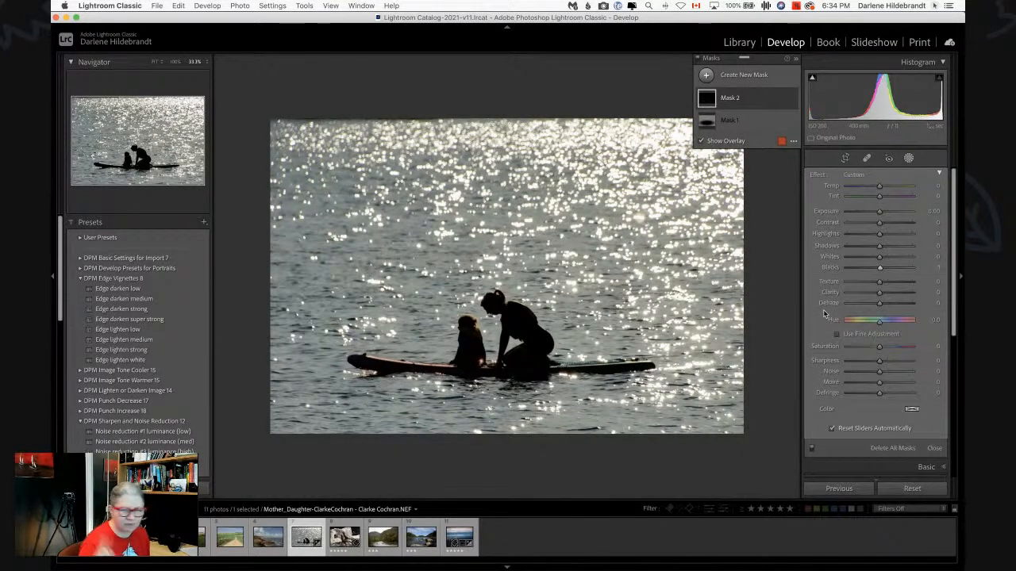
Check the photo's Basic adjustments outside masking and return to the masks
left_click(697, 60)
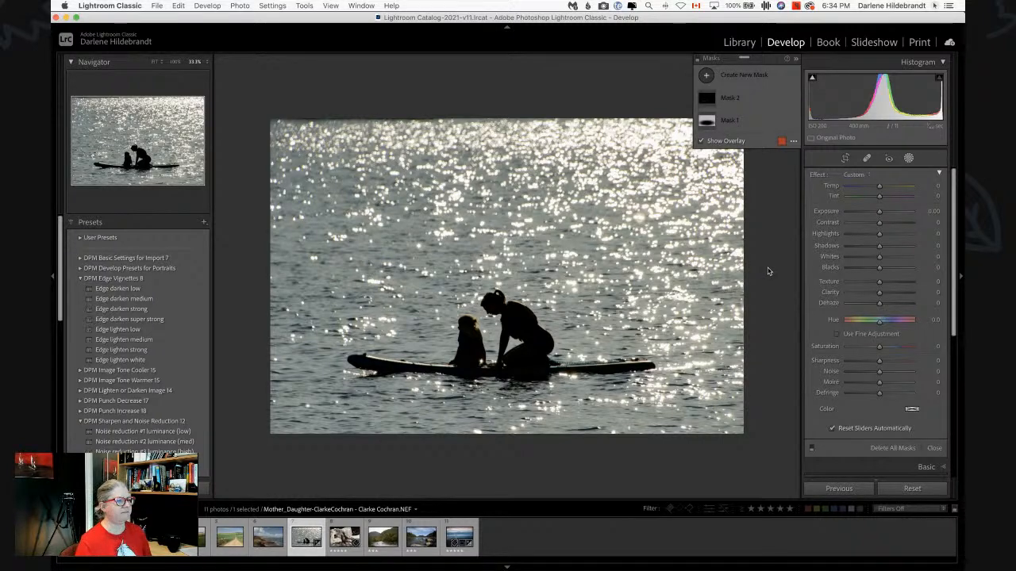
left_click(908, 158)
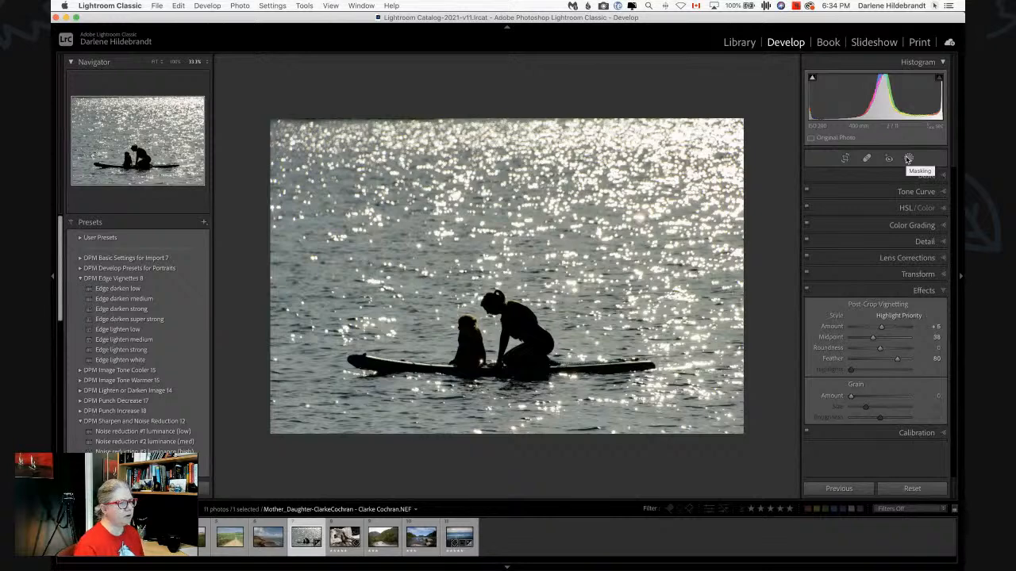
left_click(912, 176)
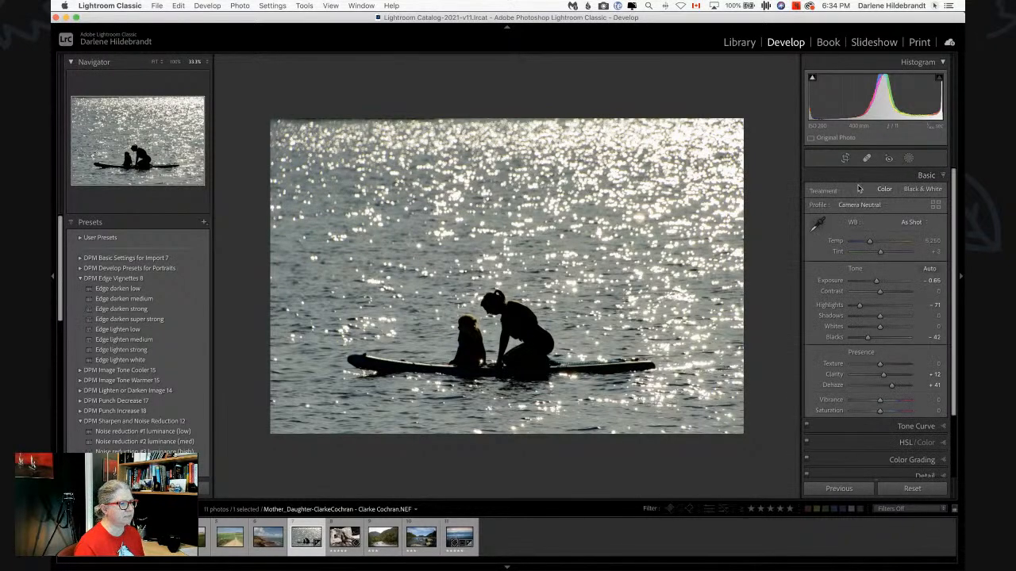
left_click(909, 158)
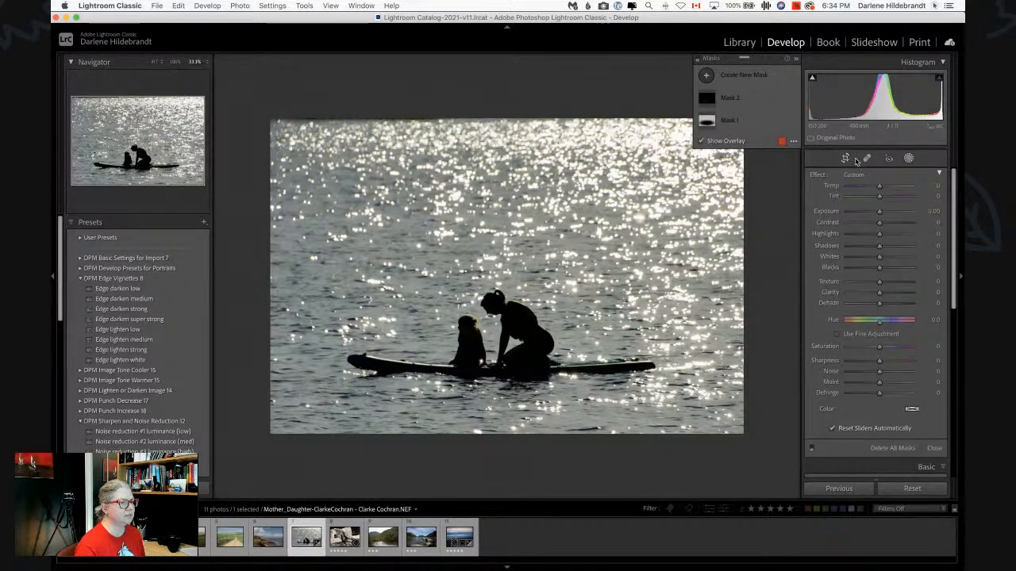
Delete the whole of Mask 2, keeping Mask 1
left_click(746, 105)
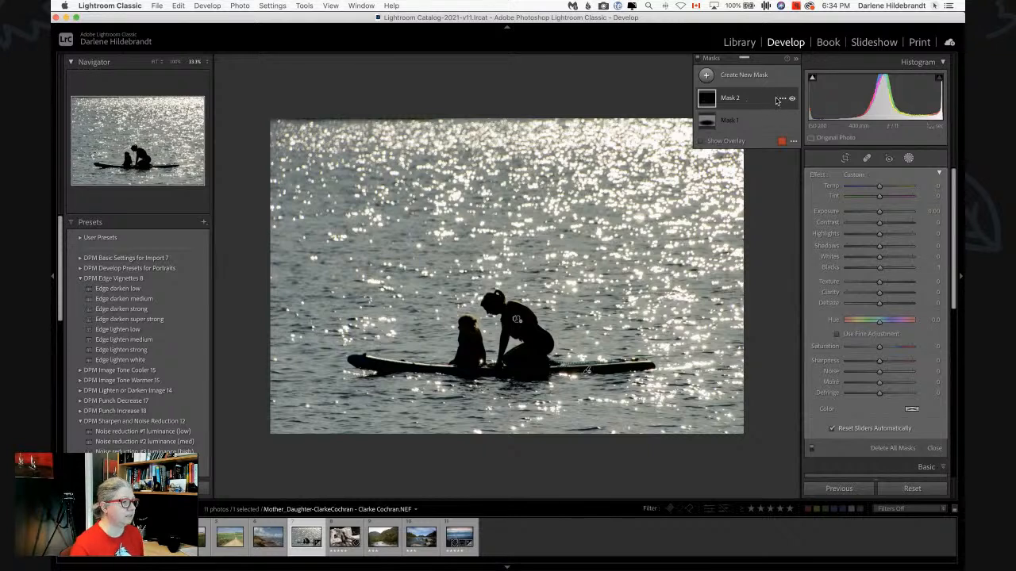
left_click(769, 99)
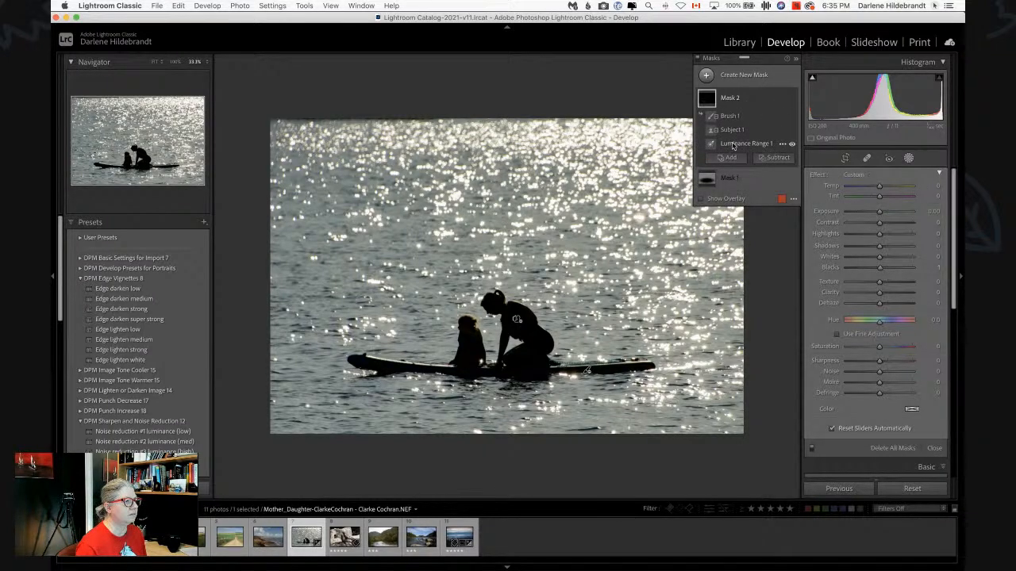
left_click(782, 100)
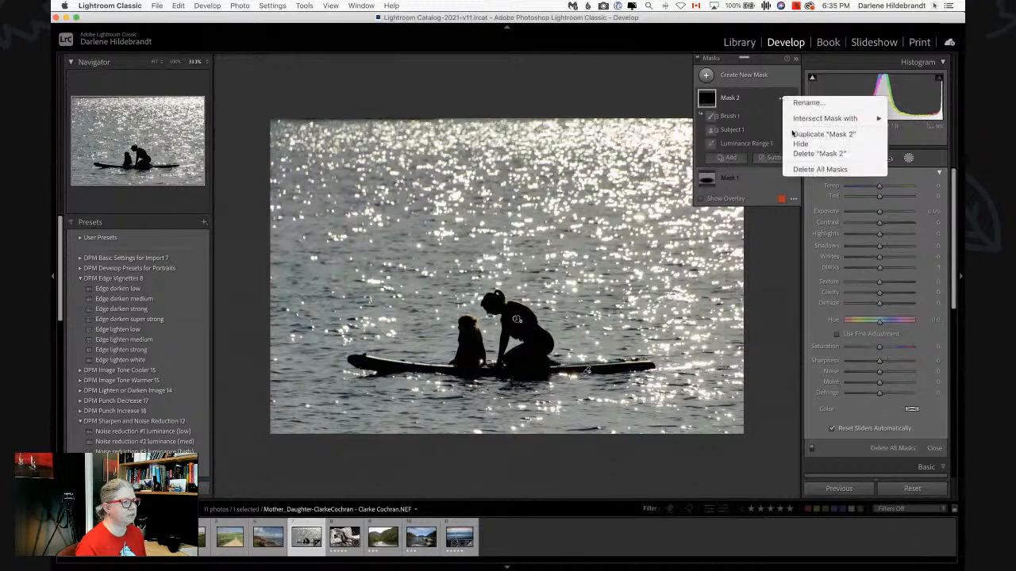
left_click(790, 153)
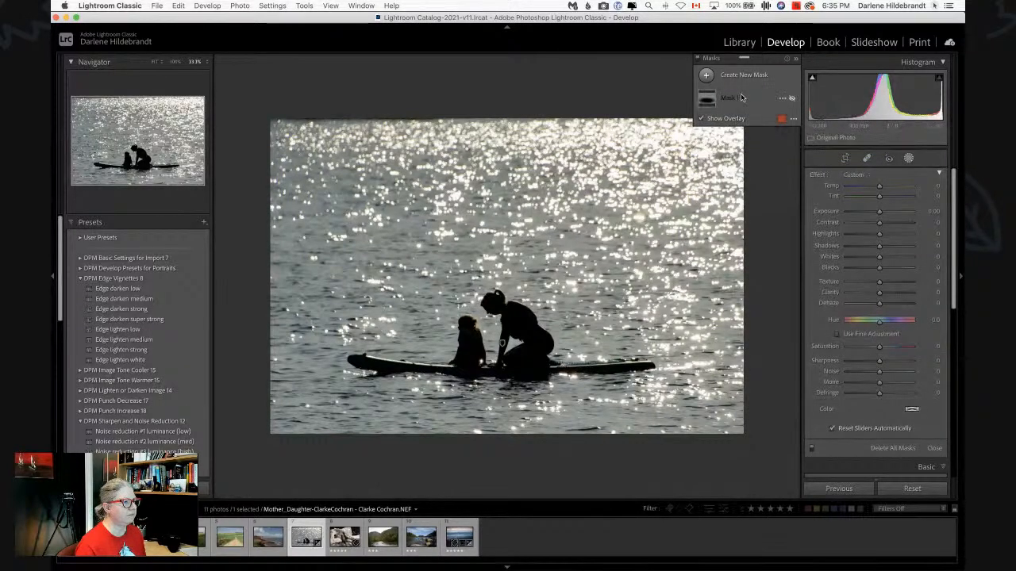
Create a new Select Subject mask and set its Exposure to 1.18, Shadows to 28 and Whites to 52
left_click(706, 75)
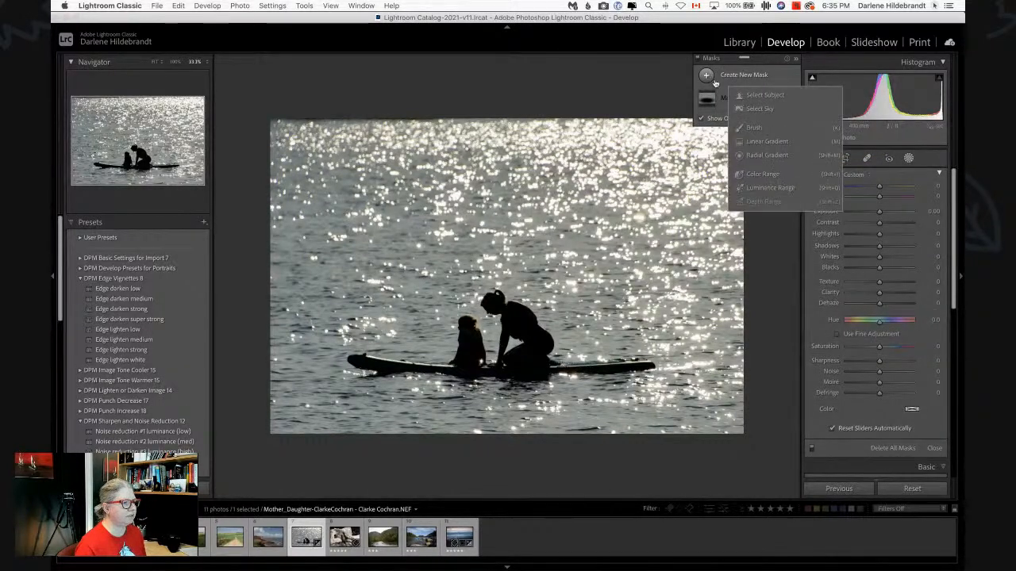
left_click(754, 96)
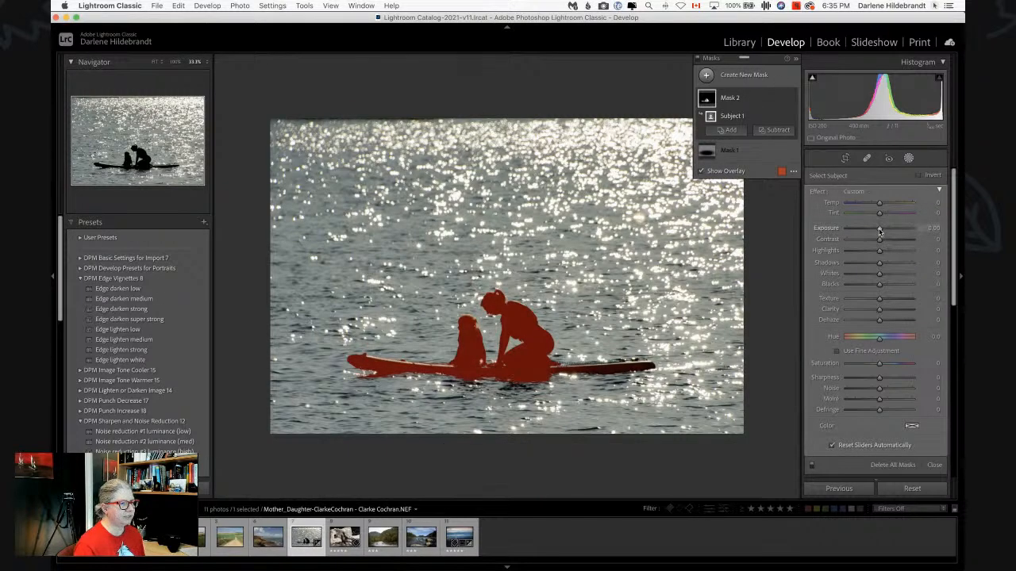
mouse_move(879, 228)
left_mouse_down()
mouse_move(916, 231)
mouse_move(879, 231)
left_mouse_up()
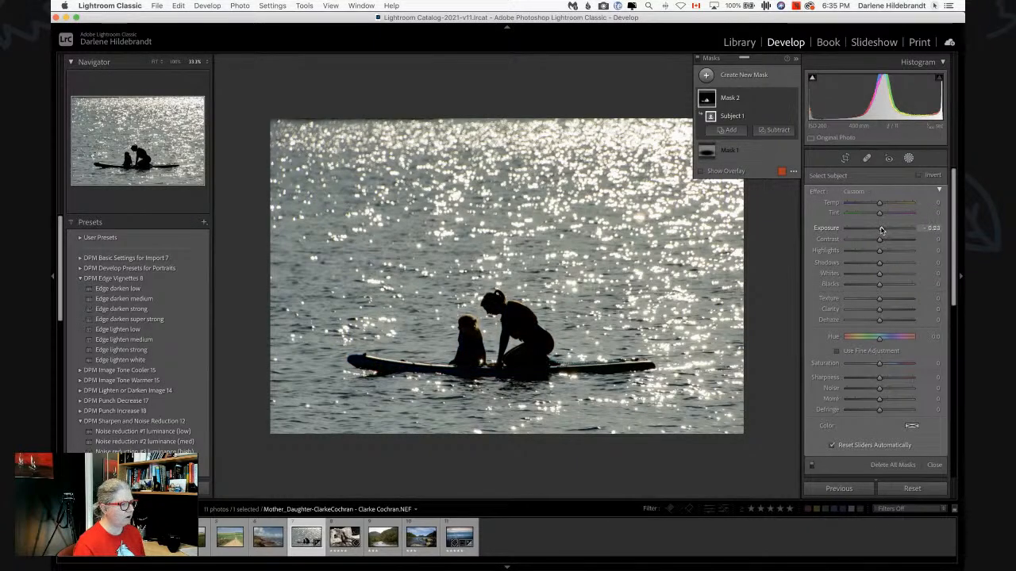
key("super+equal")
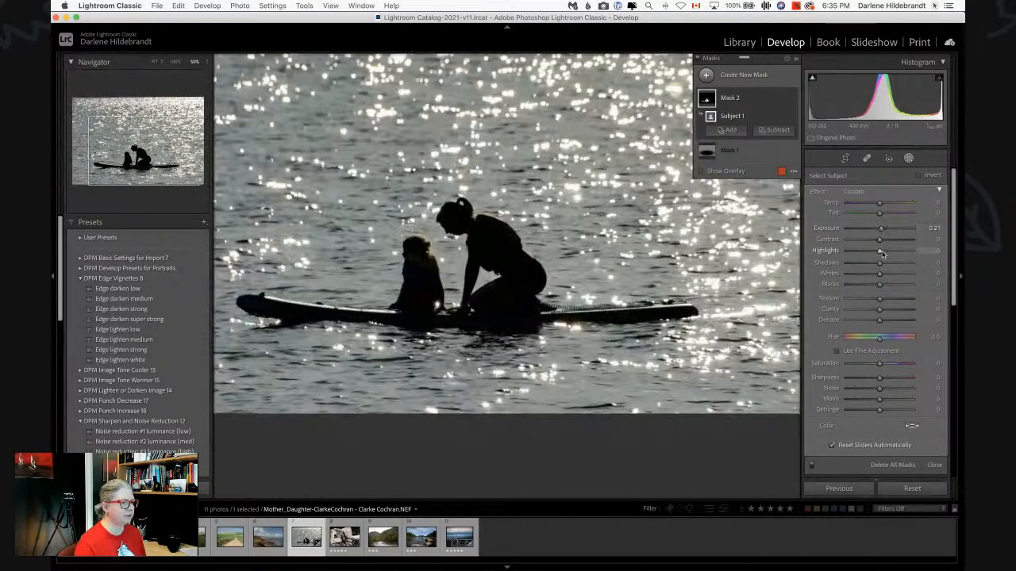
left_click_drag(883, 275, 897, 275)
left_click_drag(879, 228, 889, 263)
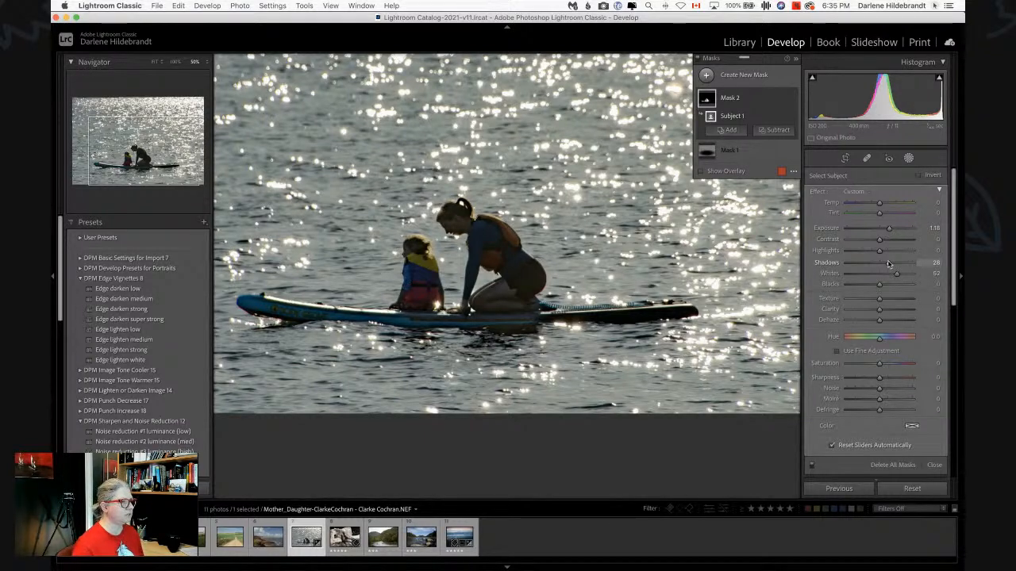
Add a Brush component to the subject mask, paint the dark rear of the board into it, and close masking
left_click(728, 130)
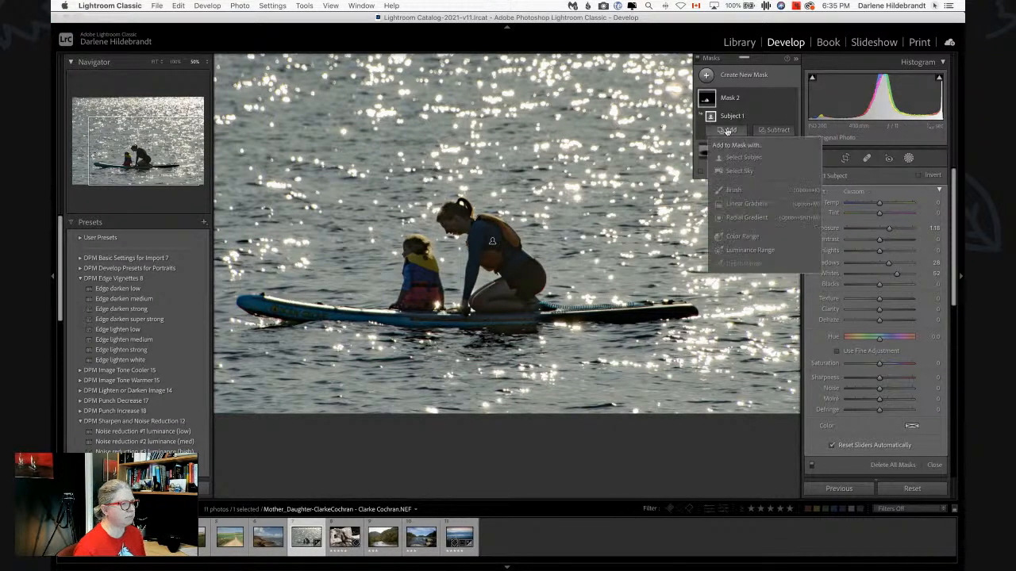
left_click(738, 190)
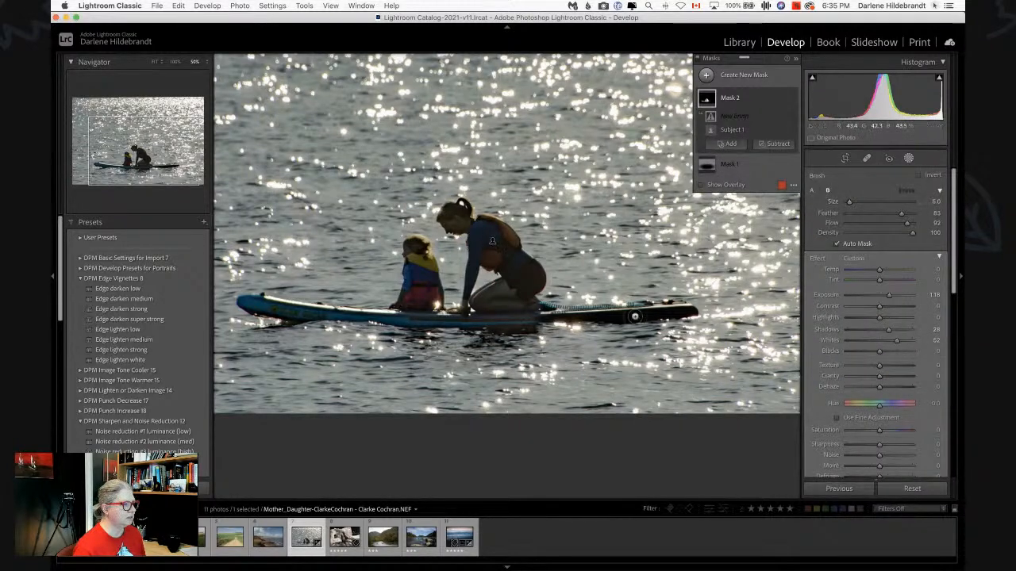
mouse_move(594, 317)
left_mouse_down()
mouse_move(680, 311)
mouse_move(508, 318)
left_mouse_up()
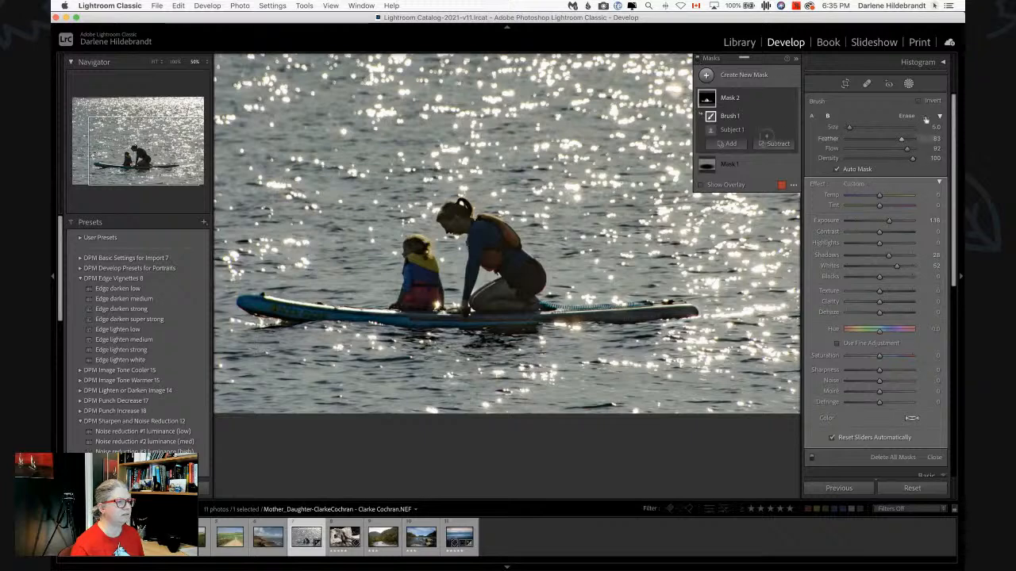
left_click(909, 84)
left_click(917, 63)
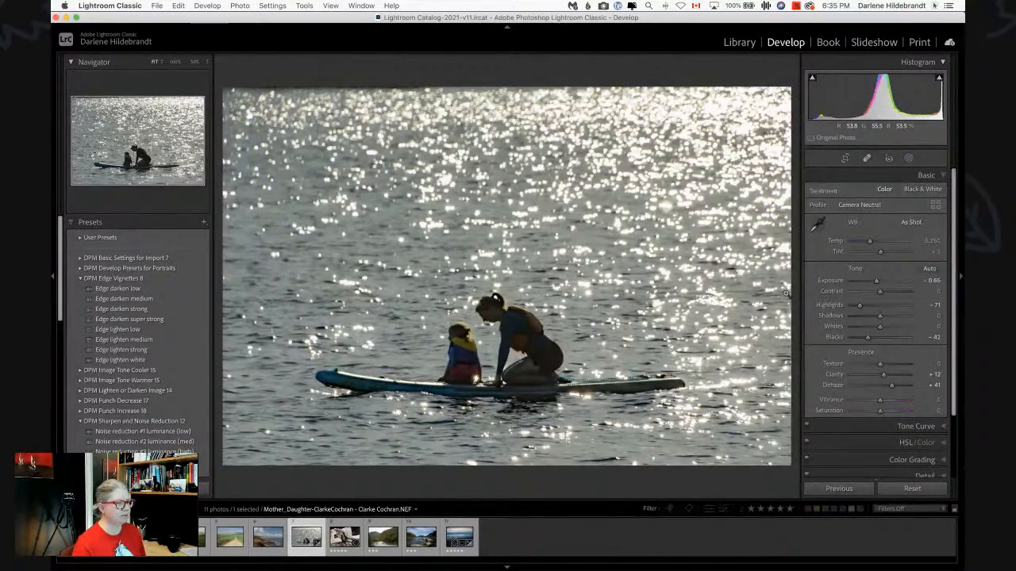
Compare the edit with the original, set Highlights to -69 and Whites to 54, and hide Mask 2
left_click_drag(879, 326, 891, 304)
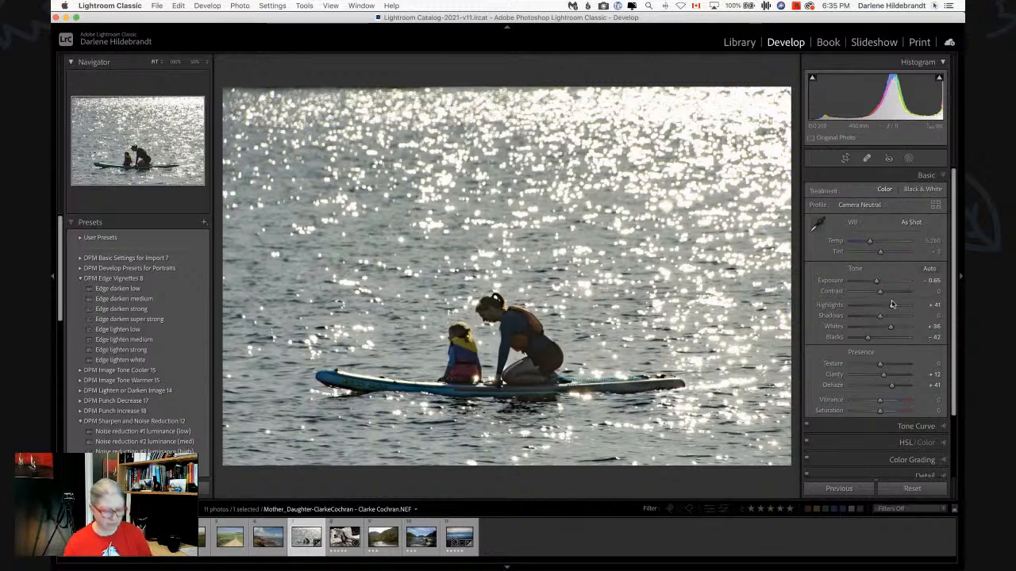
key("backslash")
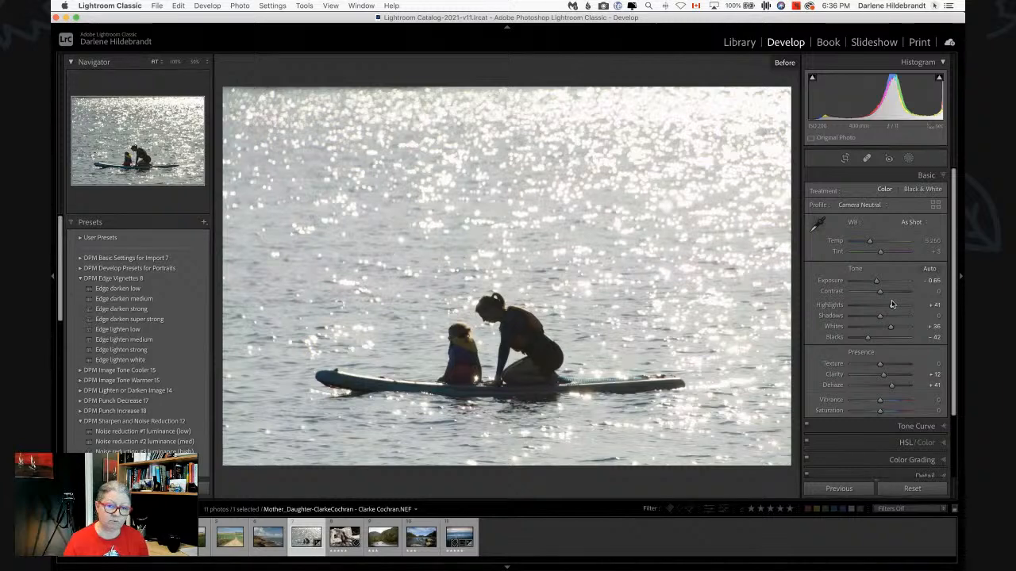
key("backslash")
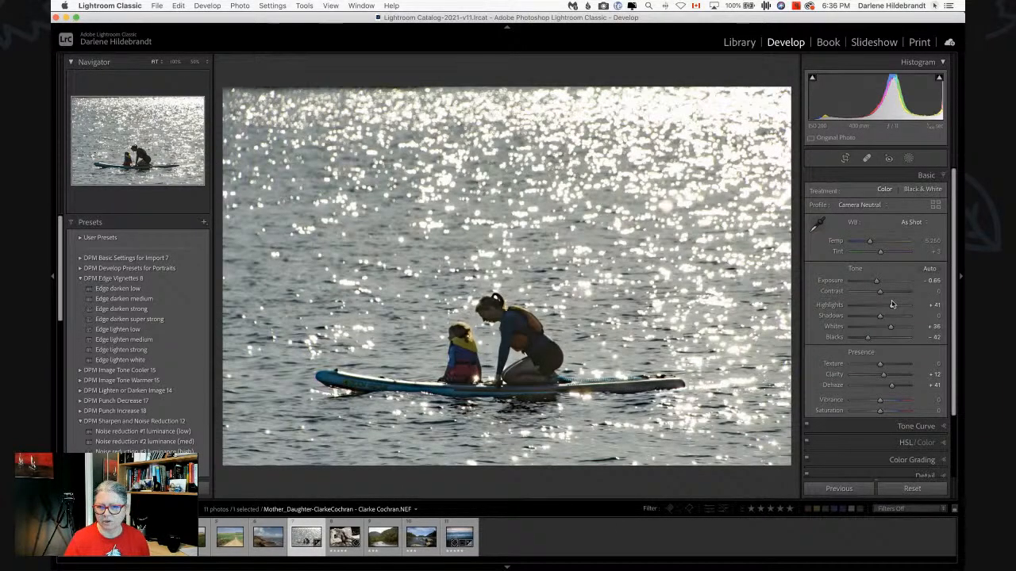
left_click_drag(891, 304, 896, 328)
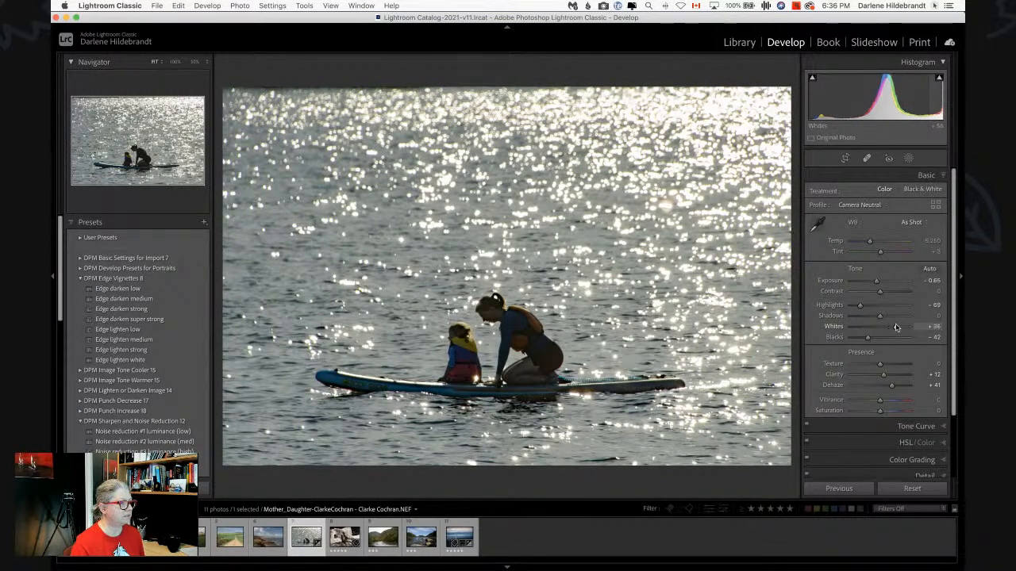
left_click(909, 158)
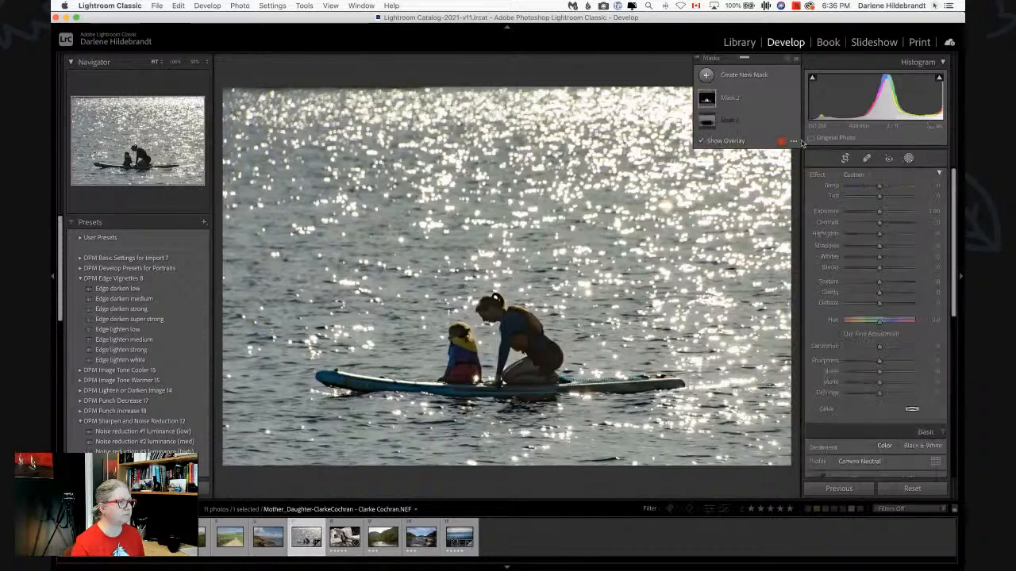
left_click(909, 158)
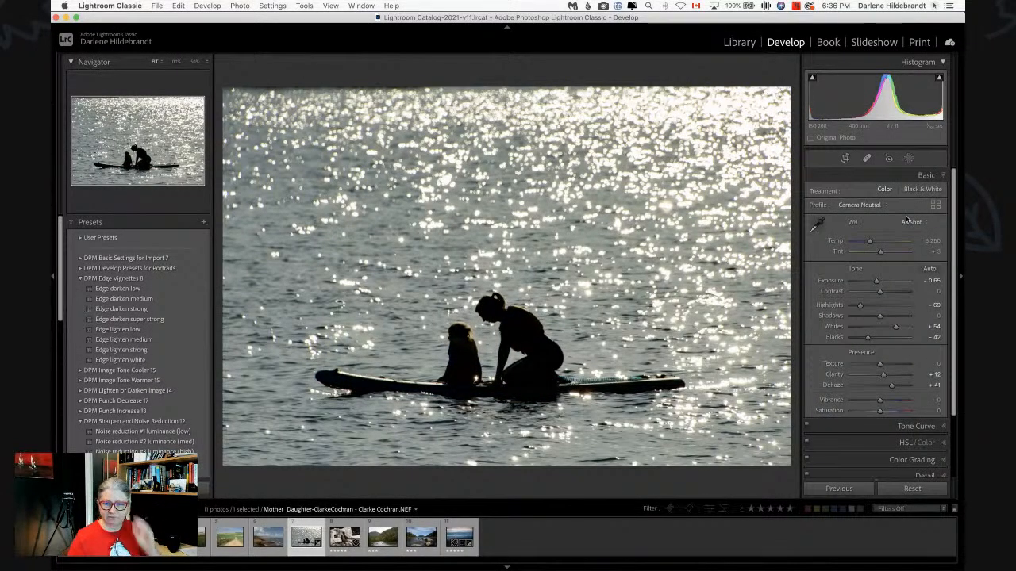
Crop the photo with an unlocked aspect ratio, trimming water from its right side, top and bottom
key("r")
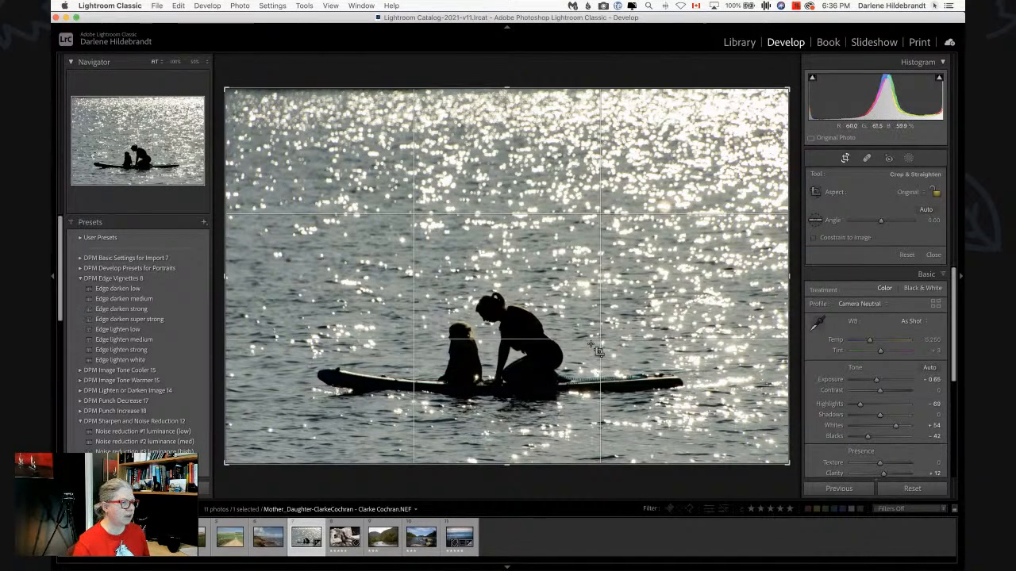
left_click_drag(791, 275, 758, 276)
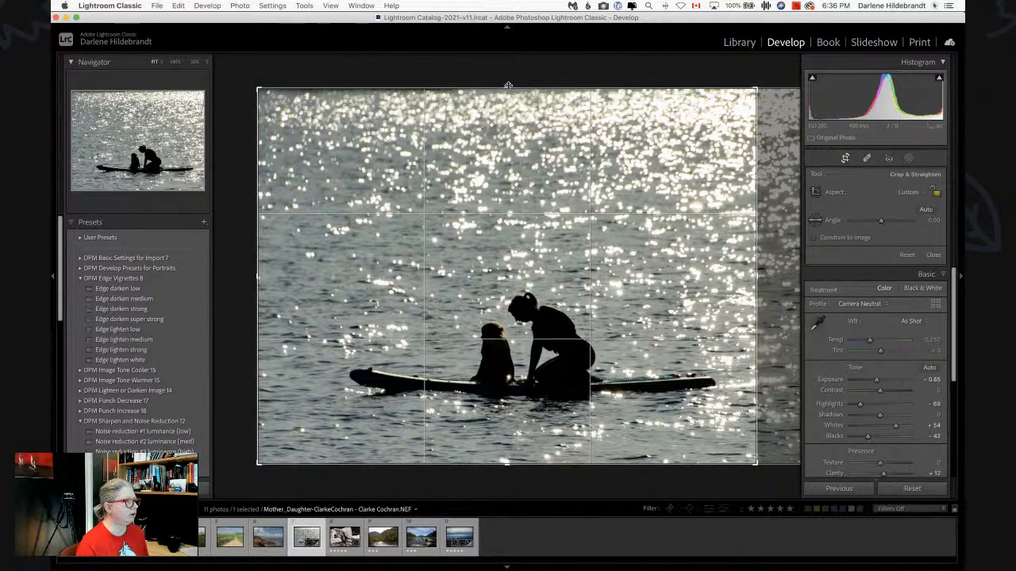
left_click_drag(508, 85, 508, 103)
left_click_drag(505, 274, 505, 286)
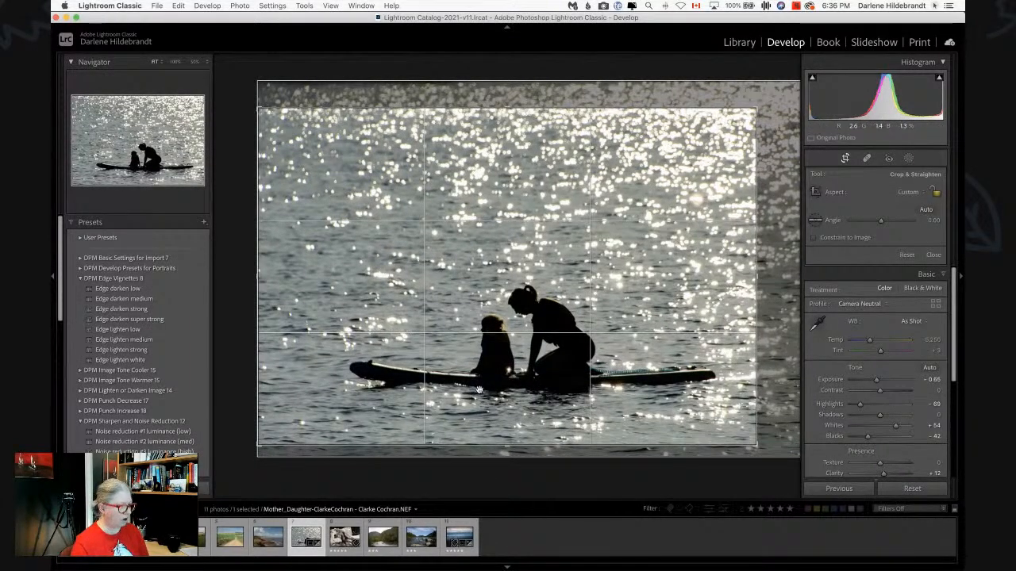
key("Return")
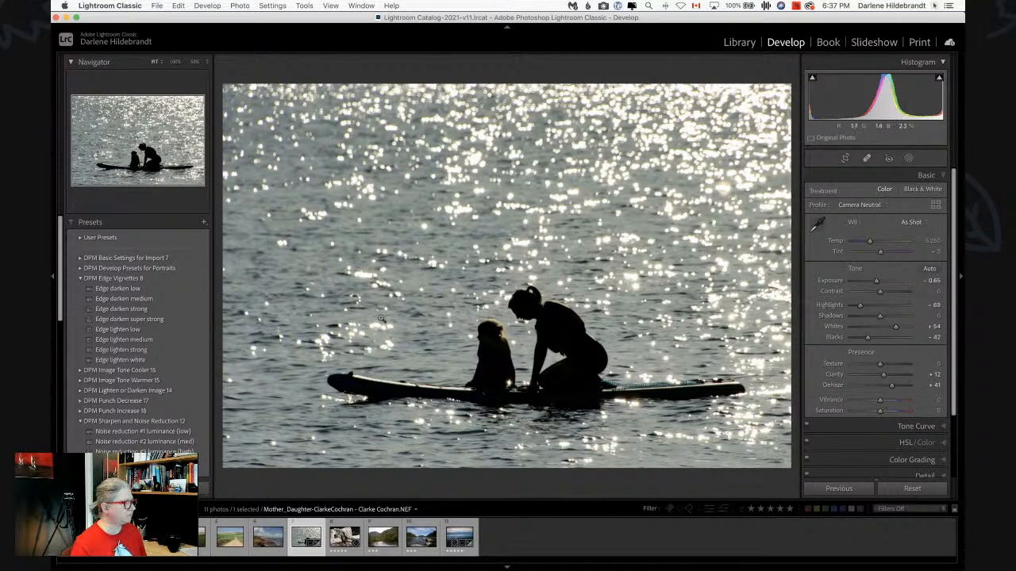
Flip the paddleboard photo horizontally and create a virtual copy of the flipped version
left_click(238, 5)
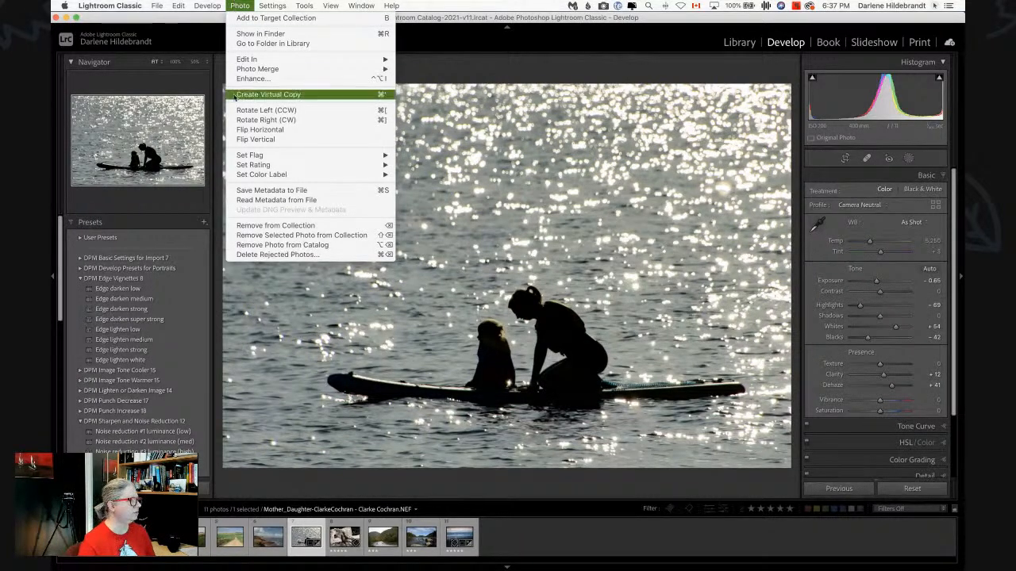
left_click(245, 131)
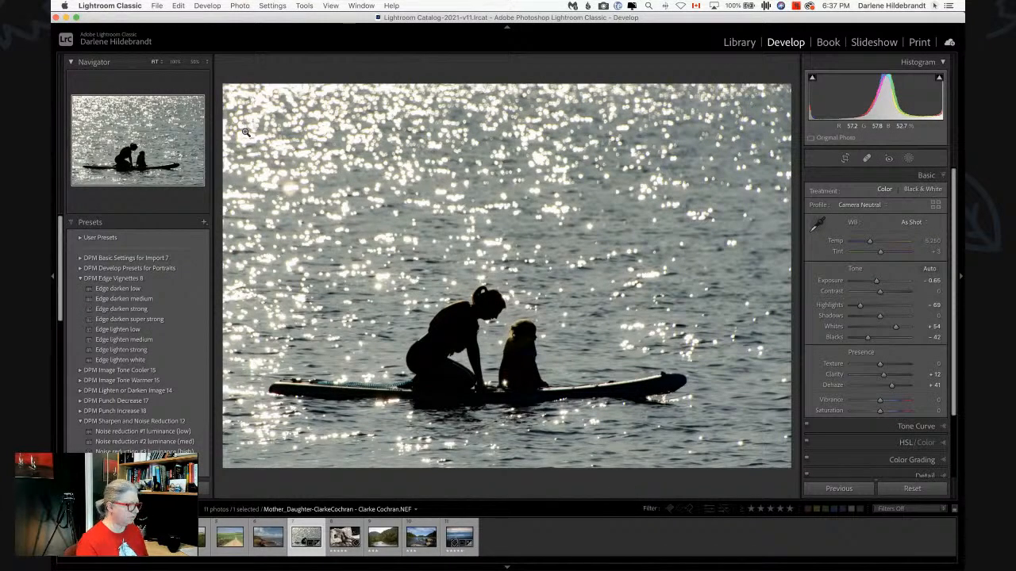
key("super+apostrophe")
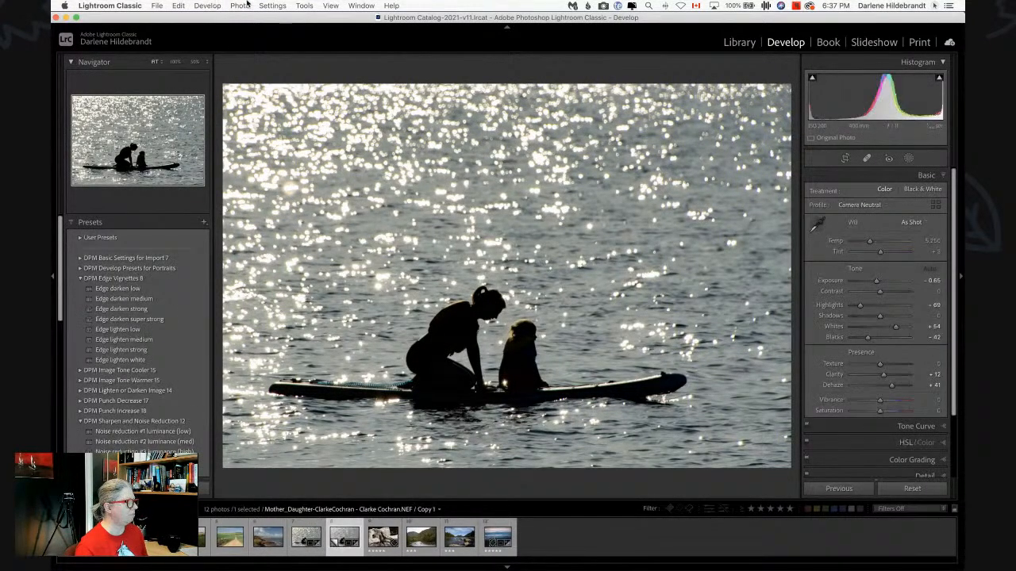
Return to the original paddleboard photo, look through its edit history, and flip it horizontally back to its first orientation
key("Left")
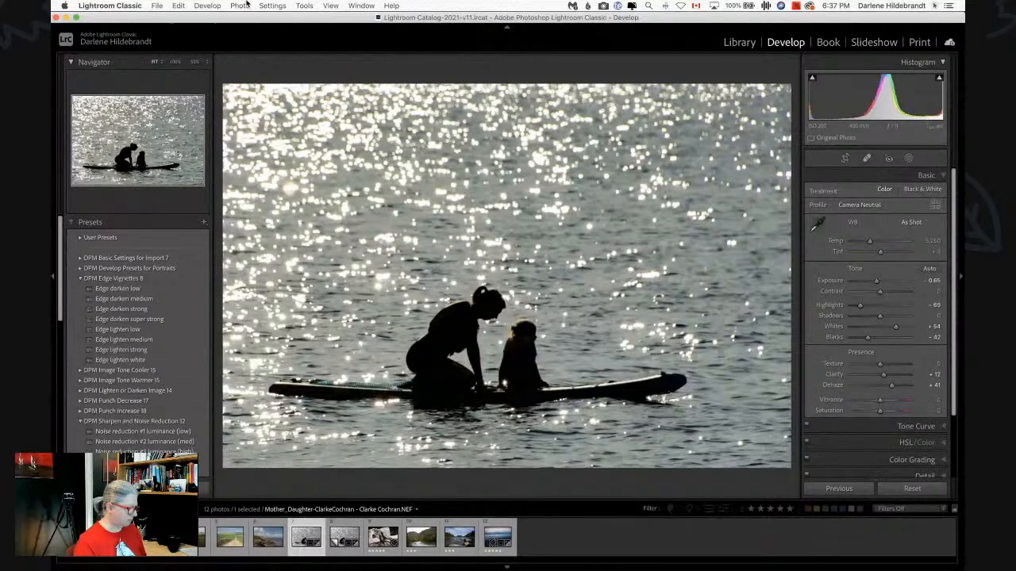
scroll(89, 238, "down", 15)
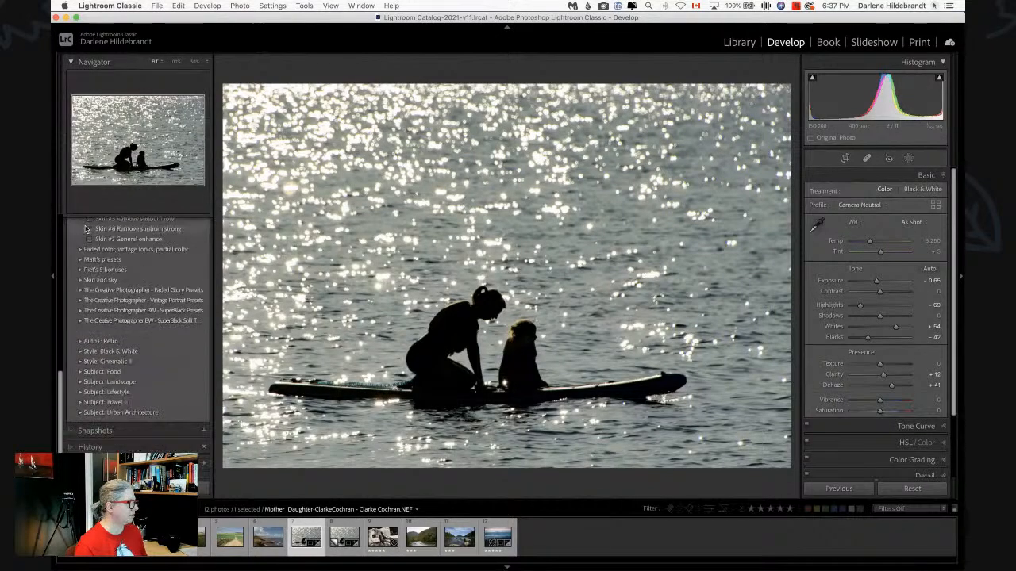
scroll(87, 342, "down", 10)
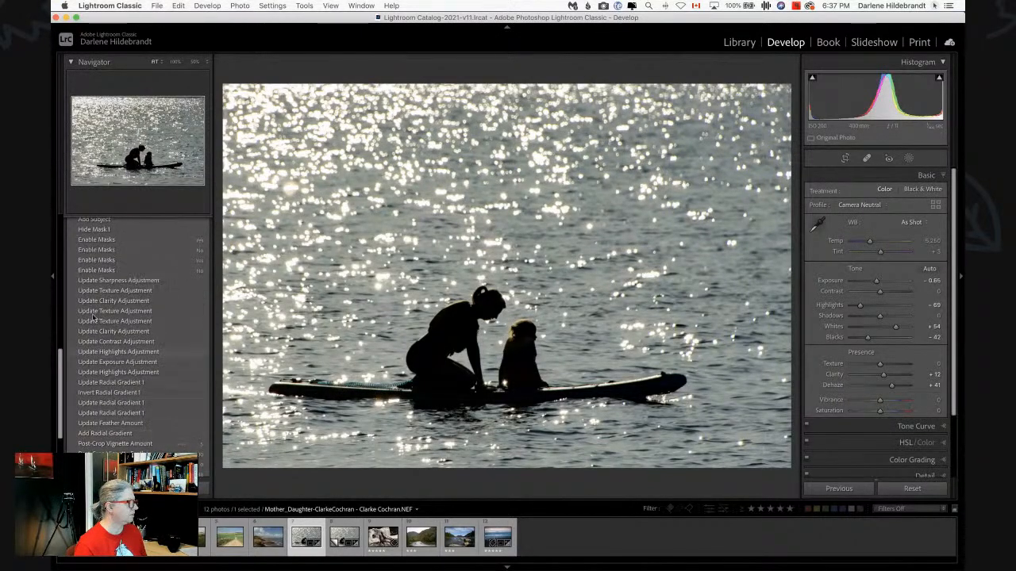
scroll(94, 298, "up", 8)
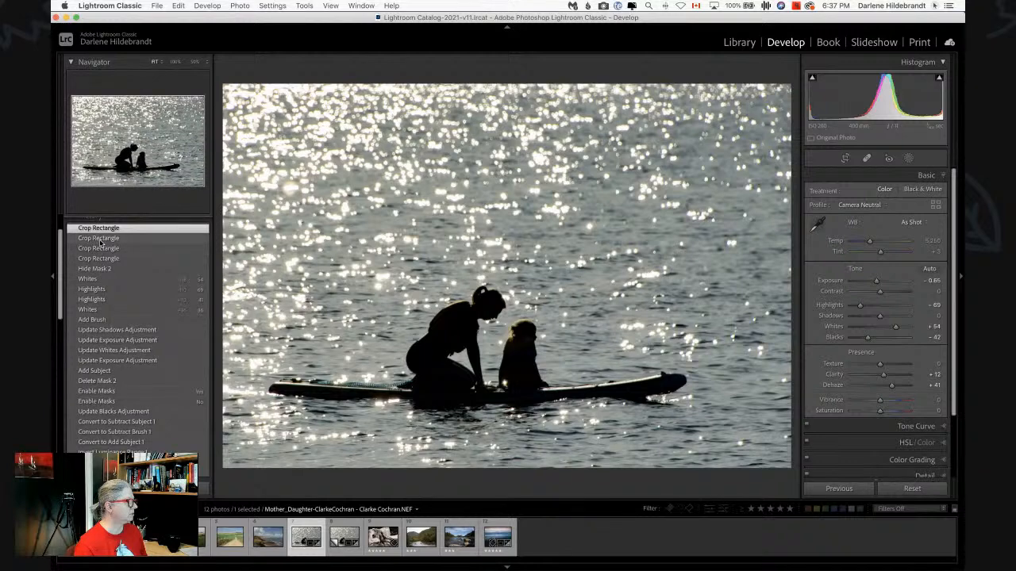
left_click(240, 5)
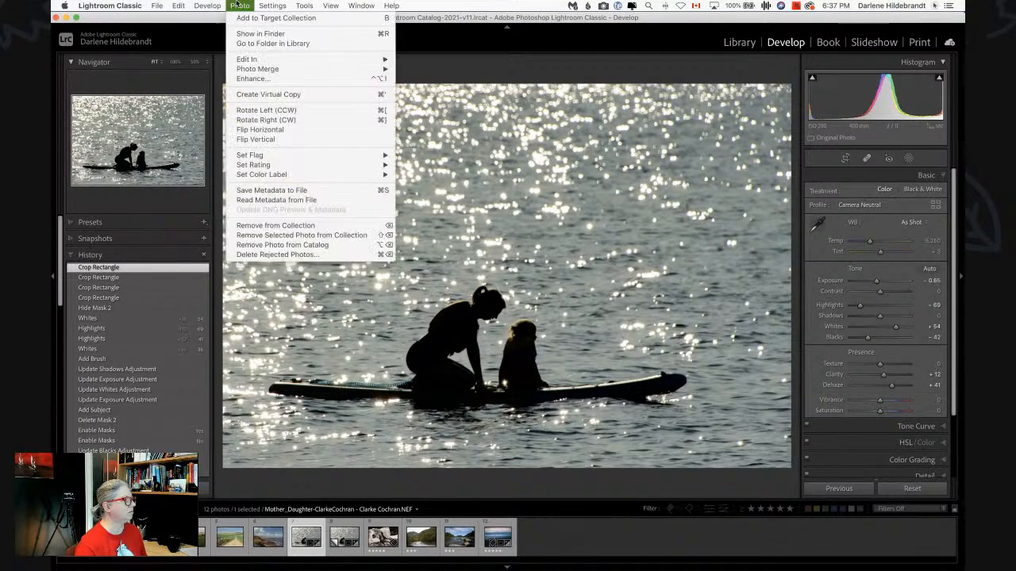
left_click(260, 130)
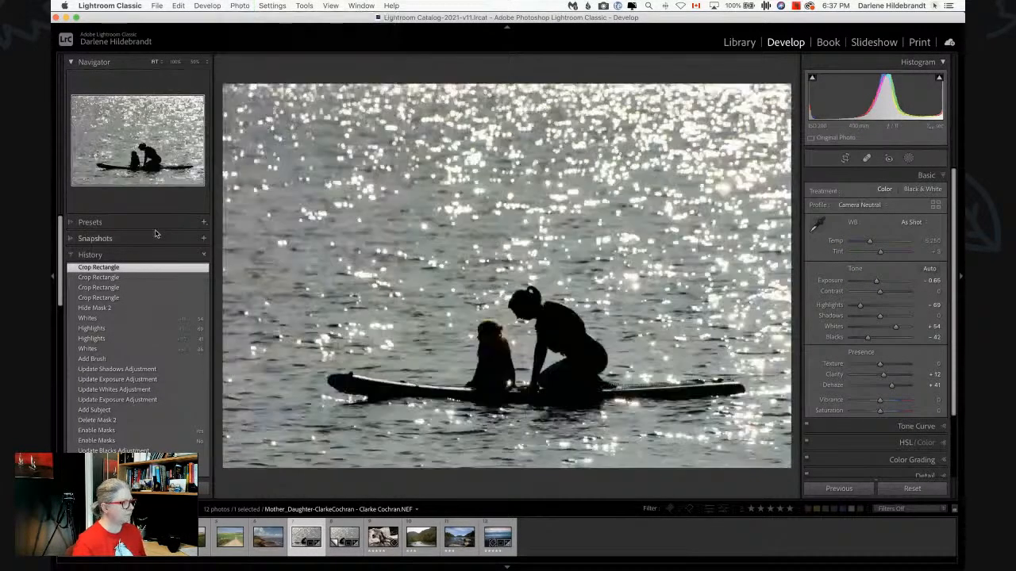
left_click(89, 224)
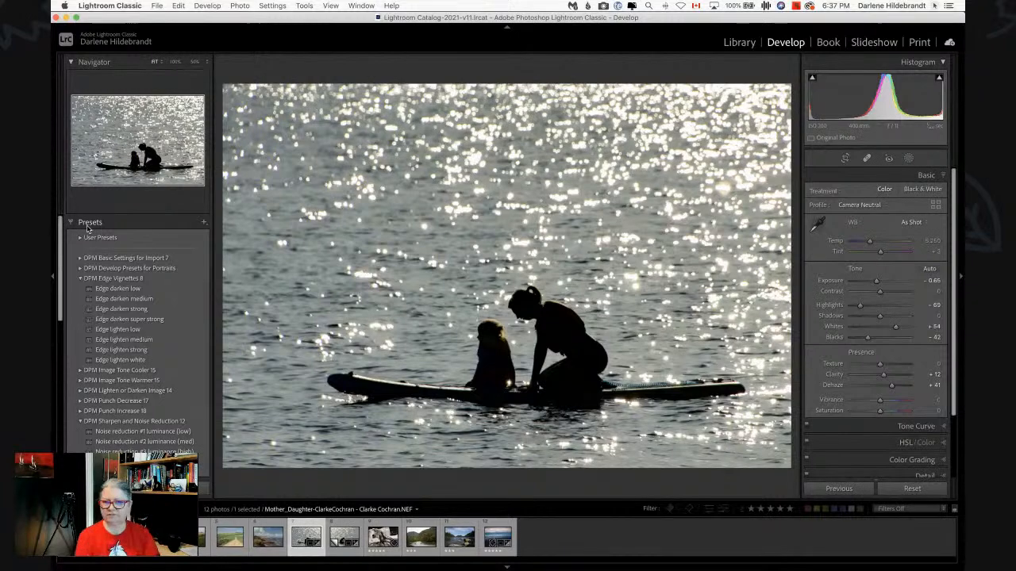
Compare the flipped virtual copy with the original photo in Lights Out view, and restore the normal interface
key("Right")
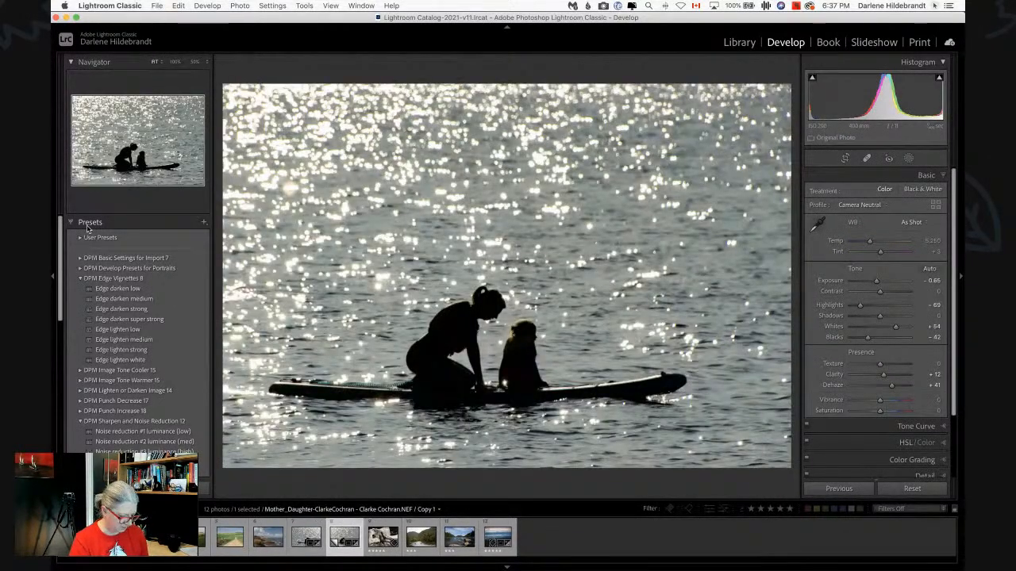
key("l")
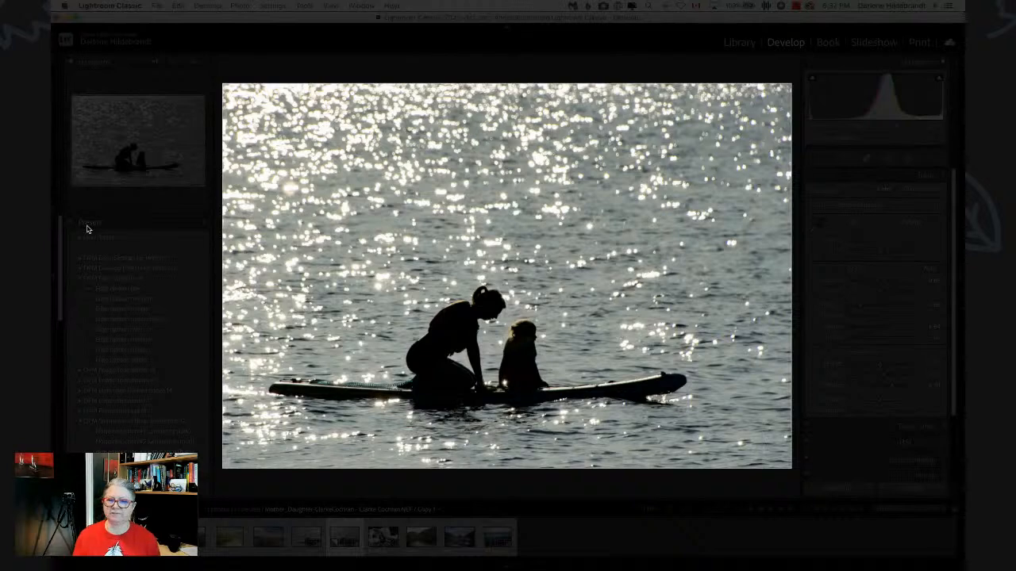
key("Left")
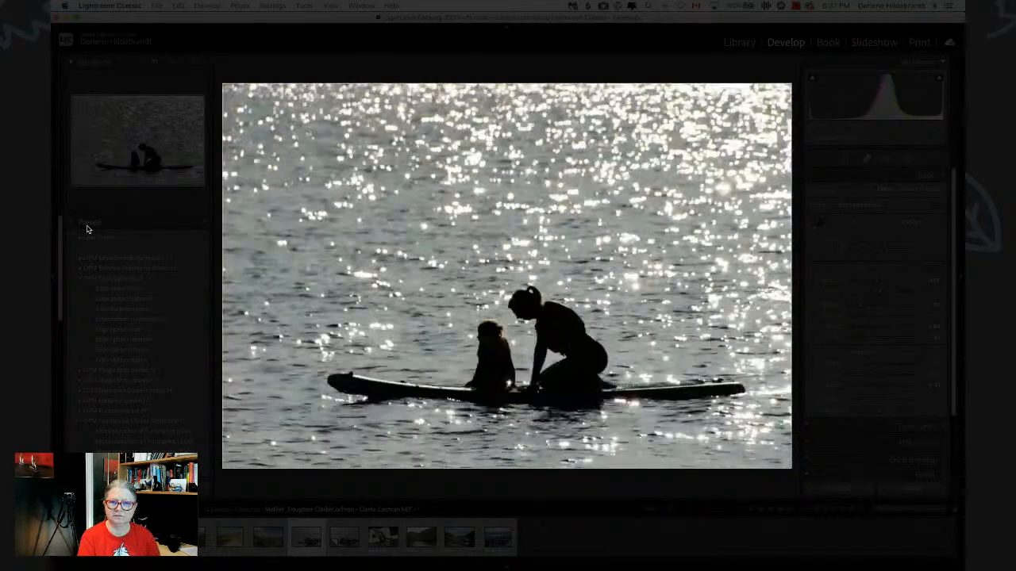
key("Right")
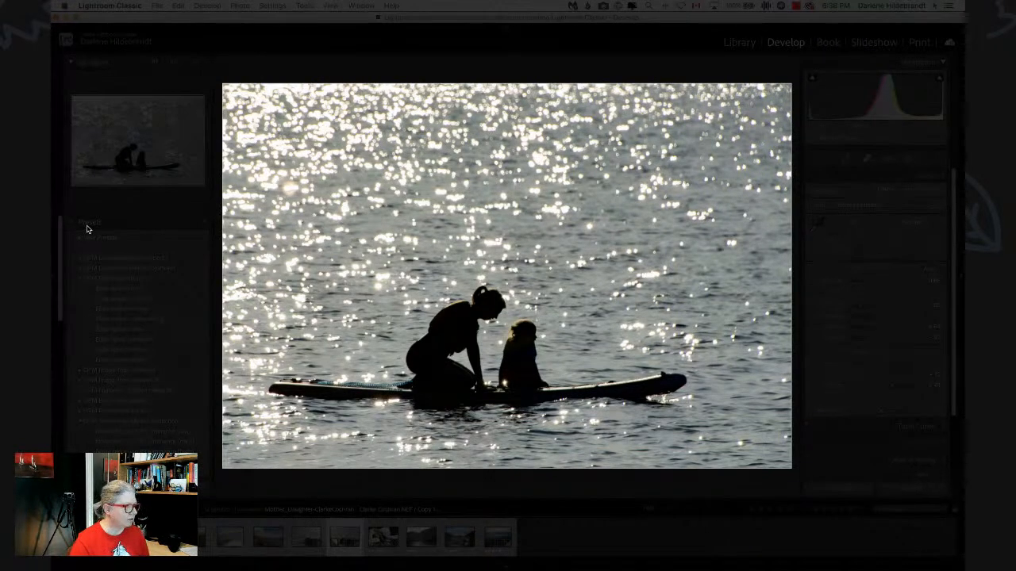
key("l")
key("l")
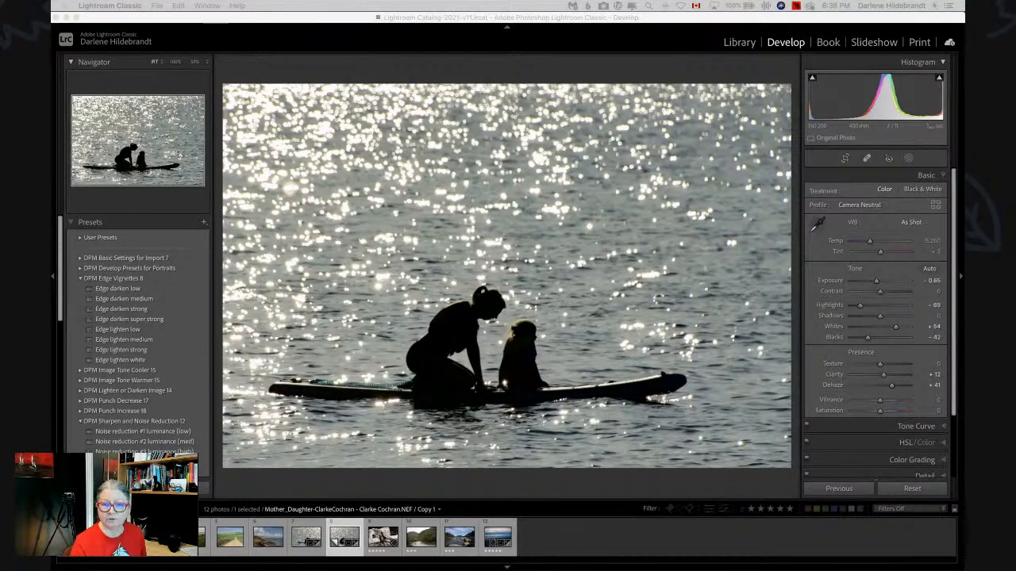
Return to the Library grid of the To edit collection and clear the photo selection
left_click(694, 72)
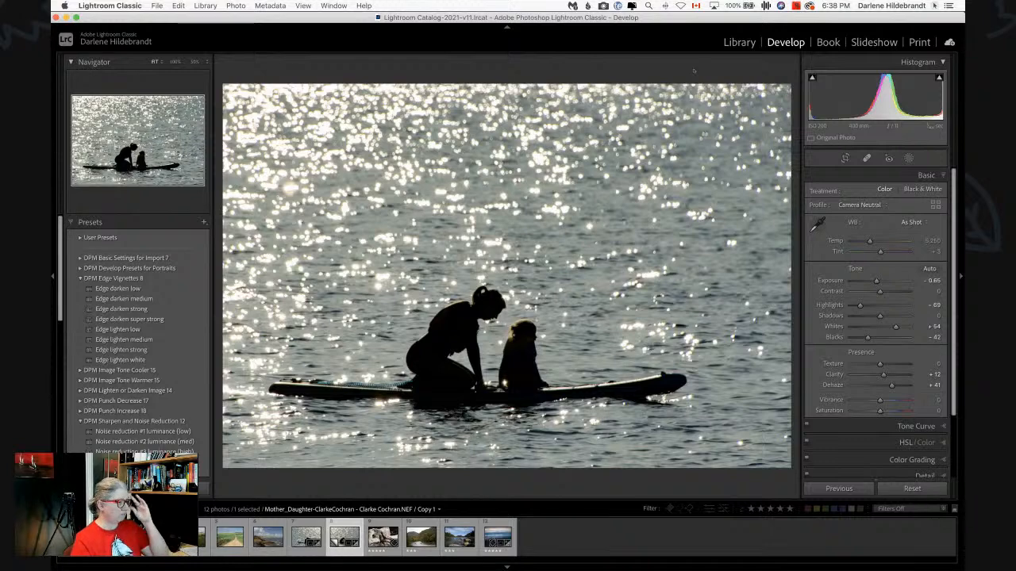
key("g")
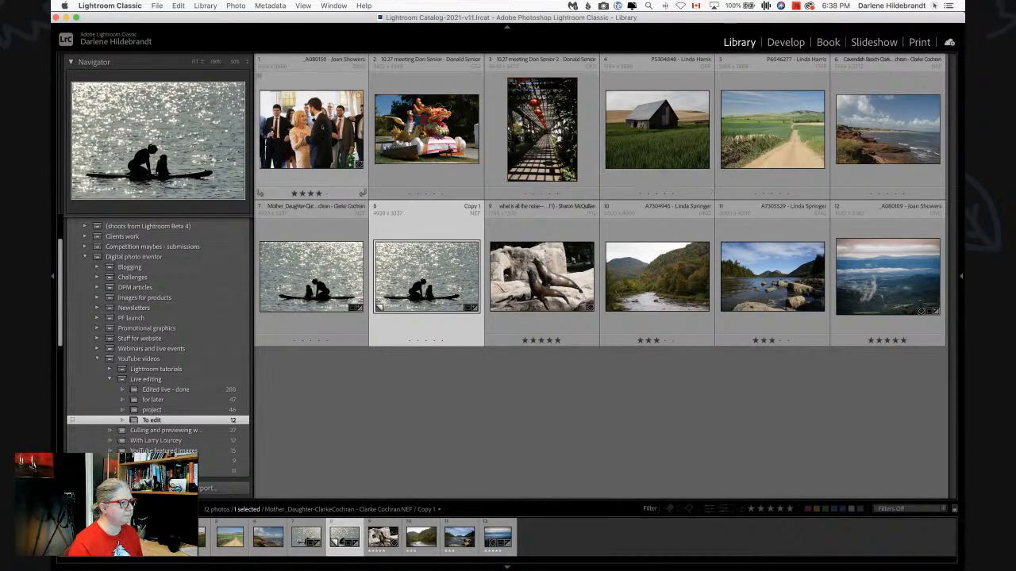
left_click(645, 411)
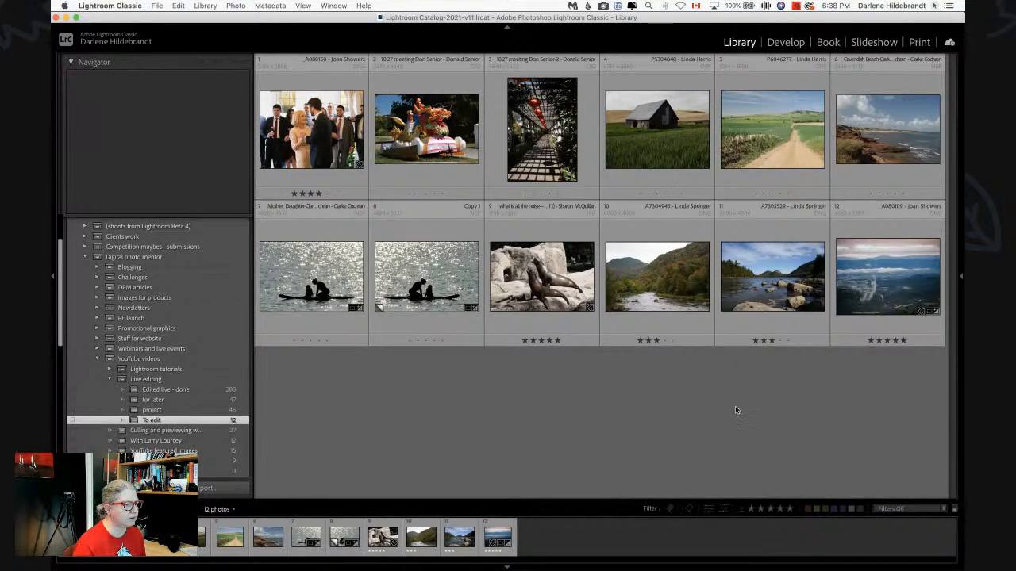
Compare the autumn river and rocky lake photos in large single view, and open the lake photo in Develop
left_click(733, 298)
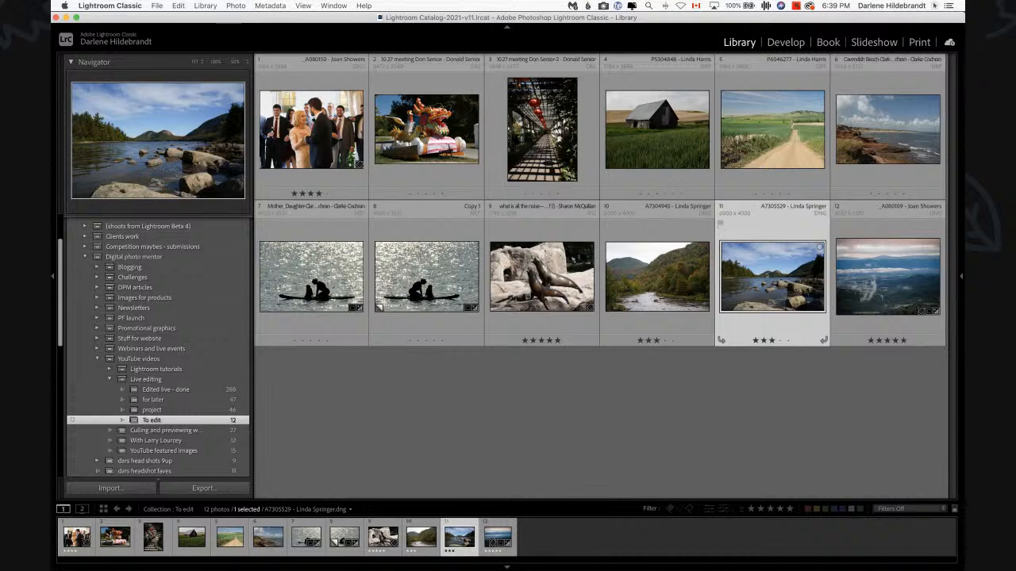
double_click(647, 272)
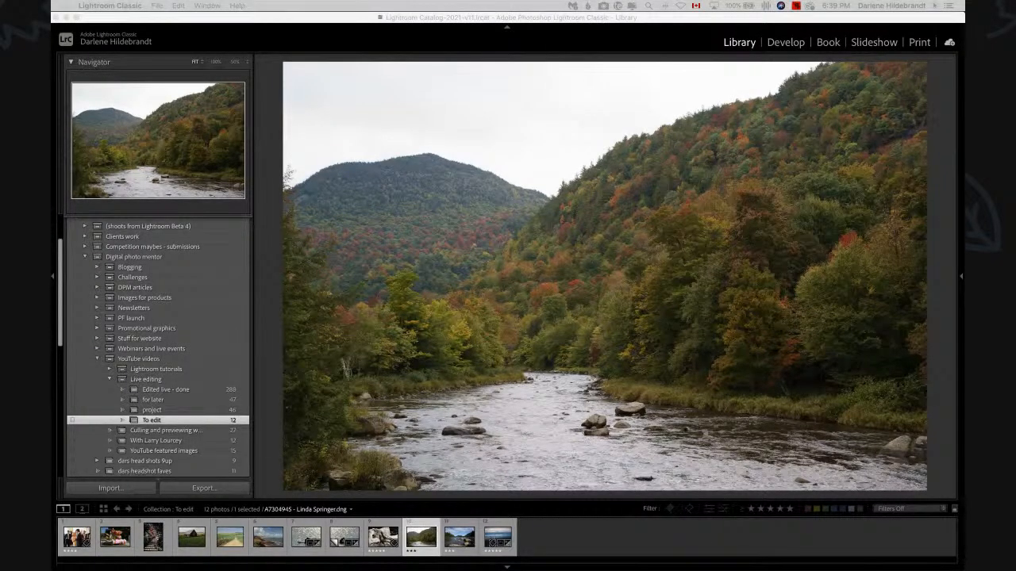
left_click(938, 121)
key("Right")
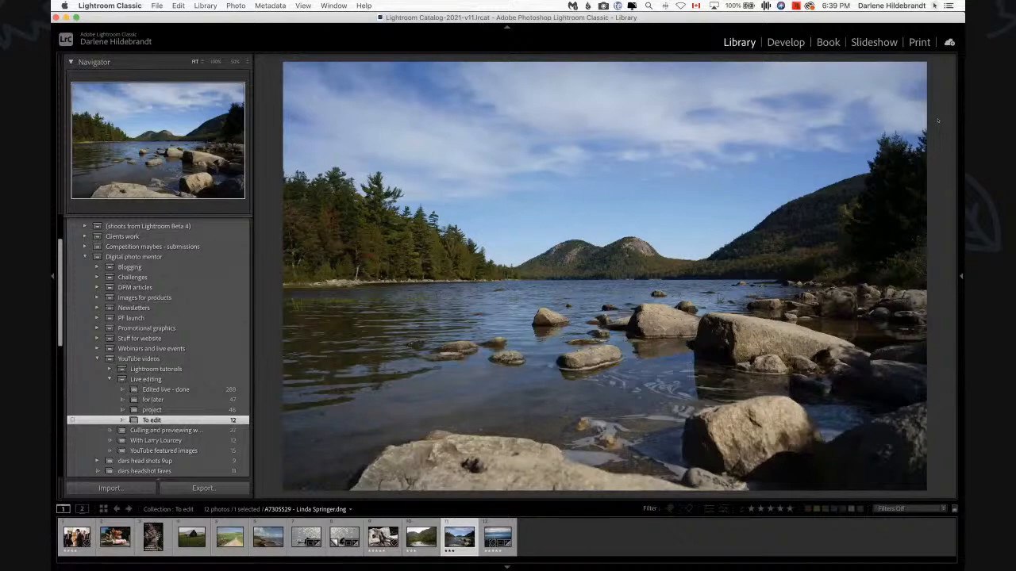
key("Left")
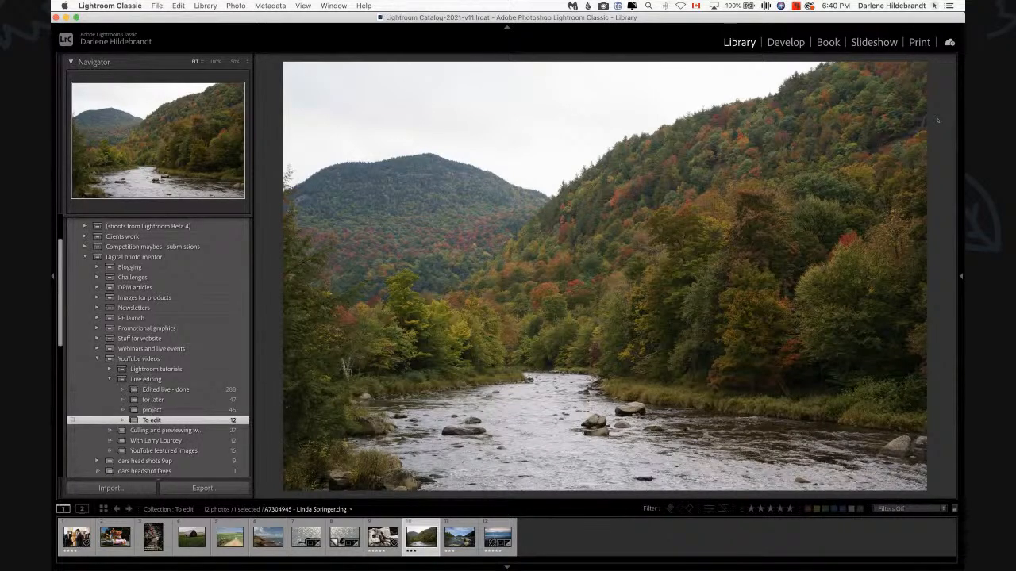
key("Right")
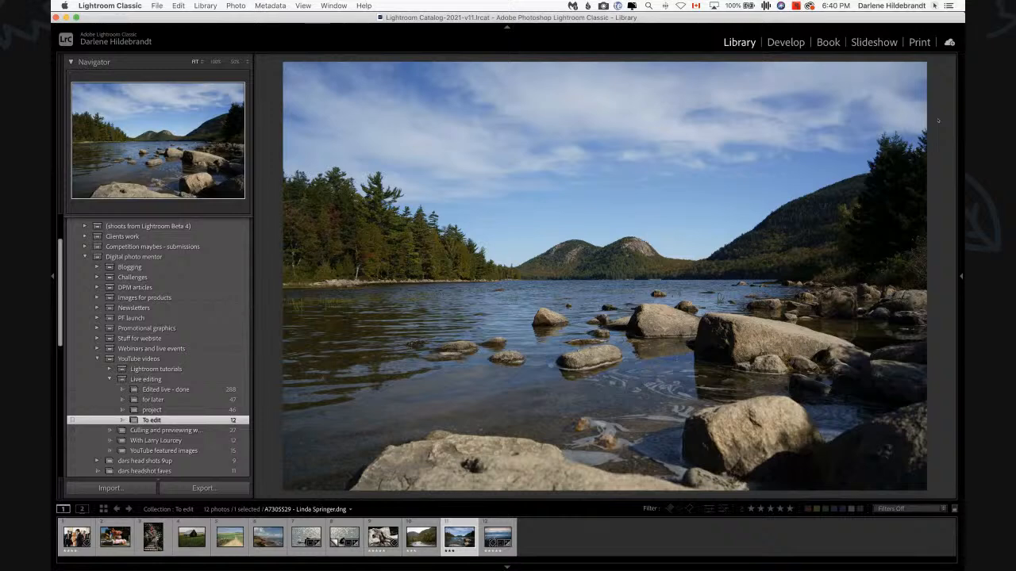
key("d")
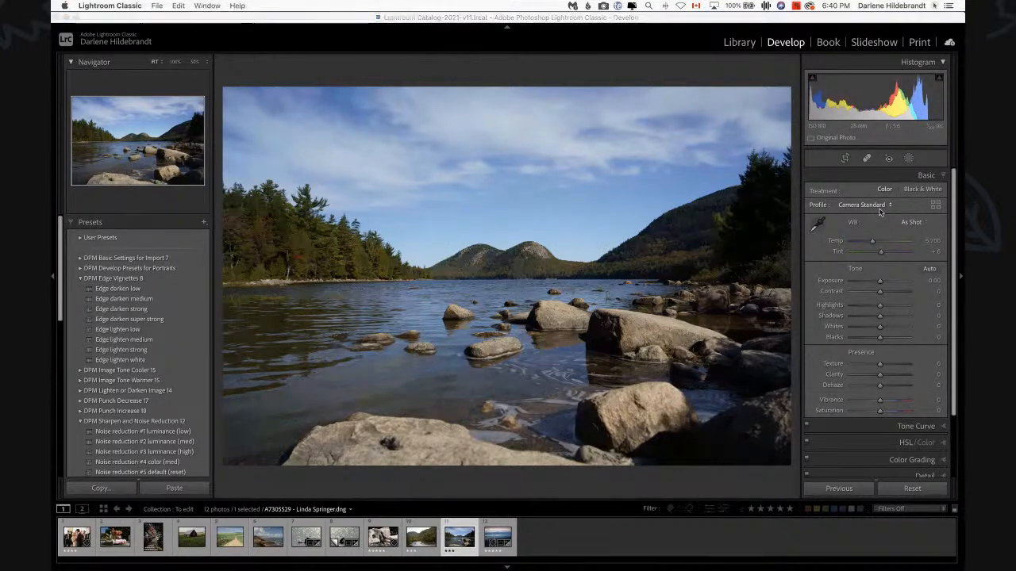
left_click(485, 199)
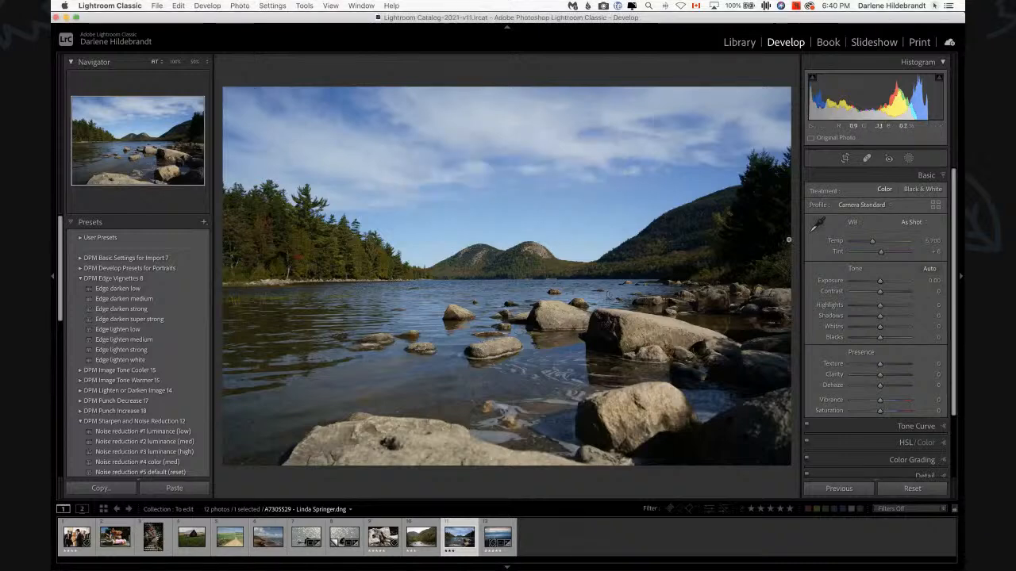
Preview the Camera Matching profiles on the lake photo, including Landscape, Light and Standard, and apply Camera Neutral
left_click(936, 205)
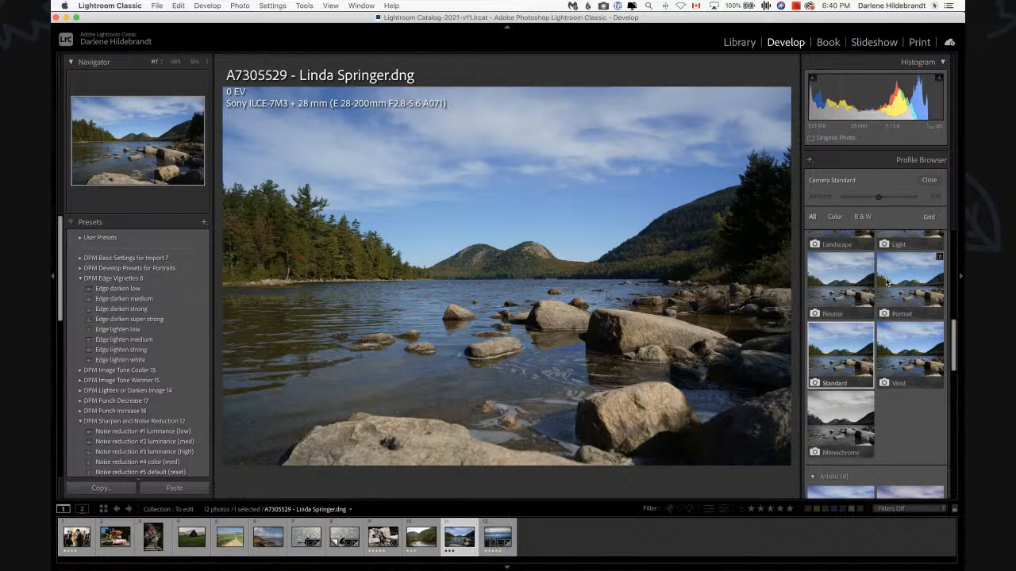
scroll(888, 282, "up", 3)
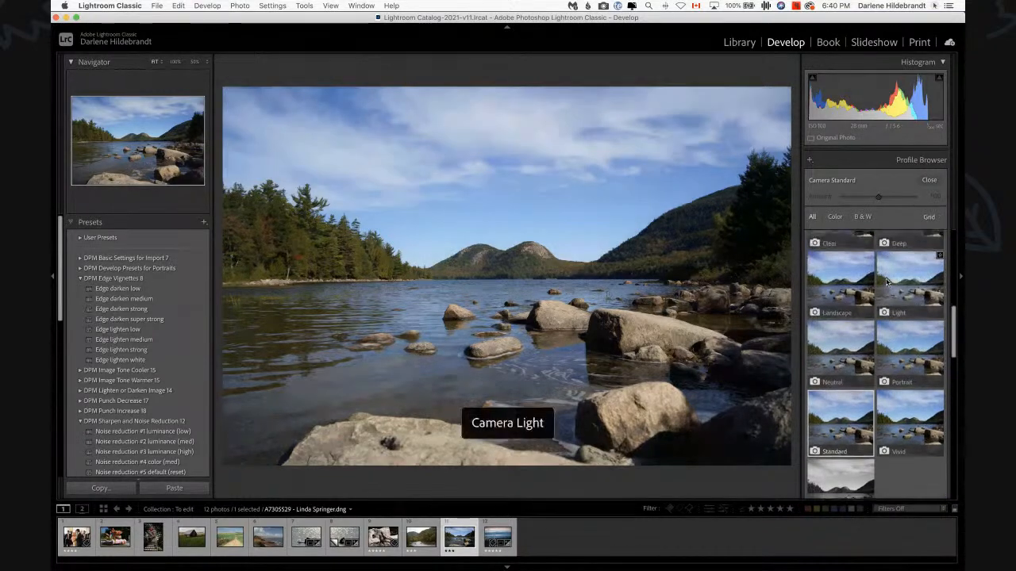
scroll(888, 282, "up", 2)
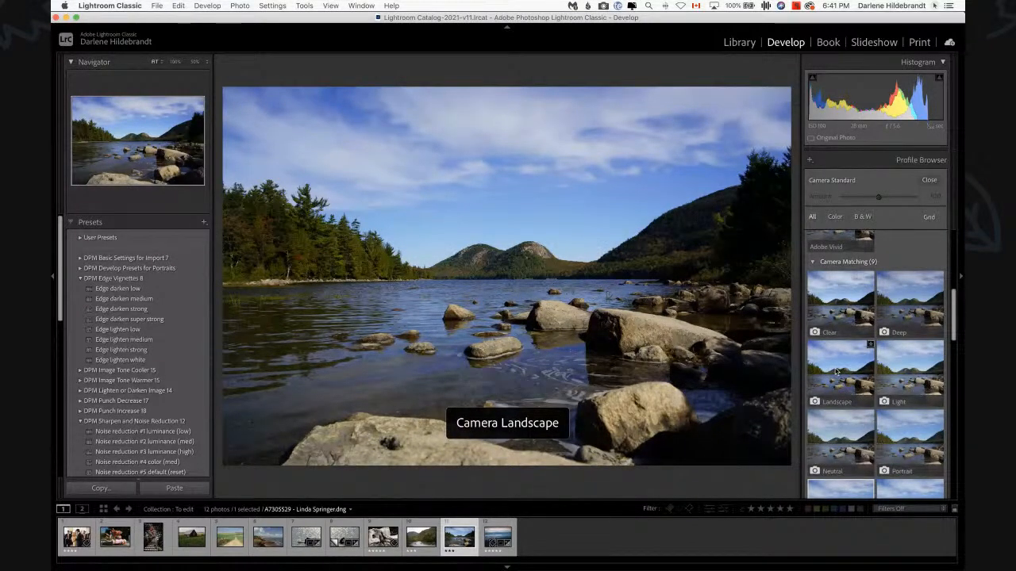
scroll(835, 371, "down", 2)
scroll(835, 371, "down", 1)
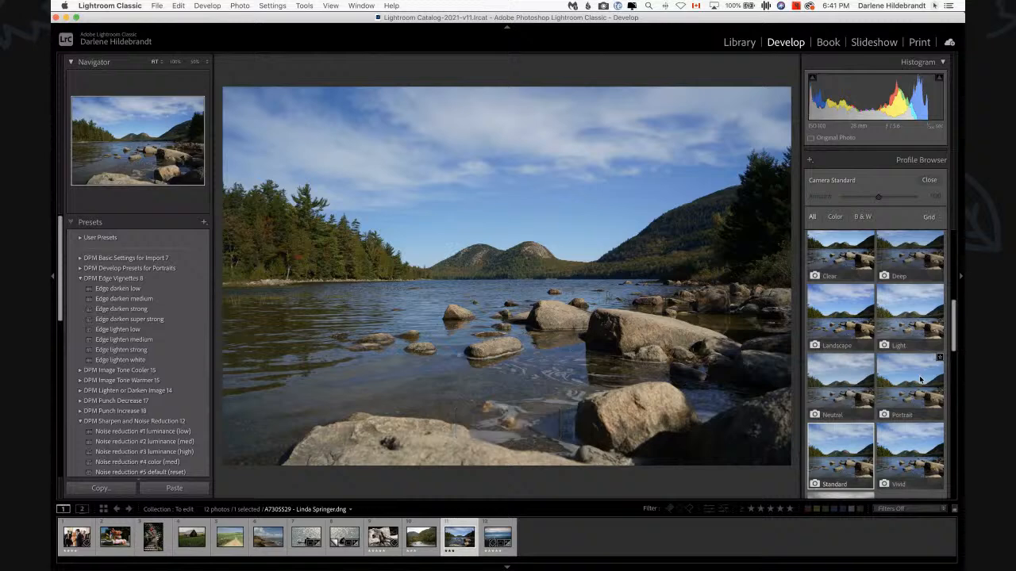
scroll(920, 379, "down", 1)
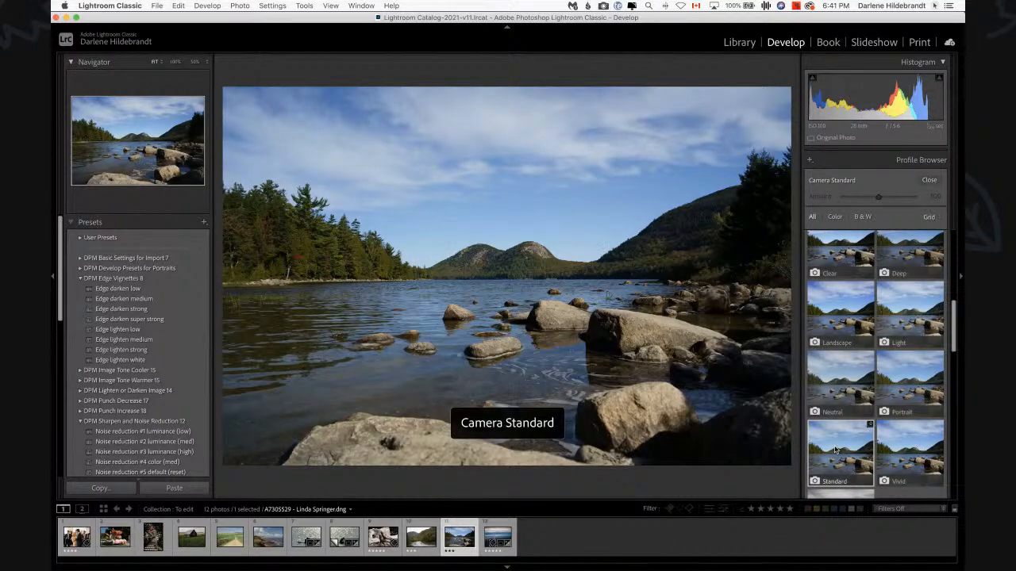
scroll(835, 450, "down", 2)
scroll(835, 450, "up", 1)
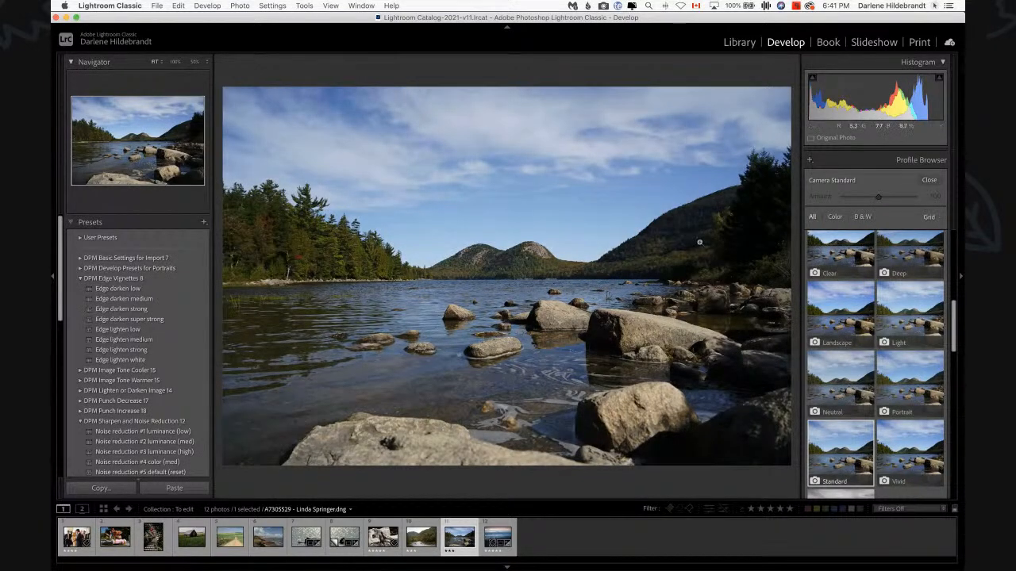
left_click(841, 386)
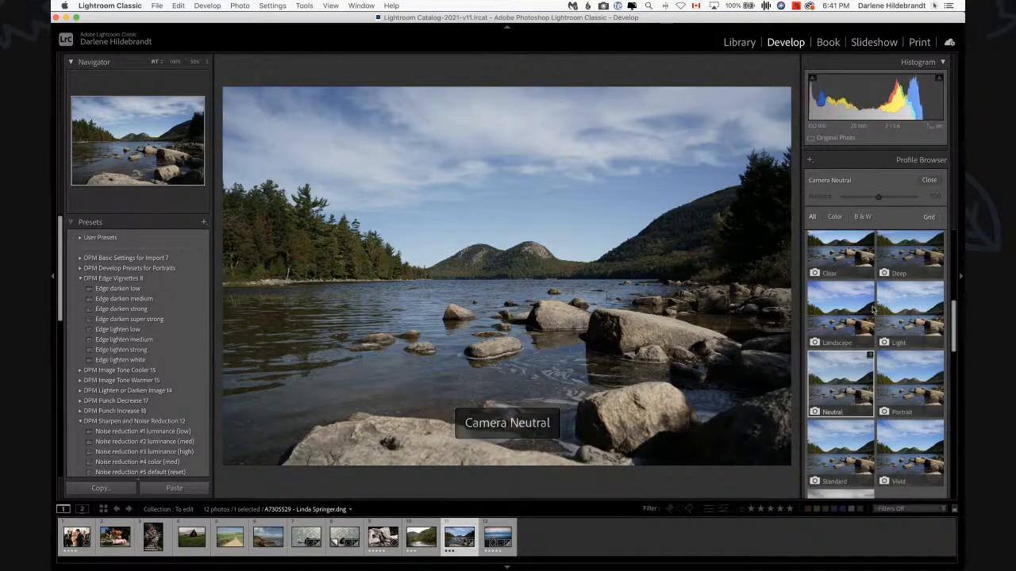
left_click(930, 180)
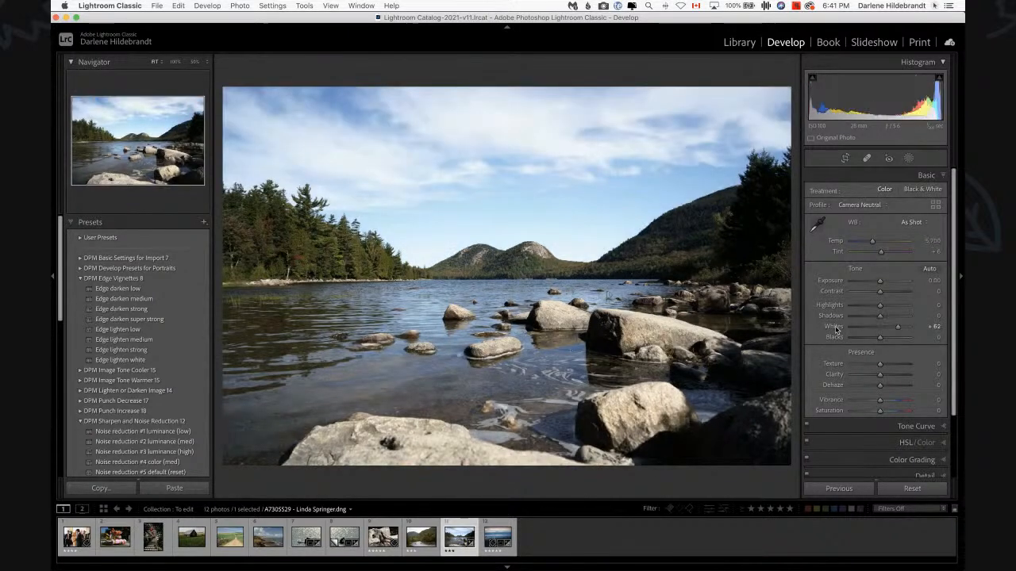
Set Whites to +59 and Blacks to −8, try Clarity at +100, and settle on Clarity +9 and Texture +15
left_click_drag(880, 327, 836, 339)
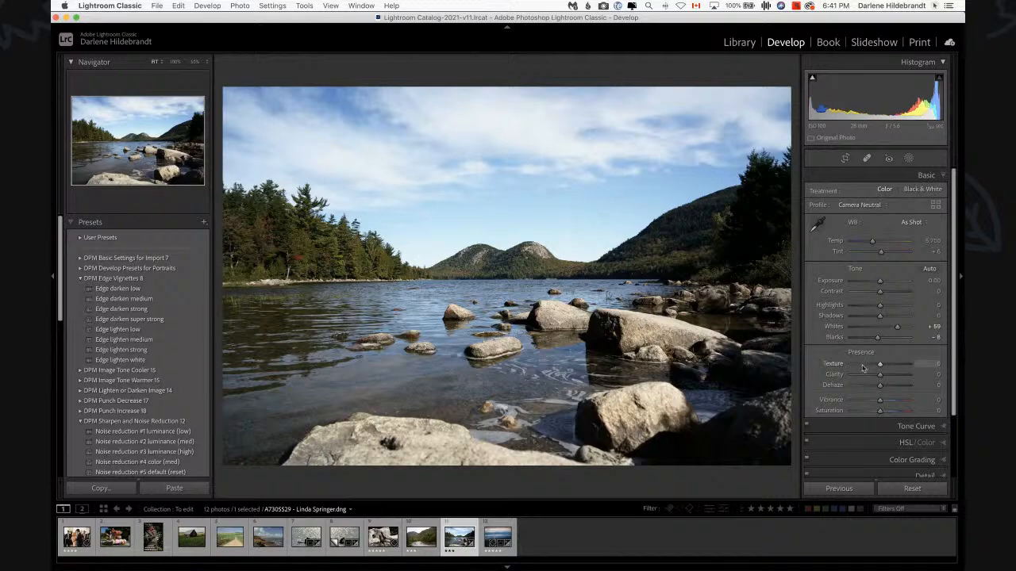
left_click_drag(879, 375, 883, 375)
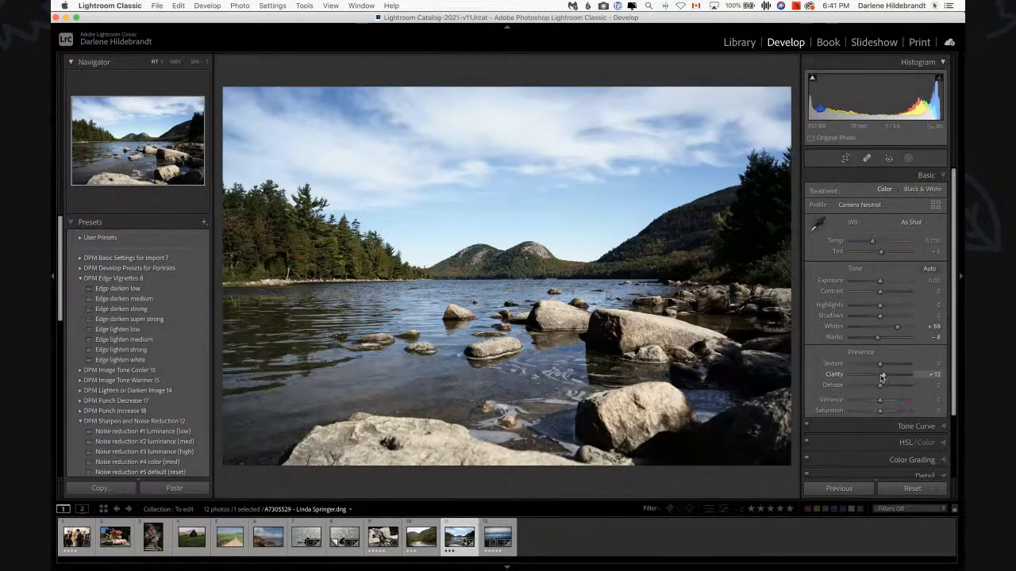
left_click_drag(883, 375, 945, 372)
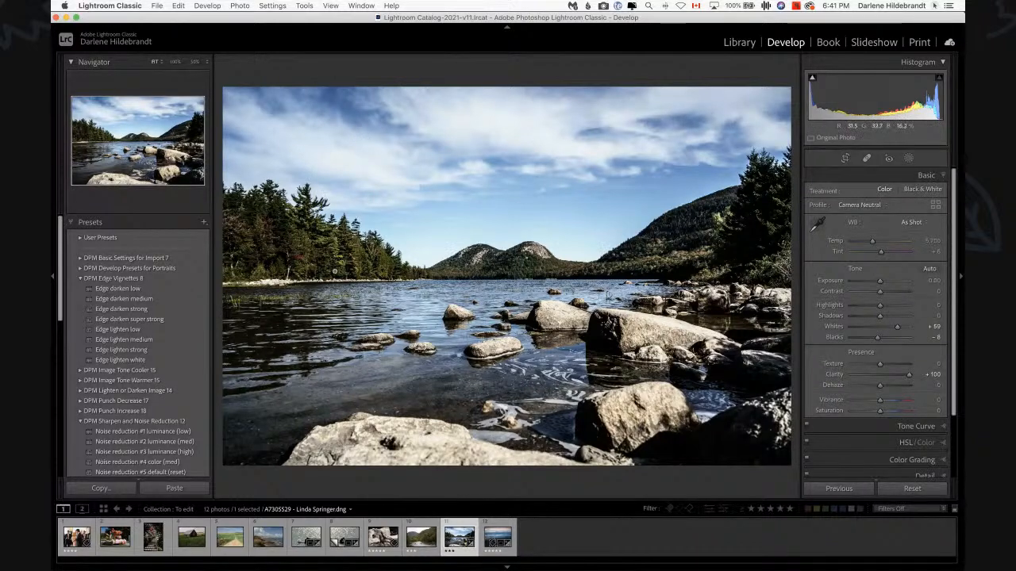
left_click_drag(907, 373, 883, 377)
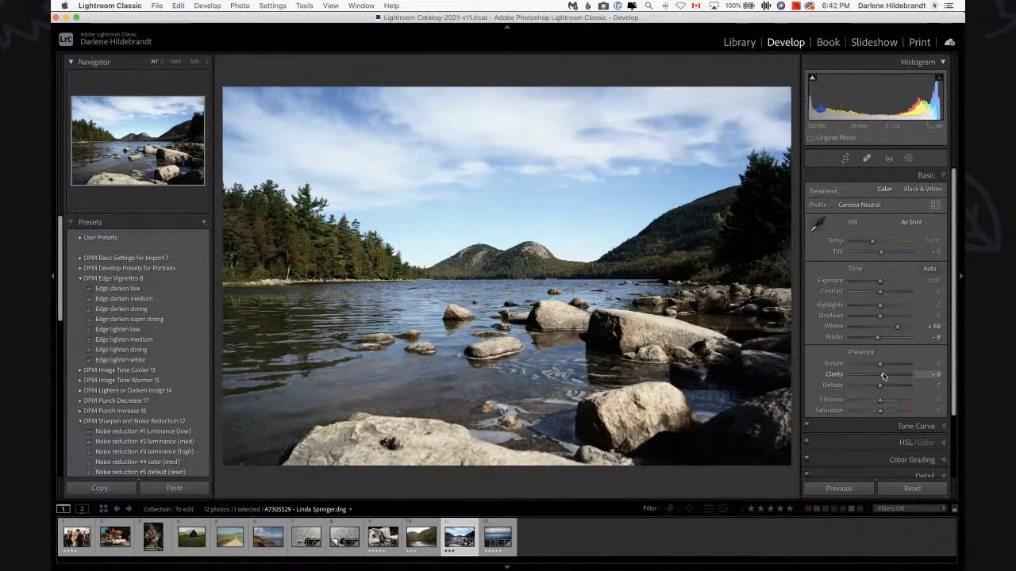
left_click_drag(883, 363, 885, 363)
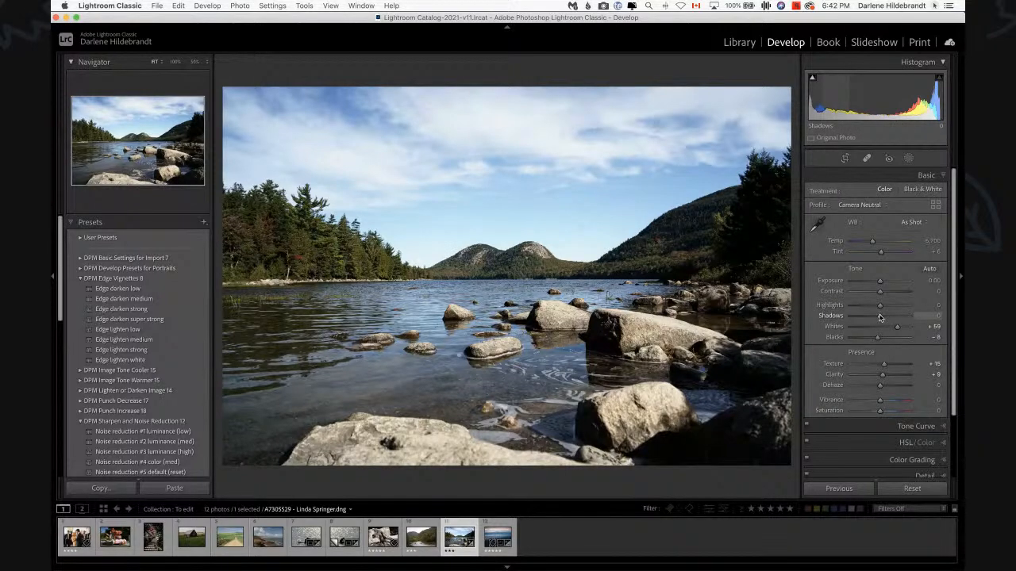
Push the lake photo's look with Shadows +100, Highlights −100, Clarity +100, Contrast +38 and Exposure −0.40
left_click_drag(883, 318, 944, 316)
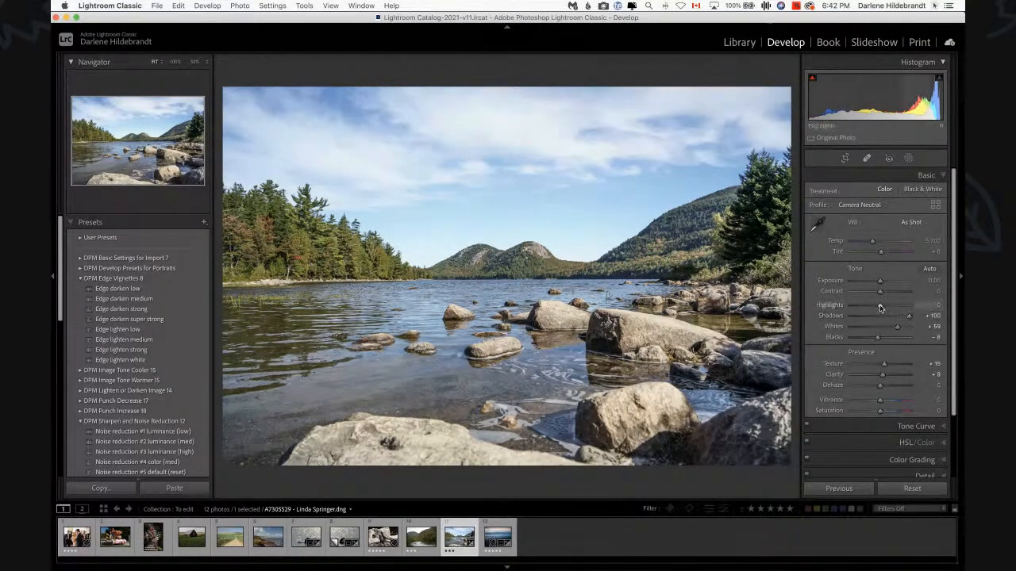
left_click_drag(880, 307, 840, 307)
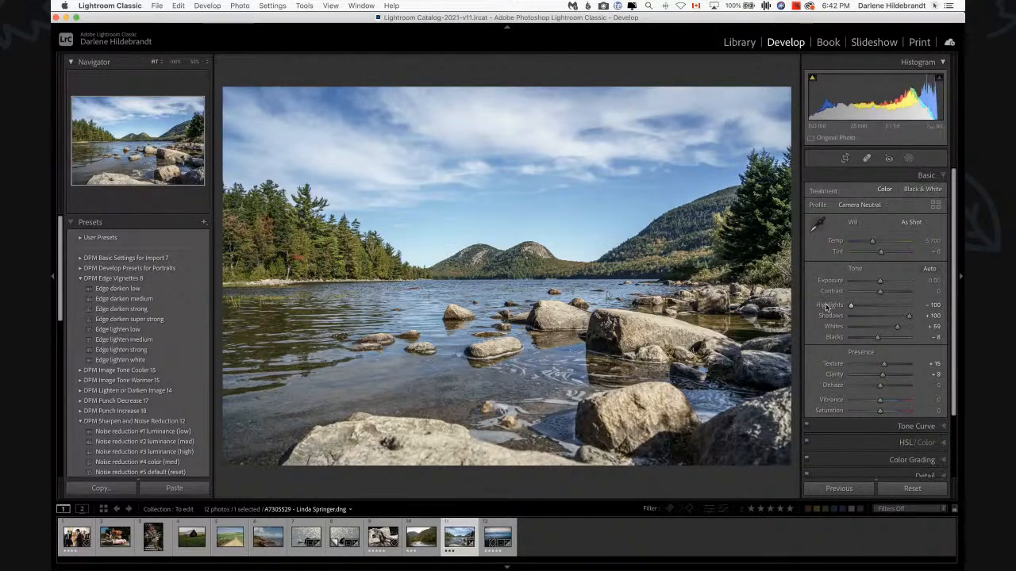
left_click_drag(881, 374, 900, 374)
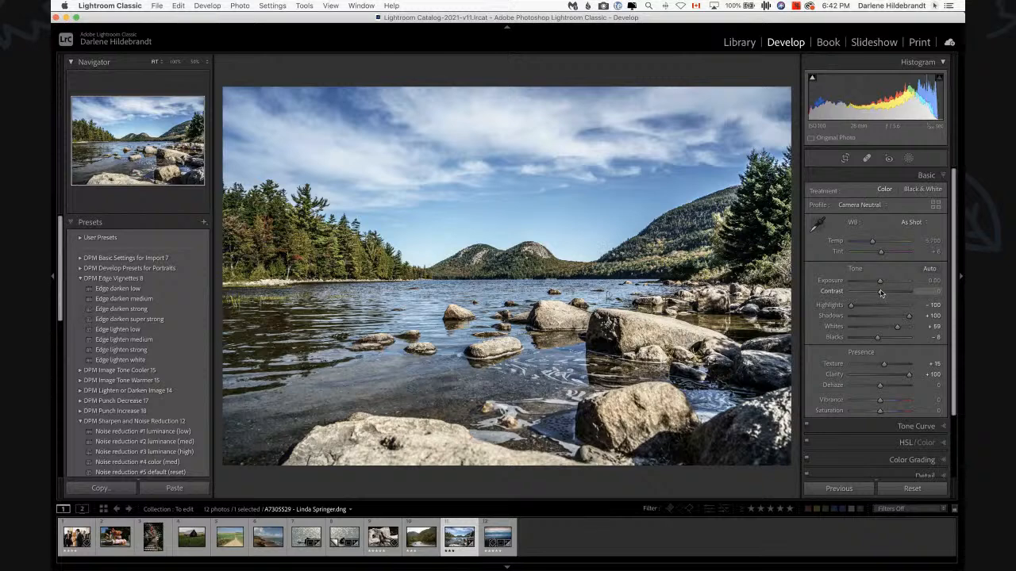
mouse_move(880, 291)
left_mouse_down()
mouse_move(890, 292)
mouse_move(878, 281)
left_mouse_up()
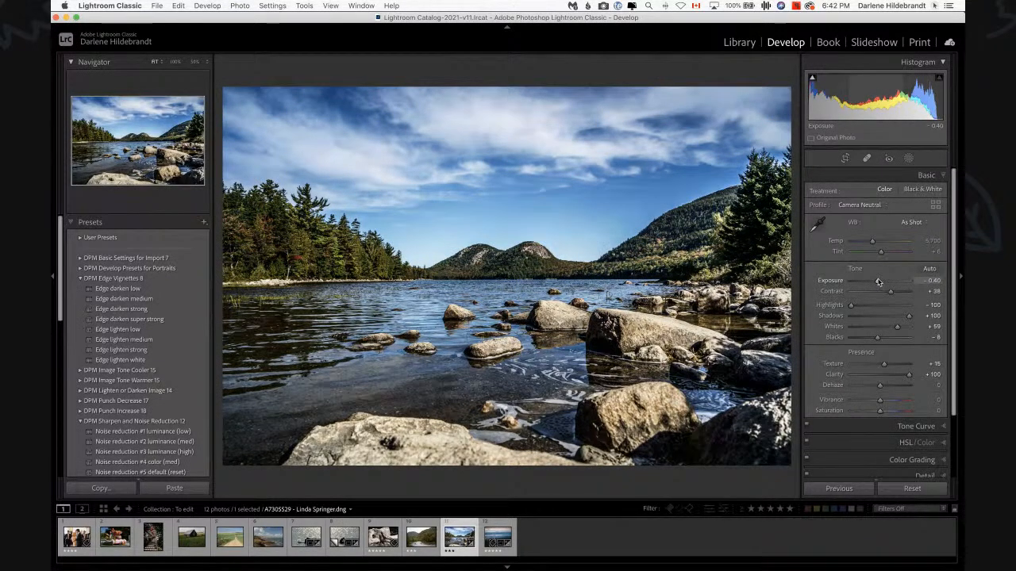
Add a dark post-crop vignette to the lake photo with Amount −16, Roundness −17 and Feather 25
scroll(878, 281, "down", 5)
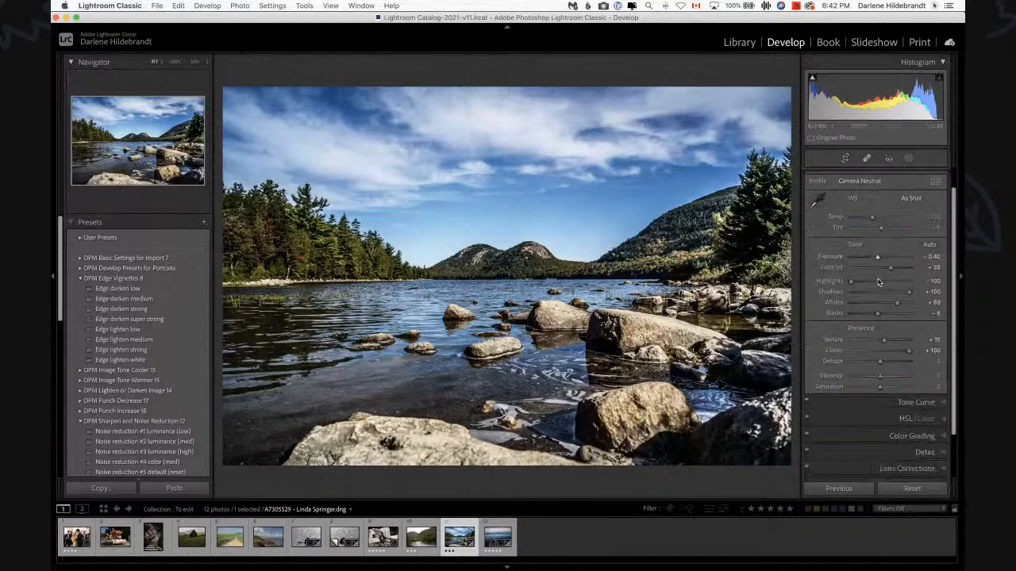
left_click(919, 449)
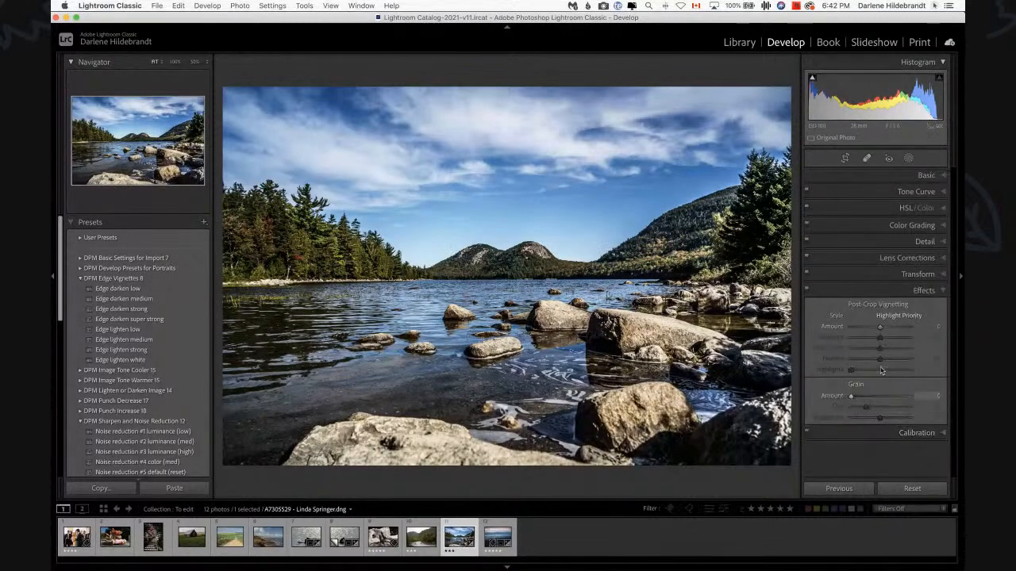
left_click(863, 327)
left_click_drag(879, 358, 876, 328)
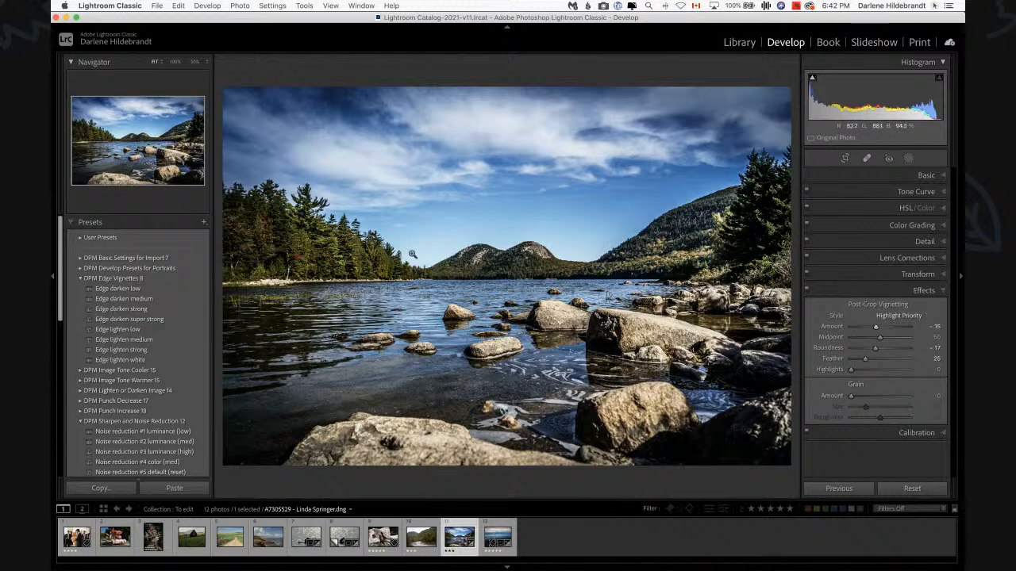
Inspect the edge between the wooded hill and the sky at 100% magnification
left_click(665, 211)
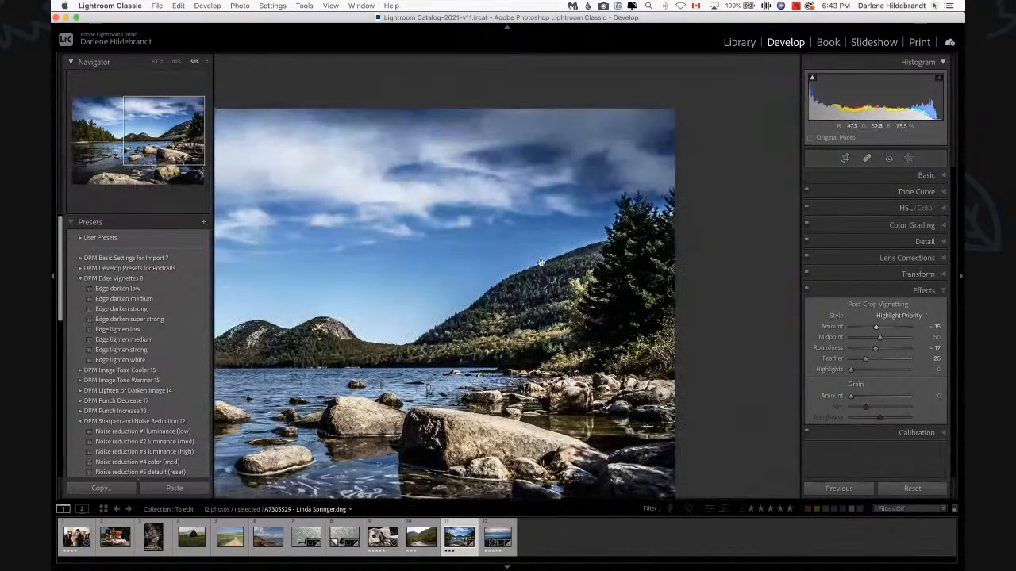
left_click(175, 62)
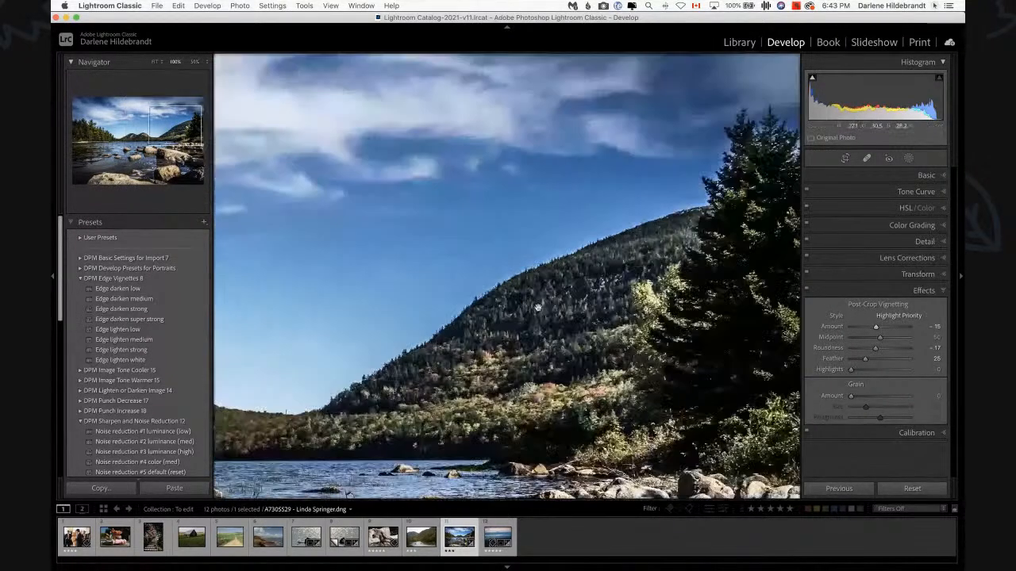
left_click(490, 310)
left_click(695, 145)
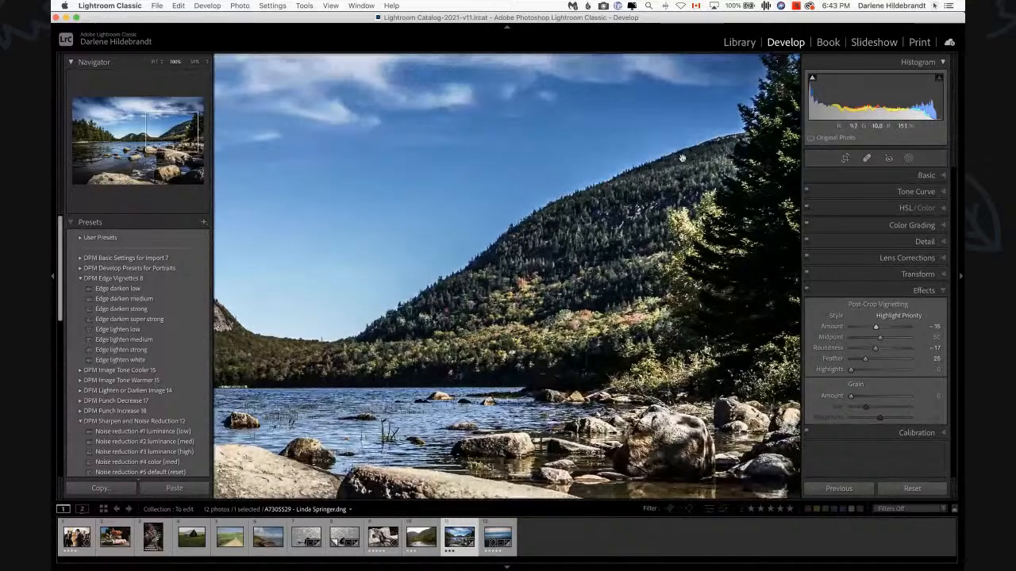
Turn on the cursor highlight in the menu bar utility and return to the lake photo
left_click(935, 6)
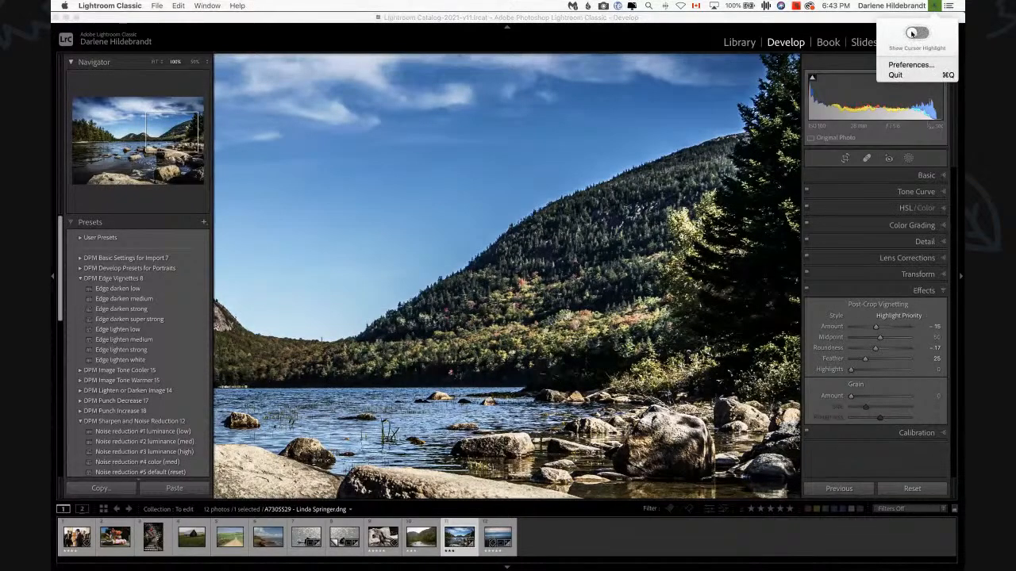
left_click(914, 29)
left_click(659, 37)
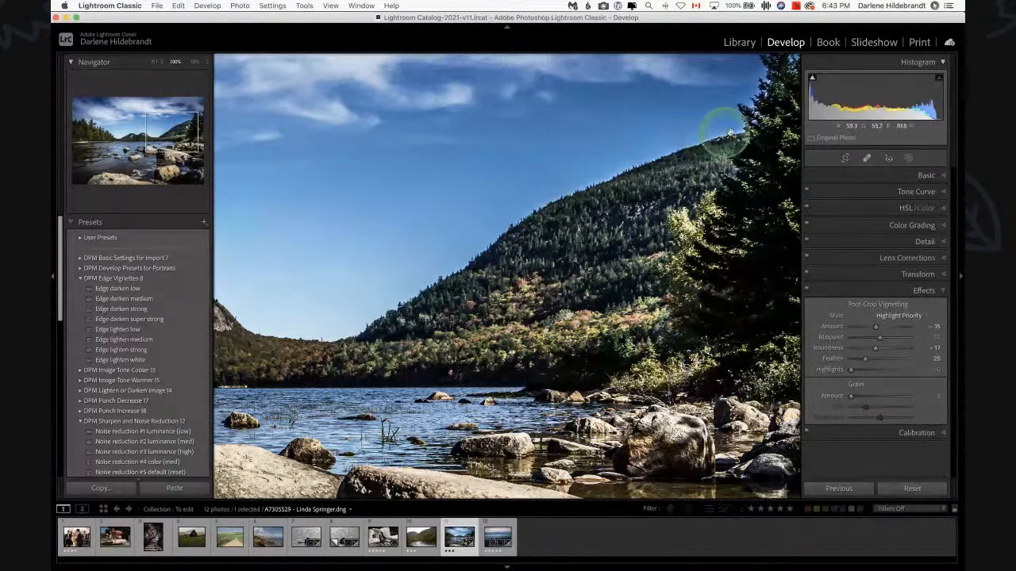
Examine the sky along the hill ridge and the dark evergreen at 200% magnification
left_click_drag(572, 108, 182, 74)
left_click(209, 61)
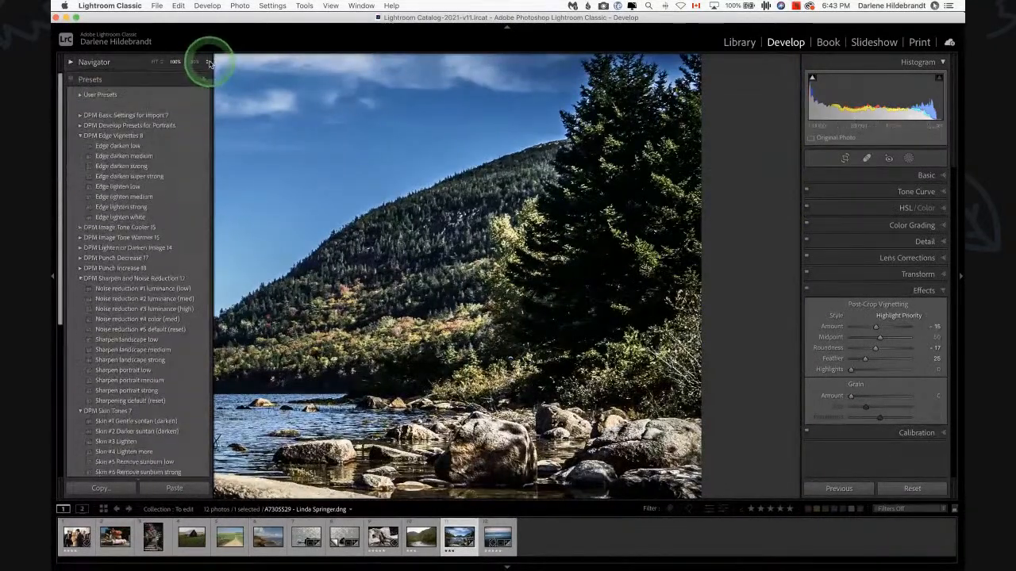
left_click(209, 61)
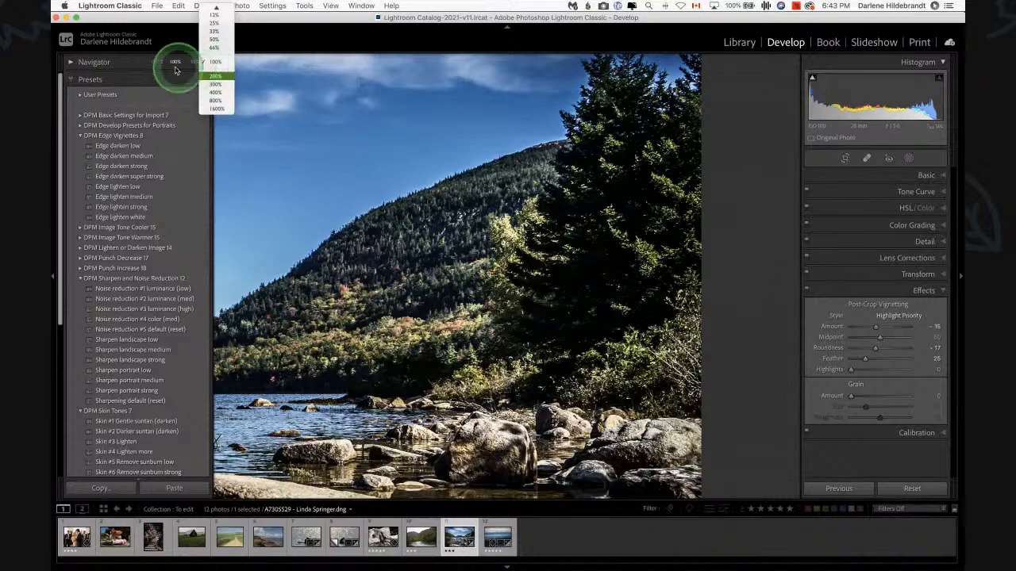
left_click(214, 75)
scroll(741, 236, "up", 10)
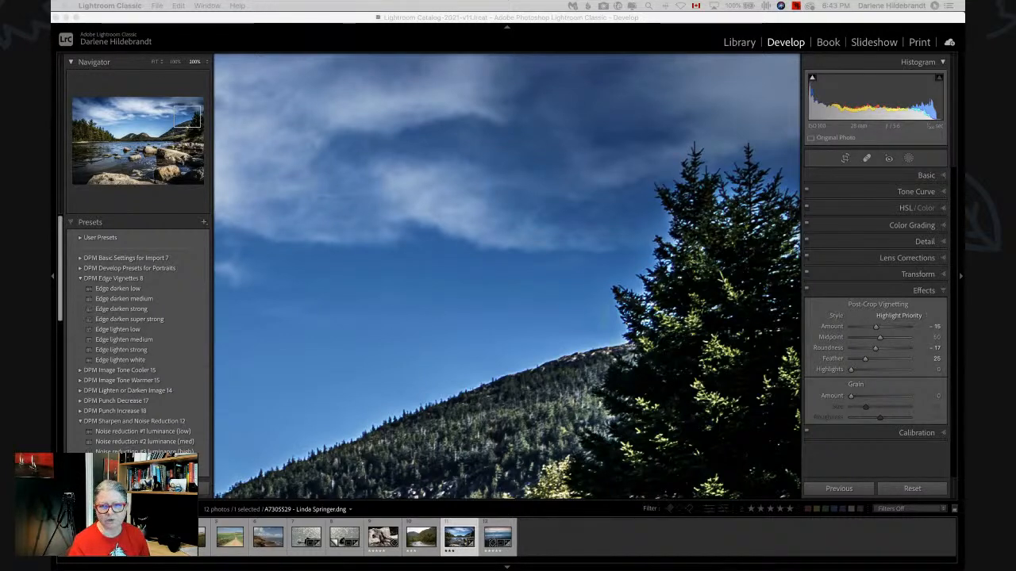
left_click(625, 327)
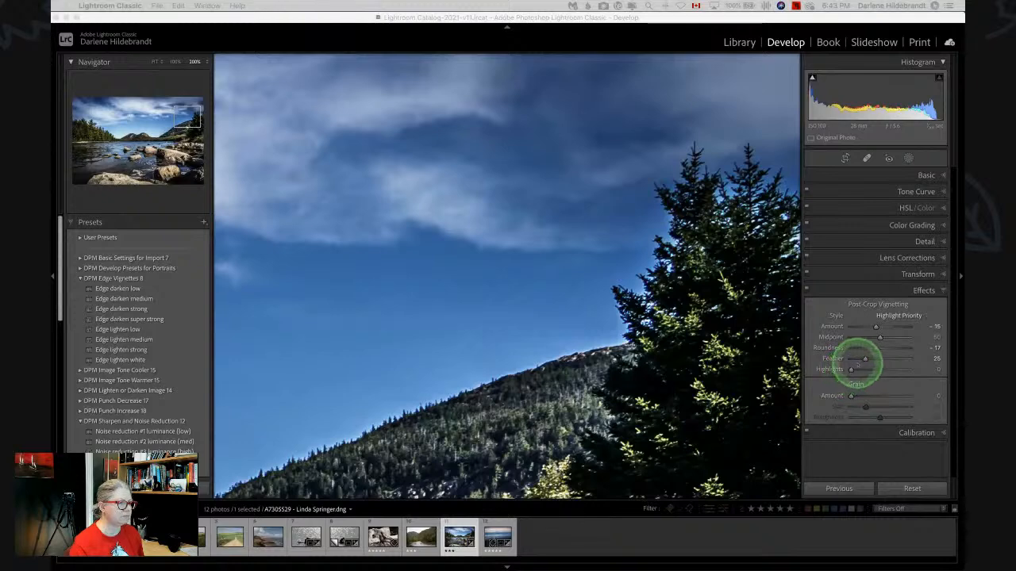
Return to the full photo and soften the vignette with Highlights 40, Amount −10 and Feather 75
left_click(673, 326)
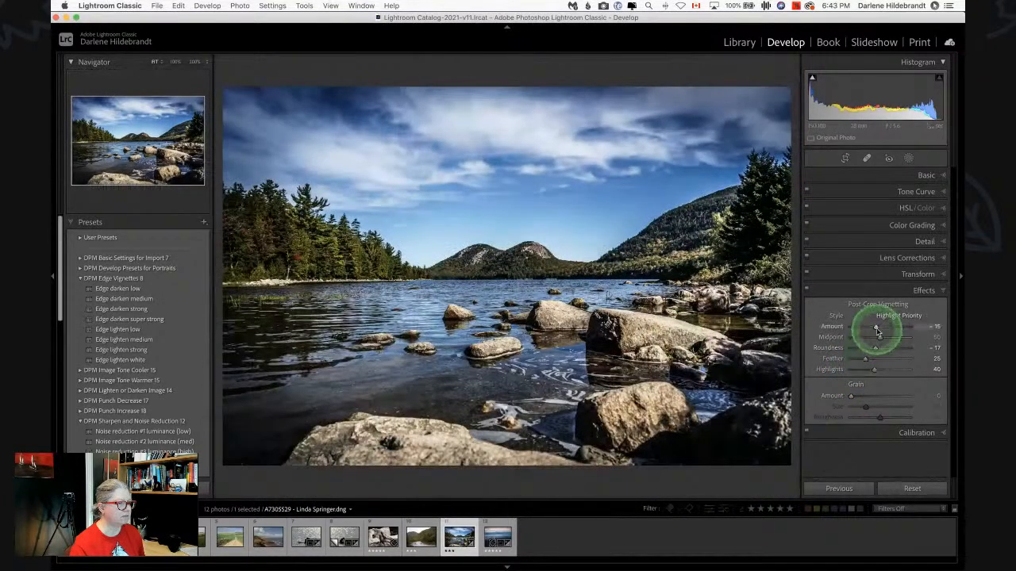
left_click_drag(876, 327, 878, 327)
left_click(895, 358)
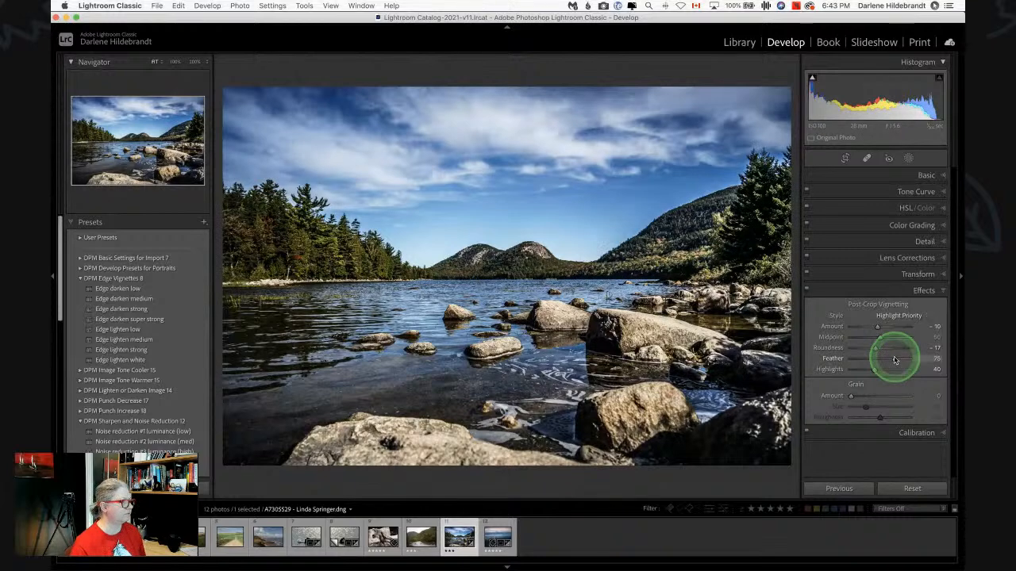
Try softer Highlights and Shadows, return them to −100 and +100, raise Saturation to +100, and adjust Vibrance and Saturation further
left_click(922, 181)
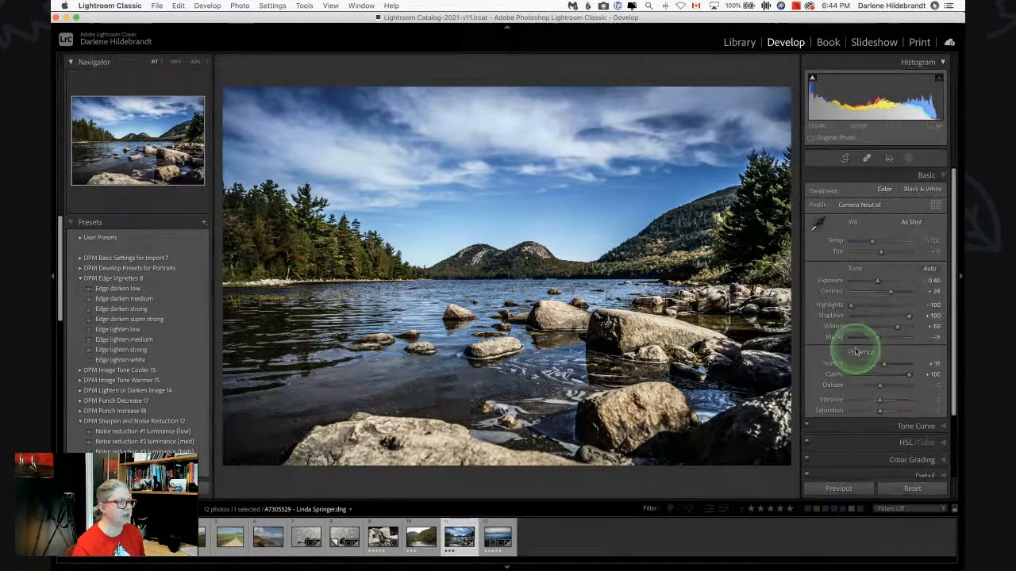
left_click_drag(850, 305, 892, 317)
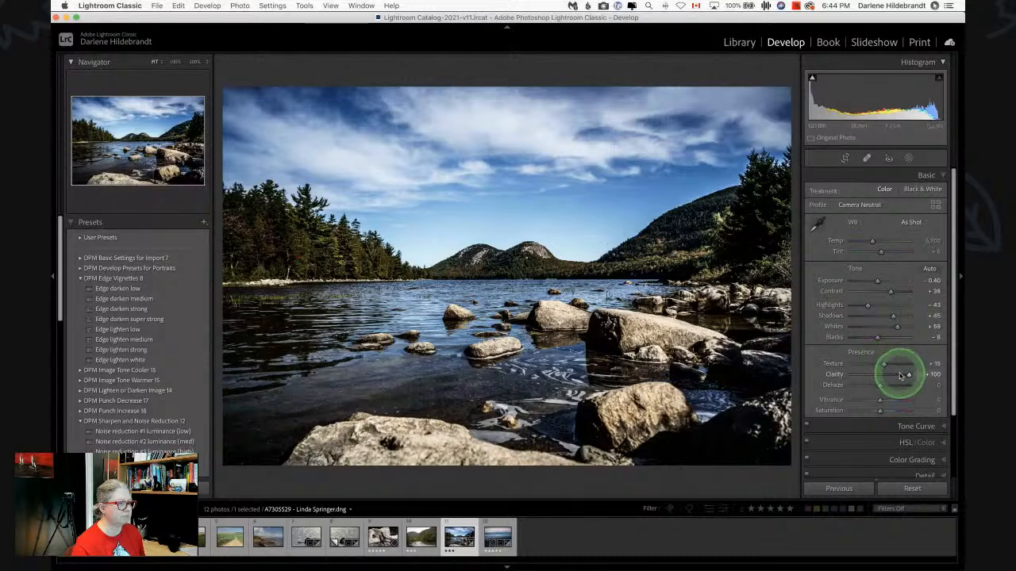
left_click_drag(879, 414, 921, 408)
left_click_drag(876, 318, 828, 305)
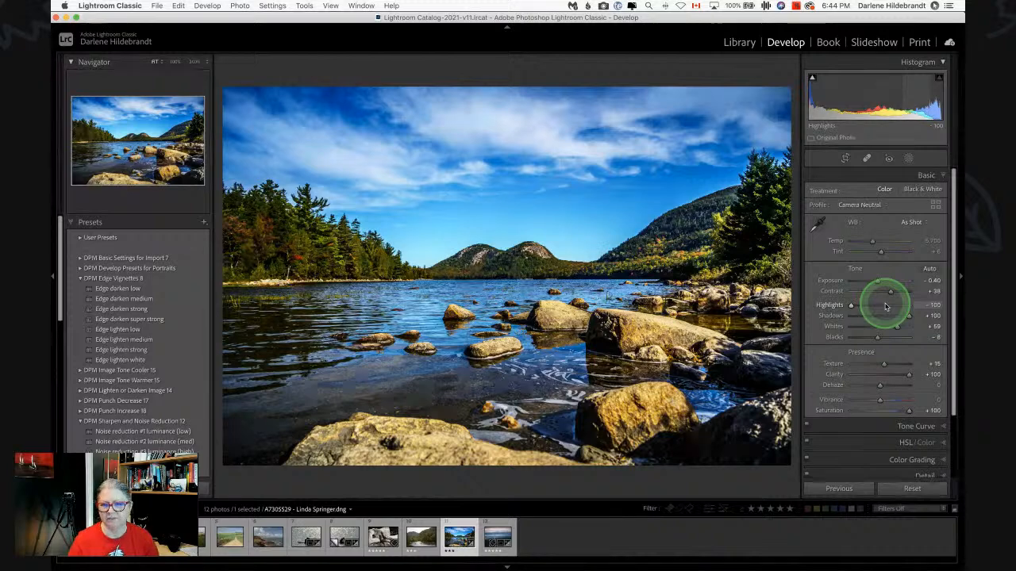
left_click_drag(891, 400, 894, 410)
Try the Camera Vivid profile on the lake photo, return to Camera Neutral, and close the profile browser
left_click(936, 204)
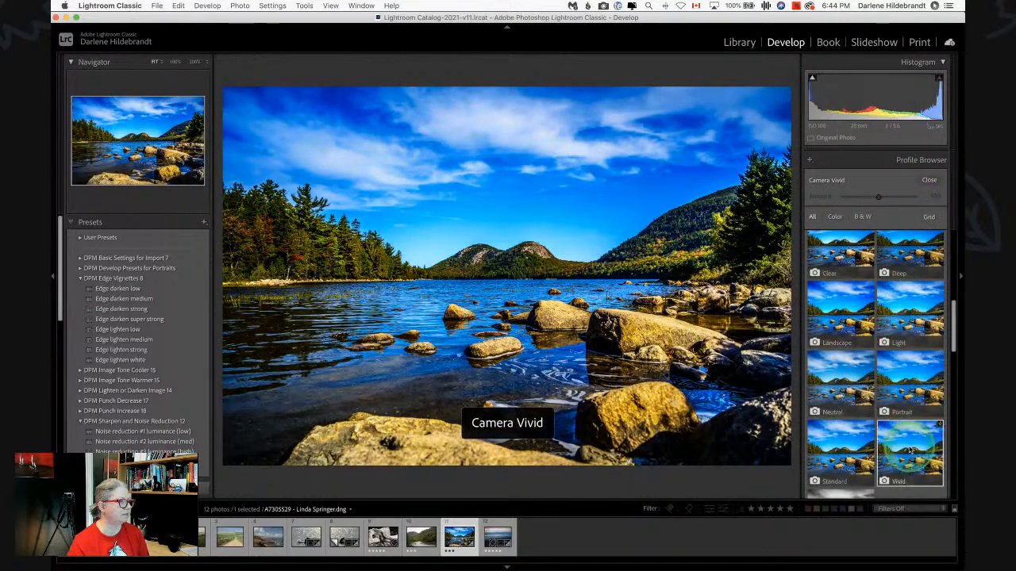
left_click(910, 450)
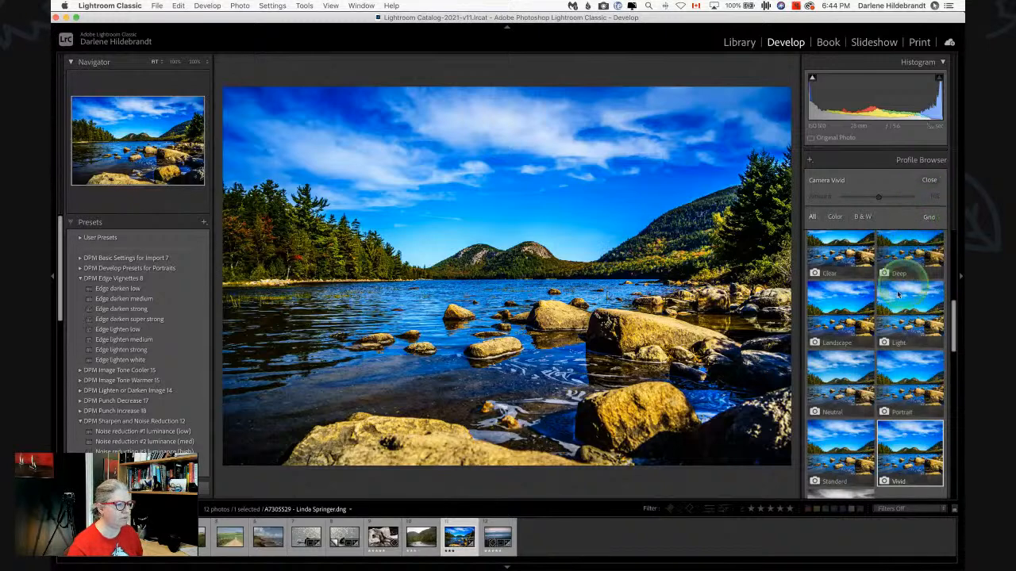
left_click(839, 366)
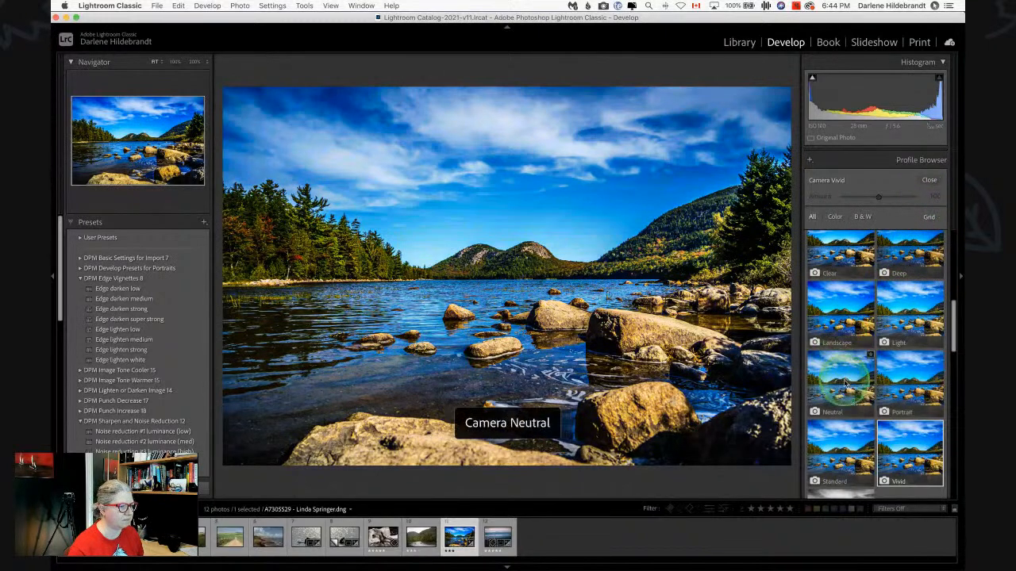
left_click(928, 181)
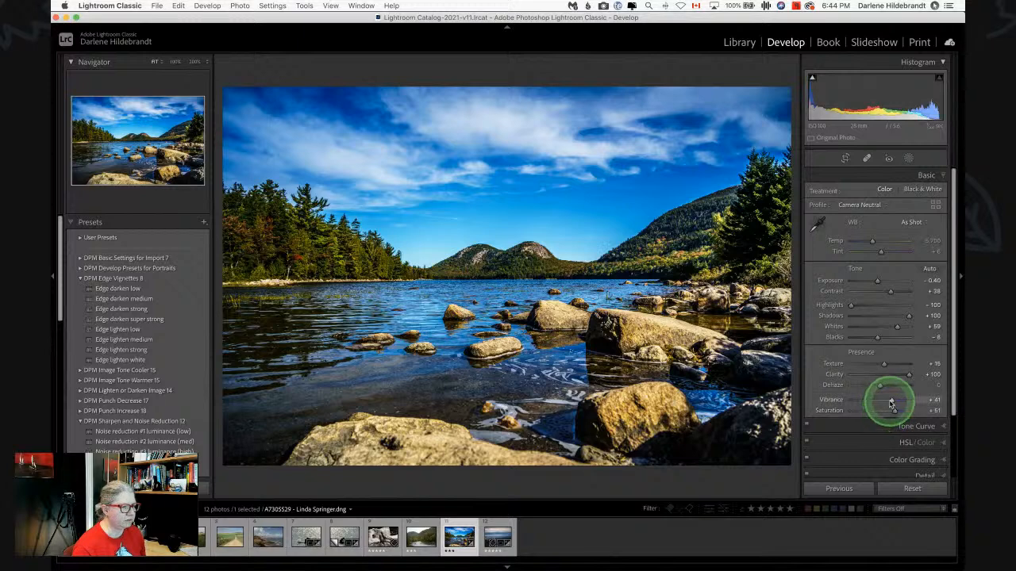
Reset Vibrance and Saturation to 0 and lower Clarity to +22
double_click(890, 402)
double_click(893, 412)
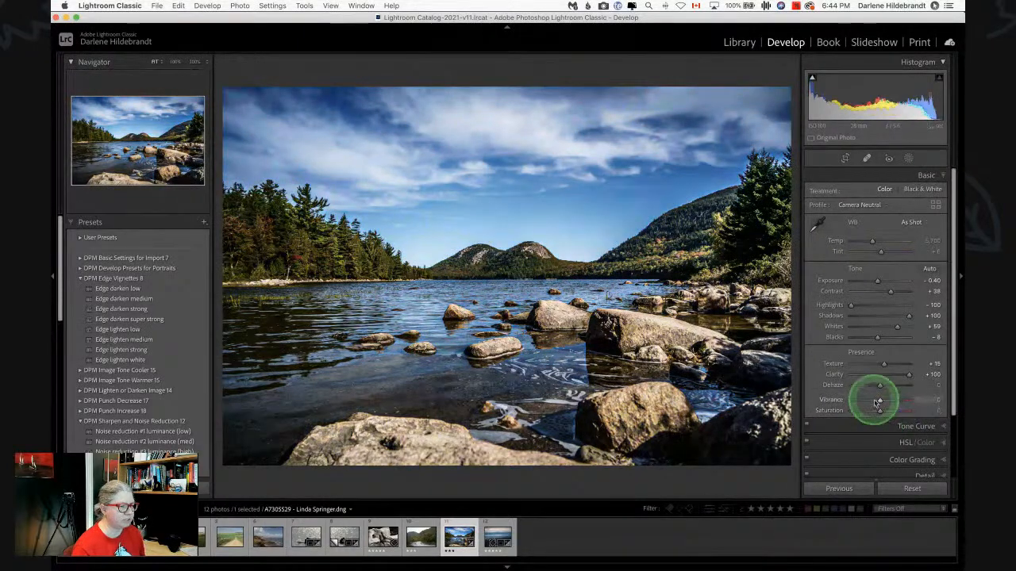
left_click_drag(907, 374, 886, 373)
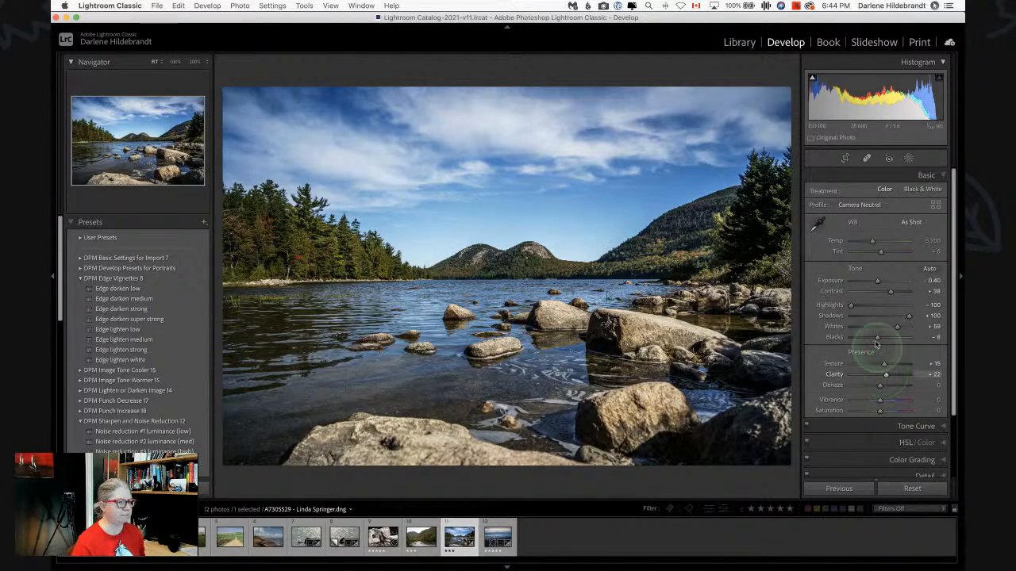
Reset Contrast to 0 and soften the tones with Highlights −12 and Shadows +53
left_click_drag(909, 315, 890, 294)
double_click(891, 293)
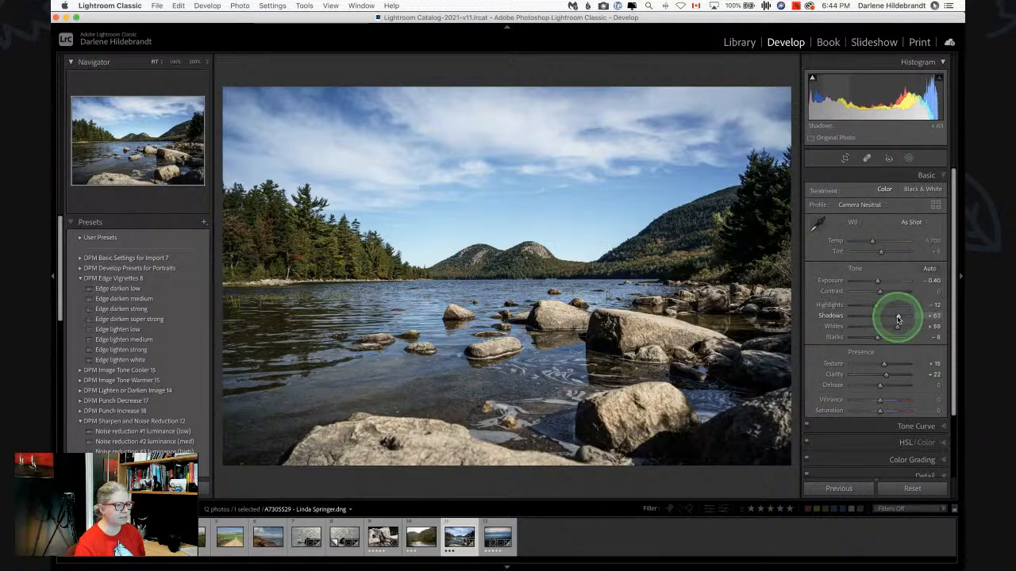
left_click_drag(897, 314, 896, 317)
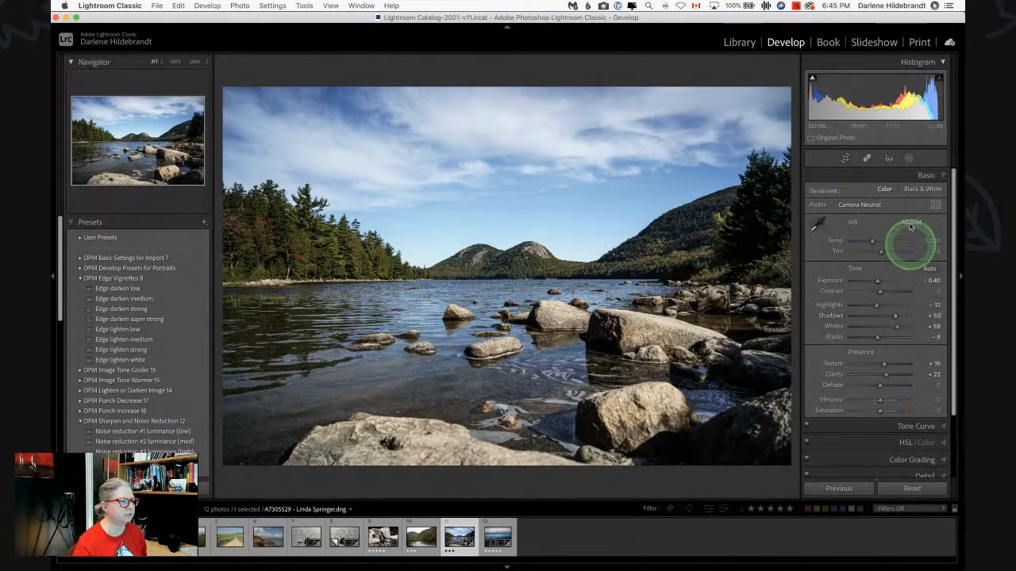
Create a Select Sky mask, hide its overlay, and set its Highlights to −43, Clarity to 27 and Dehaze to 20
left_click(909, 158)
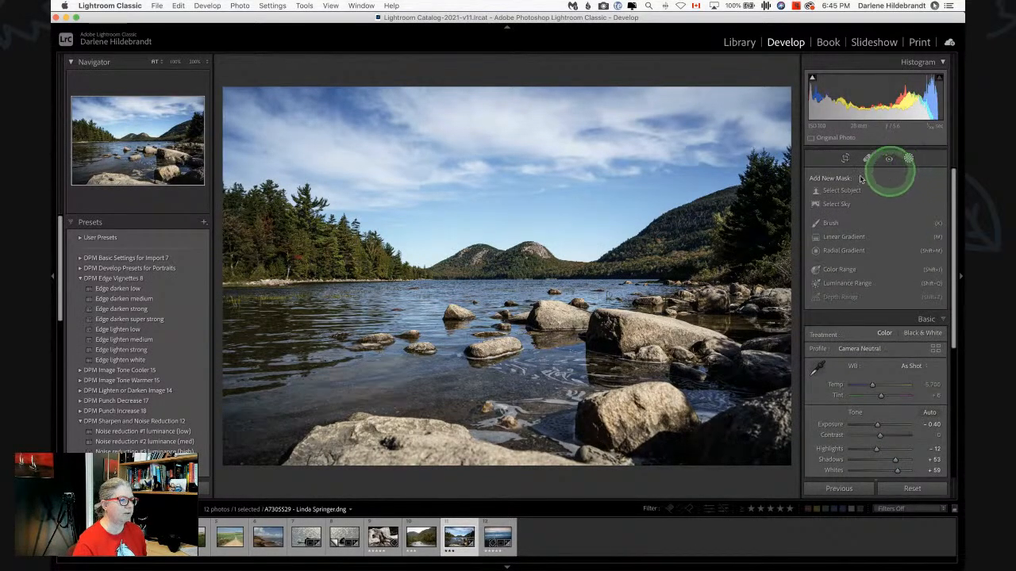
left_click(838, 205)
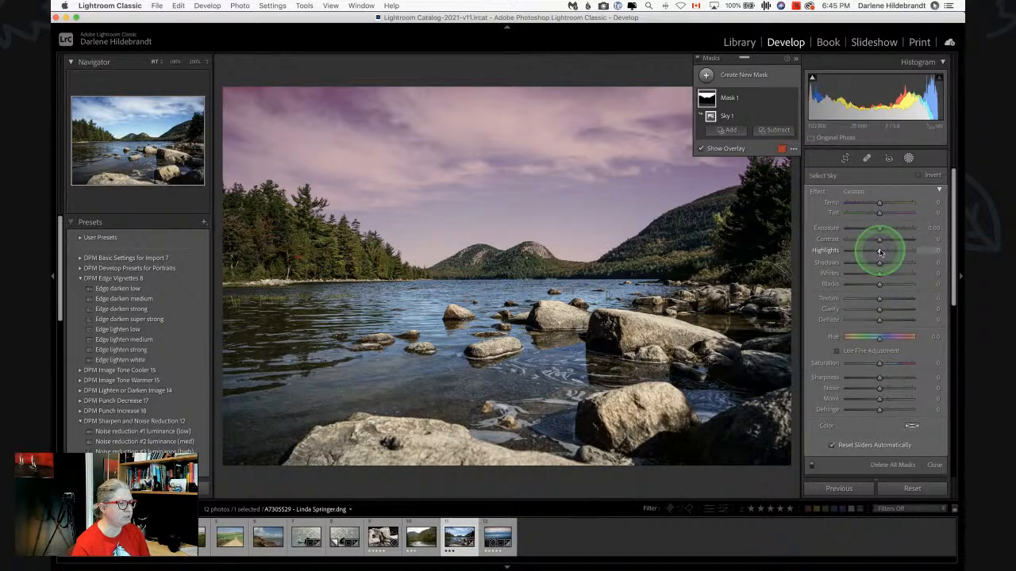
key("o")
mouse_move(879, 251)
left_mouse_down()
mouse_move(825, 252)
mouse_move(865, 252)
left_mouse_up()
left_click(881, 312)
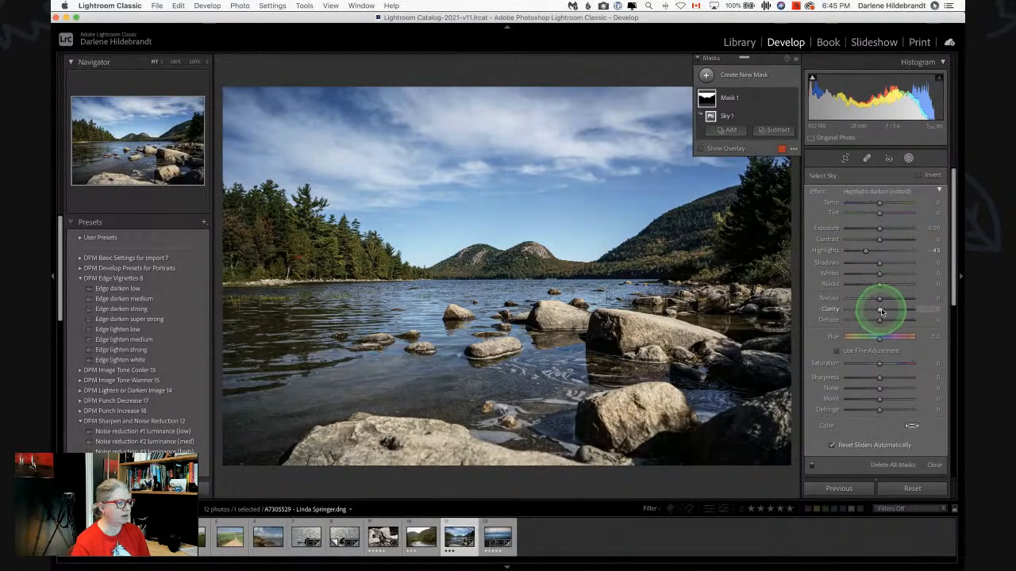
left_click_drag(881, 312, 890, 311)
left_click_drag(881, 319, 886, 320)
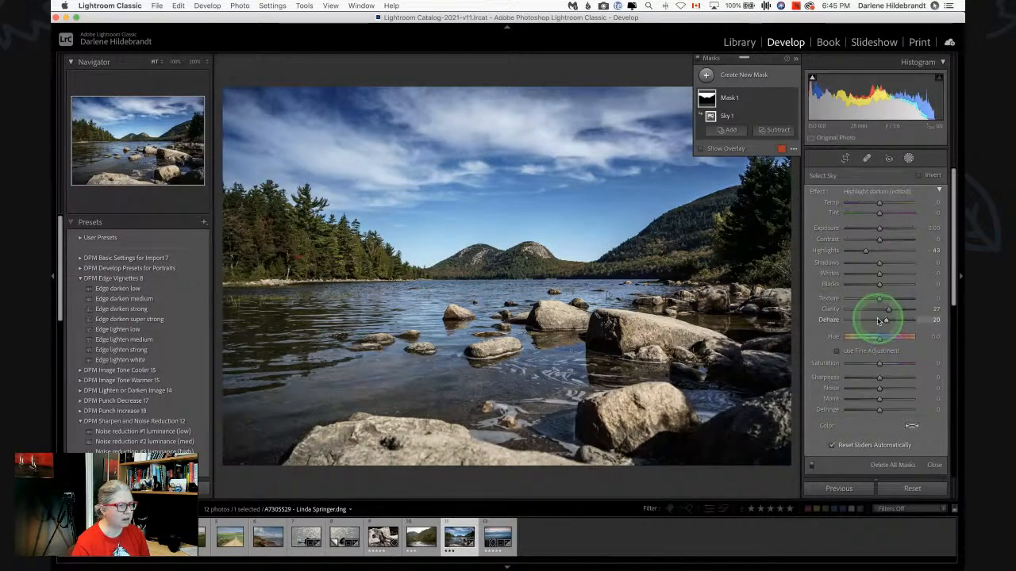
Soften the masked sky with Saturation −14, Texture −58, Clarity −49 and Sharpness −61
left_click(872, 379)
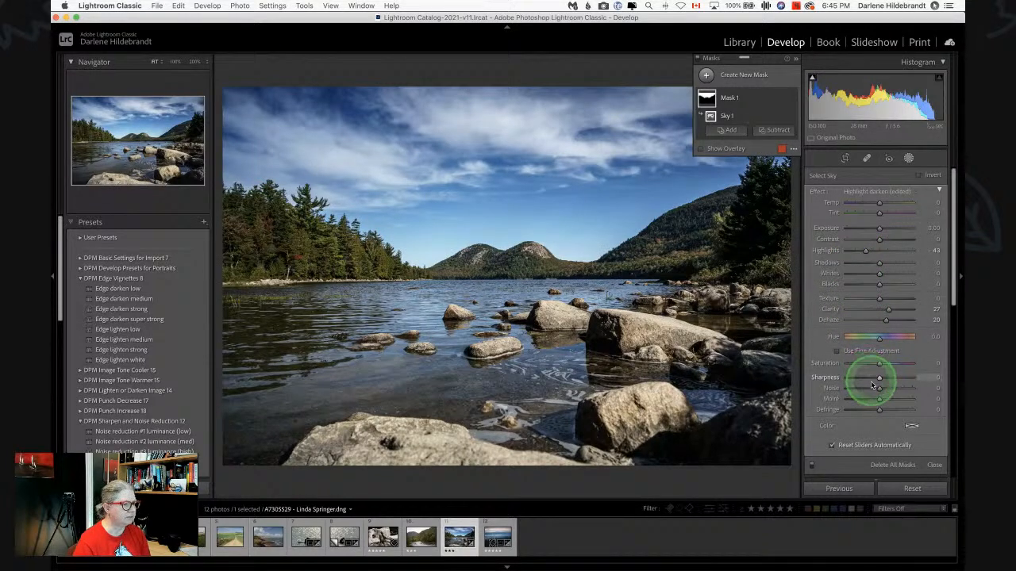
left_click_drag(879, 365, 874, 365)
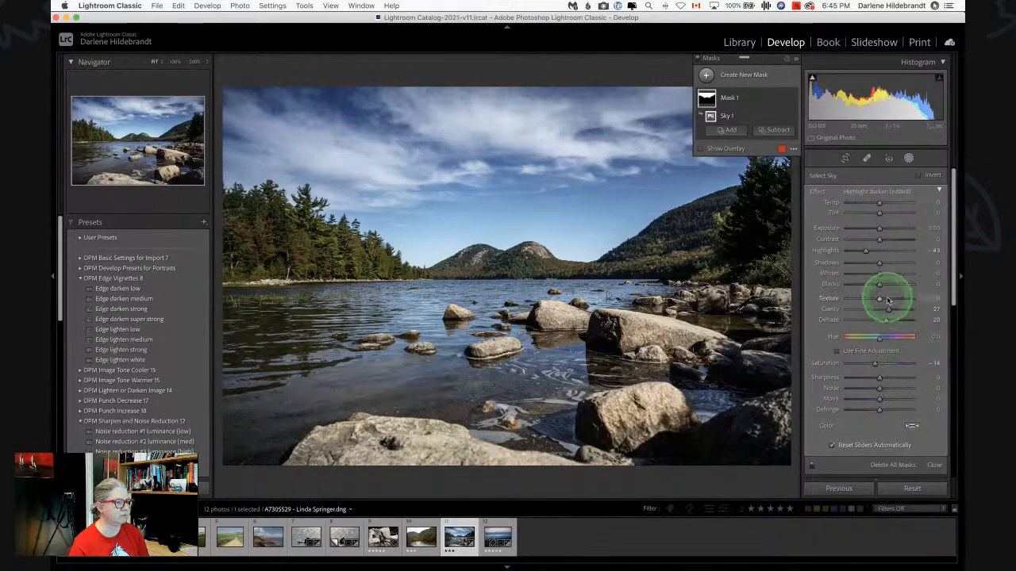
left_click_drag(888, 299, 856, 301)
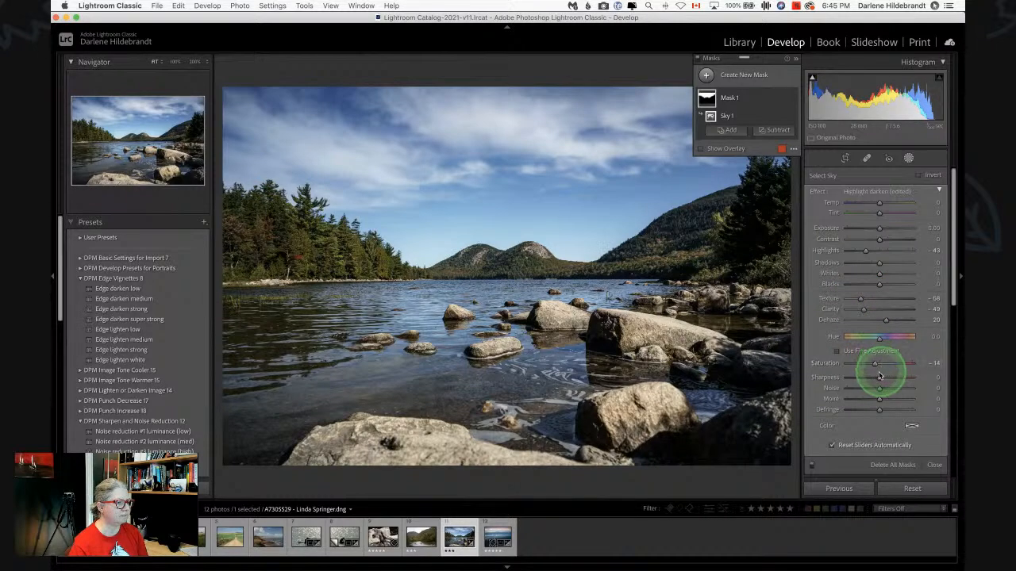
left_click_drag(880, 378, 859, 379)
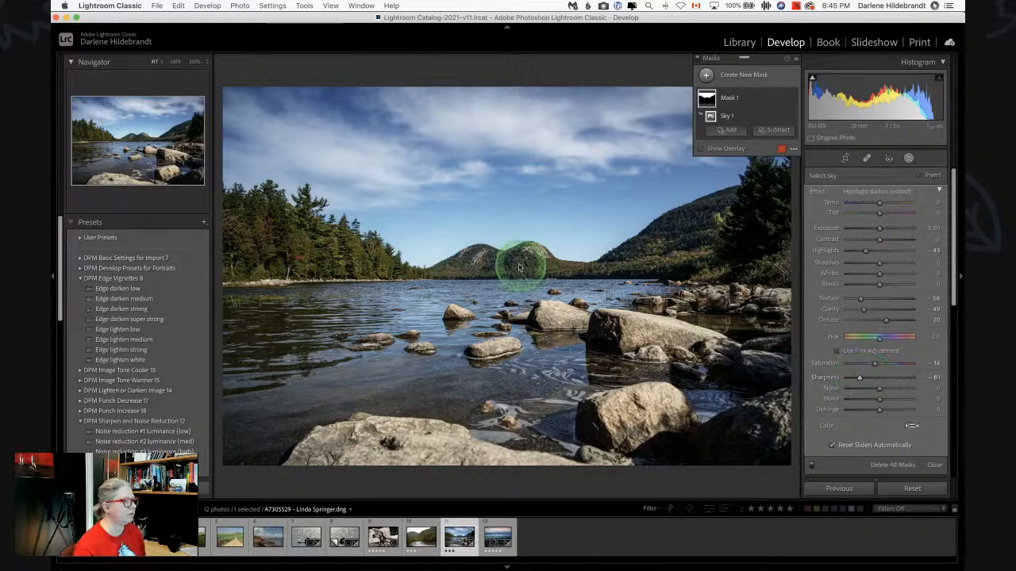
Check the sky mask's overlay, try a slight Exposure change and return it to 0.00, and set its Highlights to −48
left_click(700, 148)
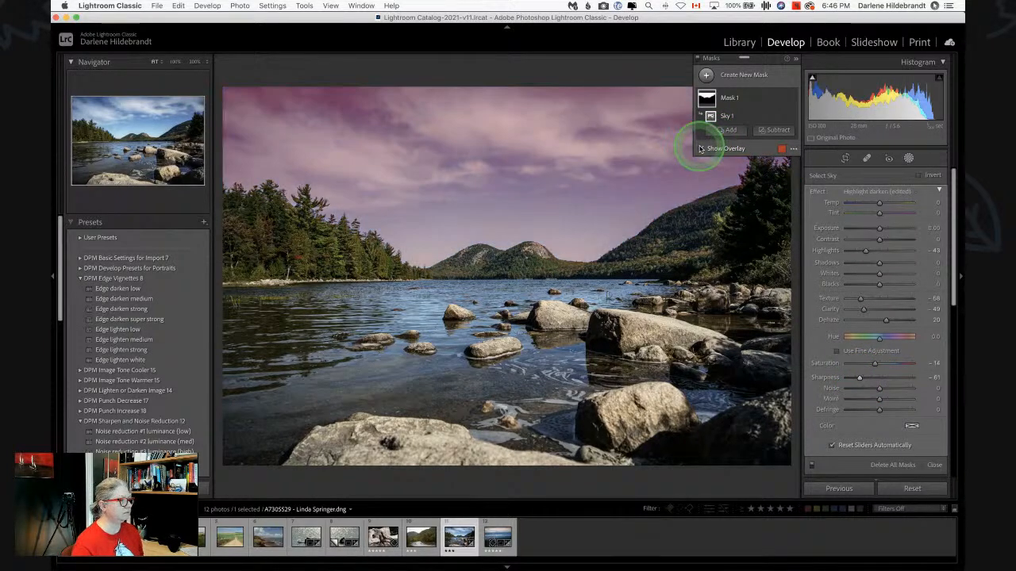
left_click(702, 150)
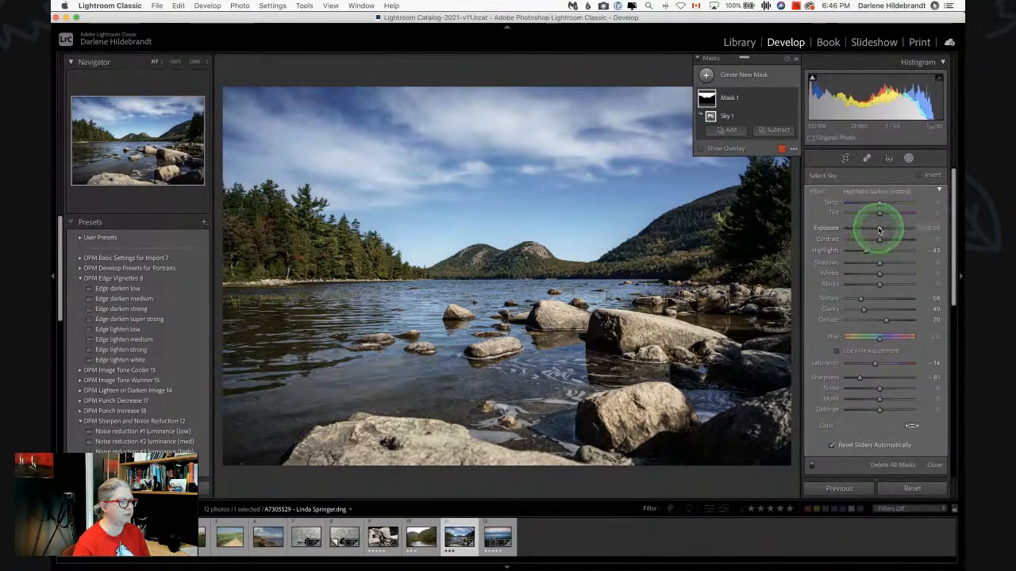
mouse_move(879, 228)
left_mouse_down()
mouse_move(882, 250)
mouse_move(904, 251)
mouse_move(827, 250)
mouse_move(903, 250)
mouse_move(846, 250)
mouse_move(879, 231)
left_mouse_up()
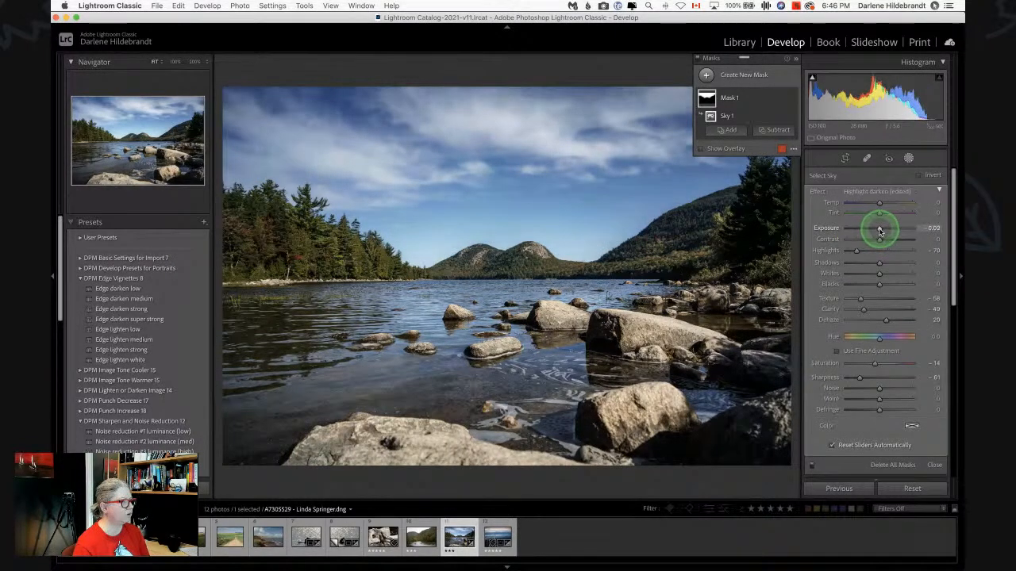
left_click(858, 251)
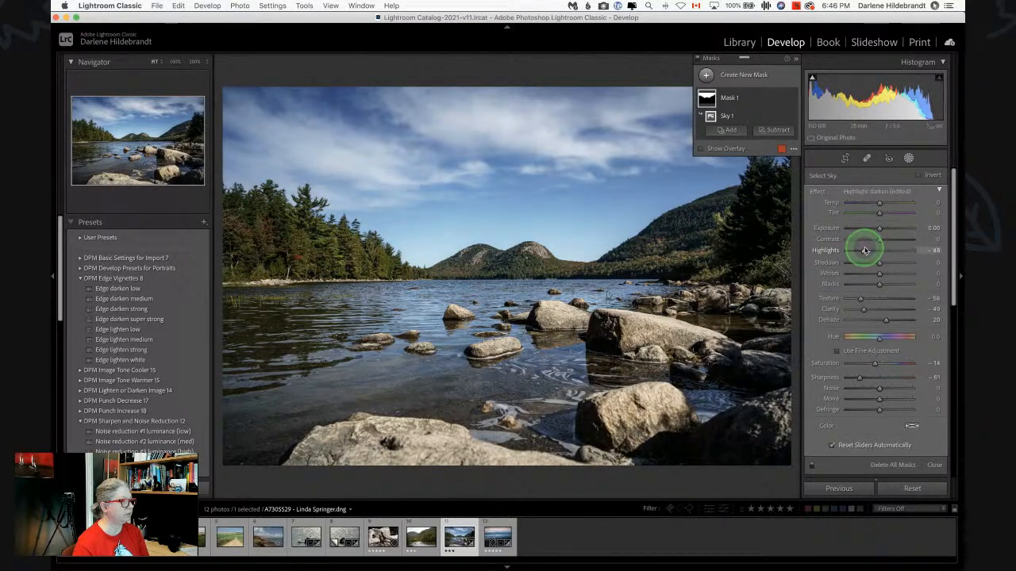
left_click_drag(865, 251, 865, 250)
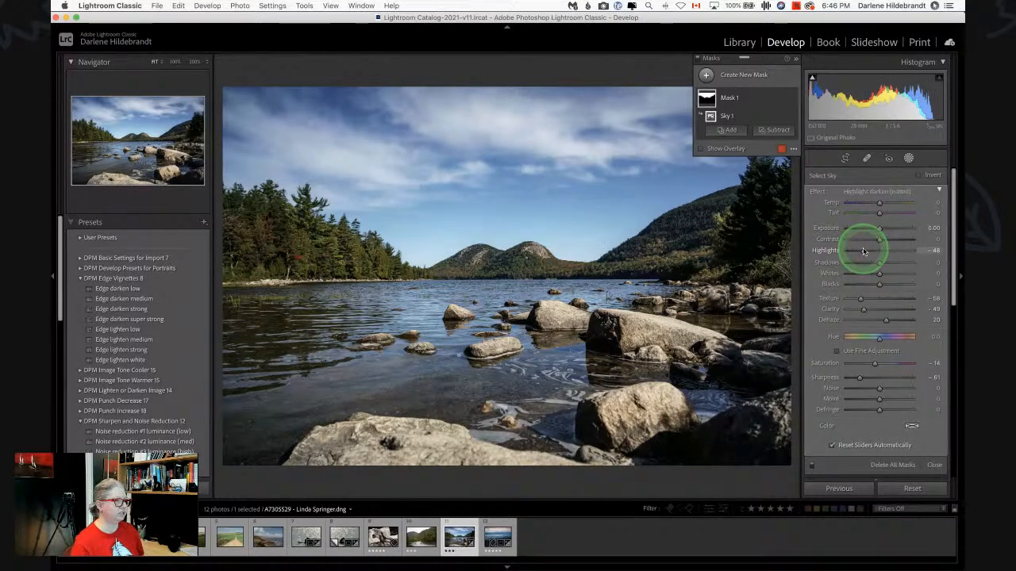
Compare the photo with and without the sky mask's adjustments
left_click(791, 100)
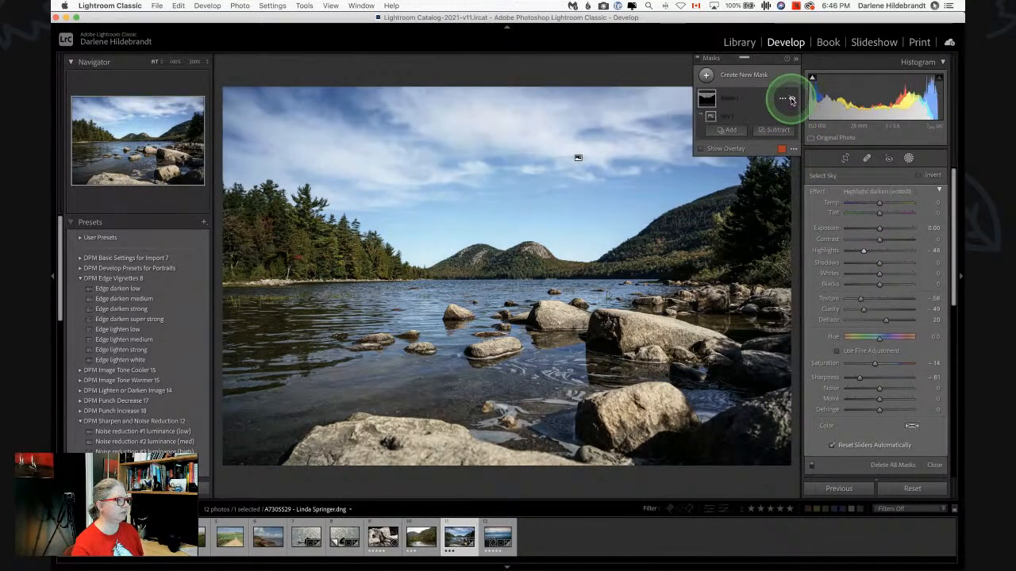
left_click(791, 100)
left_click(791, 100)
left_click(792, 100)
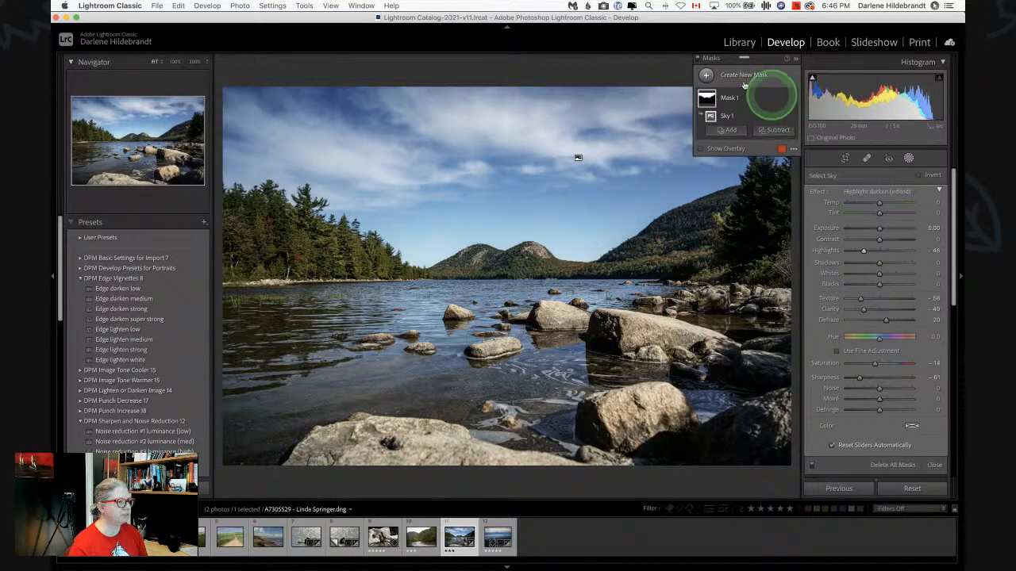
left_click(706, 74)
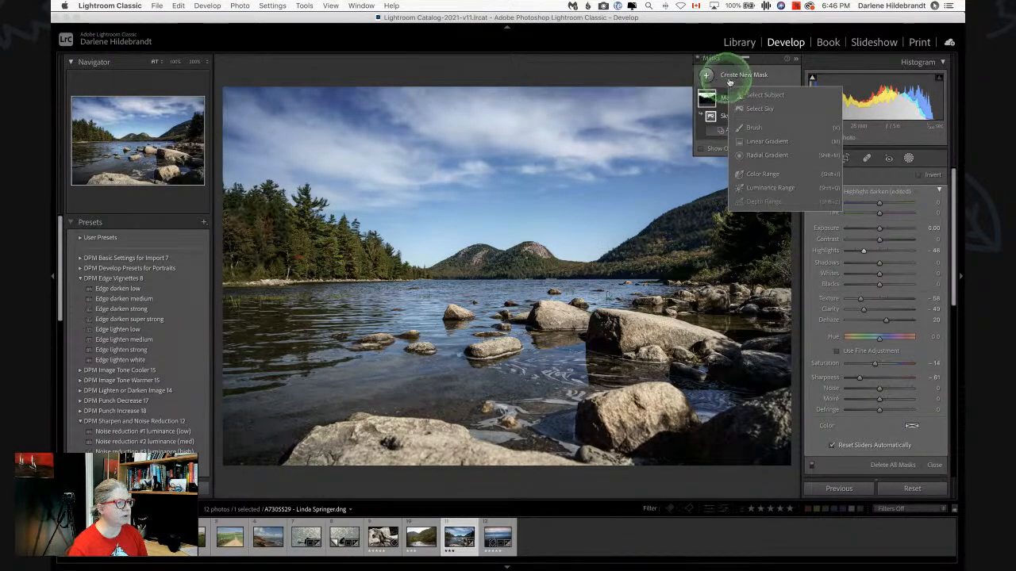
left_click(758, 95)
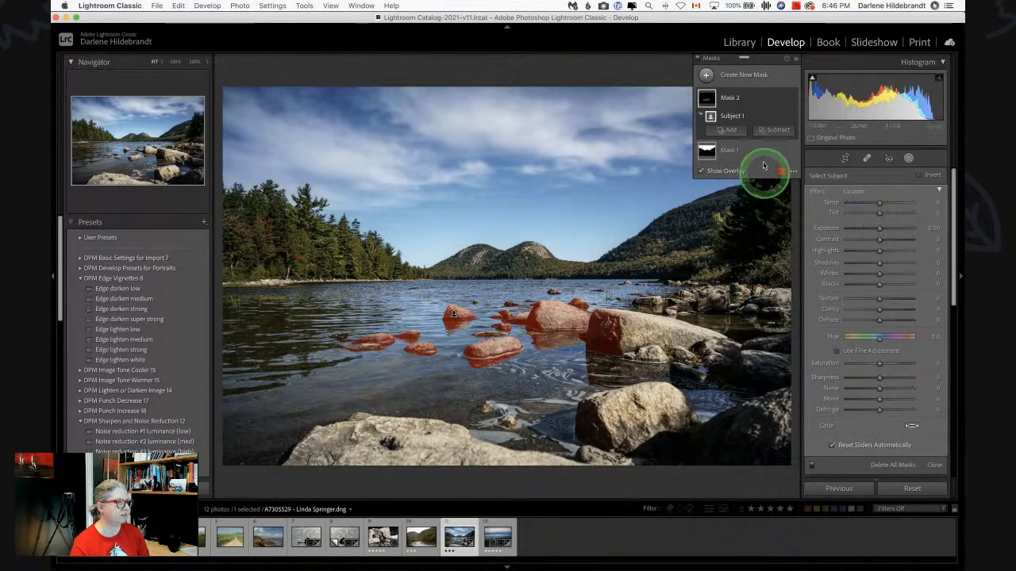
key("super+z")
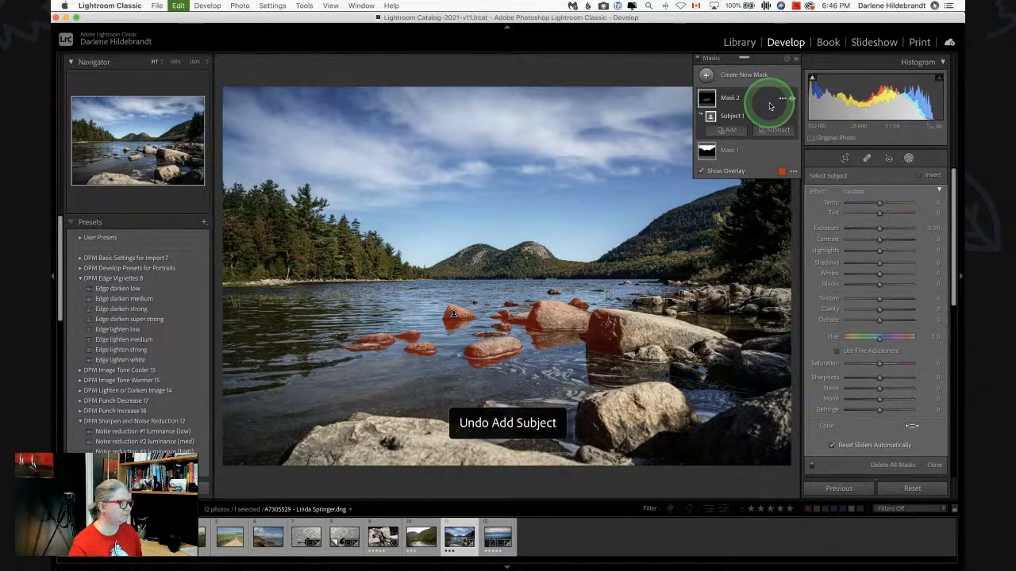
Add a Linear Gradient mask covering the water and foreground rocks, with its level centre line near the far shoreline
left_click(706, 75)
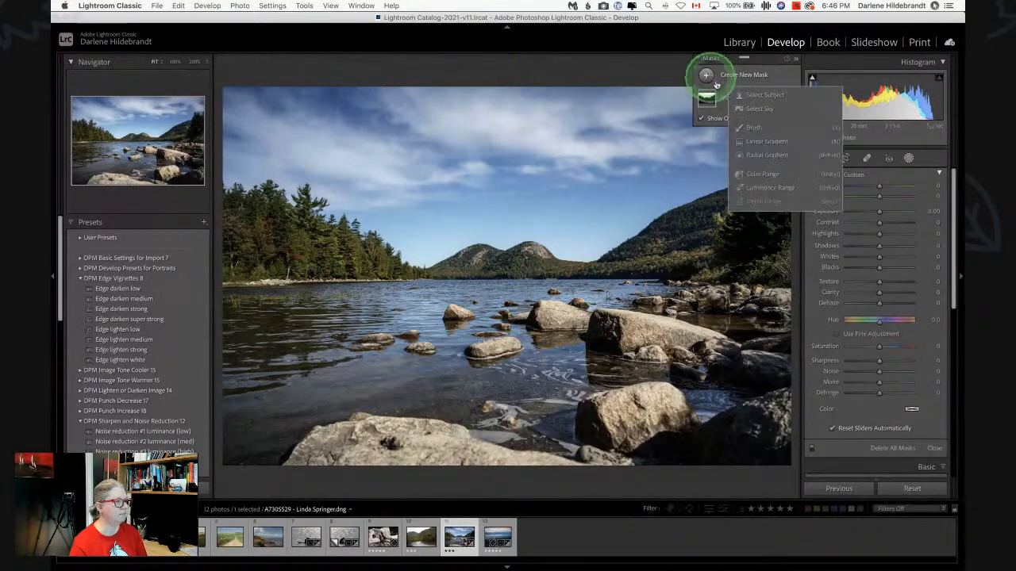
left_click(755, 143)
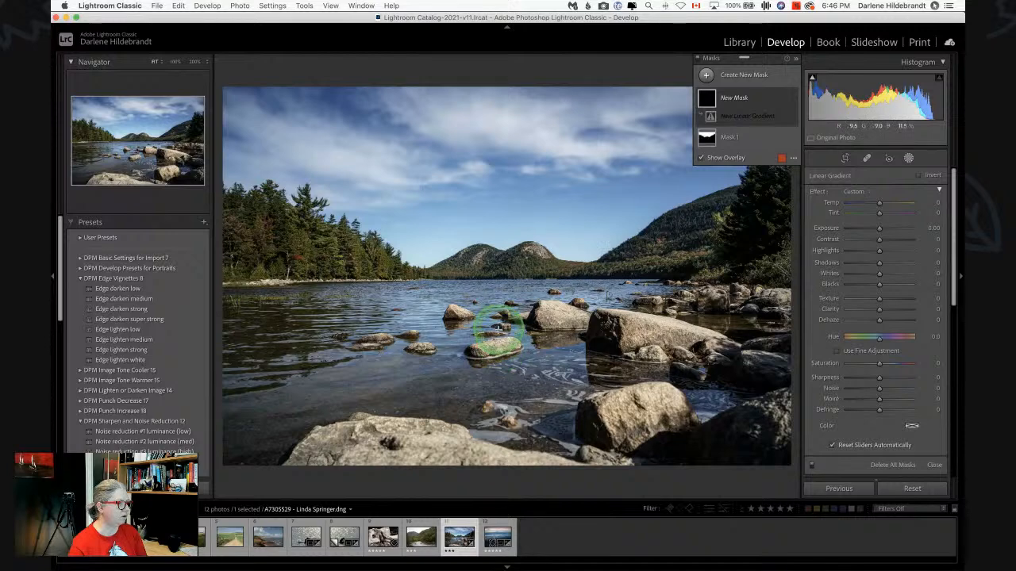
left_click_drag(493, 346, 497, 273)
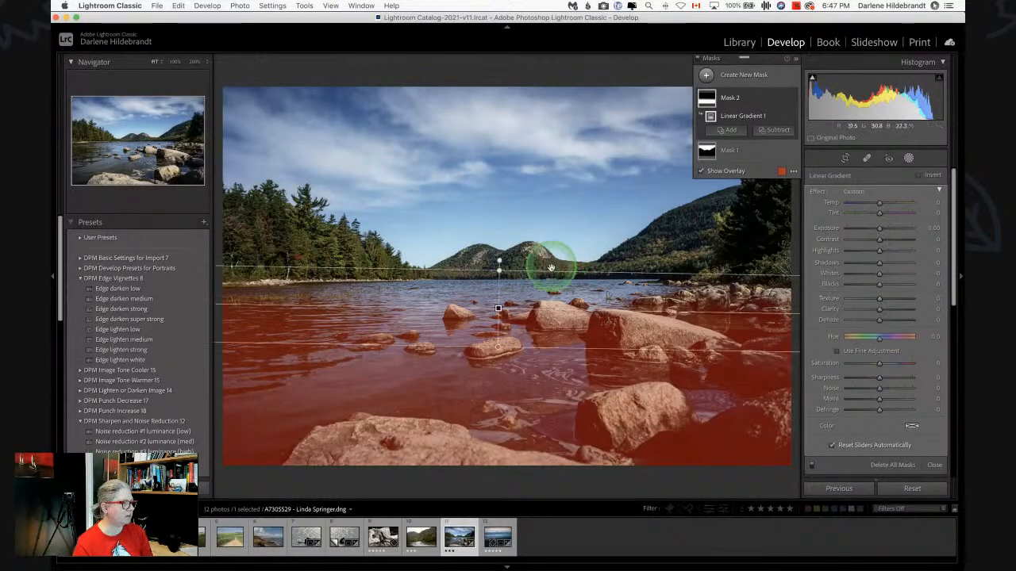
left_click_drag(498, 306, 498, 291)
left_click_drag(714, 294, 714, 291)
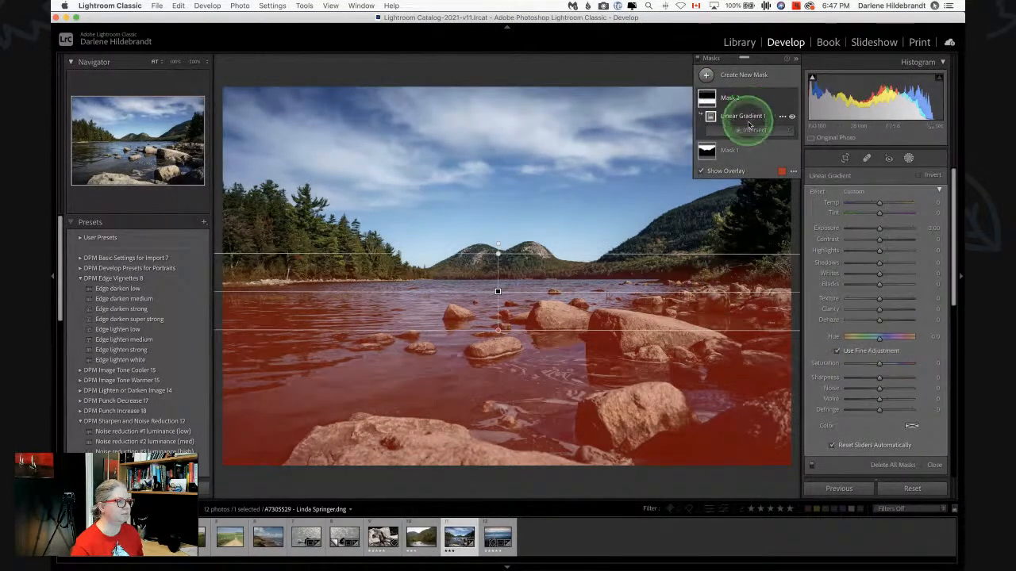
Intersect the gradient with a Color Range sampled from the large rock at Refine 25, and set Texture to 67 and Clarity to 19
left_click(747, 130, "alt")
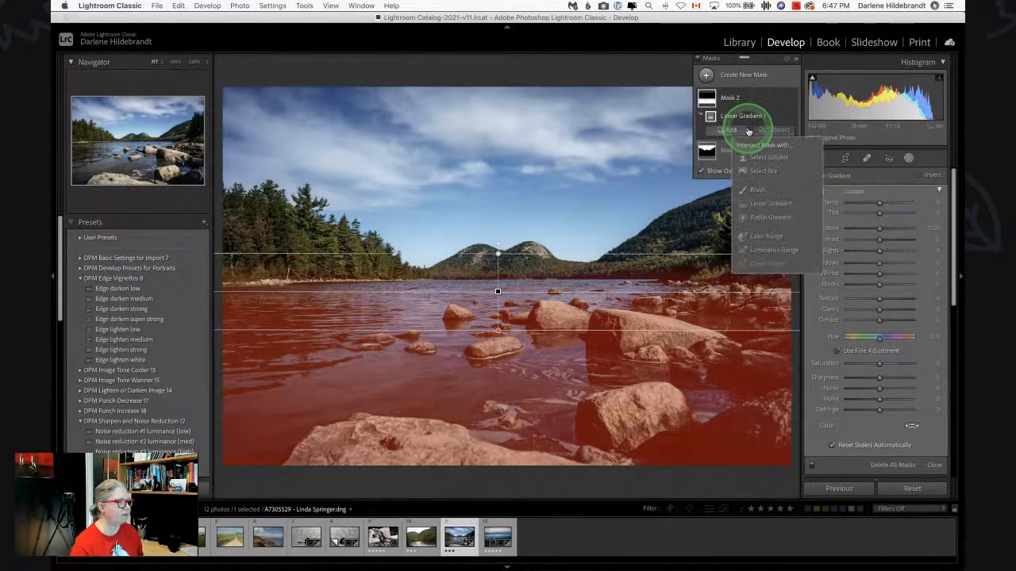
left_click(765, 235)
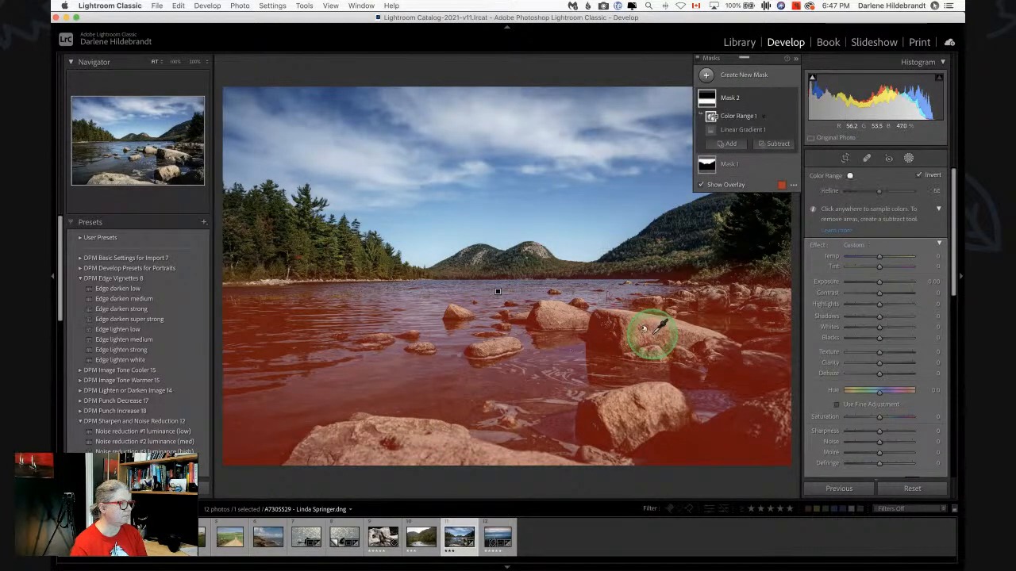
left_click(644, 329)
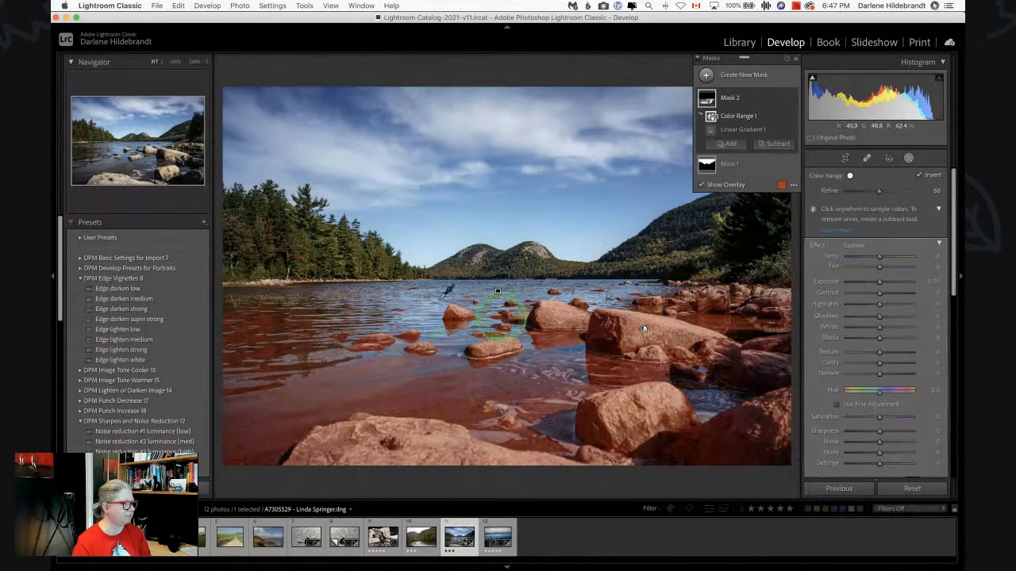
mouse_move(879, 191)
left_mouse_down()
mouse_move(868, 193)
mouse_move(900, 193)
mouse_move(866, 193)
left_mouse_up()
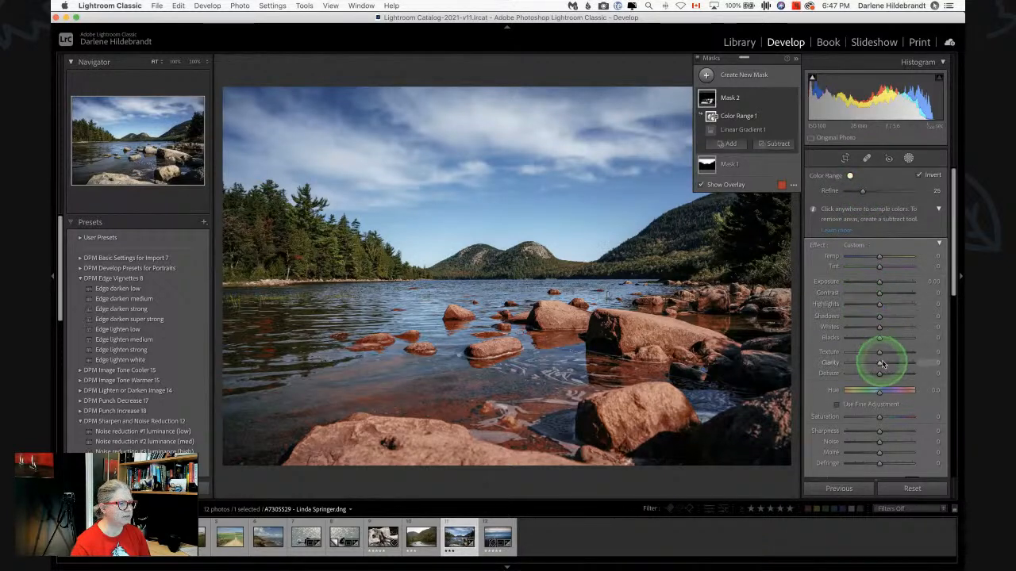
mouse_move(880, 351)
left_mouse_down()
mouse_move(914, 352)
mouse_move(812, 354)
mouse_move(963, 348)
mouse_move(751, 358)
mouse_move(893, 352)
mouse_move(879, 366)
mouse_move(897, 352)
left_mouse_up()
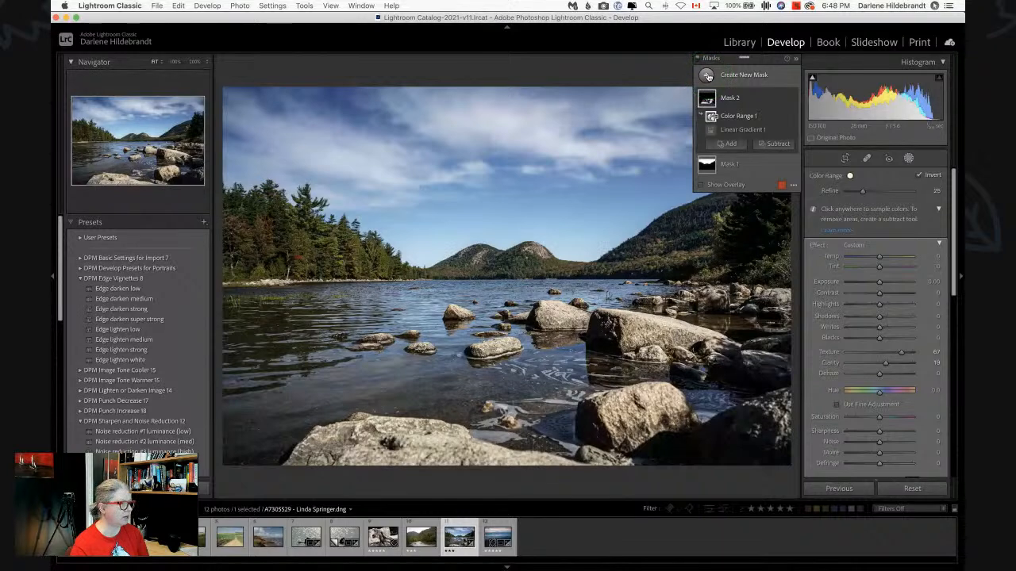
Add a Linear Gradient mask darkening the foreground rocks and water at Exposure −1.34, with its level centre line just above the nearest boulder
left_click(707, 76)
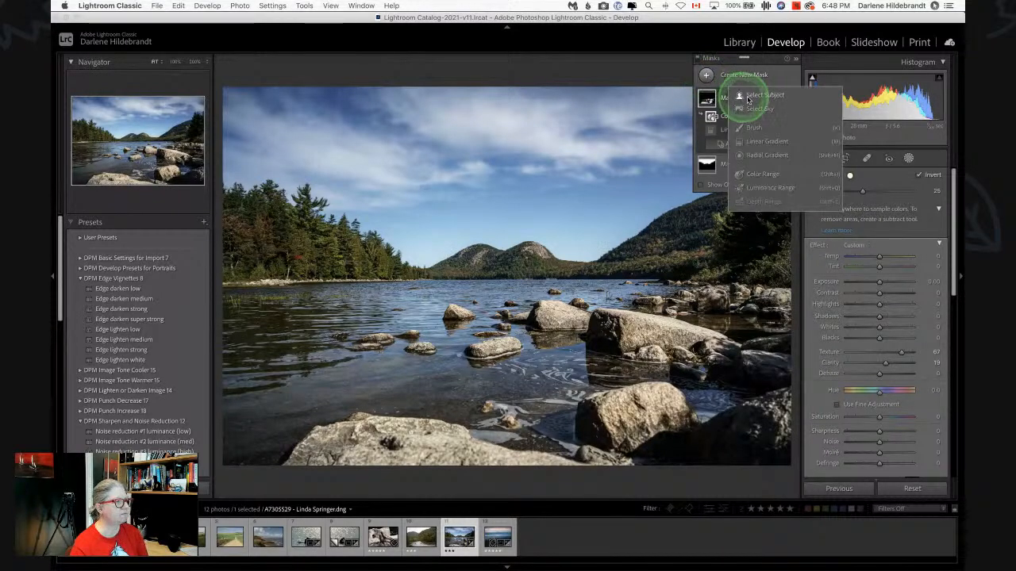
left_click(758, 141)
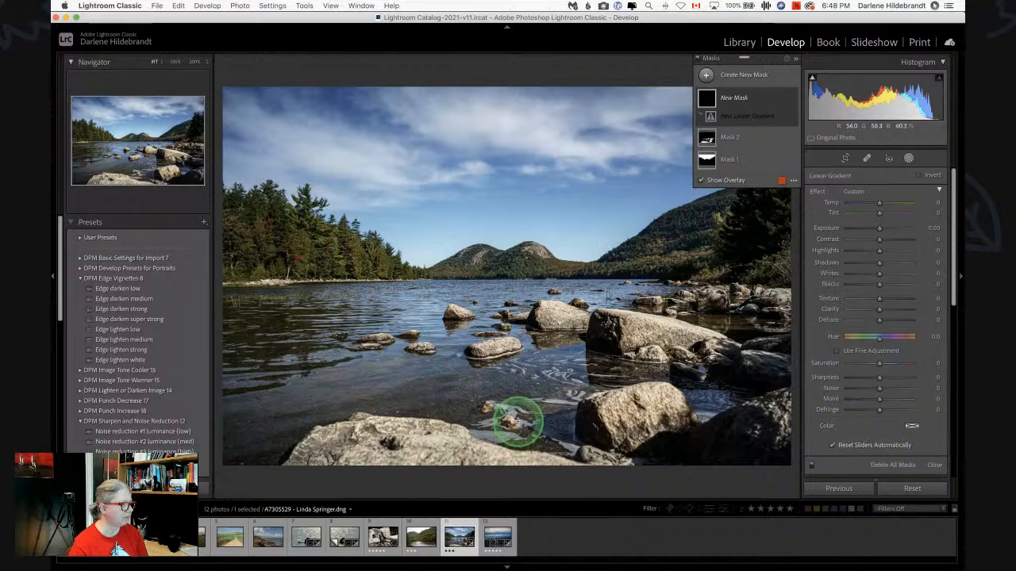
left_click_drag(517, 419, 512, 349)
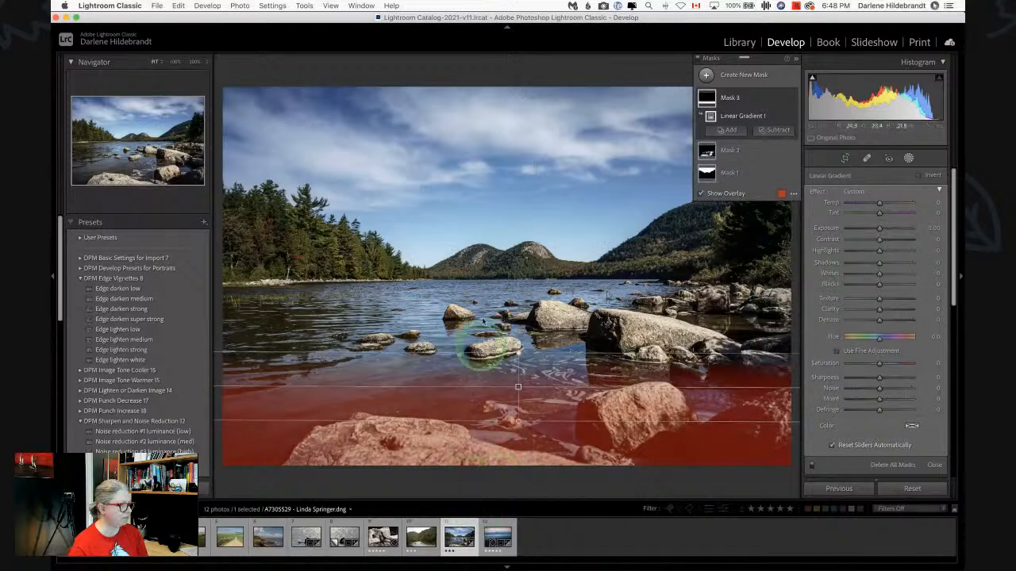
left_click_drag(880, 230, 868, 231)
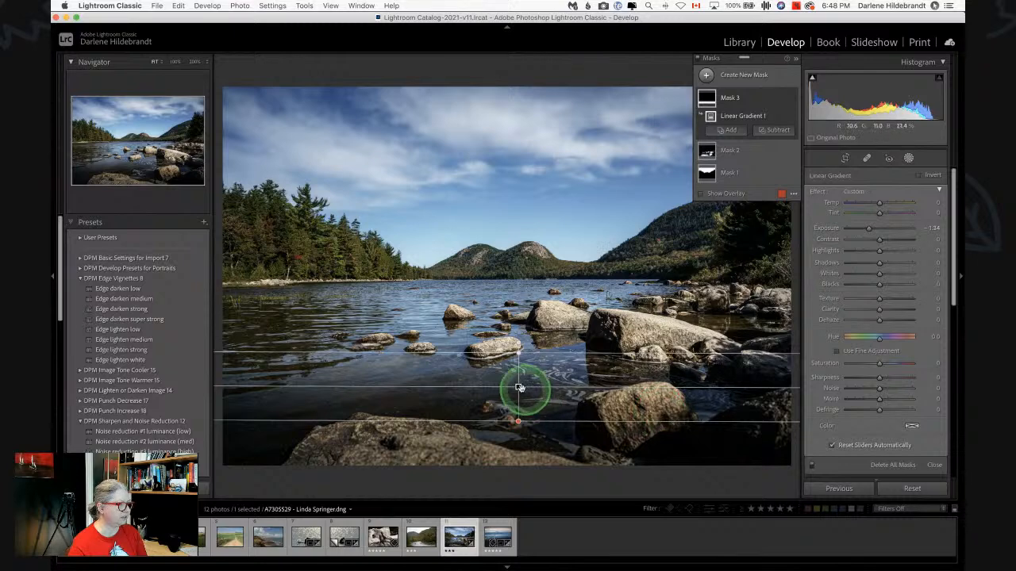
left_click_drag(519, 387, 517, 367)
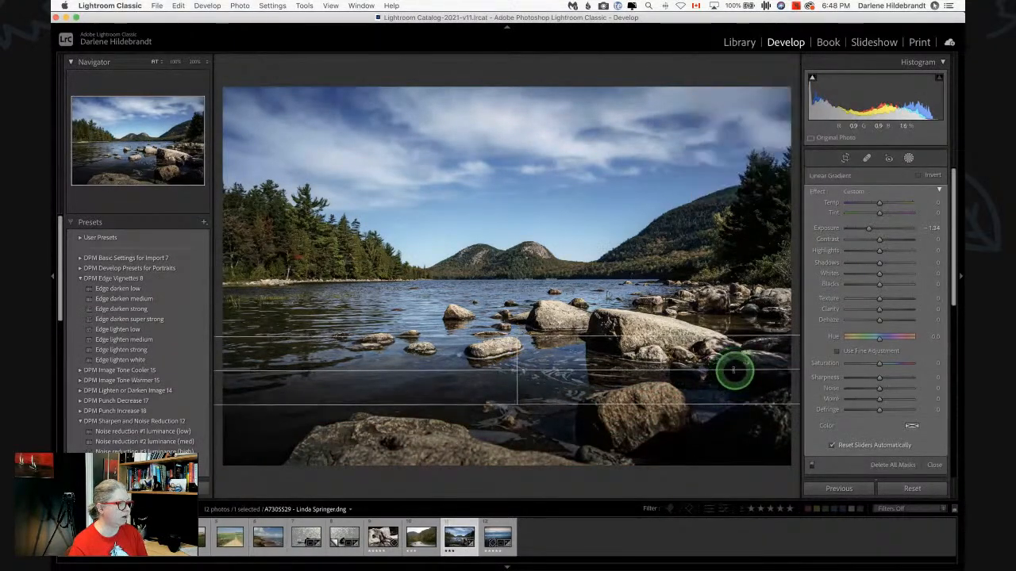
Intersect the new foreground gradient mask with a Luminance Range
mouse_move(759, 170)
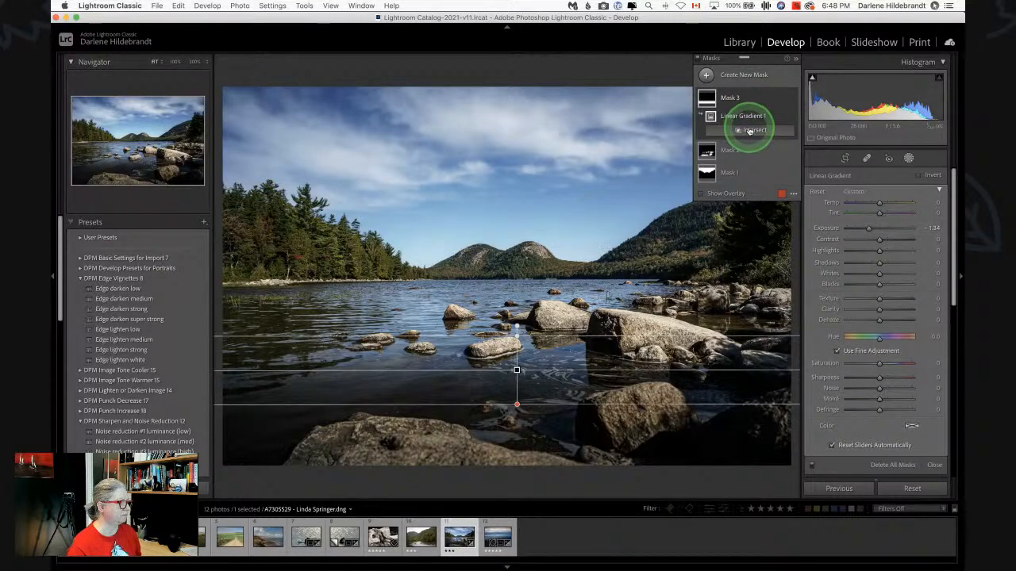
left_click(749, 131)
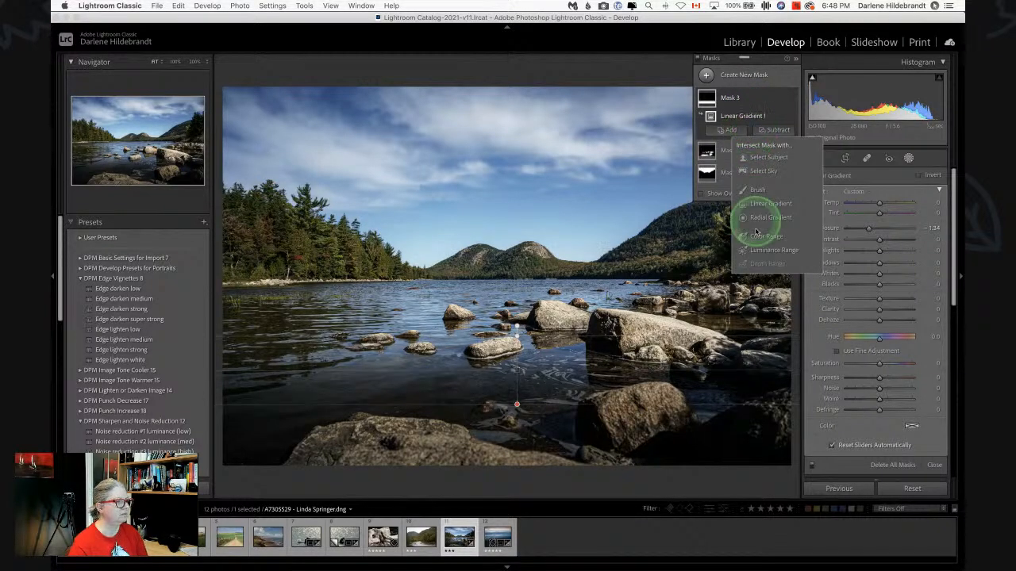
left_click(768, 249)
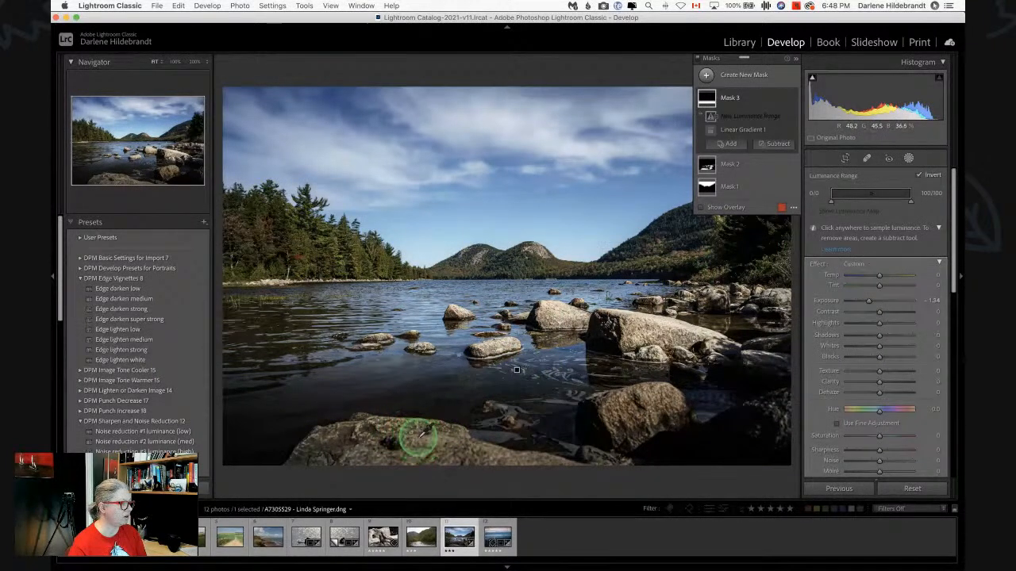
Sample the foreground rock for Mask 3's luminance range, set the range to 16/58–100/100, and set the mask's exposure to -1.18
left_click_drag(418, 439, 453, 463)
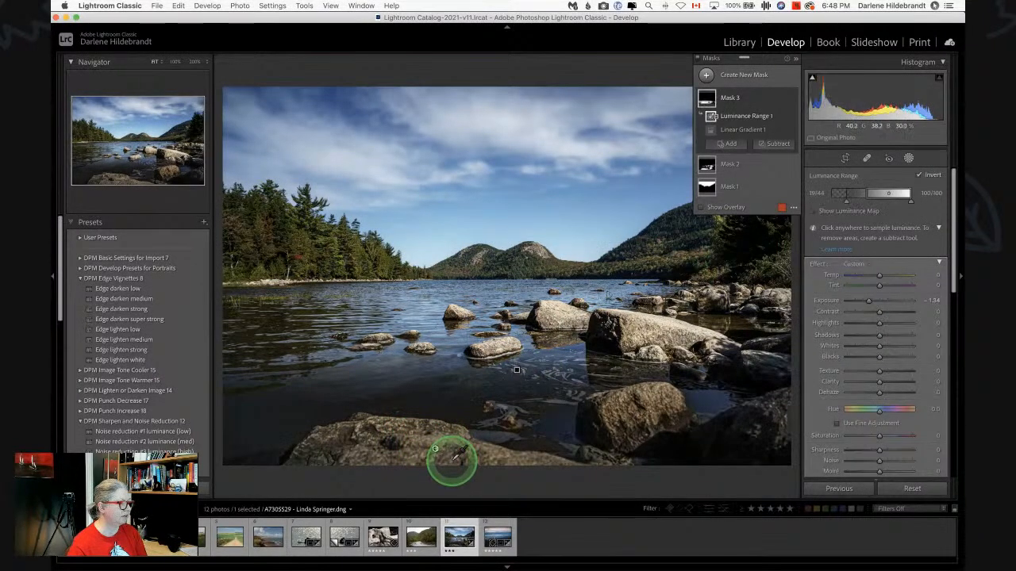
left_click(701, 208)
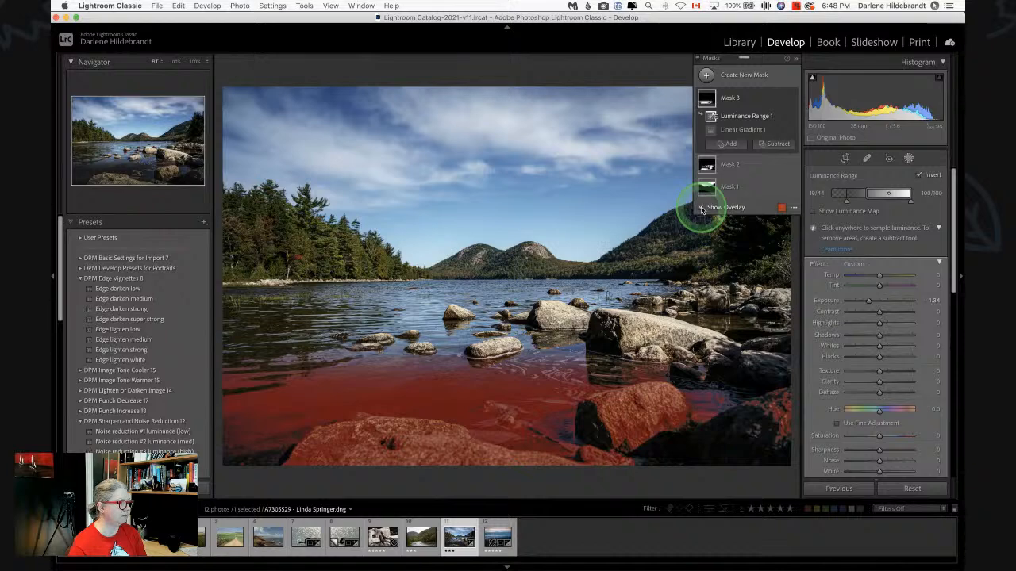
left_click_drag(907, 193, 843, 193)
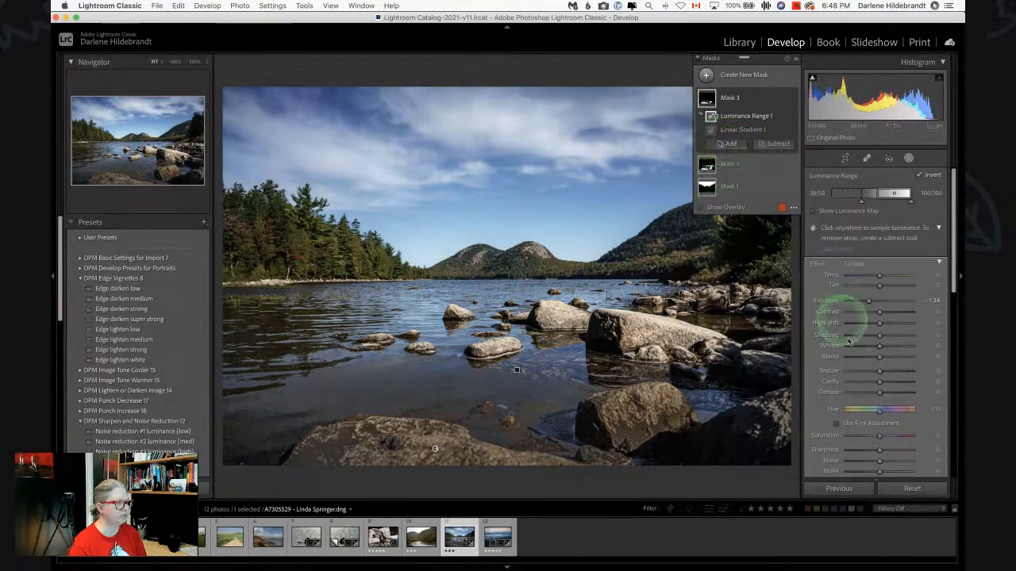
left_click_drag(863, 298, 870, 300)
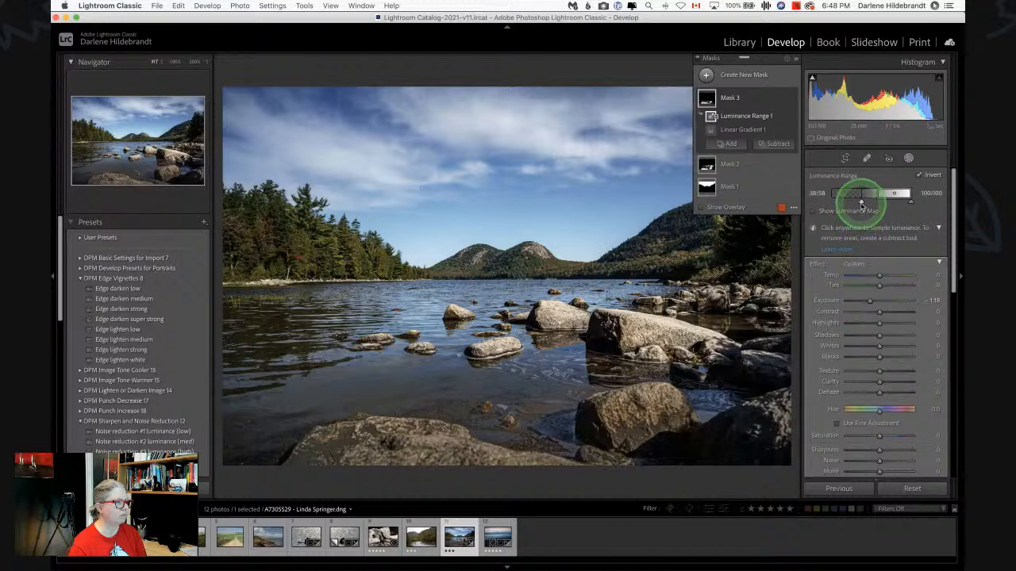
left_click_drag(861, 204, 841, 204)
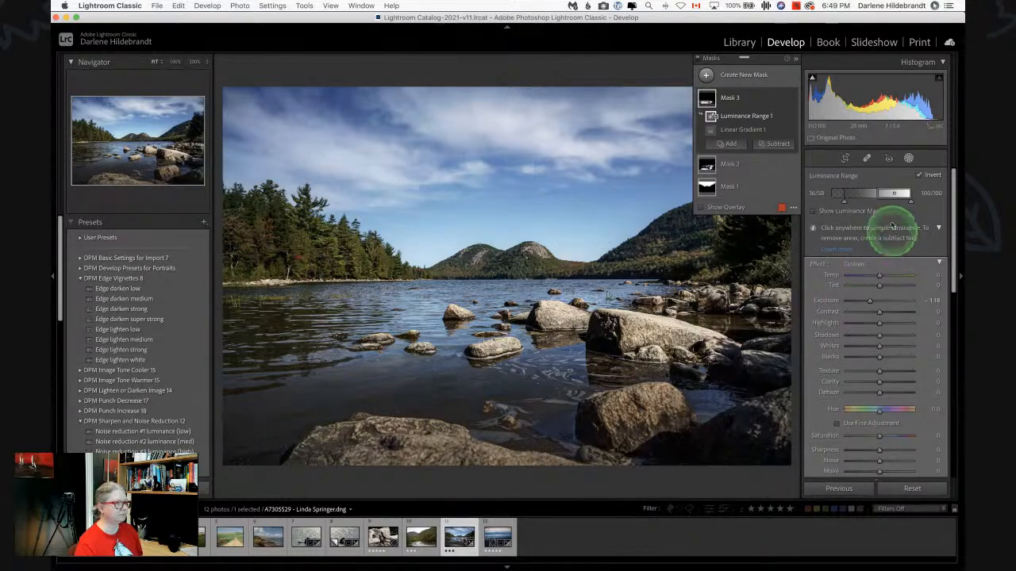
Leave masking and compare the edited lake photo with its before version
left_click(908, 158)
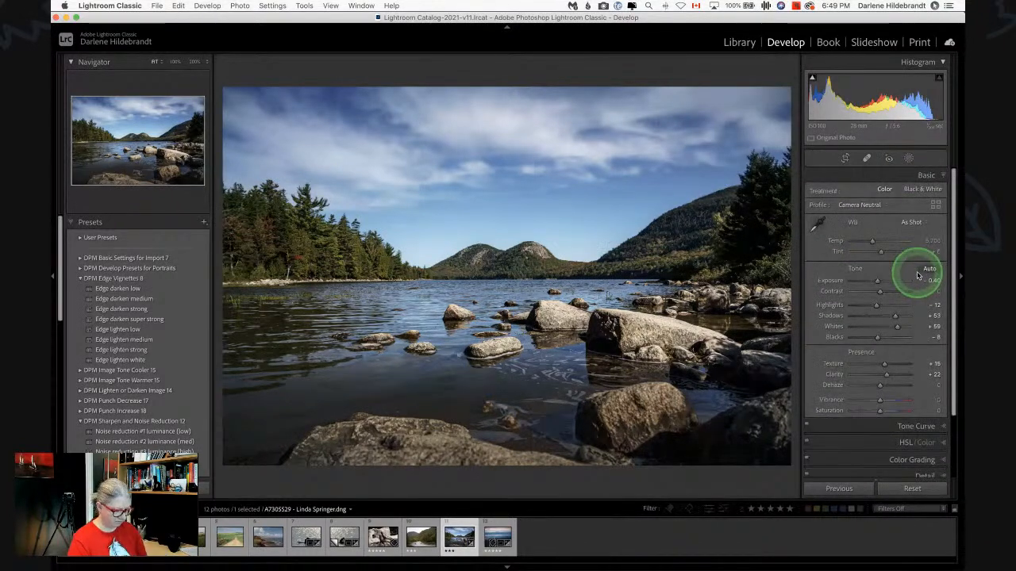
key("backslash")
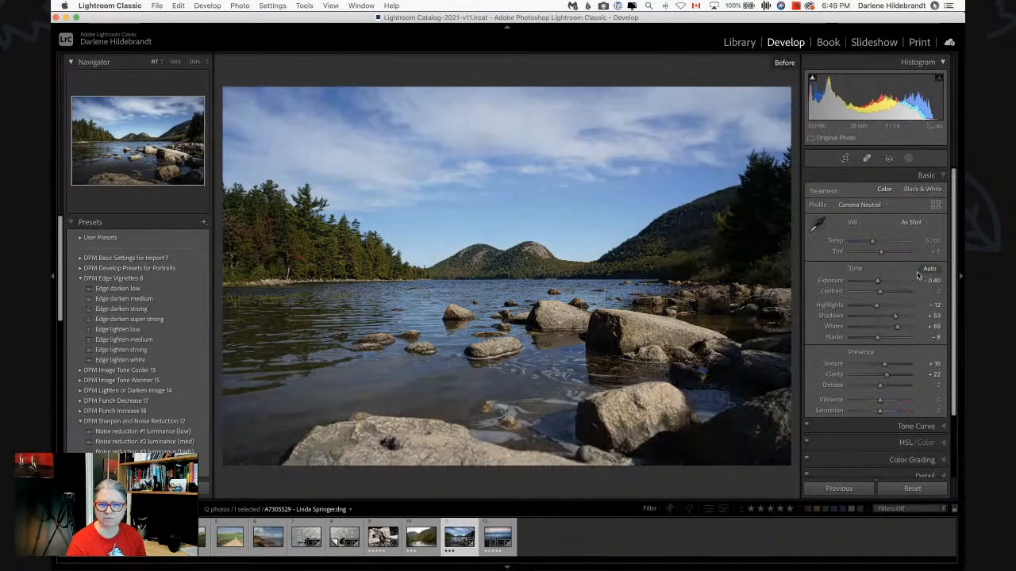
key("backslash")
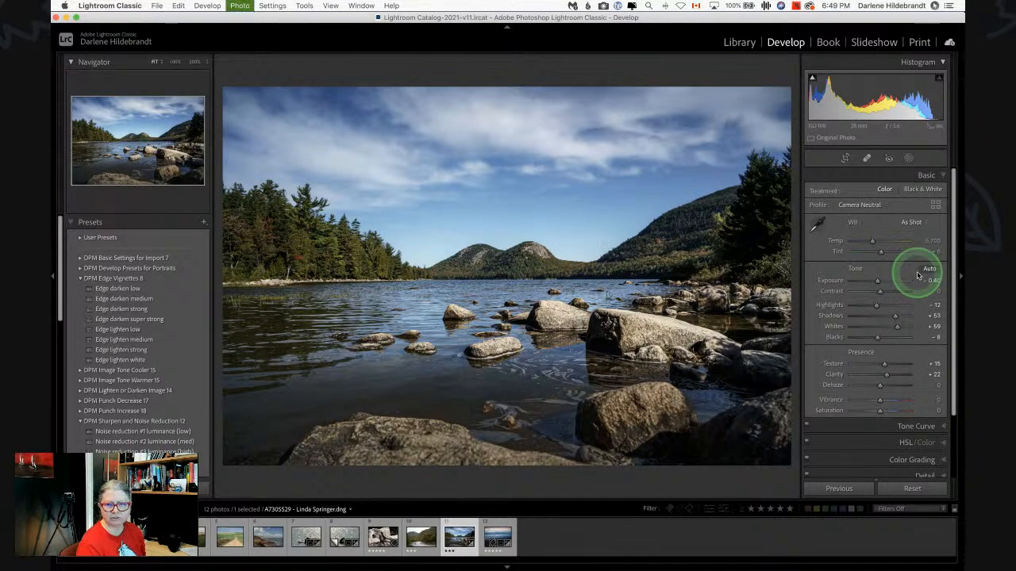
Rotate the photo 180 degrees and examine its composition upside down with the surrounding interface dimmed
key("super+bracketright")
key("super+bracketright")
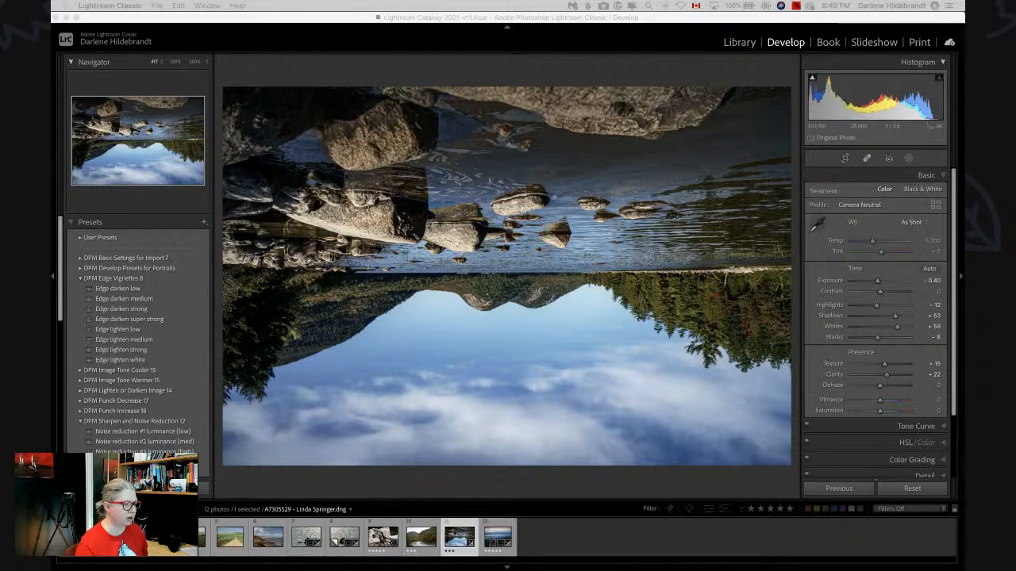
left_click(747, 480)
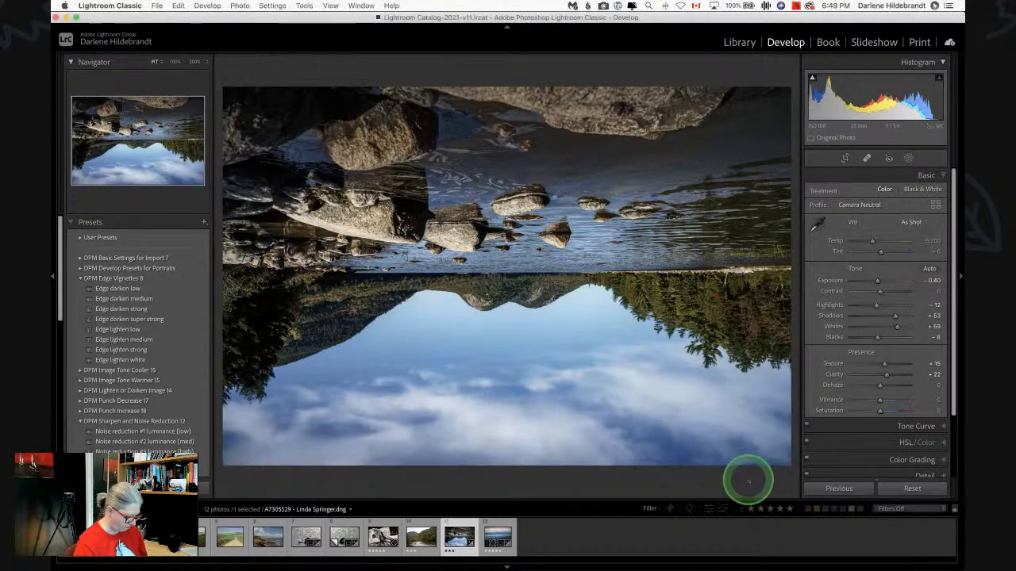
key("l")
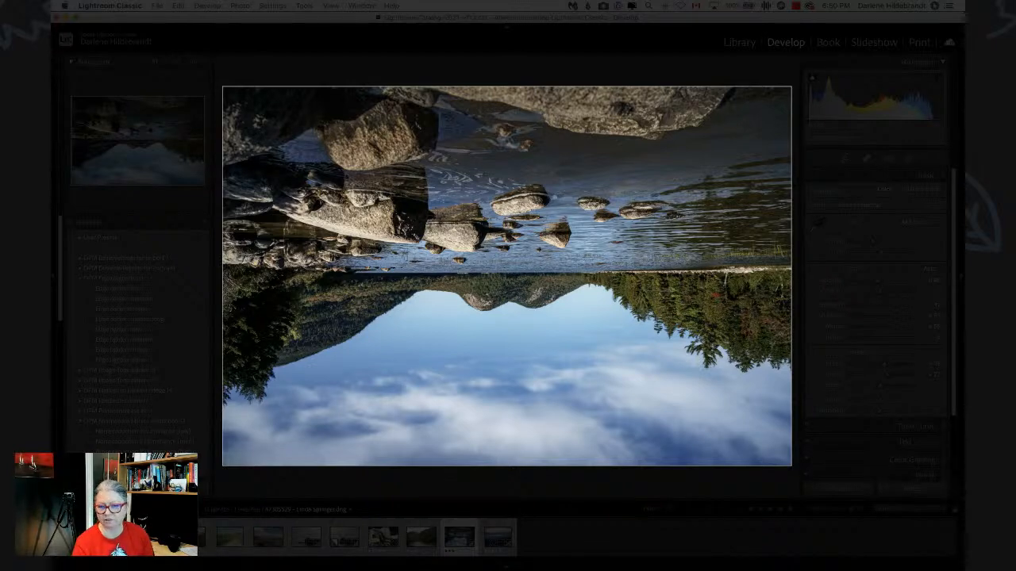
key("l")
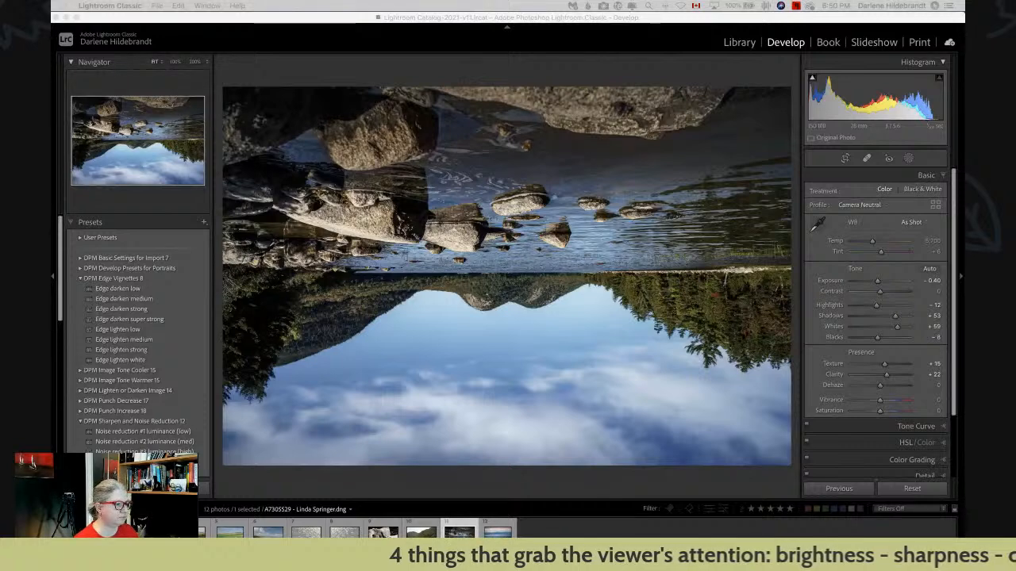
View the upside-down photo with the surroundings dimmed and fully blacked out, then restore the lights and upright orientation
key("l")
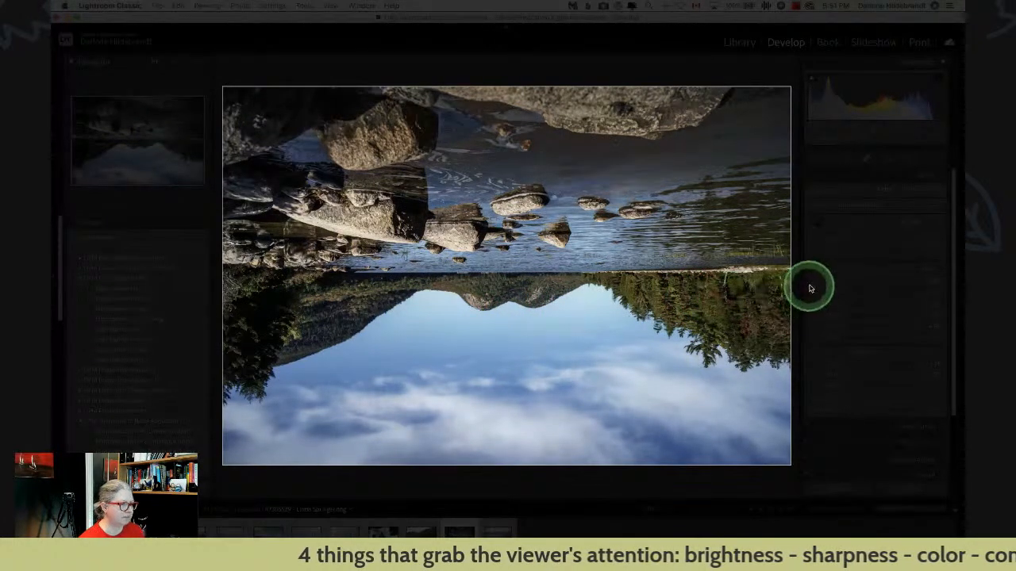
key("period")
key("l")
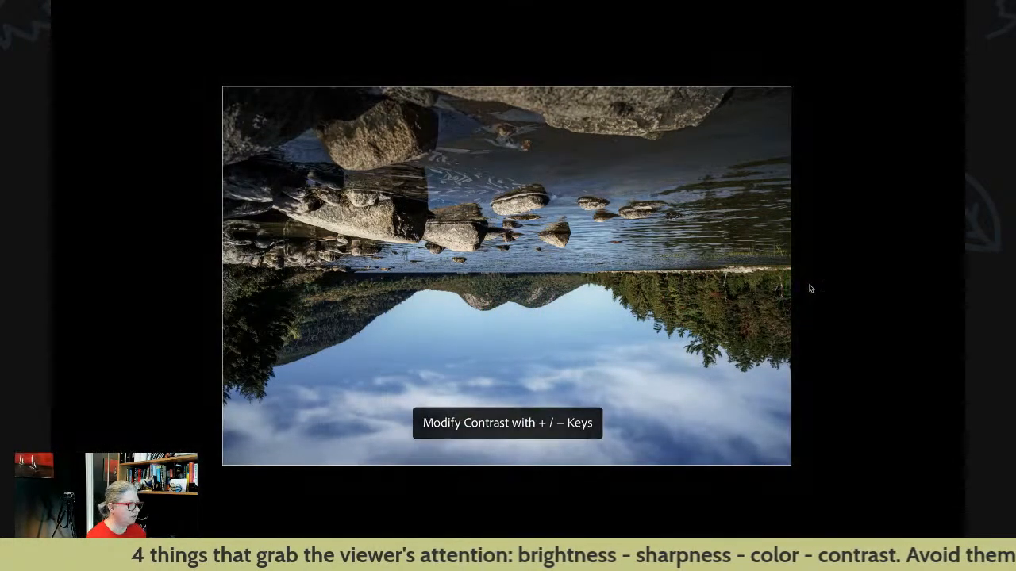
key("l")
key("super+bracketright")
key("super+bracketright")
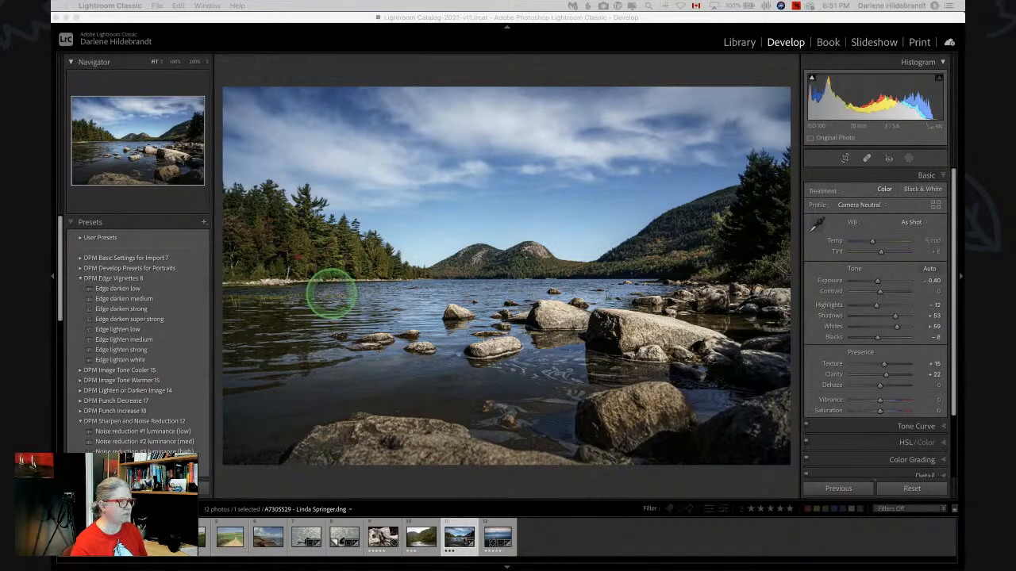
Create a new mask with a flat, wide radial gradient over the far shoreline below the trees at the photo's left edge
left_click(908, 159)
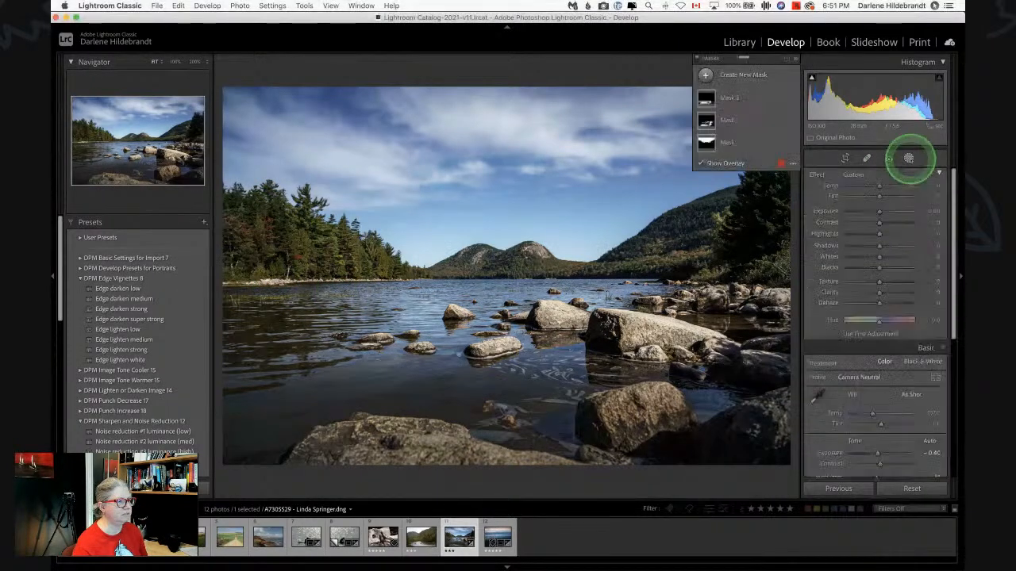
left_click(703, 76)
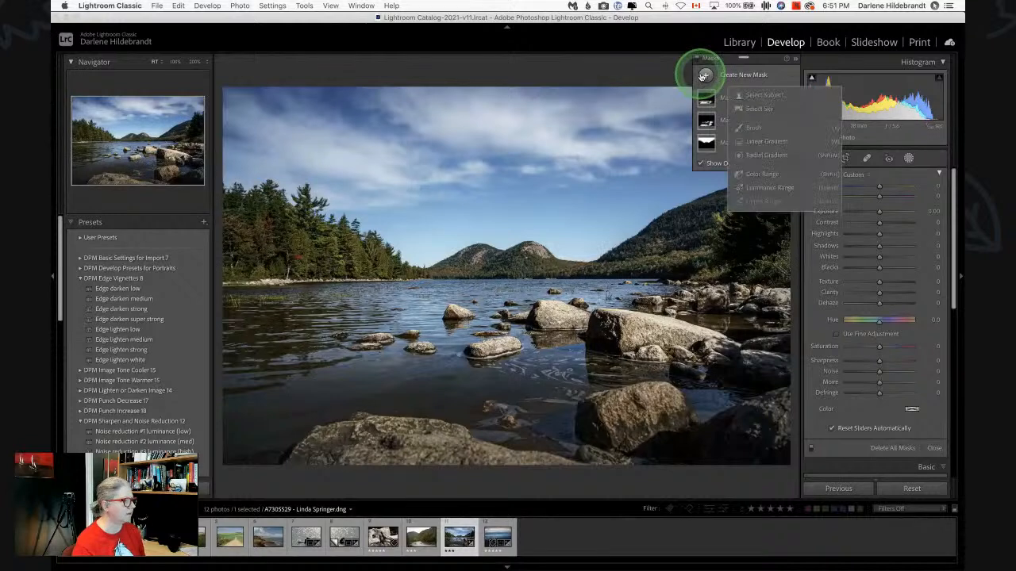
left_click(756, 154)
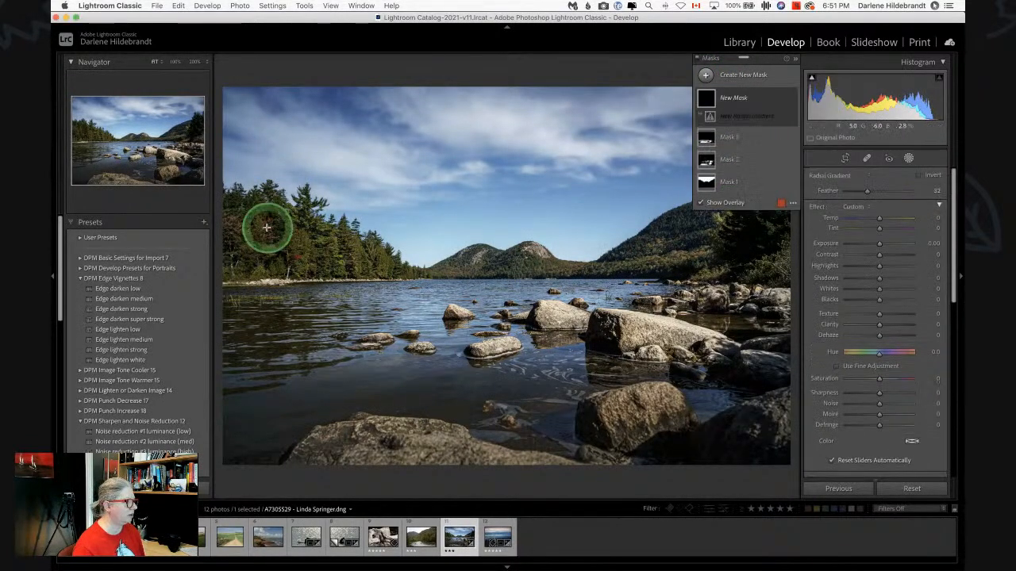
left_click_drag(267, 277, 479, 279)
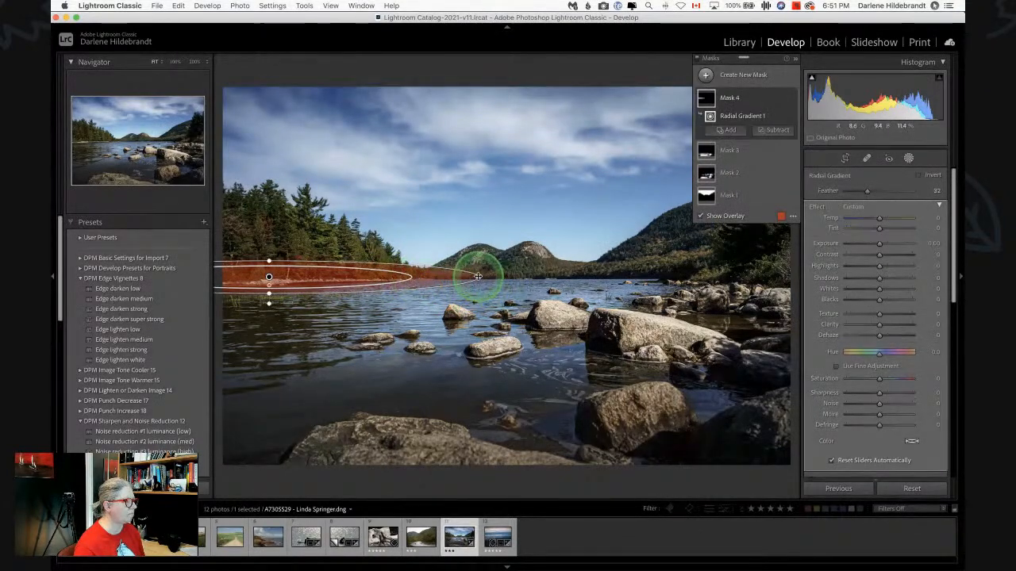
left_click_drag(479, 277, 475, 272)
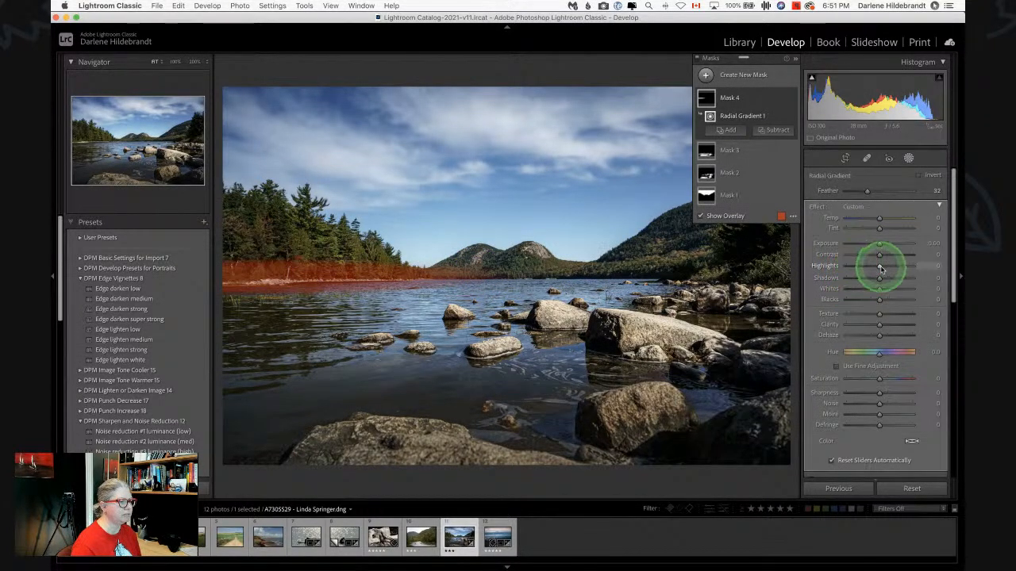
Darken the shoreline radial gradient by setting highlights to -76 and exposure to -0.57
left_click_drag(879, 268, 853, 273)
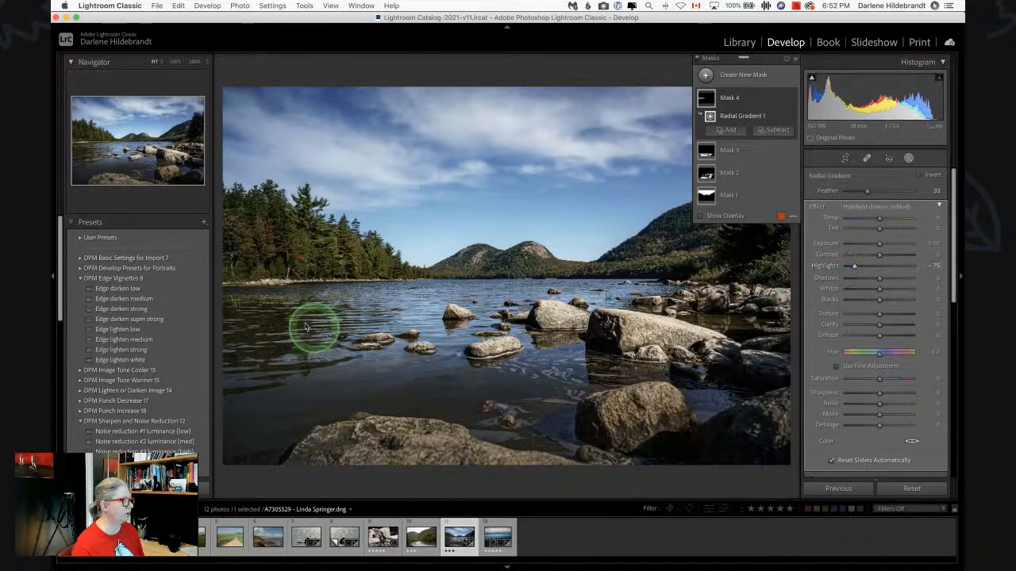
mouse_move(268, 285)
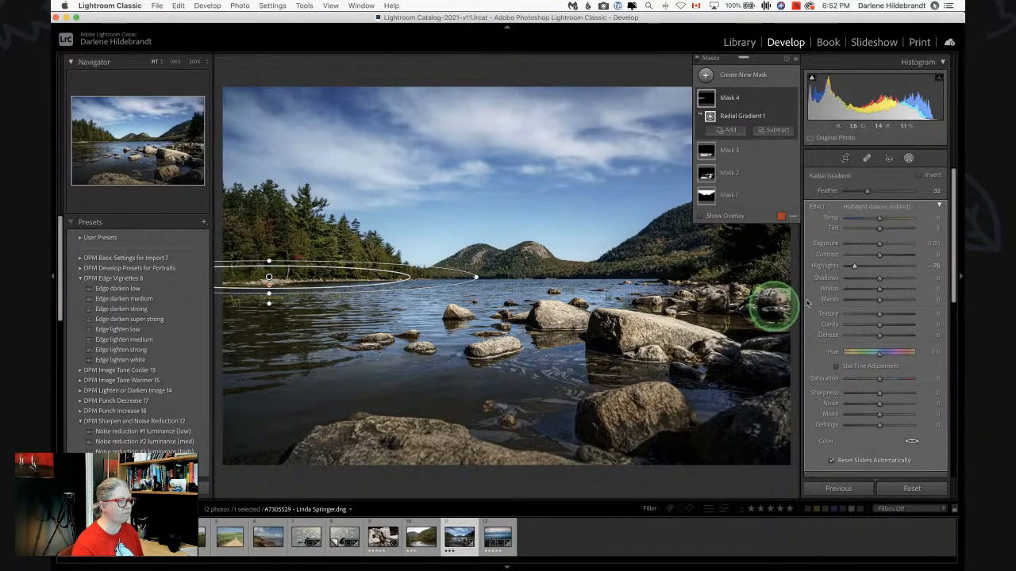
left_click_drag(879, 244, 876, 244)
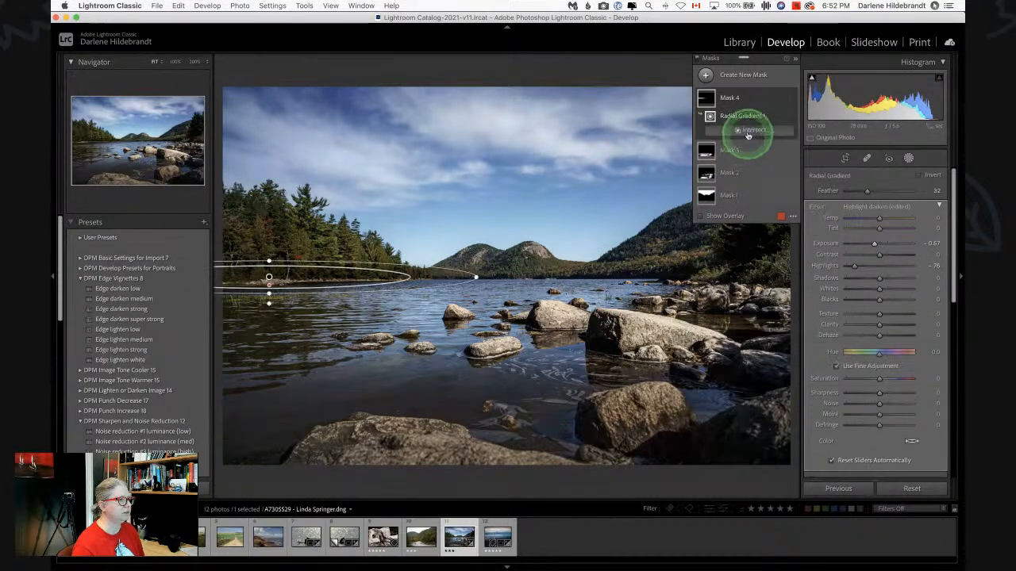
Intersect the shoreline mask with a luminance range sampled from the bright shoreline rocks, and show the mask overlay
key("alt")
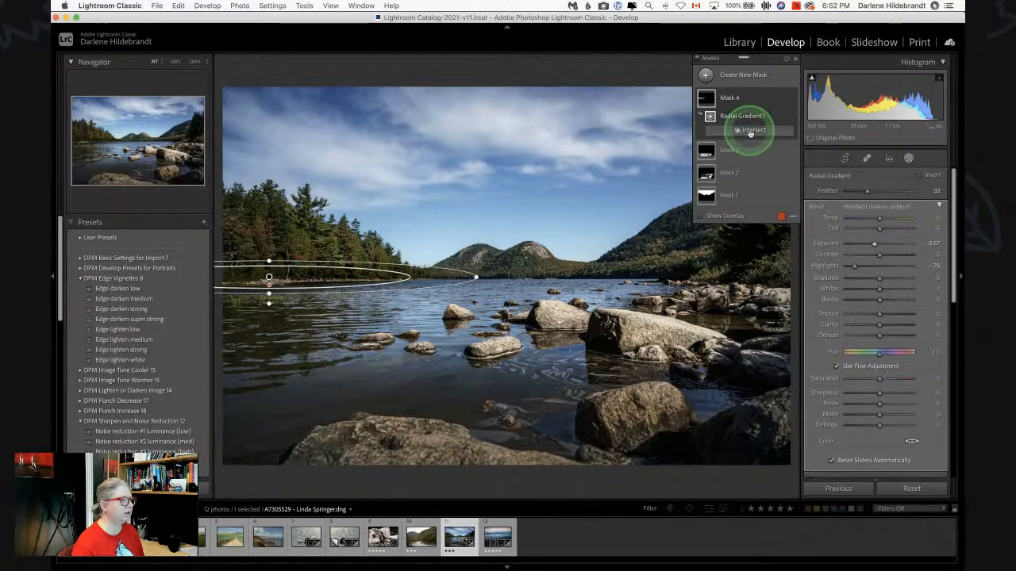
left_click_drag(751, 133, 432, 246)
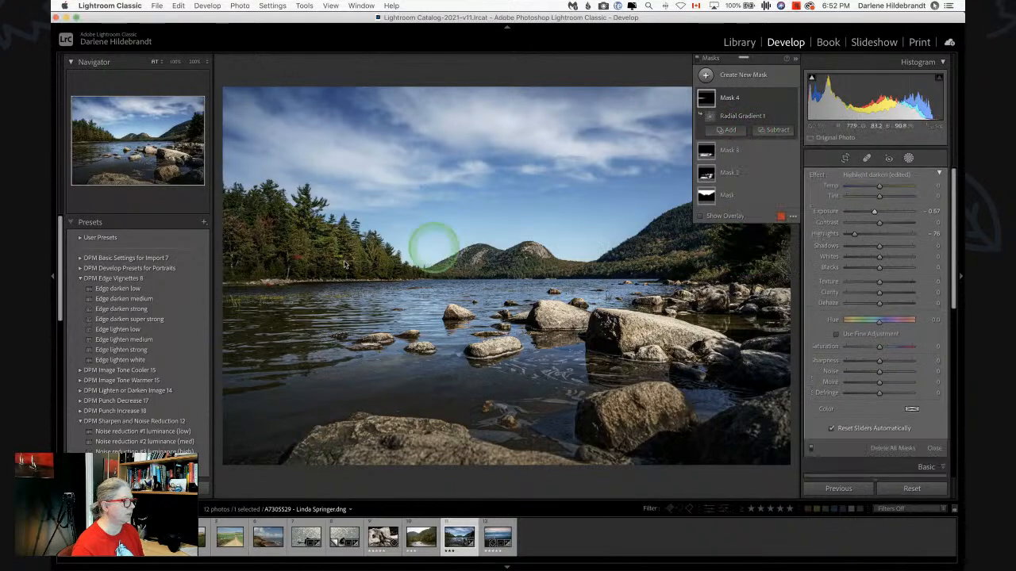
left_click(259, 279)
key("super+minus")
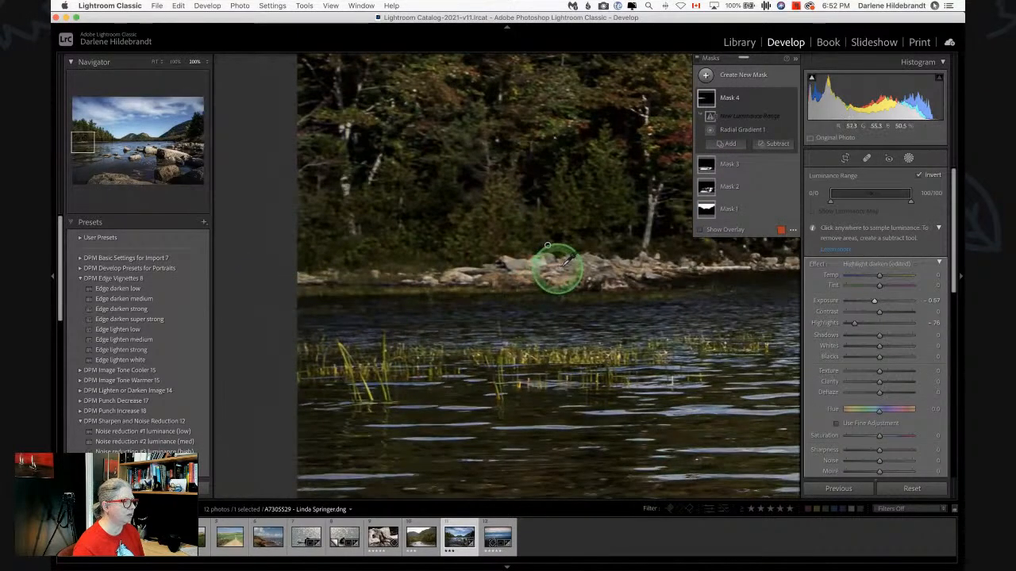
left_click(574, 270)
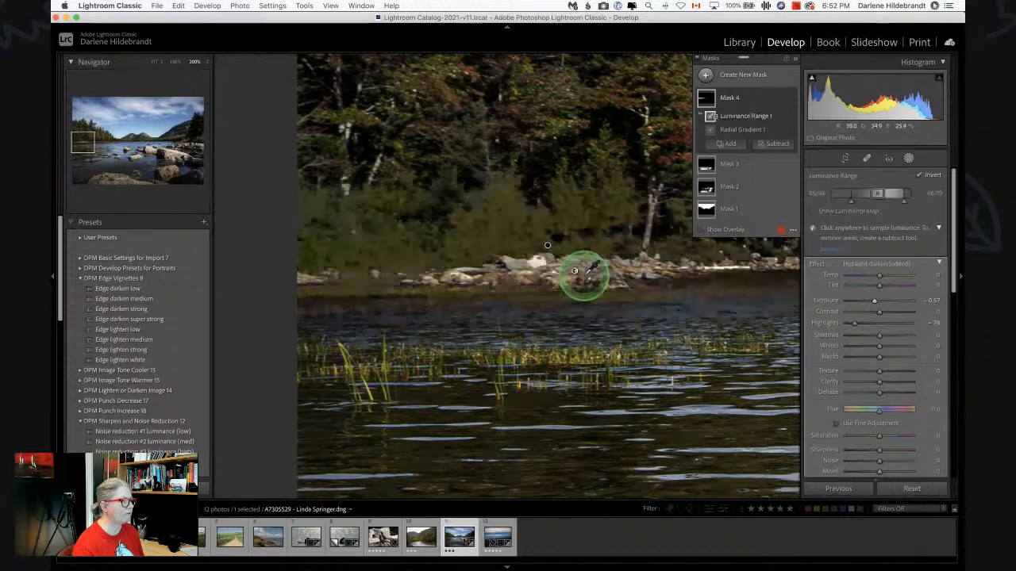
key("super+minus")
key("super+minus")
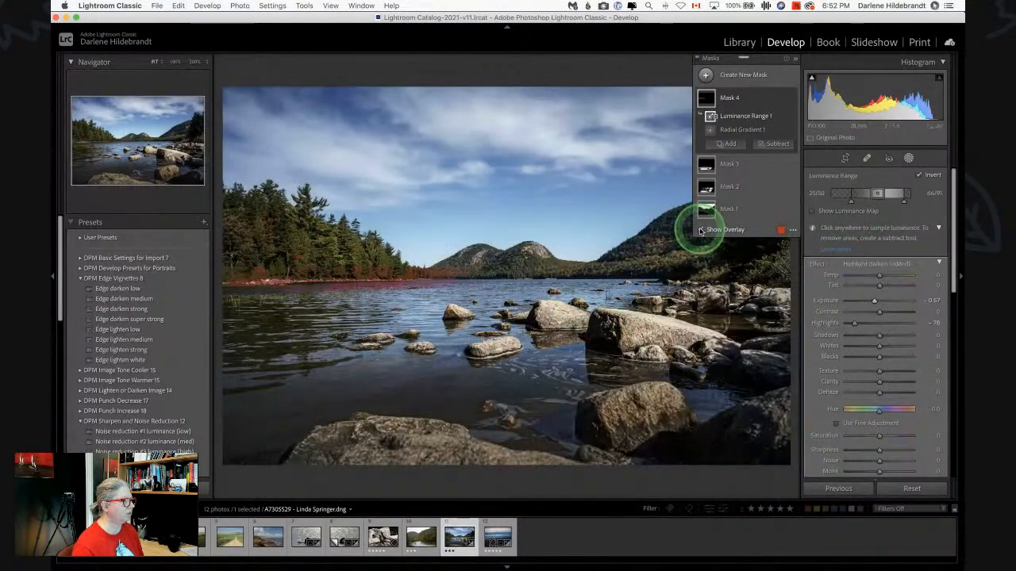
Narrow the shoreline mask's luminance range to 40/60–76/100 and hide the overlay
left_click(851, 199)
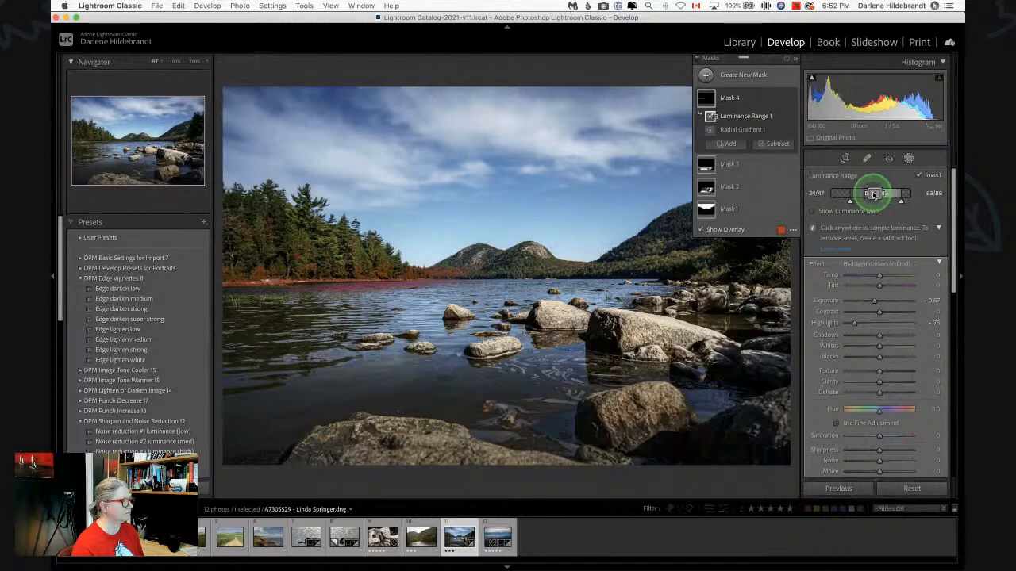
left_click_drag(884, 193, 859, 203)
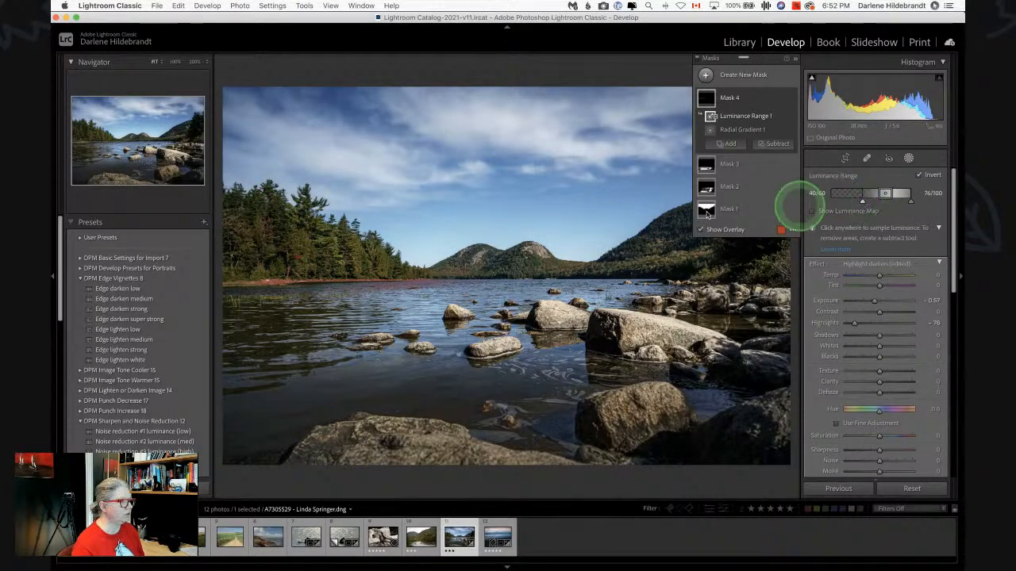
left_click_drag(813, 219, 857, 226)
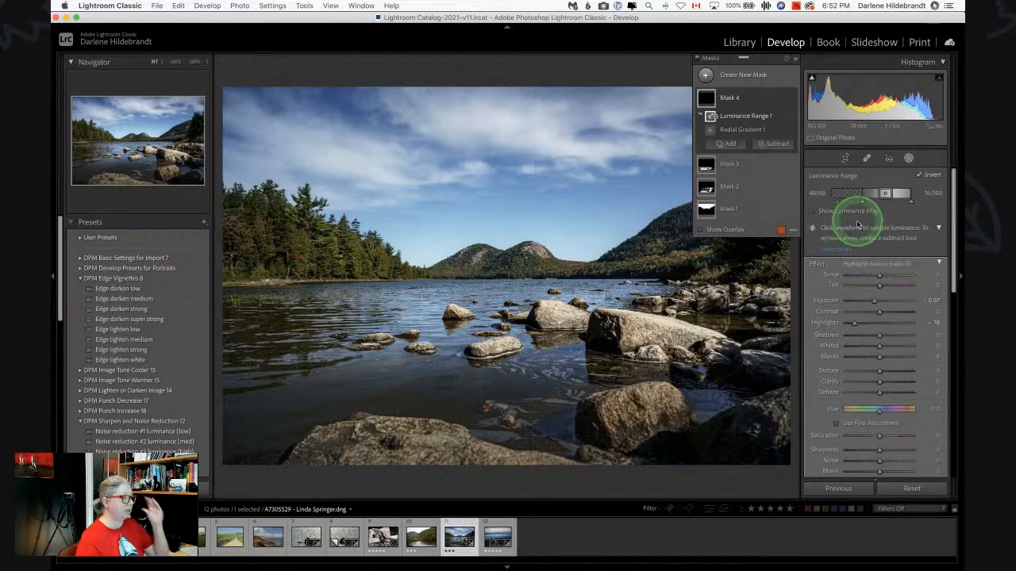
Close the masks and darken the sky with HSL luminance, setting blue to -64 and aqua to -16
left_click(908, 158)
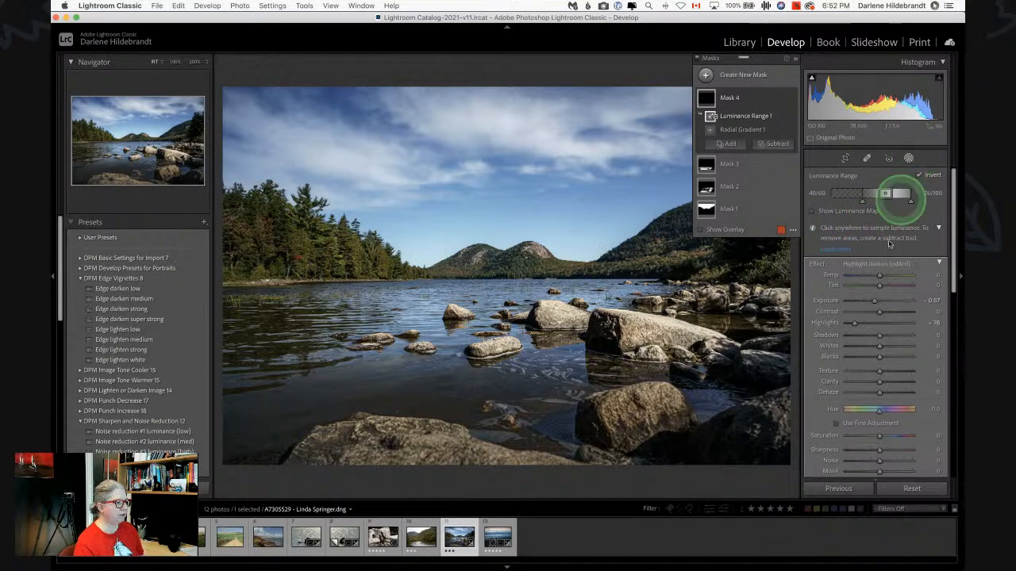
scroll(879, 313, "down", 3)
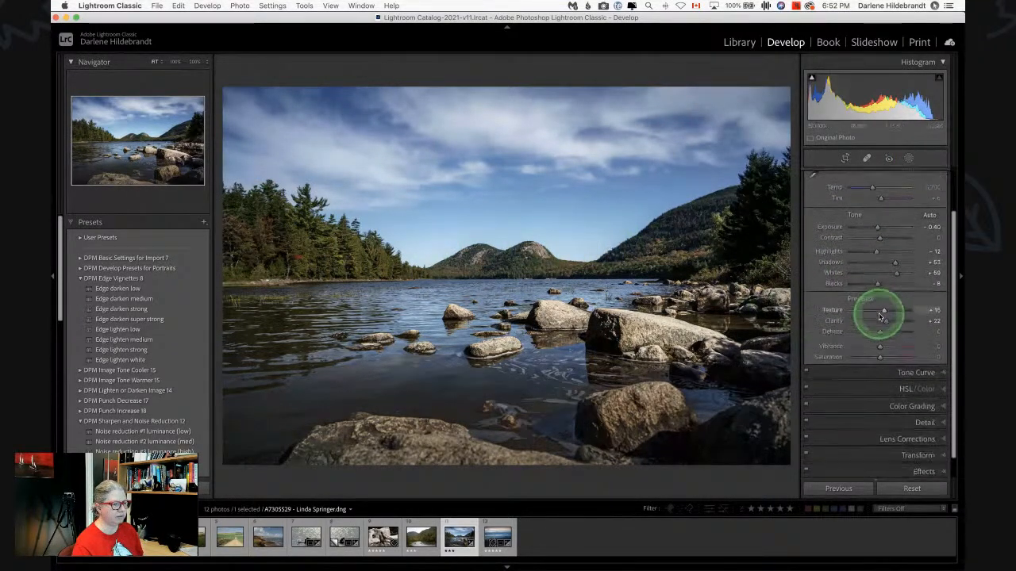
left_click(905, 381)
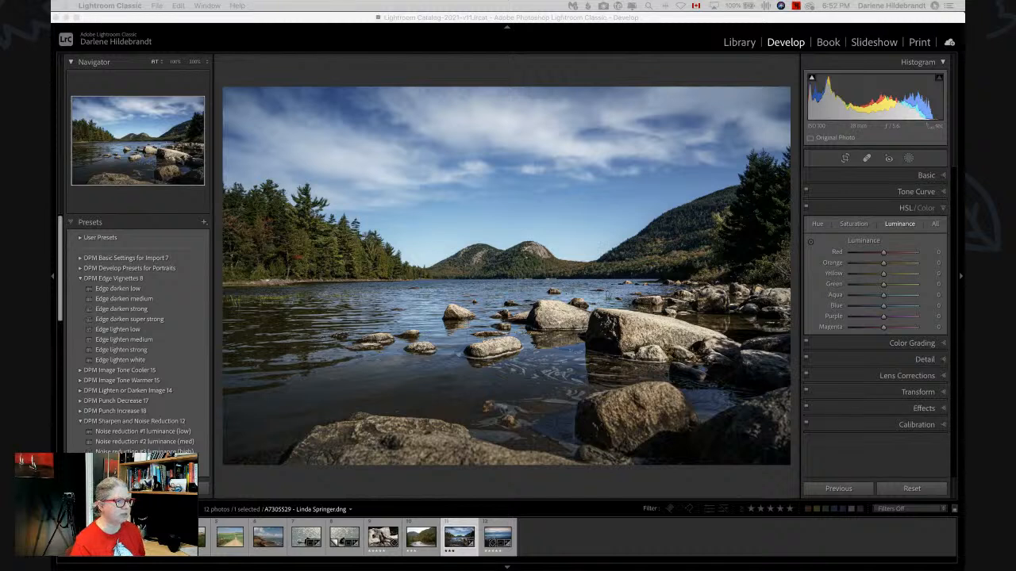
left_click(846, 459)
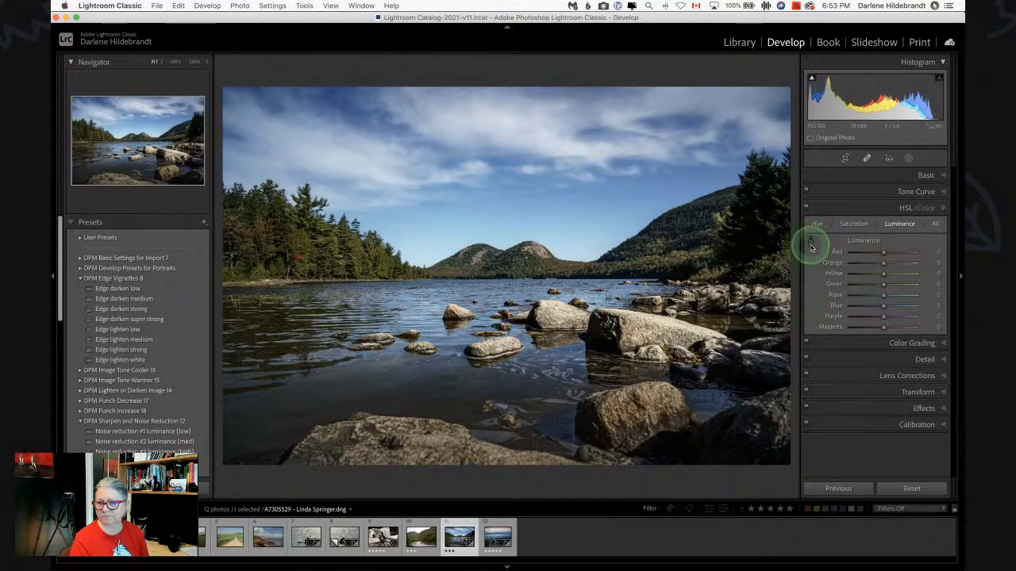
left_click(810, 243)
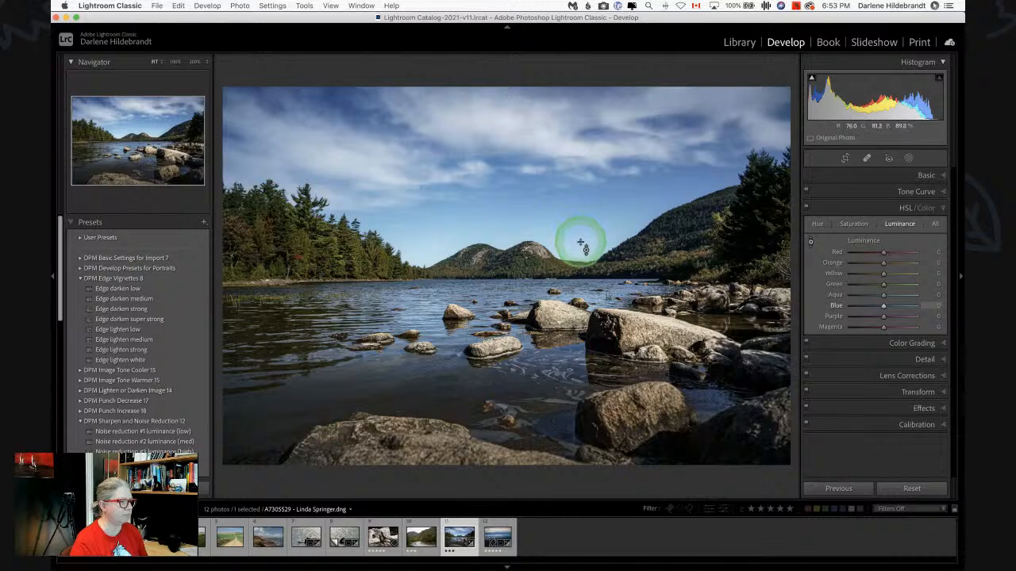
left_click_drag(579, 238, 573, 196)
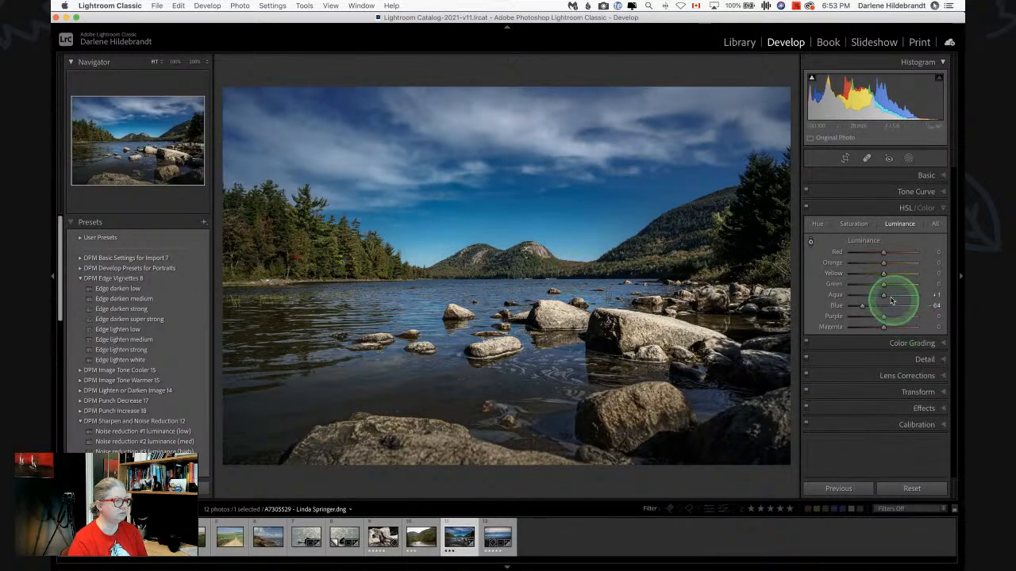
left_click_drag(886, 297, 880, 296)
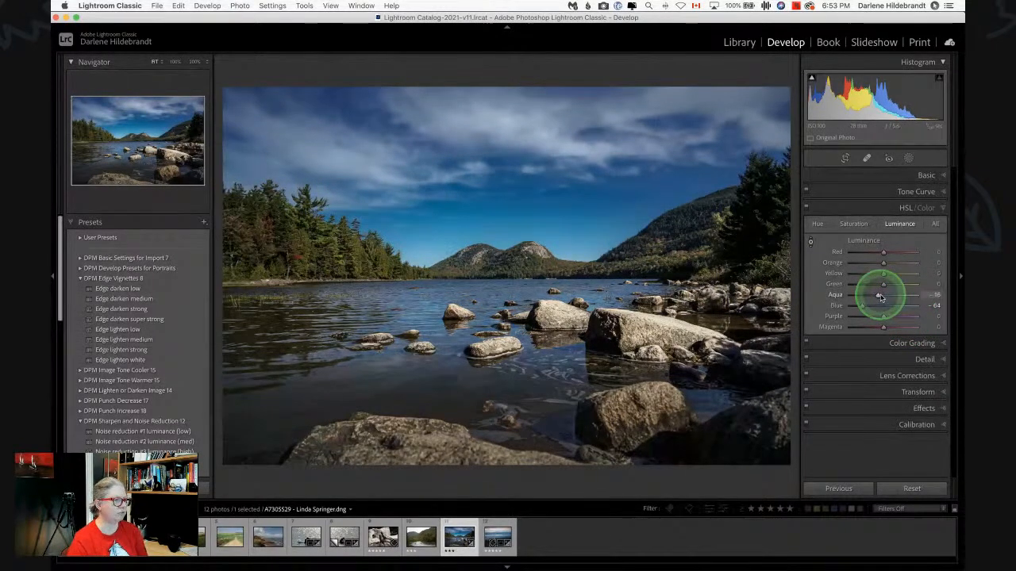
Desaturate the sky with the HSL targeted adjustment, lowering blue saturation to about -29 and aqua slightly
left_click(855, 225)
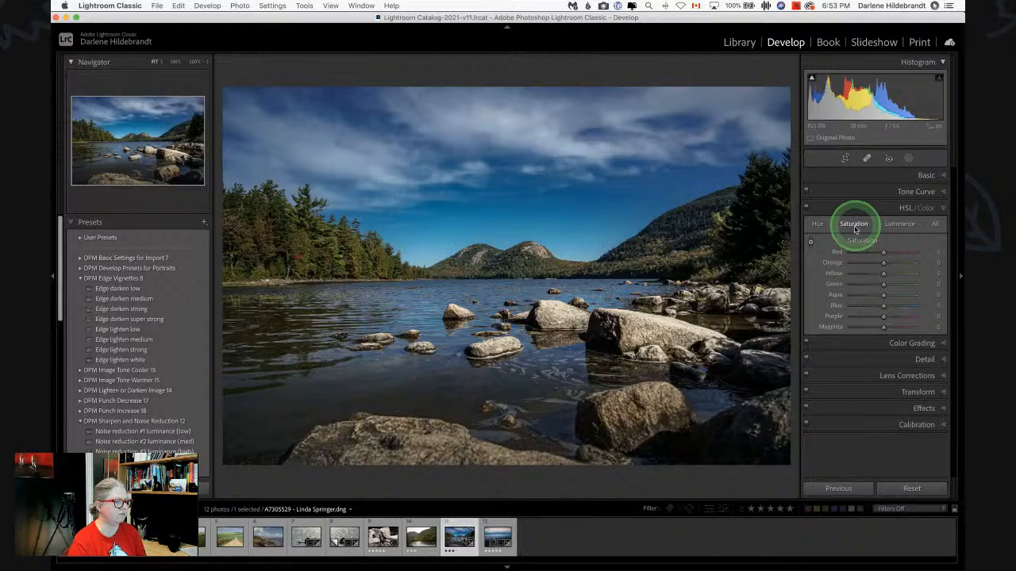
left_click(810, 242)
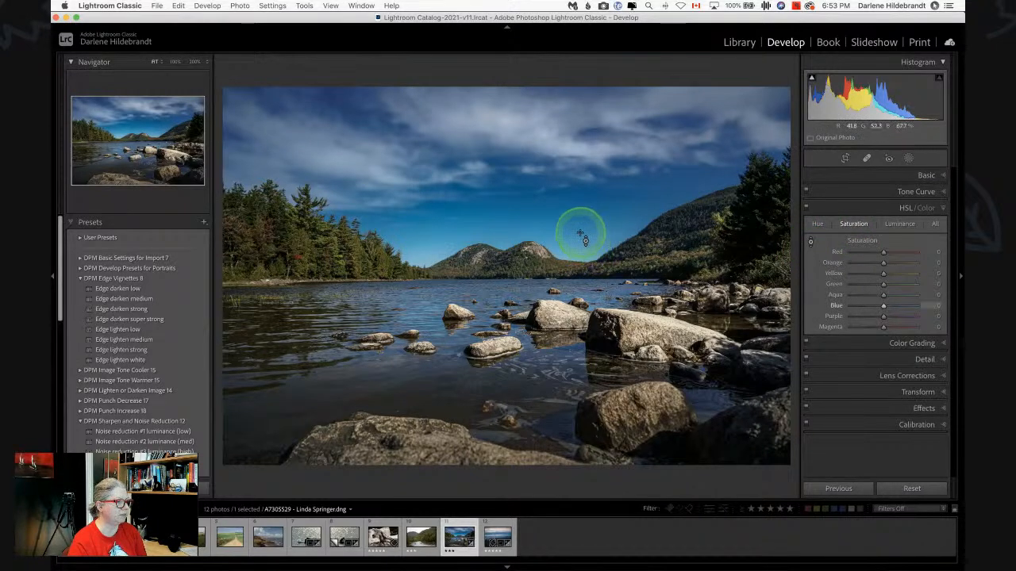
left_click_drag(581, 238, 580, 241)
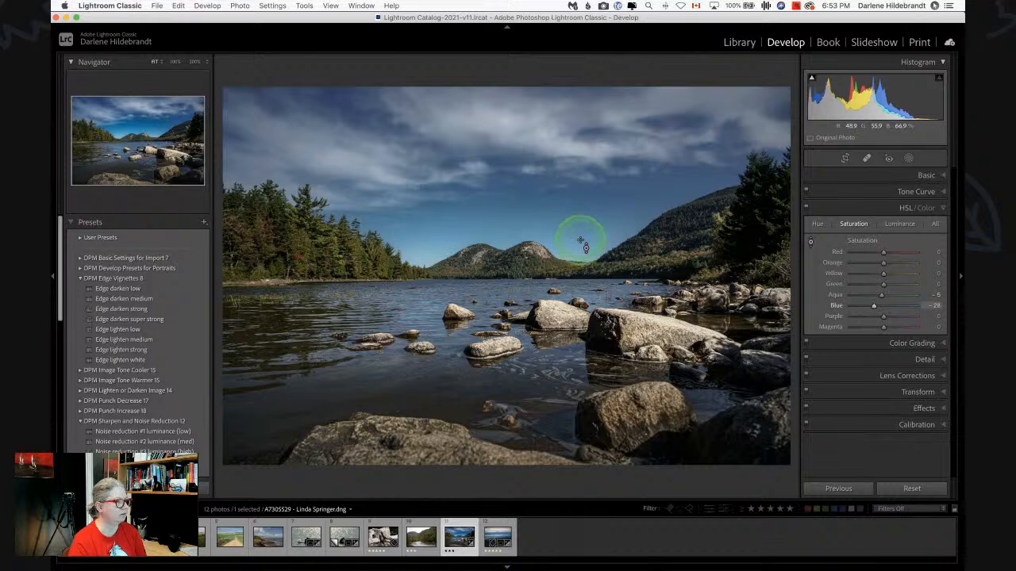
Shift the sky's HSL hue with the targeted adjustment to blue +4 and aqua +1
left_click(817, 225)
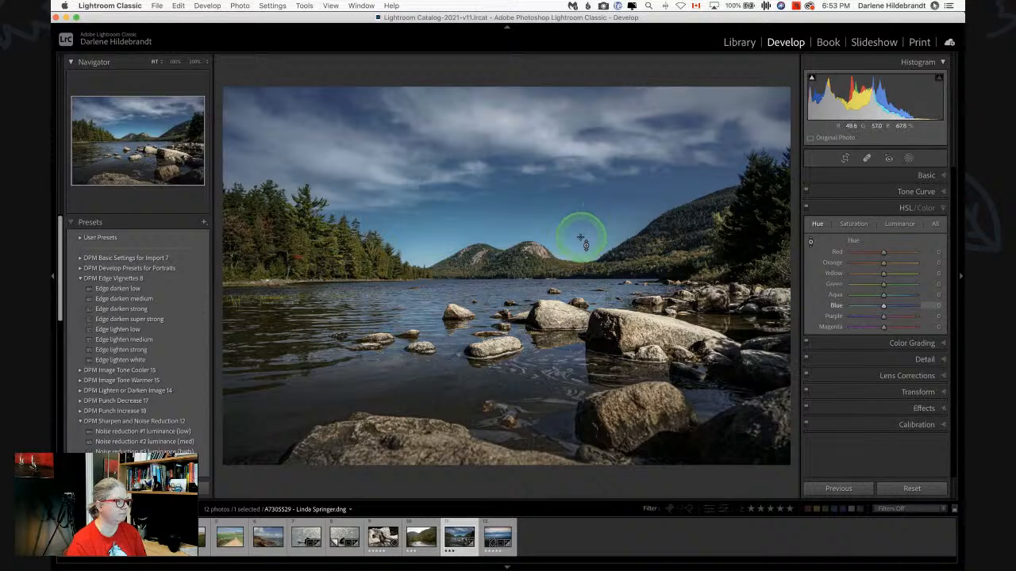
mouse_move(584, 228)
left_mouse_down()
mouse_move(580, 266)
mouse_move(587, 227)
left_mouse_up()
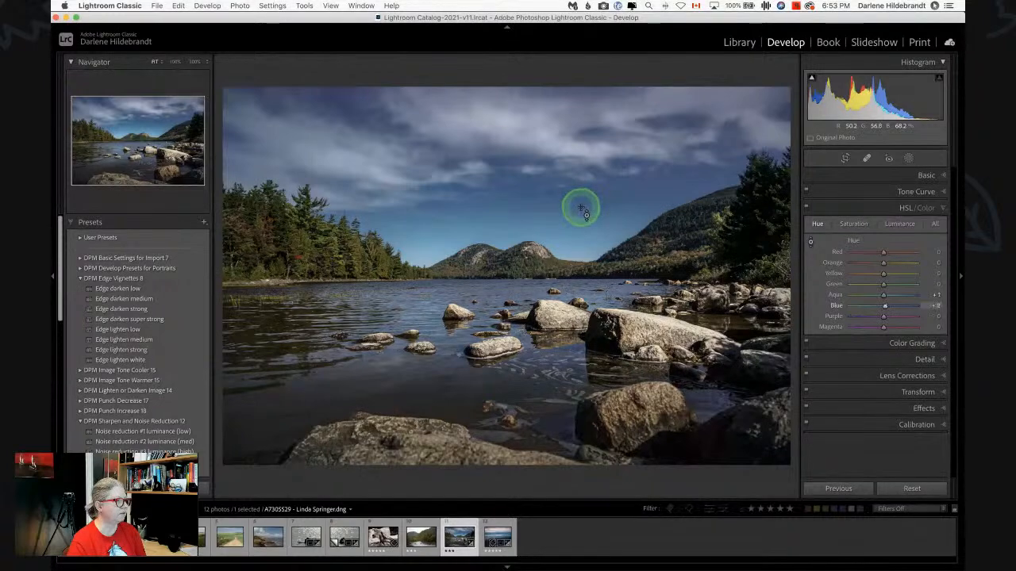
left_click_drag(581, 207, 580, 232)
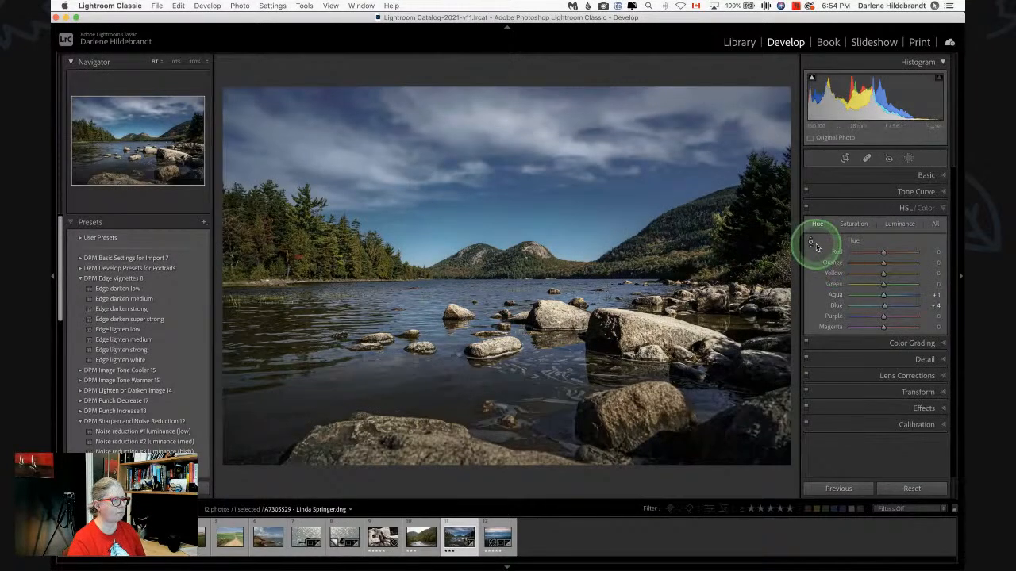
Compare the photo with and without the HSL adjustments, and check the settings of Mask 4 on the shoreline
left_click(807, 208)
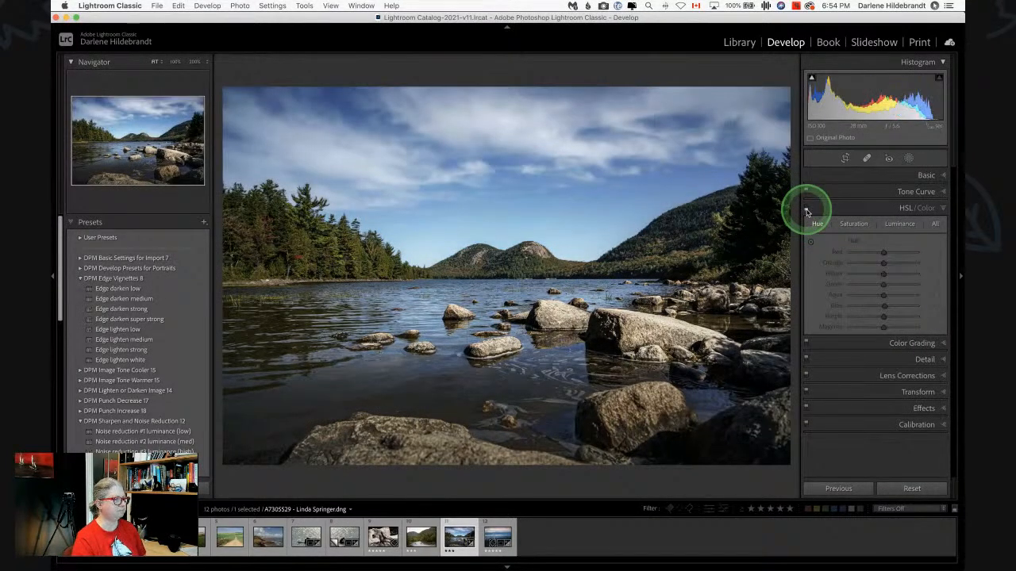
left_click(806, 209)
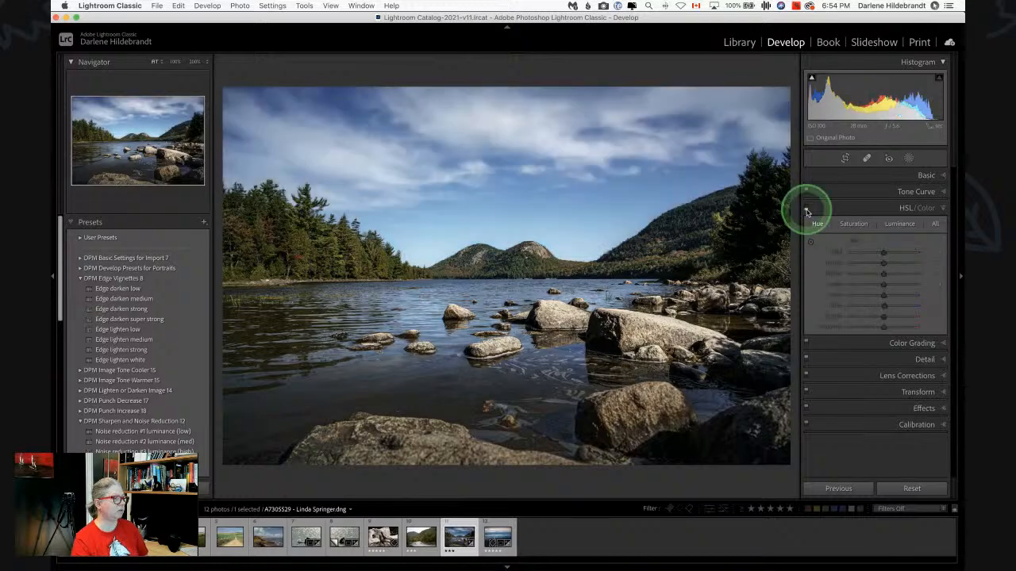
left_click(807, 209)
left_click(806, 209)
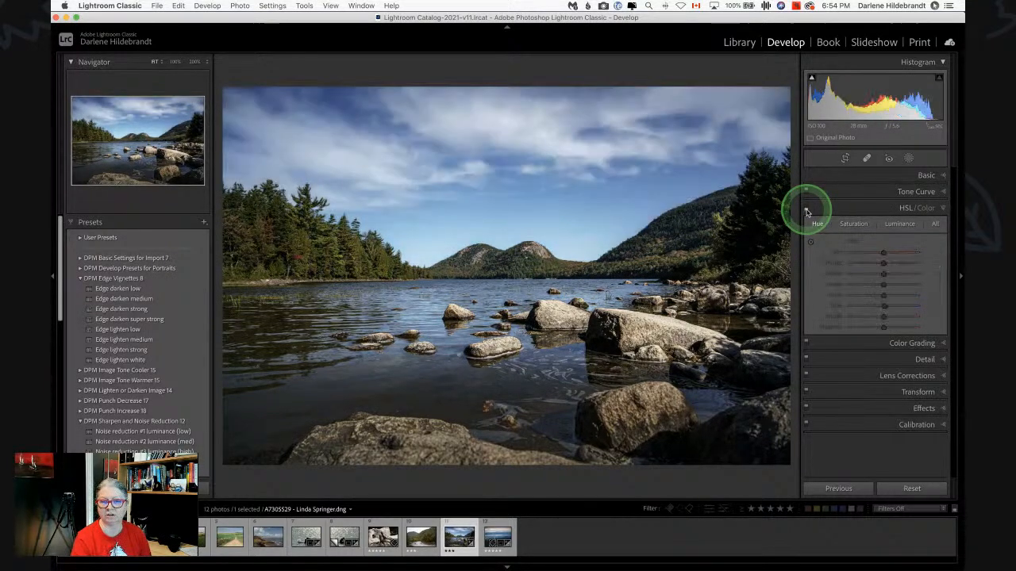
left_click(807, 208)
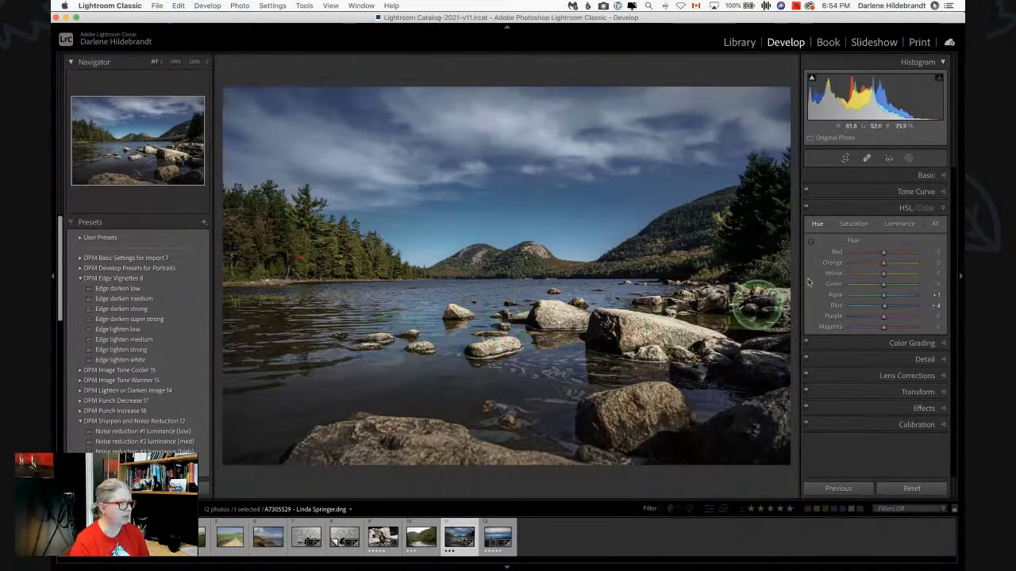
left_click(907, 160)
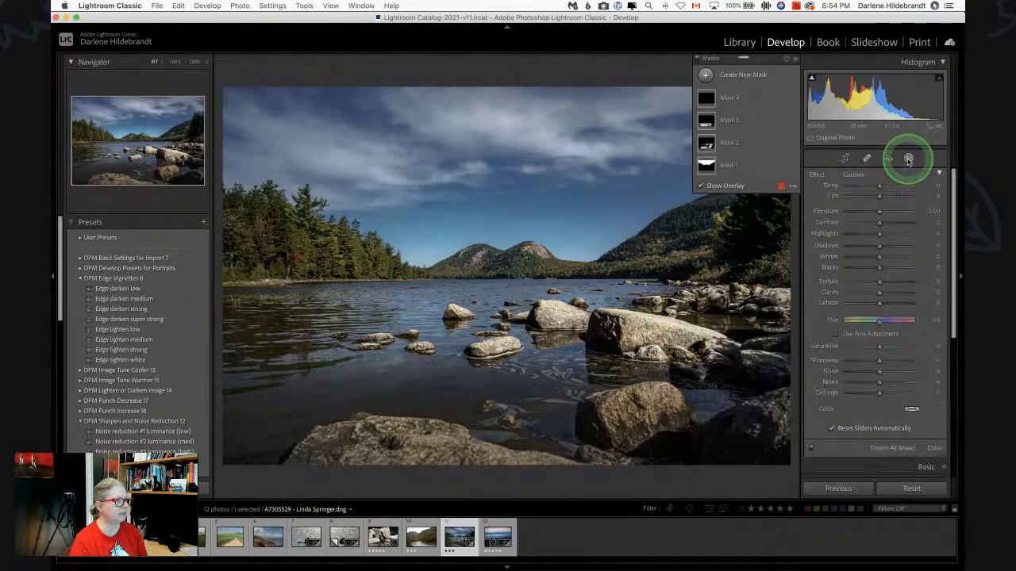
left_click(731, 98)
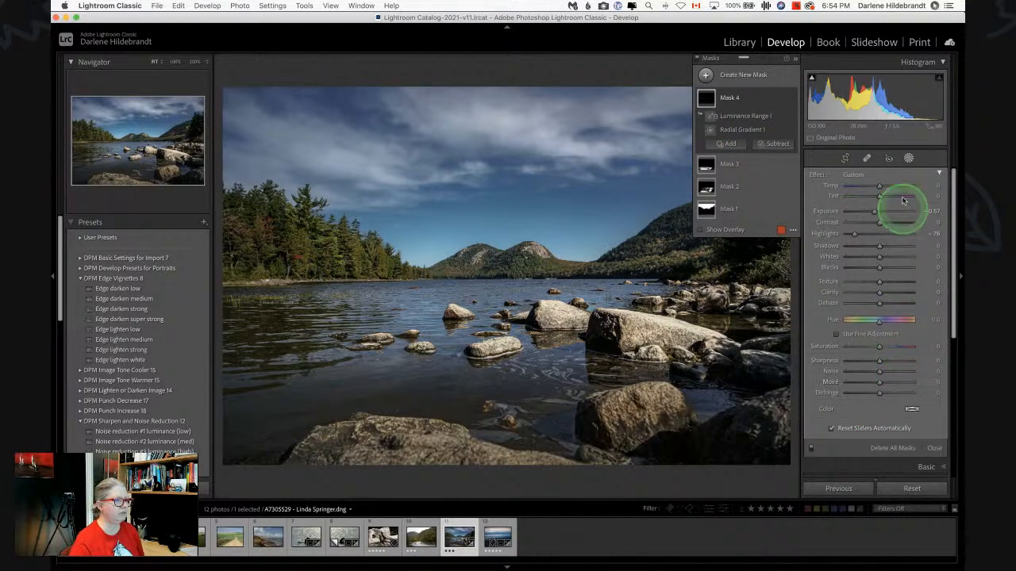
left_click(908, 159)
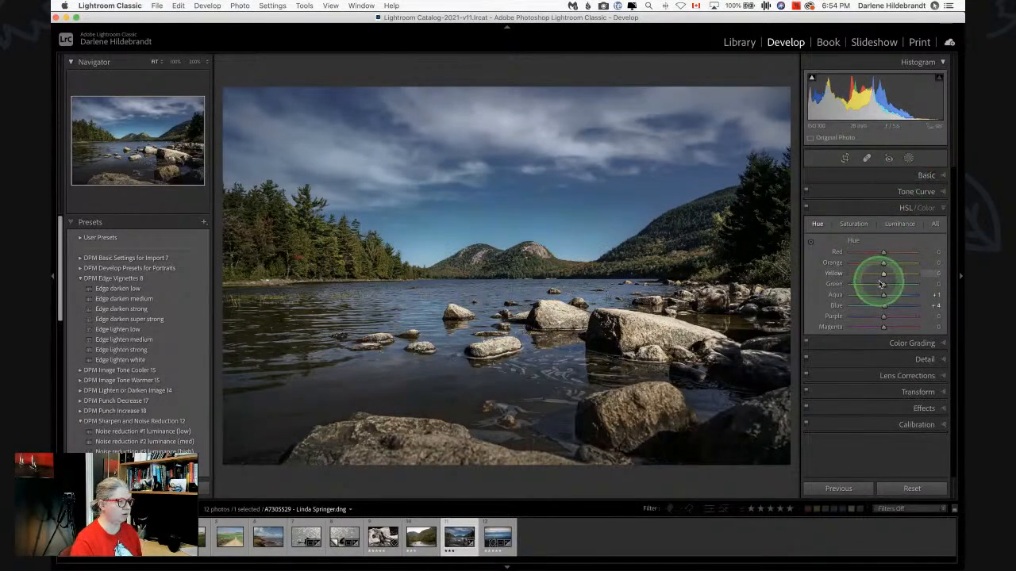
Set HSL luminance to blue -39, and darken the sunlit rocks with yellow -56 and orange -18
left_click(893, 228)
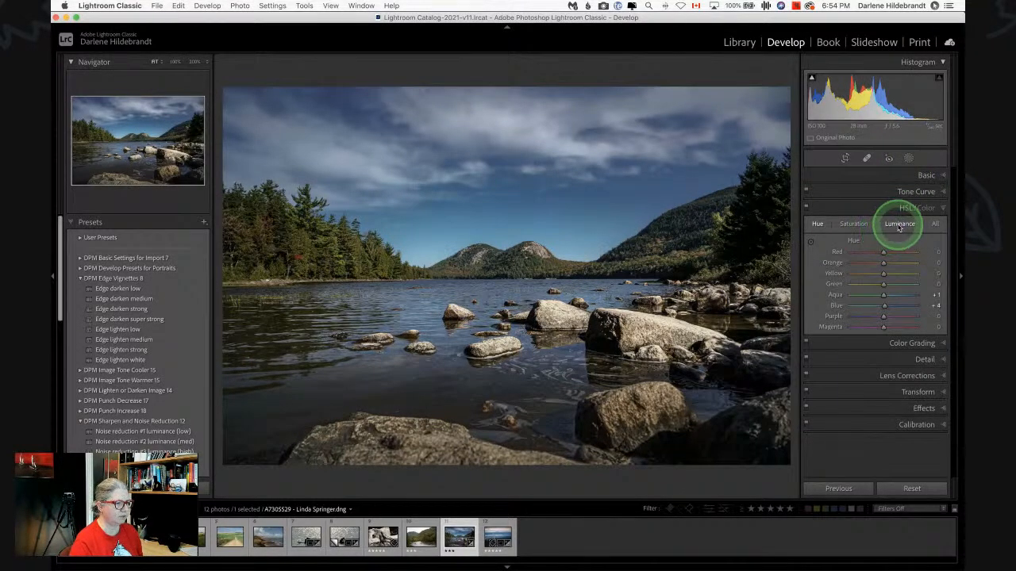
mouse_move(883, 305)
left_mouse_down()
mouse_move(862, 299)
mouse_move(871, 307)
left_mouse_up()
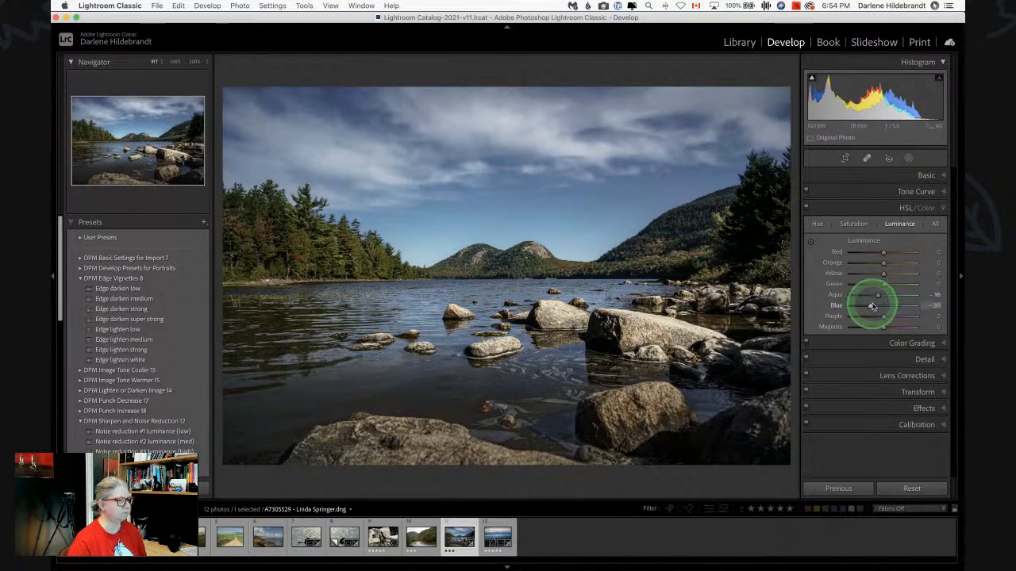
left_click(811, 243)
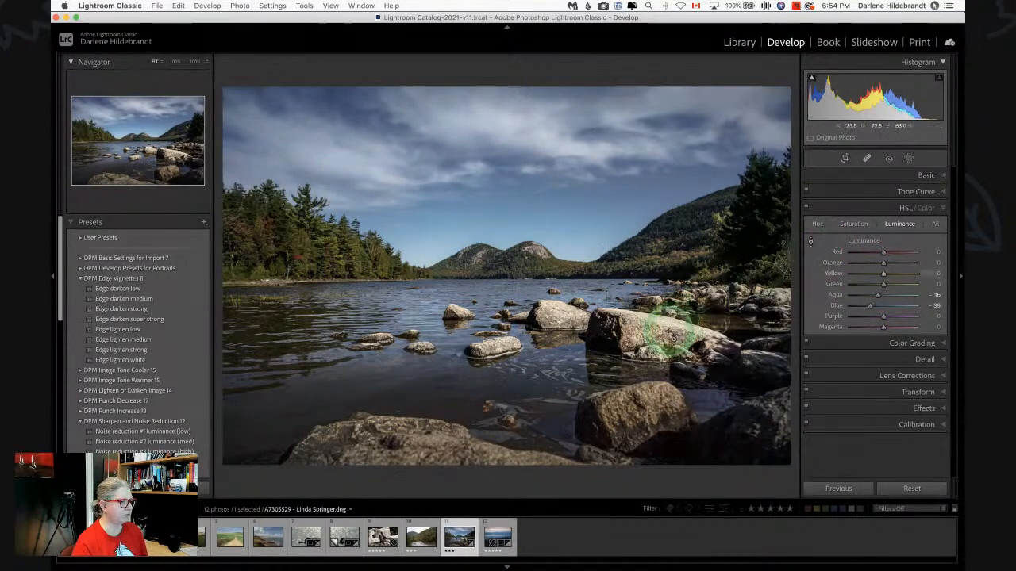
left_click_drag(662, 313, 801, 360)
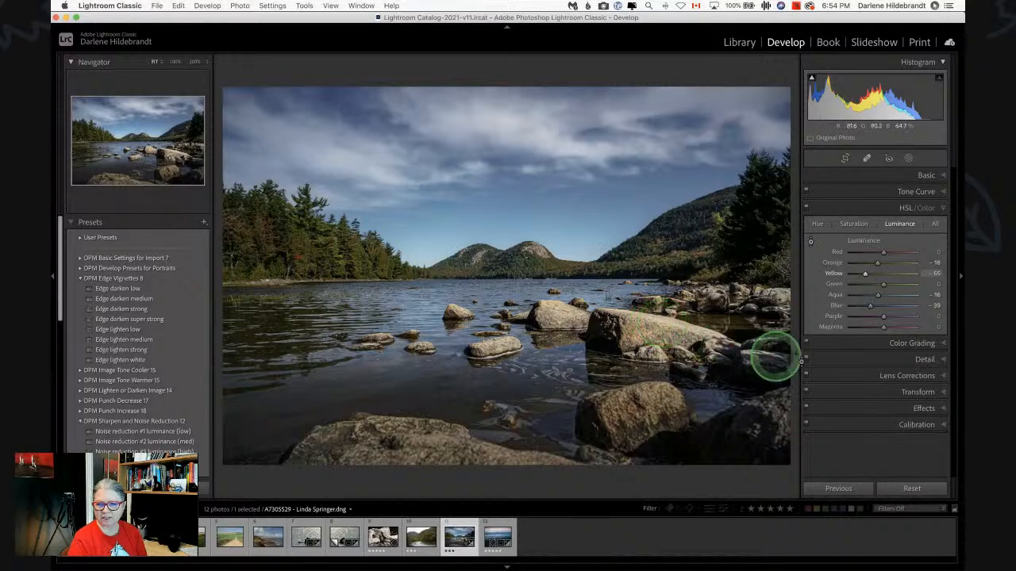
mouse_move(865, 274)
left_mouse_down()
mouse_move(873, 274)
mouse_move(864, 274)
left_mouse_up()
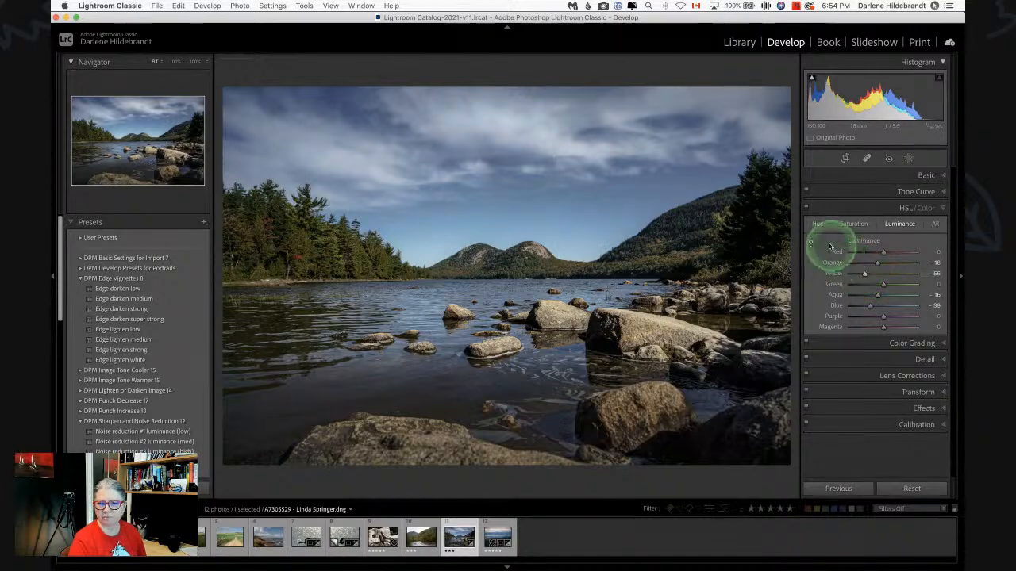
Compare the photo before and after the revised HSL luminance changes, and open the Basic tone settings
left_click(807, 207)
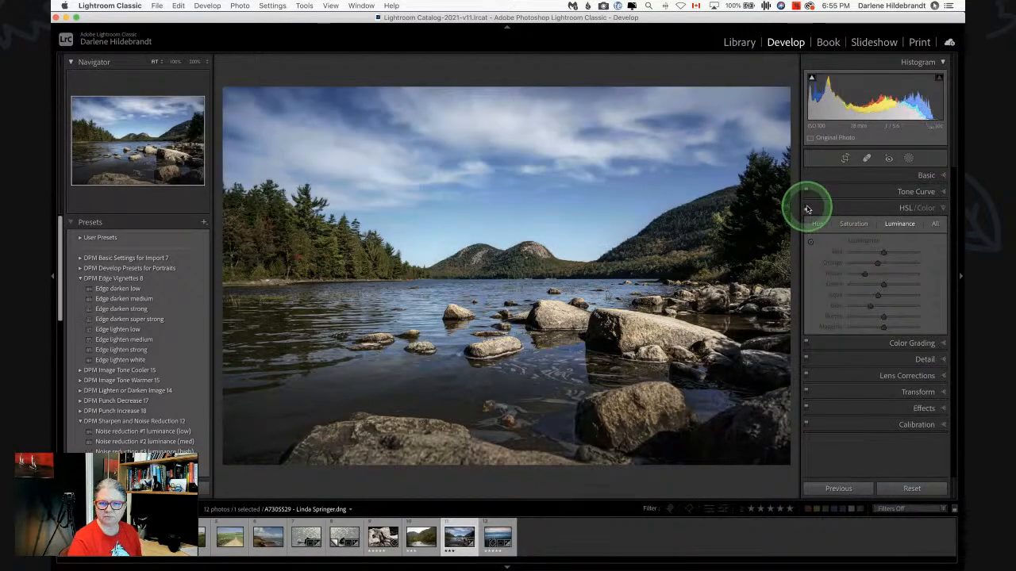
left_click(807, 208)
left_click(807, 208)
left_click(807, 208)
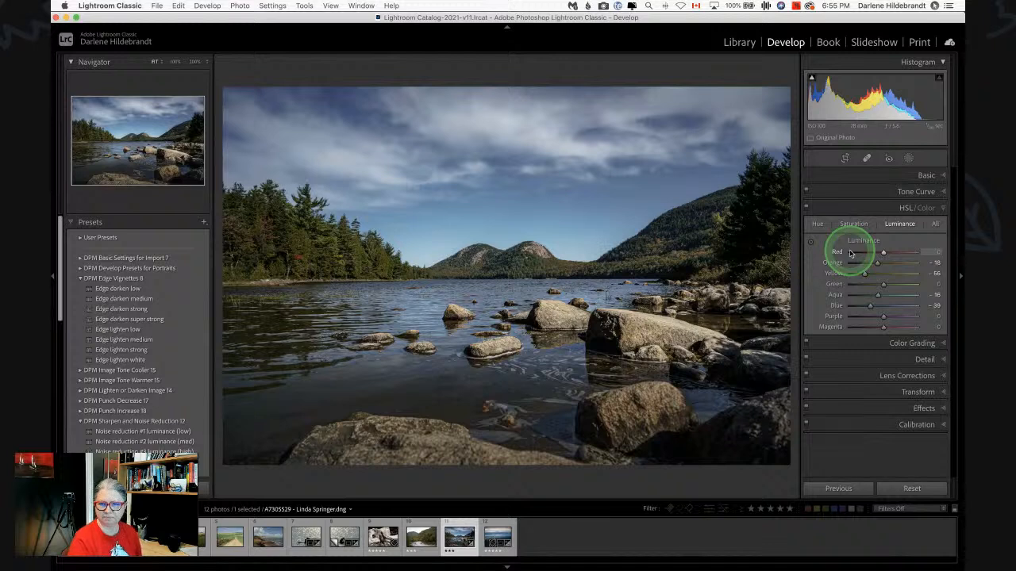
left_click(923, 180)
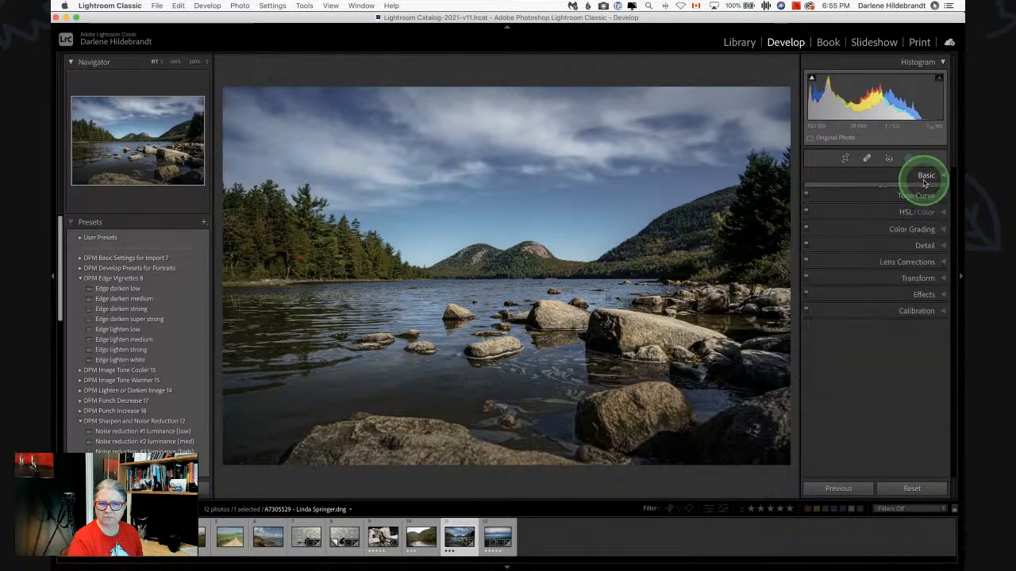
left_click(871, 283)
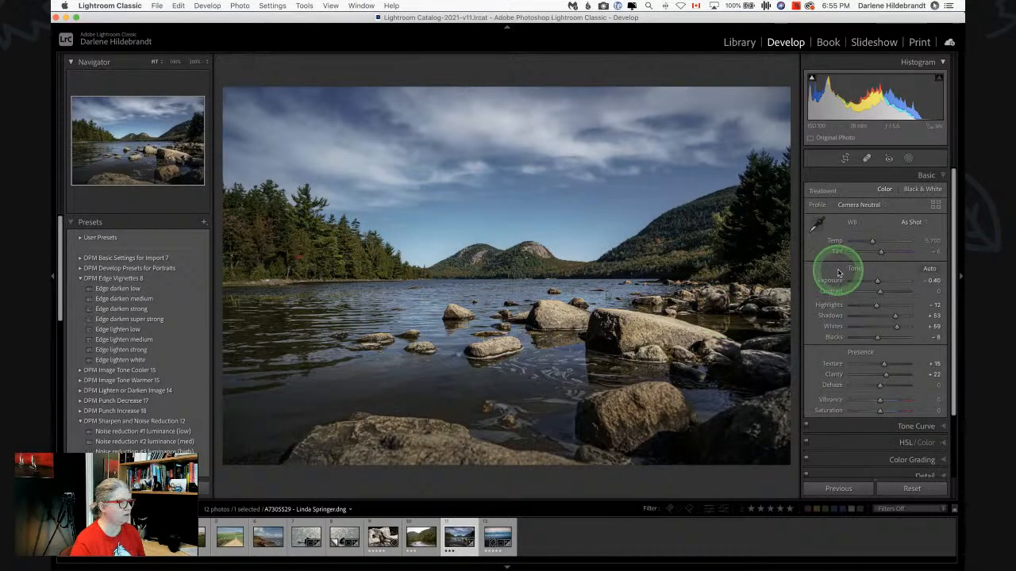
Straighten the photo to an angle of 0.25 by drawing a level line along the far shoreline
key("r")
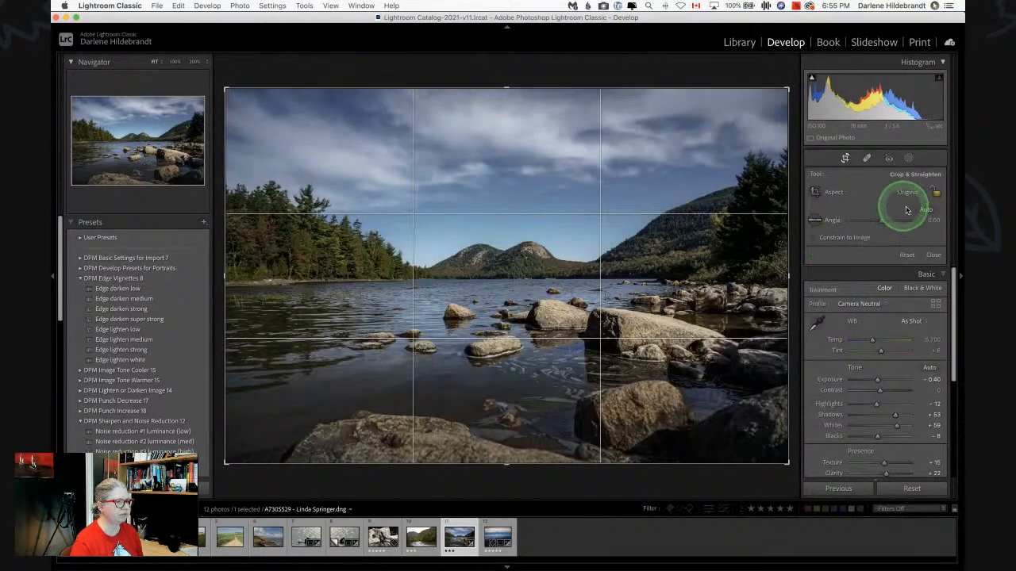
left_click(925, 211)
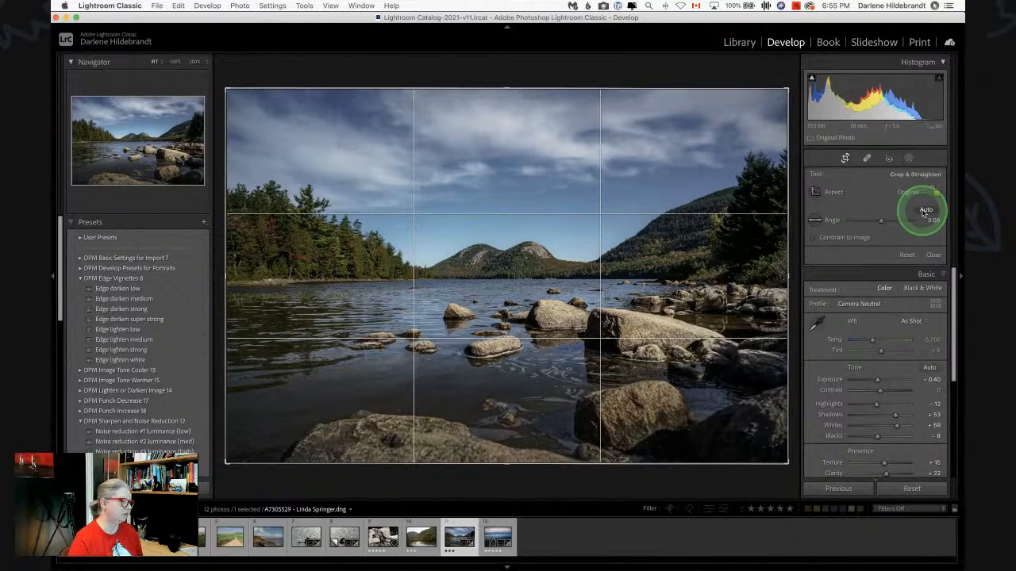
left_click(814, 220)
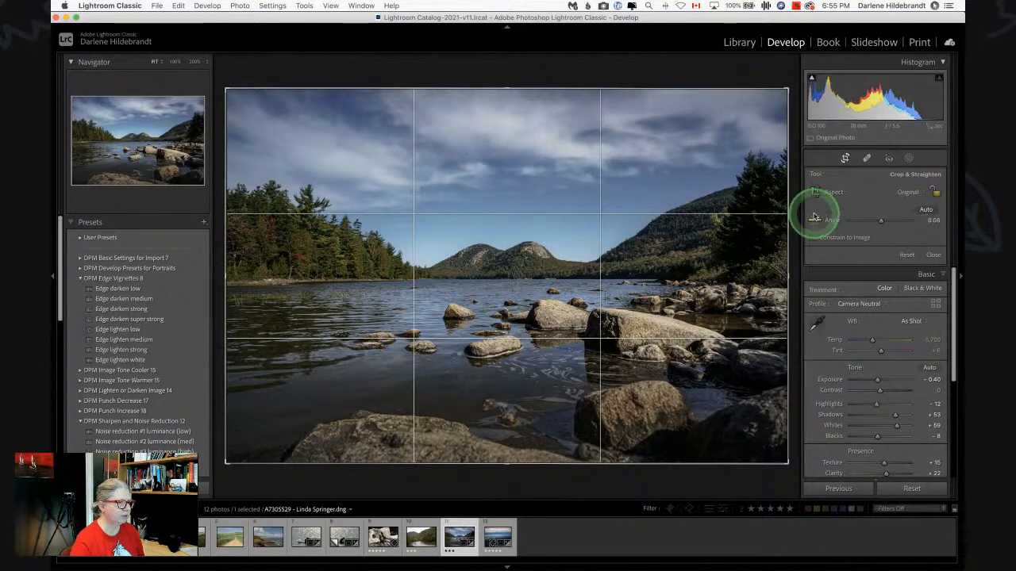
left_click_drag(236, 286, 783, 278)
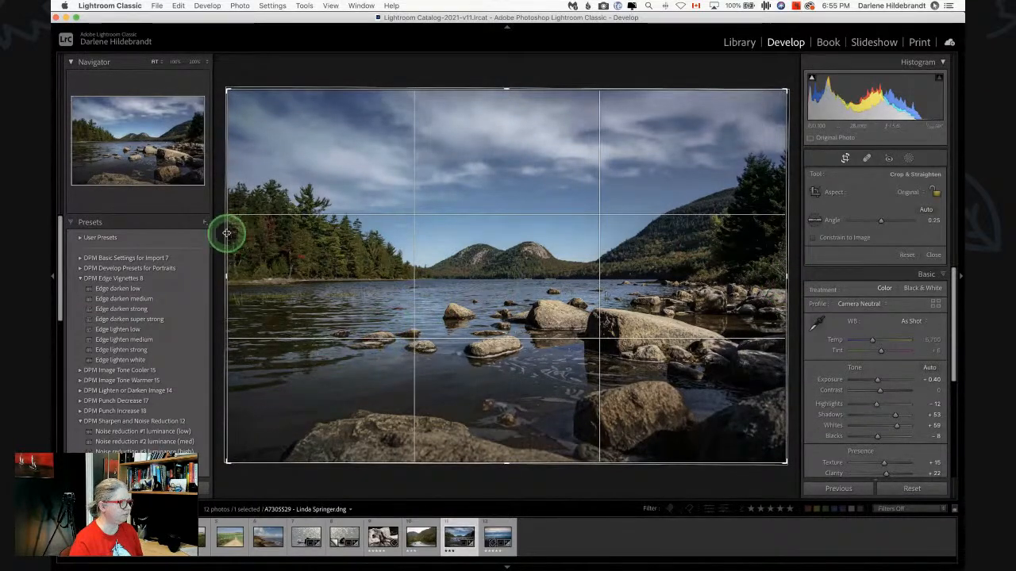
Crop the photo's left edge inward through the trees, using a custom aspect ratio
mouse_move(226, 232)
left_mouse_down()
mouse_move(239, 233)
mouse_move(226, 232)
left_mouse_up()
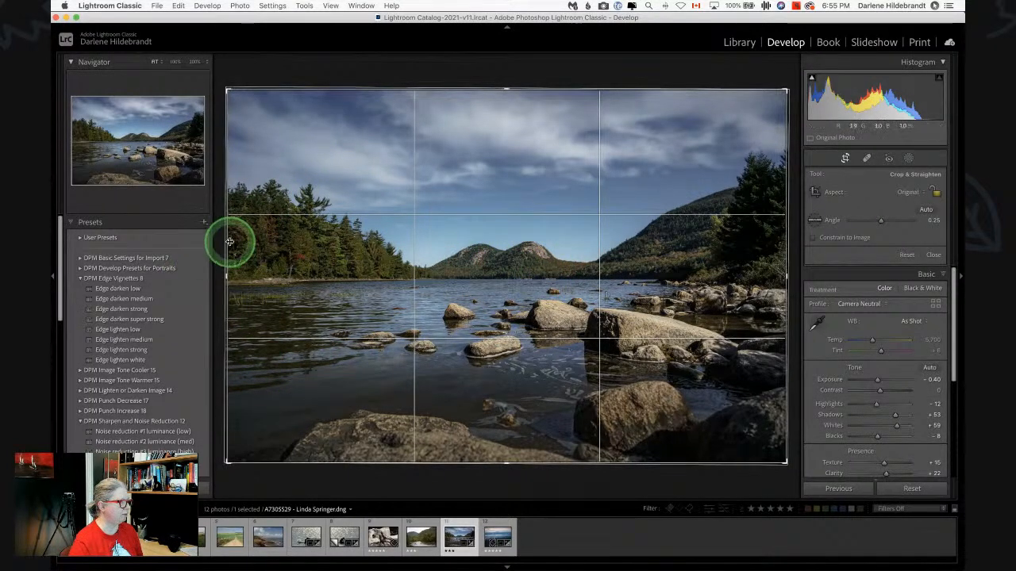
left_click_drag(227, 241, 262, 243)
left_click_drag(265, 243, 264, 246)
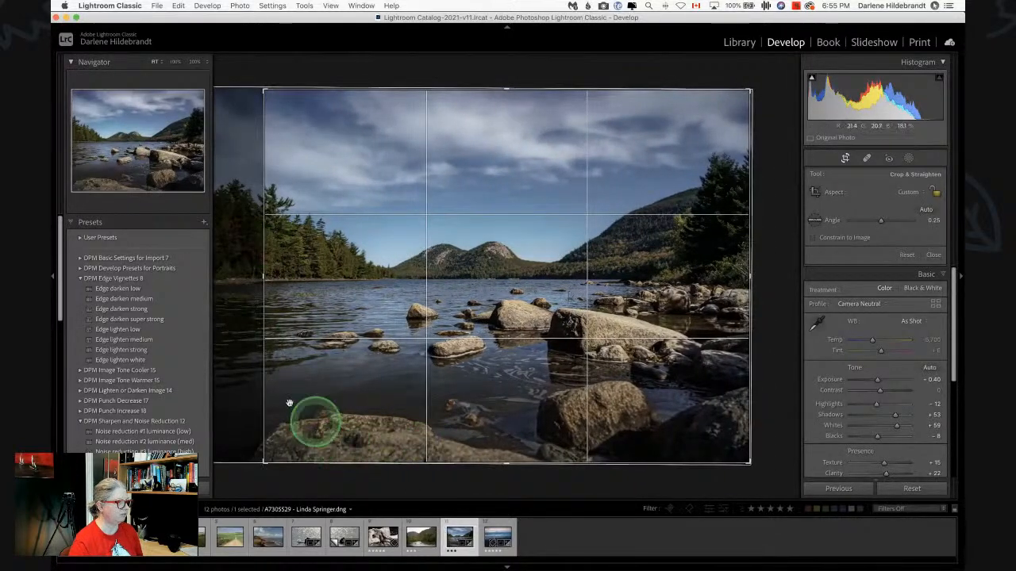
Fine-tune the left edge of the crop along the shoreline trees and apply the crop
left_click_drag(261, 335, 258, 334)
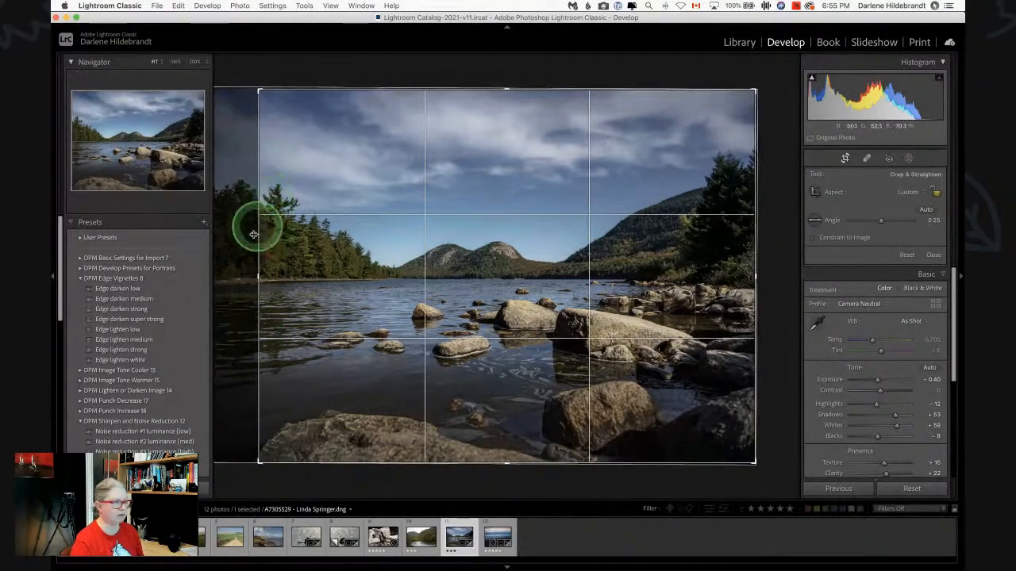
left_click_drag(256, 239, 258, 239)
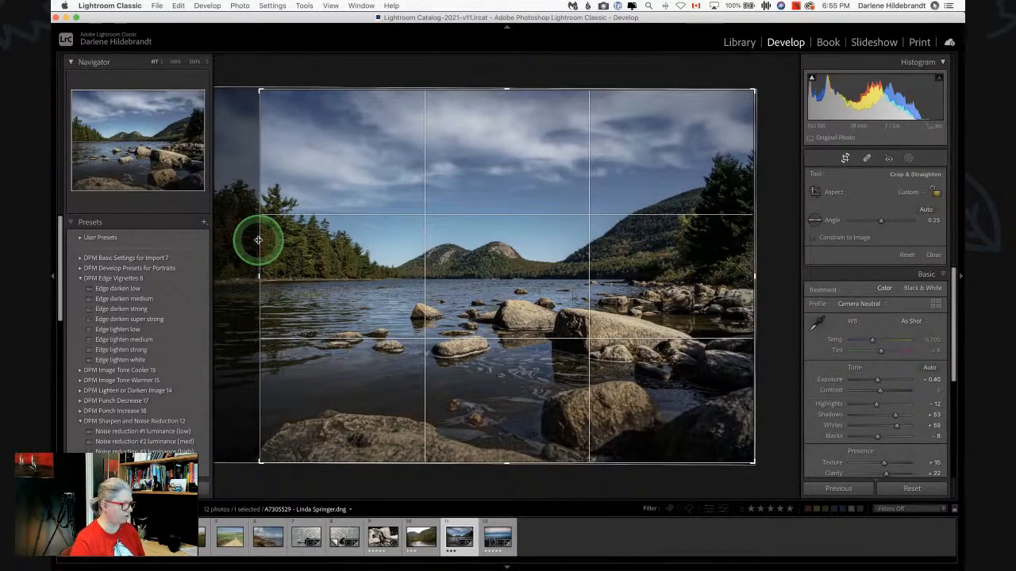
key("Return")
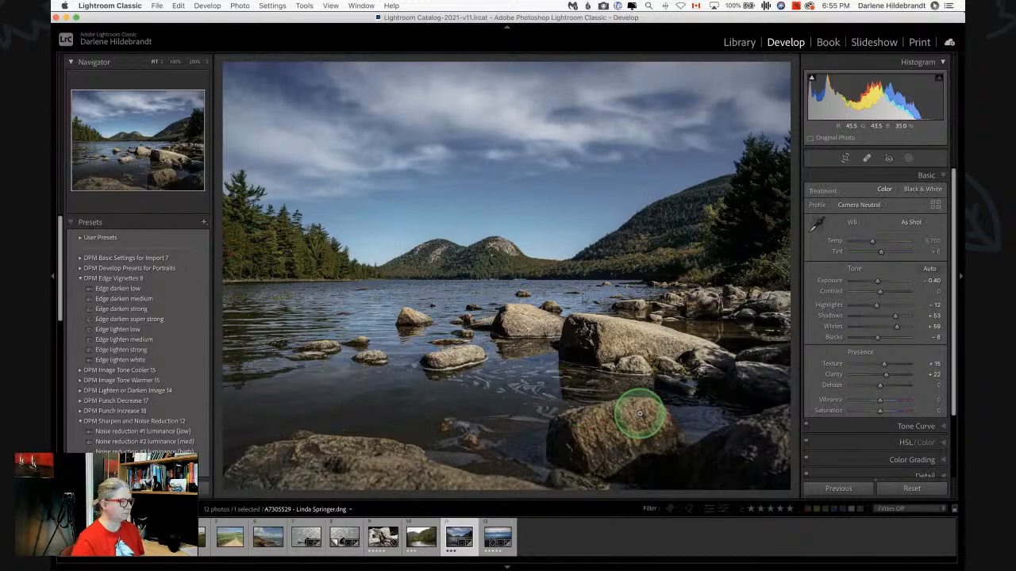
Trim a thin strip off the photo's lower edge below the foreground rocks, and compare the photo before and after editing
key("r")
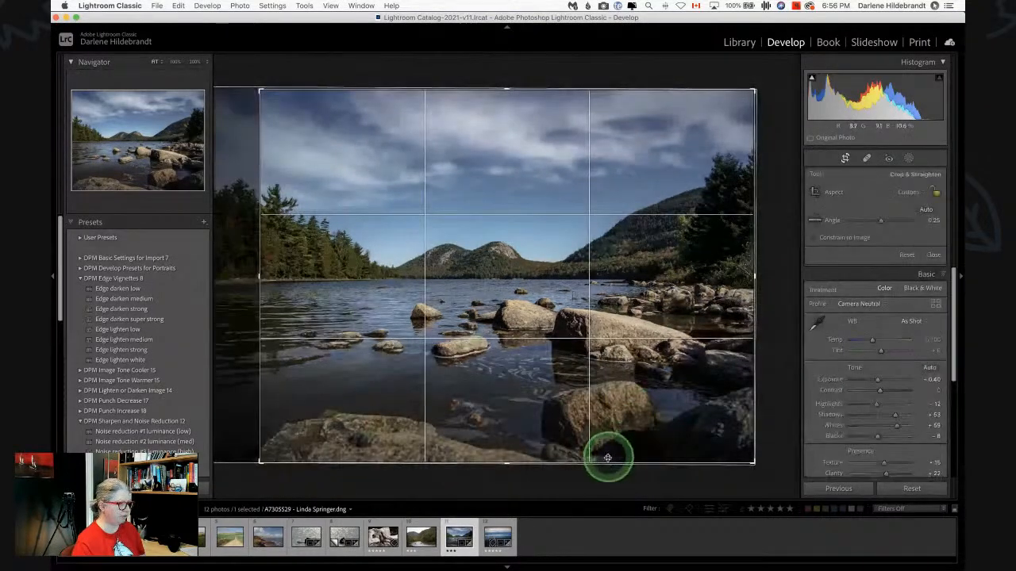
left_click_drag(608, 456, 609, 449)
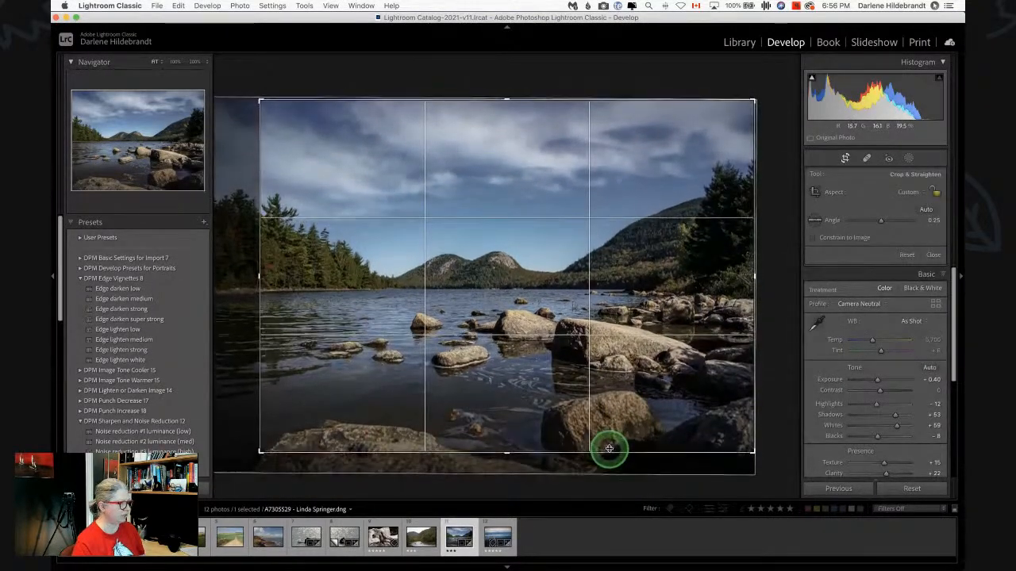
key("Return")
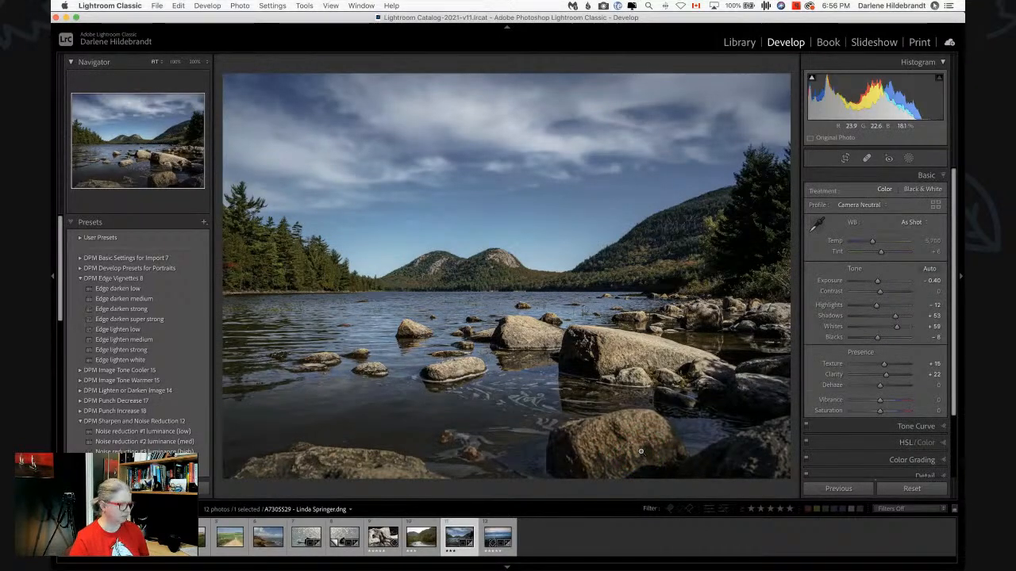
key("backslash")
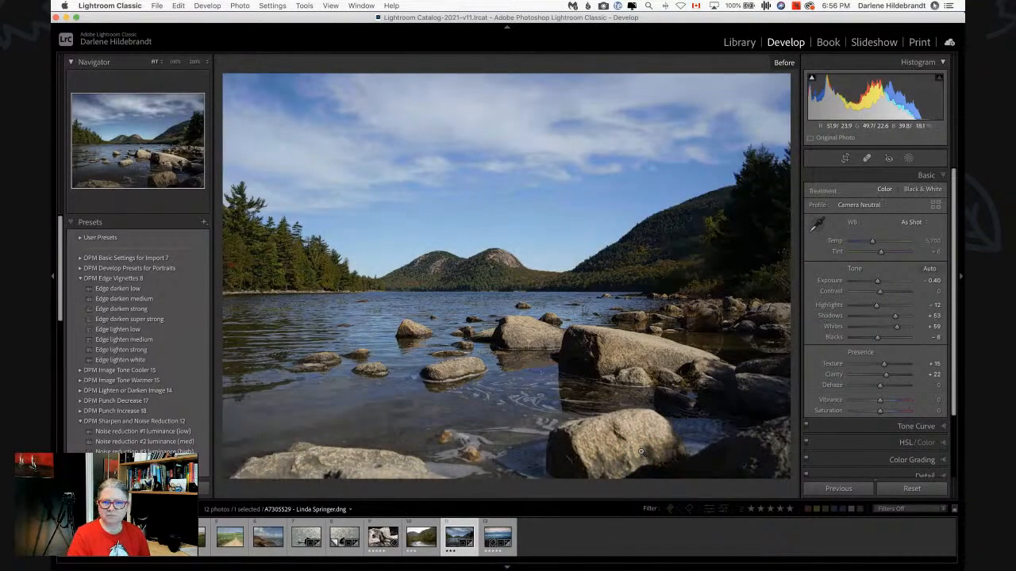
key("backslash")
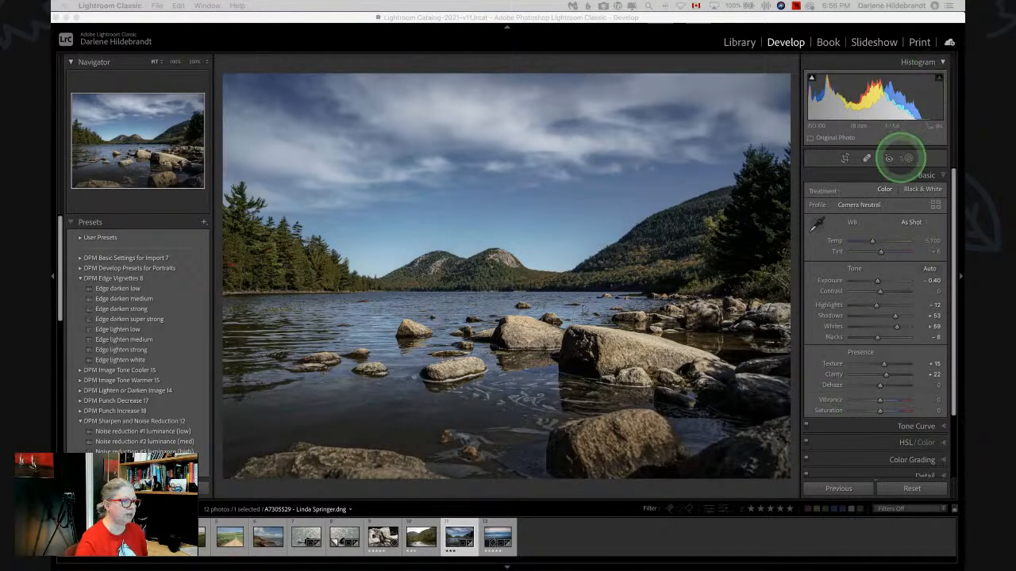
Try shifting the hue of the sky mask, undo the hue change, and leave masking
left_click(908, 158)
left_click(909, 158)
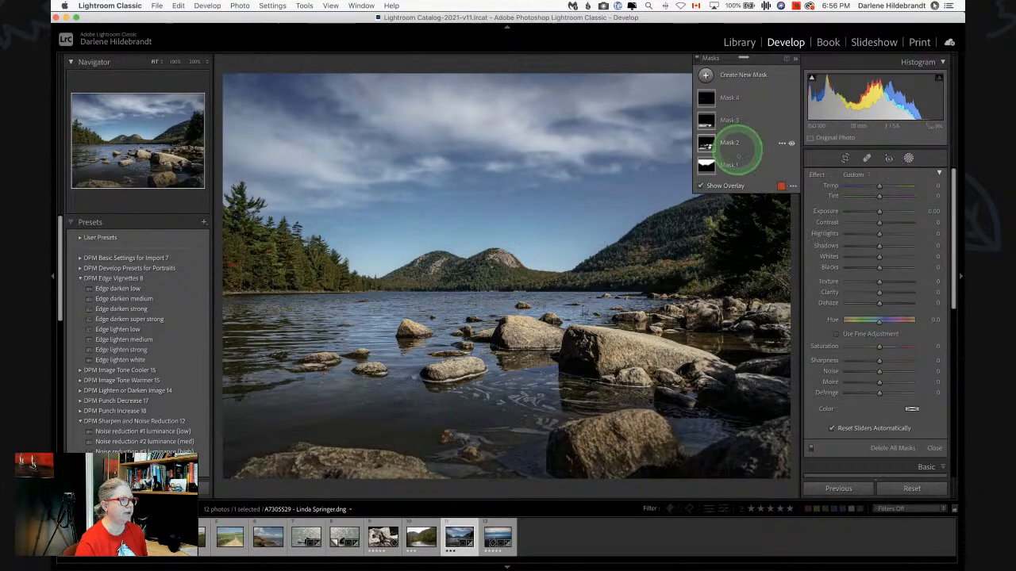
left_click(738, 164)
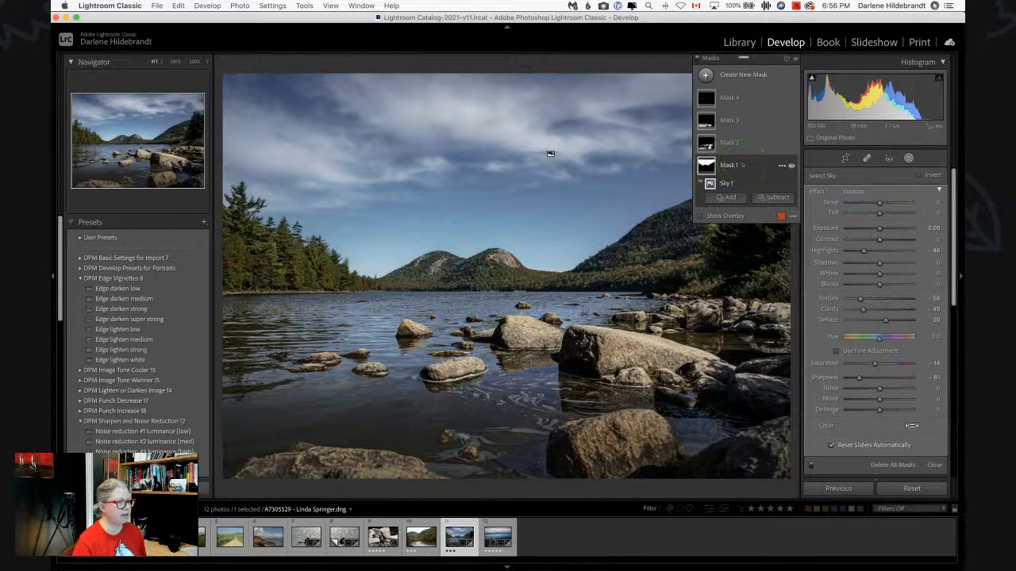
left_click_drag(877, 337, 855, 337)
key("super+z")
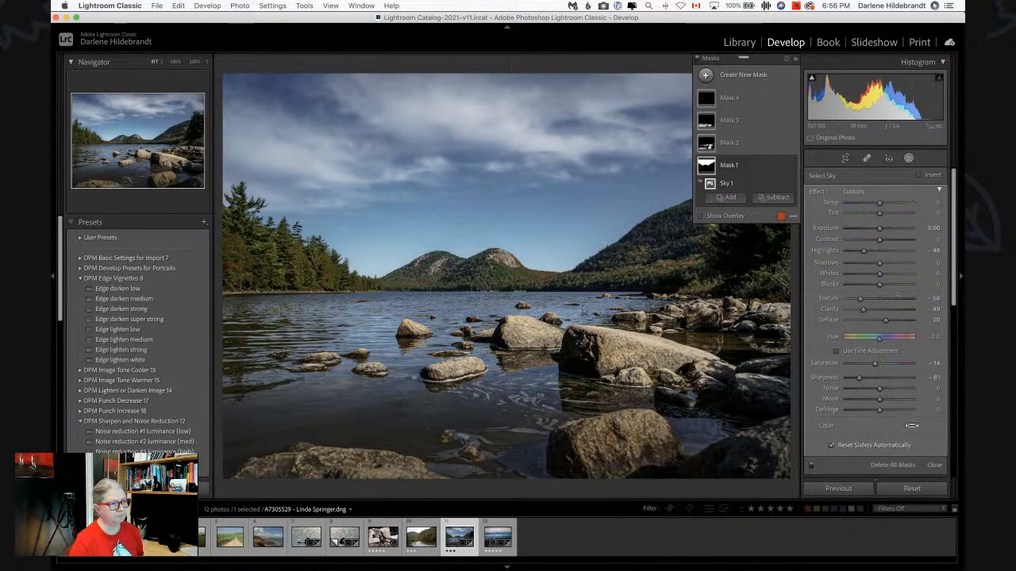
left_click(909, 157)
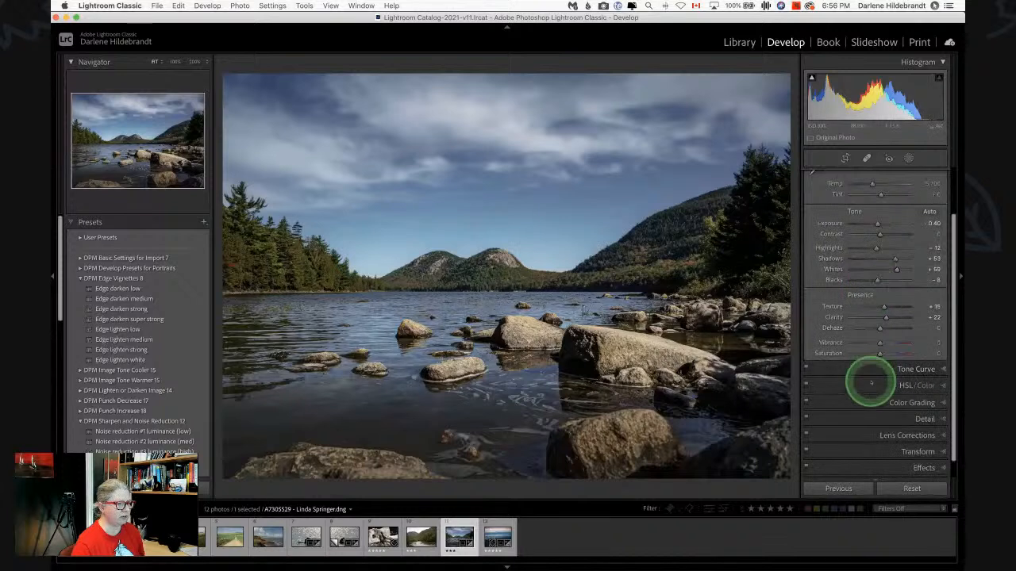
Reset the HSL luminance and saturation adjustments to zero for all colours
left_click(865, 378)
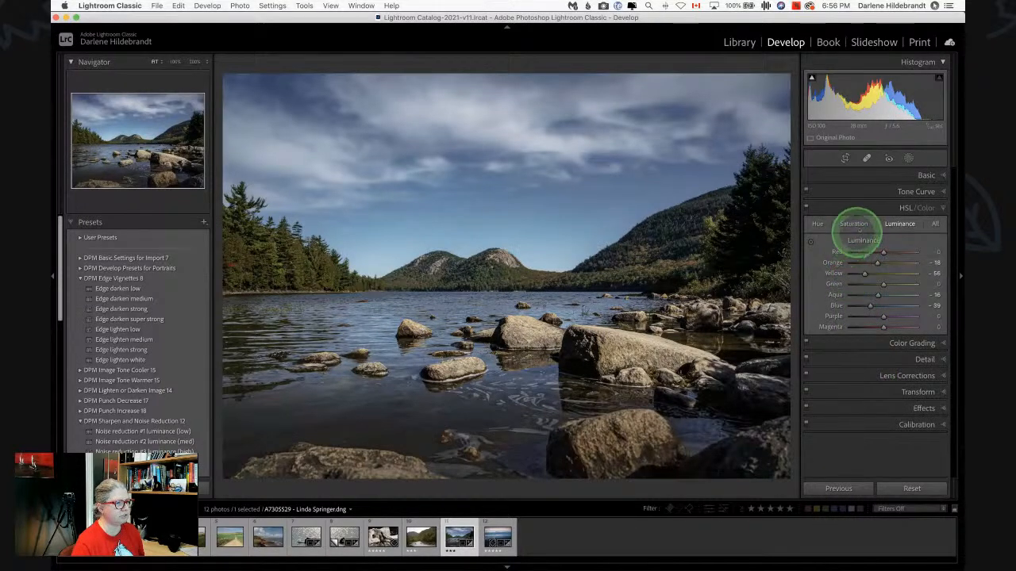
left_click_drag(871, 305, 883, 305)
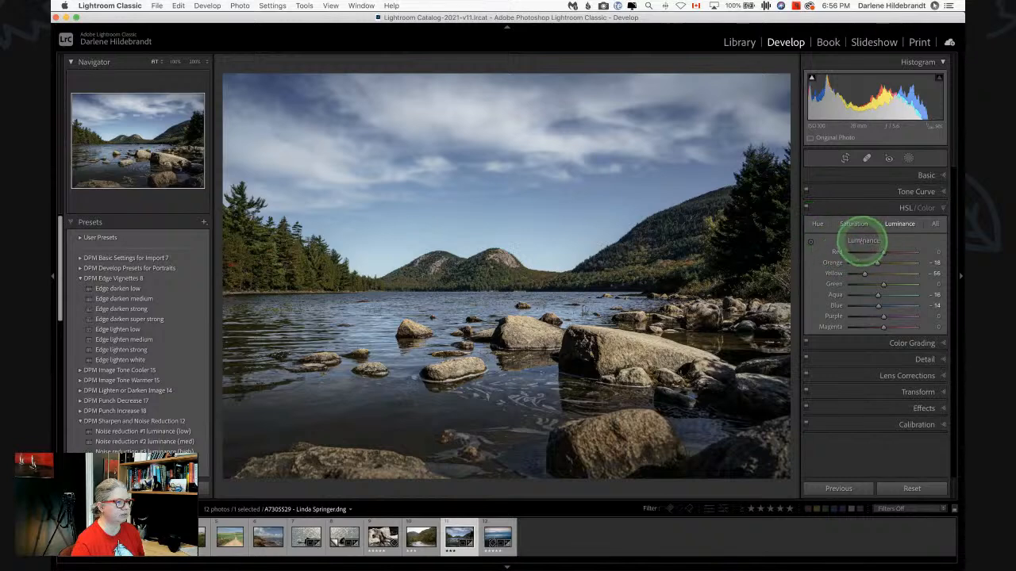
double_click(862, 239)
left_click(819, 223)
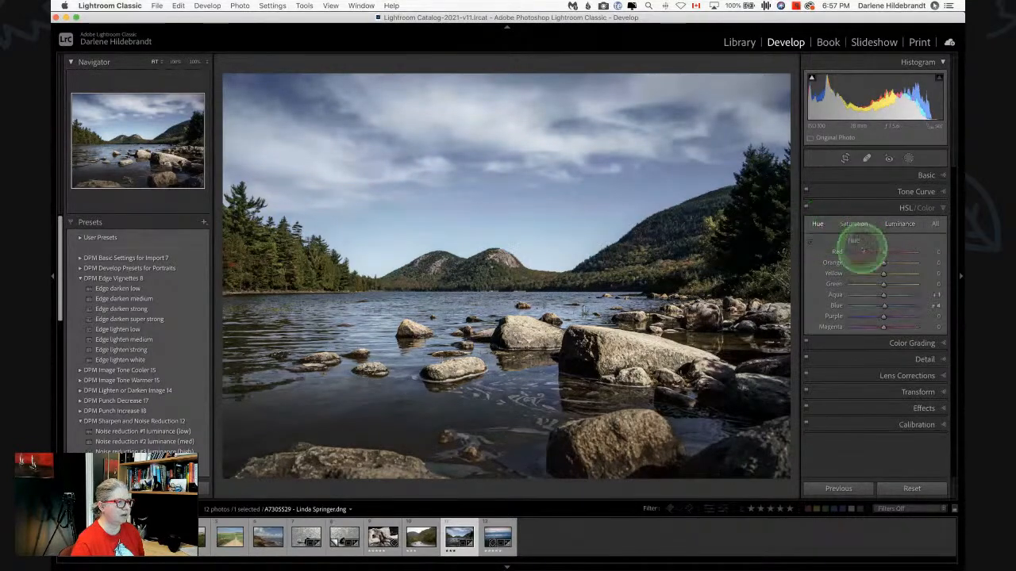
left_click(853, 224)
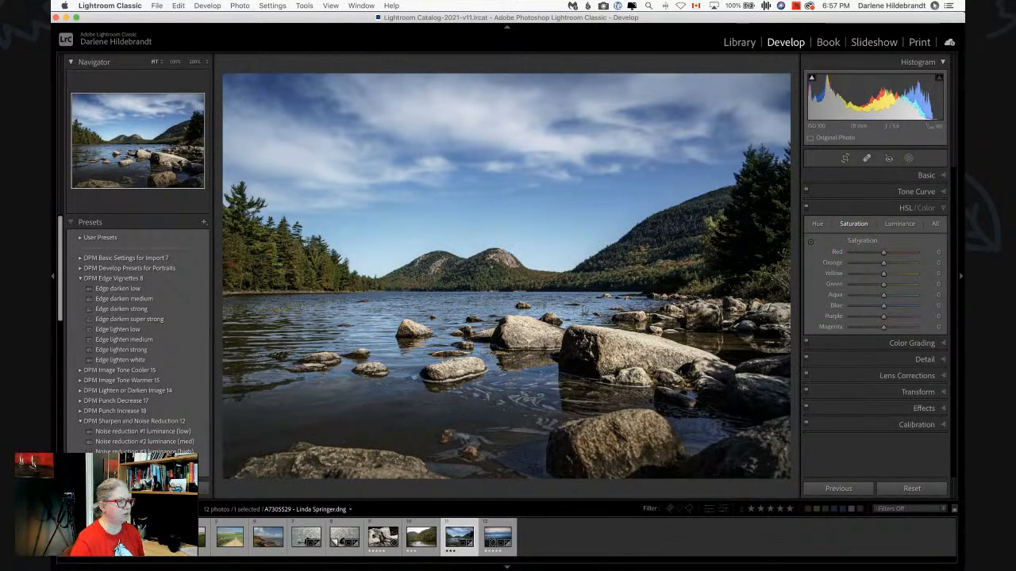
Set HSL saturation to blue -18 and aqua -6, fine-tune the green saturation, and set green luminance to +16
left_click_drag(883, 306, 890, 284)
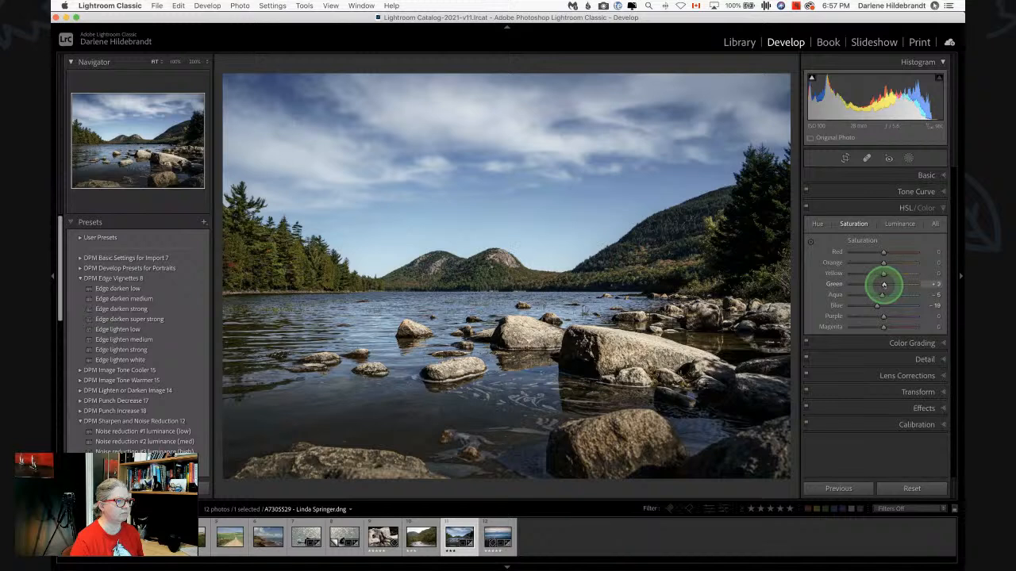
left_click(900, 223)
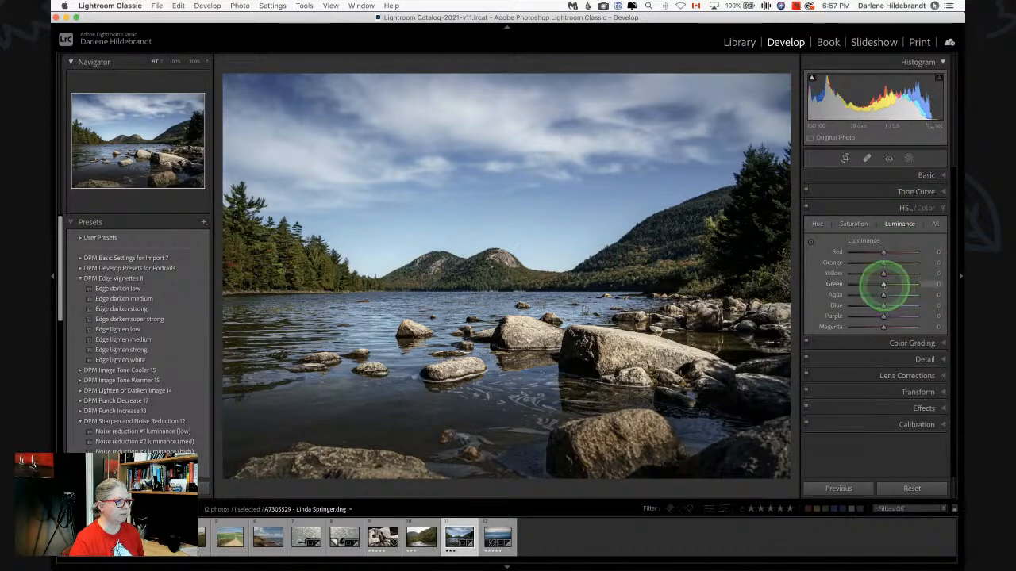
mouse_move(883, 283)
left_mouse_down()
mouse_move(923, 283)
mouse_move(801, 277)
mouse_move(937, 284)
mouse_move(889, 283)
left_mouse_up()
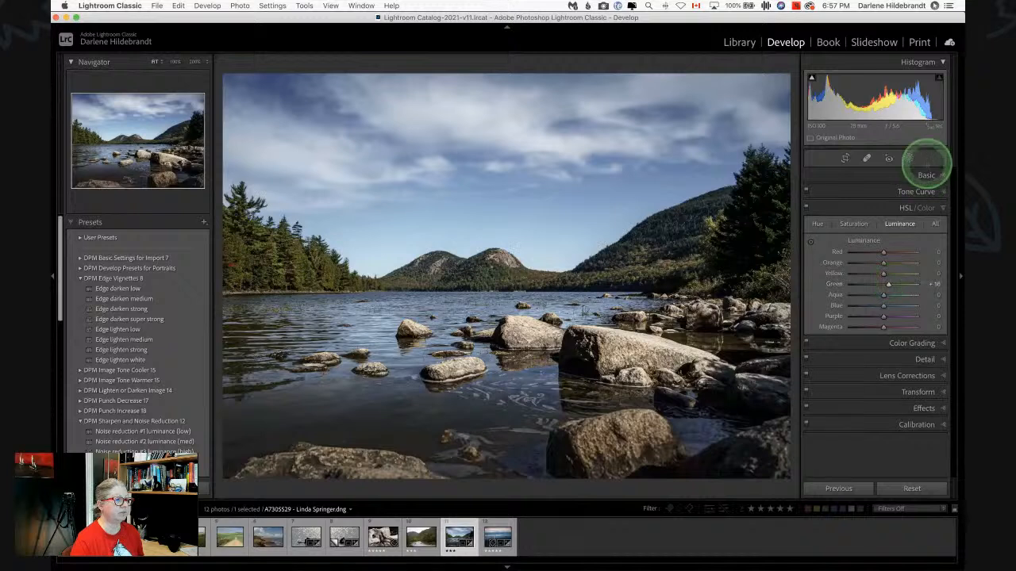
Send a copy of the photo with Lightroom adjustments to LuminarAI as a 16-bit TIFF in Adobe RGB (1998), resolution 240, without compression
left_click(926, 171)
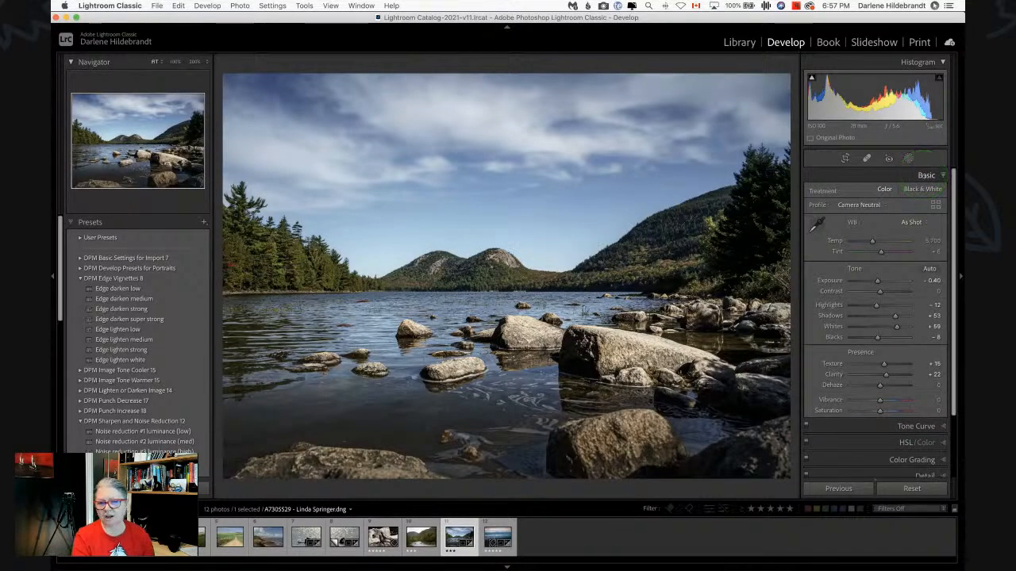
scroll(901, 267, "down", 5)
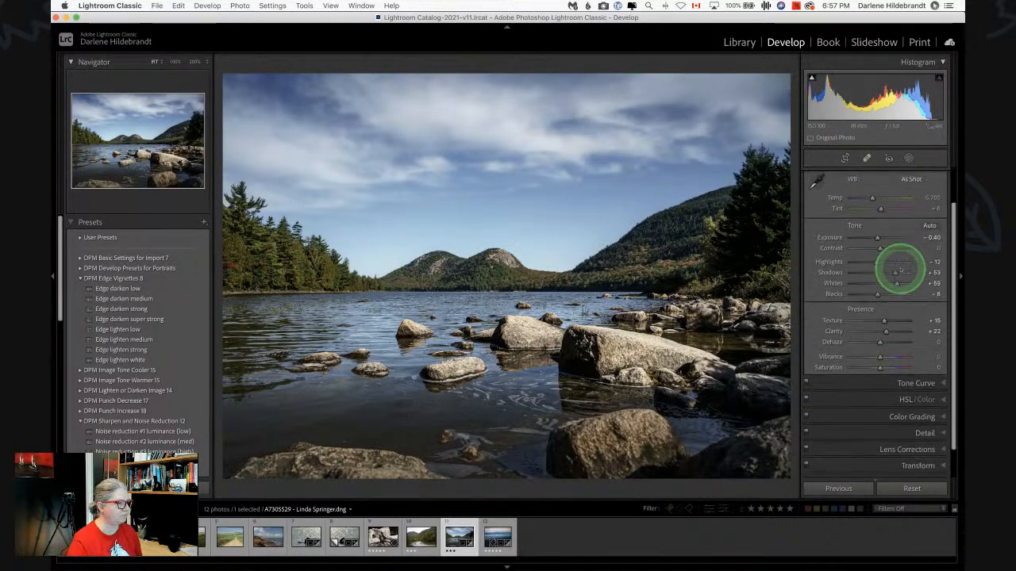
right_click(481, 184)
mouse_move(508, 270)
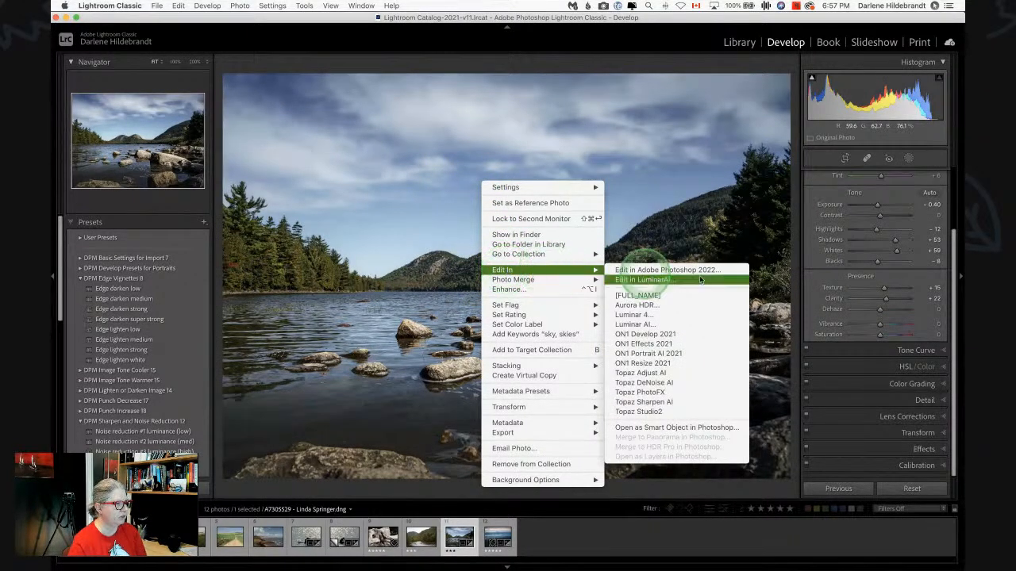
left_click(639, 326)
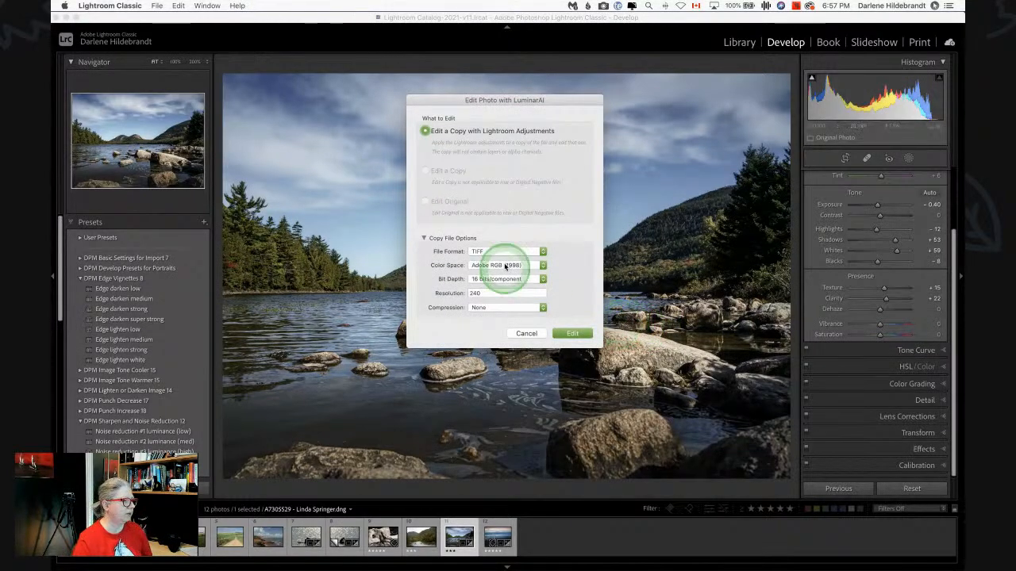
left_click(571, 333)
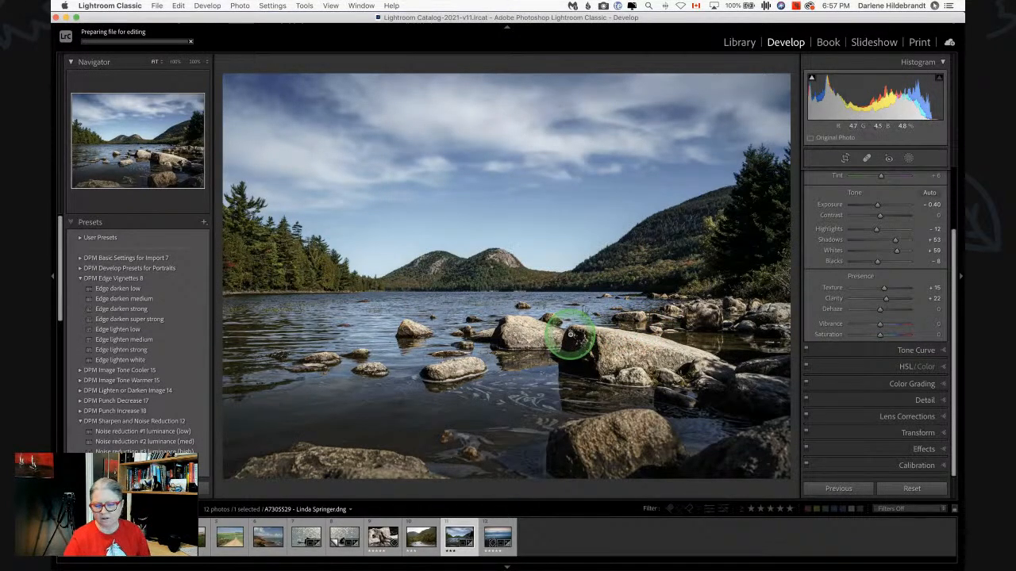
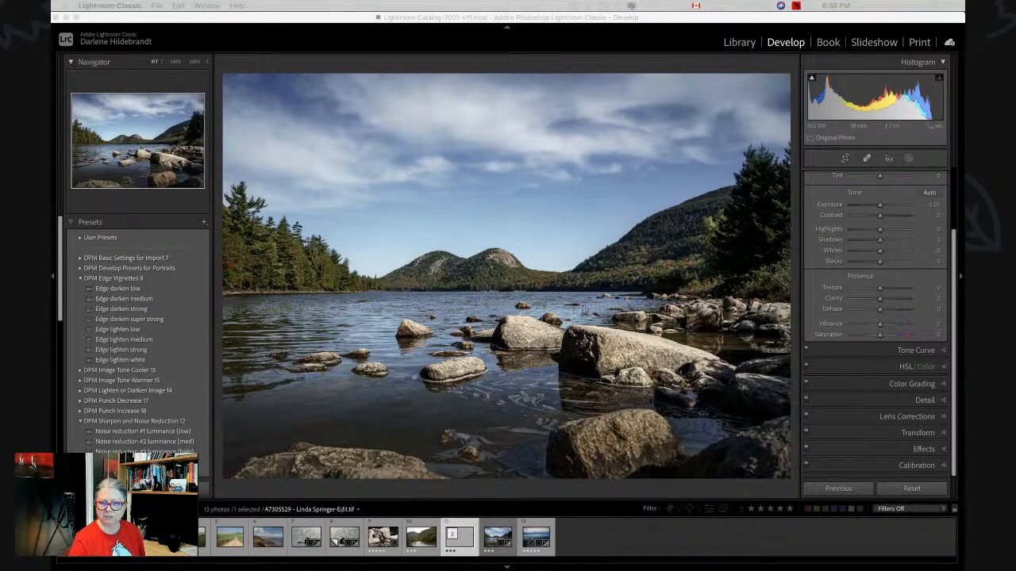
Switch to Luminar AI and enlarge its window to fill the screen
key("super+Tab")
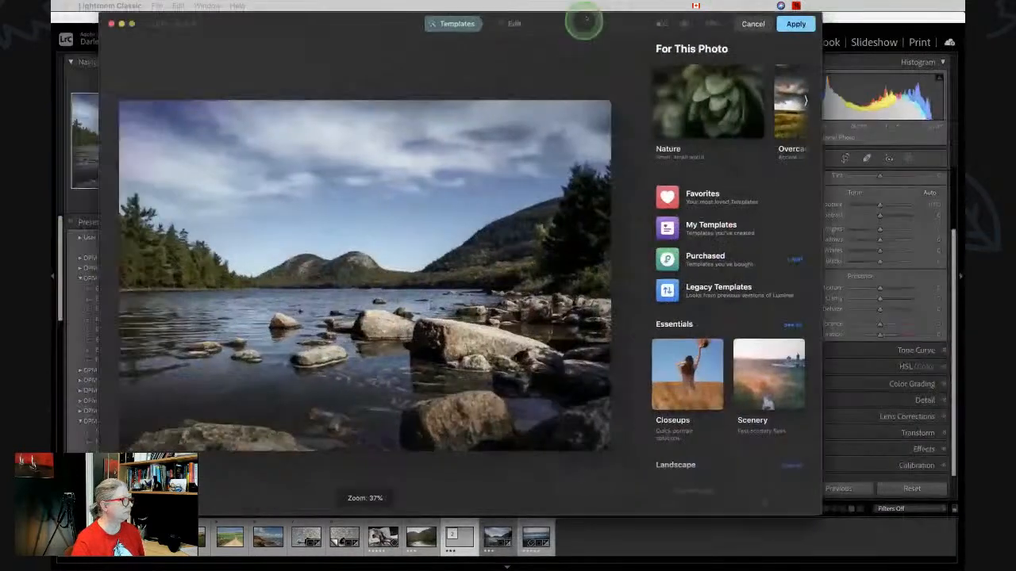
left_click_drag(550, 12, 533, 7)
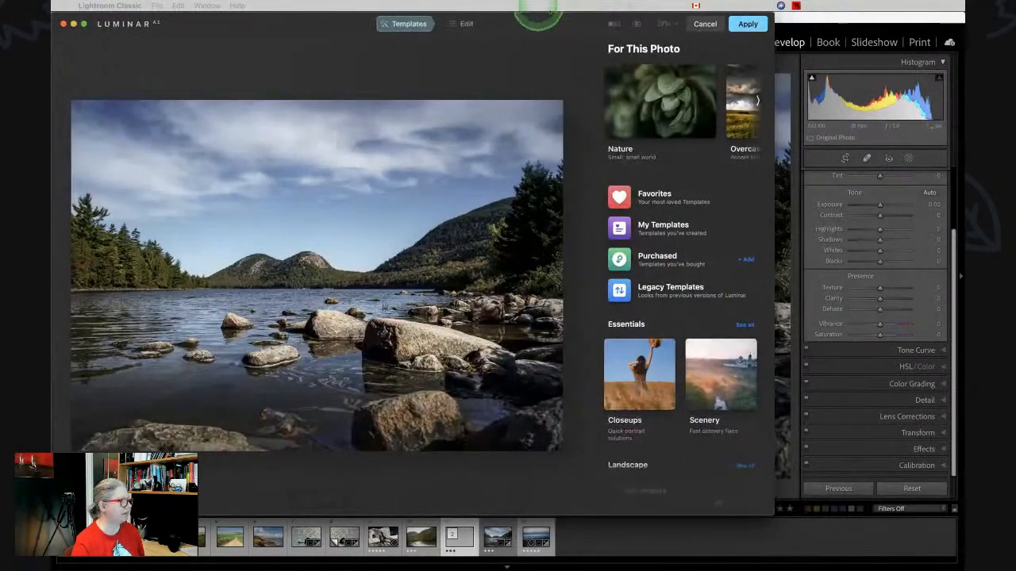
left_click_drag(767, 522, 951, 568)
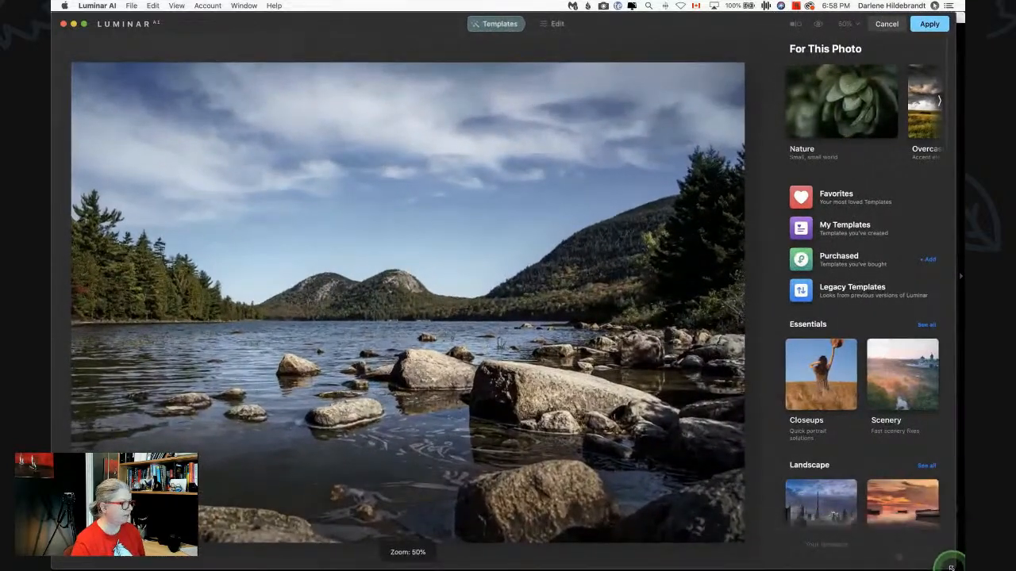
In the Enhance AI editing tool, set Sky Enhancer to 19 and keep Accent at 0
left_click(553, 25)
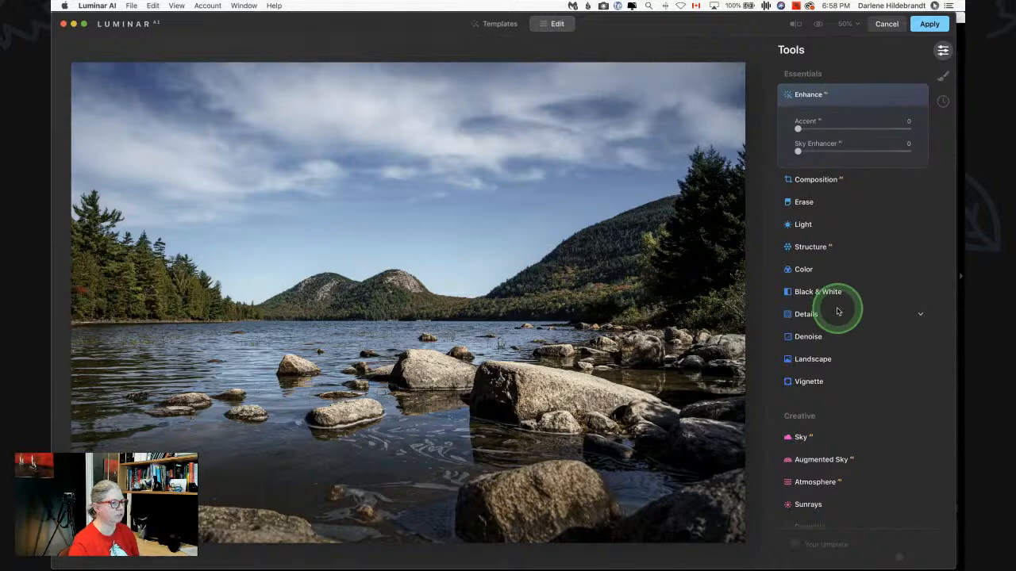
mouse_move(798, 151)
left_mouse_down()
mouse_move(911, 156)
mouse_move(691, 154)
mouse_move(958, 163)
mouse_move(707, 163)
mouse_move(935, 172)
mouse_move(799, 164)
mouse_move(830, 159)
mouse_move(806, 140)
left_mouse_up()
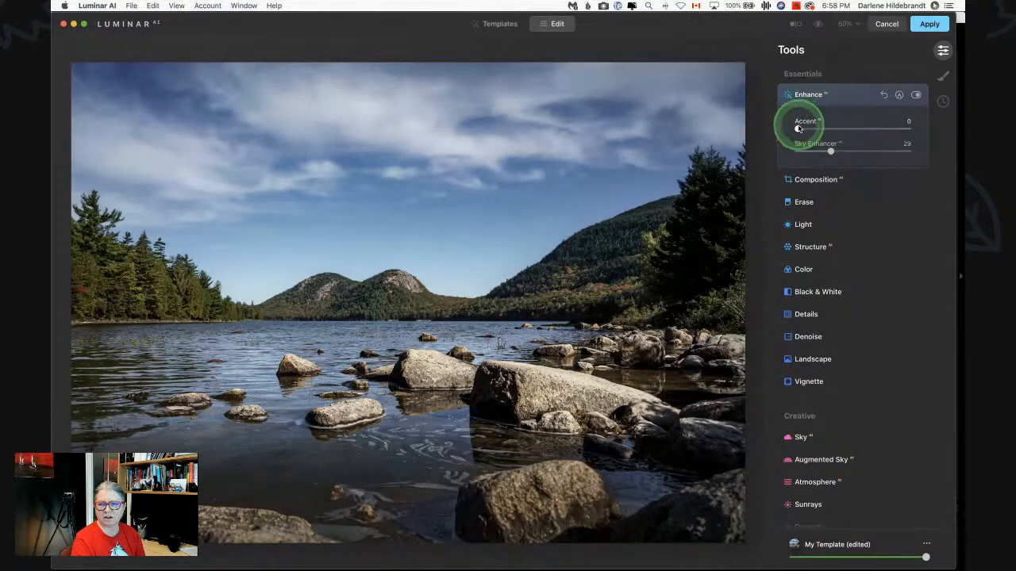
mouse_move(799, 130)
left_mouse_down()
mouse_move(910, 130)
mouse_move(798, 129)
left_mouse_up()
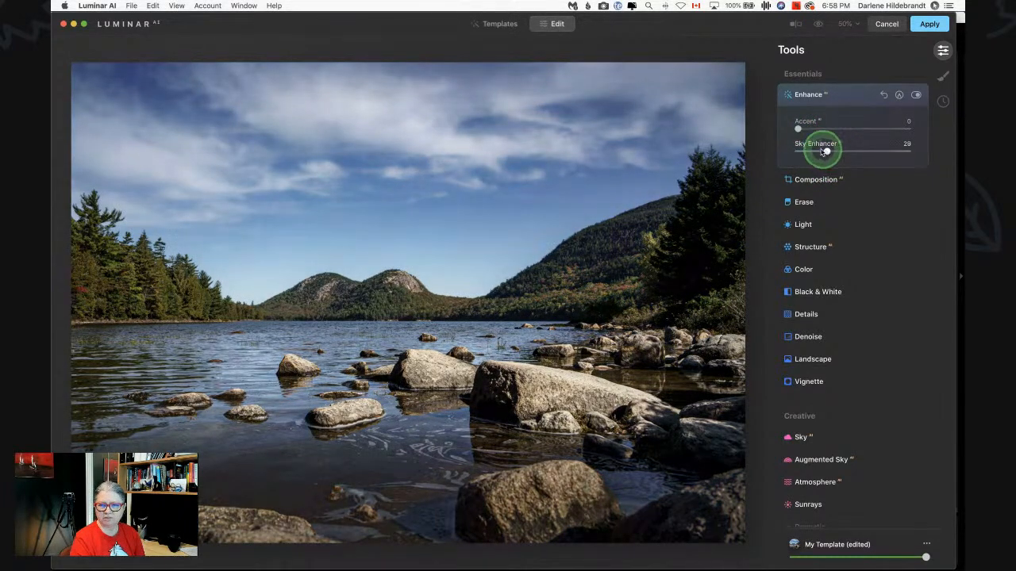
mouse_move(826, 151)
left_mouse_down()
mouse_move(805, 151)
mouse_move(820, 151)
left_mouse_up()
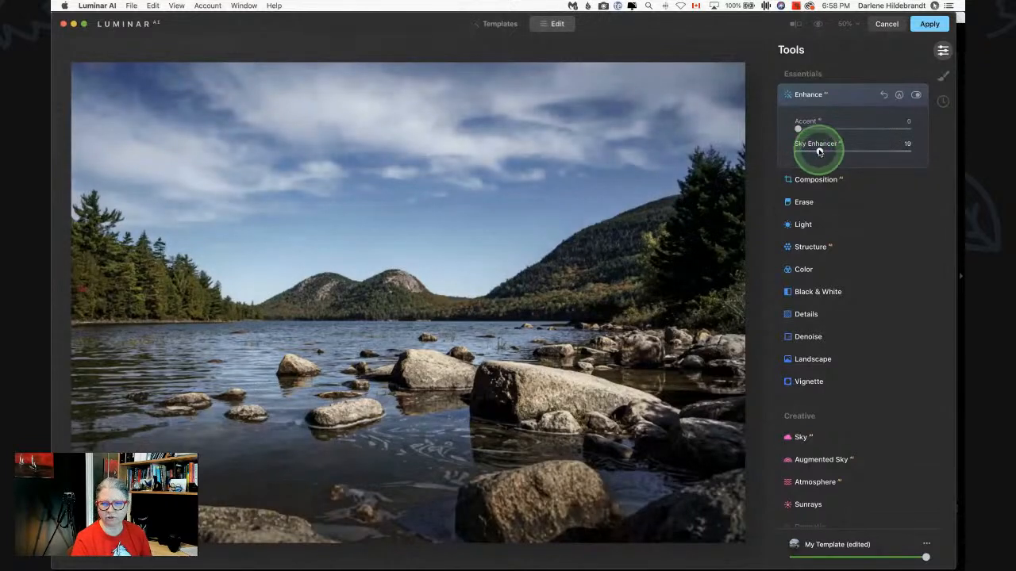
In the Color tool's HSL luminance settings, set Cyan to -22 and Blue to -29
left_click(804, 270)
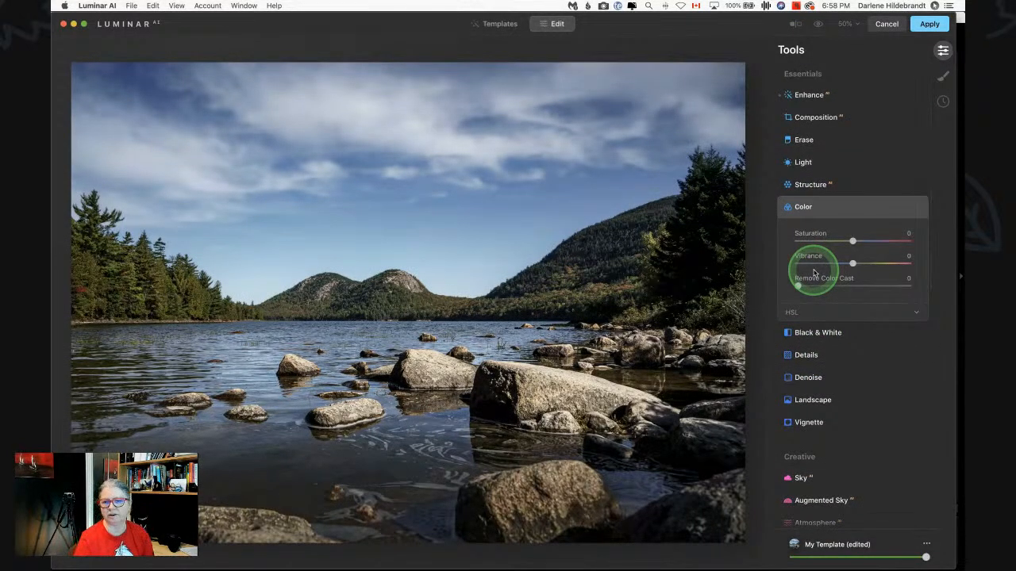
left_click(826, 318)
scroll(826, 318, "down", 3)
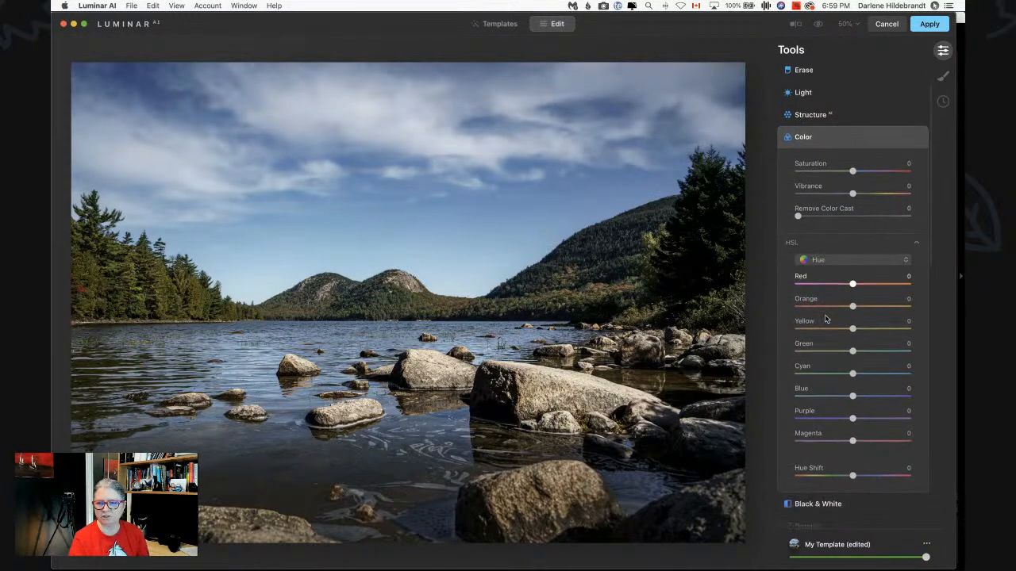
left_click(827, 243)
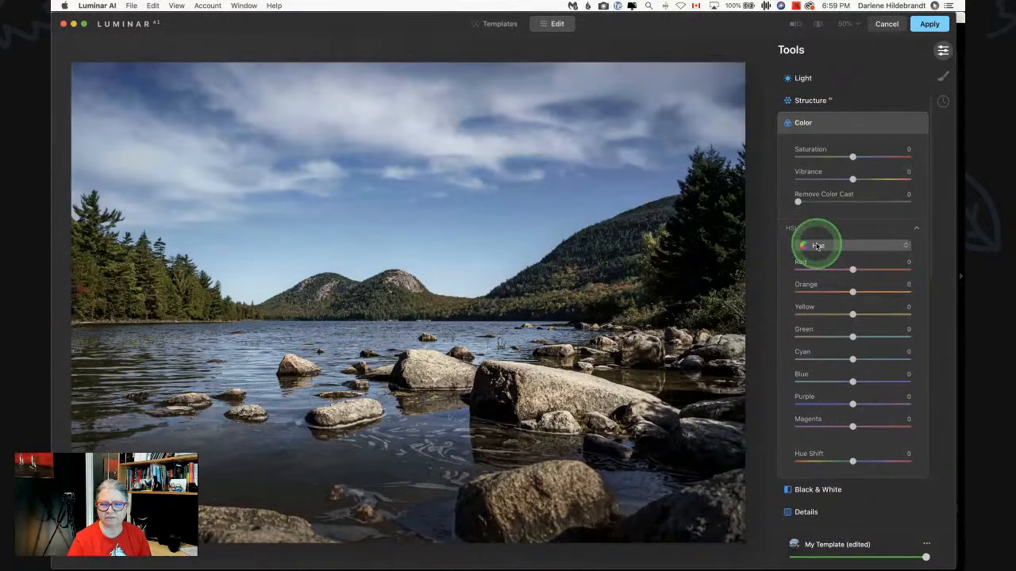
left_click(817, 246)
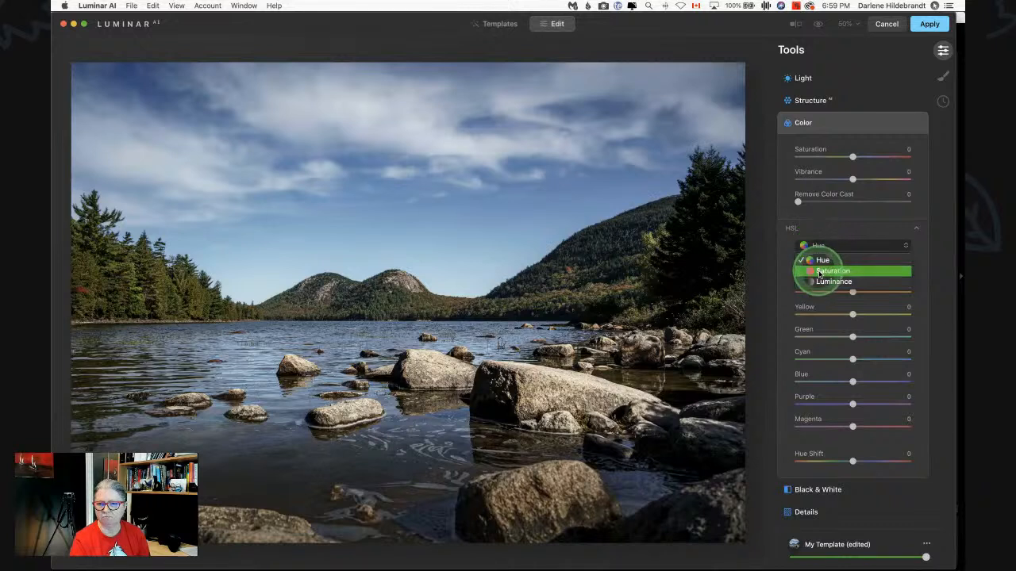
left_click(822, 282)
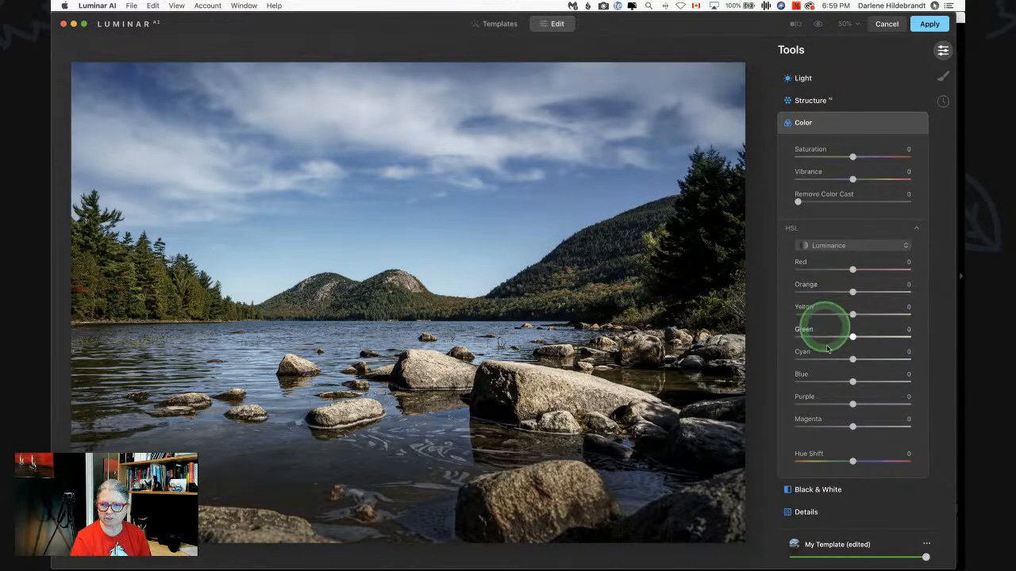
mouse_move(851, 383)
left_mouse_down()
mouse_move(799, 381)
mouse_move(908, 381)
mouse_move(738, 378)
mouse_move(933, 373)
mouse_move(825, 378)
mouse_move(832, 383)
mouse_move(850, 357)
mouse_move(812, 357)
mouse_move(937, 360)
mouse_move(763, 370)
mouse_move(868, 363)
mouse_move(839, 363)
mouse_move(835, 382)
left_mouse_up()
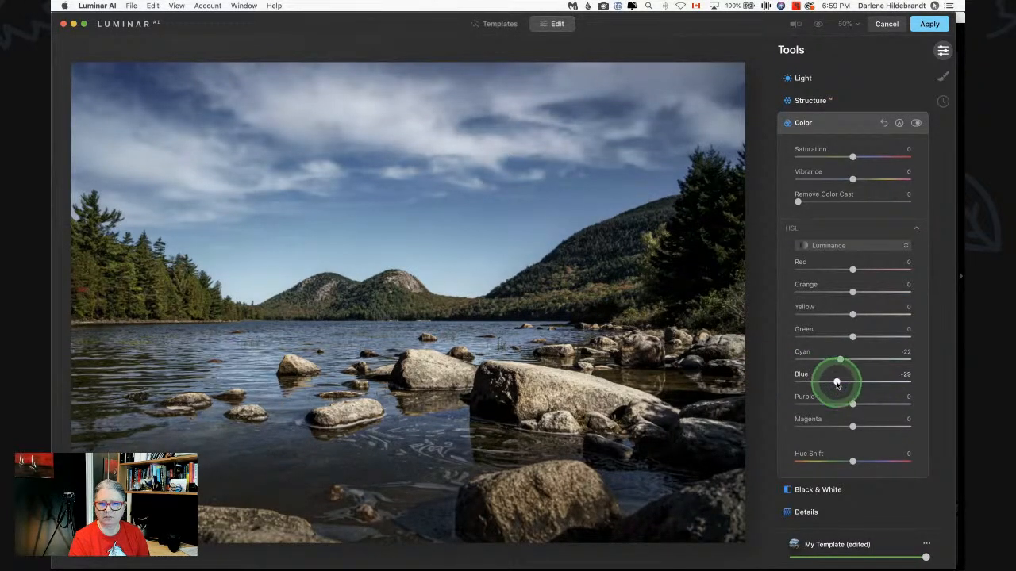
Set the HSL luminance of Yellow to 52 and Green to 5
left_click(851, 317)
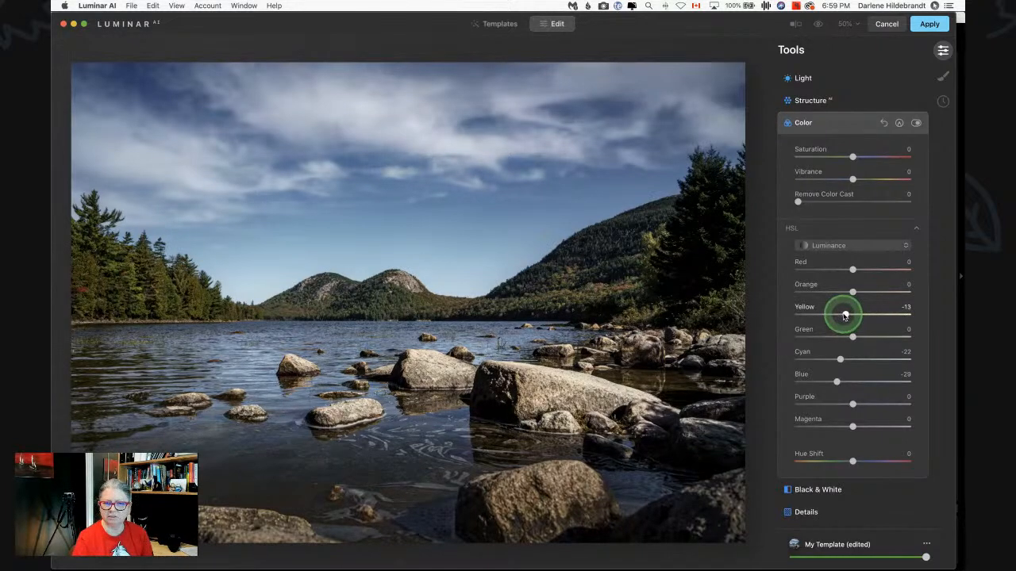
left_click_drag(844, 316, 856, 337)
left_click(853, 293)
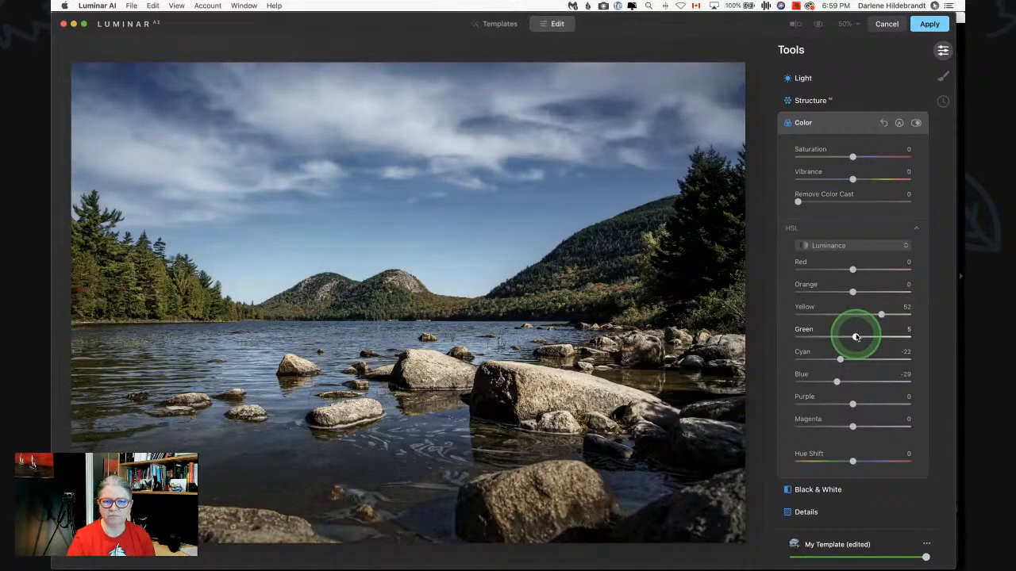
Compare the photo with the Color adjustments switched off and on
left_click(916, 123)
left_click(916, 124)
left_click(916, 124)
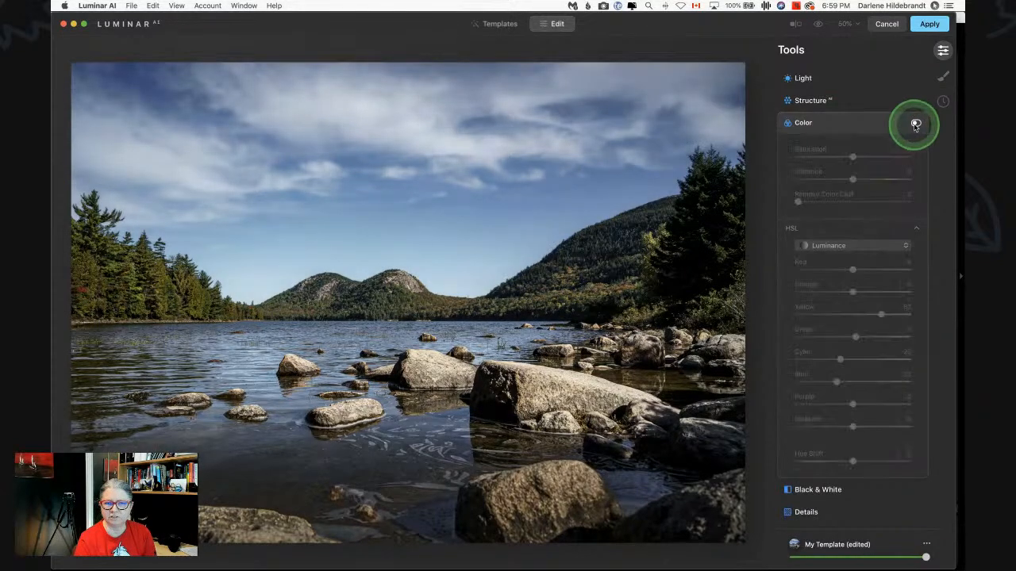
left_click(916, 124)
left_click(916, 125)
left_click(916, 125)
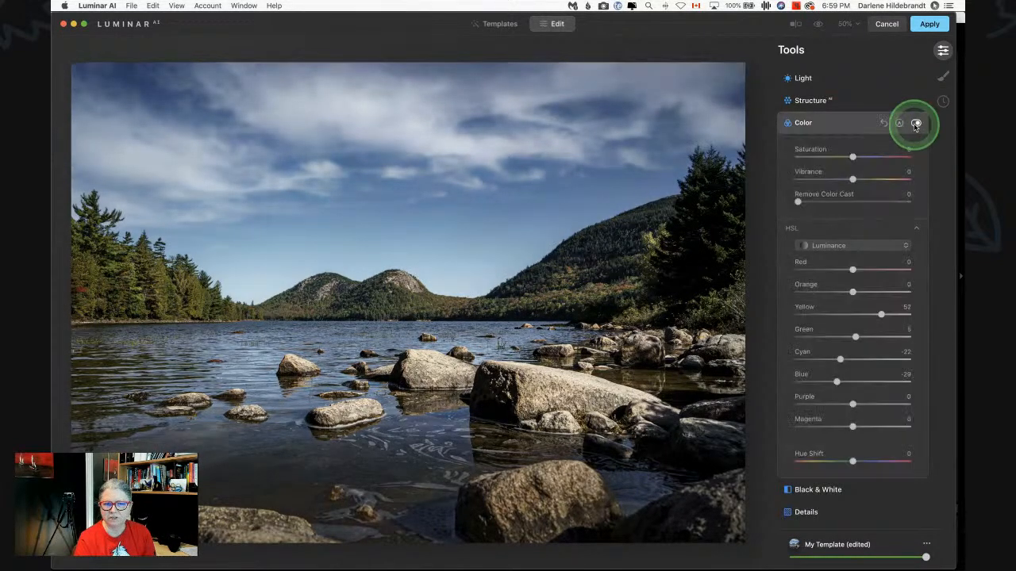
Add a gradient mask to the Color adjustments across the far shoreline, limiting them to the sky and levelling the gradient with the horizon
left_click(899, 123)
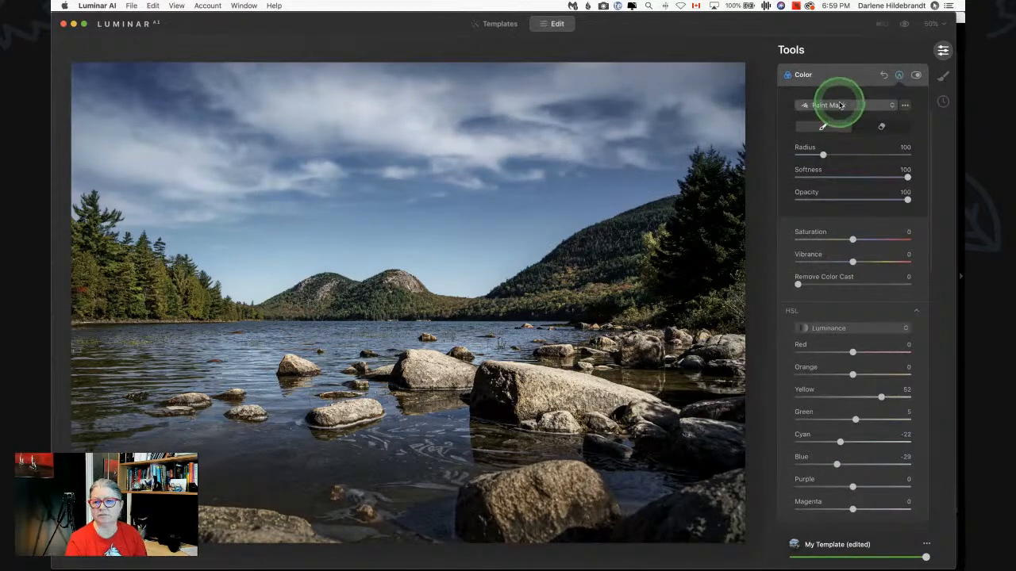
left_click(840, 106)
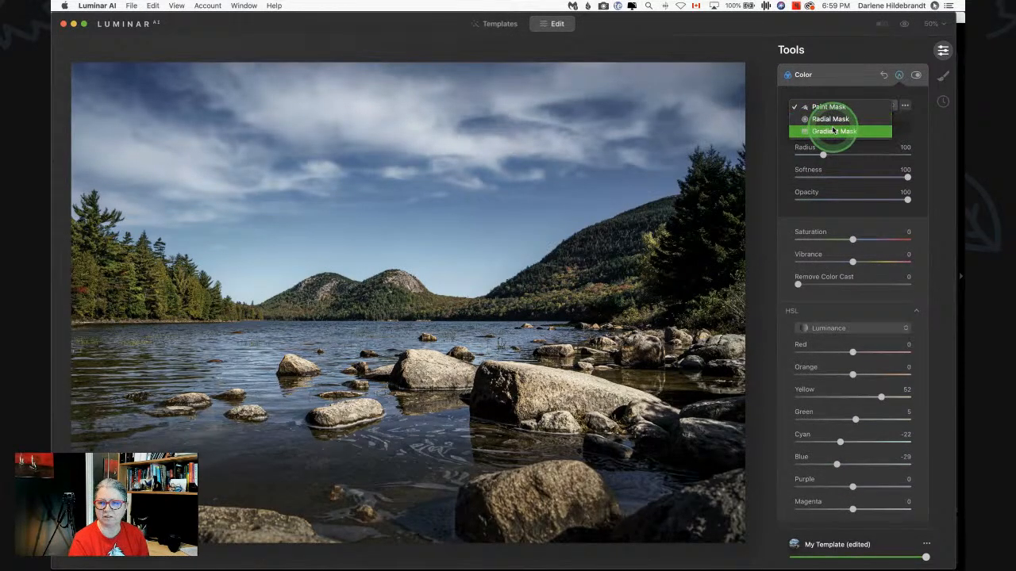
left_click(833, 131)
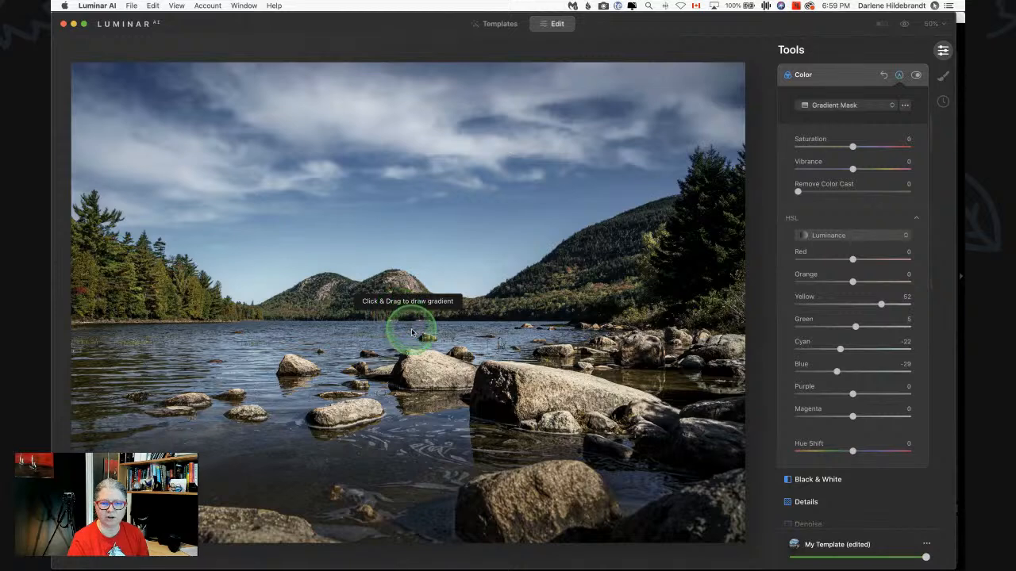
left_click_drag(415, 324, 410, 292)
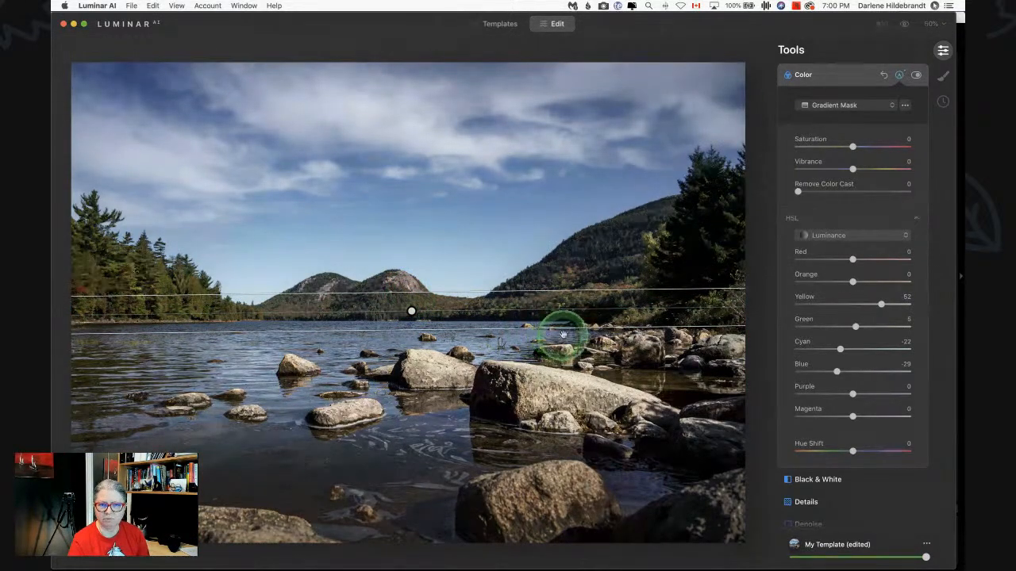
left_click_drag(586, 312, 197, 308)
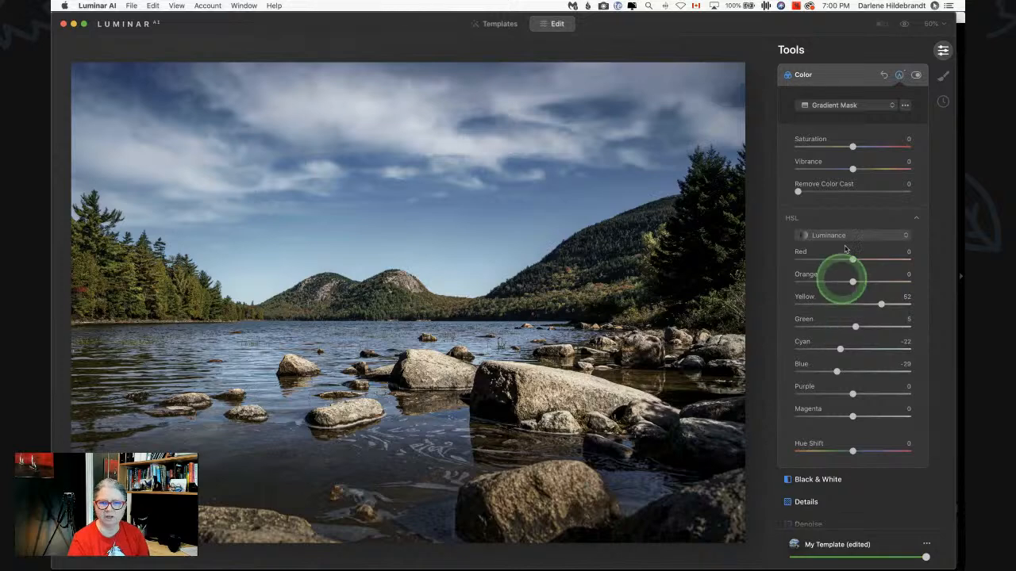
Compare the photo with and without the gradient-masked Color adjustments
left_click(916, 76)
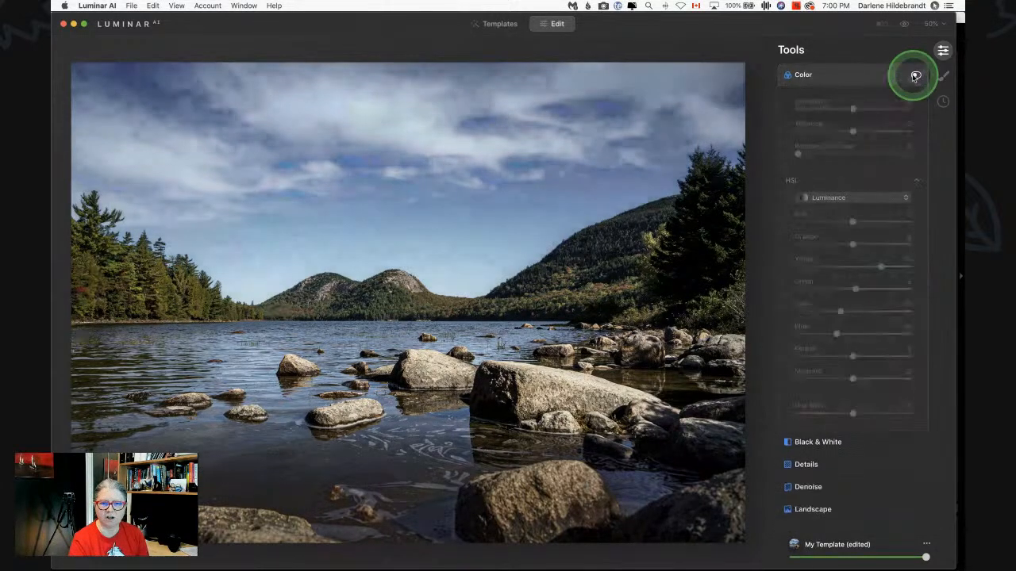
left_click(915, 75)
left_click(915, 75)
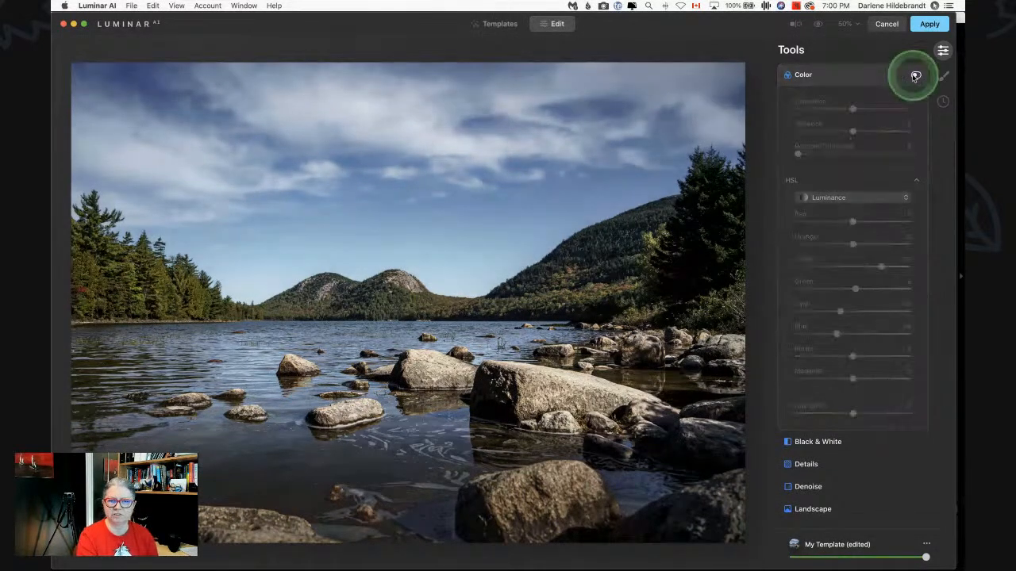
left_click(915, 75)
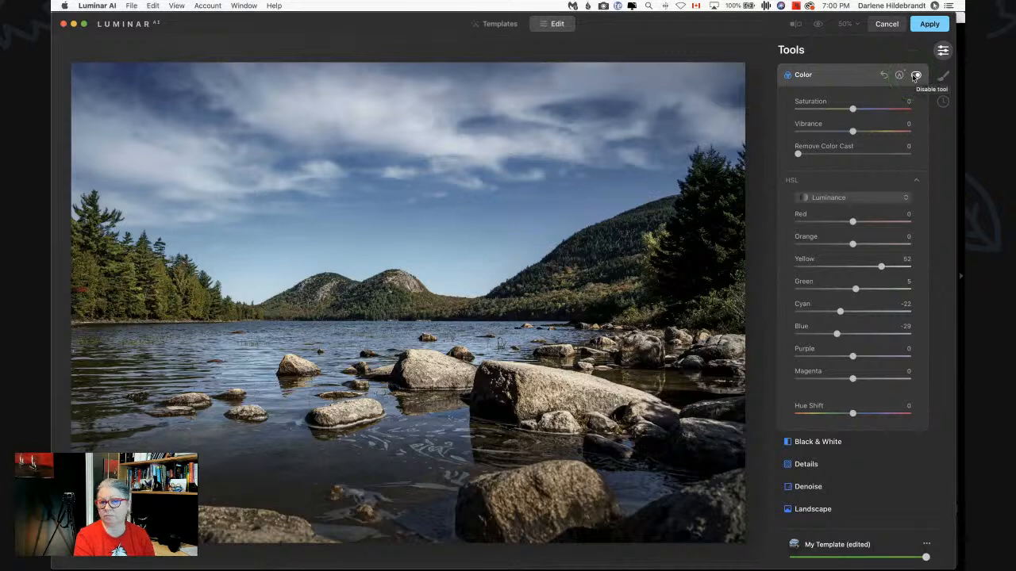
left_click(915, 76)
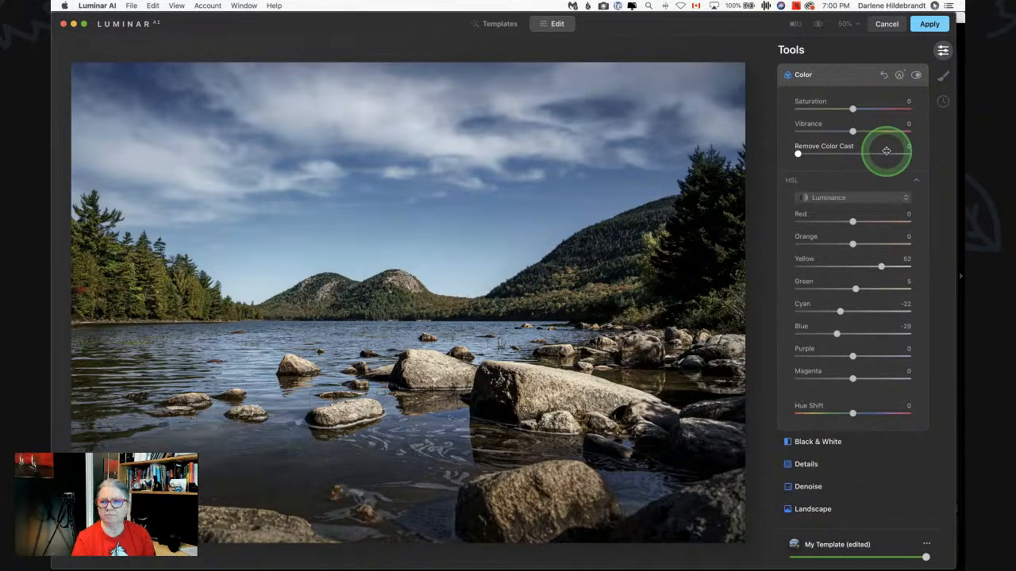
Copy the Color tool's gradient mask and close the tool
left_click(898, 75)
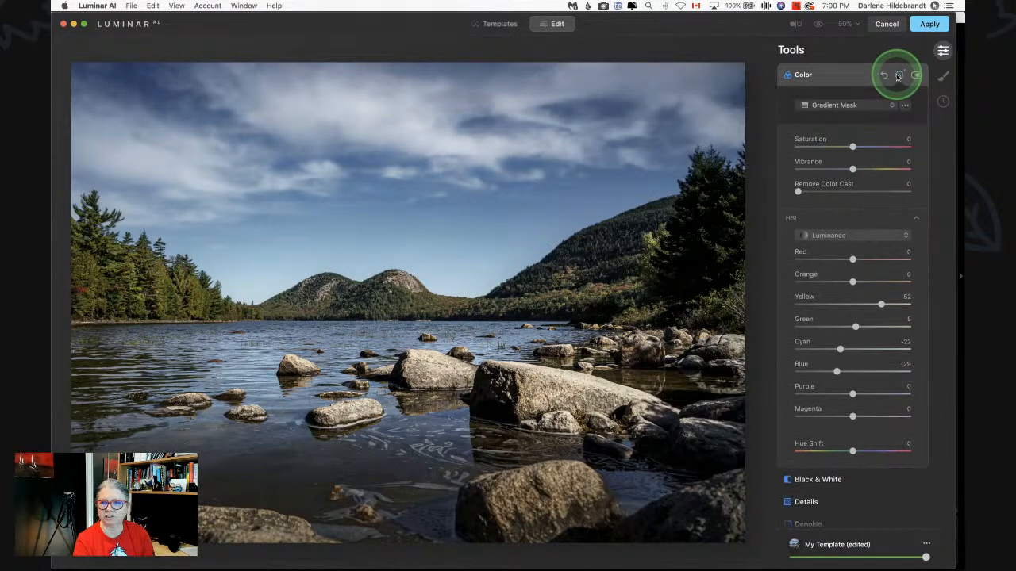
left_click(904, 105)
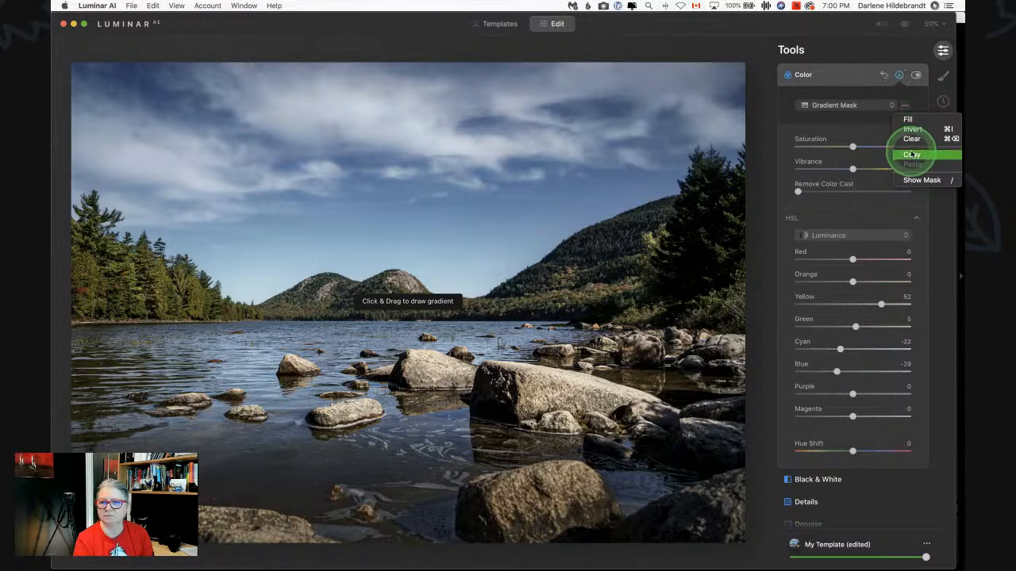
left_click(912, 157)
left_click(899, 75)
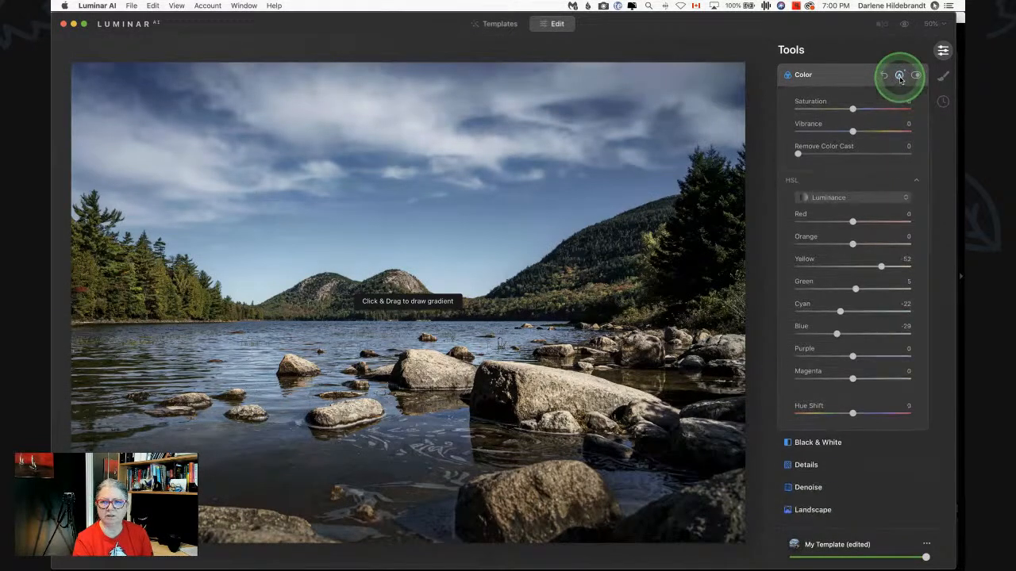
left_click(834, 77)
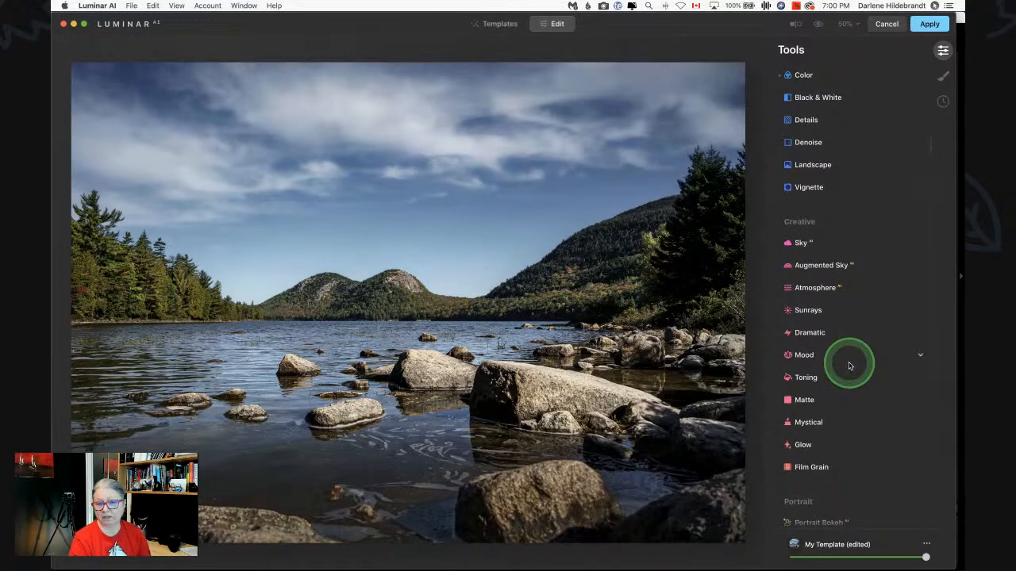
In the Structure AI tool, set Amount to 78 and Boost to 71
scroll(849, 361, "up", 3)
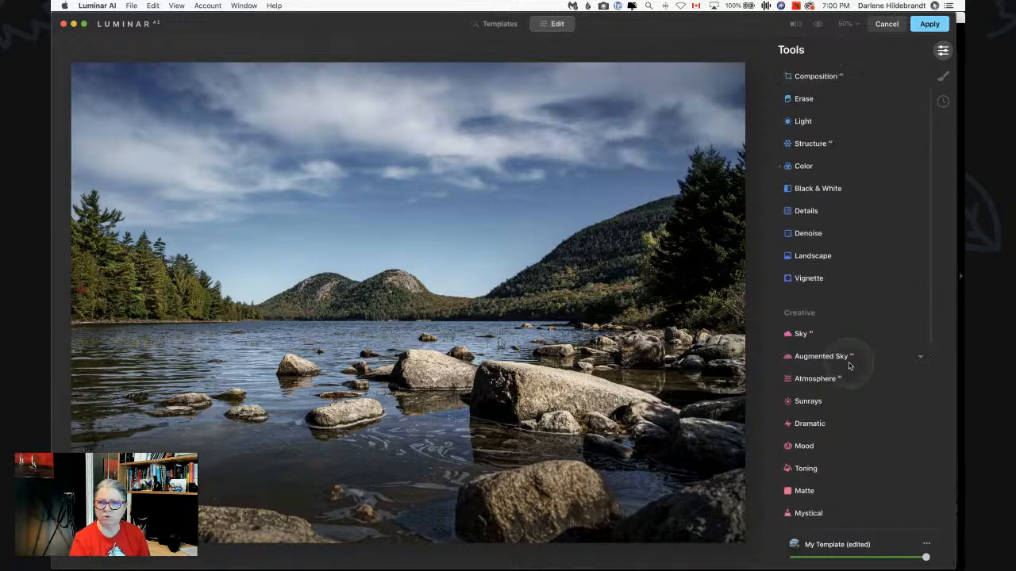
left_click(810, 125)
left_click(811, 146)
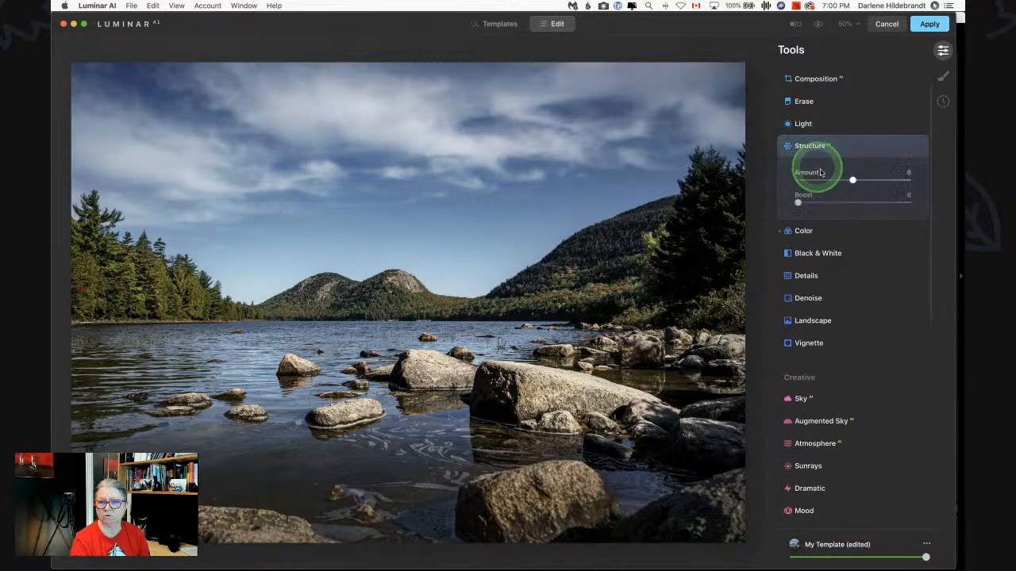
left_click_drag(865, 181, 873, 178)
left_click(817, 207)
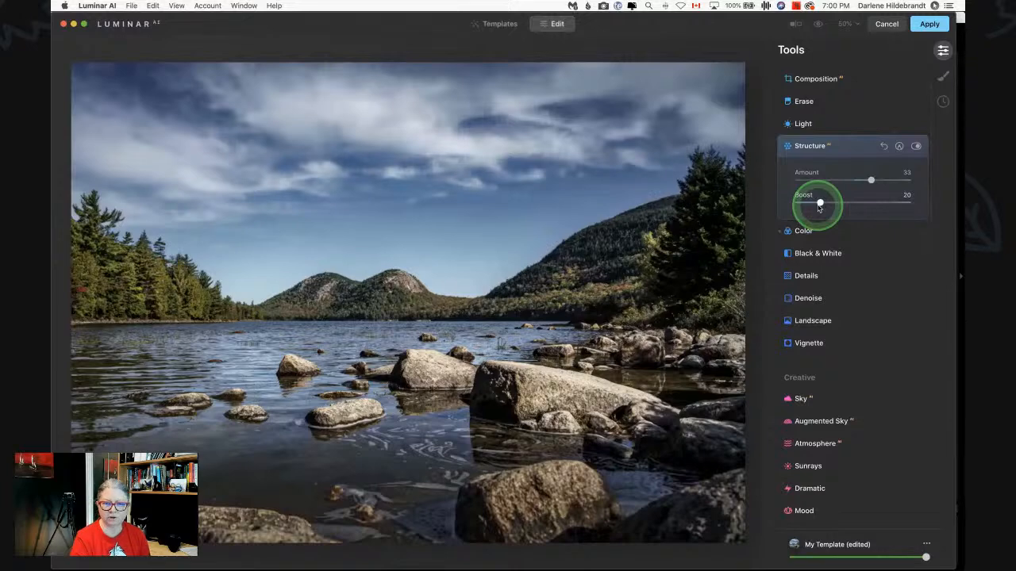
left_click_drag(818, 208, 878, 201)
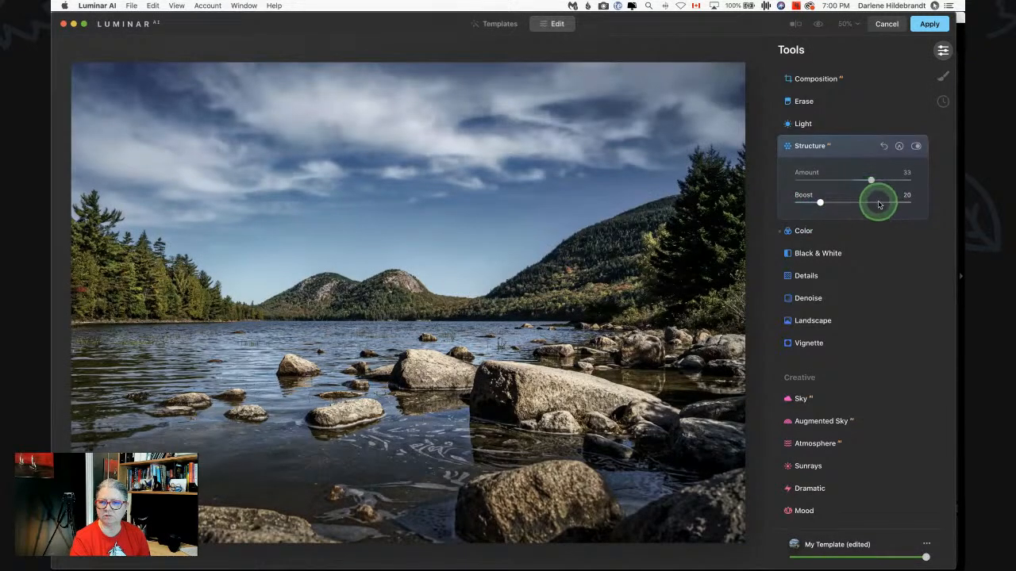
left_click(896, 181)
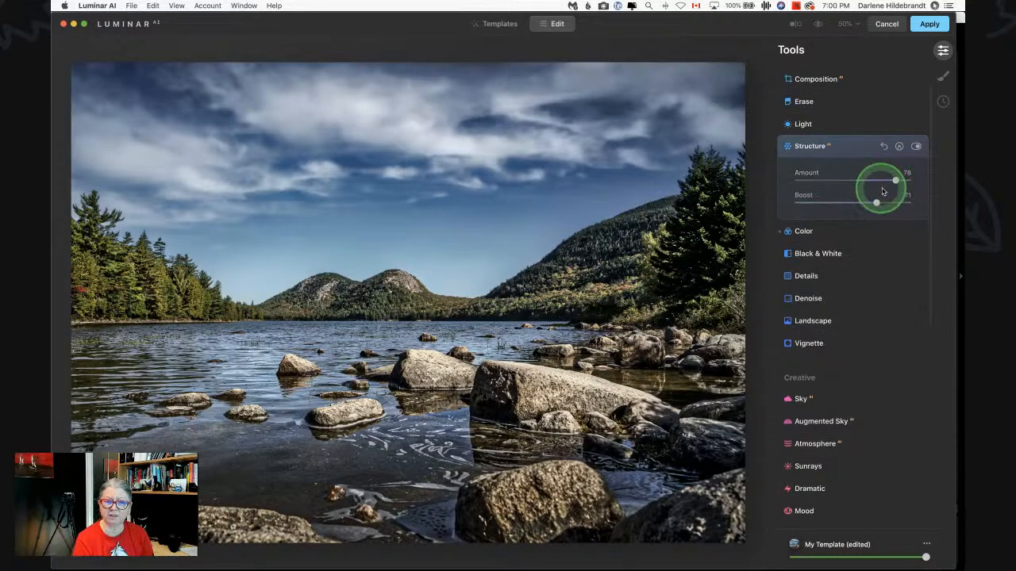
Paste the copied gradient mask into Structure AI and invert it to target the foreground
left_click(899, 146)
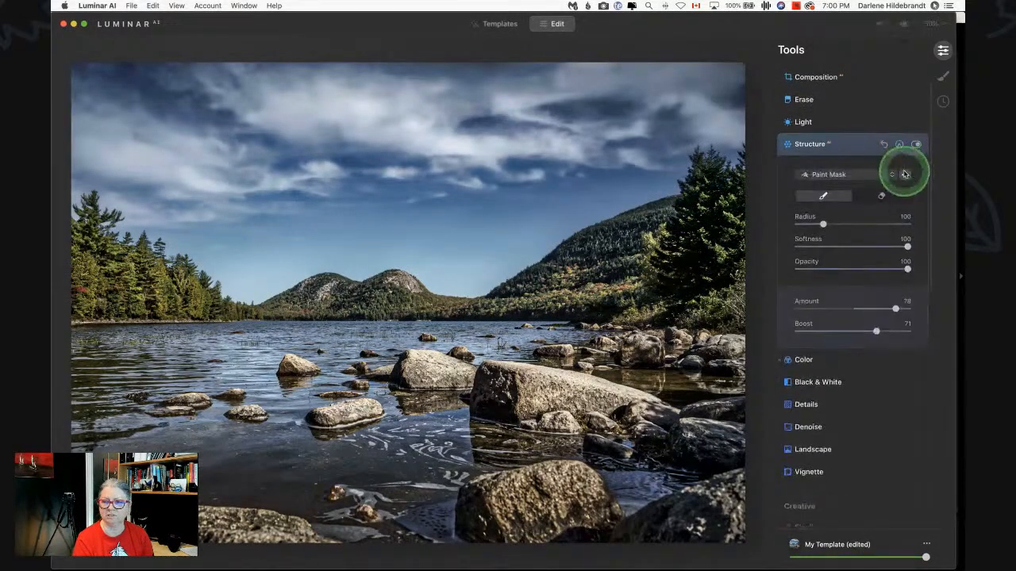
left_click(905, 176)
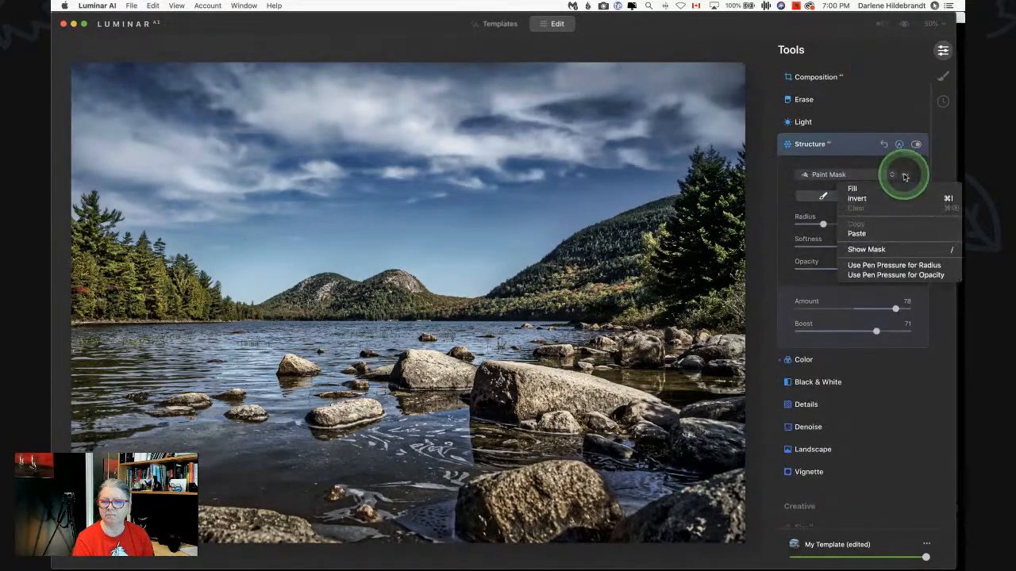
left_click(886, 236)
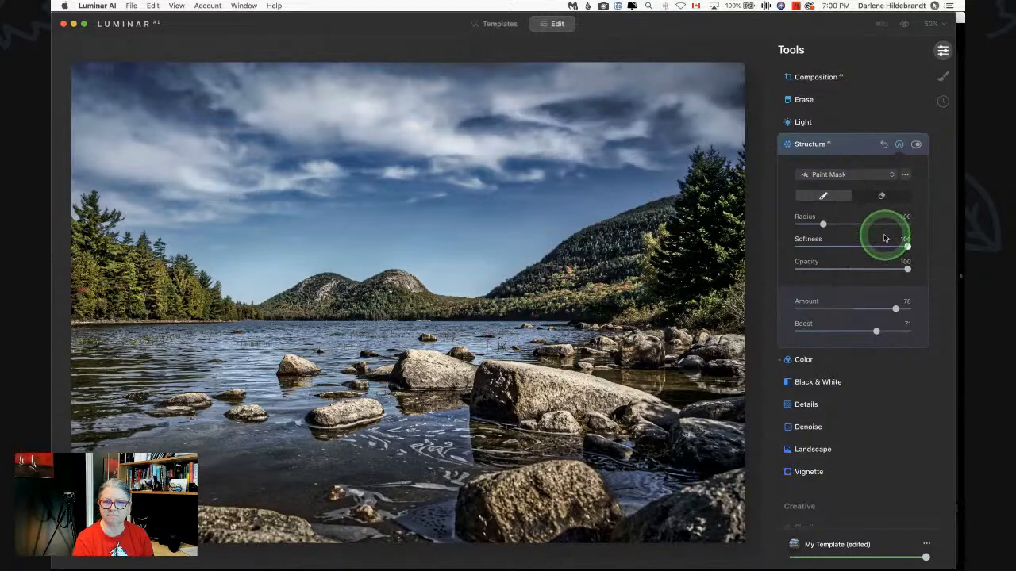
left_click(905, 175)
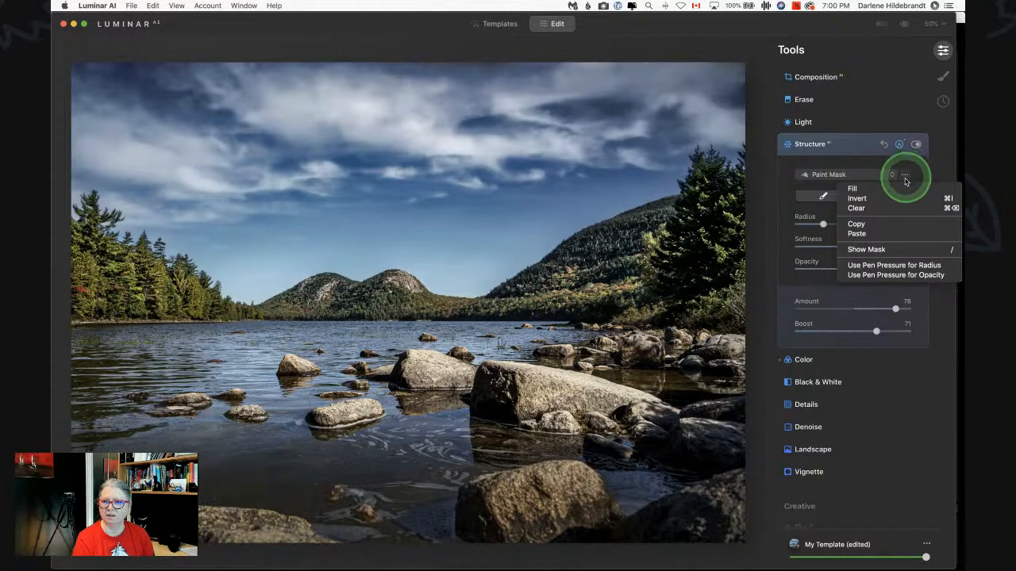
left_click(889, 198)
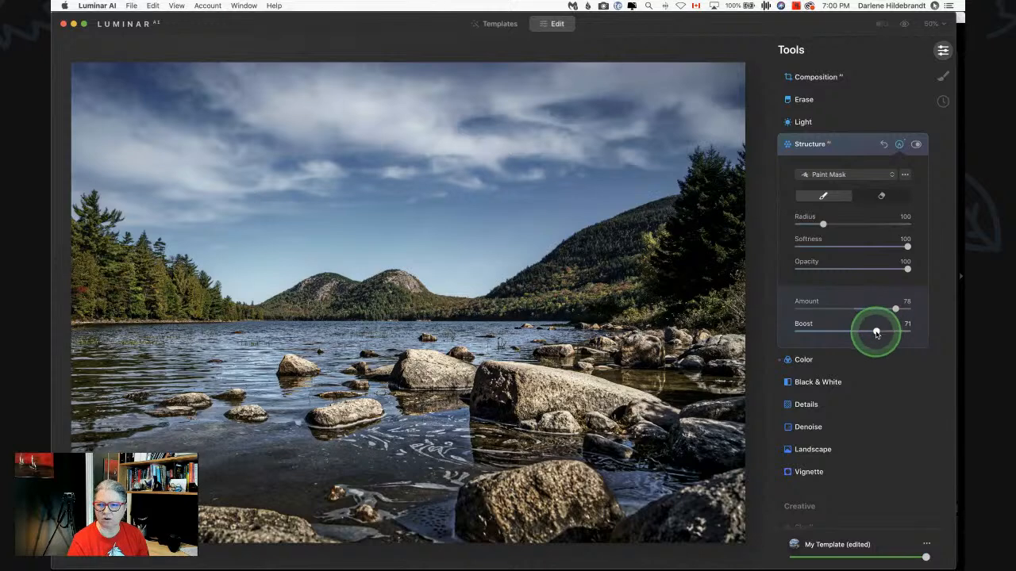
Reduce the masked Structure AI effect to Boost 25 and Amount 30, and close the tool
left_click_drag(877, 330, 826, 330)
left_click_drag(899, 310, 866, 312)
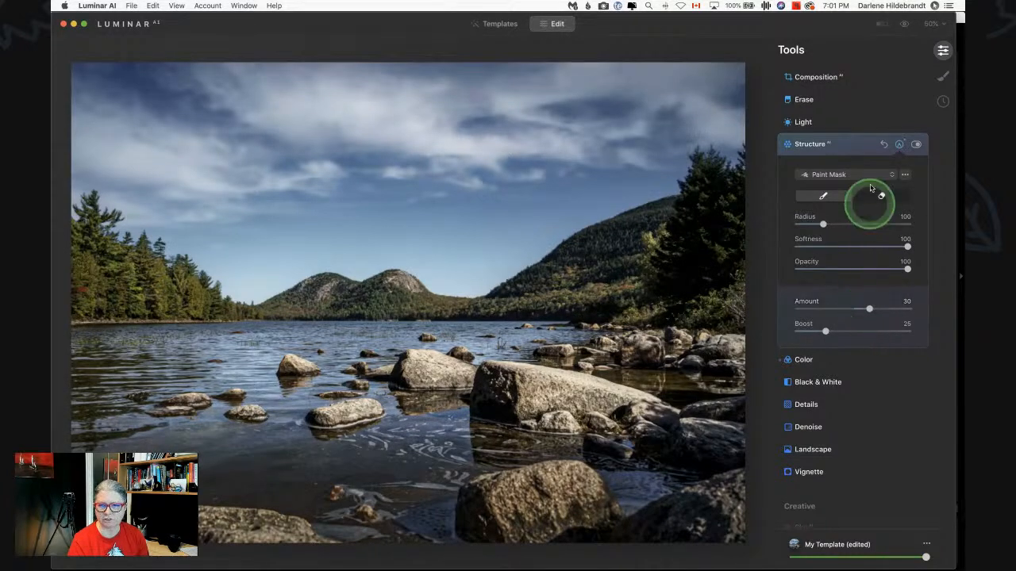
left_click(853, 148)
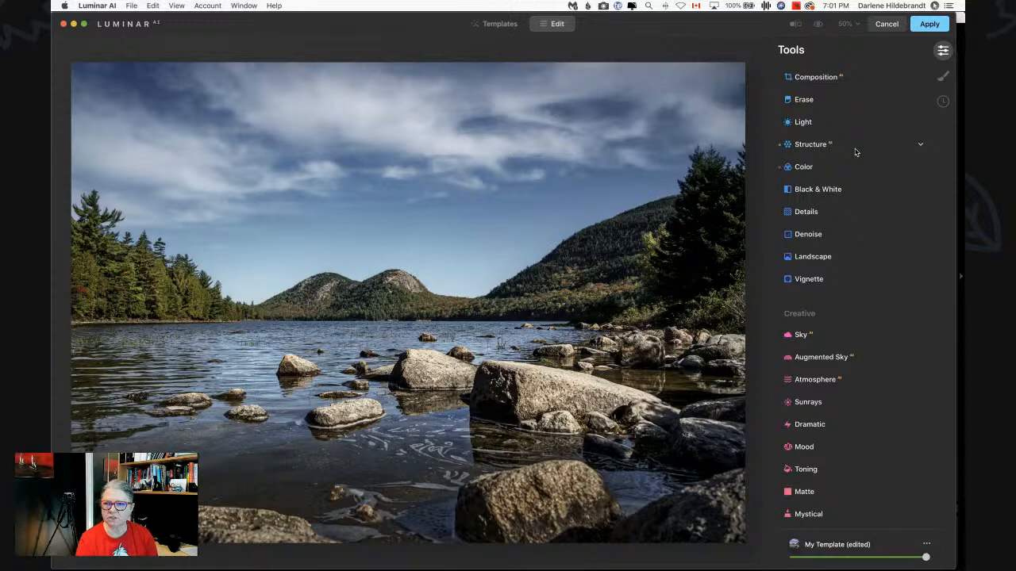
In the Supercontrast tool, set Highlights Contrast to 62 and Highlights Balance to 42
scroll(844, 227, "down", 10)
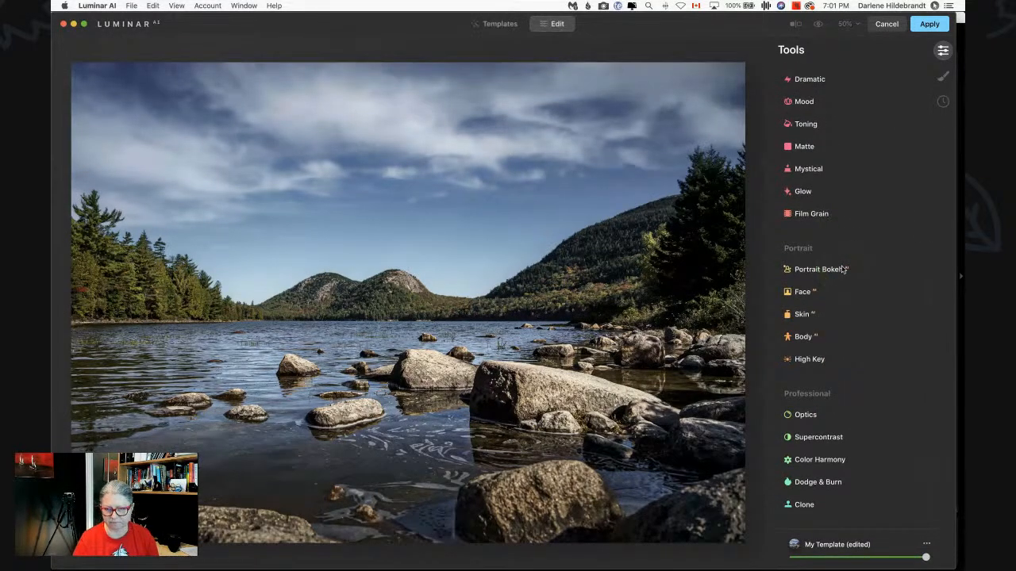
left_click(831, 439)
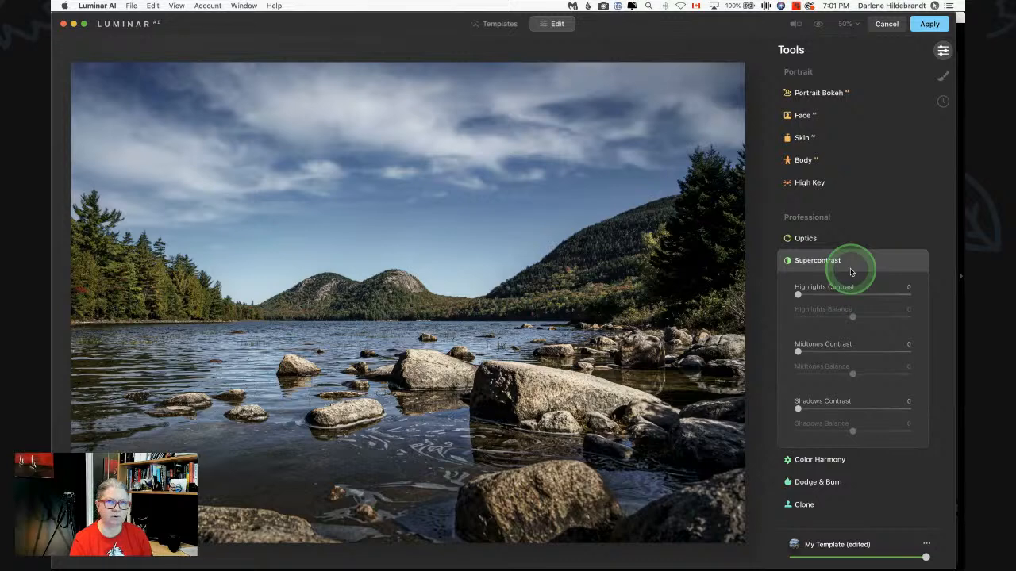
left_click_drag(797, 295, 897, 310)
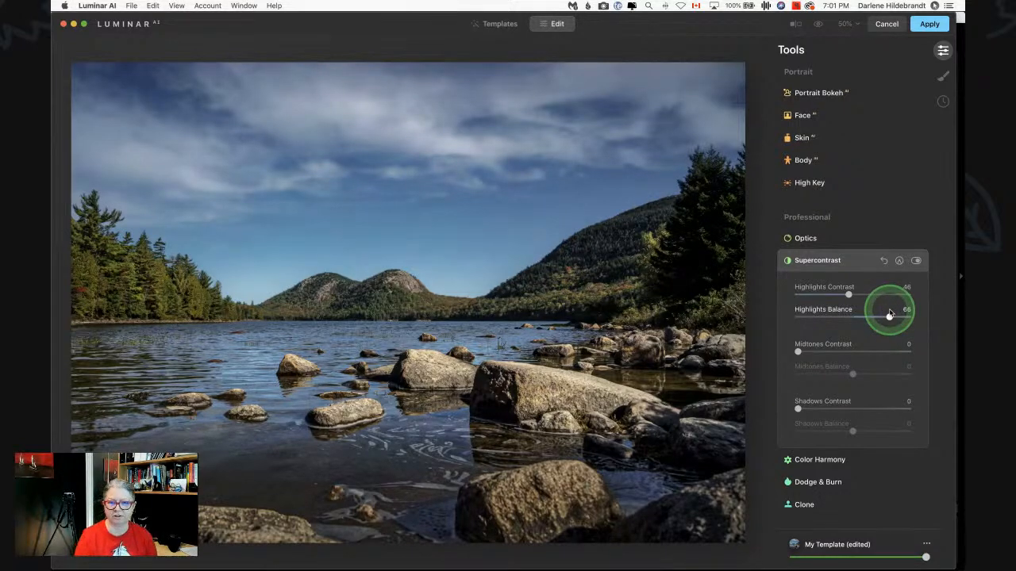
left_click_drag(849, 293, 874, 297)
left_click(889, 317)
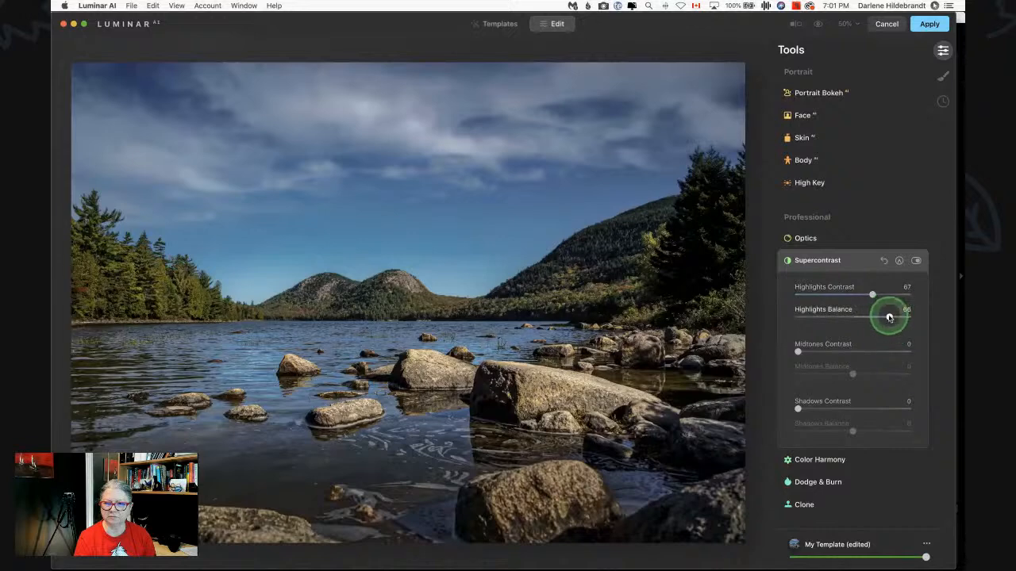
left_click(871, 297)
left_click_drag(873, 296, 873, 317)
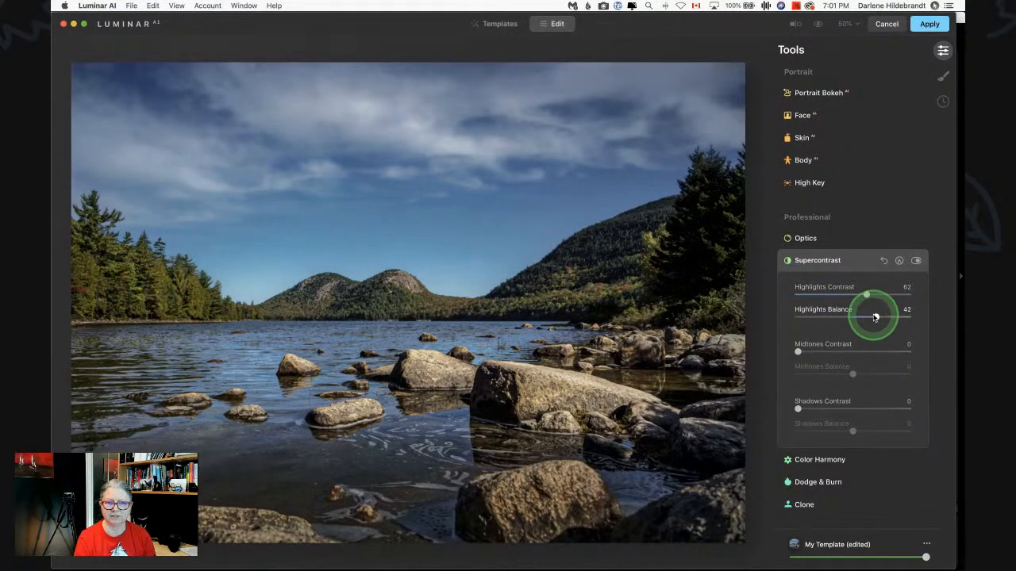
Switch the Supercontrast effect off and on to compare its impact on the photo
left_click(915, 260)
left_click(916, 261)
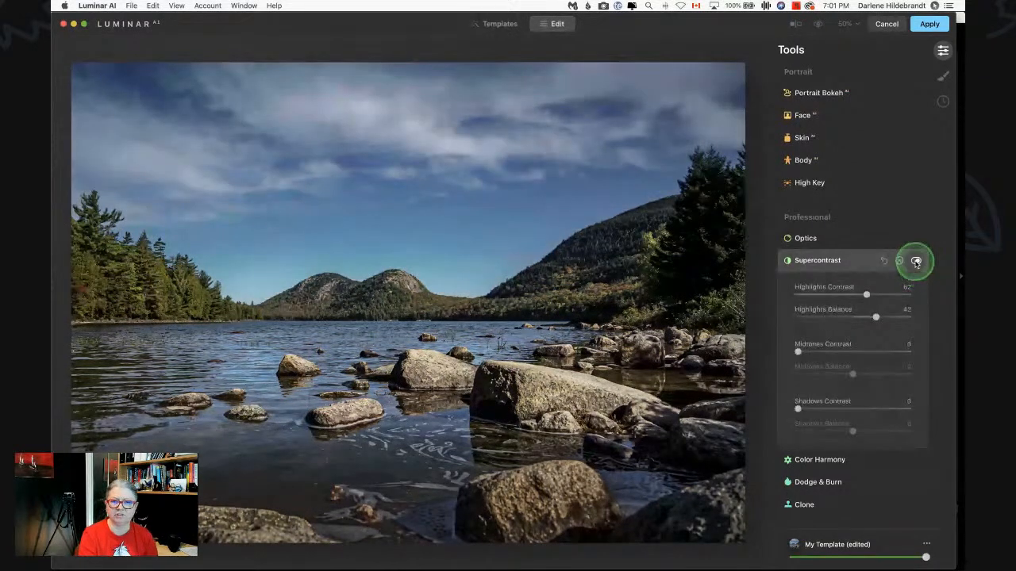
left_click(916, 260)
left_click(916, 260)
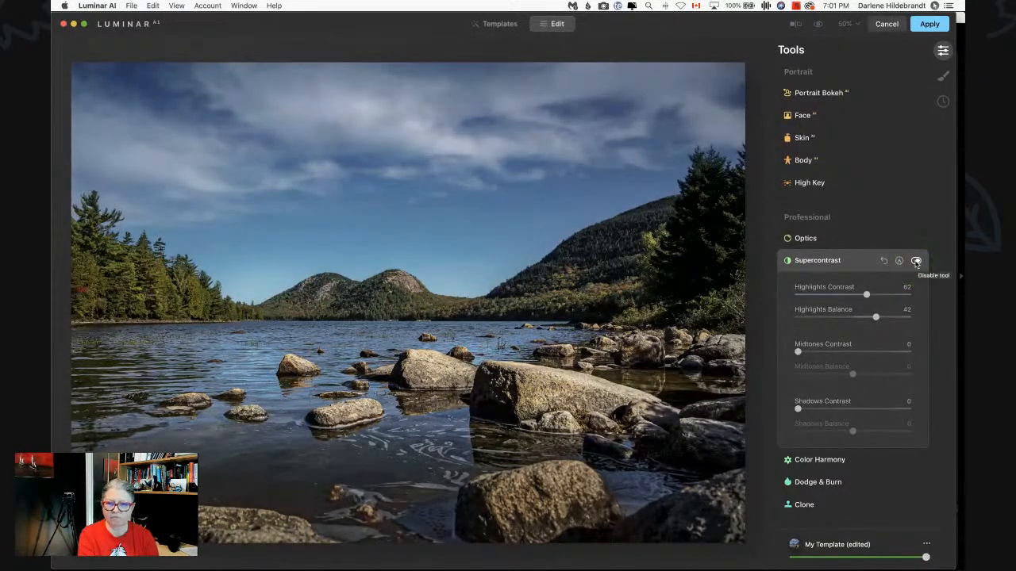
Set Supercontrast's Midtones Contrast to 13 and Midtones Balance to 45, and reduce Highlights Contrast to 33
left_click_drag(881, 349, 822, 354)
left_click(852, 375)
left_click(849, 352)
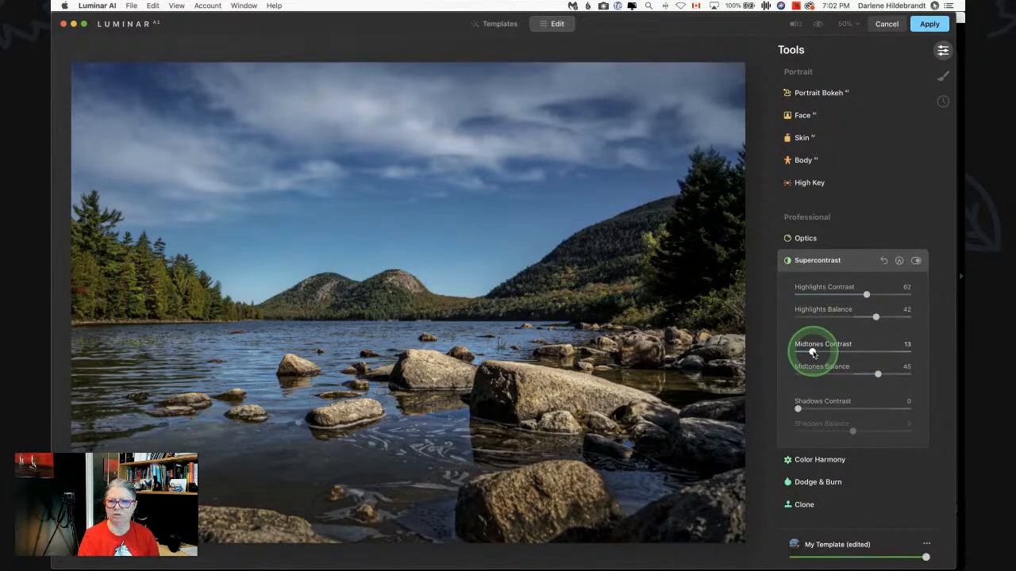
left_click_drag(866, 294, 838, 295)
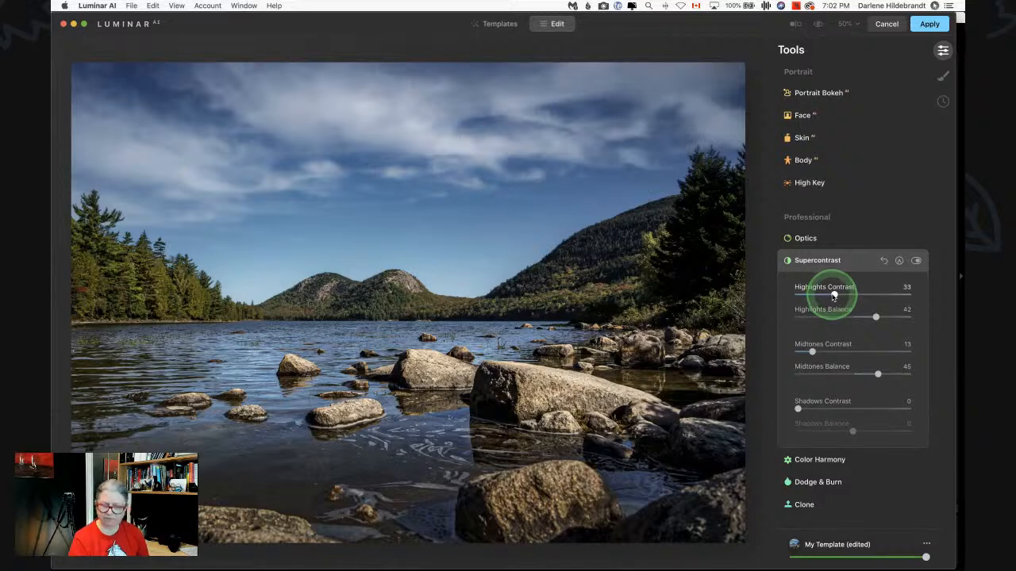
Compare the photo before and after the edits, and close the Supercontrast tool
key("backslash")
key("backslash")
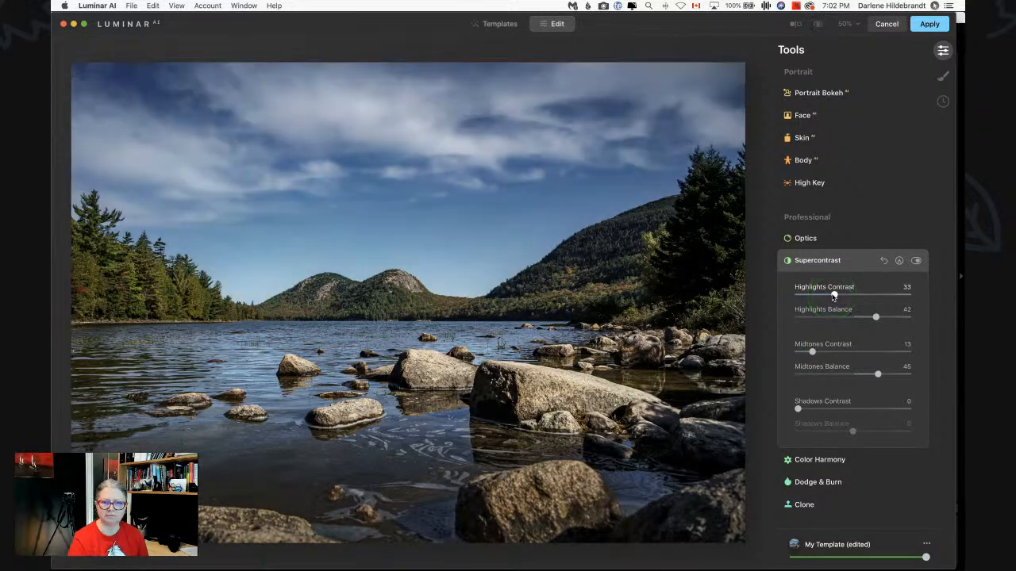
key("backslash")
key("backslash")
left_click(835, 265)
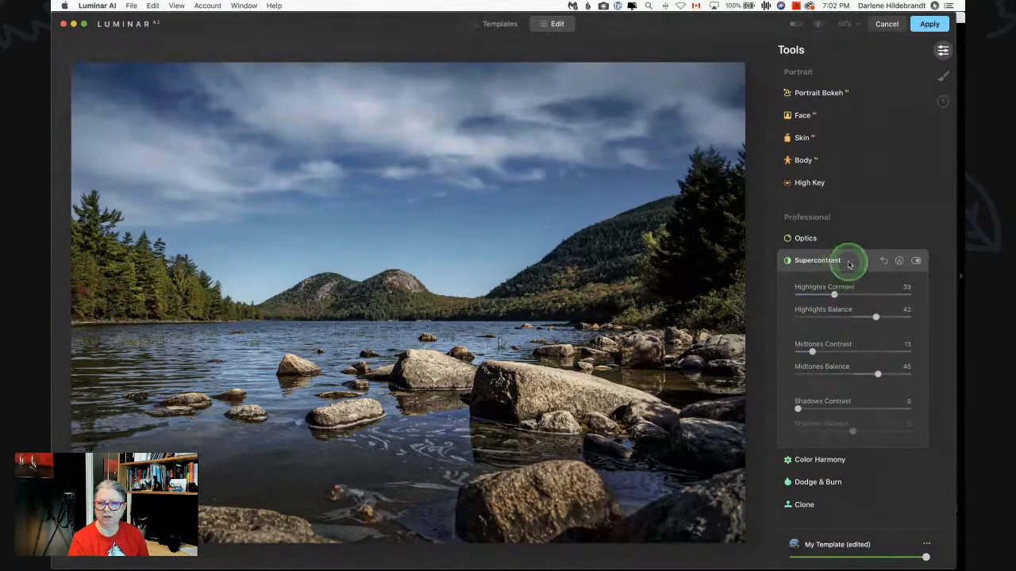
Add a Mystical effect with Amount 25 and close the tool
scroll(846, 265, "up", 3)
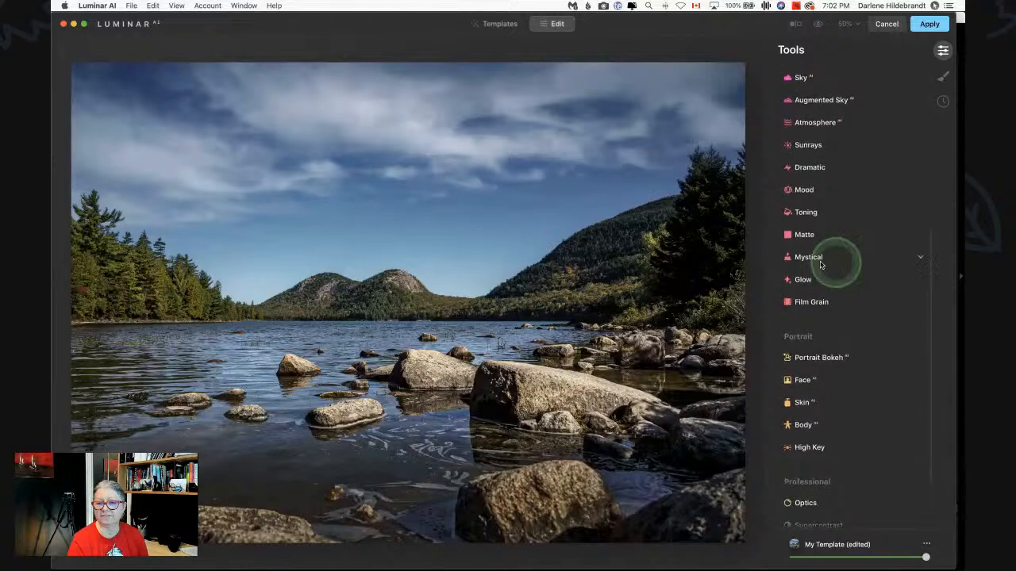
left_click(819, 262)
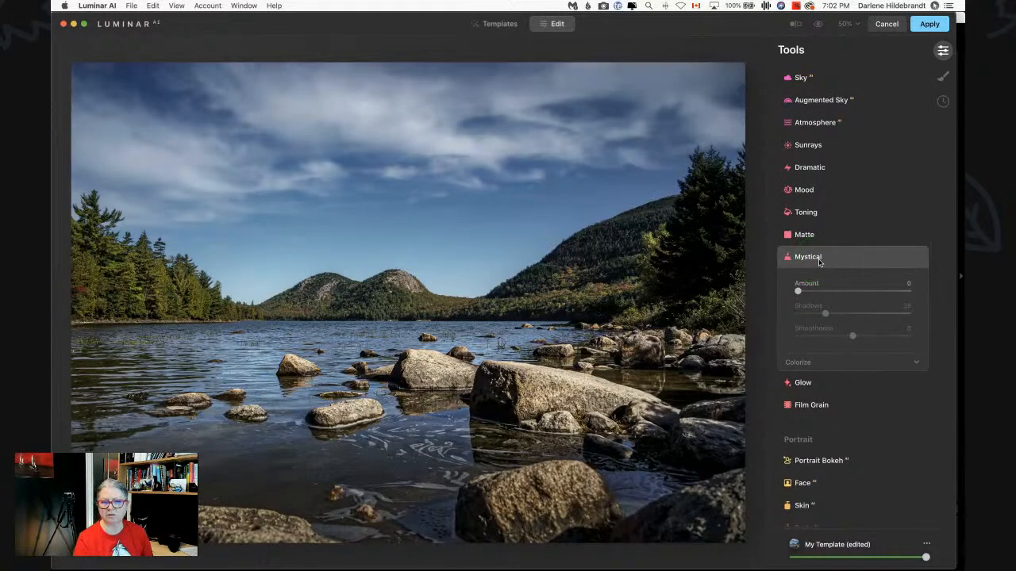
left_click_drag(798, 292, 912, 291)
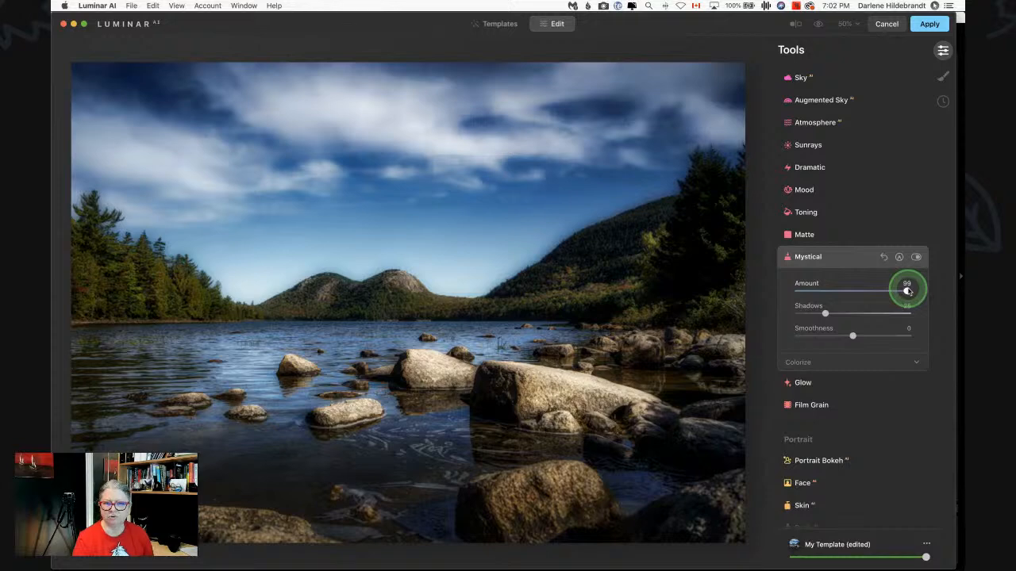
left_click_drag(907, 291, 815, 297)
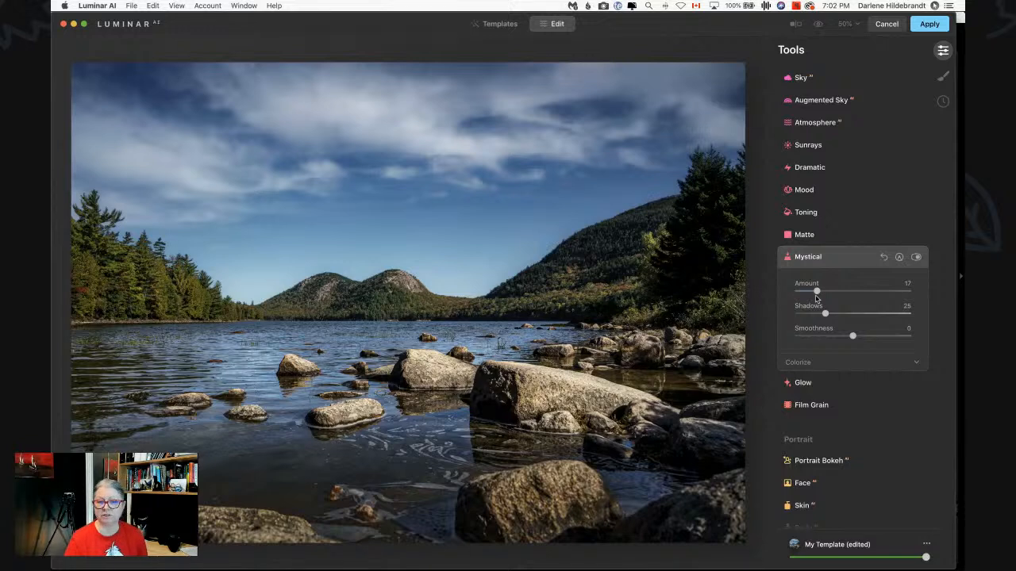
left_click_drag(816, 292, 824, 292)
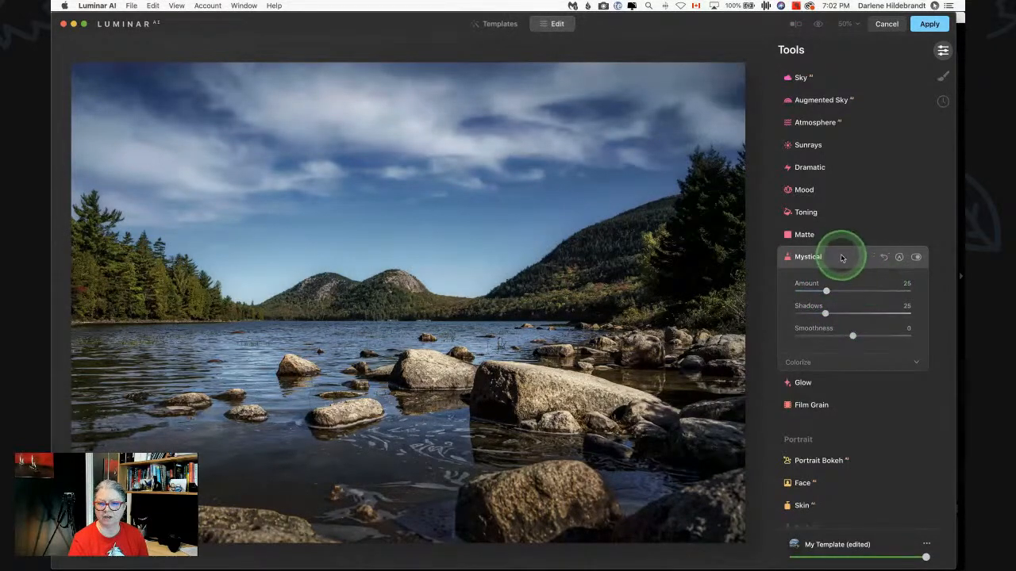
left_click(841, 257)
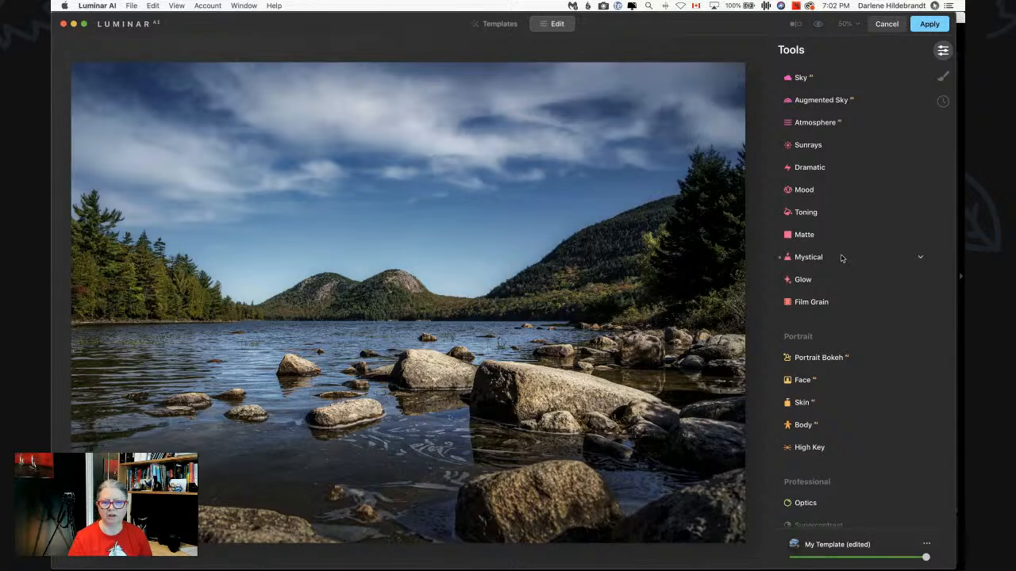
Apply the edits back to Lightroom Classic and compare the edited TIF with the original DNG of the lake
left_click(930, 25)
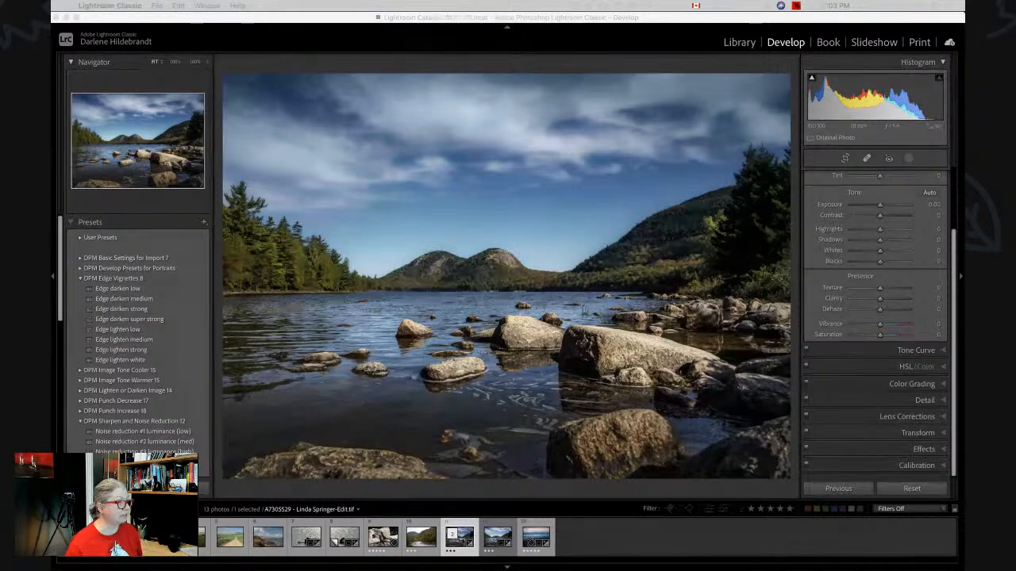
left_click(740, 485)
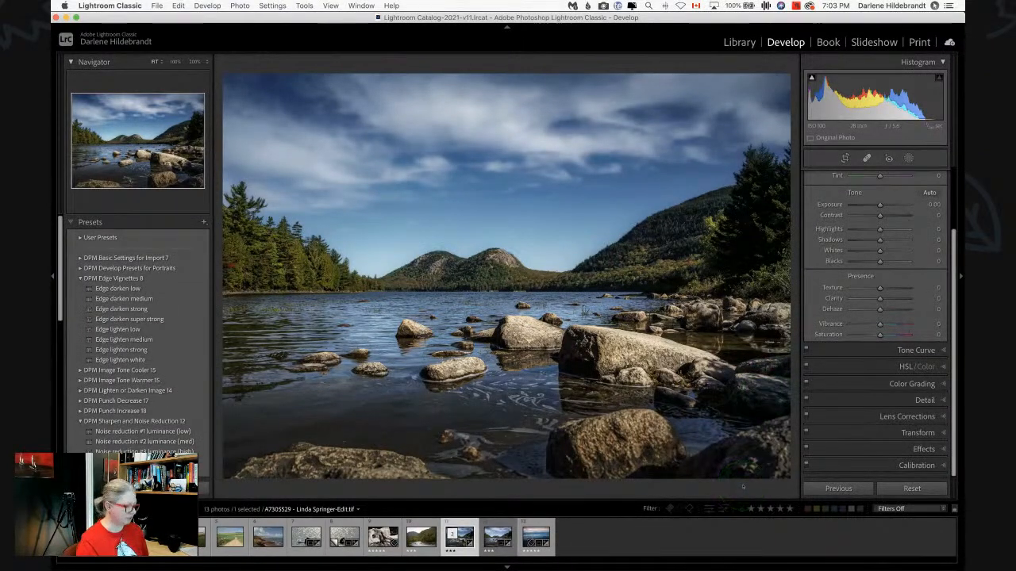
key("Right")
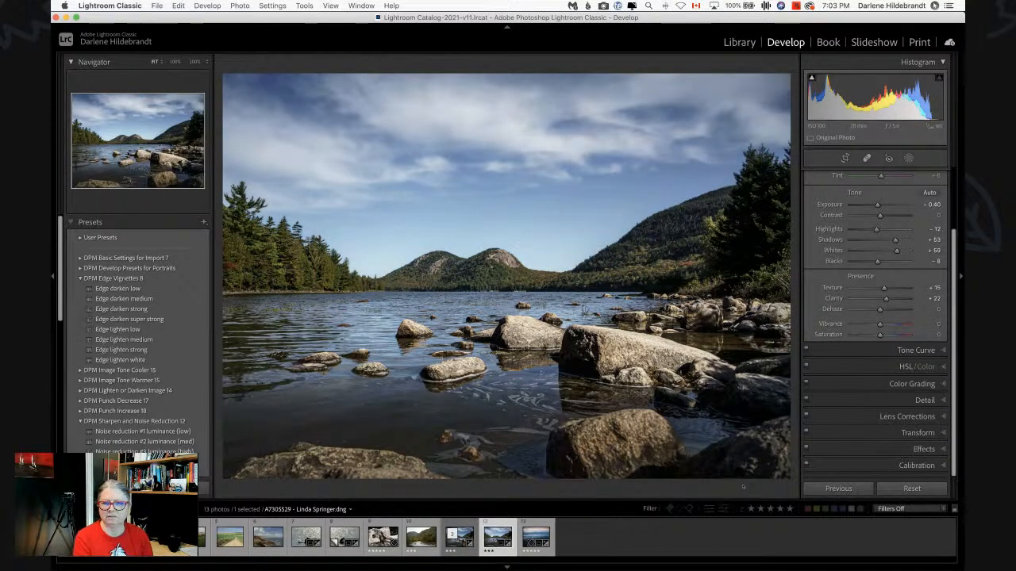
key("Left")
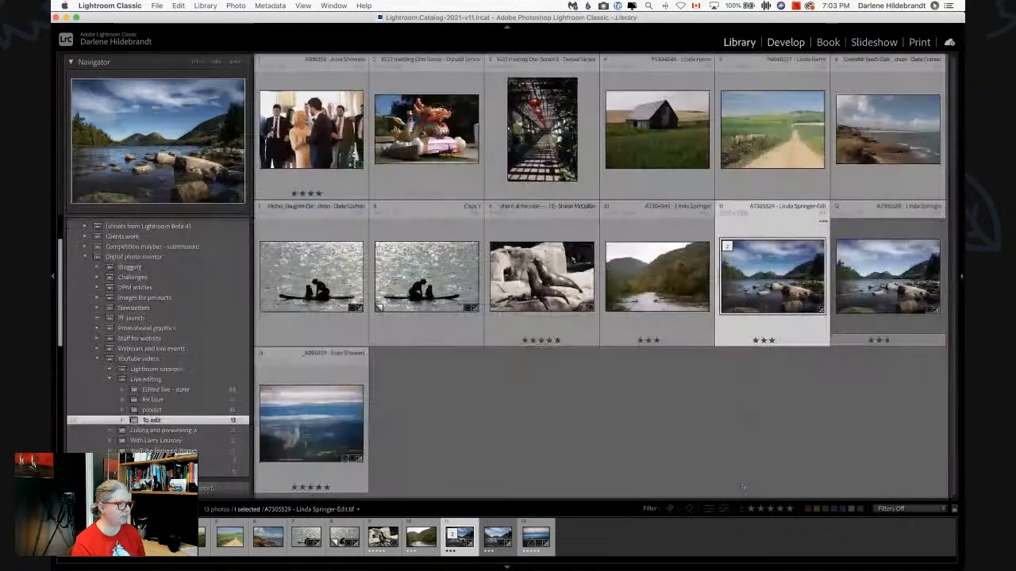
From the Library grid, view the dragon float photo against the neighbouring red lantern walkway shot, and open the dragon in Develop
key("g")
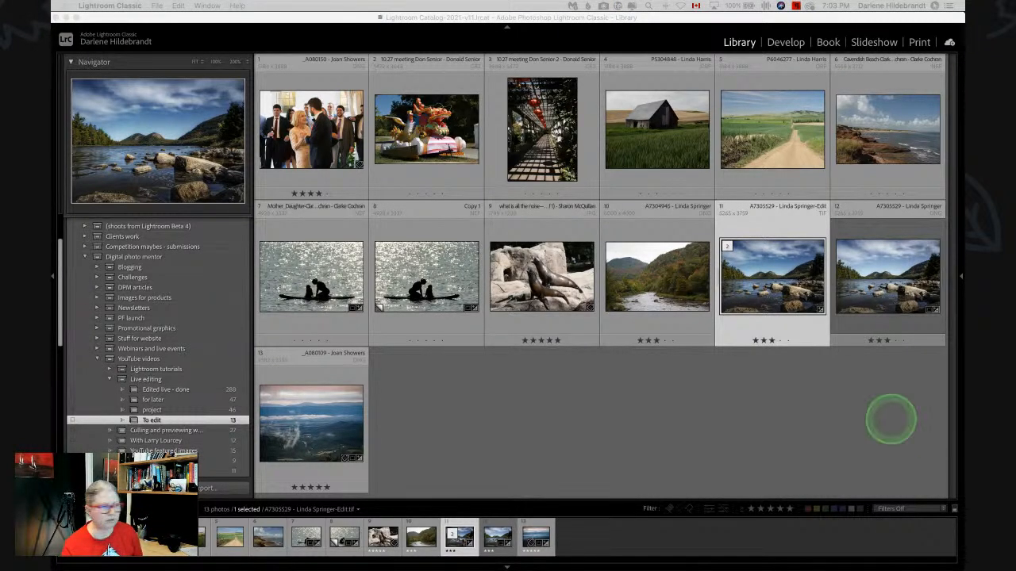
left_click(631, 403)
double_click(419, 119)
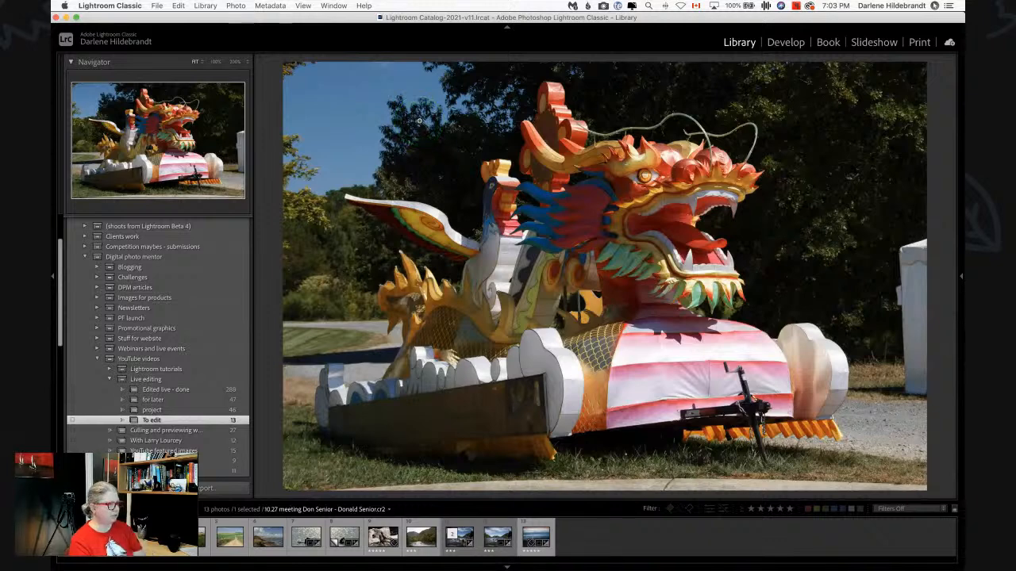
key("Right")
key("Left")
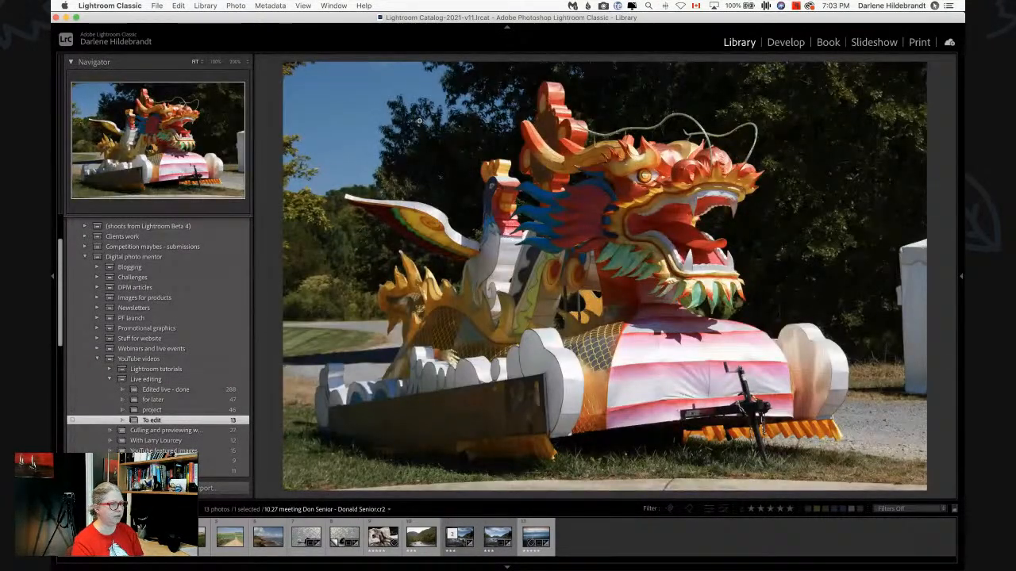
key("Right")
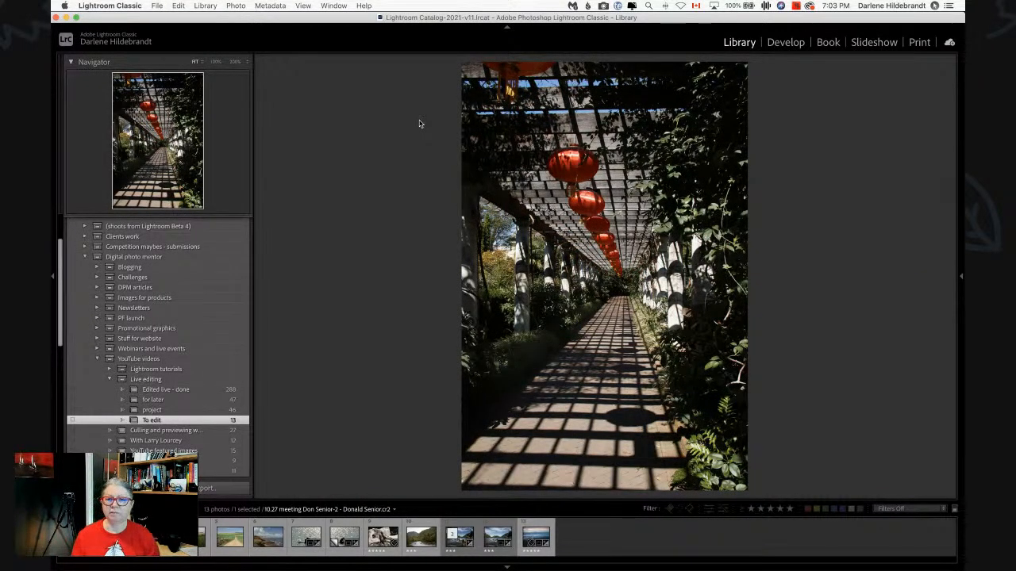
key("Left")
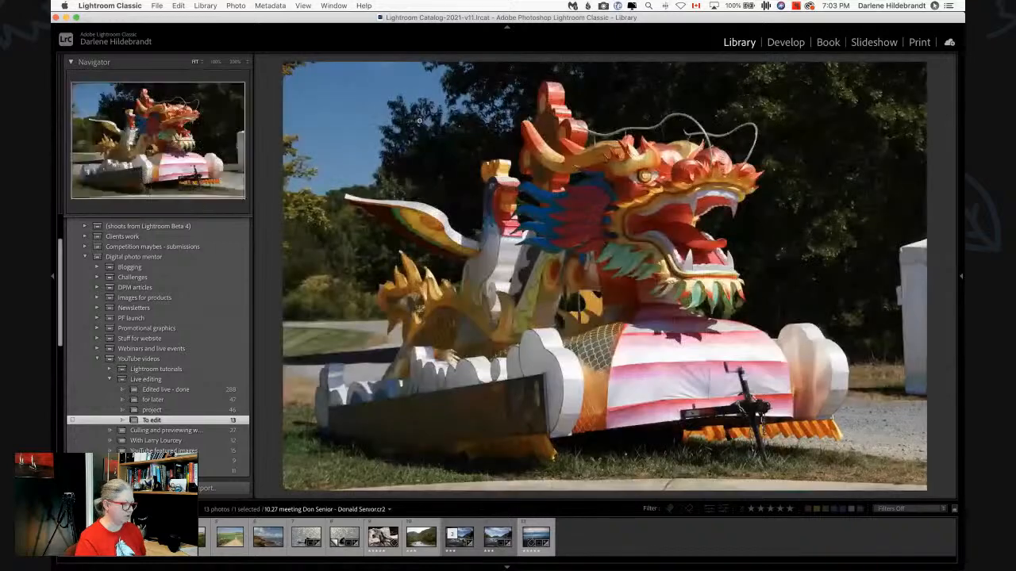
key("d")
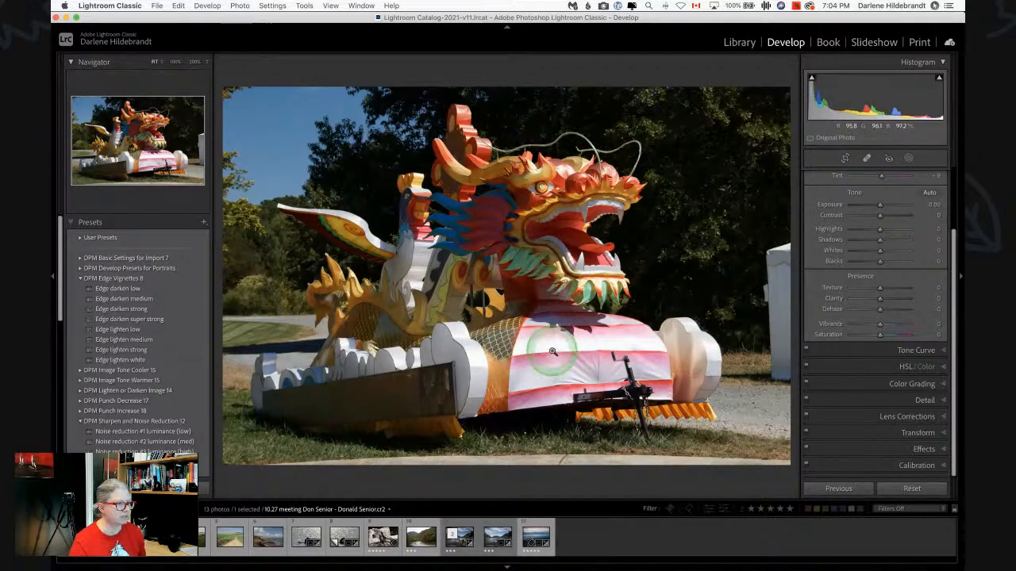
Check the dragon photo's capture info and apply the Camera Landscape profile
scroll(901, 289, "up", 1)
scroll(901, 289, "up", 3)
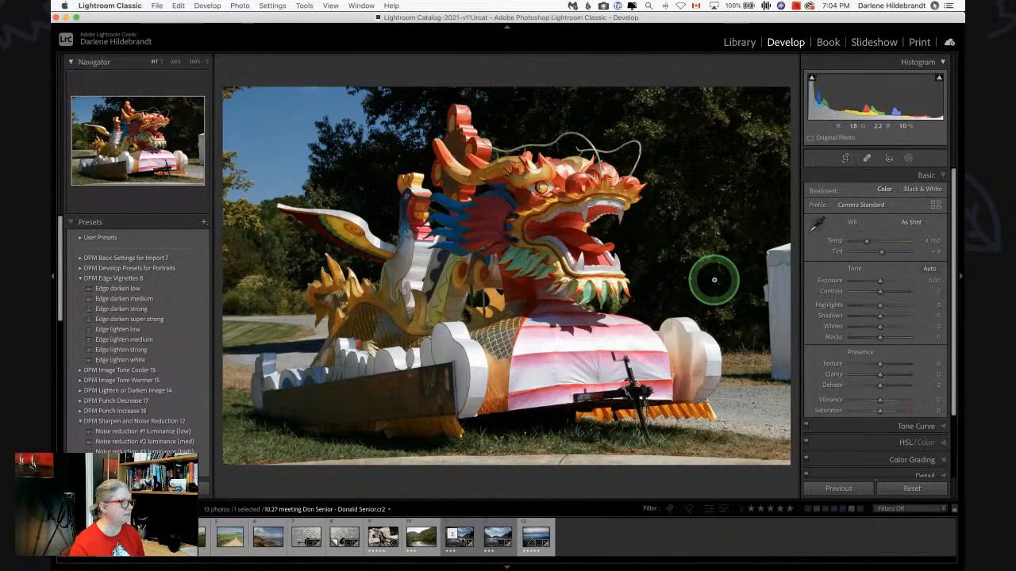
left_click(933, 205)
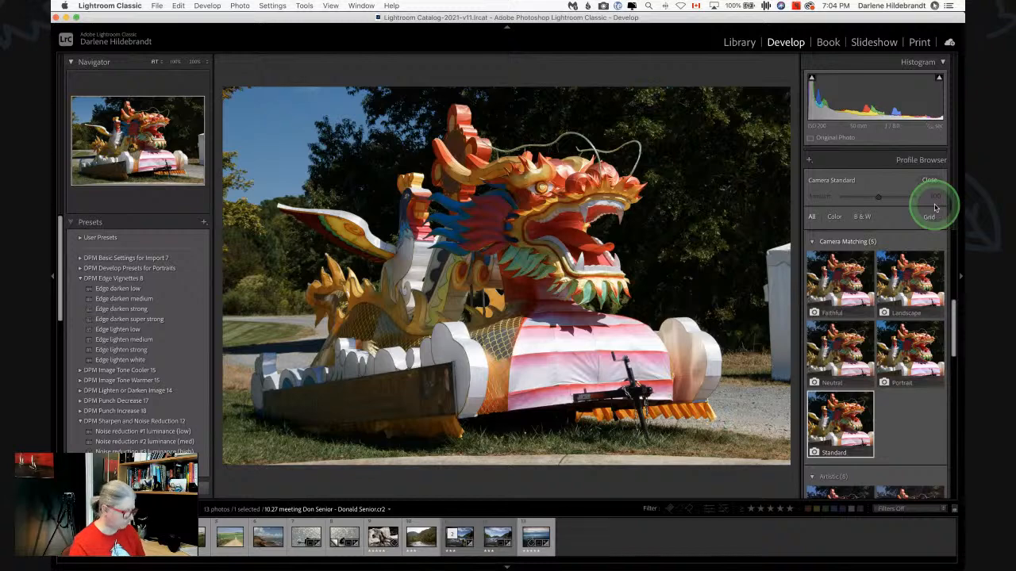
key("i")
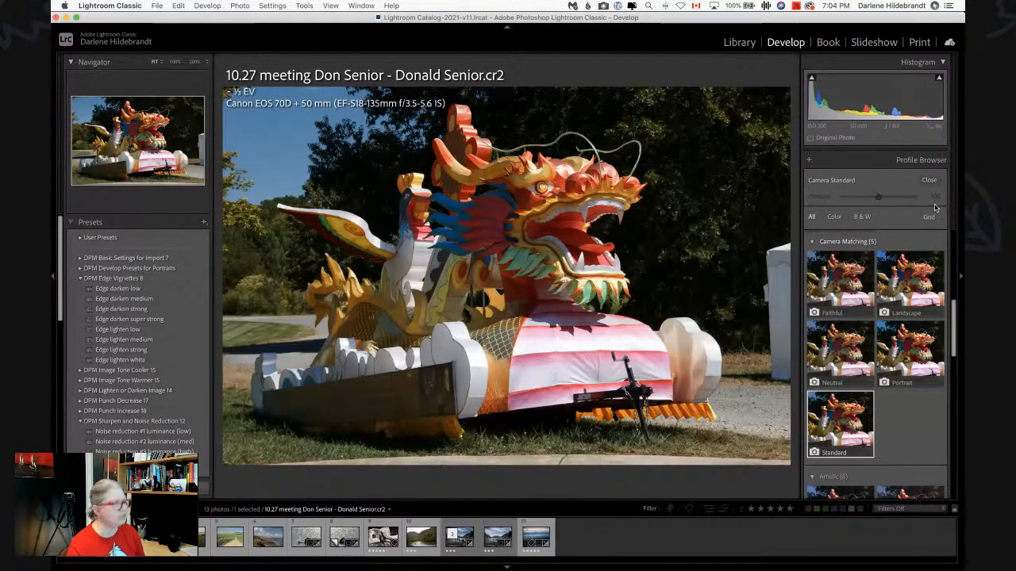
key("i")
key("i")
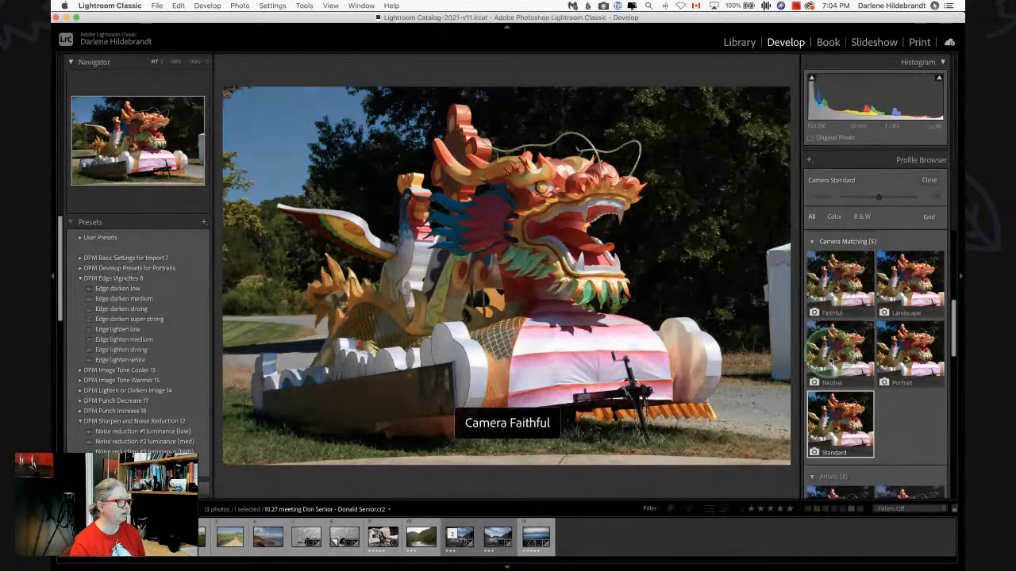
left_click(902, 287)
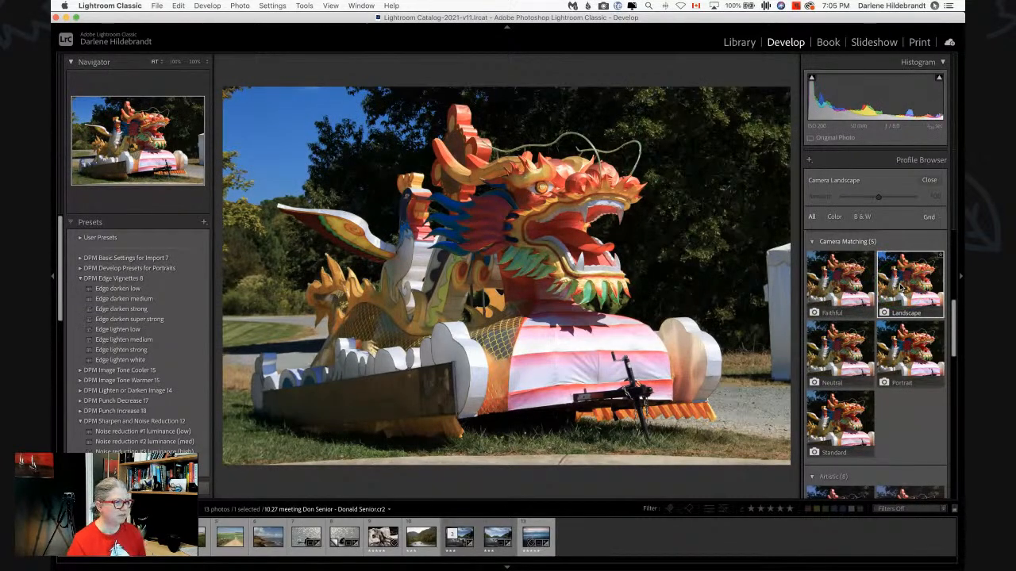
left_click(927, 181)
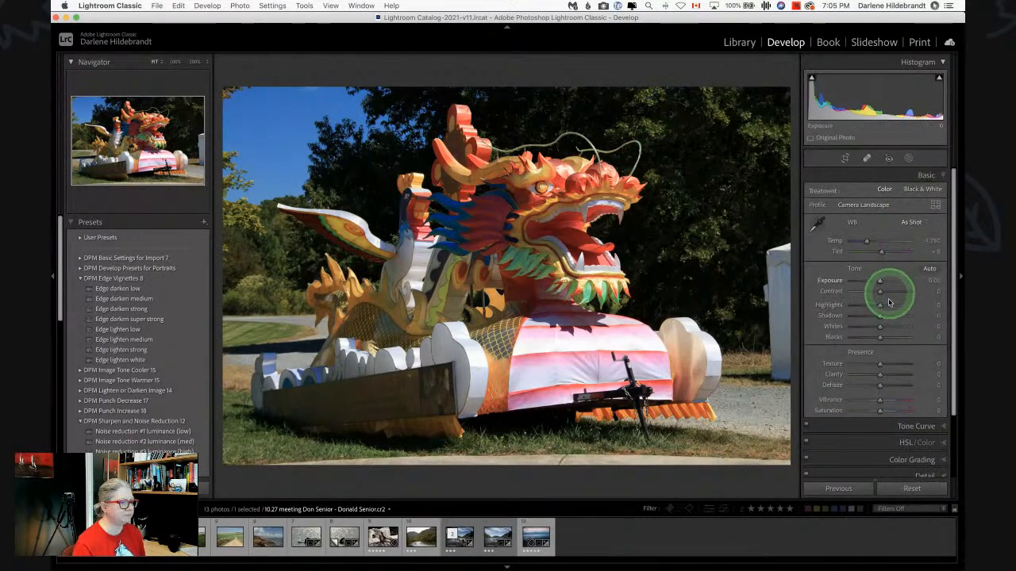
Set the dragon photo's Highlights to -43 and Blacks to -17, judging them with the clipping preview
left_click_drag(880, 305, 880, 307)
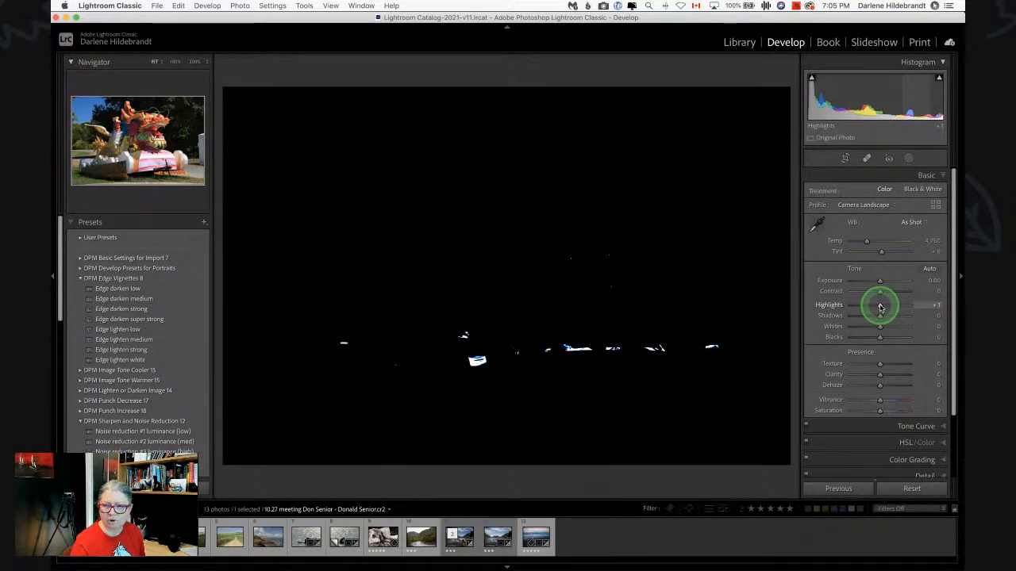
left_click_drag(880, 307, 871, 308)
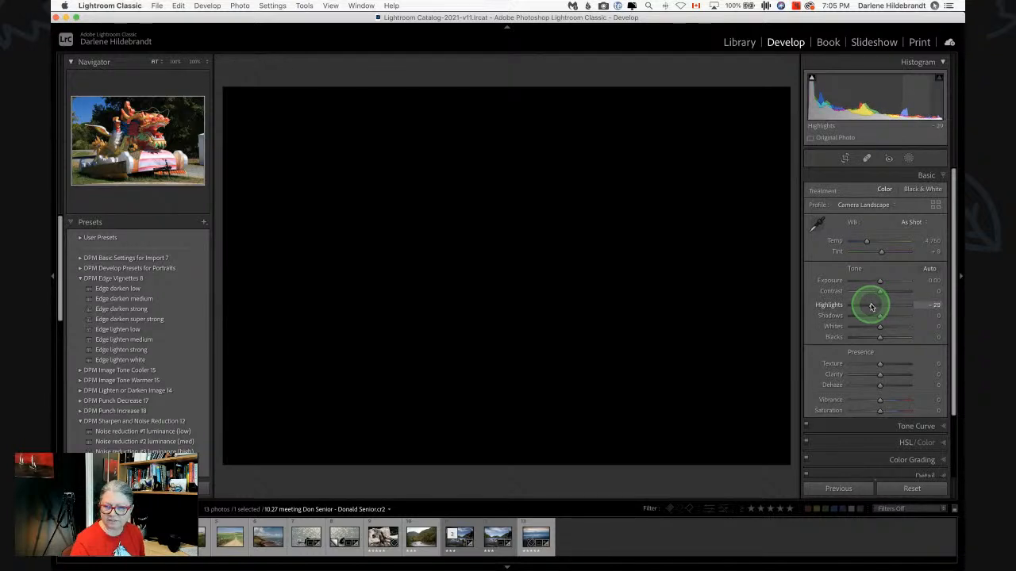
left_click_drag(872, 307, 875, 339)
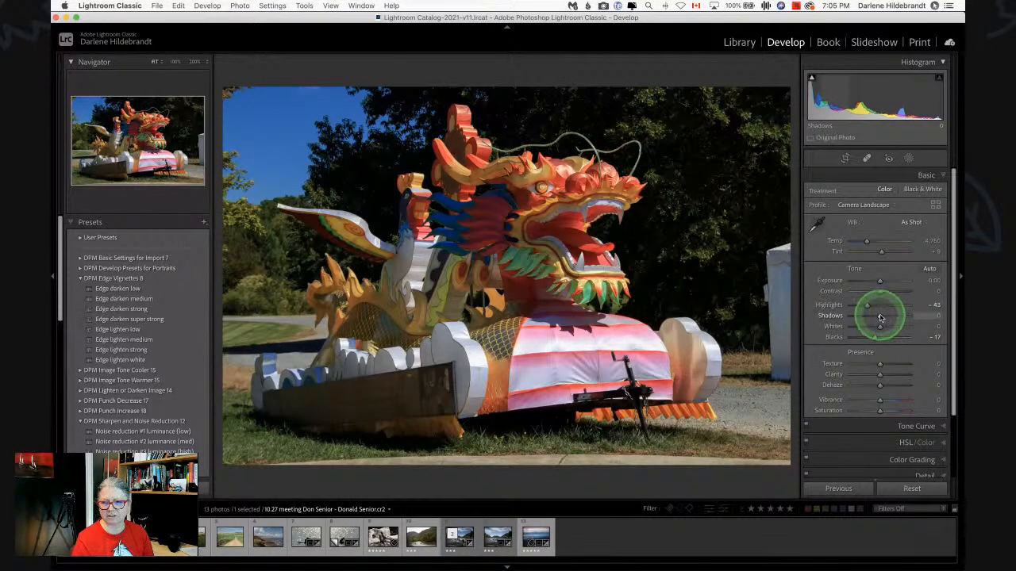
Try Shadows at +100 on the dragon photo and reset the adjustment to 0
left_click_drag(883, 316, 918, 304)
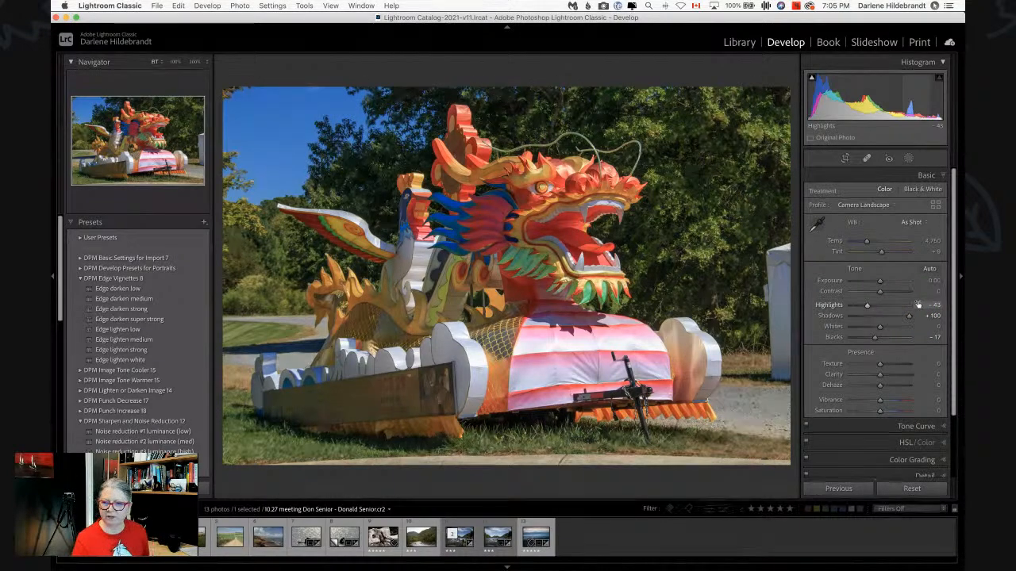
left_click(918, 305)
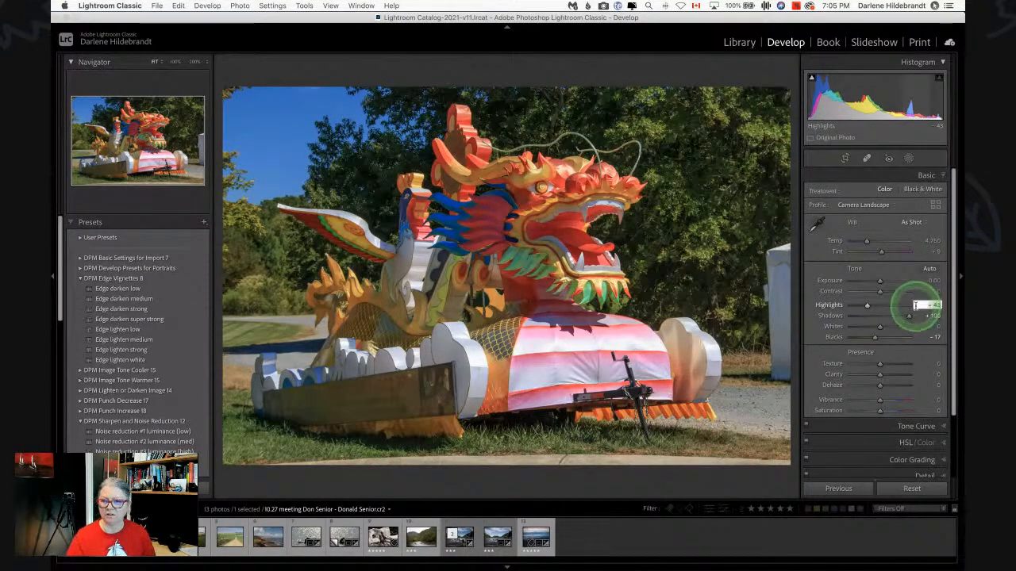
double_click(910, 316)
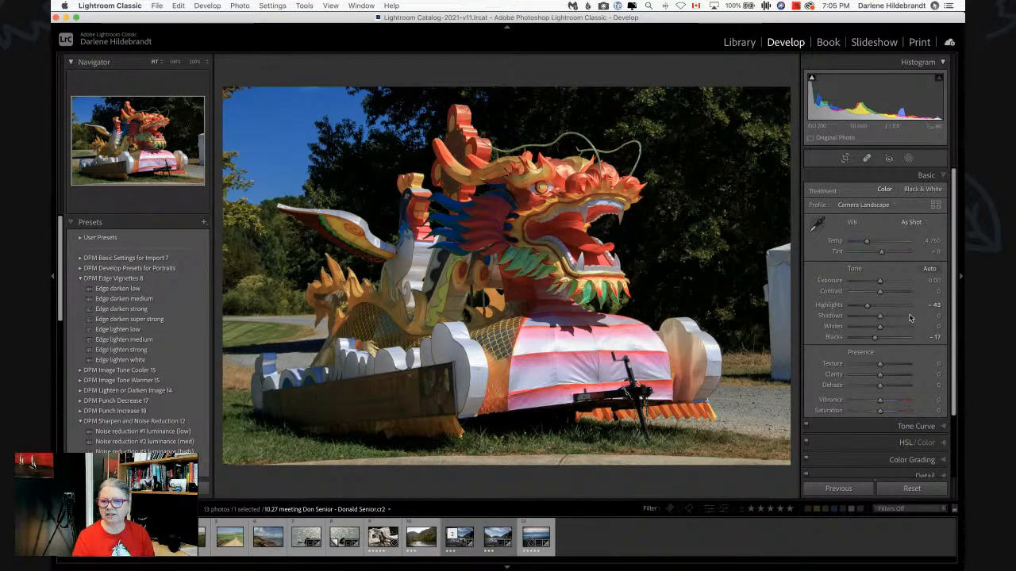
left_click_drag(881, 315, 918, 315)
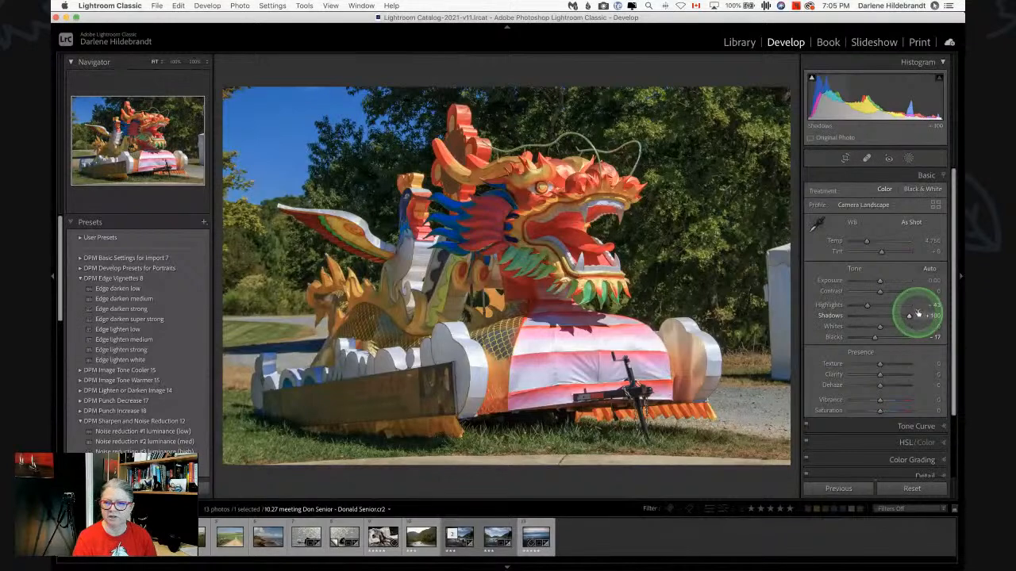
double_click(913, 316)
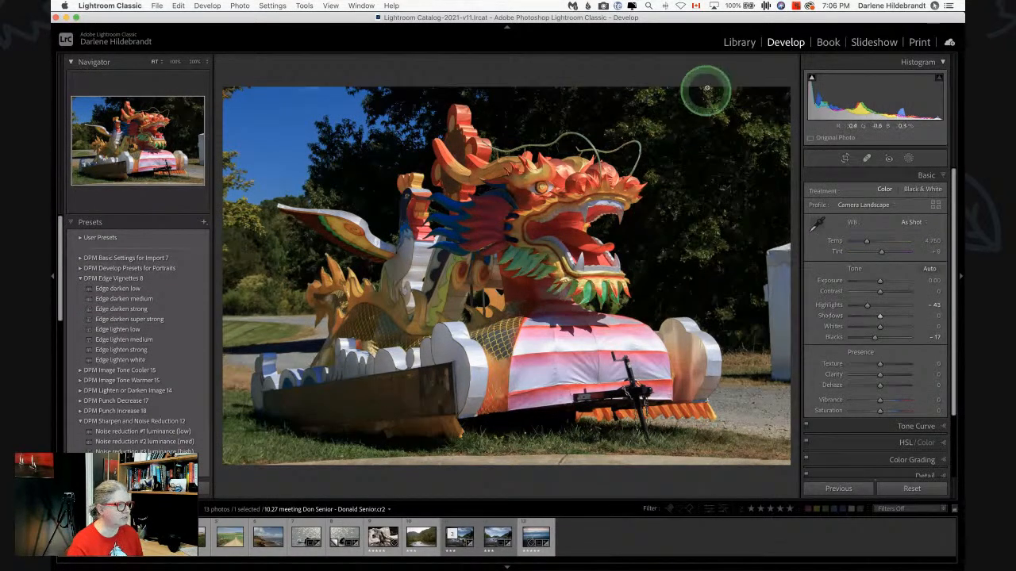
Crop the dragon photo evenly on both sides to exclude the white tent, and trim the pavement below the grass
key("r")
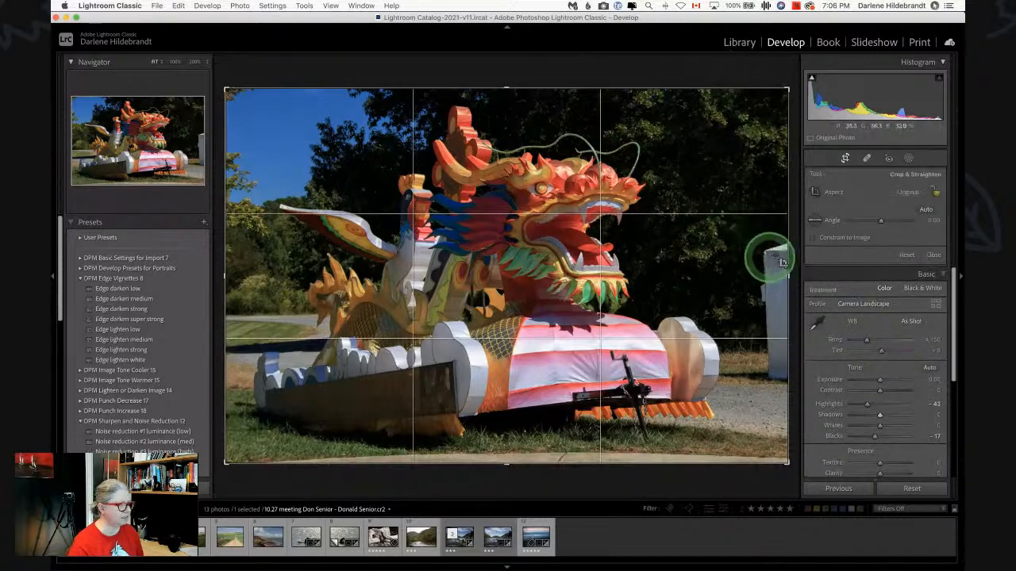
left_click_drag(787, 250, 769, 250)
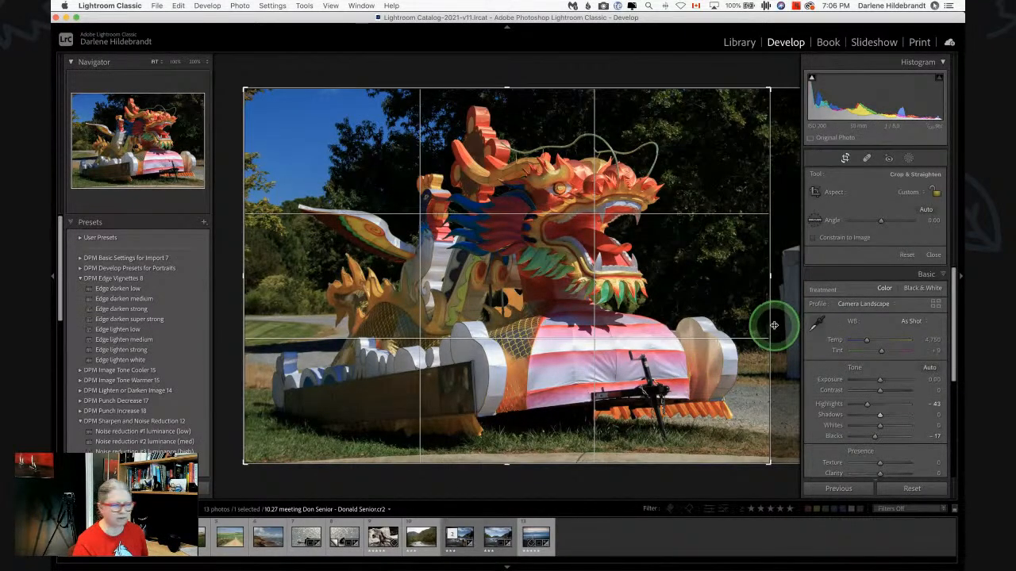
left_click_drag(773, 325, 778, 326)
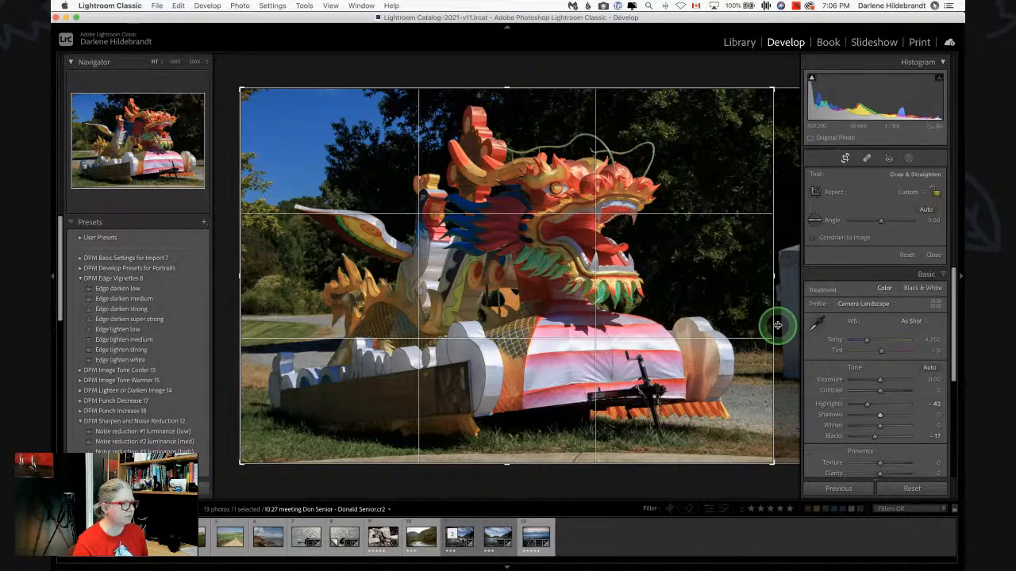
left_click_drag(685, 467, 685, 458)
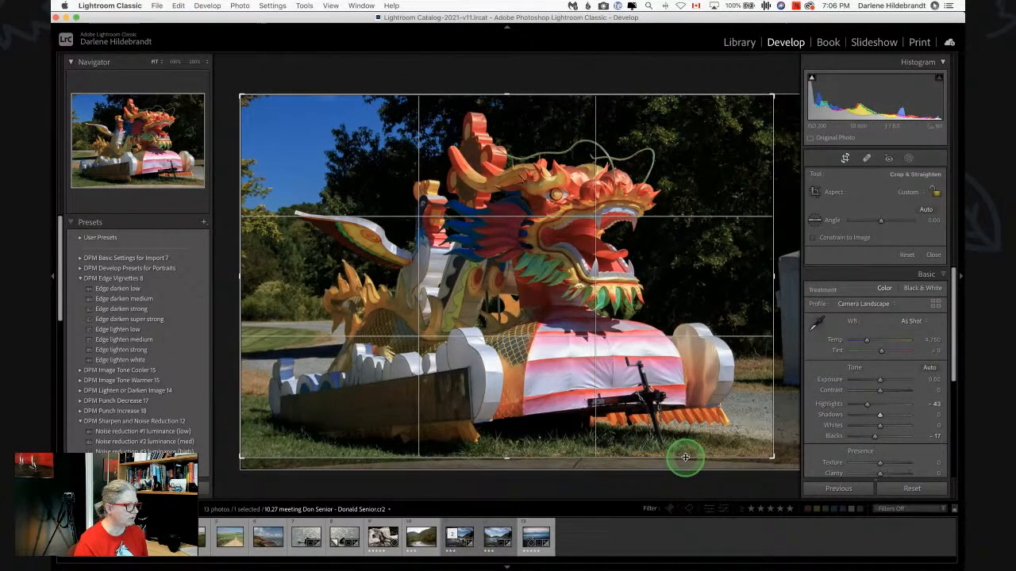
key("Return")
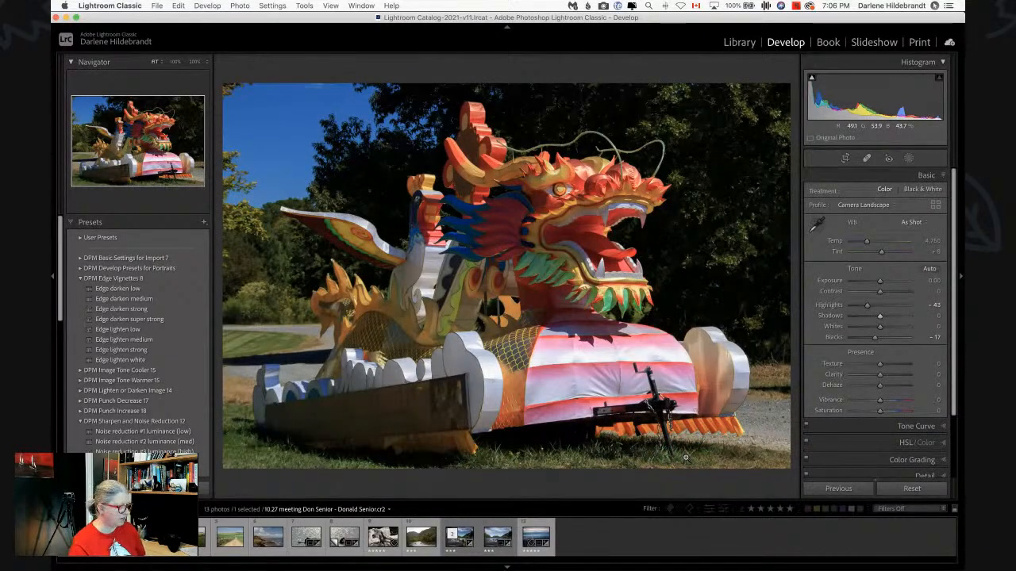
Reopen the crop and extend its lower edge slightly to keep a little more of the grass
key("r")
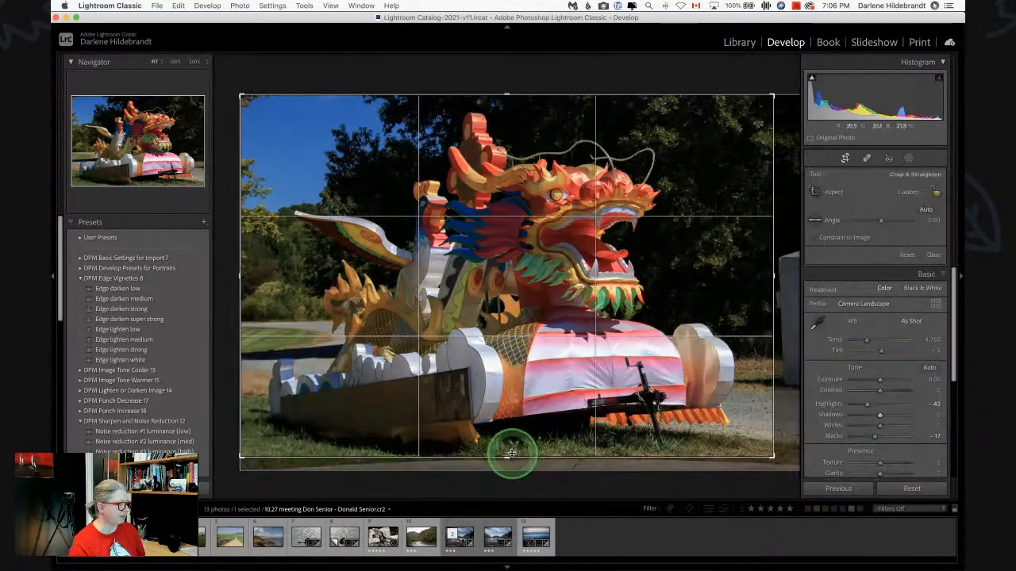
left_click_drag(513, 454, 517, 461)
key("Return")
key("r")
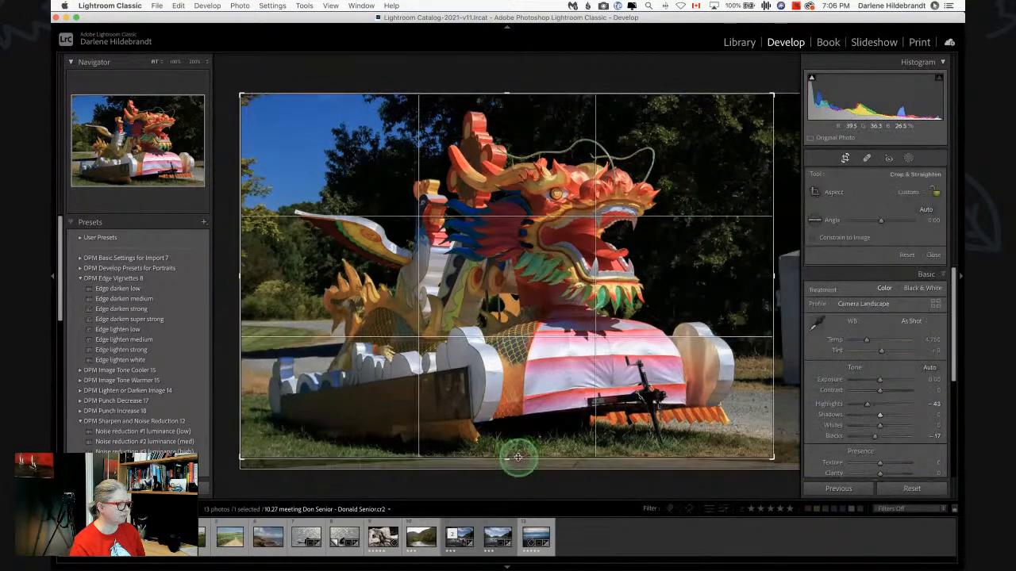
key("Return")
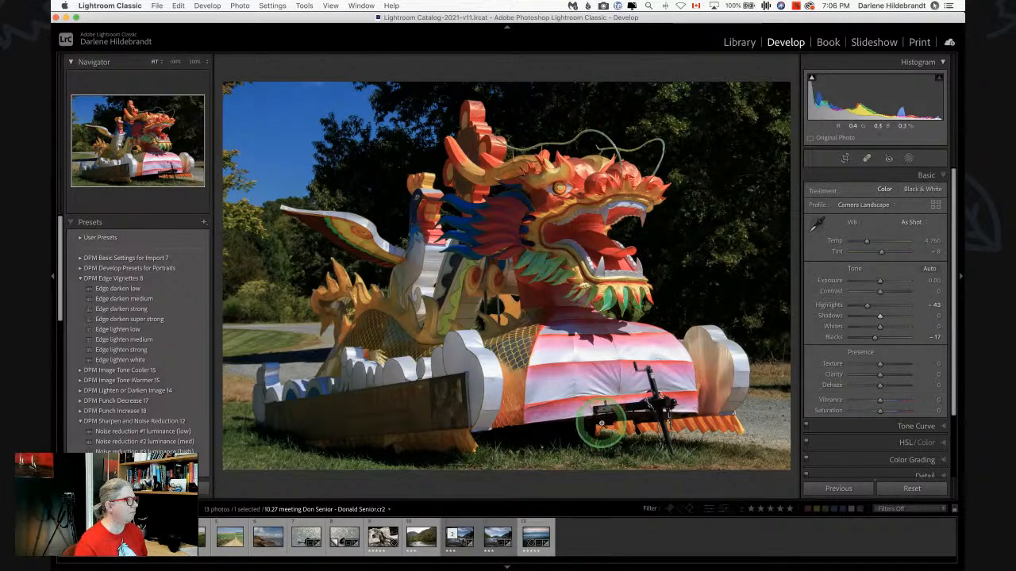
Inspect the tree leaves in the sky corner of the dragon photo at 66.7% zoom and return to the full view
left_click(231, 105)
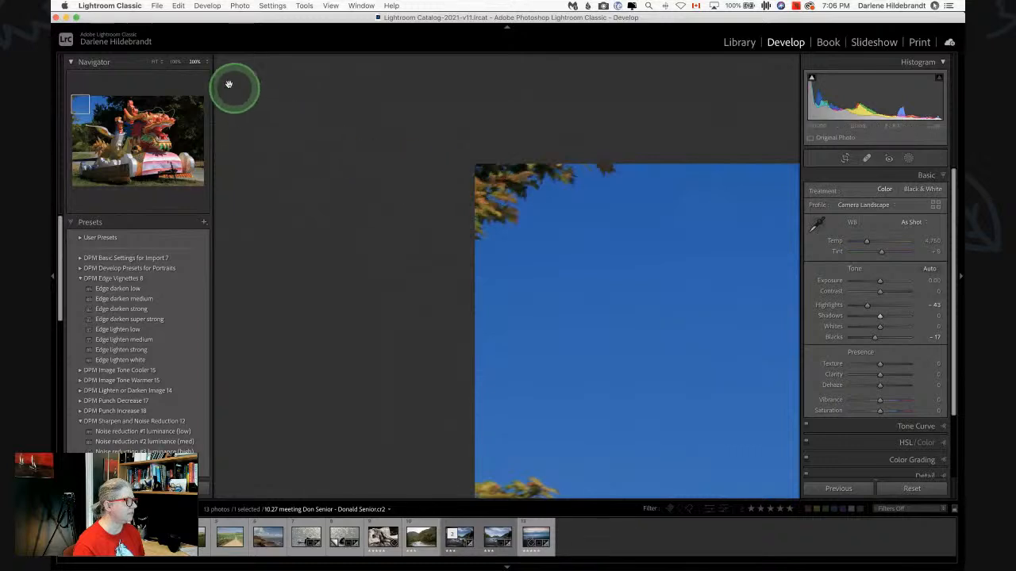
left_click(196, 61)
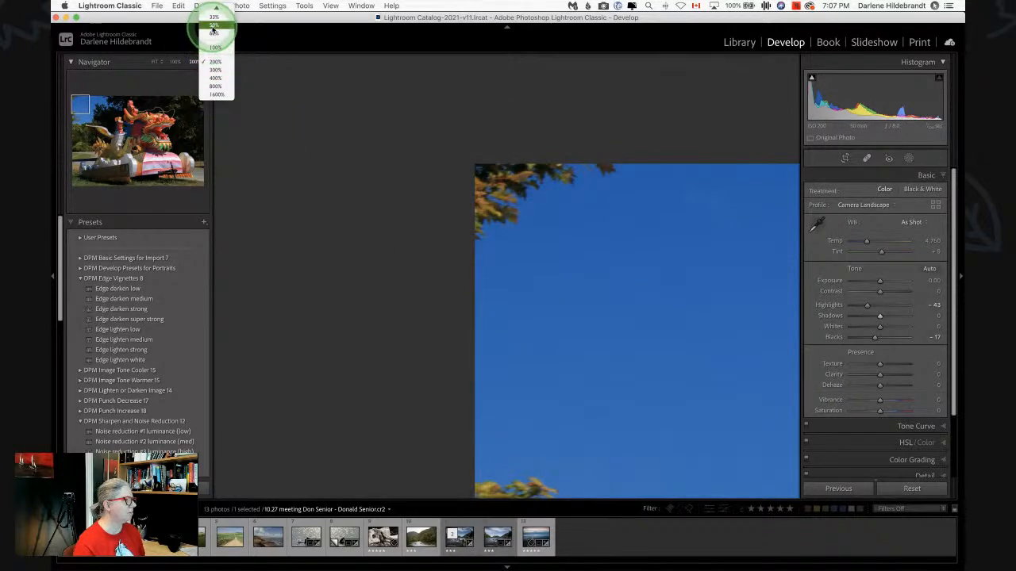
left_click(214, 34)
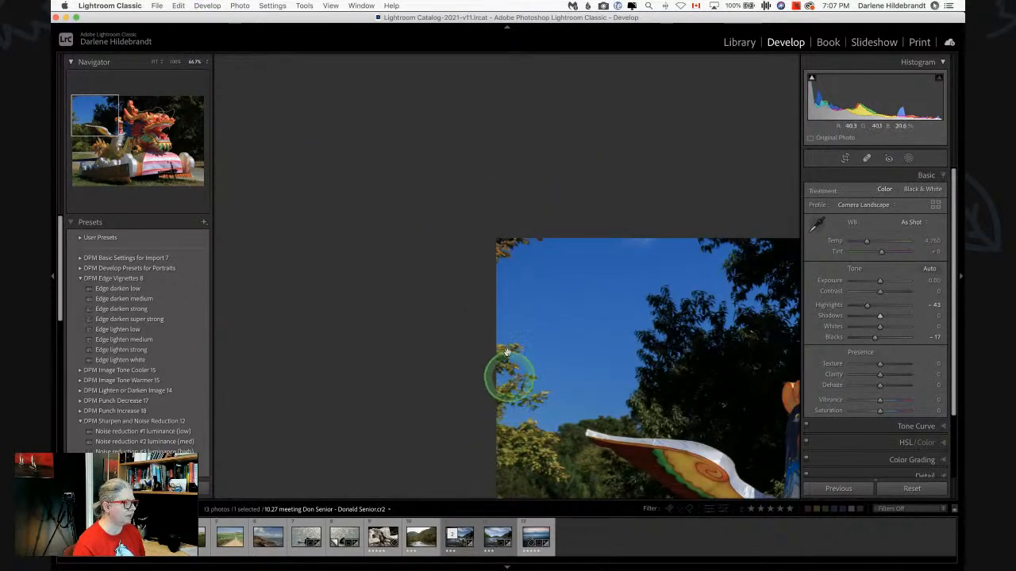
left_click_drag(652, 350, 506, 266)
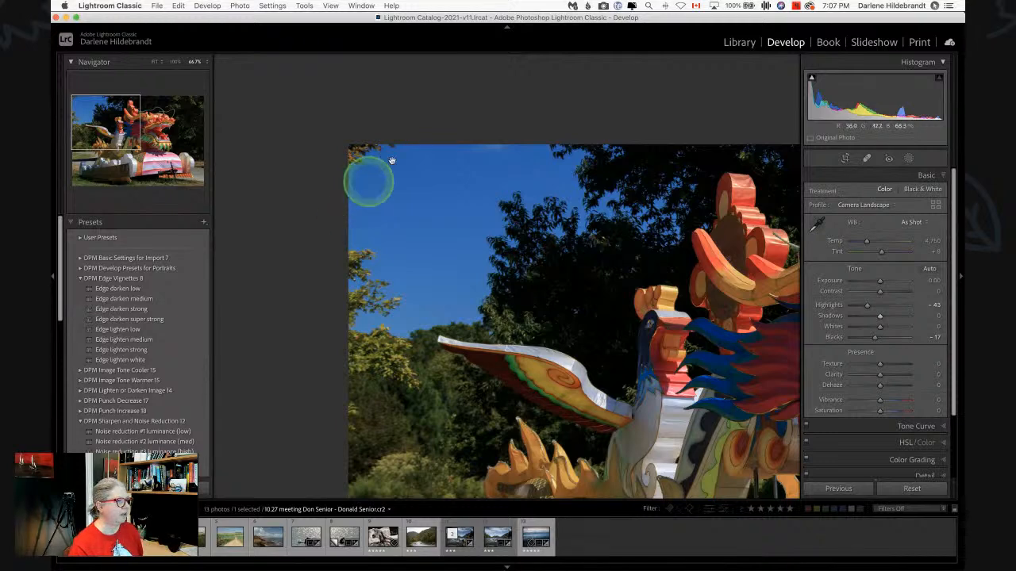
left_click(455, 243)
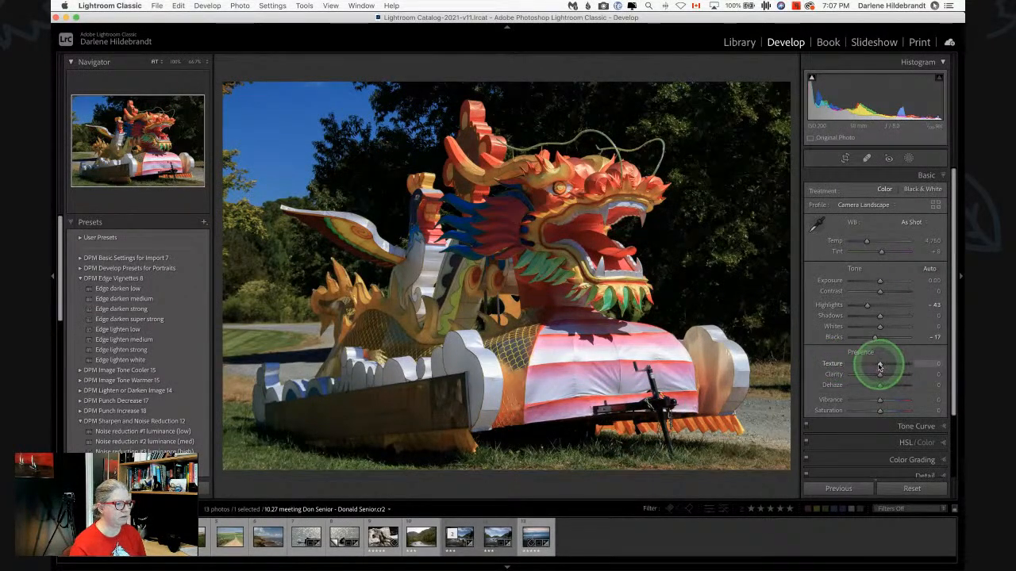
Try Texture and Clarity up to +100 on the whole dragon photo and reset both to 0
left_click_drag(881, 365, 939, 370)
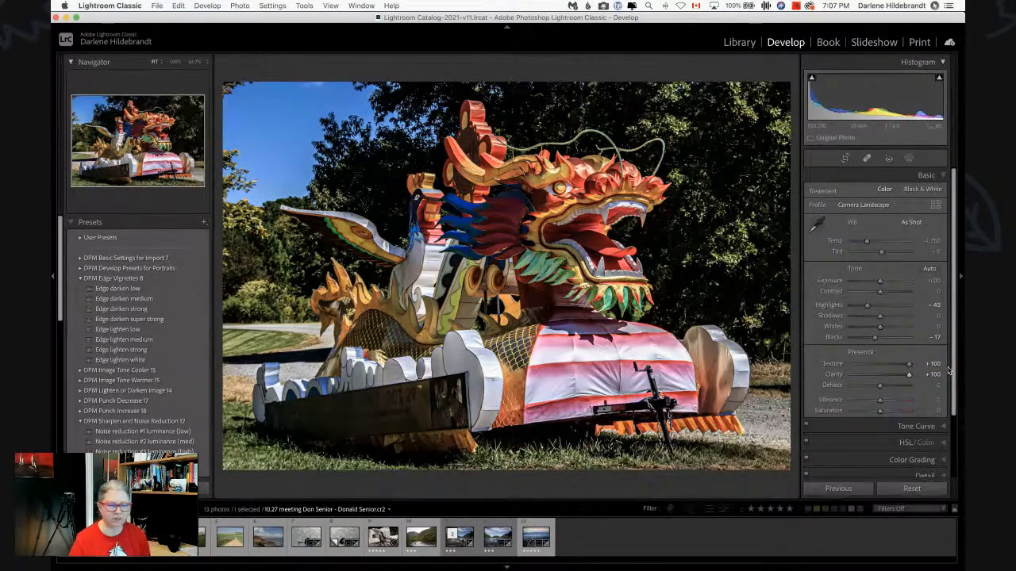
left_click_drag(909, 374, 889, 364)
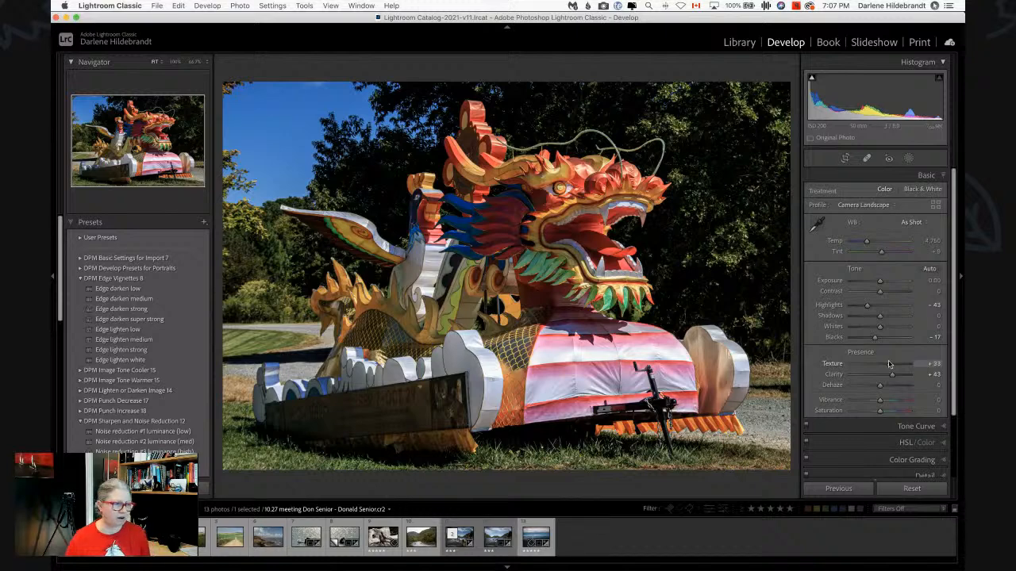
left_click(889, 364)
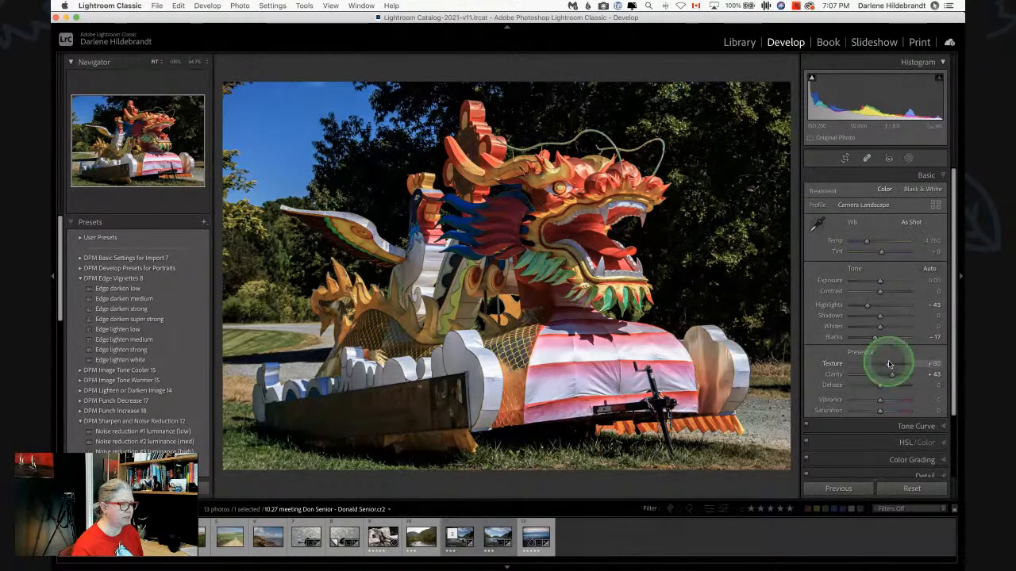
double_click(889, 363)
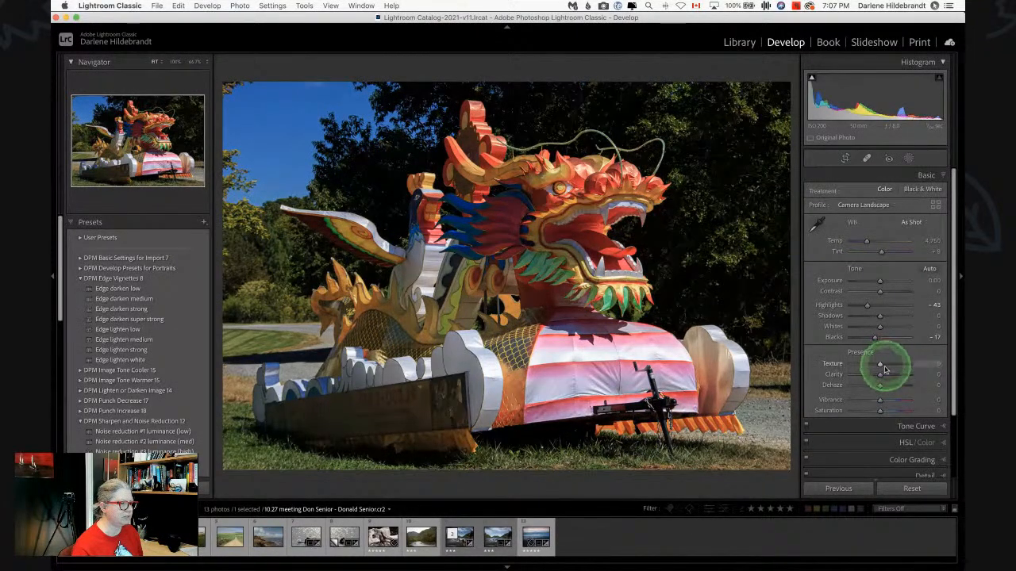
Mask the dragon float with Select Subject and change the mask overlay colour to green
left_click(908, 158)
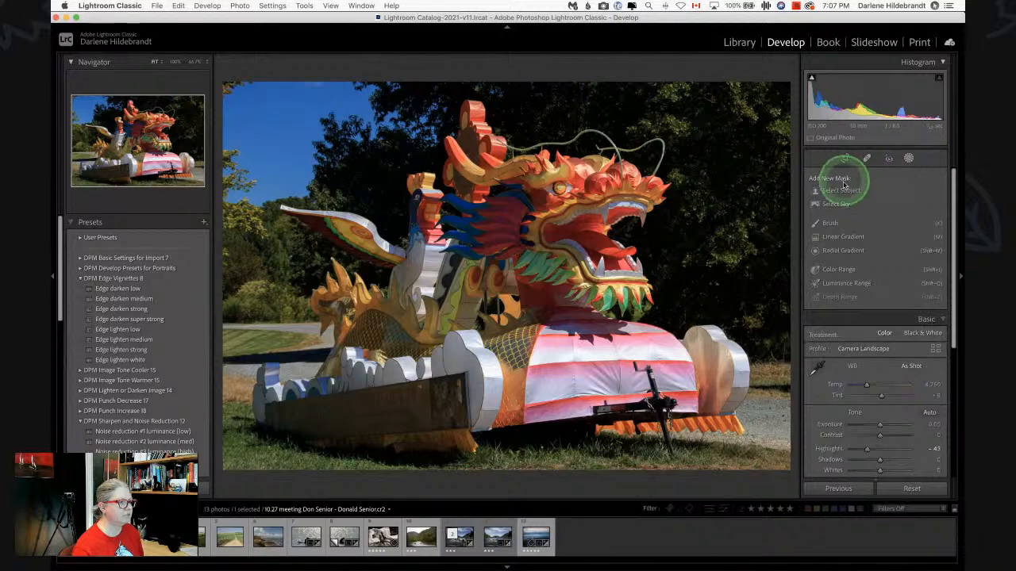
left_click(844, 191)
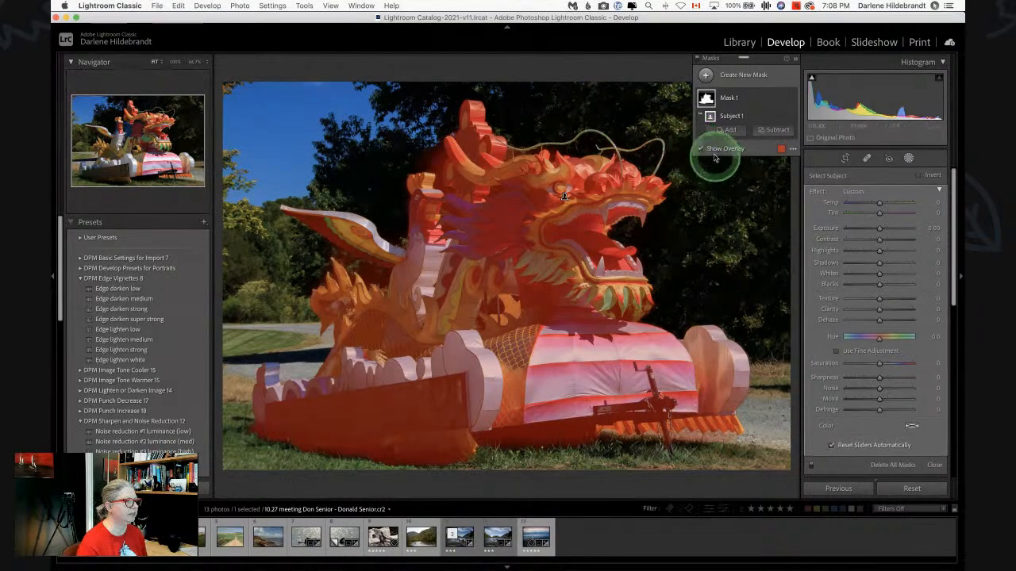
left_click(781, 149)
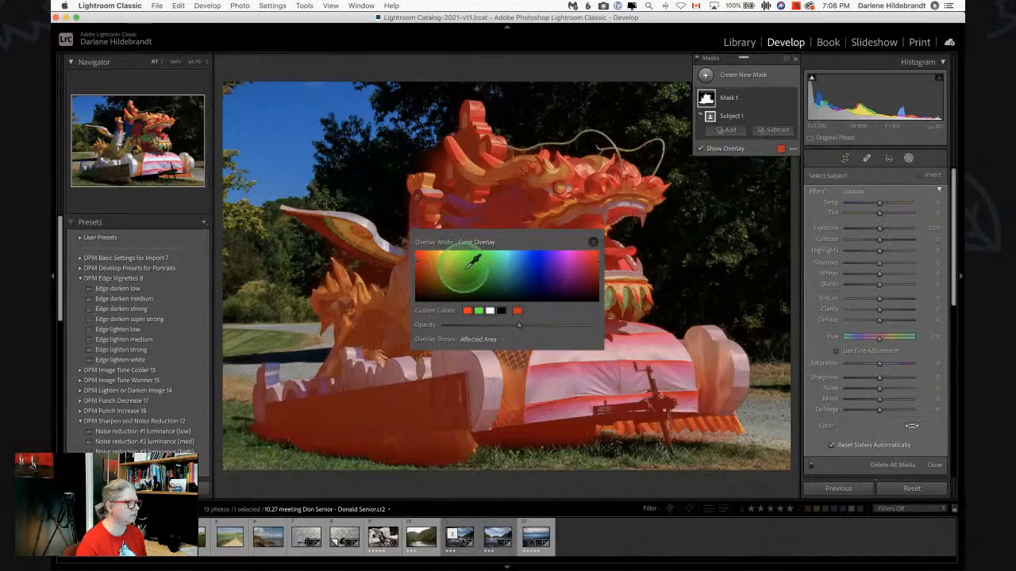
left_click(476, 267)
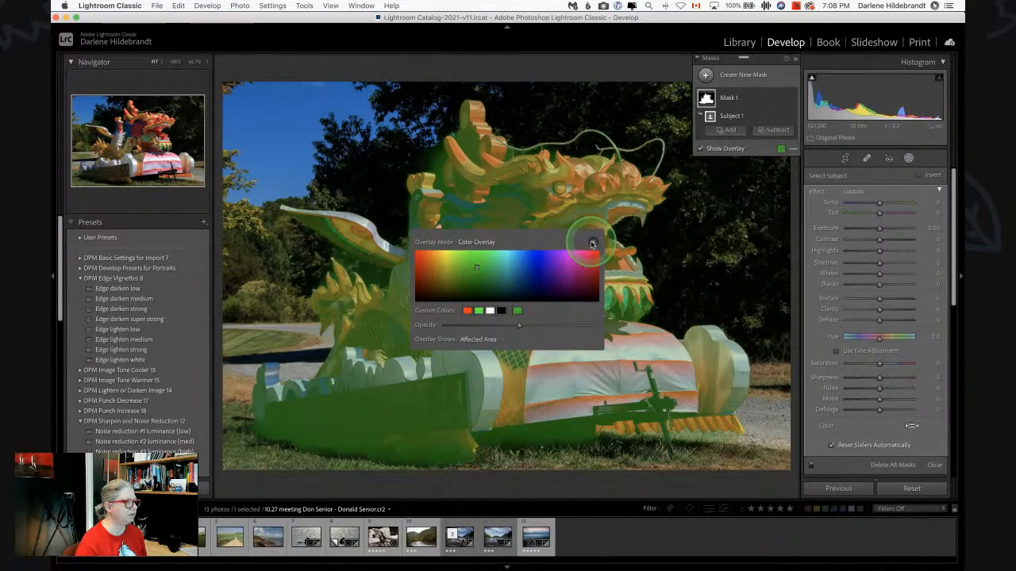
left_click(593, 241)
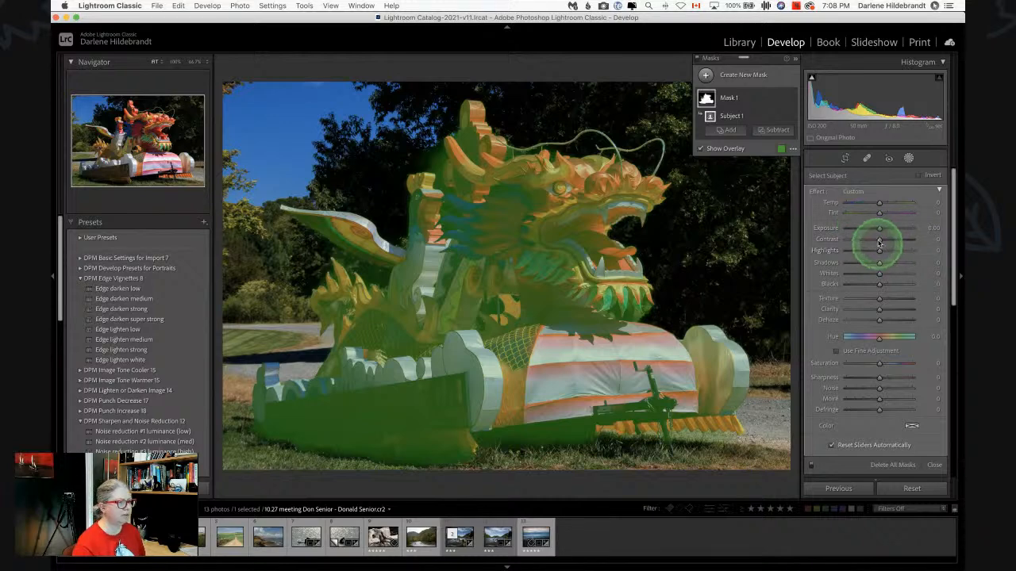
Lower the subject mask's Exposure to -4.00 to check its coverage and reset it to 0
left_click_drag(880, 229, 754, 249)
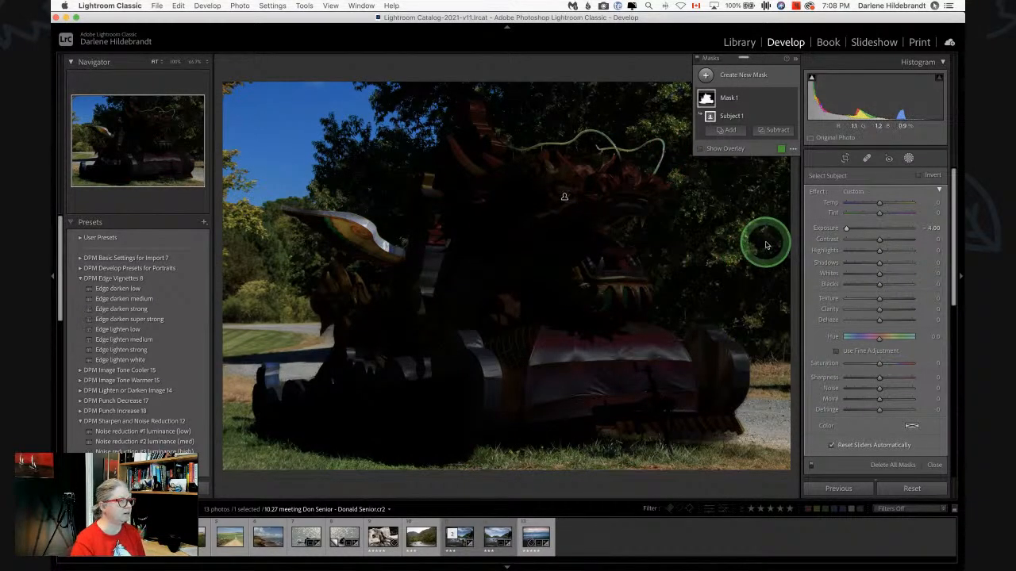
double_click(848, 228)
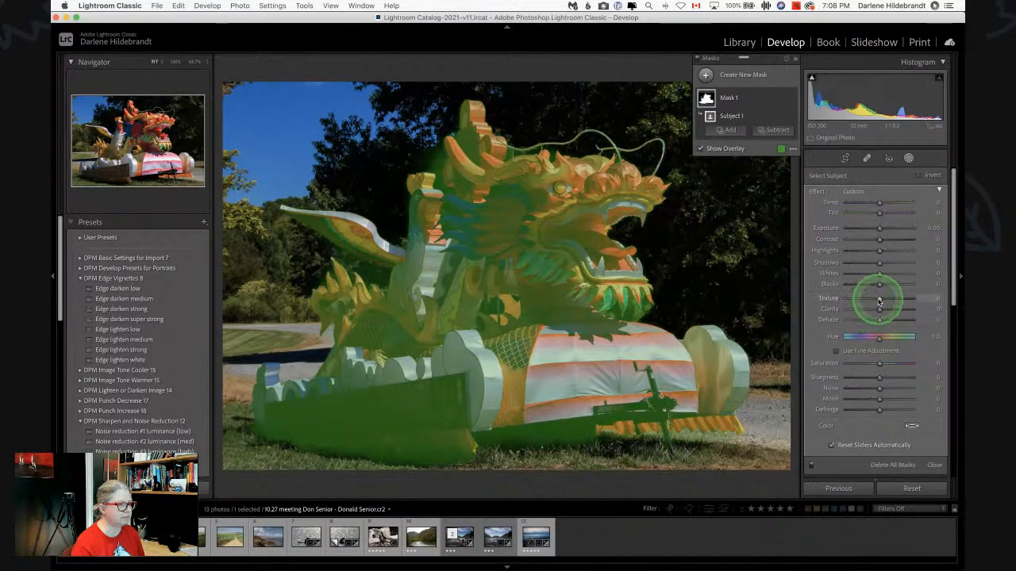
Set the dragon mask to Texture 50, Clarity 24, Highlights -12, Shadows 15 and Exposure 0.32, and check for clipping
mouse_move(878, 297)
left_mouse_down()
mouse_move(896, 298)
mouse_move(887, 309)
left_mouse_up()
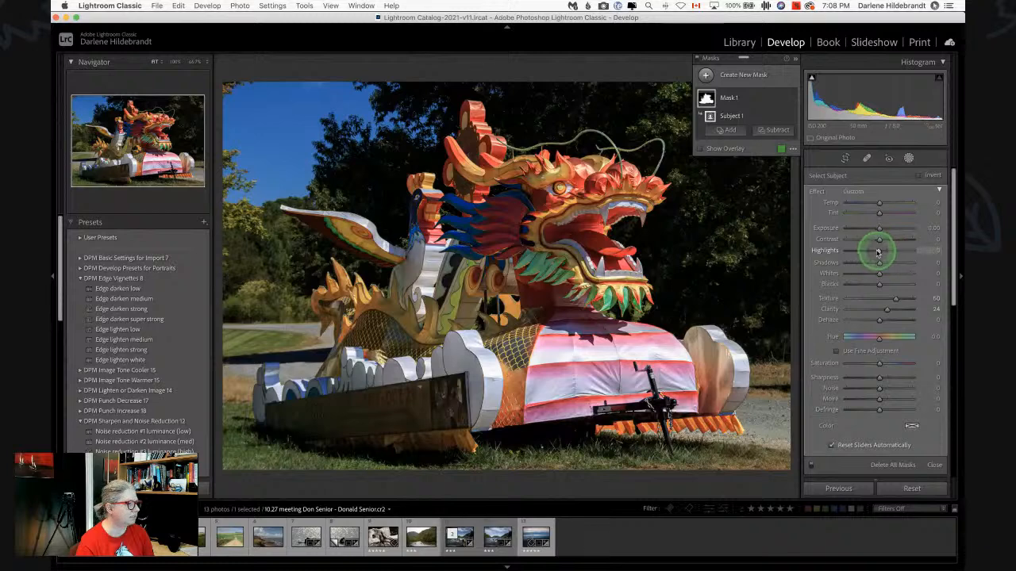
mouse_move(878, 250)
left_mouse_down()
mouse_move(864, 252)
mouse_move(879, 251)
mouse_move(880, 230)
mouse_move(884, 263)
left_mouse_up()
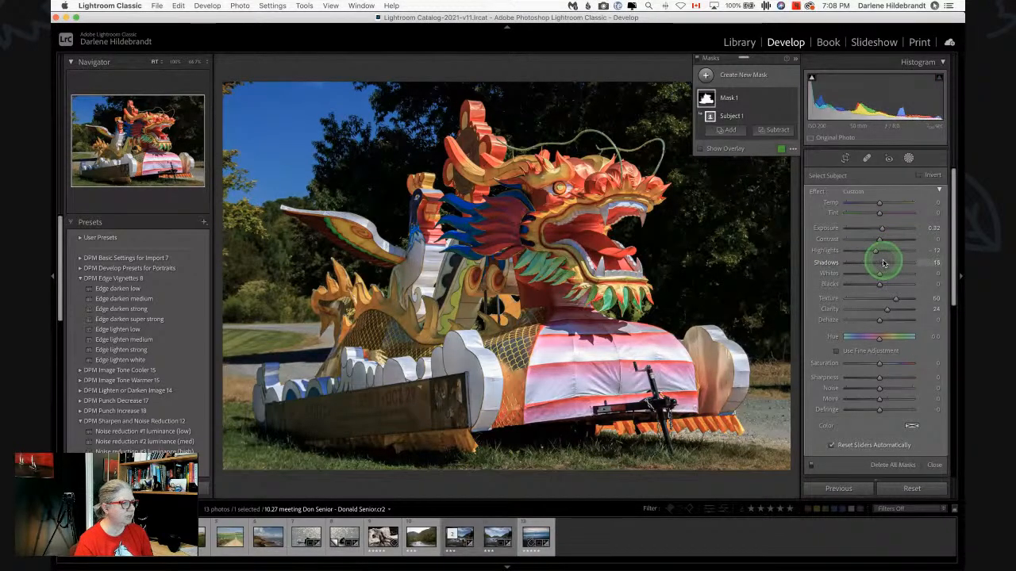
key("j")
key("j")
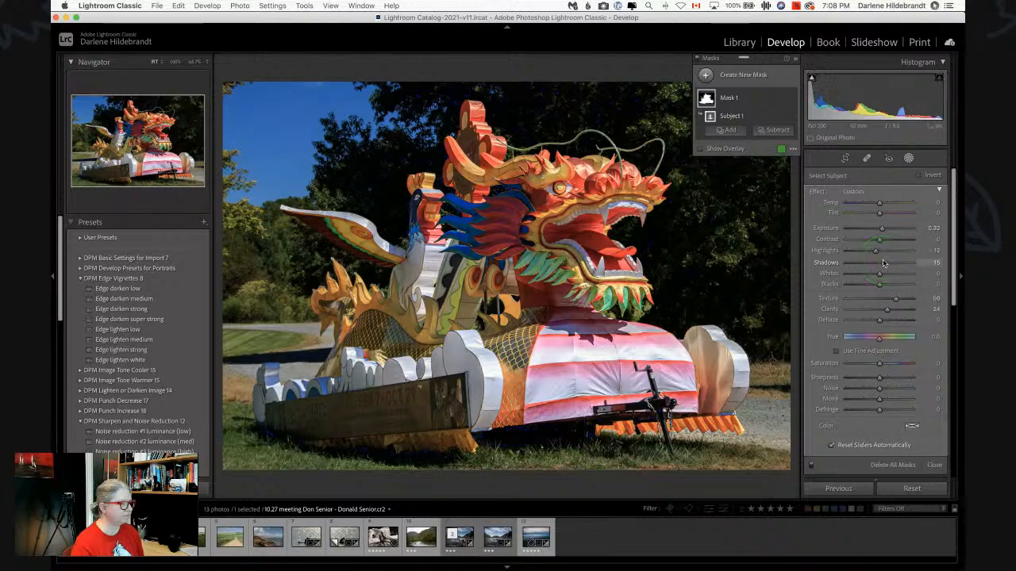
Collapse and re-expand the Masks panel over the photo
left_click(697, 59)
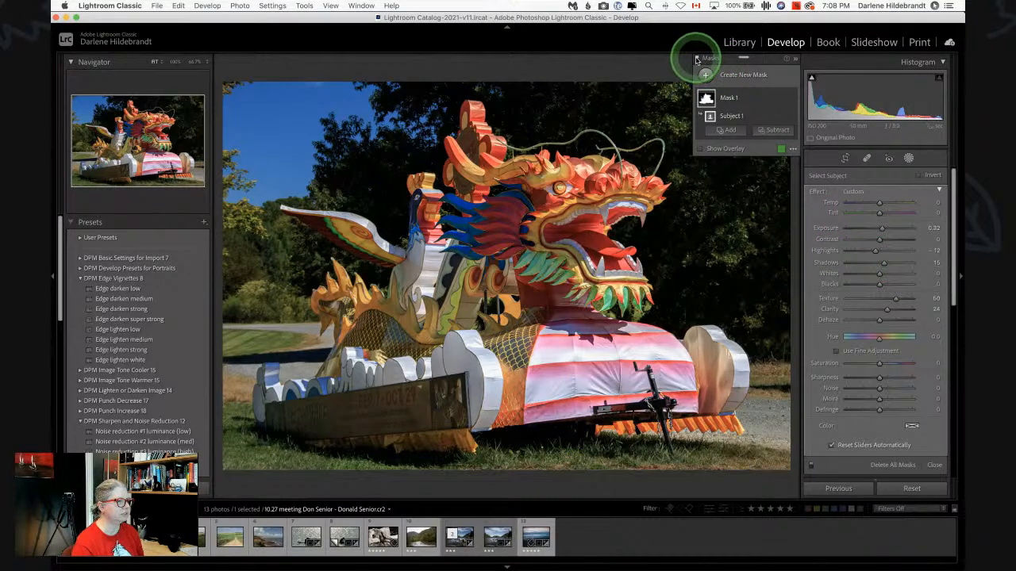
left_click(697, 58)
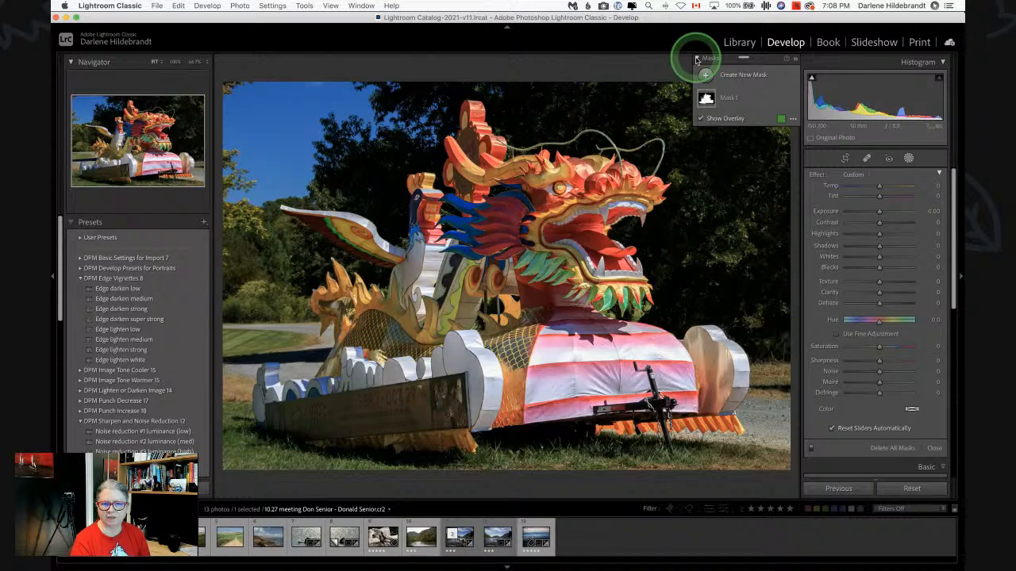
left_click(697, 59)
left_click(697, 59)
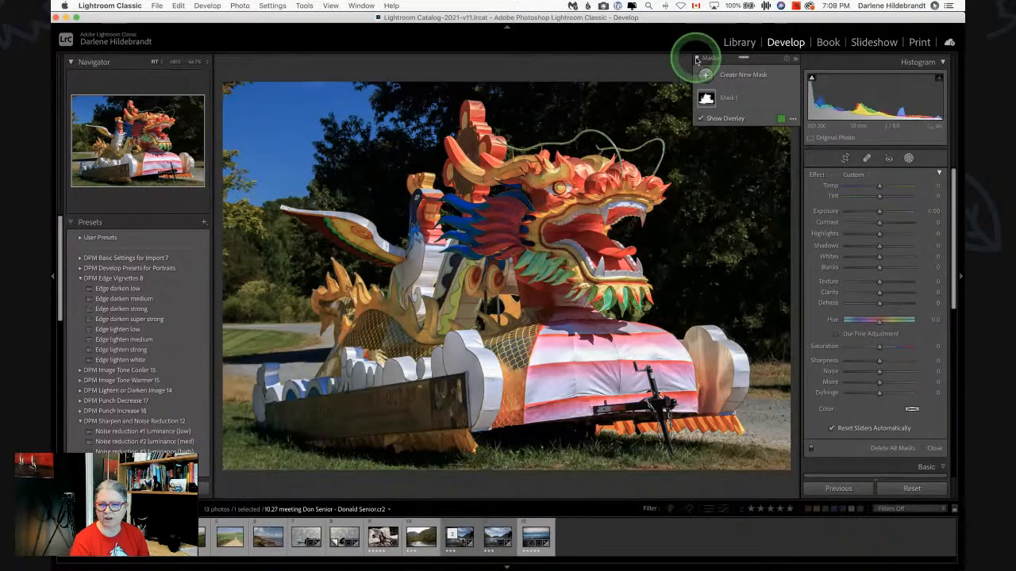
left_click(697, 59)
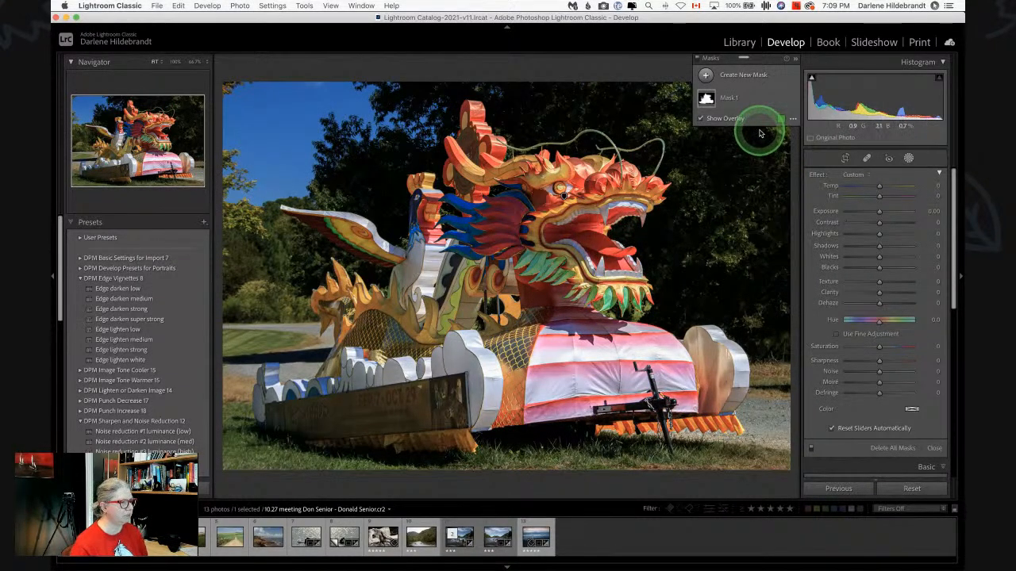
Rename the subject mask Mask 1 as "dragon"
left_click(781, 98)
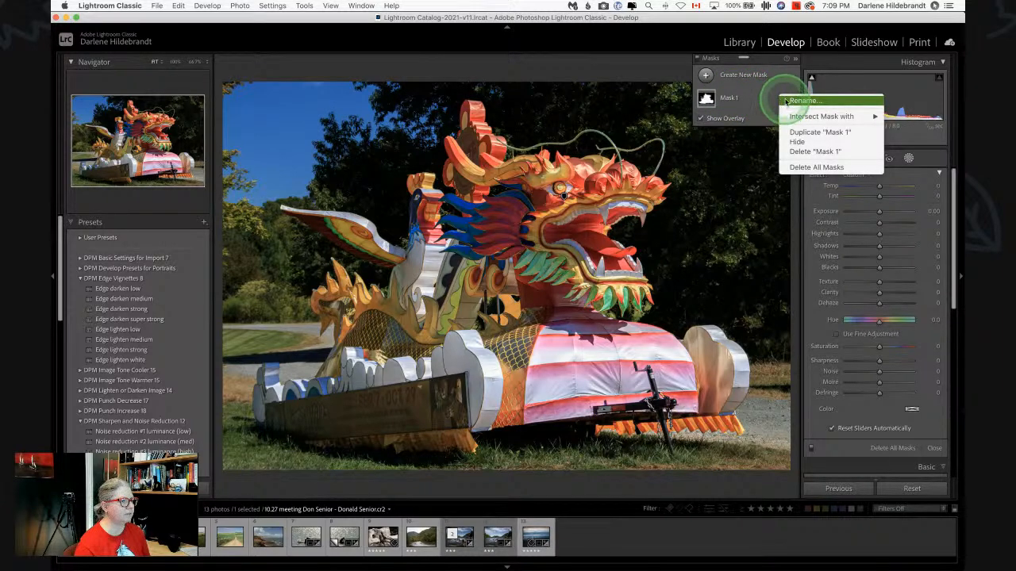
left_click(788, 109)
type("drago")
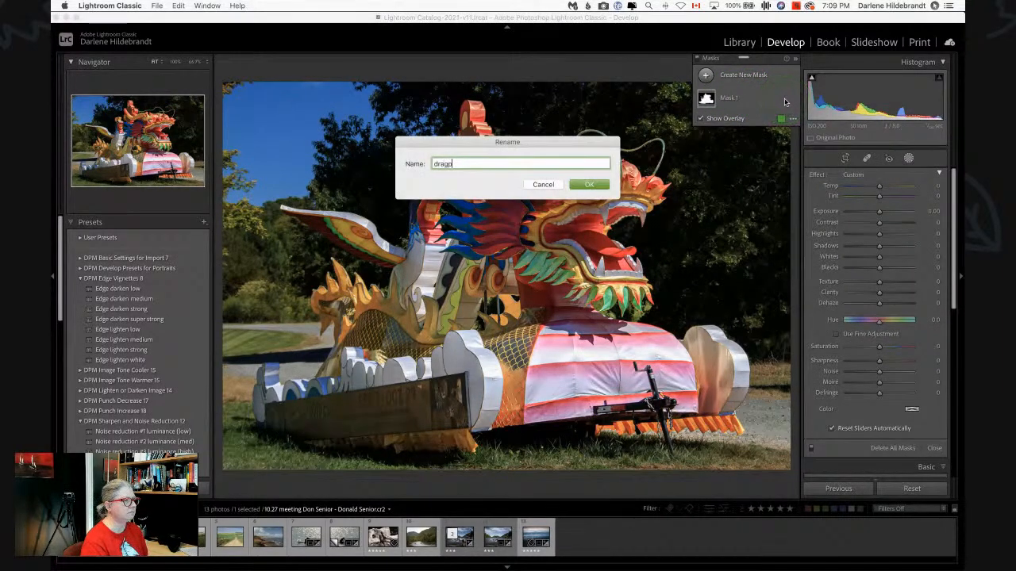
type("n")
key("Return")
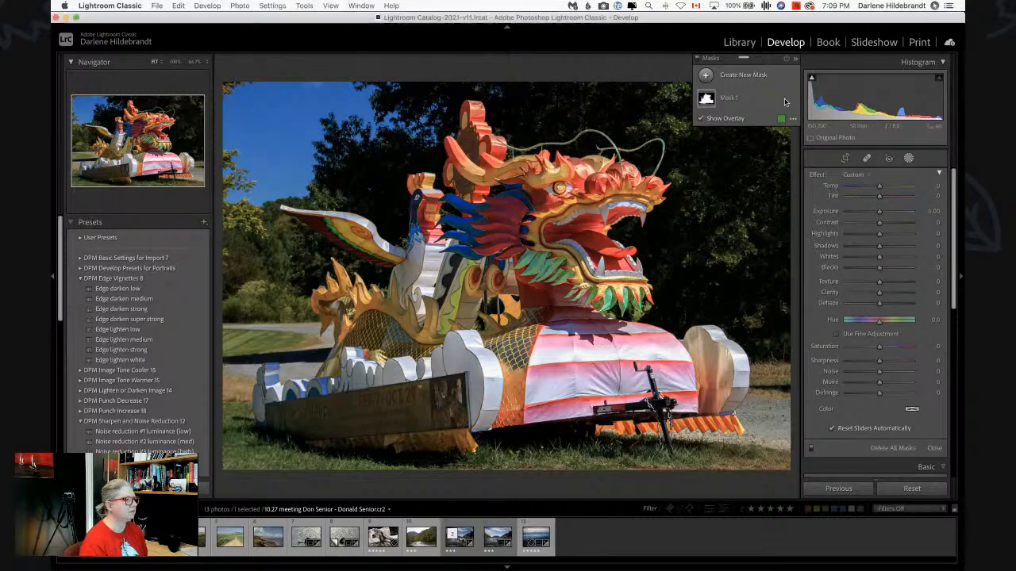
Duplicate the dragon mask and invert the copy so it covers the background
left_click(782, 99)
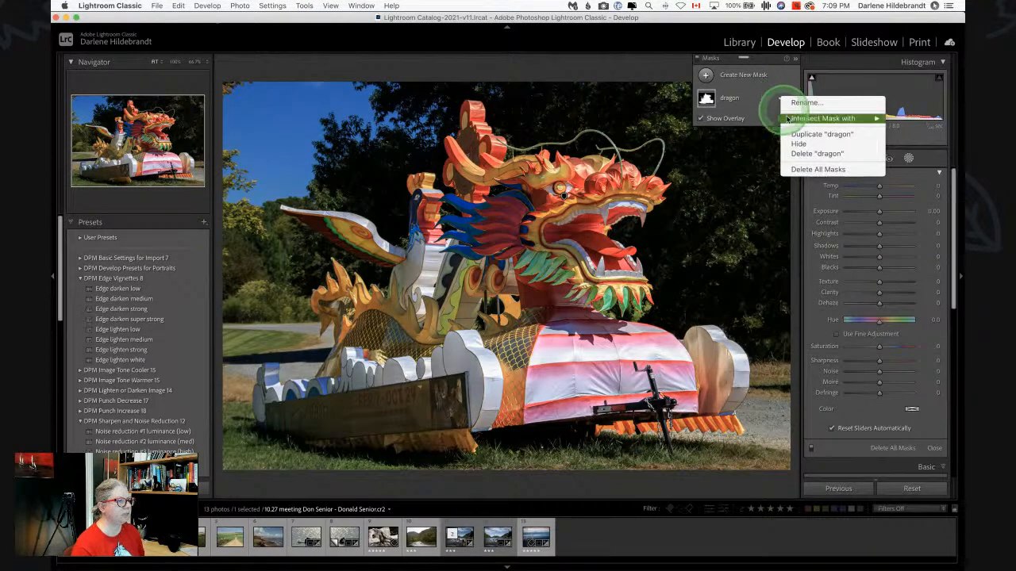
left_click(794, 134)
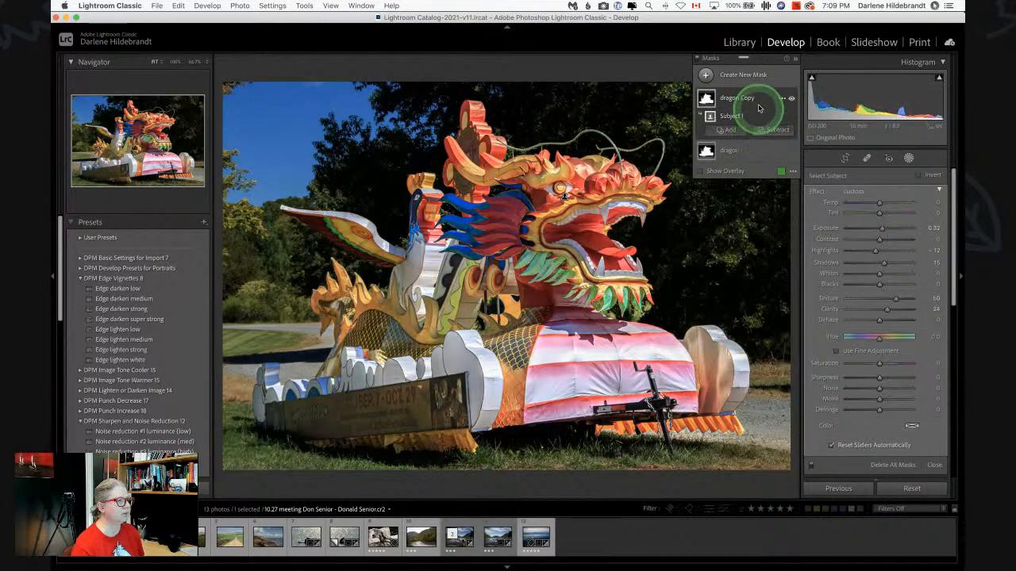
left_click(918, 175)
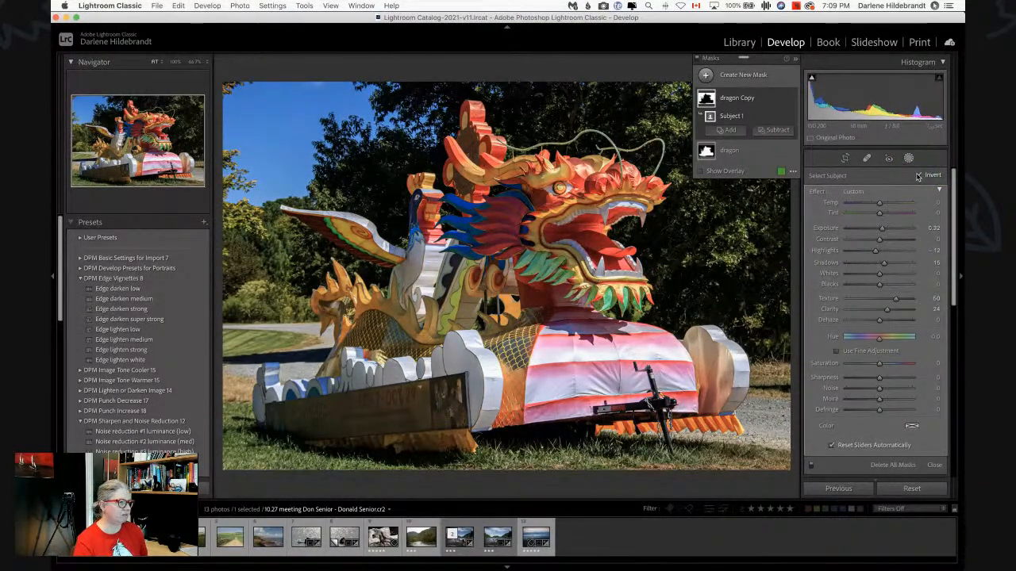
Reset all effect settings of the inverted dragon Copy mask and show its overlay to check the coverage
left_click(816, 193)
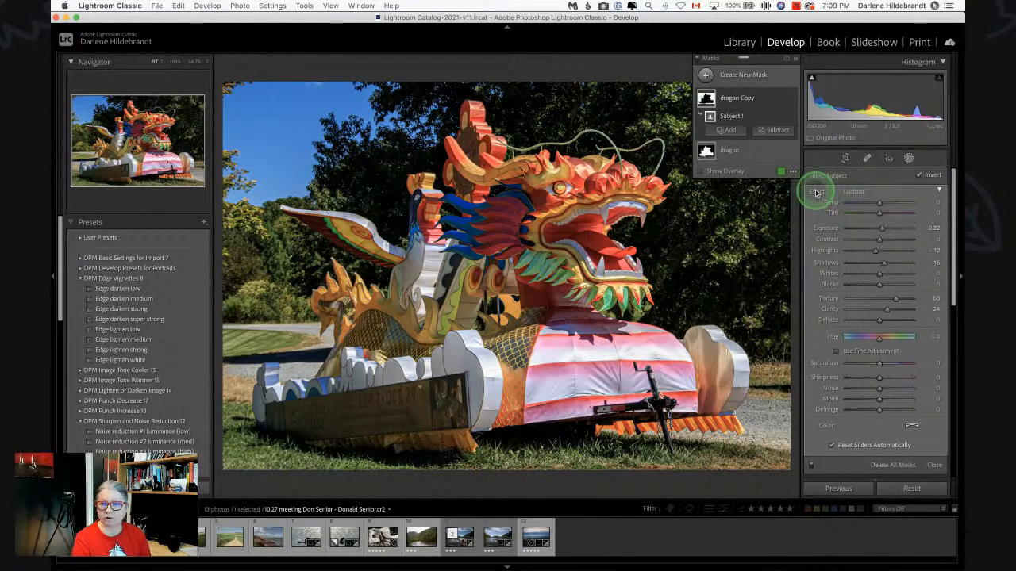
double_click(817, 193)
key("o")
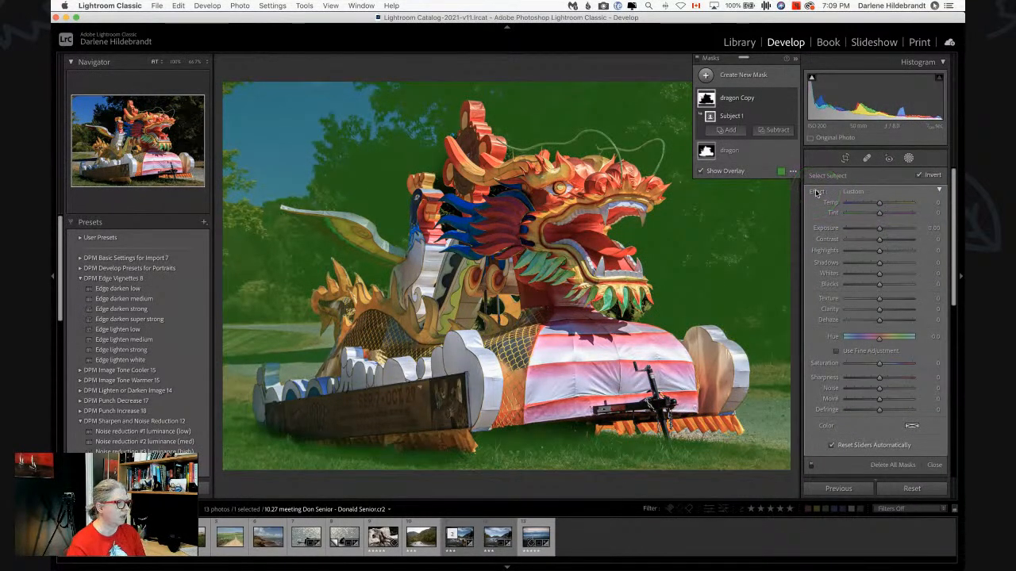
Set the background mask to Texture -43, Clarity -30, Saturation -21, Contrast -18 and Shadows 18
left_click(860, 298)
left_click(862, 310)
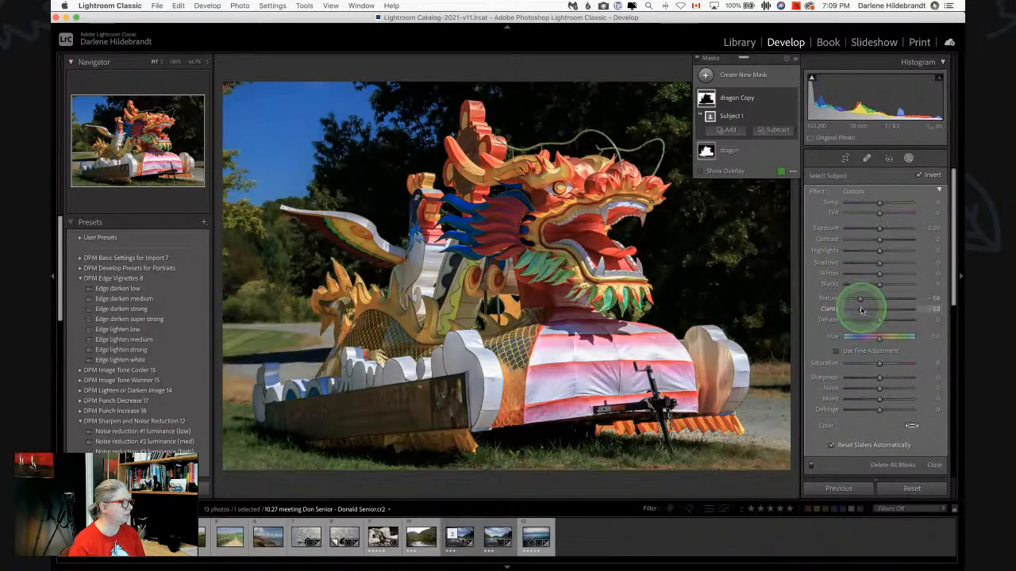
left_click_drag(861, 310, 867, 300)
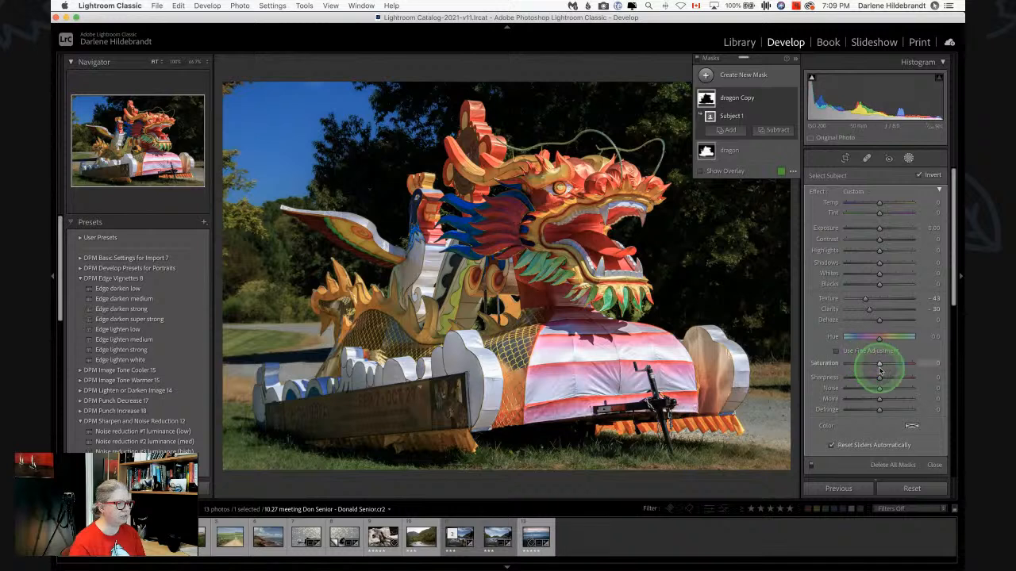
left_click_drag(879, 364, 873, 365)
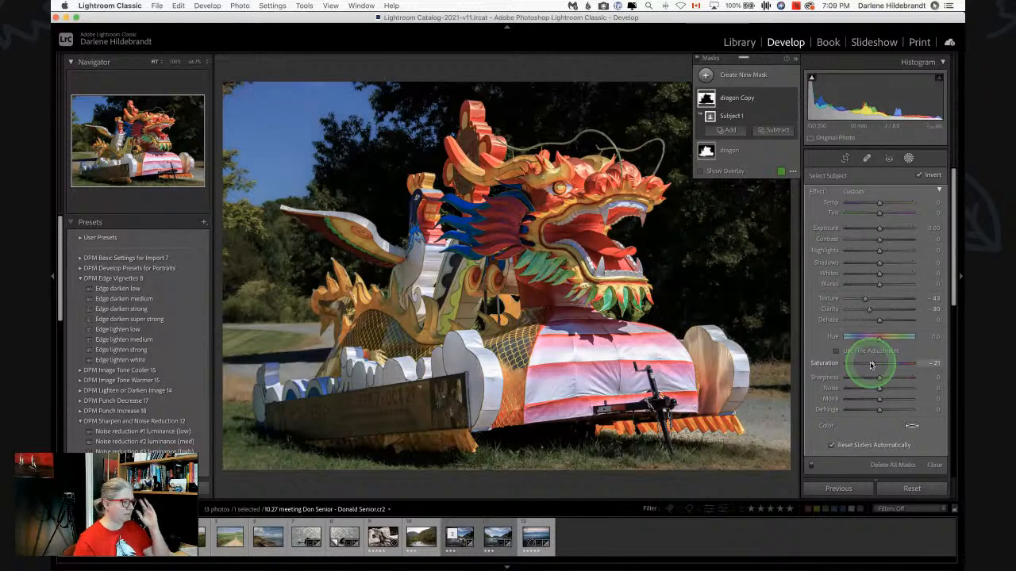
left_click_drag(876, 240, 886, 266)
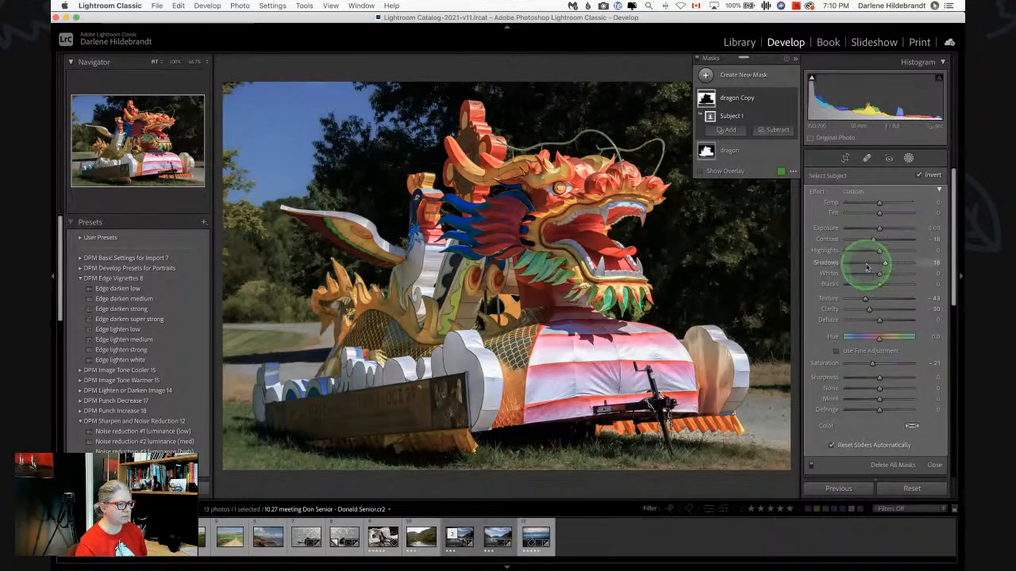
Compare the photo with all masks off and on, and with only the dragon Copy mask hidden and shown
left_click(811, 465)
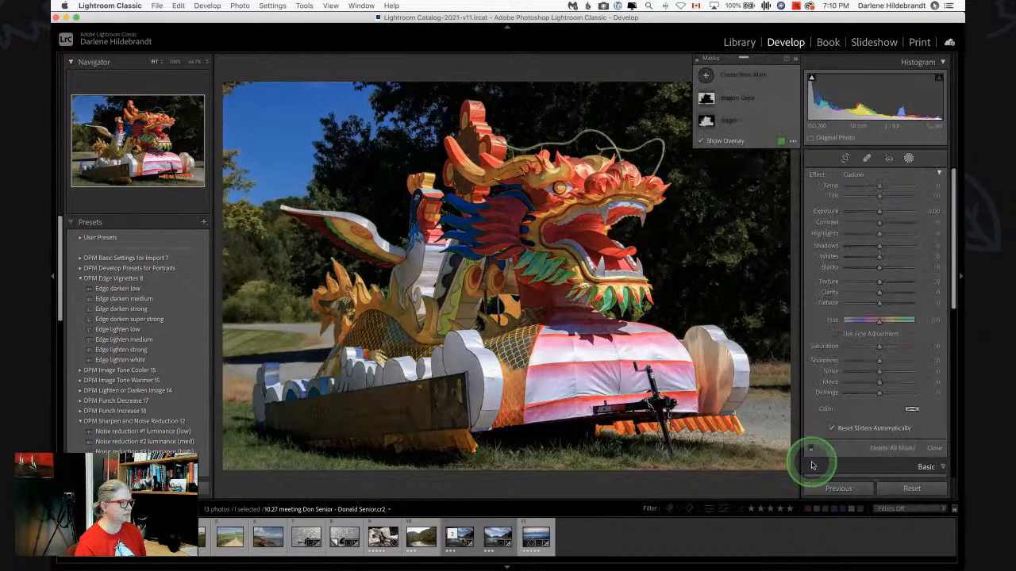
left_click(810, 448)
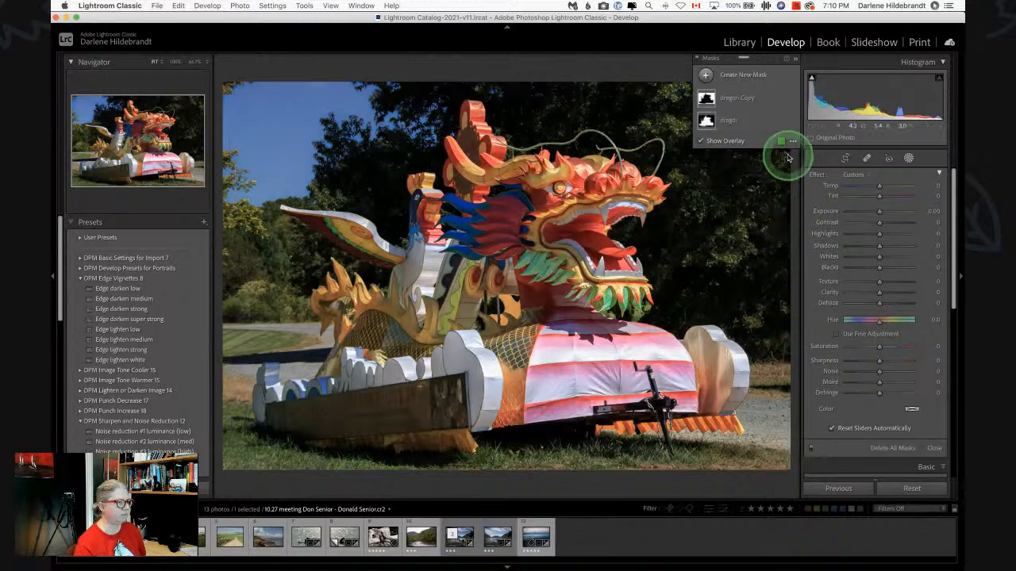
left_click(791, 98)
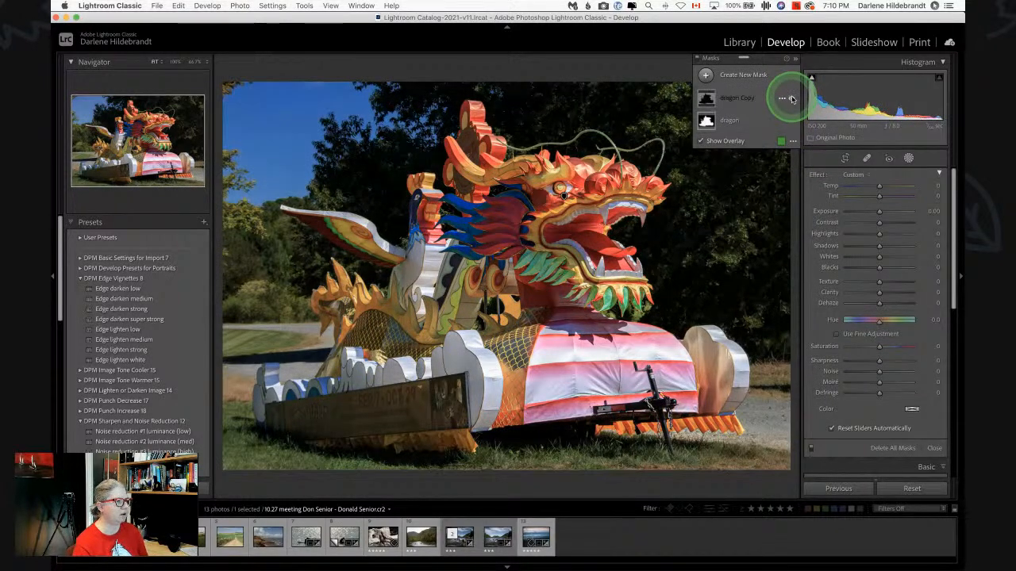
left_click(791, 98)
left_click(791, 99)
left_click(791, 99)
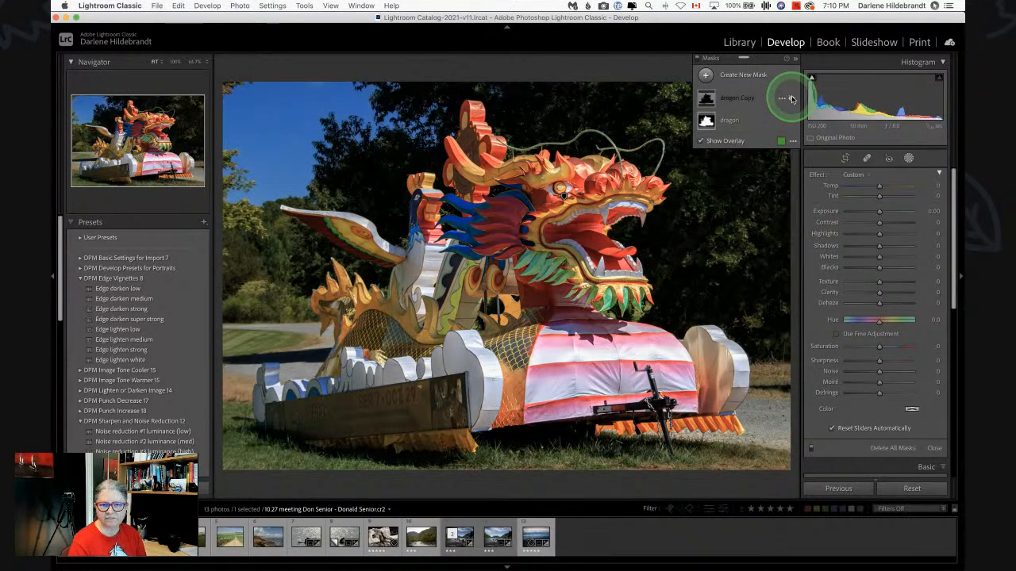
left_click(791, 99)
left_click(791, 98)
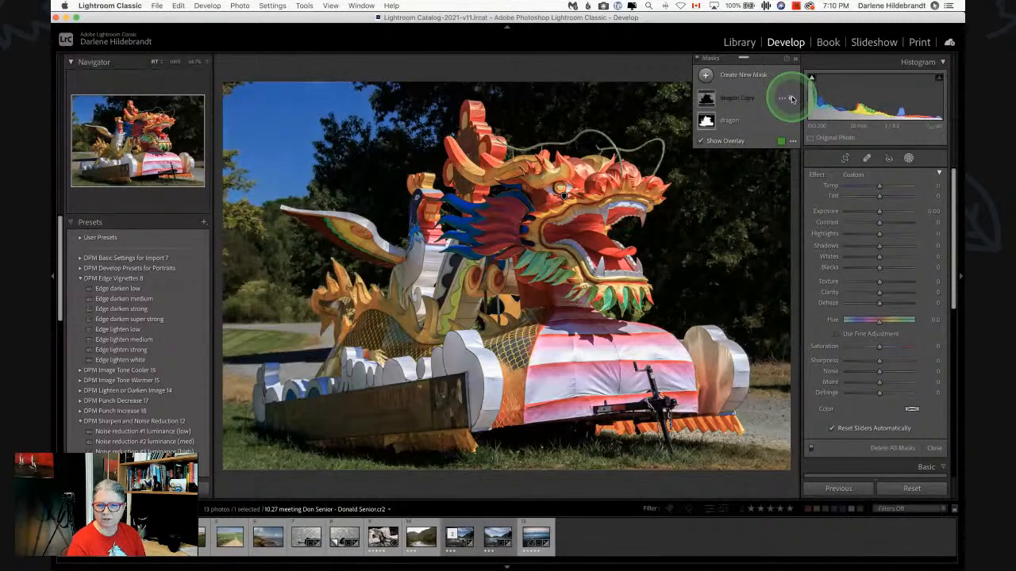
left_click(791, 98)
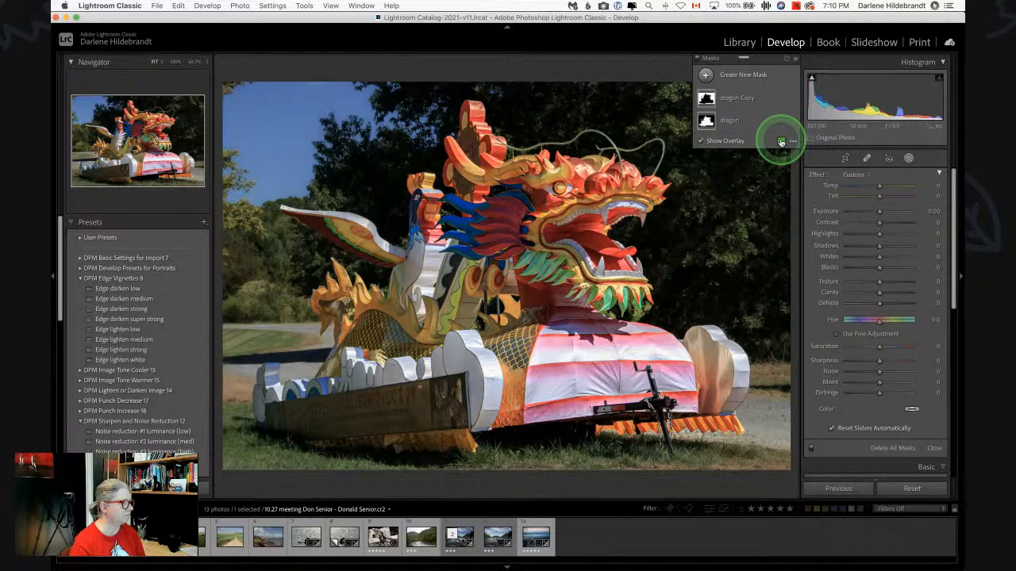
Subtract a linear gradient from the dragon Copy mask to exclude the foreground grass, fading out horizontally across the lower part of the float
left_click(762, 98)
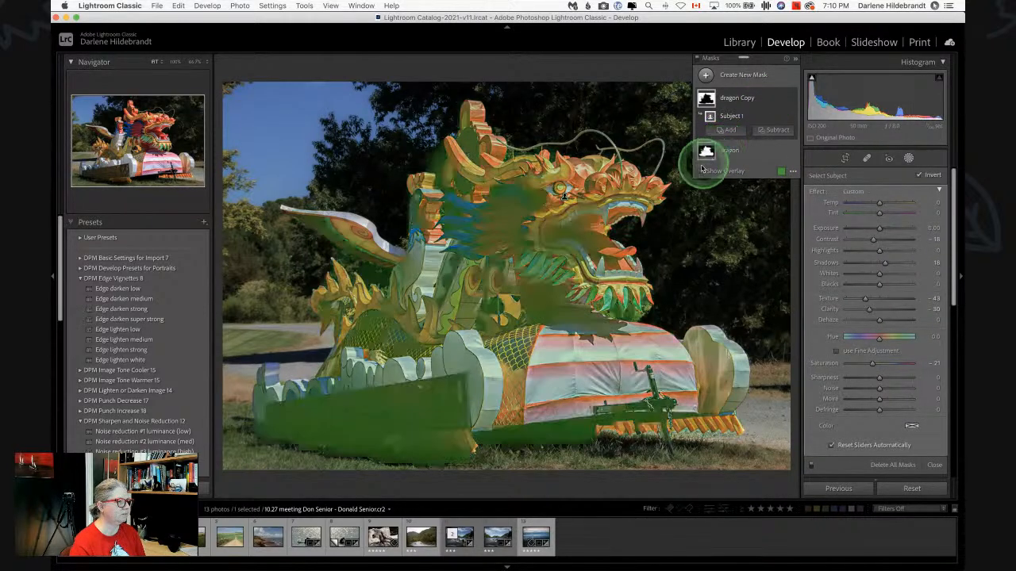
left_click(702, 171)
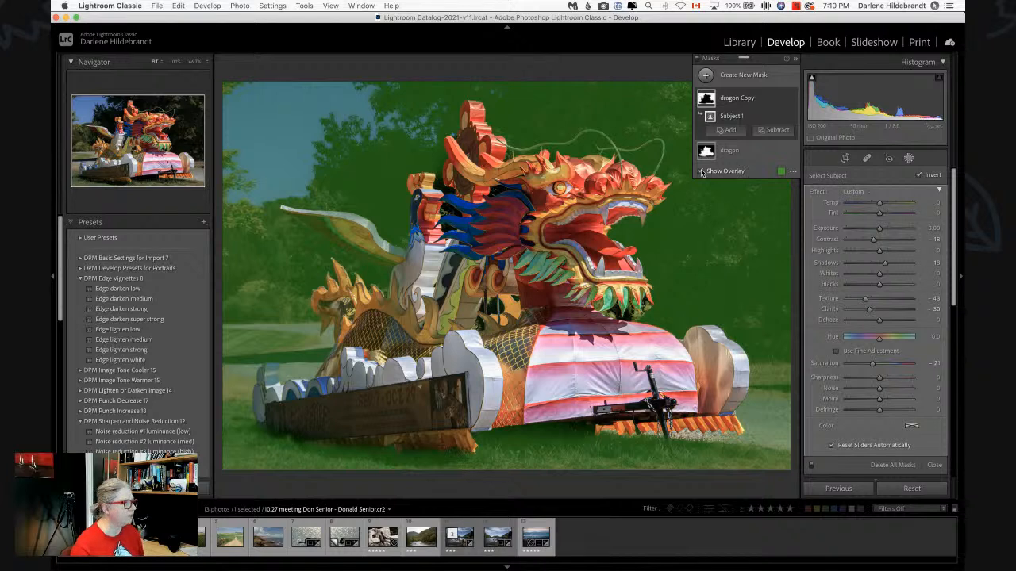
left_click(768, 131)
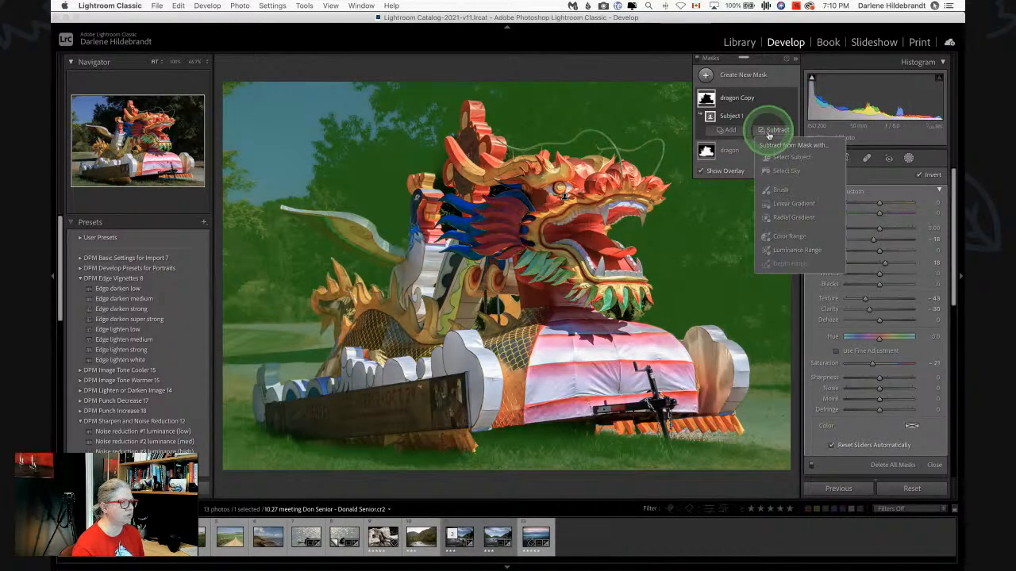
left_click(779, 204)
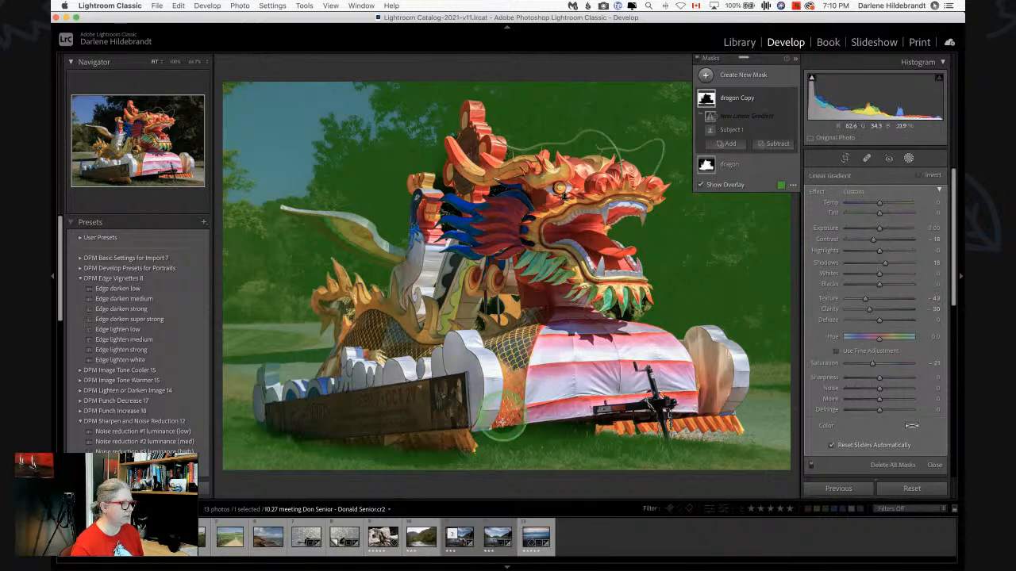
left_click_drag(498, 453, 493, 350)
left_click_drag(503, 396, 502, 386)
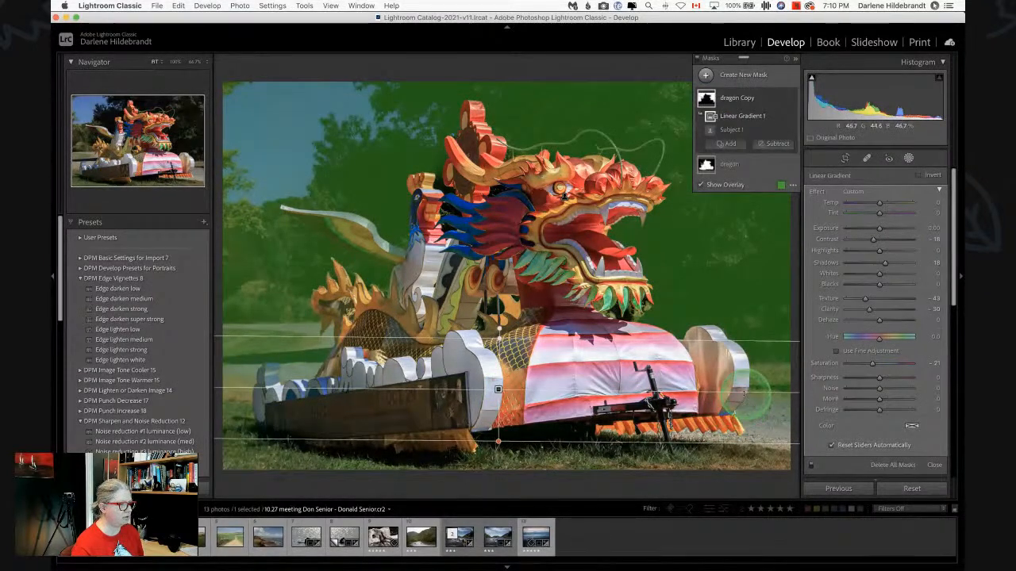
left_click_drag(743, 400, 409, 388)
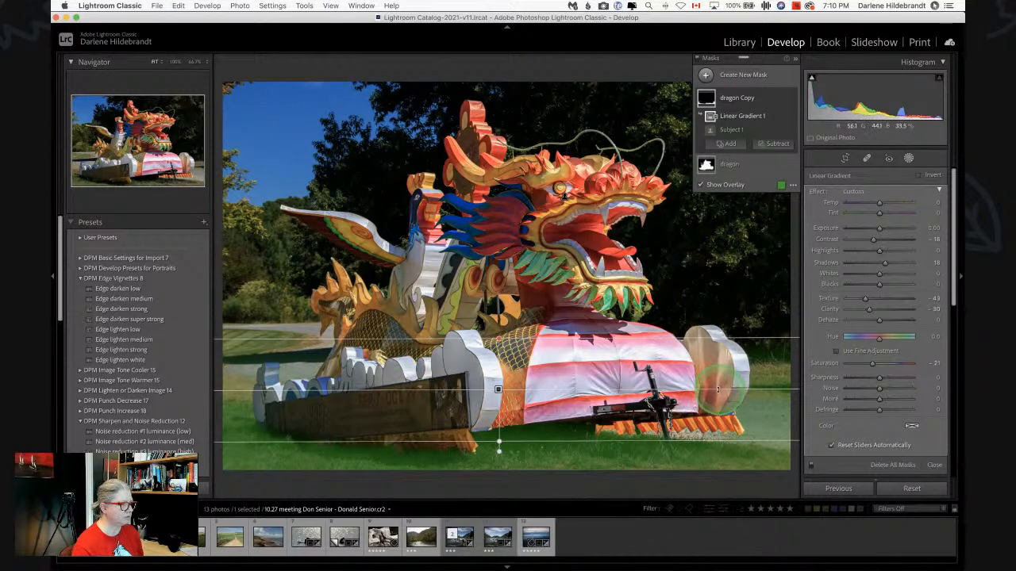
left_click_drag(718, 389, 342, 386)
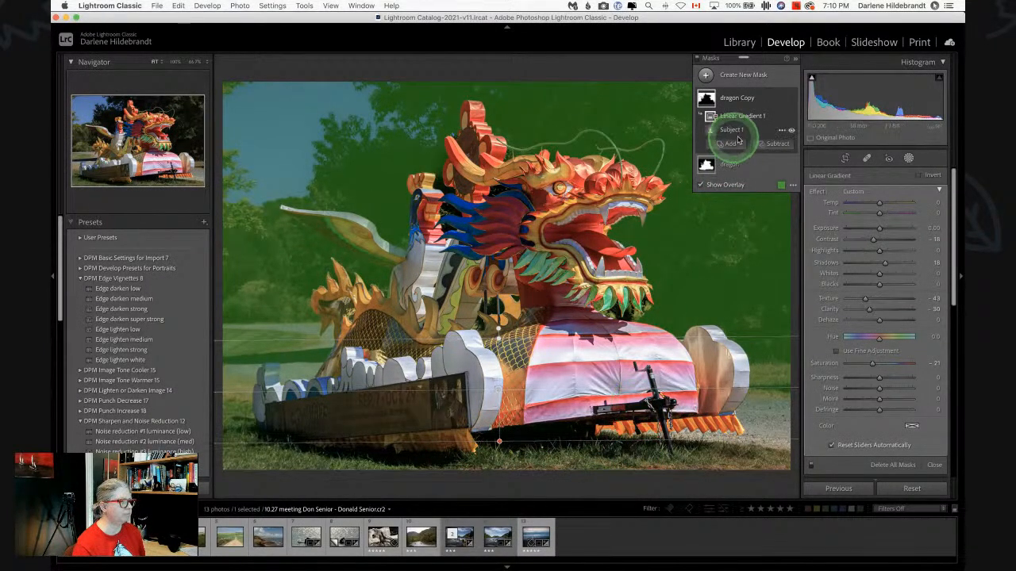
Set the dragon Copy mask's Texture, Clarity and Sharpness to -100 with its overlay hidden, and inspect the background up close
left_click(751, 102)
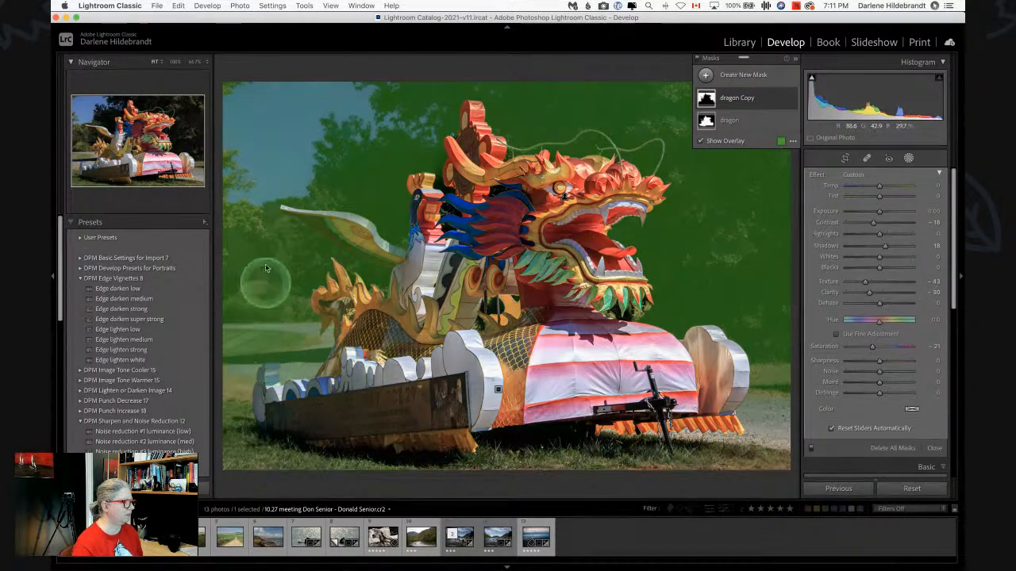
left_click(760, 98)
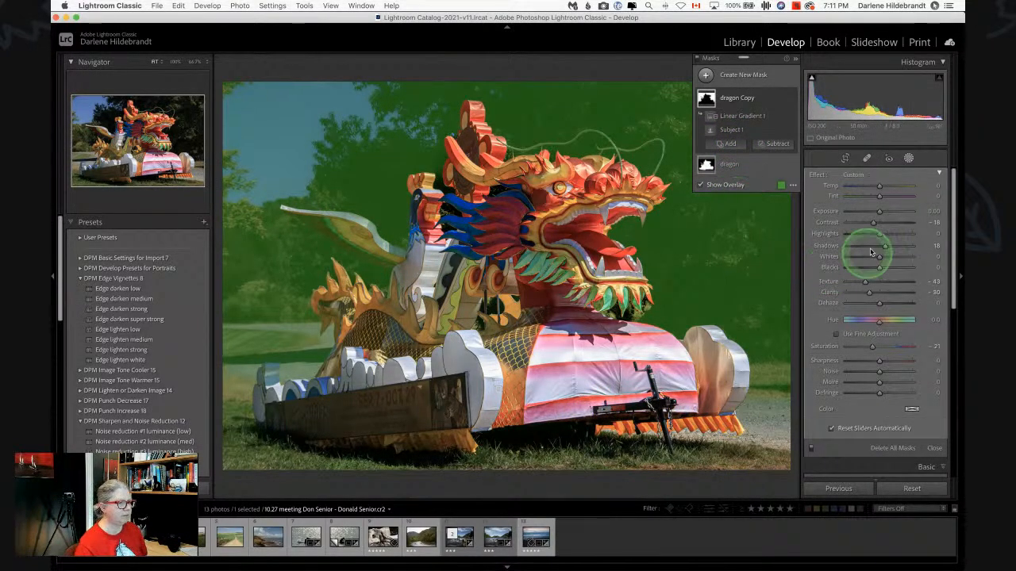
left_click(700, 184)
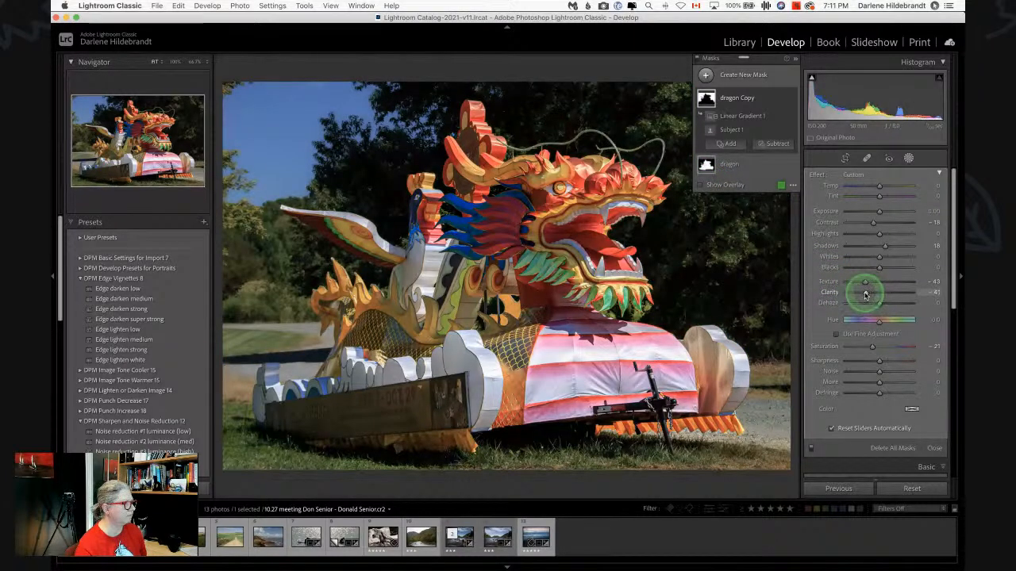
mouse_move(860, 295)
left_mouse_down()
mouse_move(823, 294)
mouse_move(864, 300)
left_mouse_up()
left_click_drag(858, 360, 820, 357)
left_click_drag(864, 292, 833, 292)
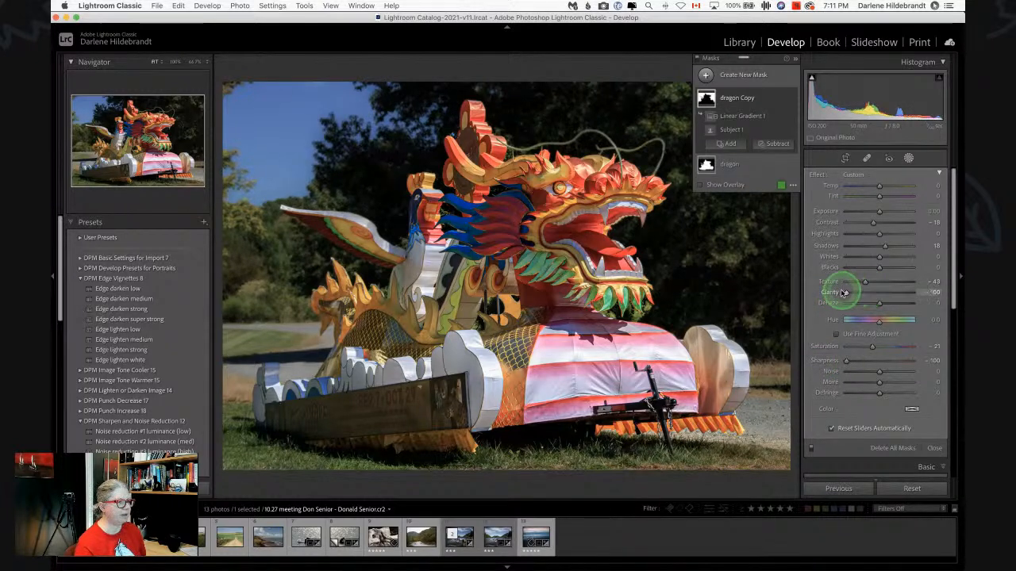
left_click_drag(835, 283, 830, 282)
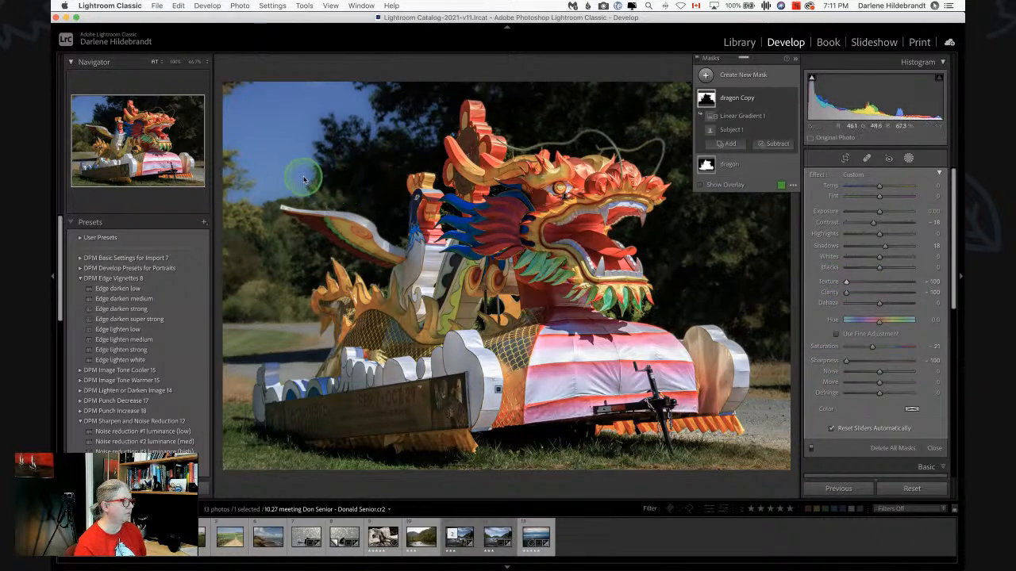
left_click(194, 61)
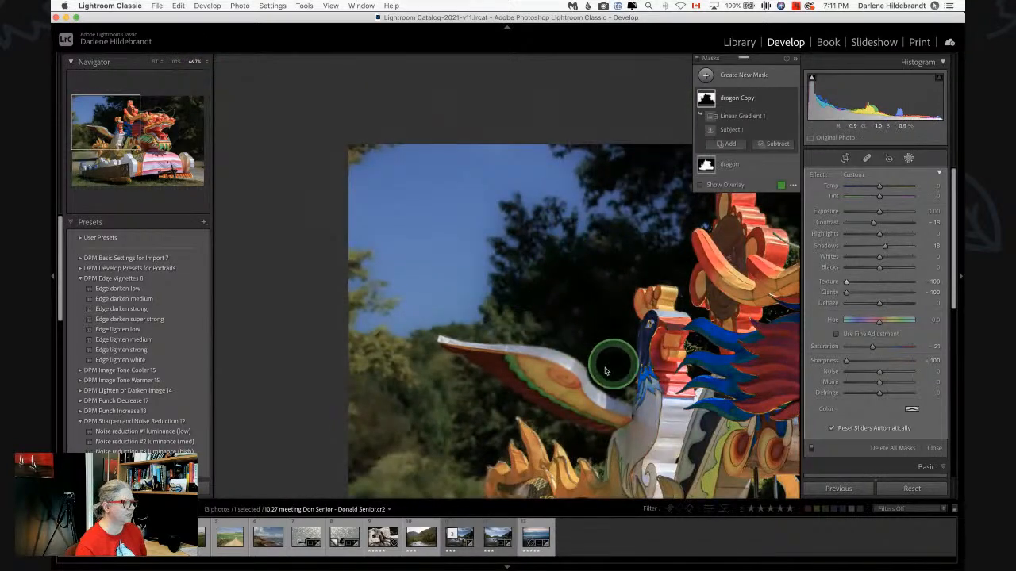
Ease the dragon Copy mask's softening to Sharpness -23, Clarity about -45 and Texture -69, and close the masking tool
left_click(154, 61)
left_click_drag(846, 361, 872, 360)
left_click_drag(847, 281, 857, 283)
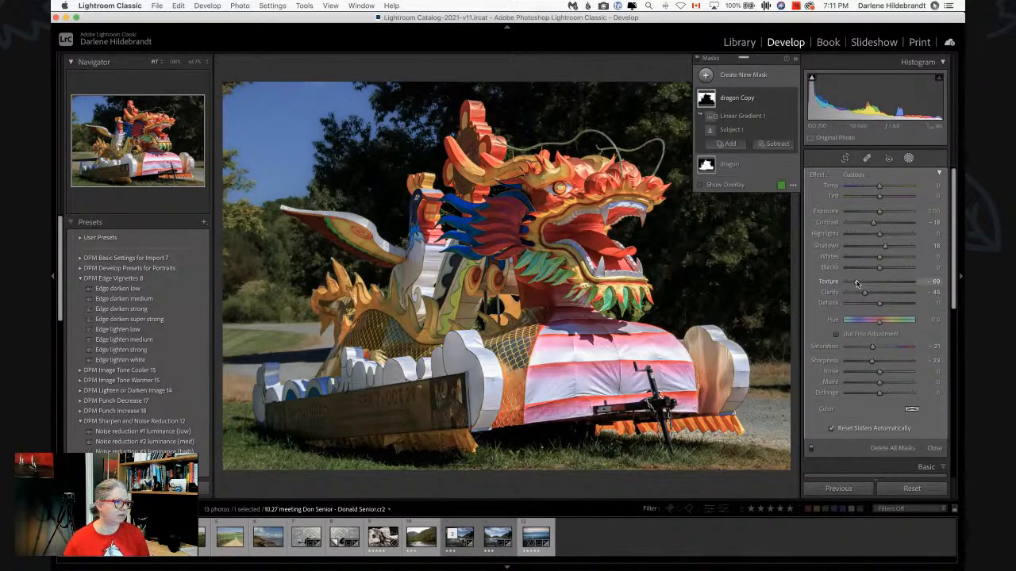
left_click(909, 158)
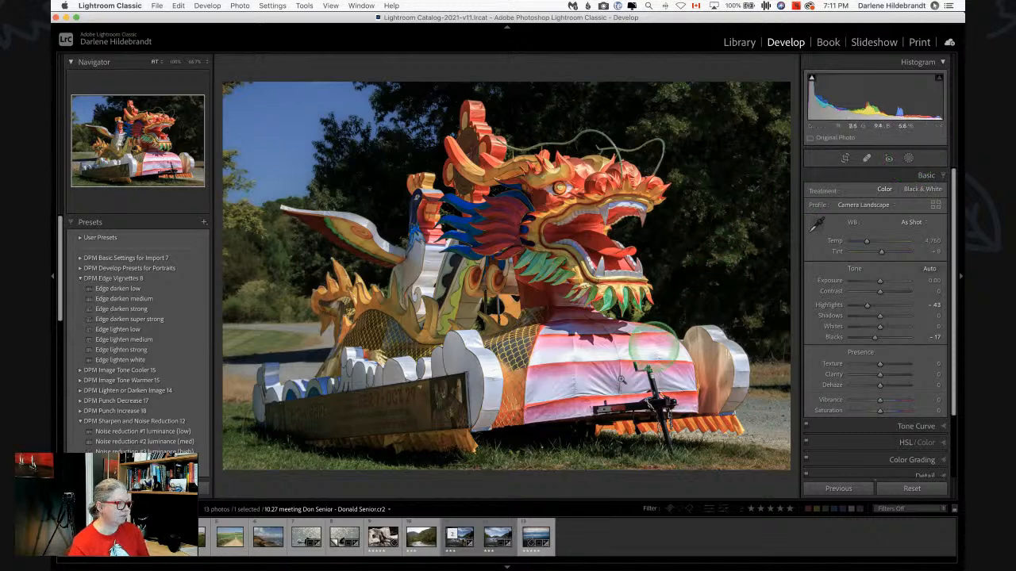
left_click(687, 452)
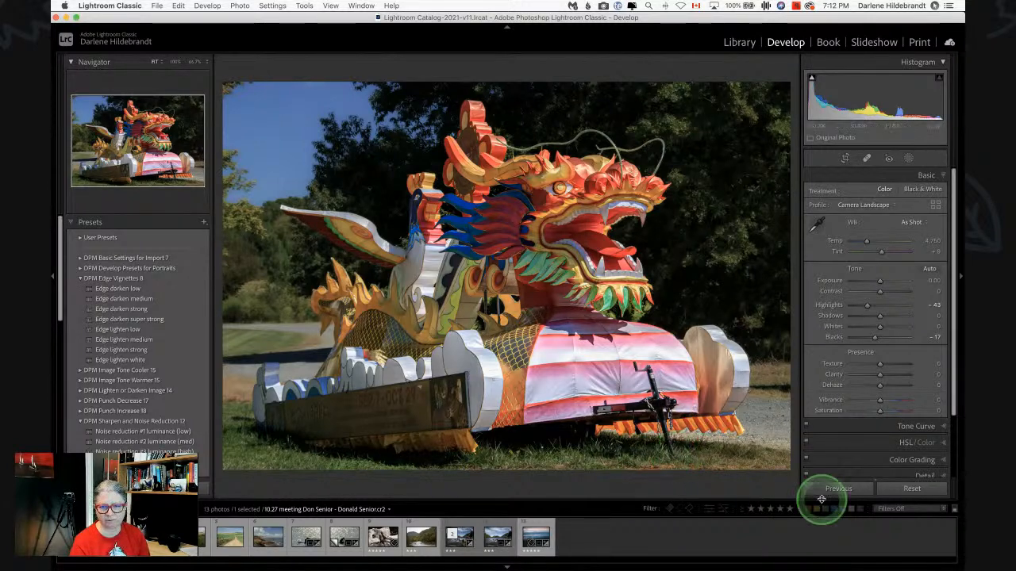
mouse_move(919, 565)
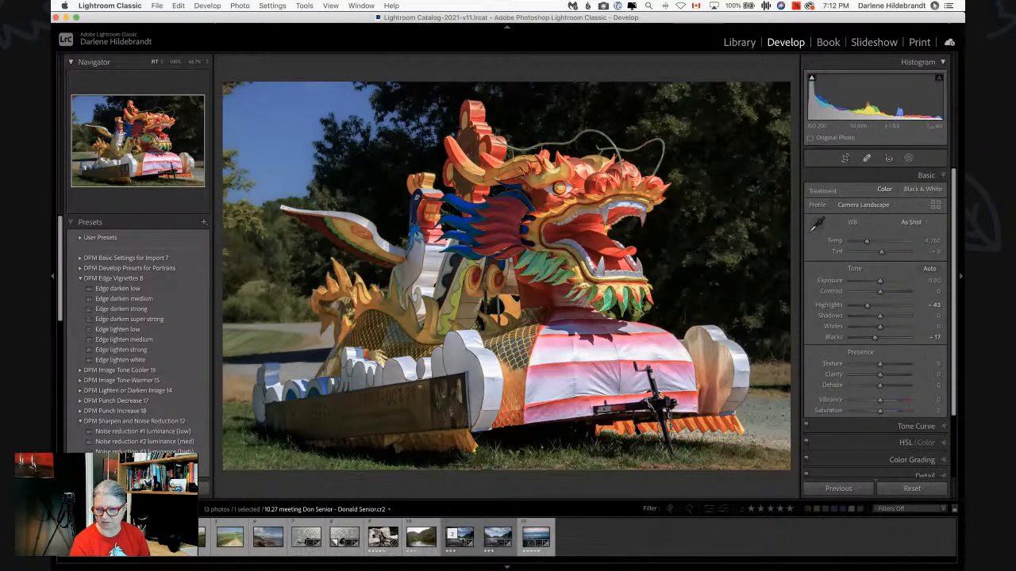
key("f")
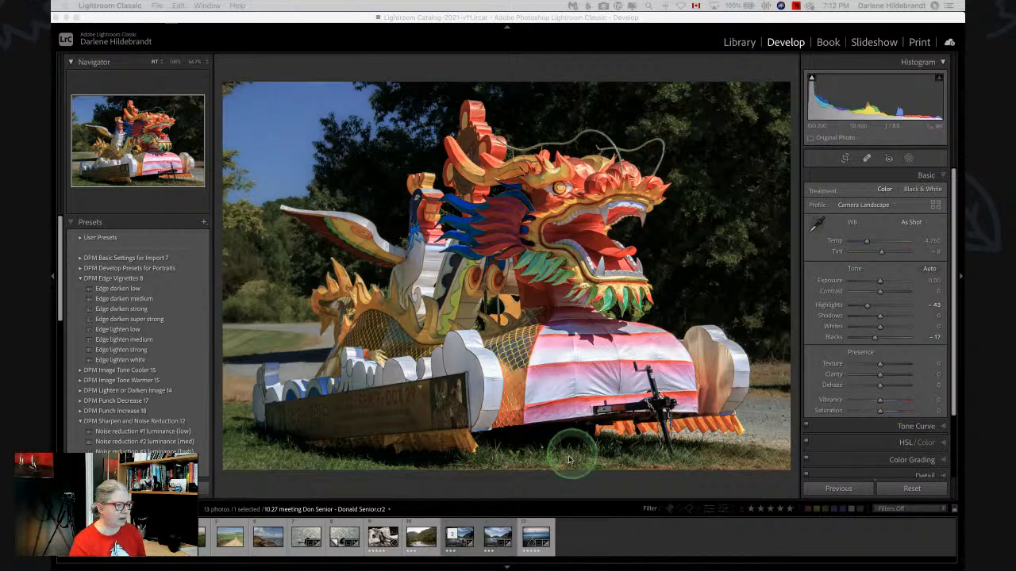
Reopen the masks and rename the dragon Copy mask as background
left_click(908, 160)
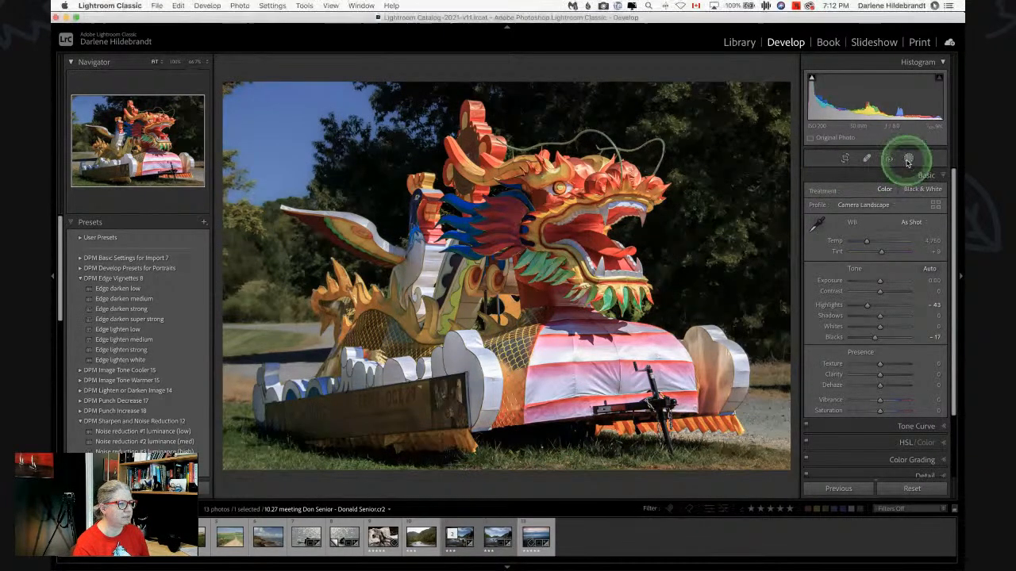
left_click(736, 99)
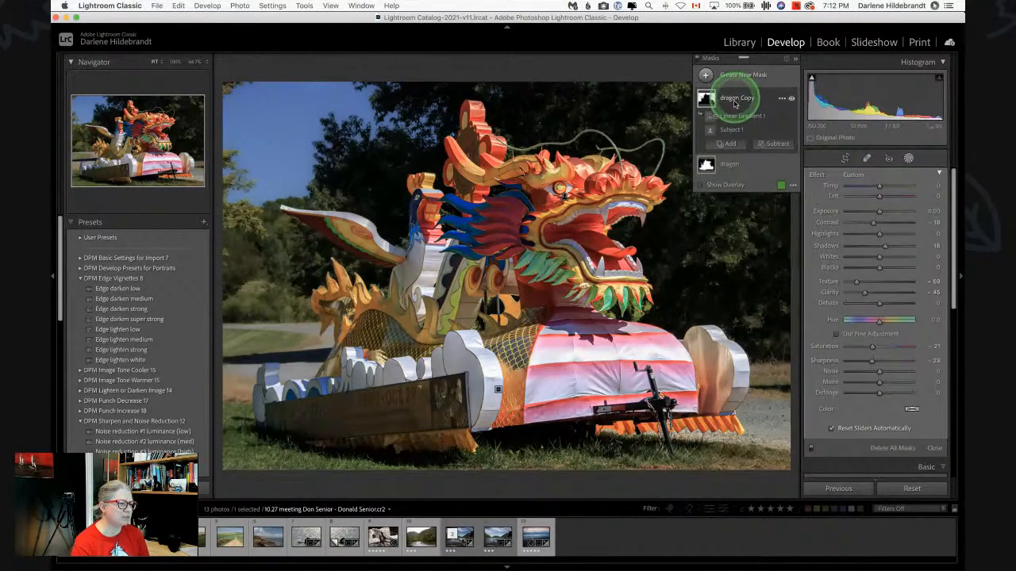
left_click(744, 102)
double_click(745, 100)
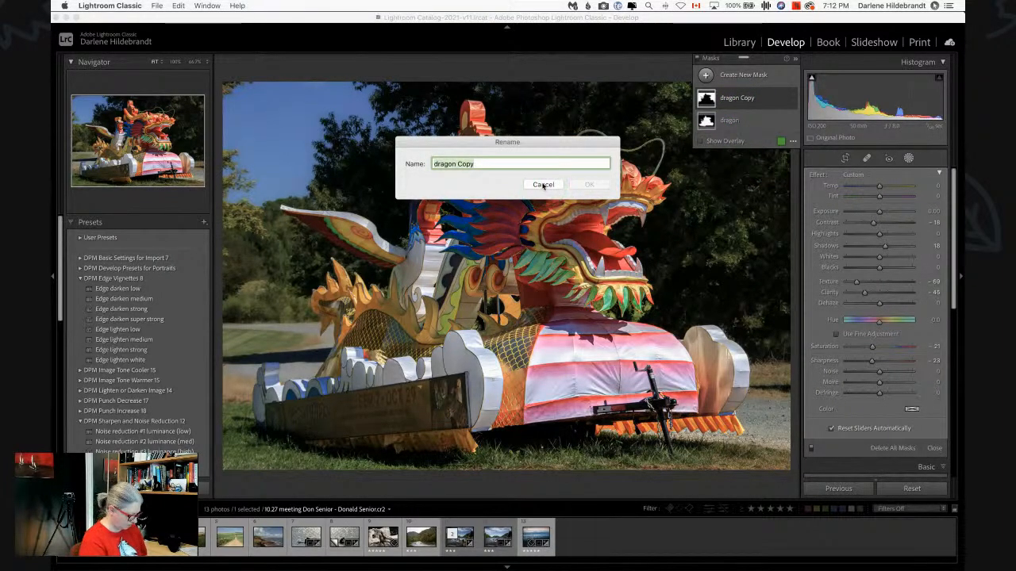
type("background")
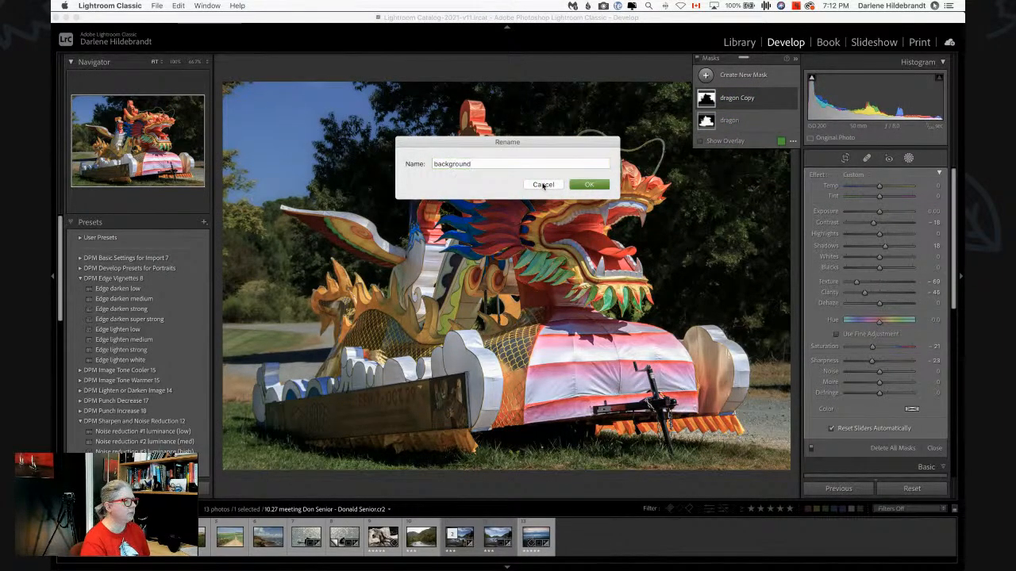
key("Return")
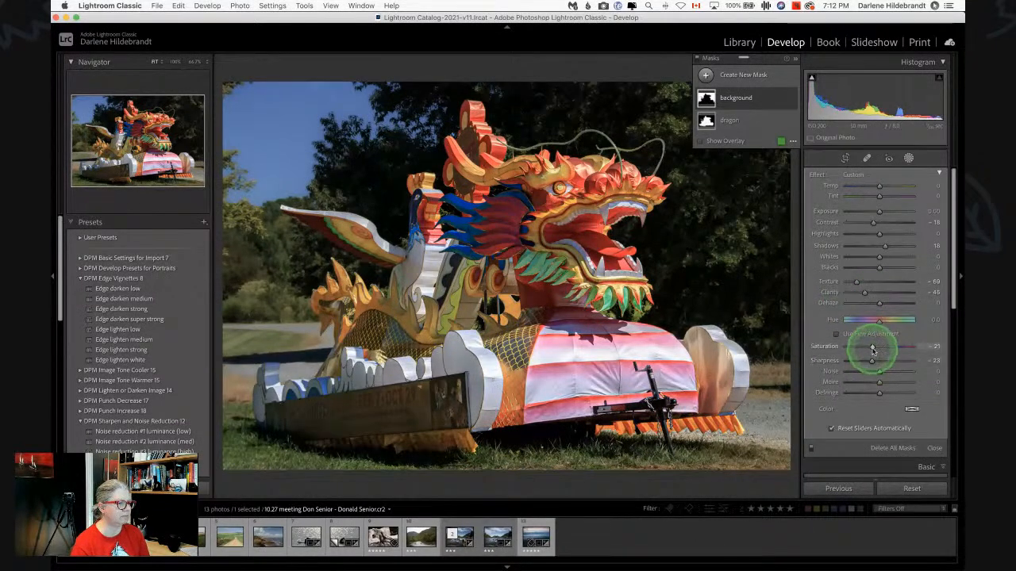
Try the background mask's Saturation at -100, settle it at -28, and close the masking tool
left_click_drag(871, 346, 811, 353)
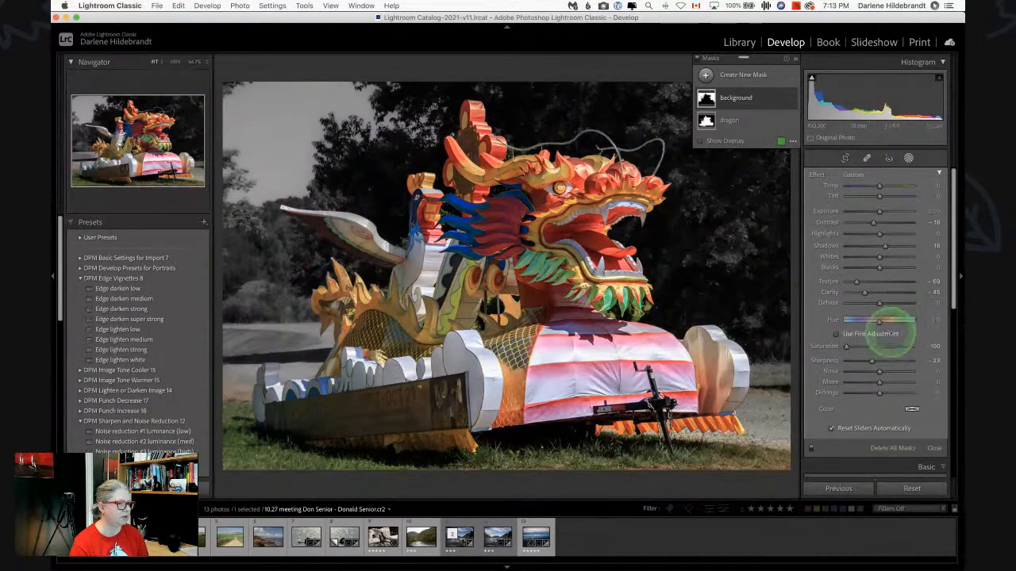
mouse_move(851, 346)
left_mouse_down()
mouse_move(883, 346)
mouse_move(869, 346)
left_mouse_up()
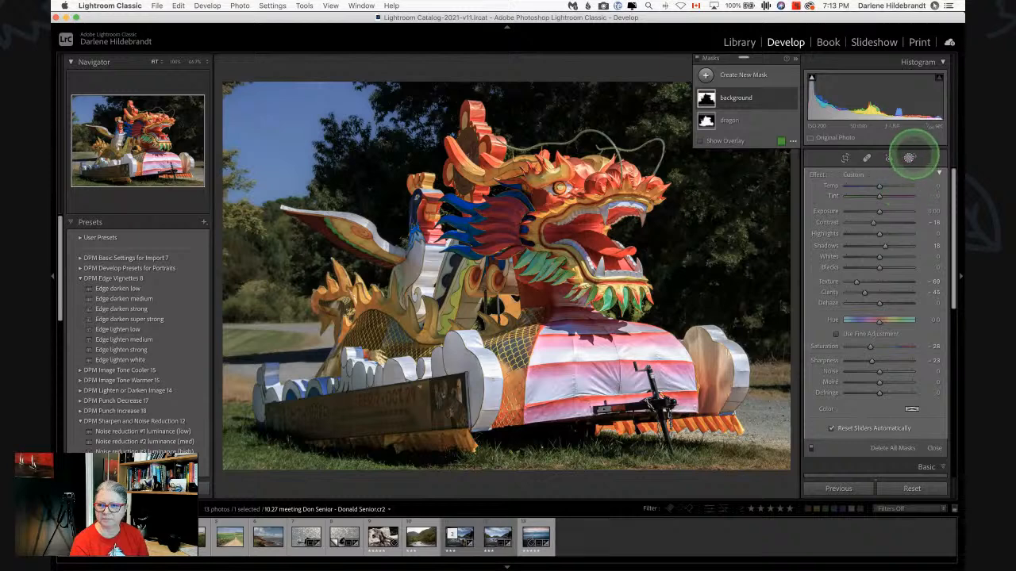
left_click(909, 158)
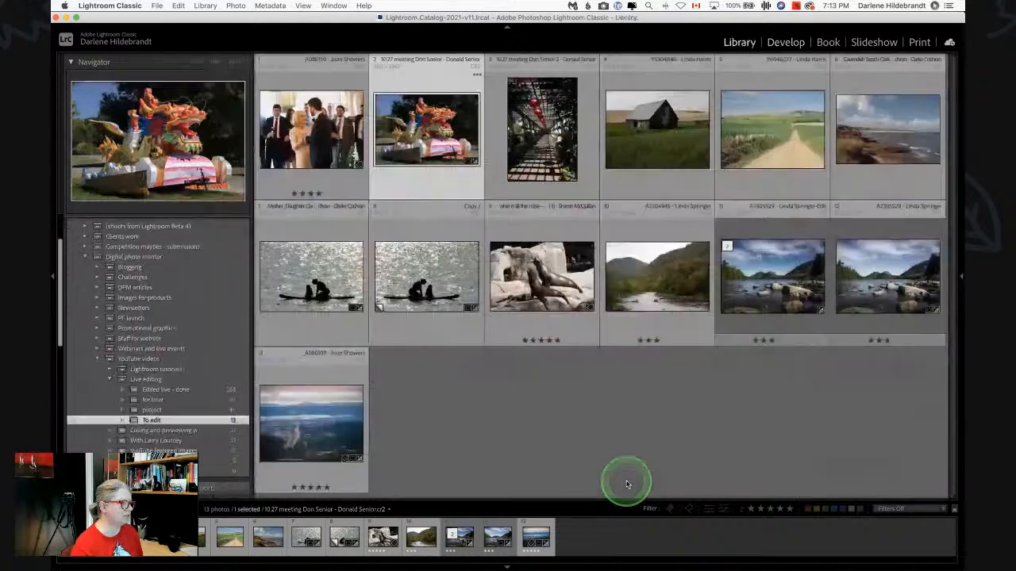
Examine the wedding dance photo from the Library grid, both whole and zoomed in, and return to the grid
key("g")
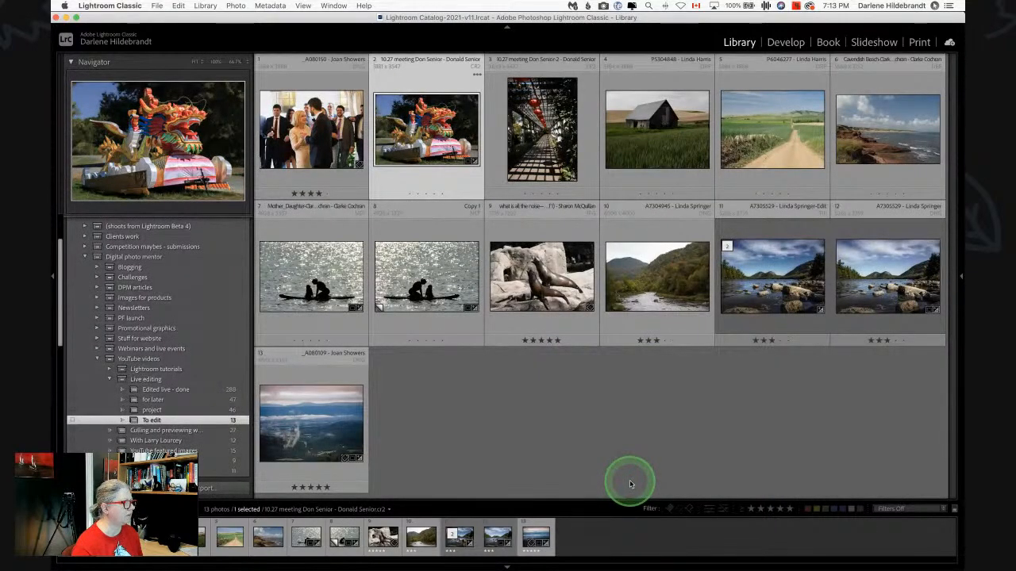
double_click(320, 131)
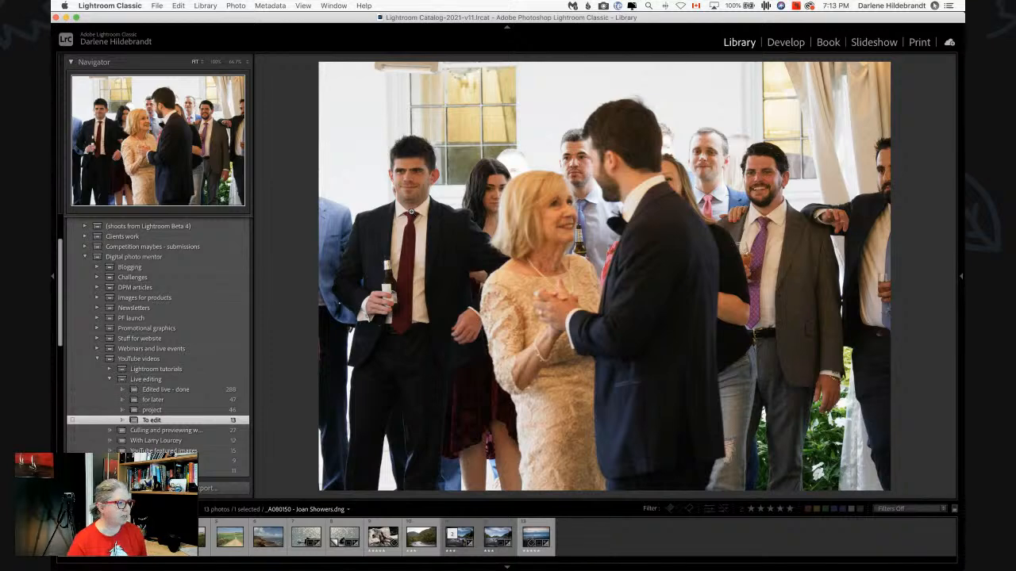
left_click(533, 282)
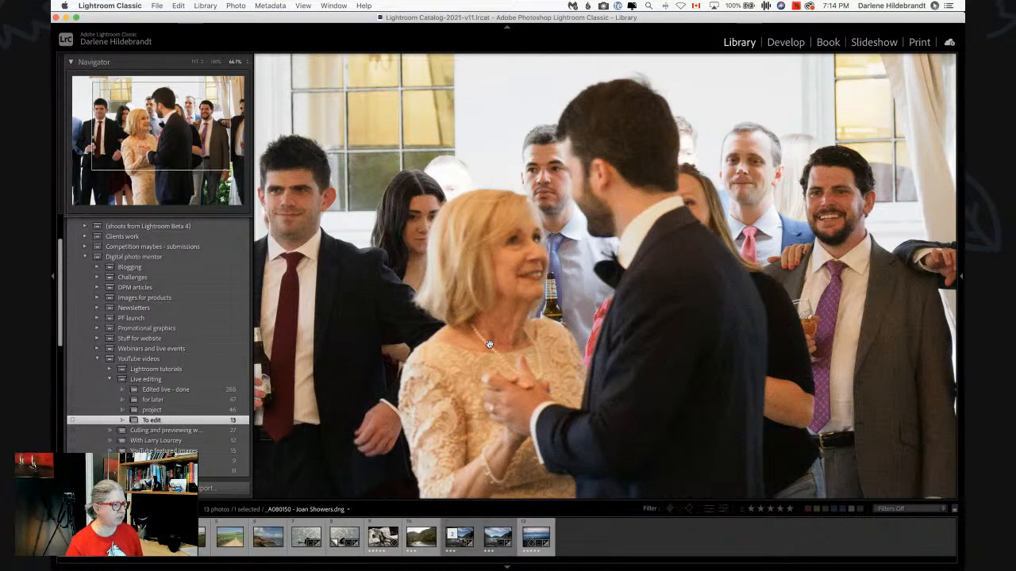
left_click(489, 344)
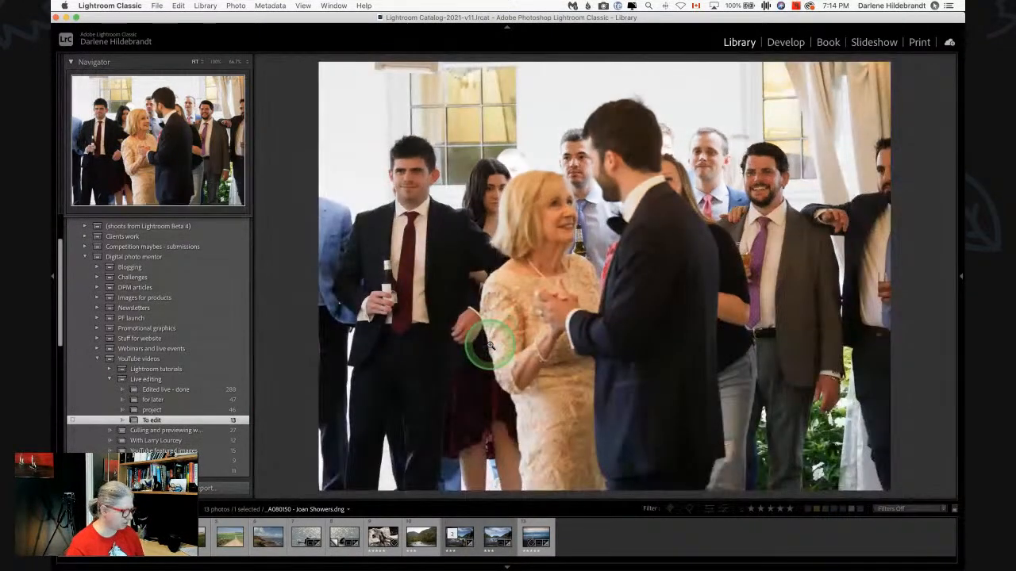
key("g")
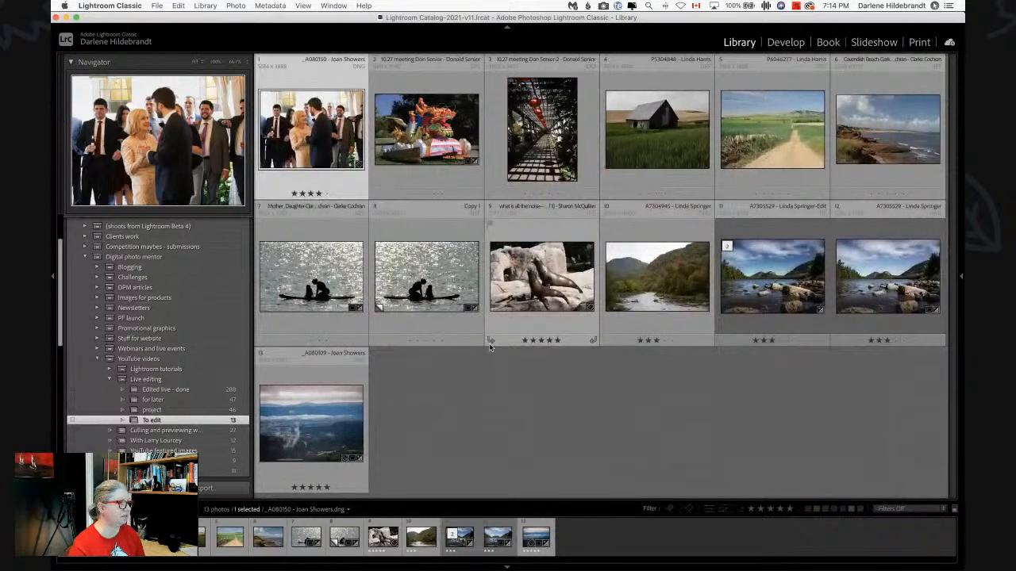
Open the photo of the barn with the flag in the Develop module
double_click(645, 157)
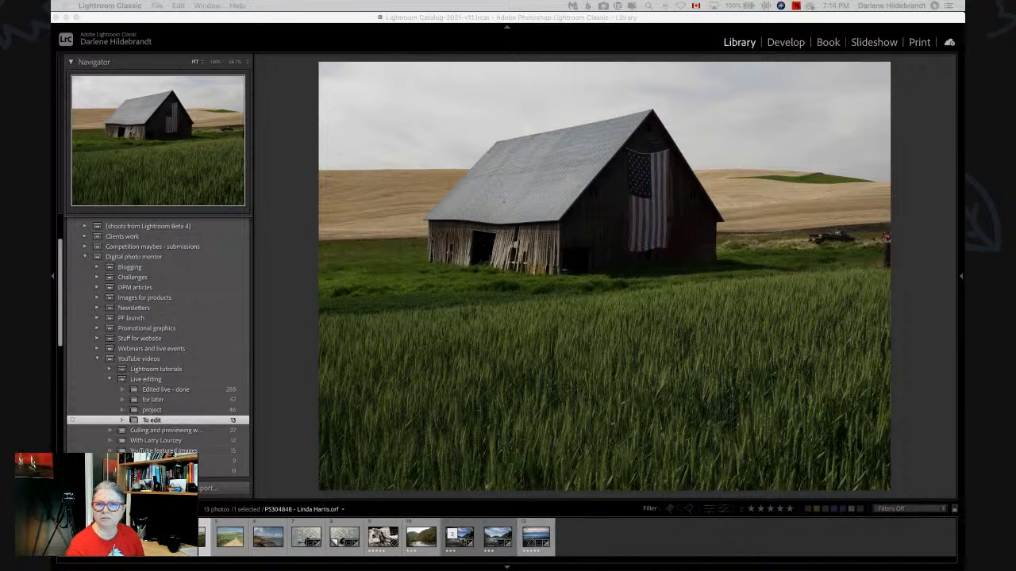
left_click(910, 158)
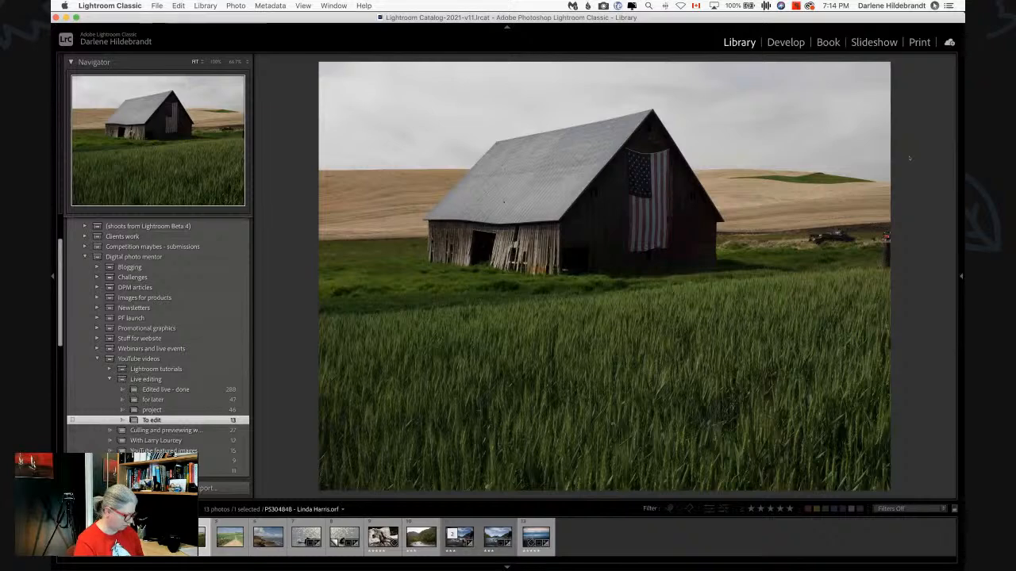
key("super+alt+2")
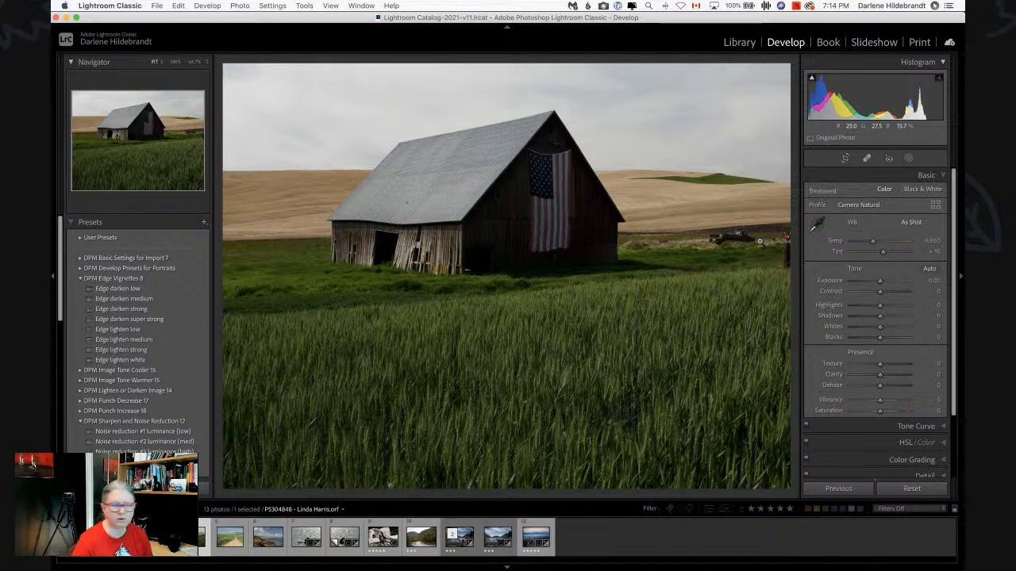
Inspect the old trucks and fence post beside the barn at 200% magnification, and return to the full view
left_click(776, 242)
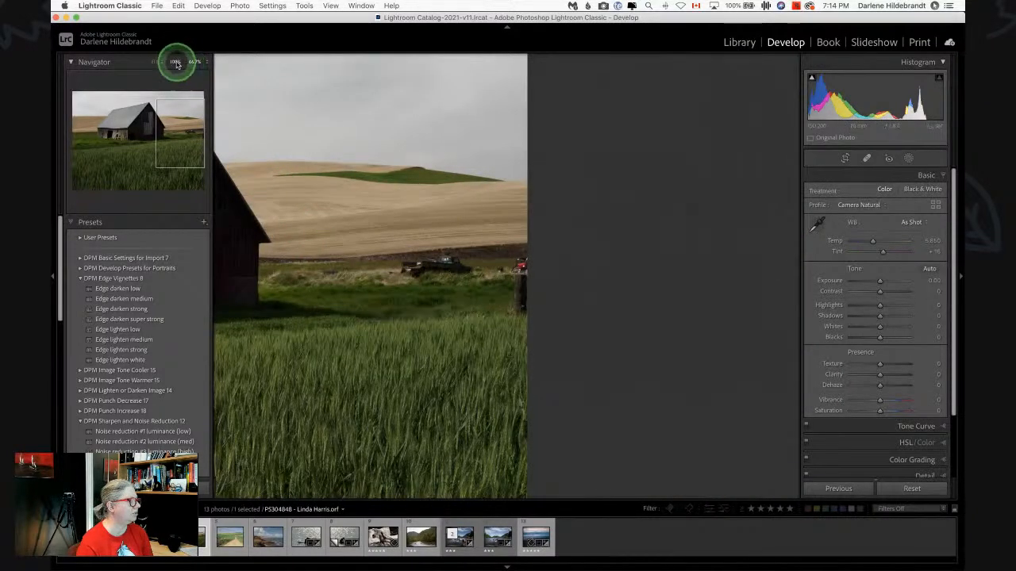
left_click(176, 62)
left_click(199, 62)
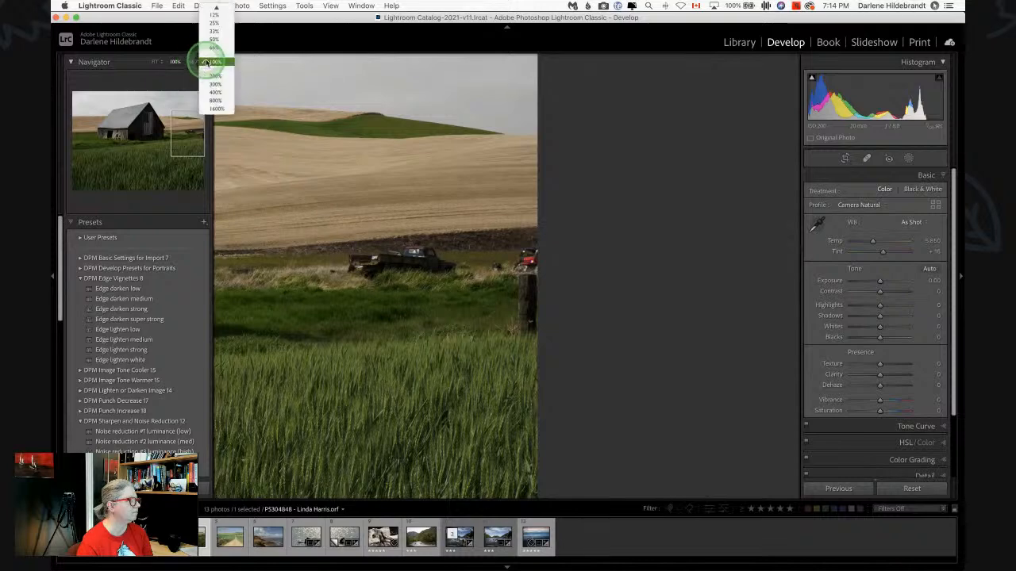
left_click(215, 76)
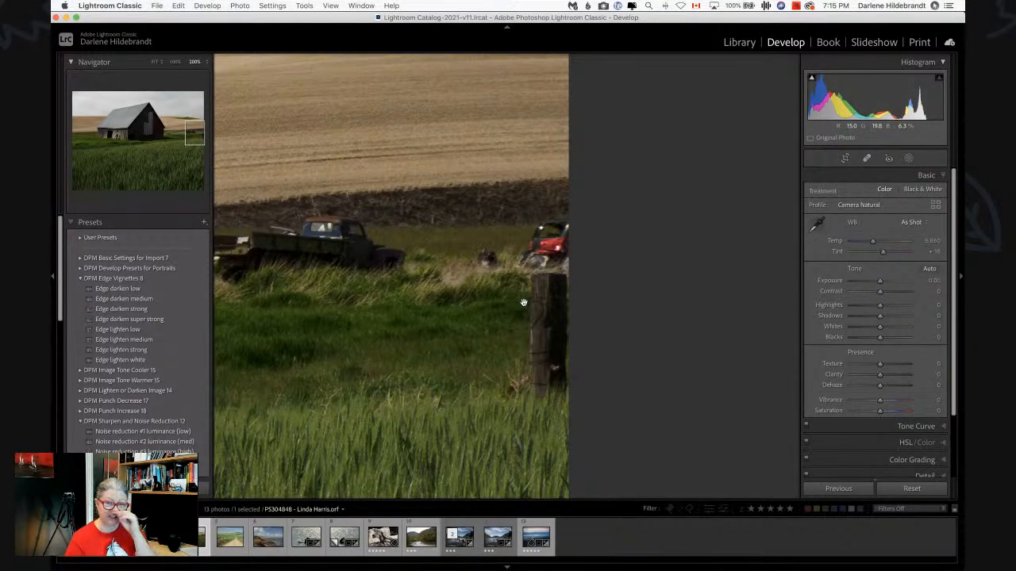
left_click_drag(523, 302, 448, 307)
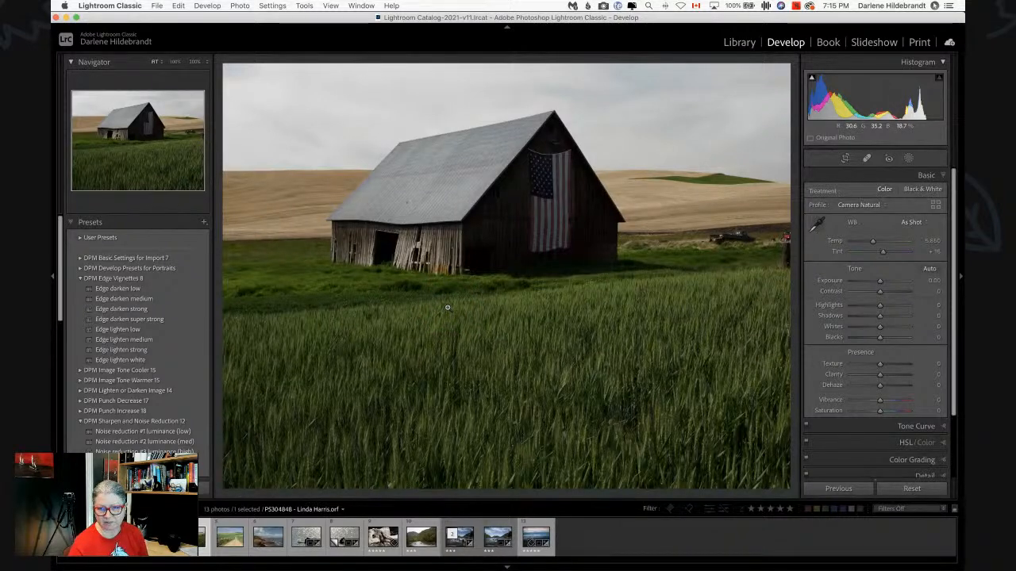
left_click_drag(447, 307, 547, 240)
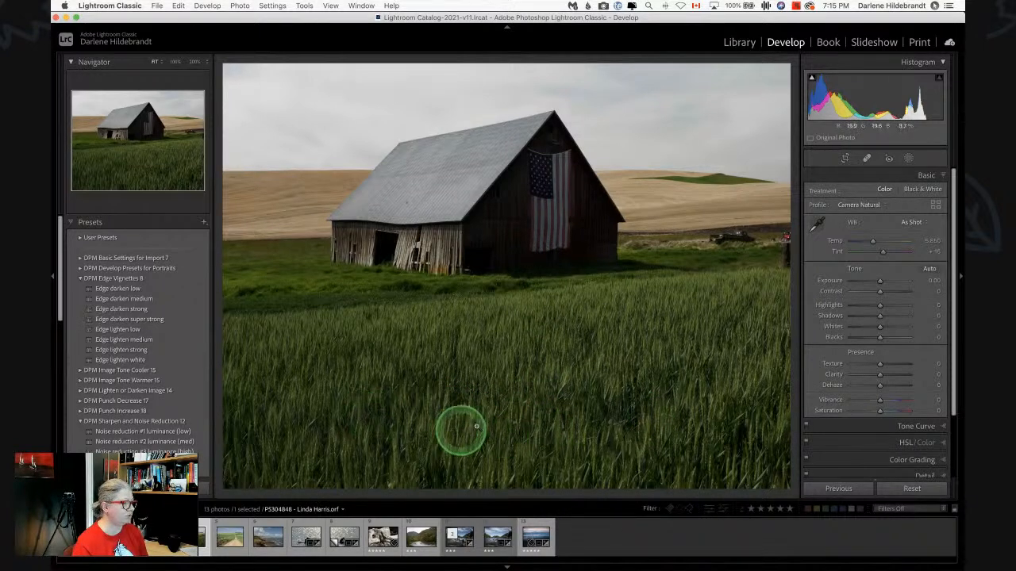
Show the photo's file and exposure information overlay, and check the grass, barn boards and flag for sharpness up close
key("i")
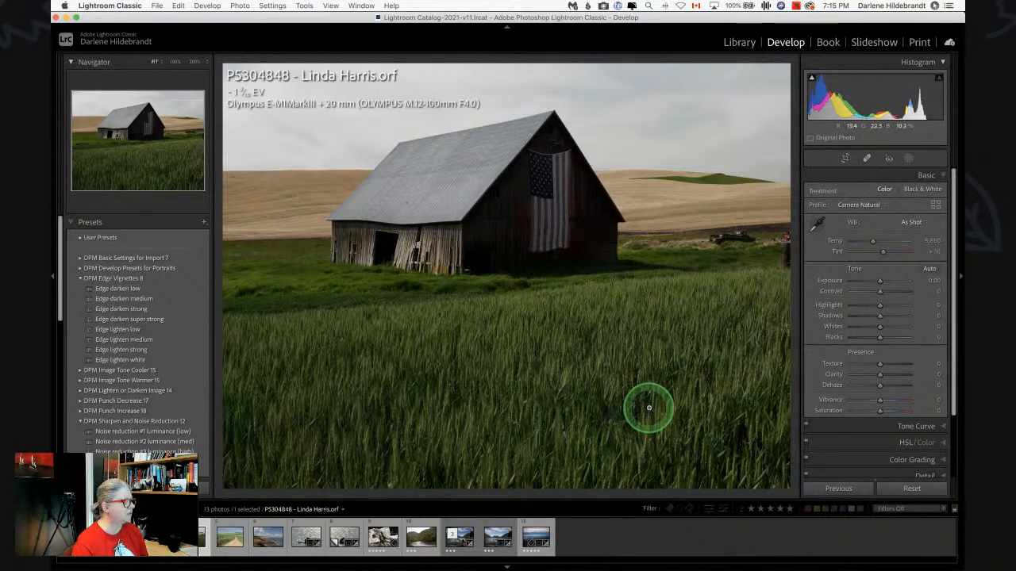
key("i")
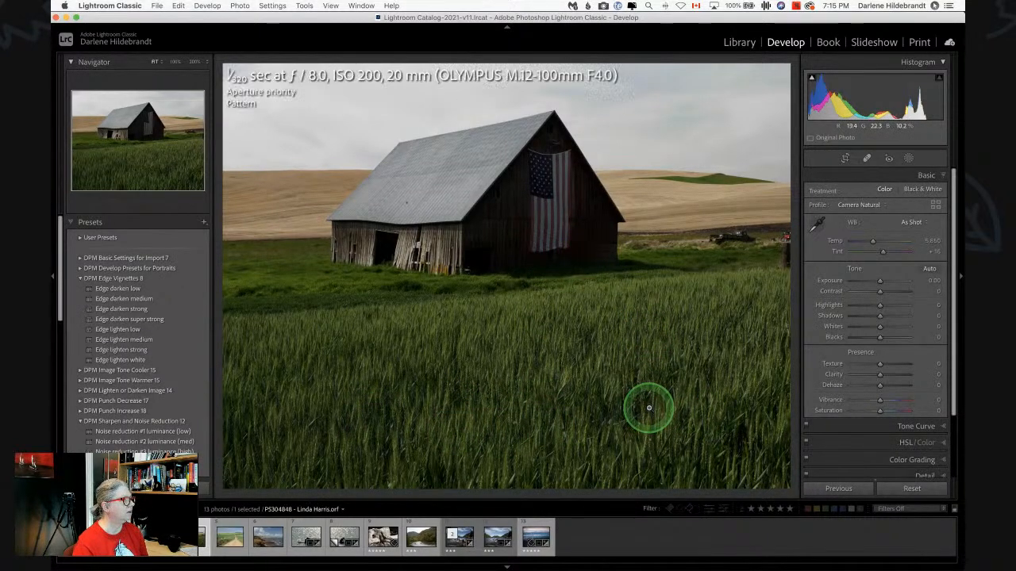
left_click(424, 375)
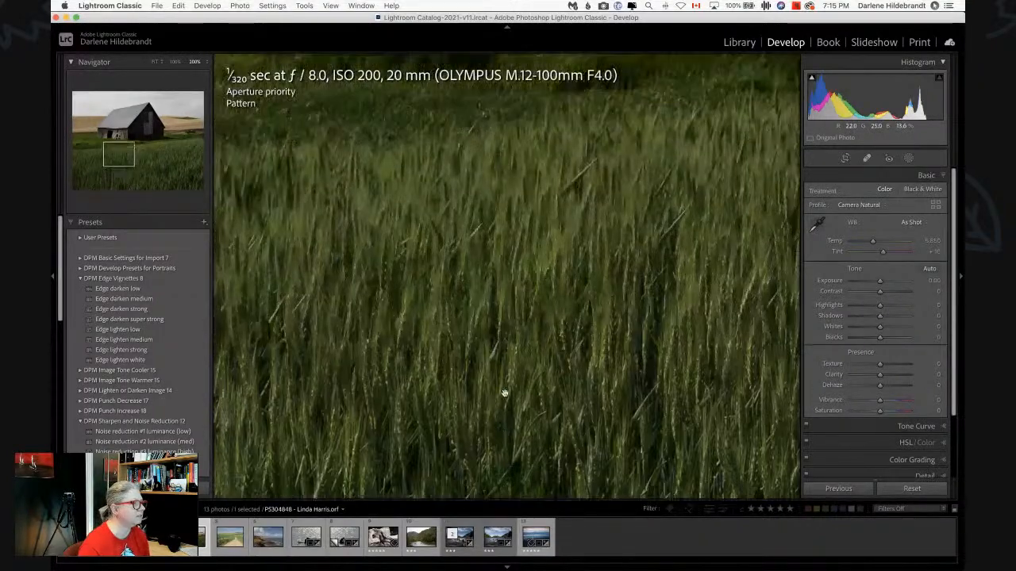
scroll(504, 393, "up", 10)
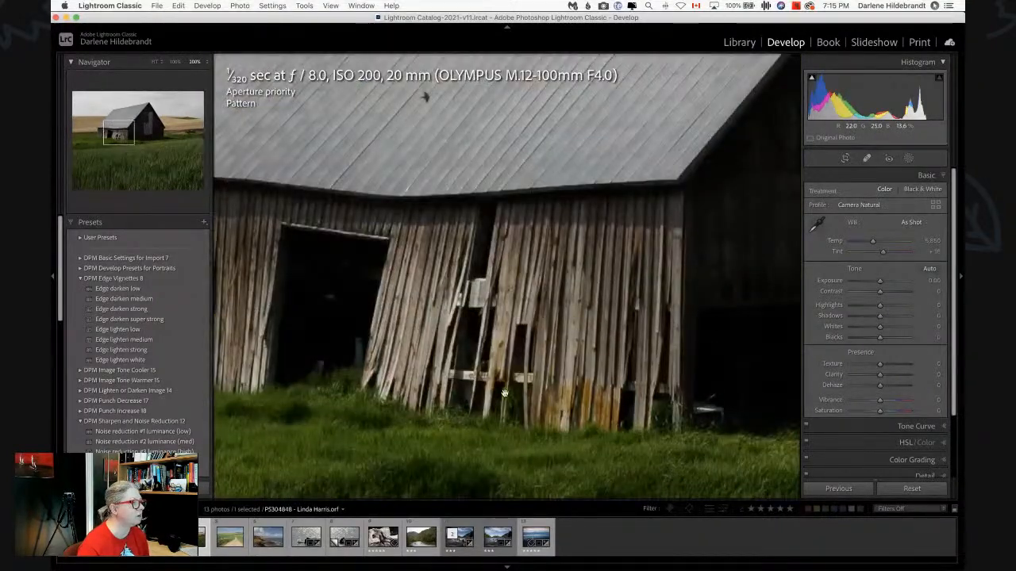
scroll(504, 393, "up", 10)
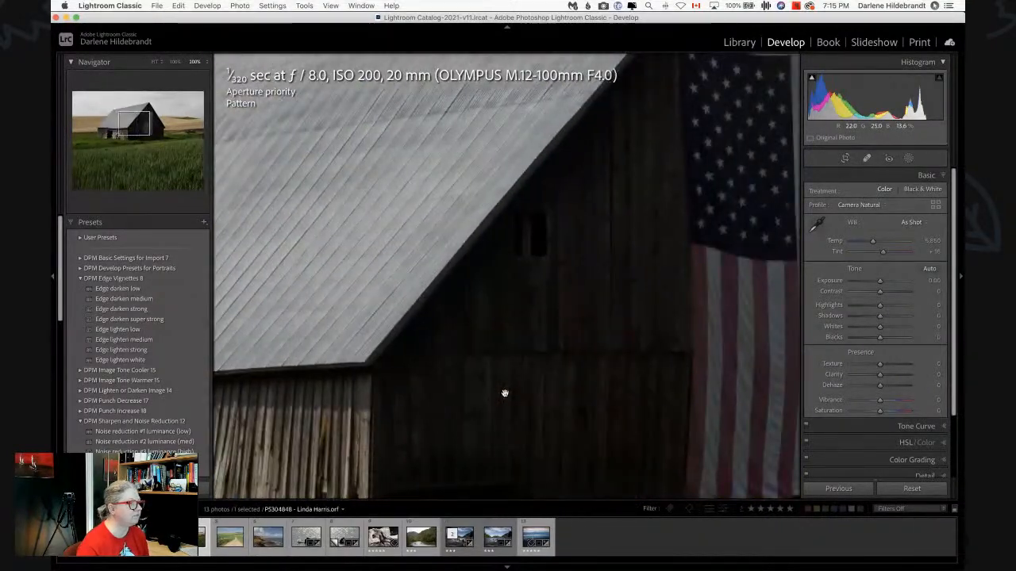
left_click(505, 393)
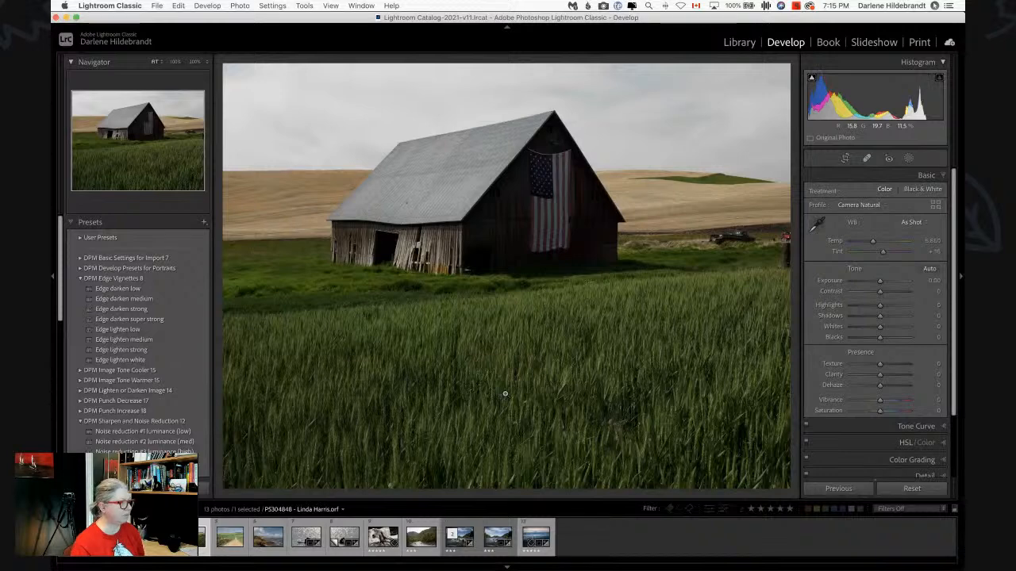
Send a copy of the barn photo with Lightroom adjustments to Luminar AI as an uncompressed 8-bit TIFF in Adobe RGB (1998)
right_click(498, 261)
mouse_move(572, 345)
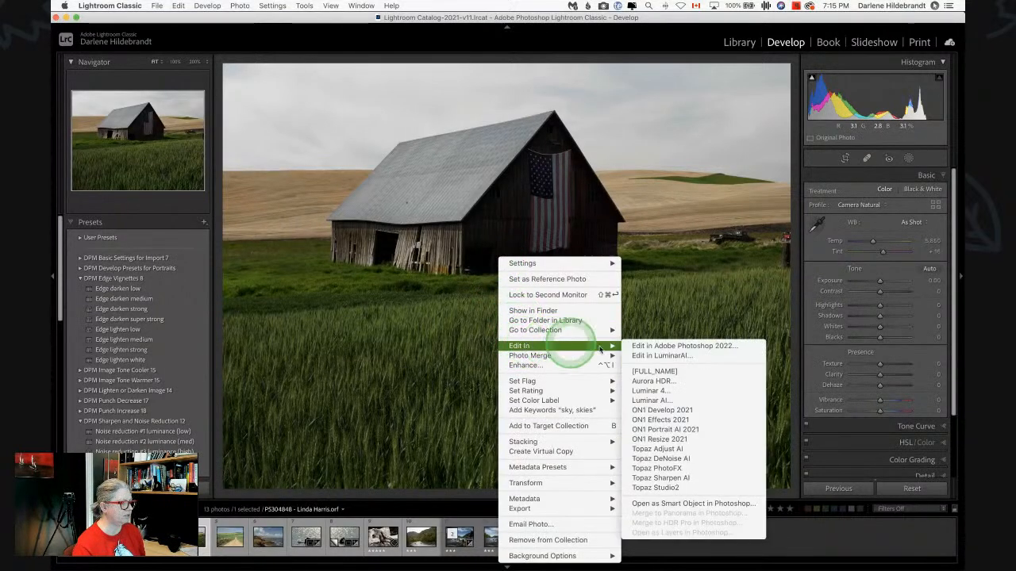
left_click(649, 401)
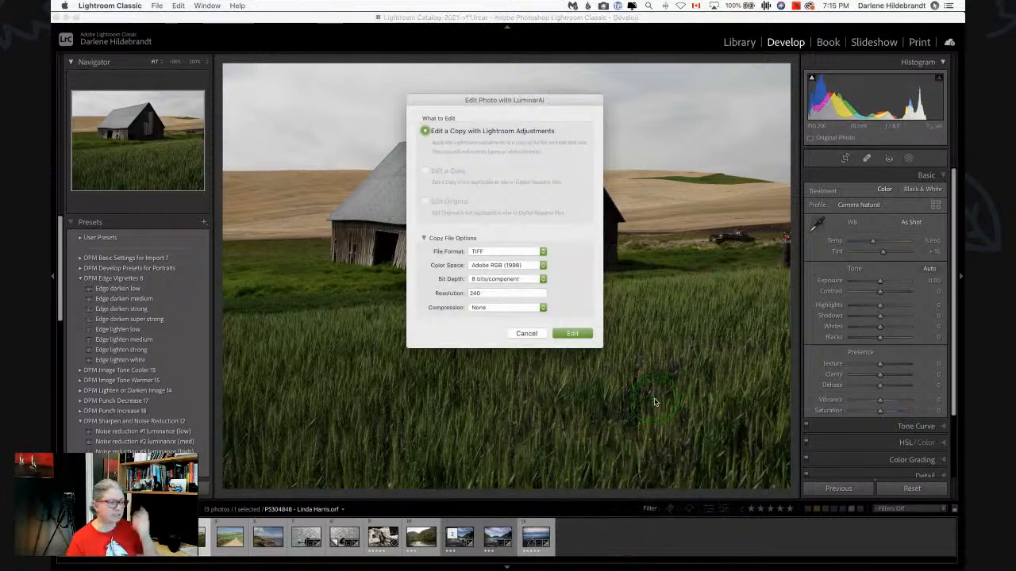
left_click(570, 333)
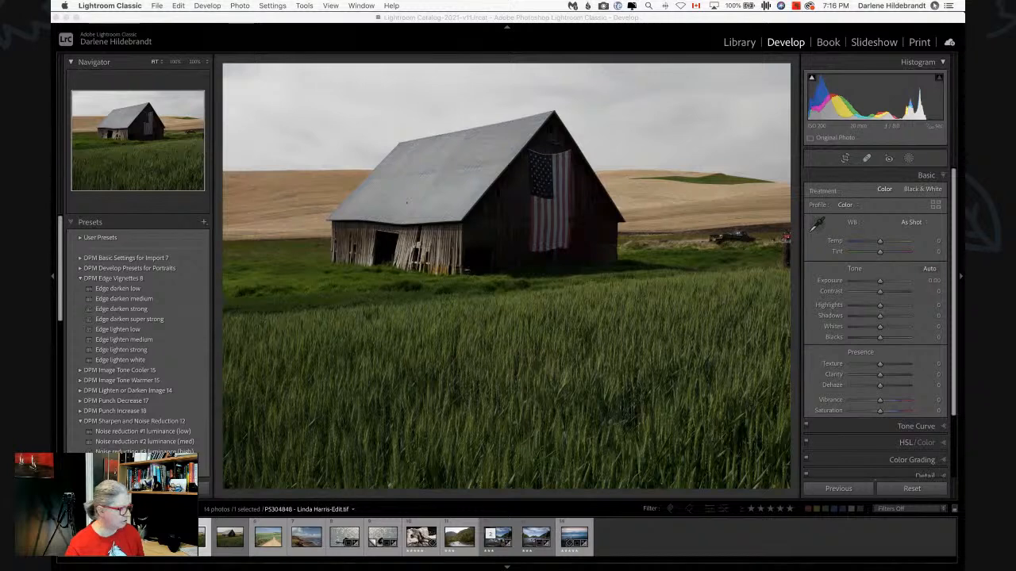
Switch to Luminar AI, where the copy of the barn photo is open
key("super+Tab")
key("super+Tab")
key("super+Tab")
key("super+Tab")
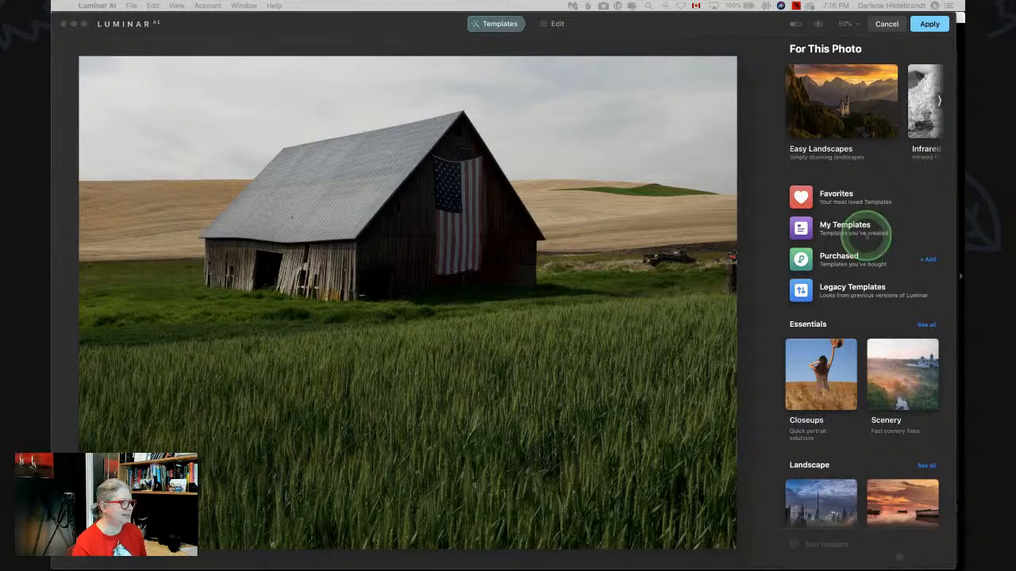
left_click(758, 196)
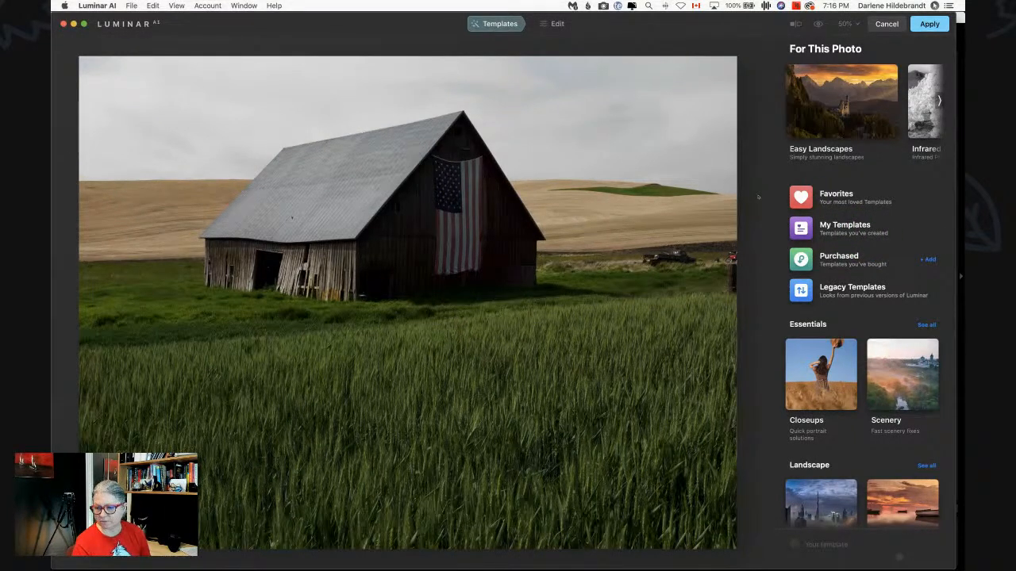
left_click(758, 197)
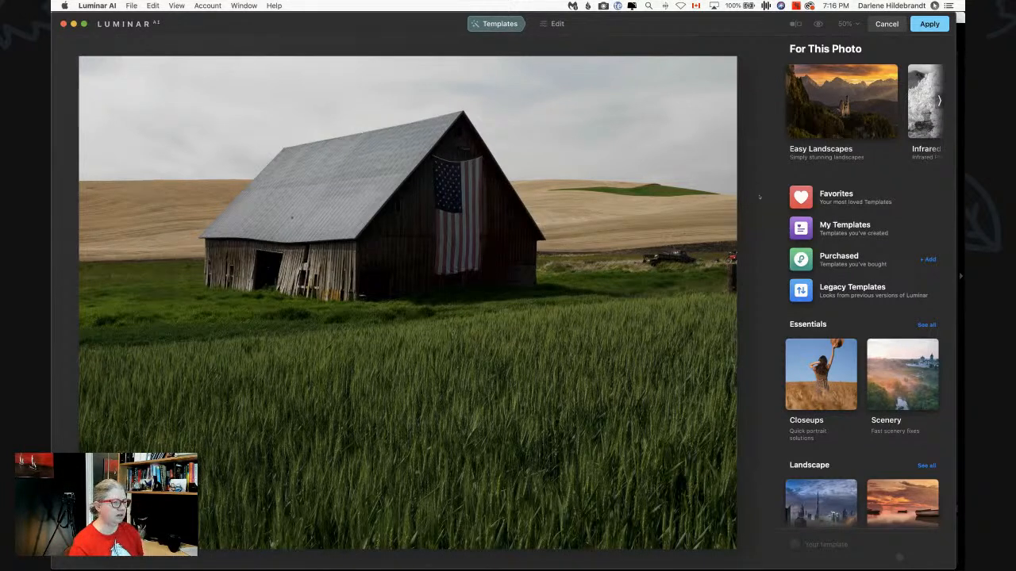
left_click(759, 197)
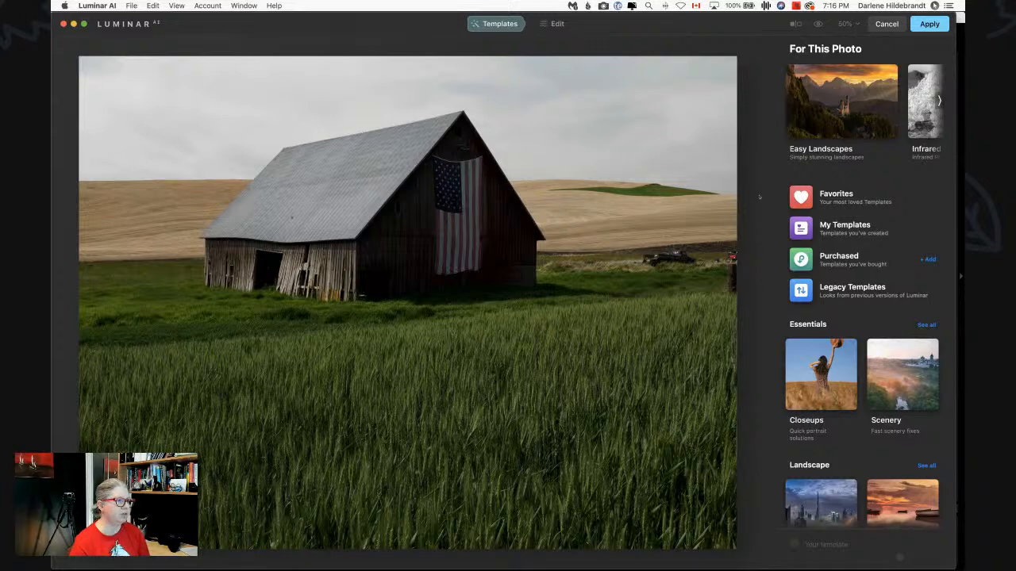
Browse the template collections suggested for this photo, and open the Easy Landscapes collection
left_click(806, 123)
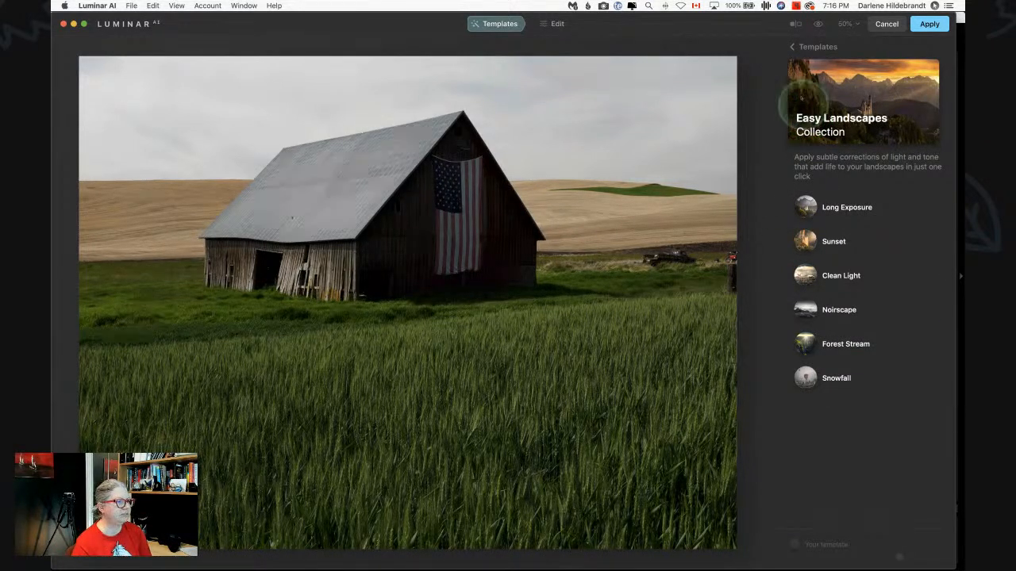
left_click(803, 45)
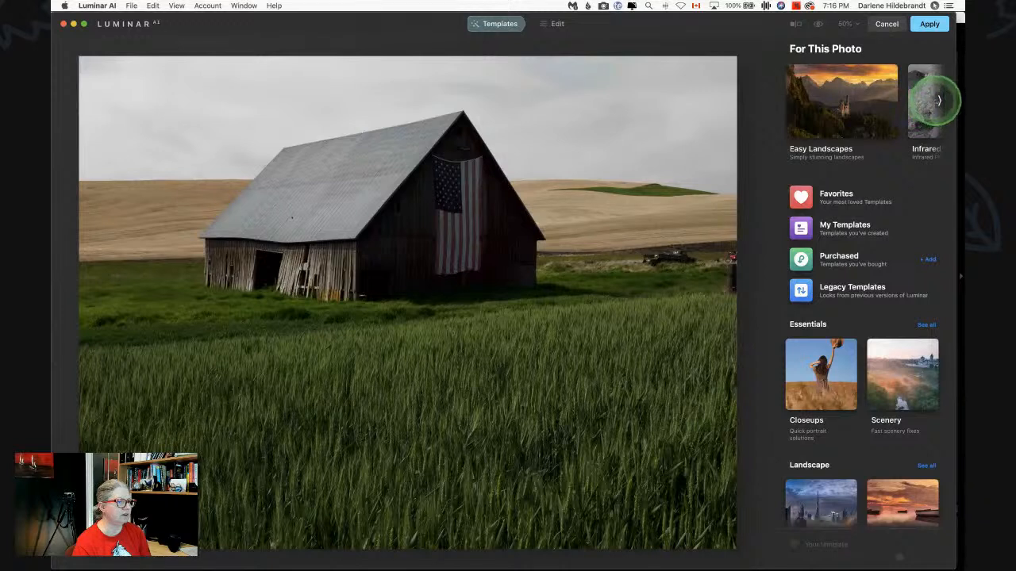
left_click(939, 101)
left_click(939, 101)
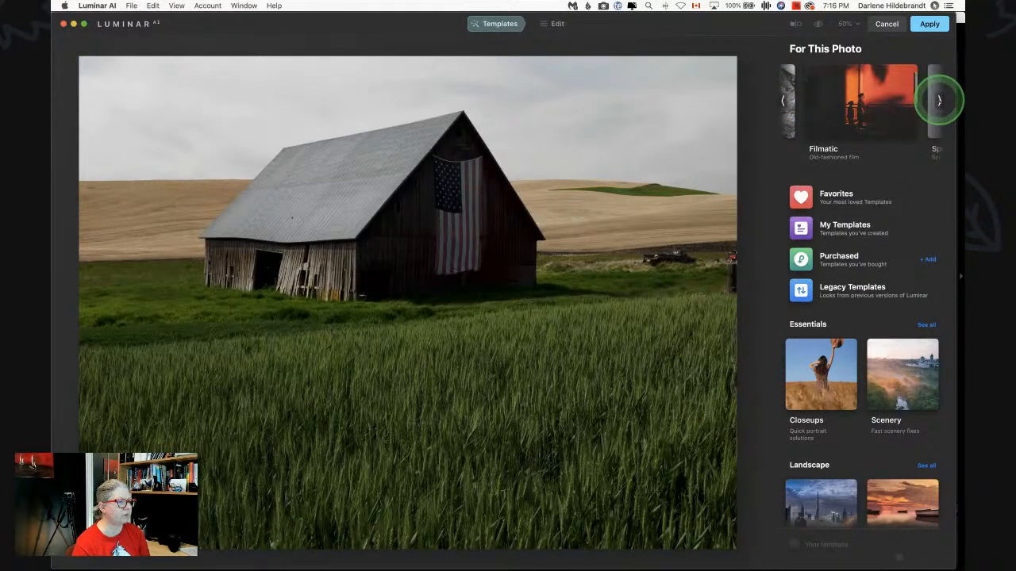
left_click(938, 101)
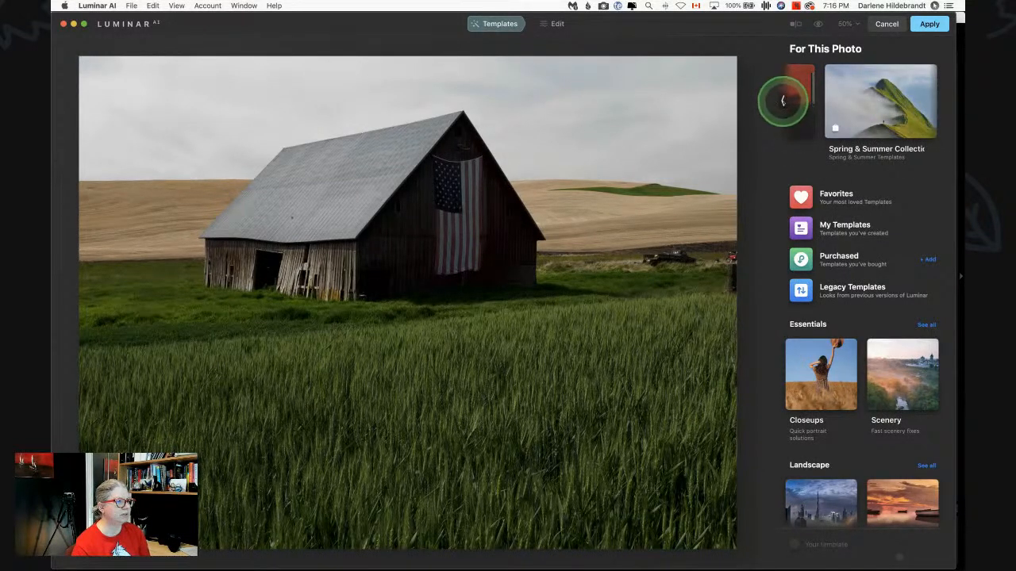
left_click(783, 100)
left_click(783, 100)
left_click(783, 100)
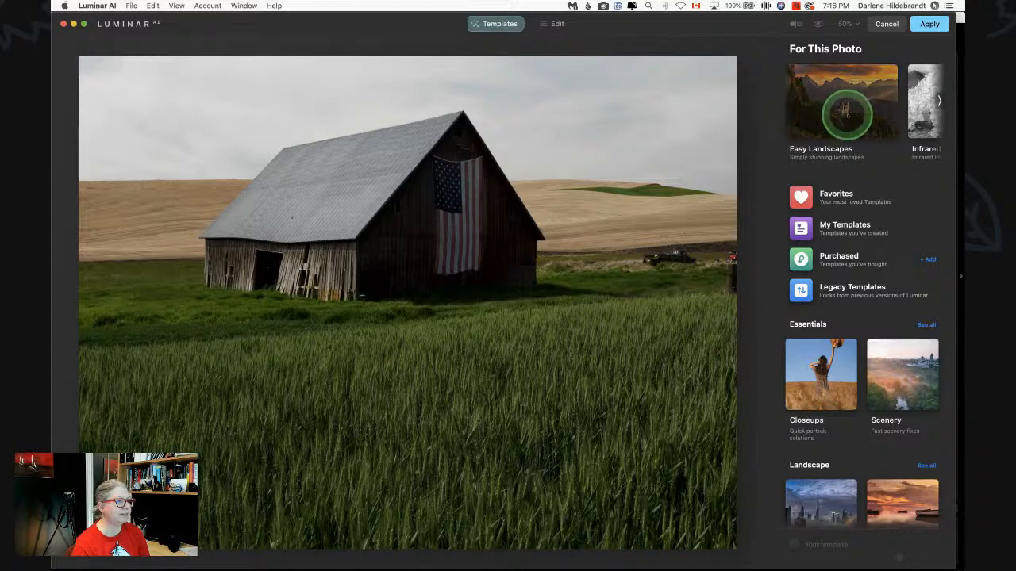
left_click(846, 113)
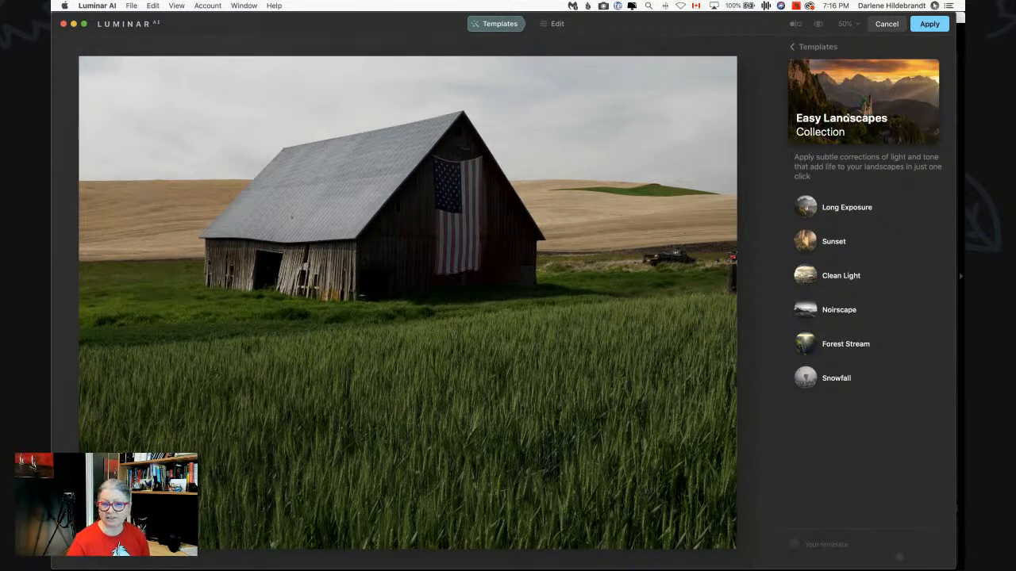
Preview the Easy Landscapes templates on the barn photo from Long Exposure through Snowfall, trying a lower strength for Long Exposure
left_click(839, 208)
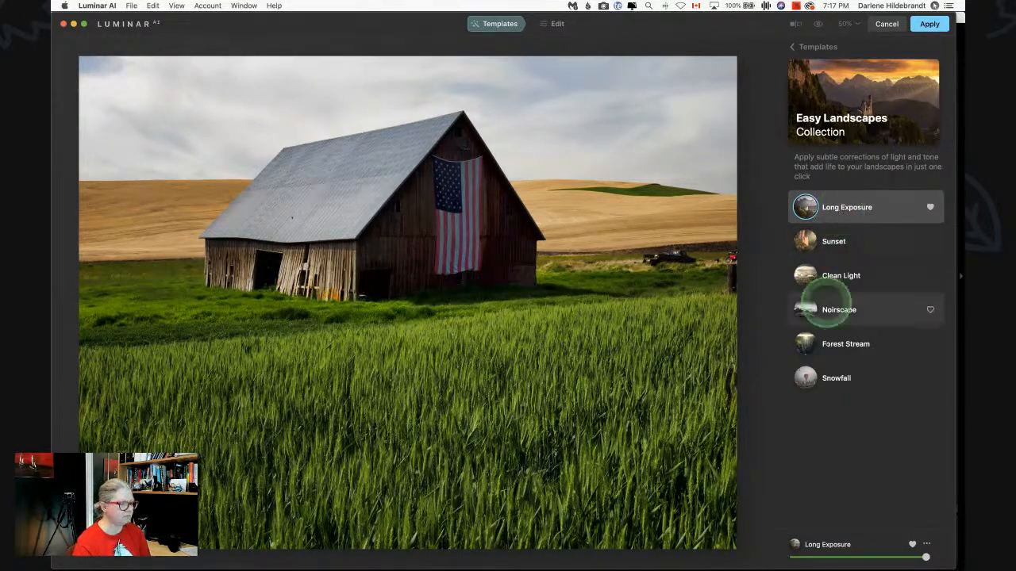
left_click_drag(925, 557, 884, 557)
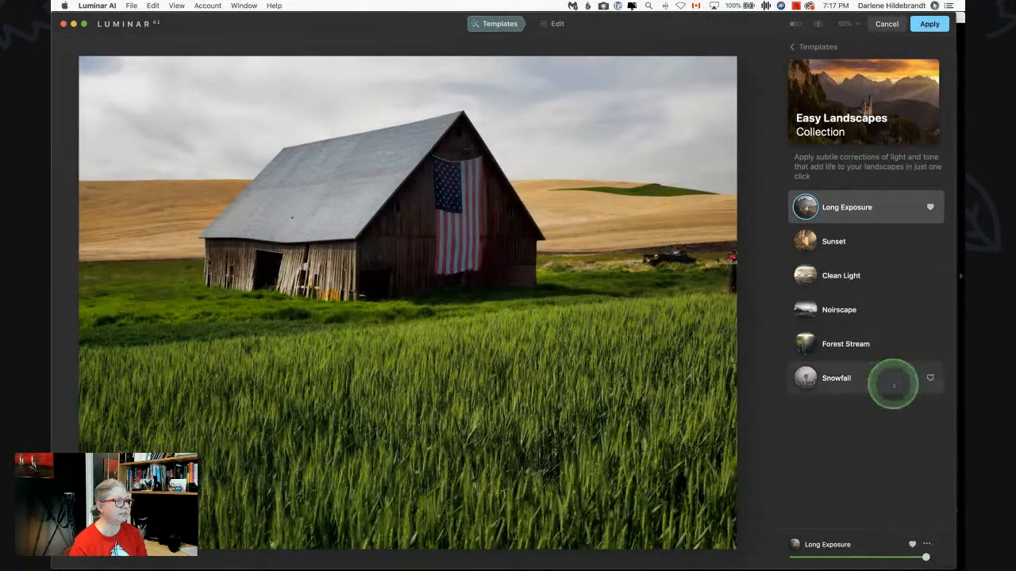
left_click(841, 242)
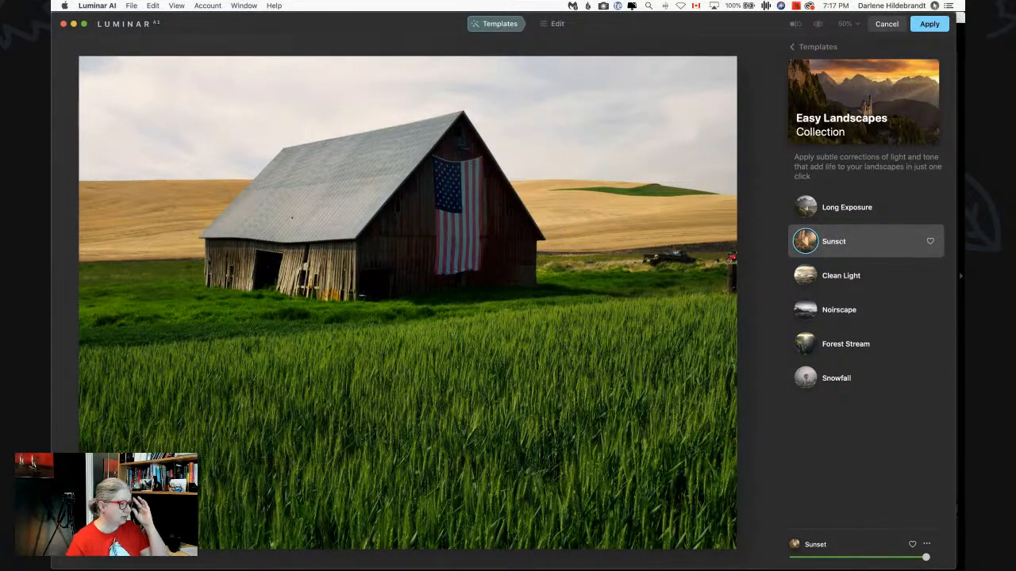
left_click(839, 274)
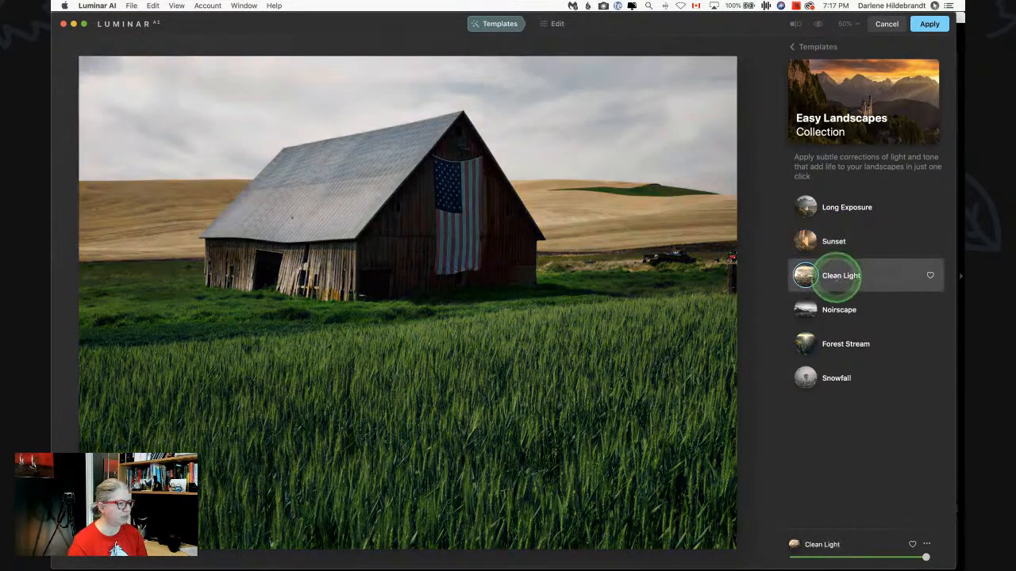
left_click(839, 309)
left_click(841, 344)
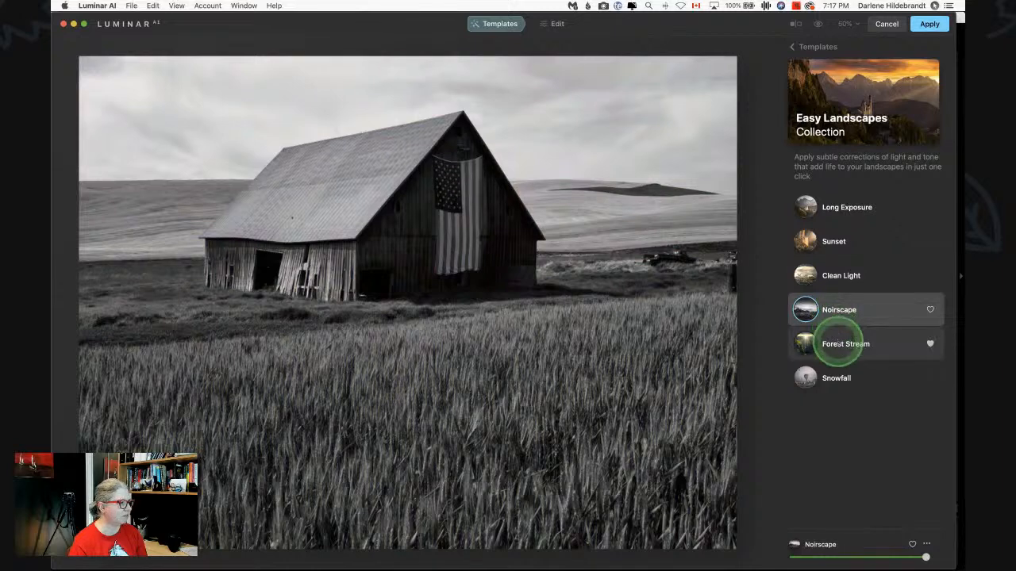
left_click(835, 377)
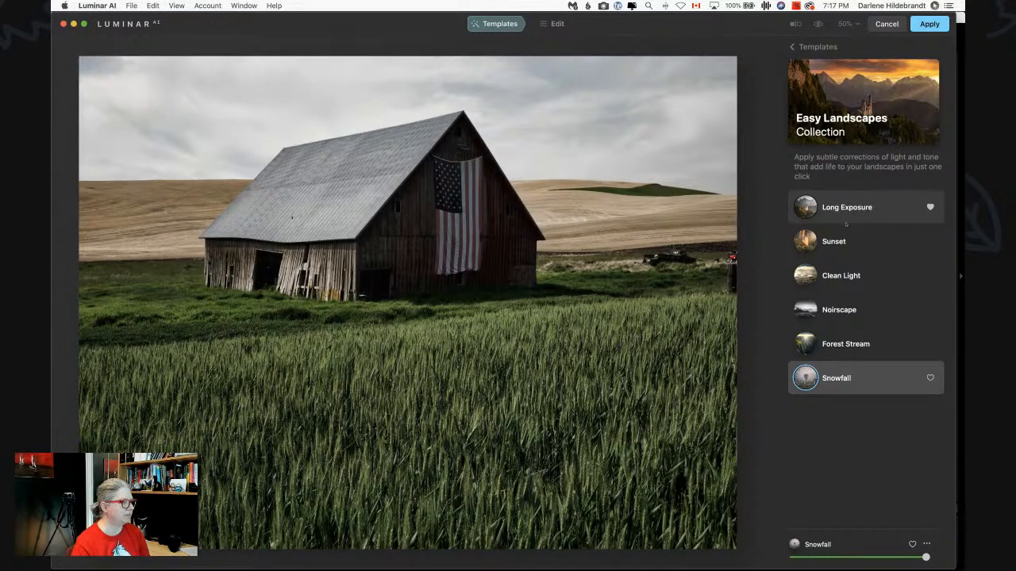
Compare the barn photo before and after the Snowfall template
left_click(845, 223)
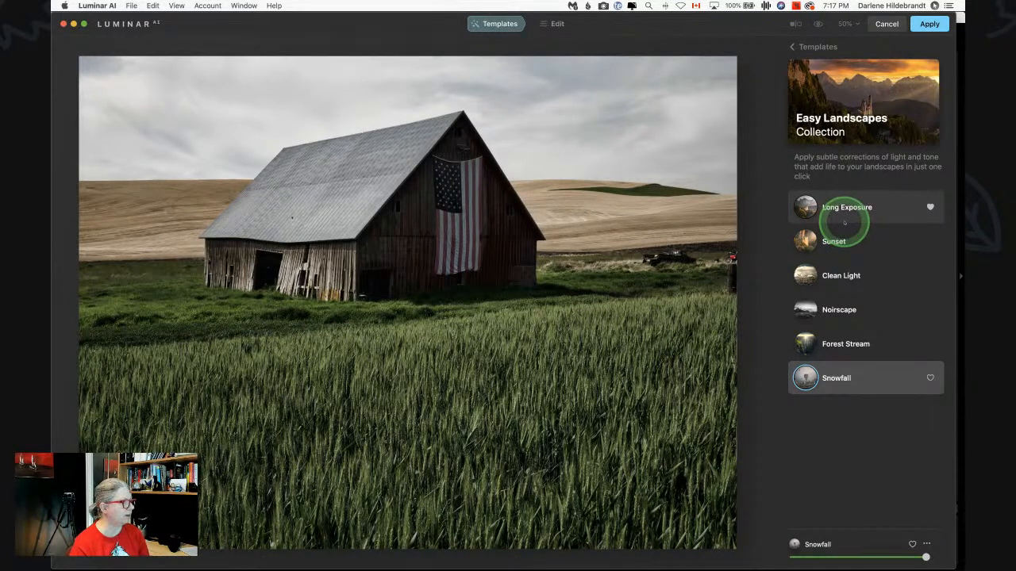
key("backslash")
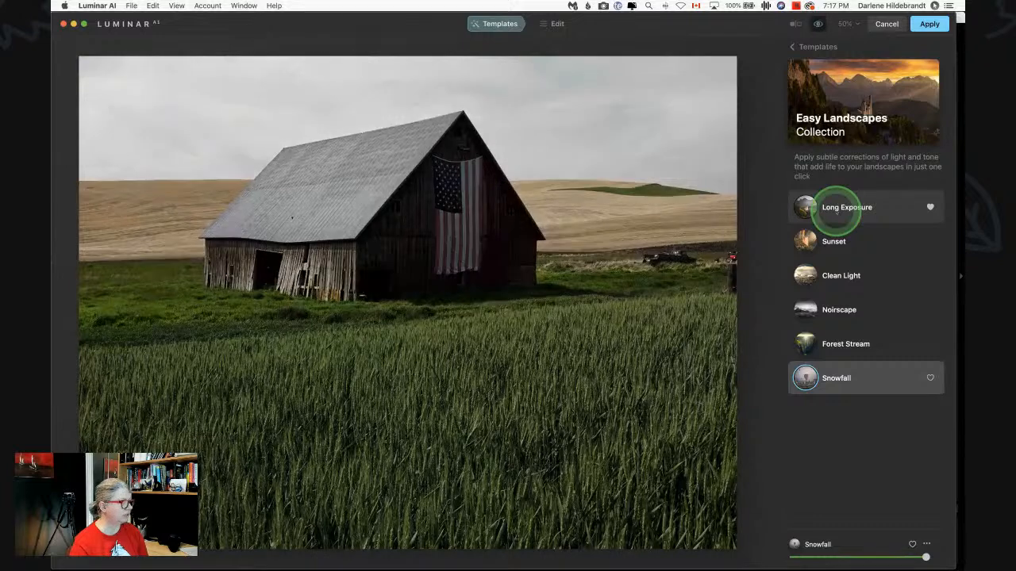
key("backslash")
key("backslash")
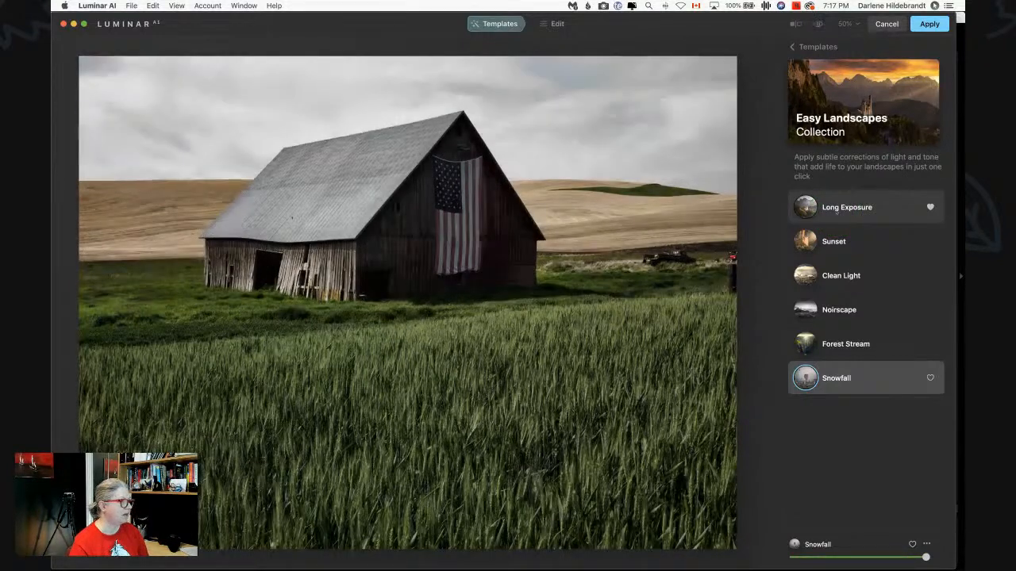
Check Long Exposure once more against Snowfall, and apply the Snowfall template at full strength
left_click(836, 210)
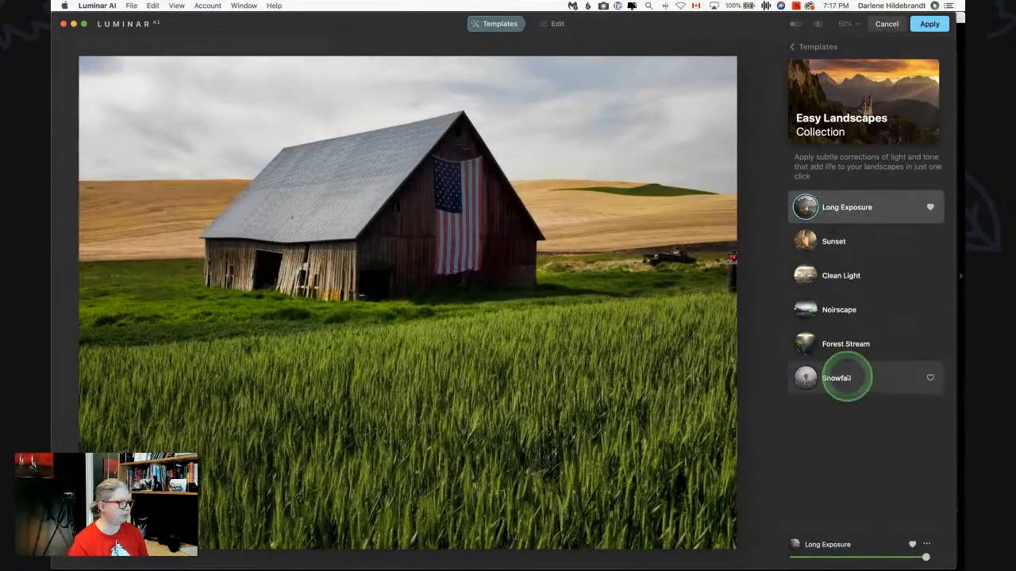
left_click(846, 379)
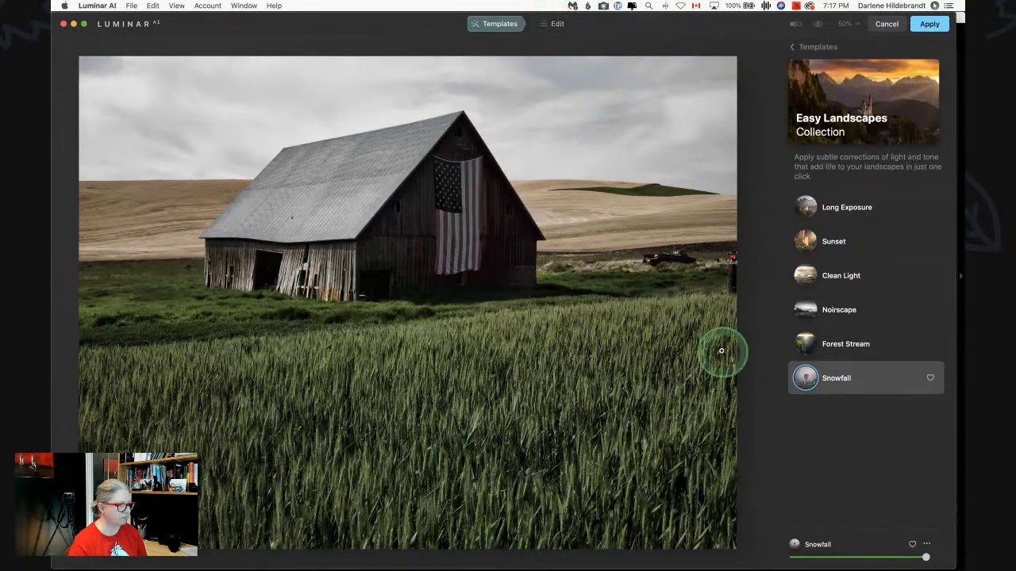
mouse_move(923, 558)
left_mouse_down()
mouse_move(802, 556)
mouse_move(933, 559)
left_mouse_up()
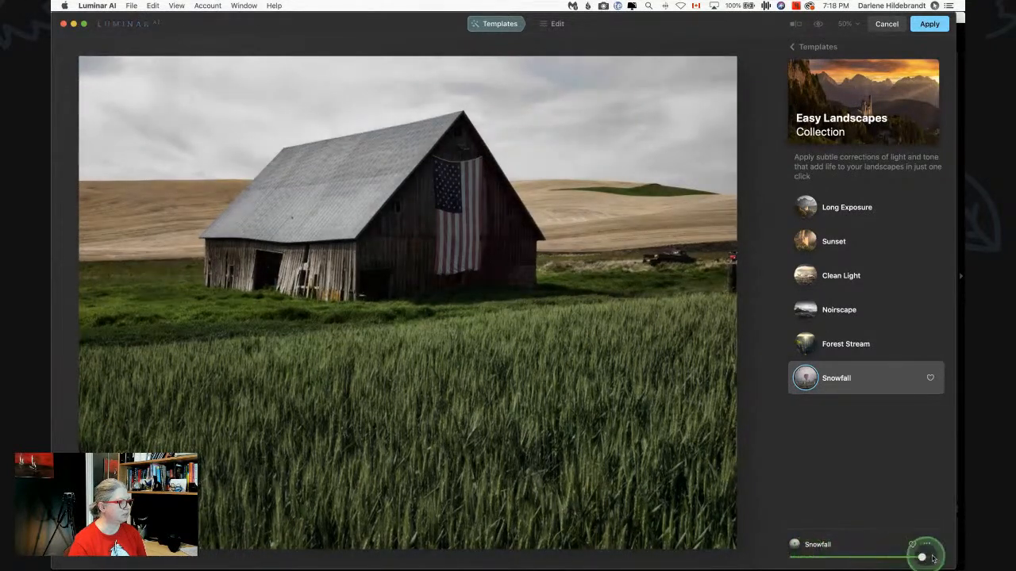
Open the editing tools and examine which ones are marked as used by the Snowfall template
left_click(560, 23)
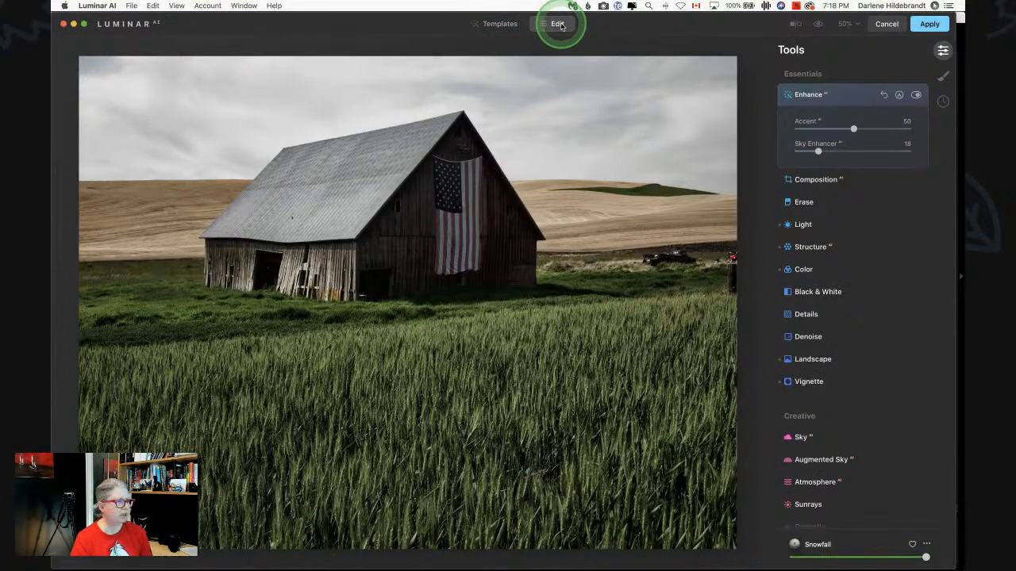
left_click(846, 95)
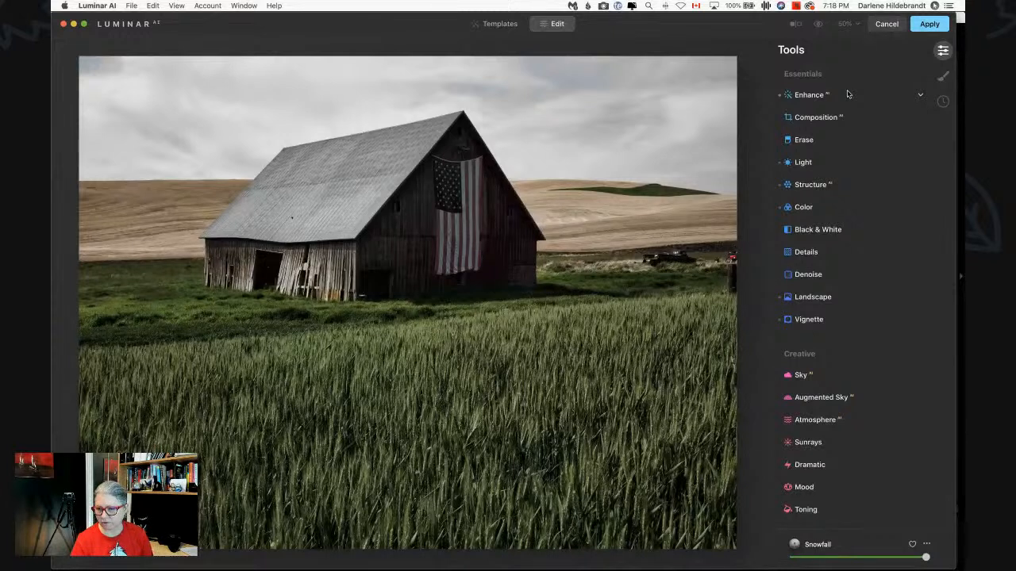
left_click(781, 96)
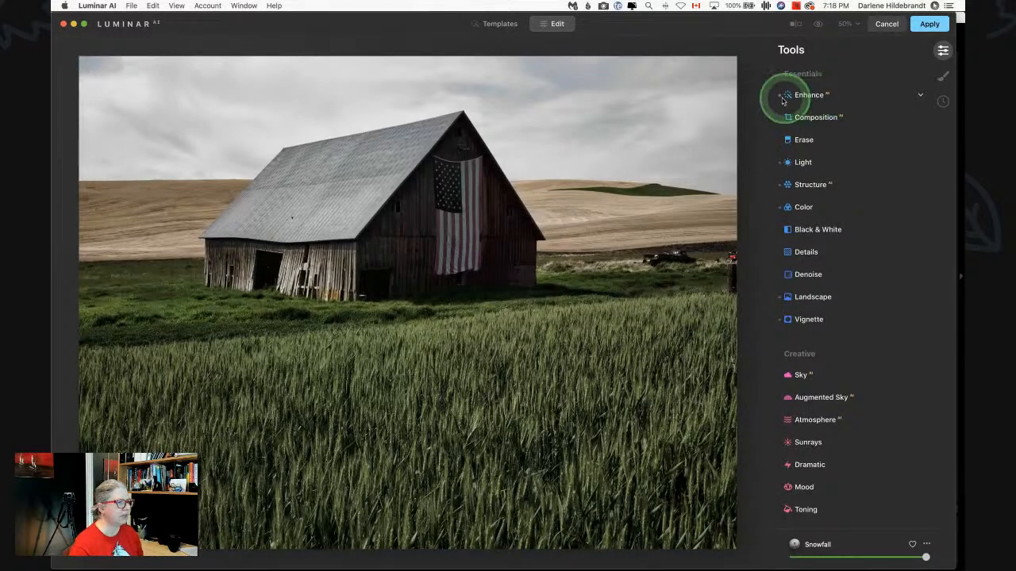
left_click(780, 164)
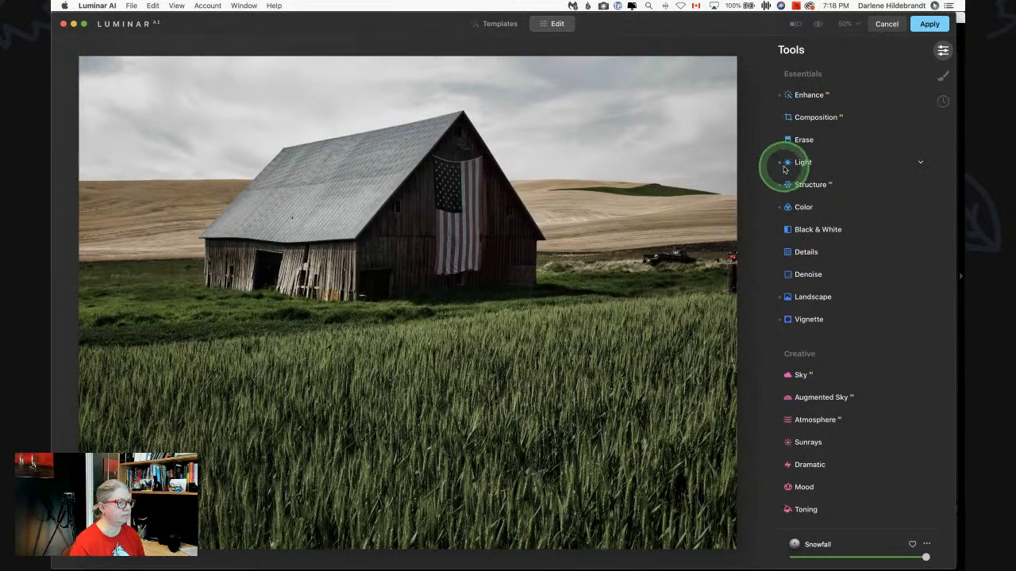
left_click(779, 187)
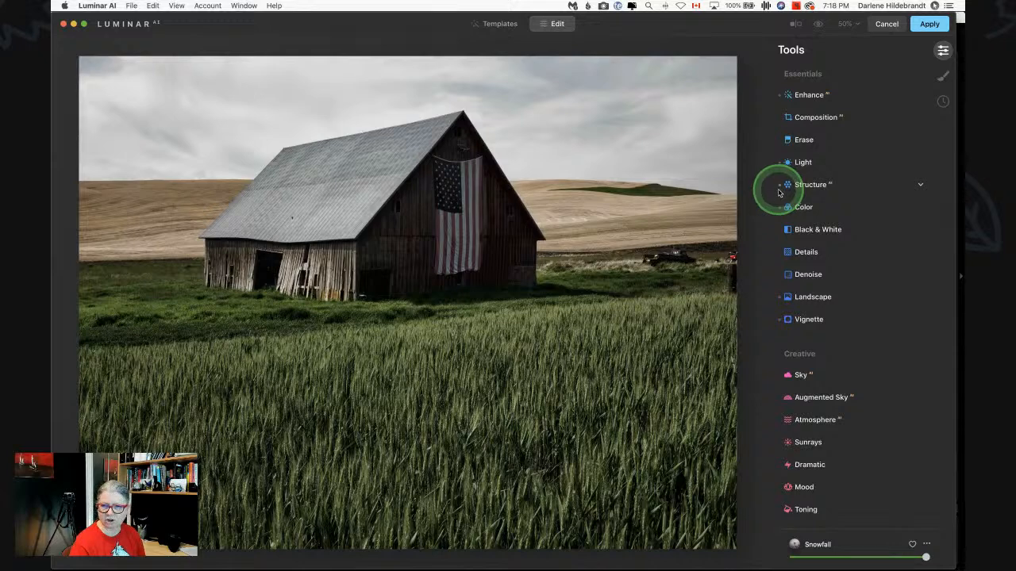
left_click(779, 213)
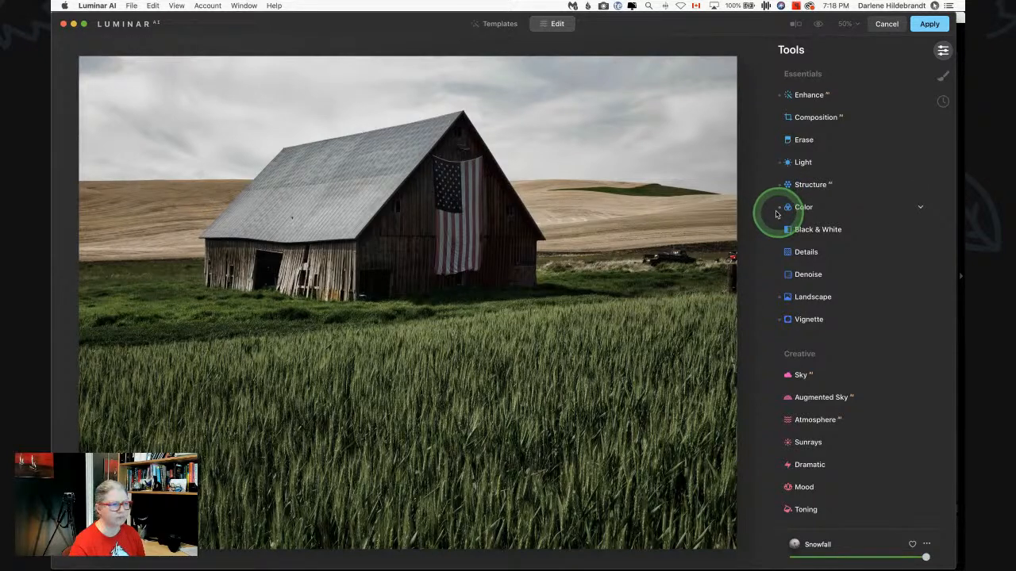
left_click(813, 267)
scroll(813, 268, "down", 1)
scroll(813, 268, "down", 5)
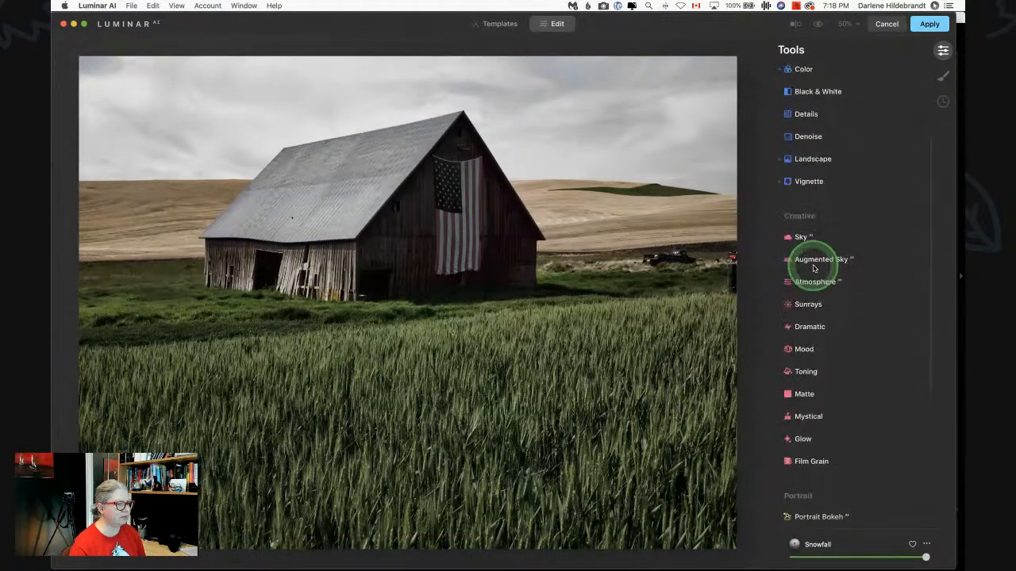
scroll(812, 329, "up", 6)
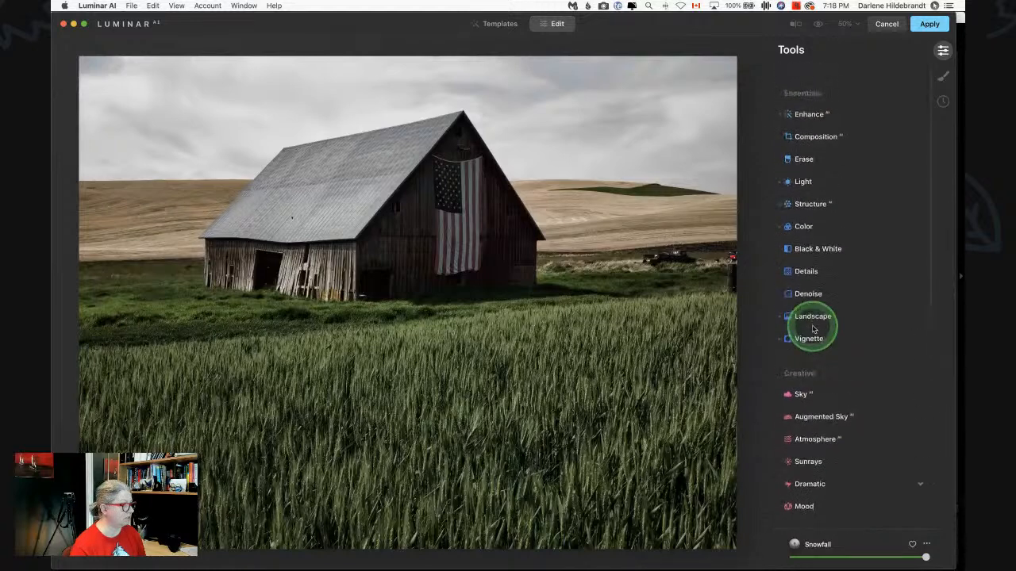
Expand the Enhance tool and switch it off and back on to judge its effect on the photo
left_click(809, 96)
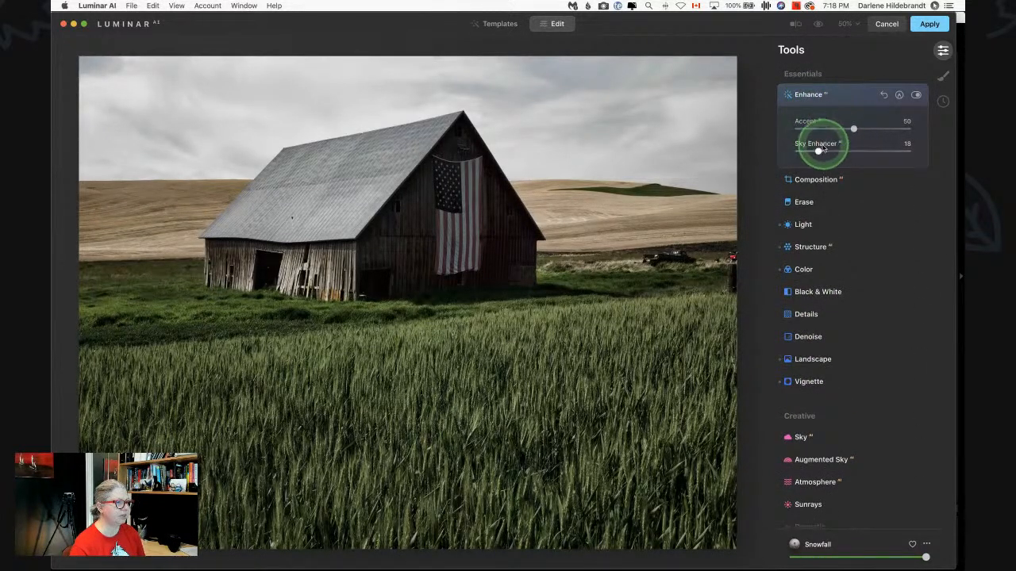
left_click(916, 96)
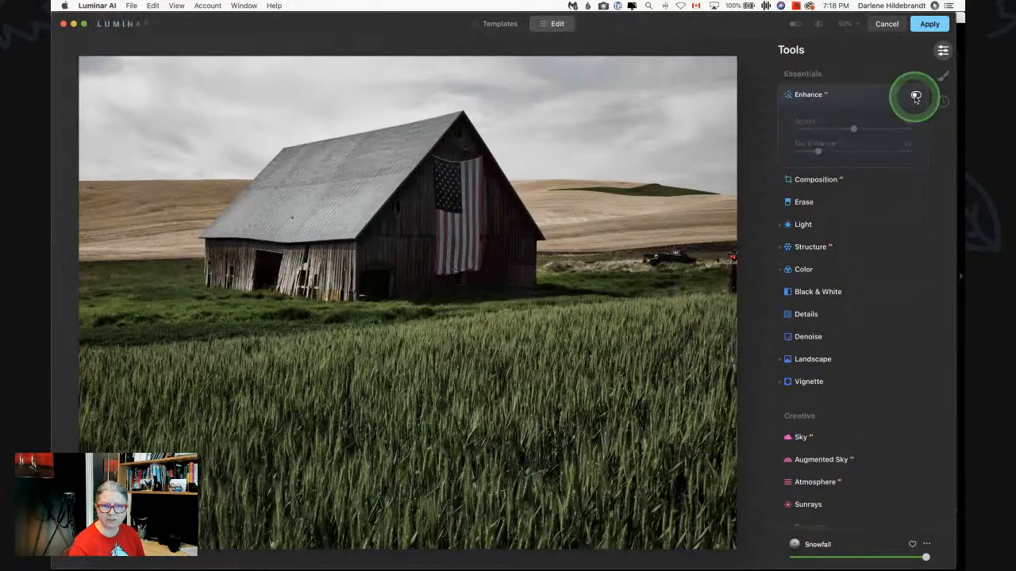
left_click(916, 96)
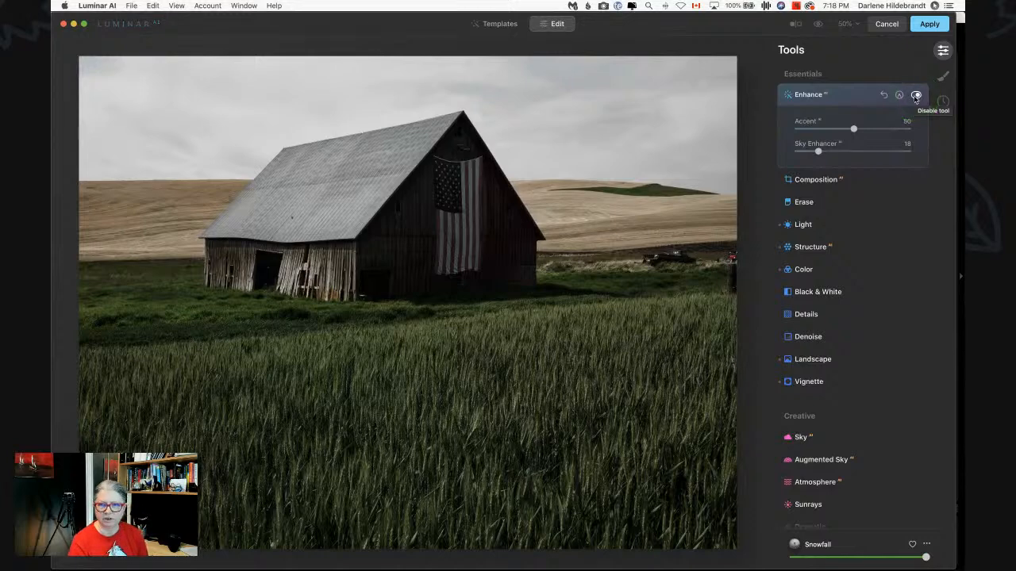
Set the Enhance tool's Sky Enhancer to 81 to bring out the clouds above the barn
left_click(790, 168)
left_click_drag(817, 151, 888, 151)
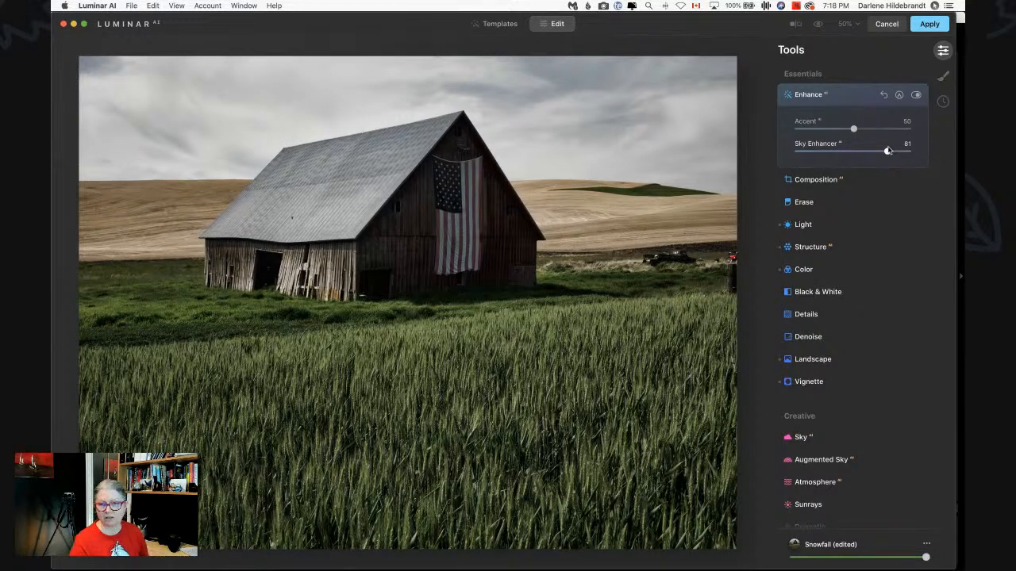
left_click(888, 151)
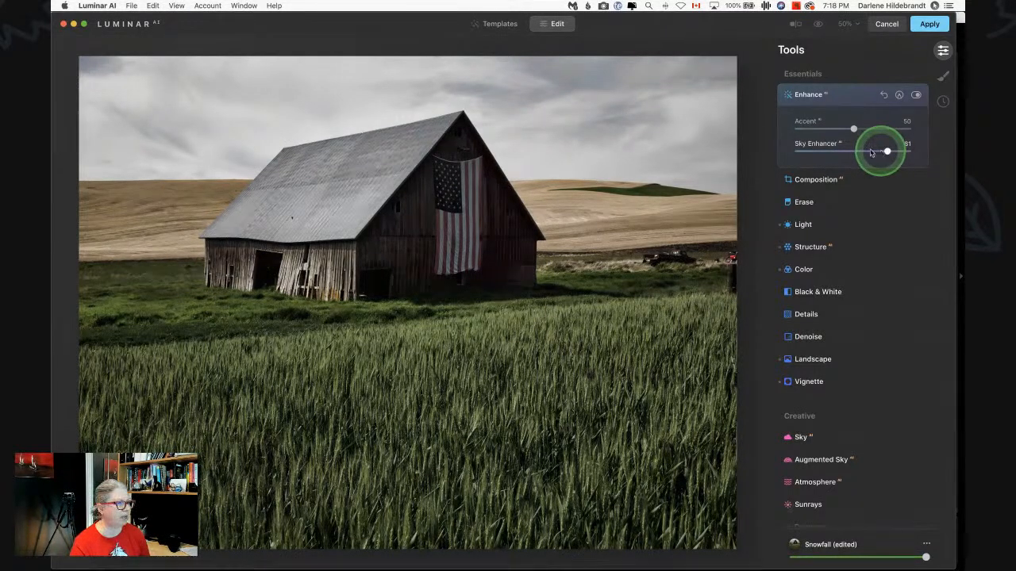
Set the Enhance tool's Accent to 67 and collapse the tool
left_click(854, 130)
left_click_drag(852, 133, 905, 129)
left_click_drag(889, 128, 864, 128)
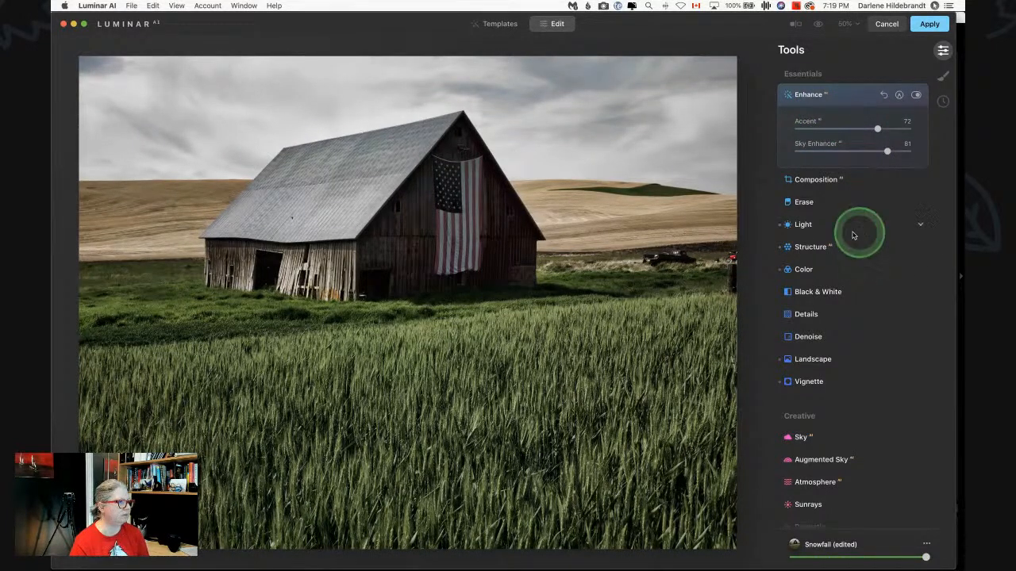
left_click_drag(877, 128, 871, 130)
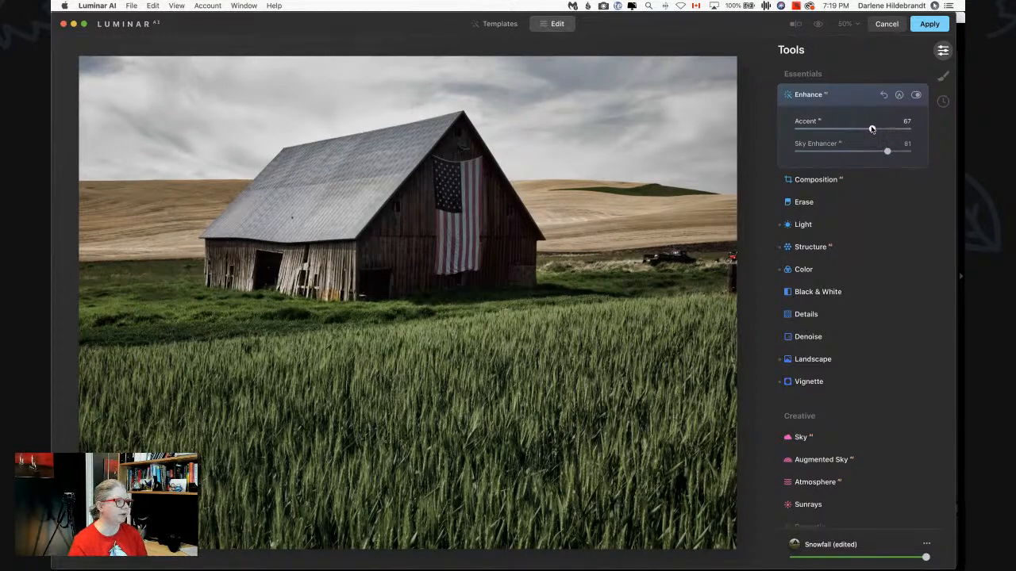
left_click(846, 99)
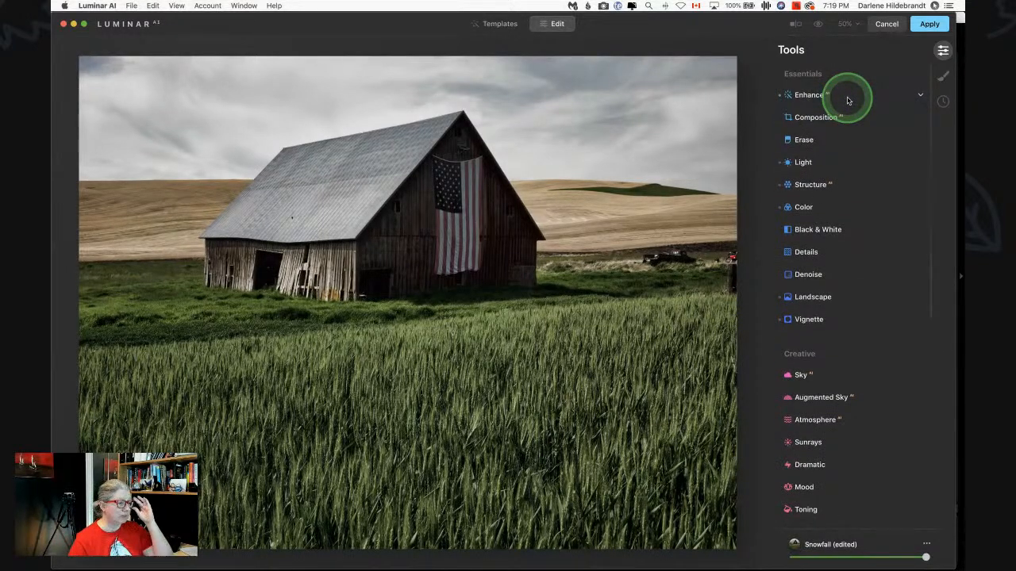
Expand the Structure tool and switch it off and back on to judge its effect on the barn photo
left_click(810, 184)
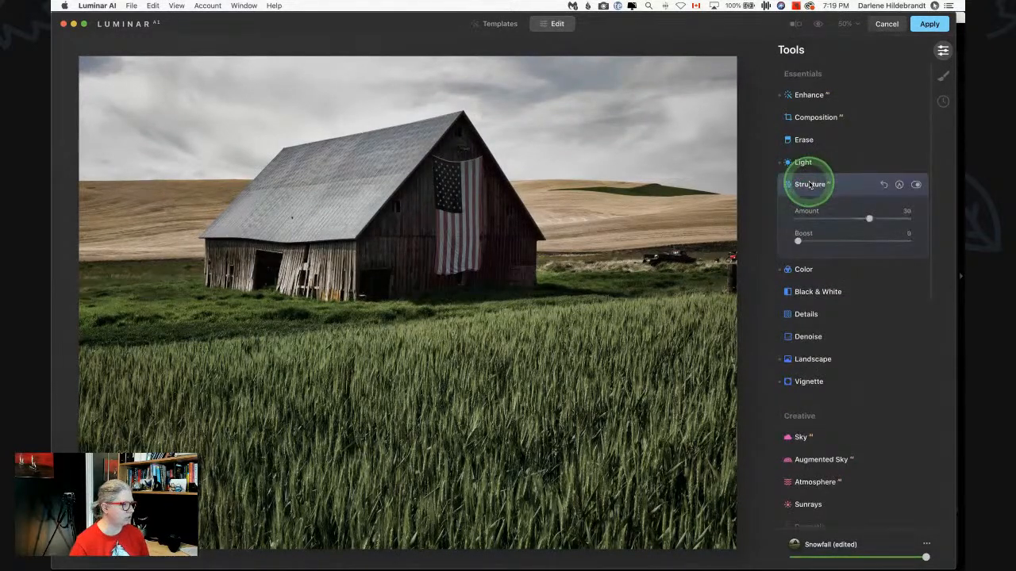
left_click(916, 185)
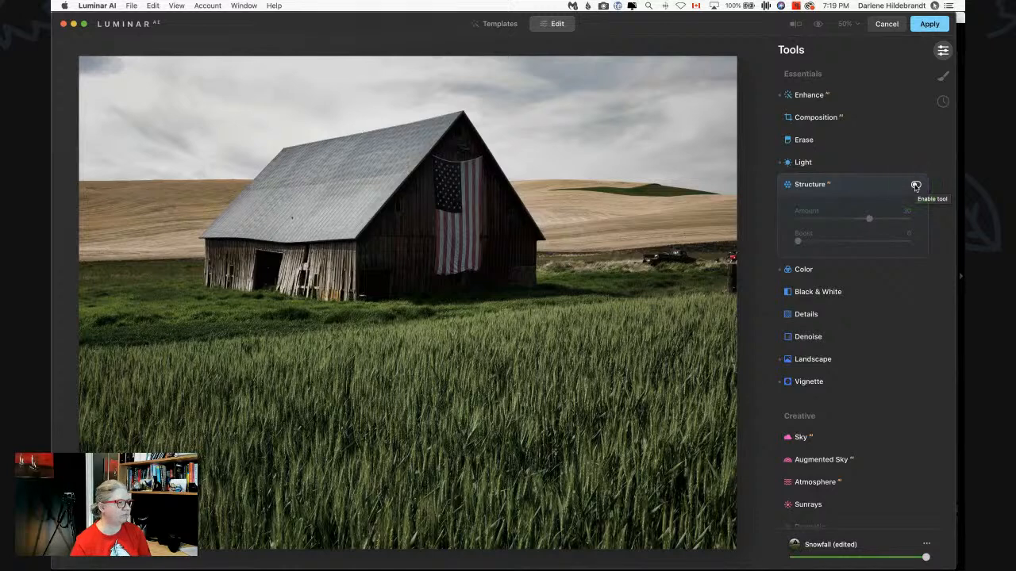
left_click(916, 185)
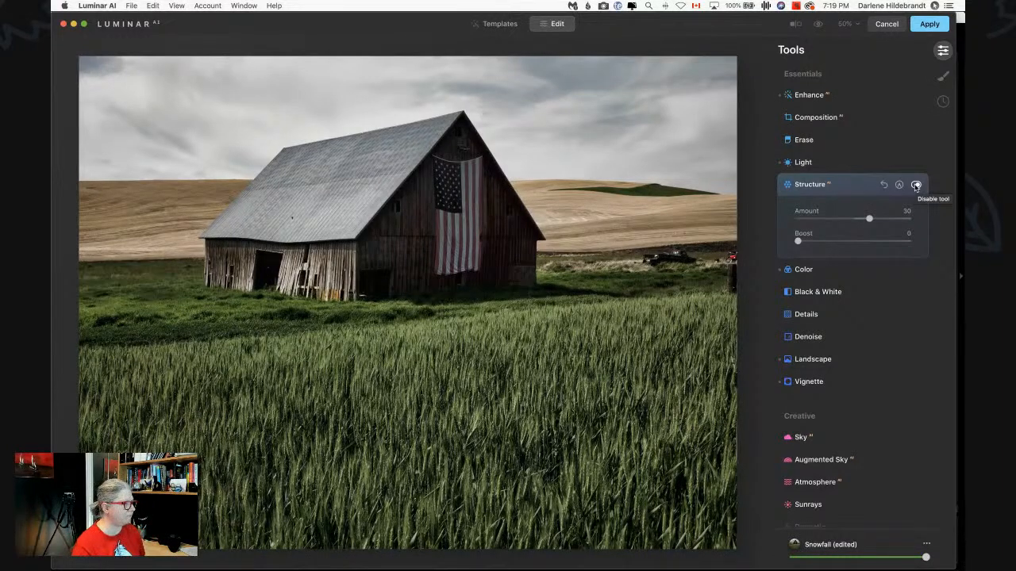
Add a gradient mask to Structure over the wheat field, with its upper edge extended to the base of the barn
left_click(899, 184)
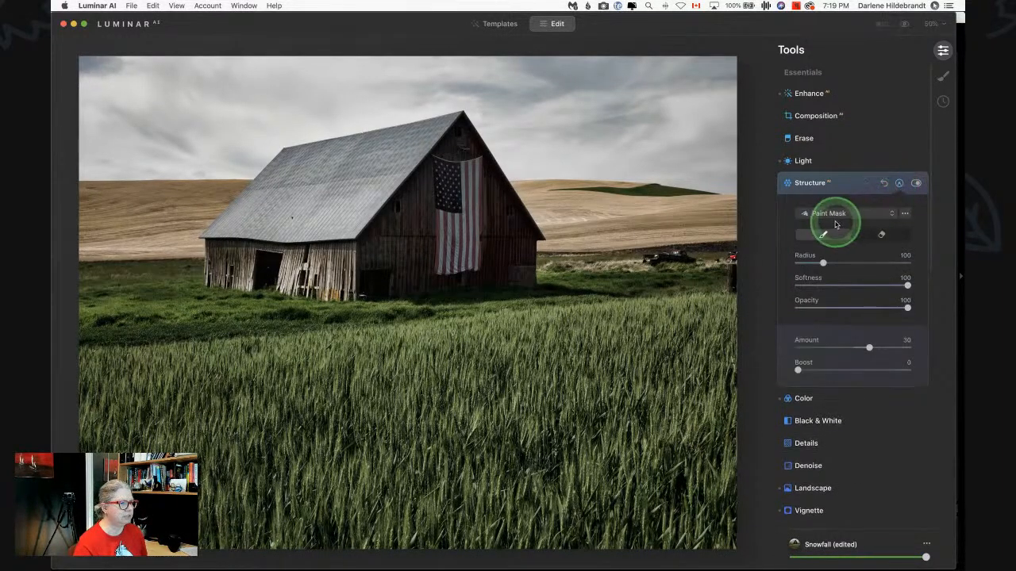
left_click(835, 226)
left_click(837, 235)
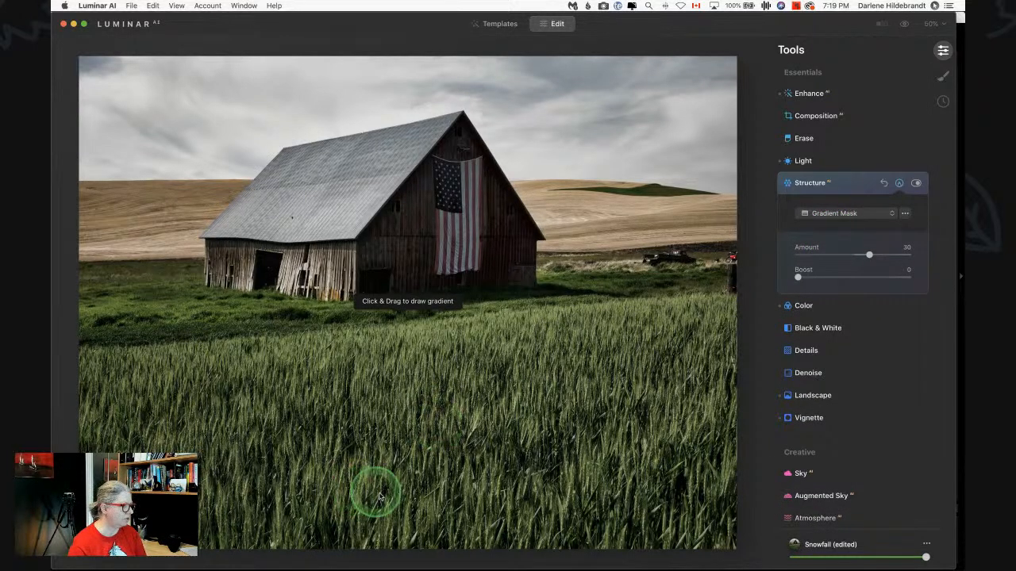
left_click_drag(393, 500, 392, 402)
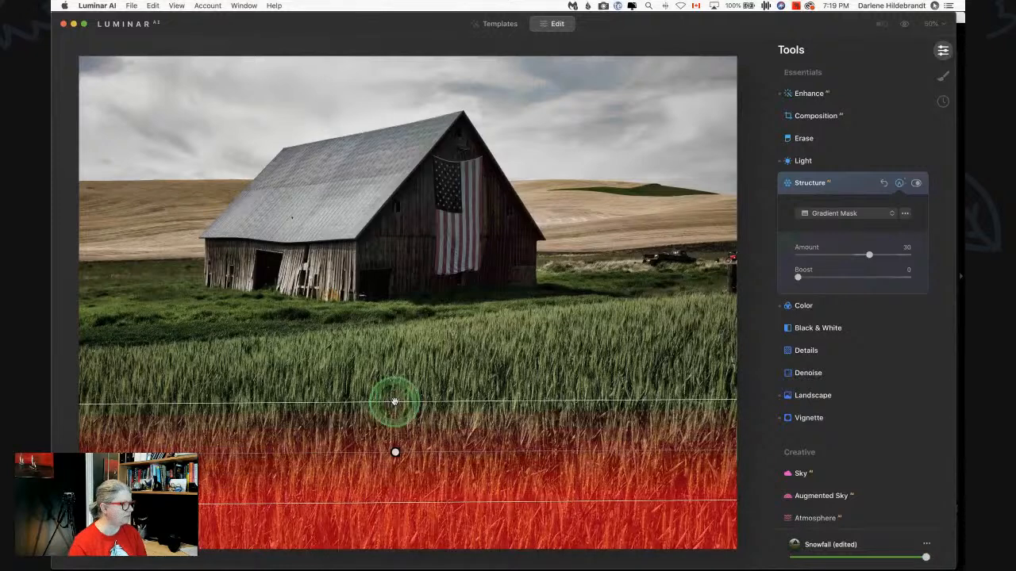
left_click_drag(399, 403, 398, 291)
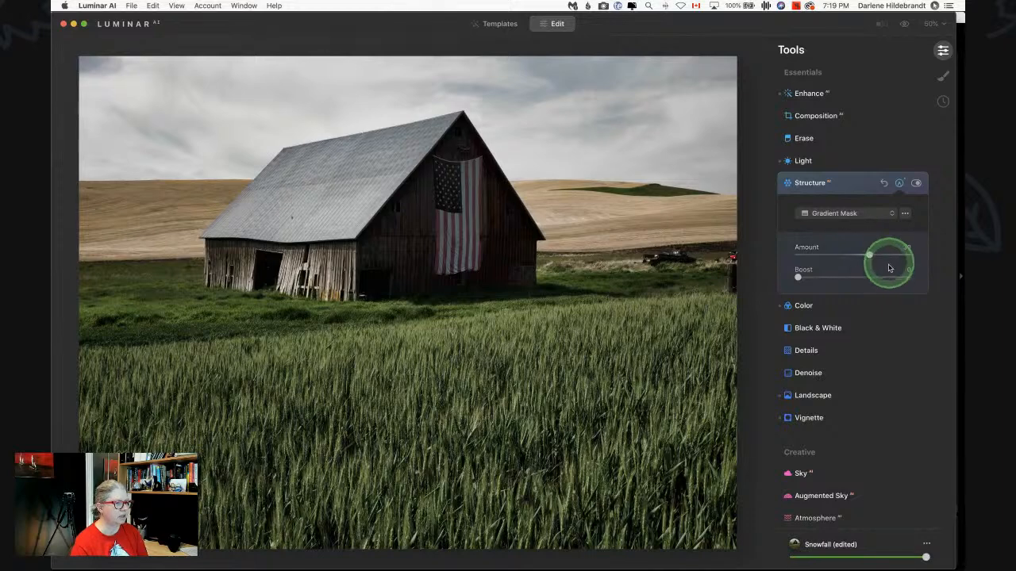
Set Structure's Amount to 83 and Boost to 90, and check the mask overlay on the photo
left_click(898, 277)
left_click(900, 254)
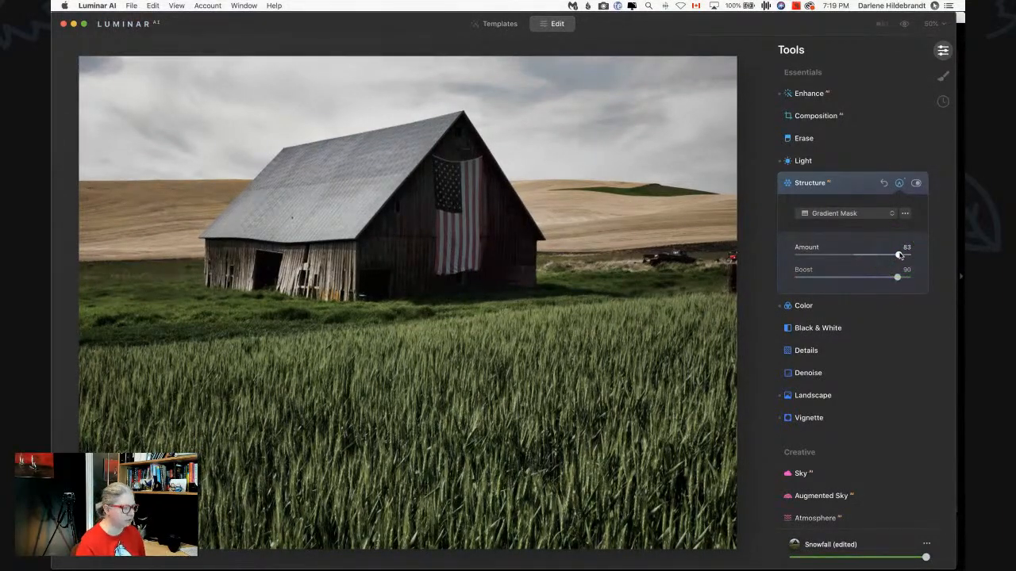
mouse_move(501, 357)
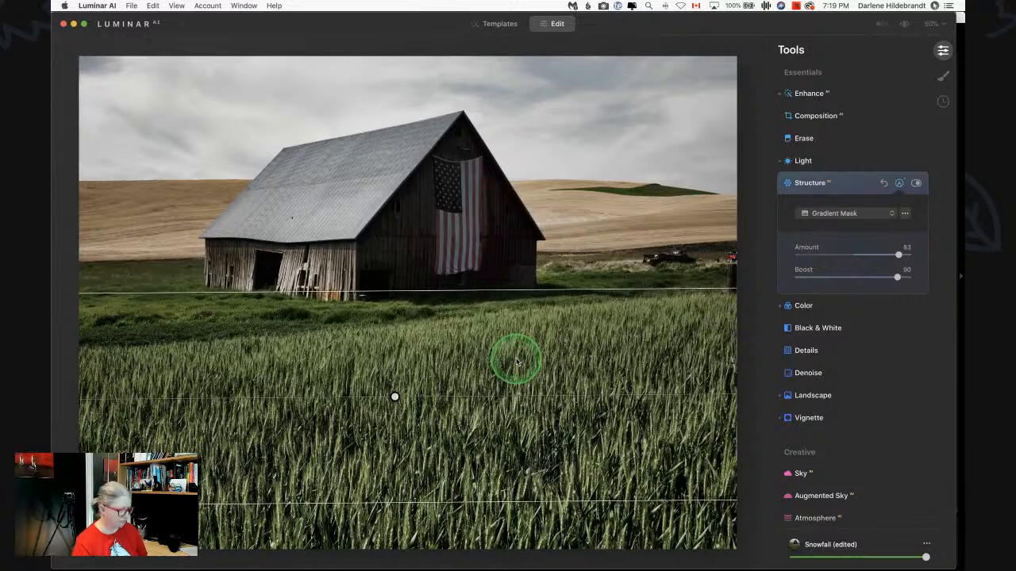
key("/")
key("/")
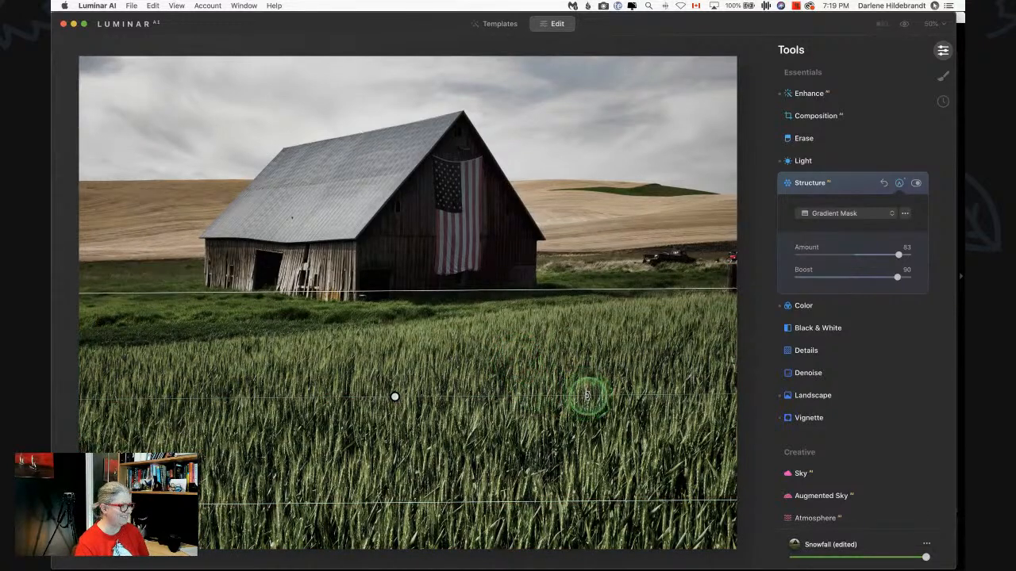
Rotate the Structure gradient mask half a turn so it covers the barn and sky, and shift its centre slightly lower
left_click_drag(587, 395, 181, 401)
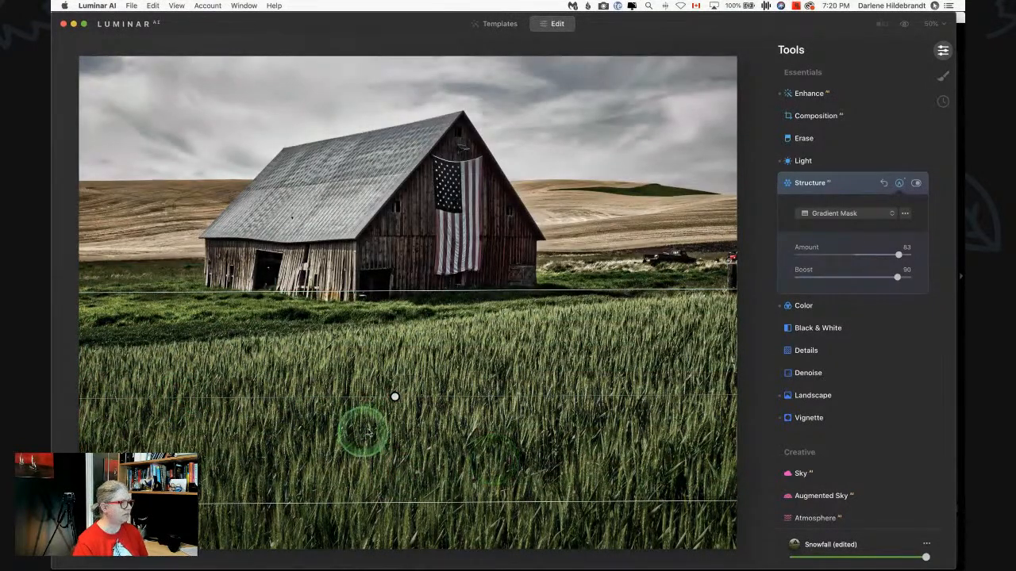
left_click_drag(392, 397, 379, 414)
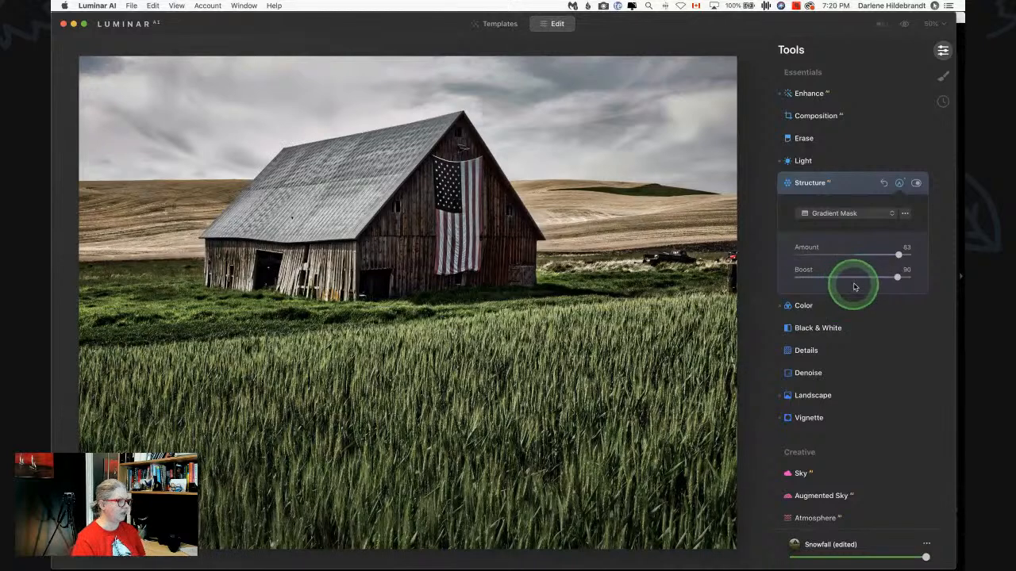
left_click(909, 186)
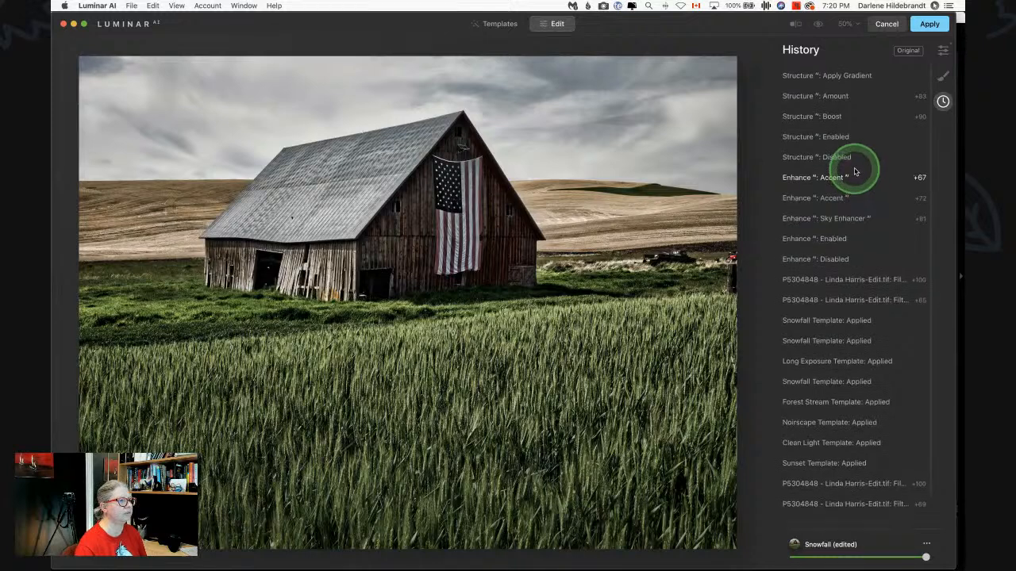
Review the edit history and local masking, and return to the tools to check and collapse Structure
left_click(837, 74)
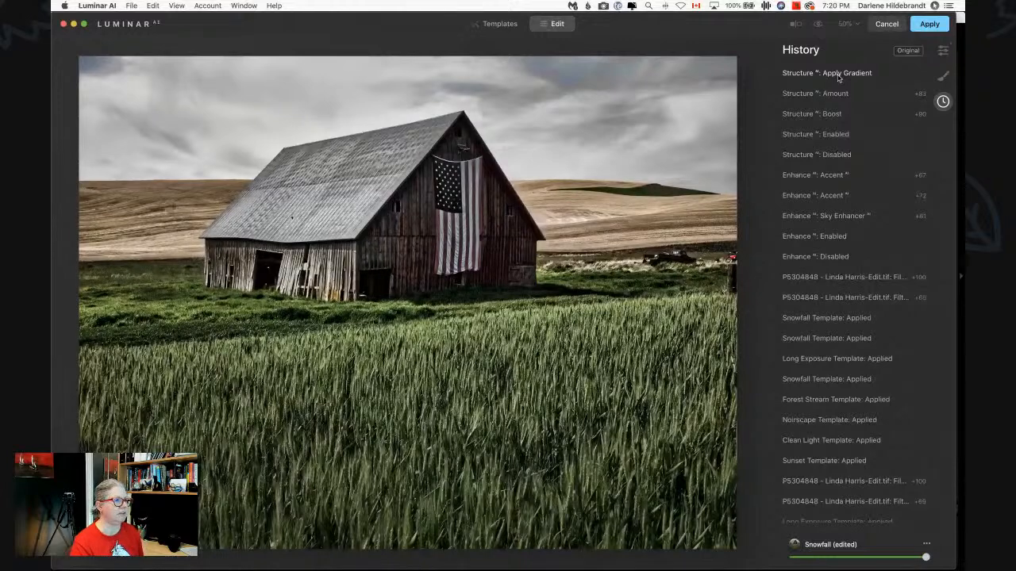
left_click(941, 77)
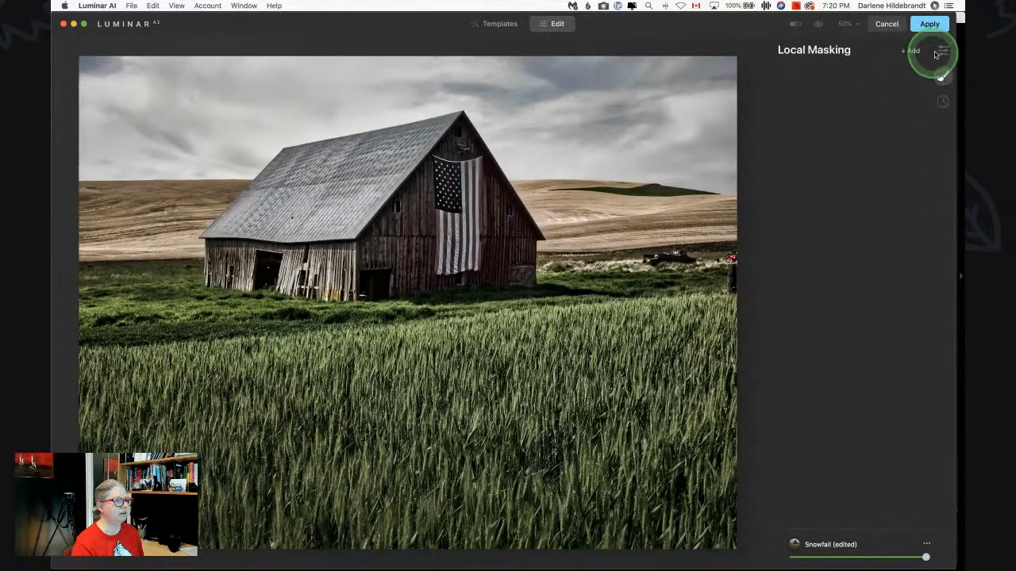
left_click(937, 52)
left_click(838, 184)
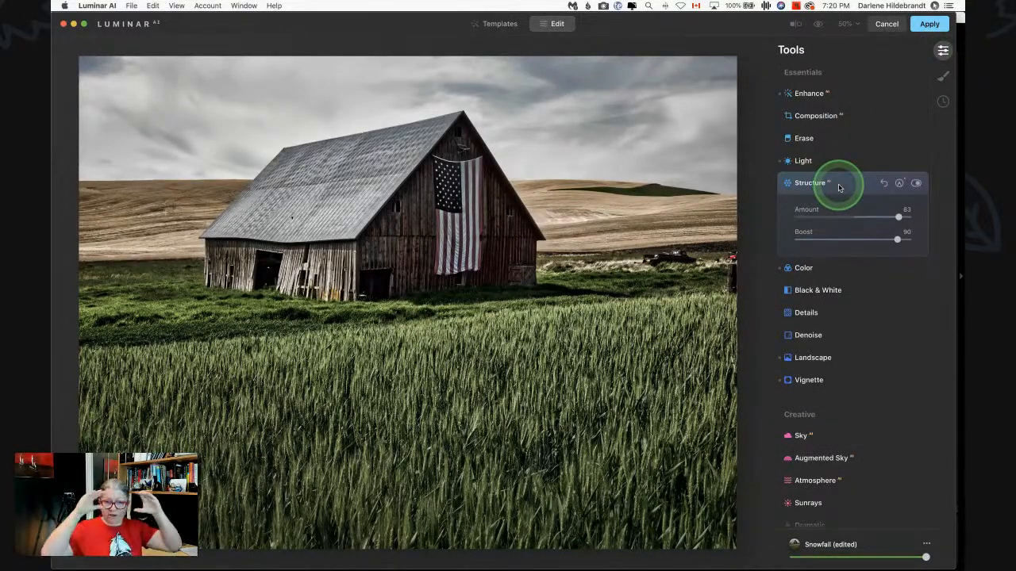
left_click(838, 183)
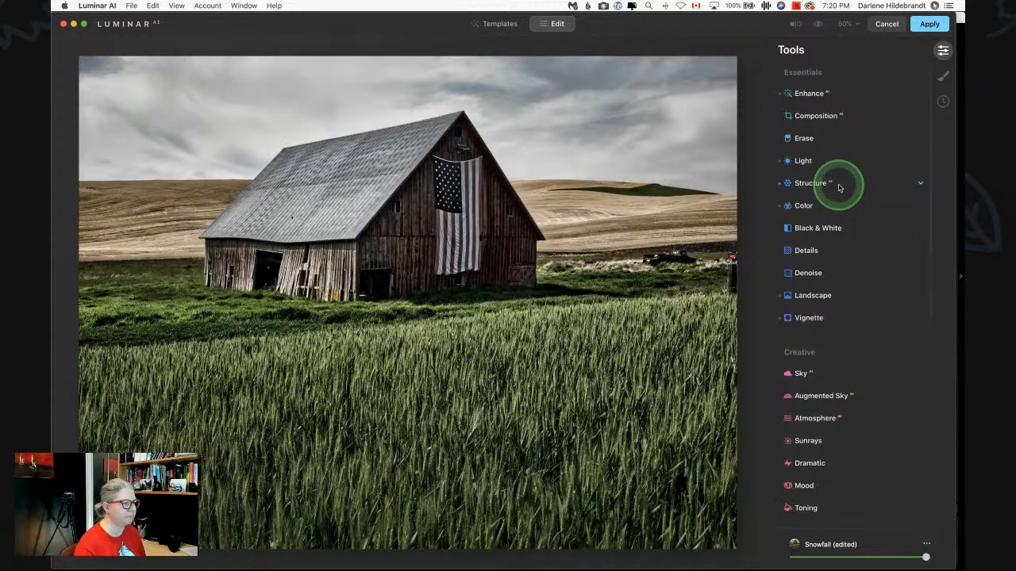
Expand the Vignette tool's advanced settings and set Feather to -100 and Amount to -73 for a hard, dark edge
left_click(818, 316)
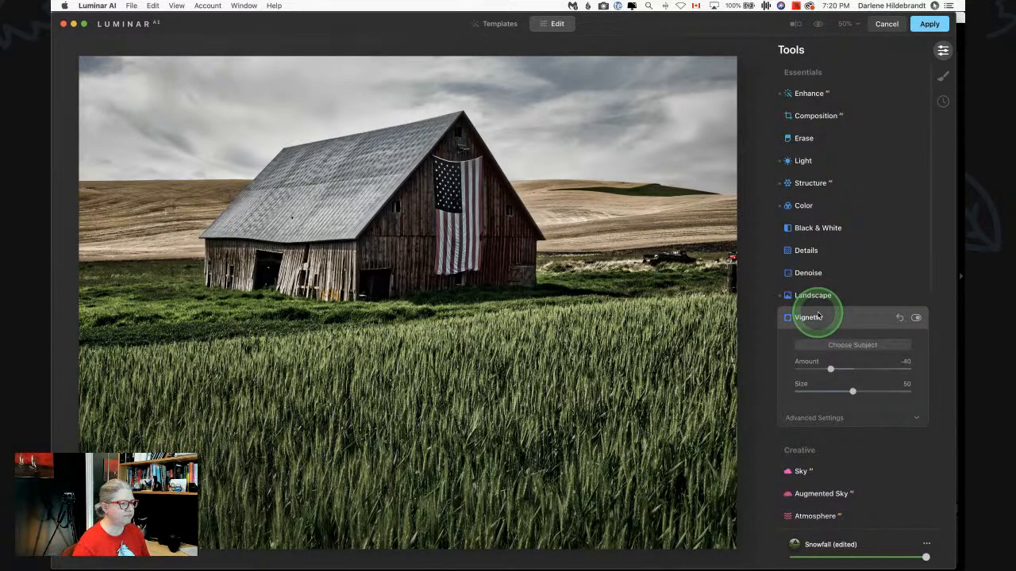
left_click(832, 418)
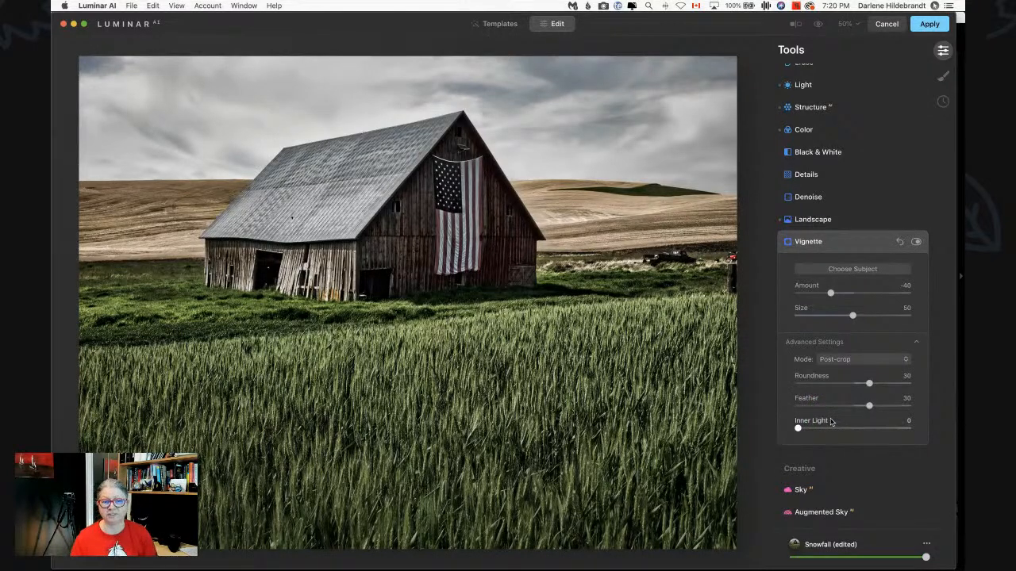
left_click(870, 406)
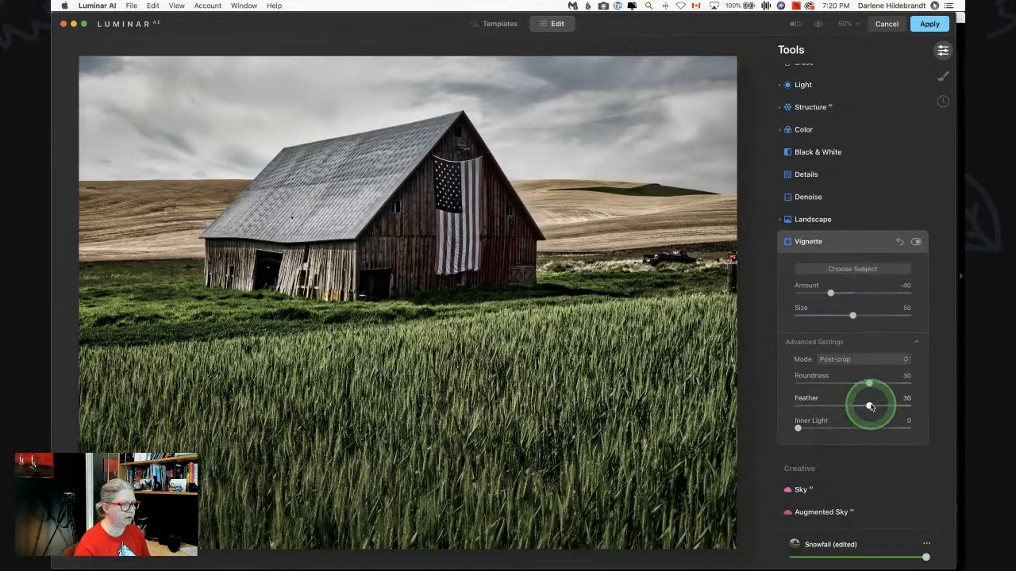
left_click_drag(869, 406, 786, 411)
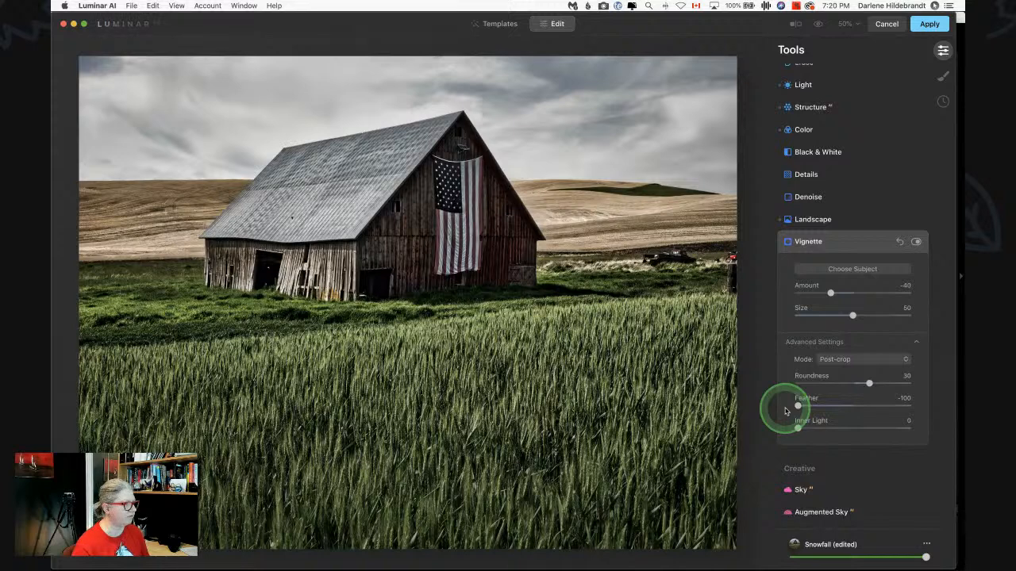
left_click_drag(830, 292, 811, 293)
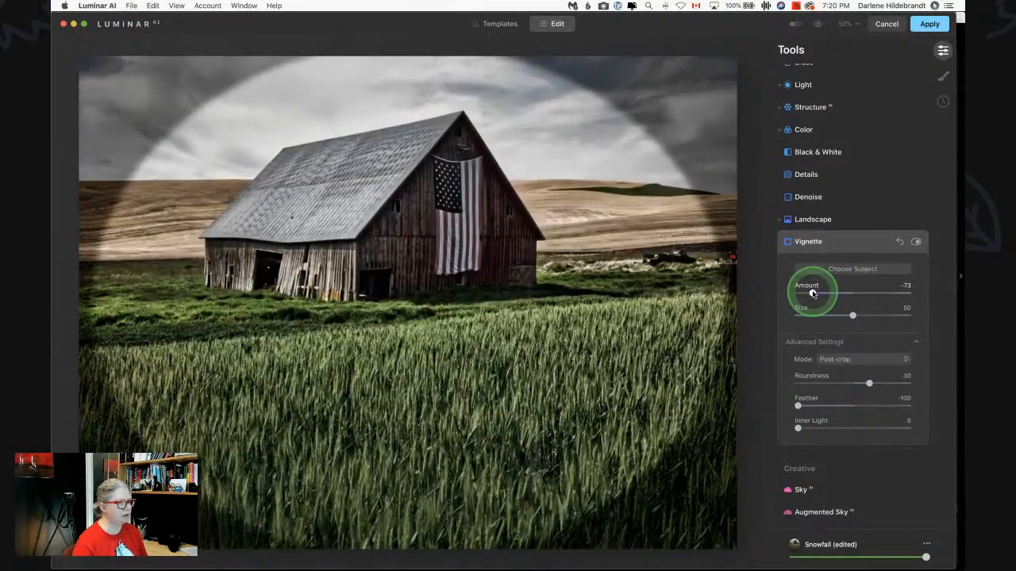
Set the vignette's Size to 19 and Roundness to 64 to form a tighter circle
left_click(850, 316)
left_click_drag(853, 316, 827, 316)
left_click_drag(869, 383, 888, 382)
left_click_drag(827, 315, 821, 318)
Choose the barn as the vignette's subject, centre the circle over it, and set Size to 16
left_click(853, 268)
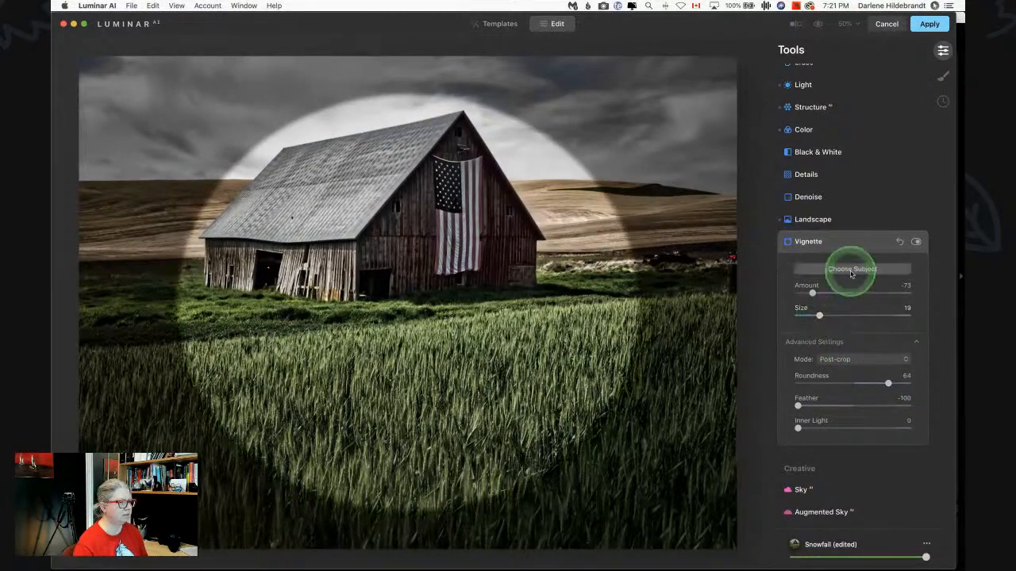
left_click(414, 270)
mouse_move(399, 270)
left_mouse_down()
mouse_move(386, 261)
mouse_move(396, 253)
mouse_move(385, 259)
left_mouse_up()
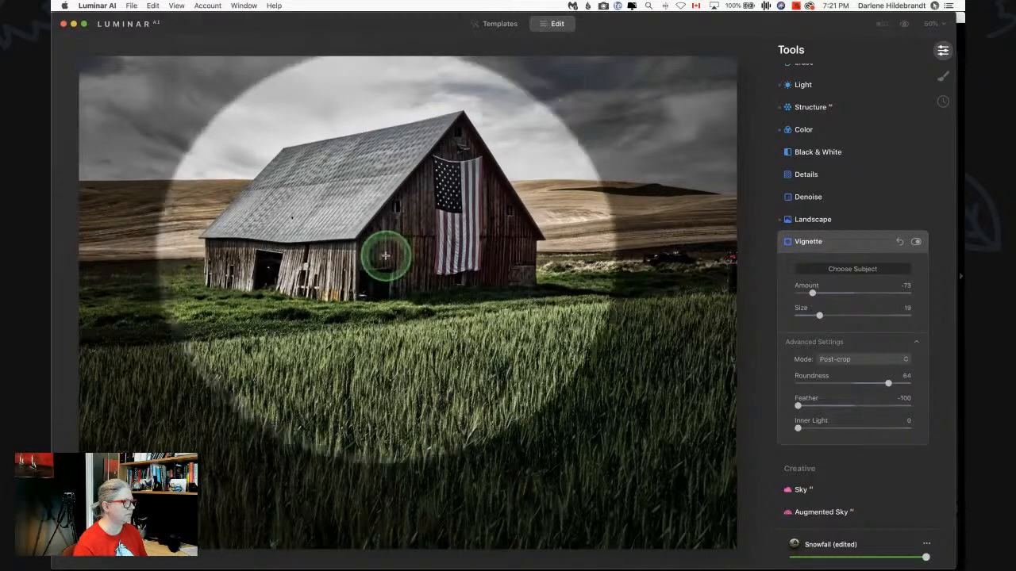
left_click_drag(827, 316, 815, 316)
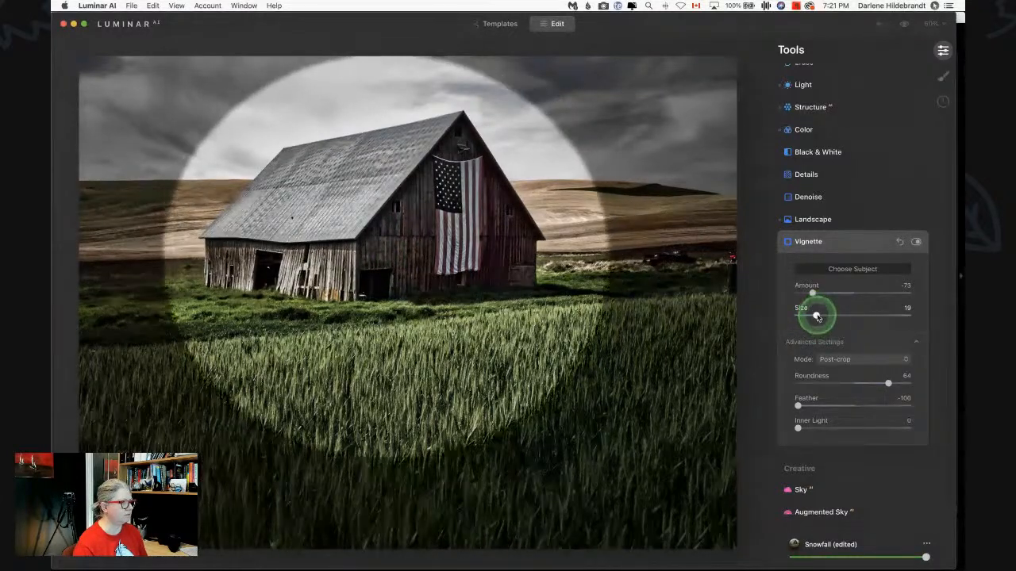
left_click_drag(364, 239, 379, 243)
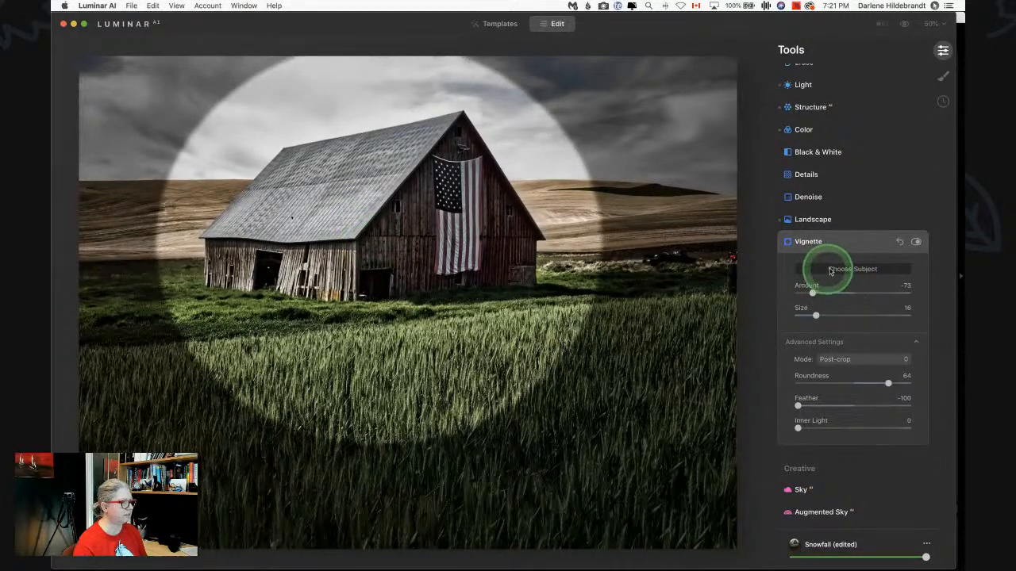
left_click(851, 271)
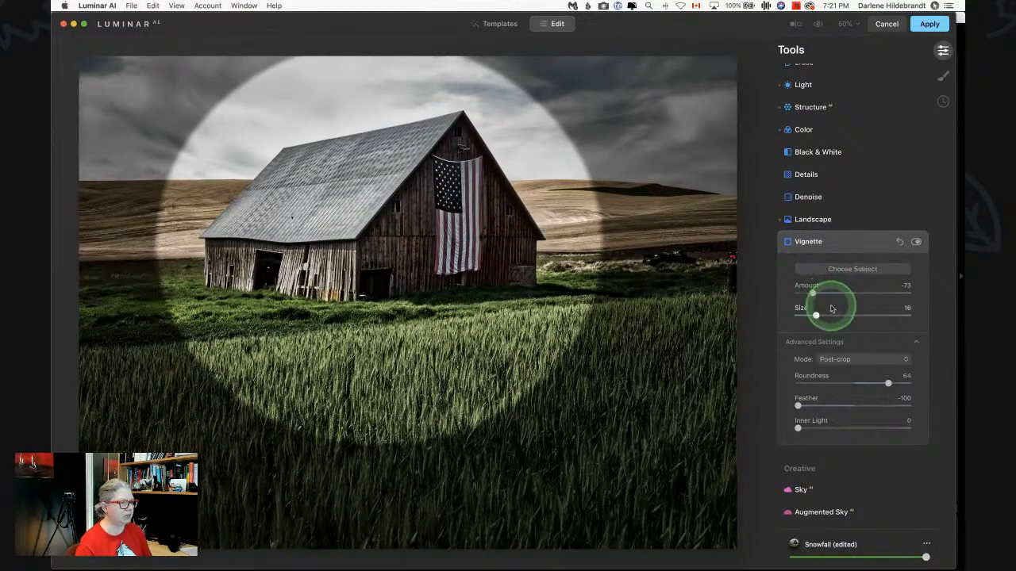
Soften the vignette with Feather 47, set its Amount to -57, and brighten the centre with Inner Light 20
left_click_drag(797, 406, 879, 406)
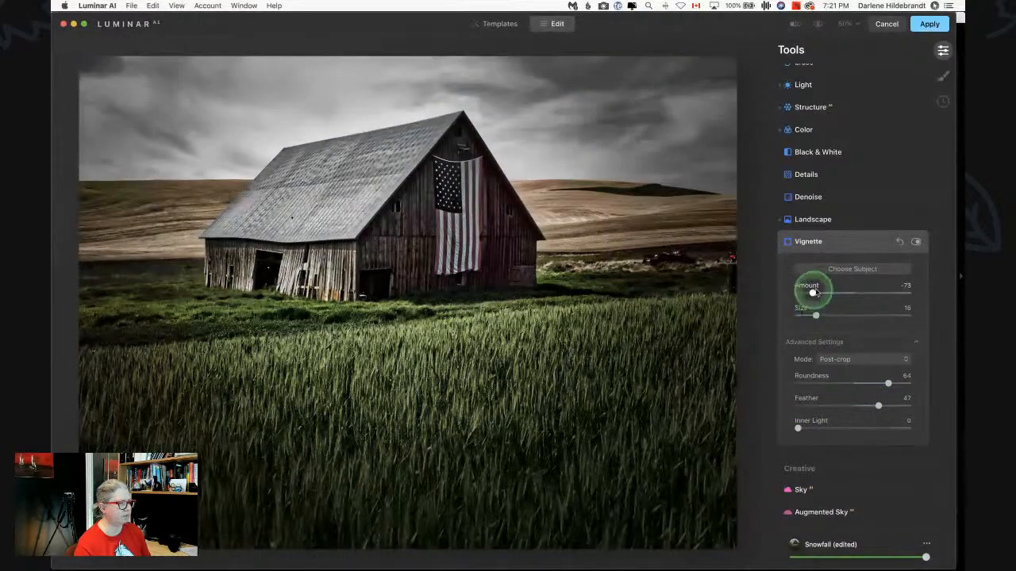
mouse_move(812, 293)
left_mouse_down()
mouse_move(840, 293)
mouse_move(820, 292)
left_mouse_up()
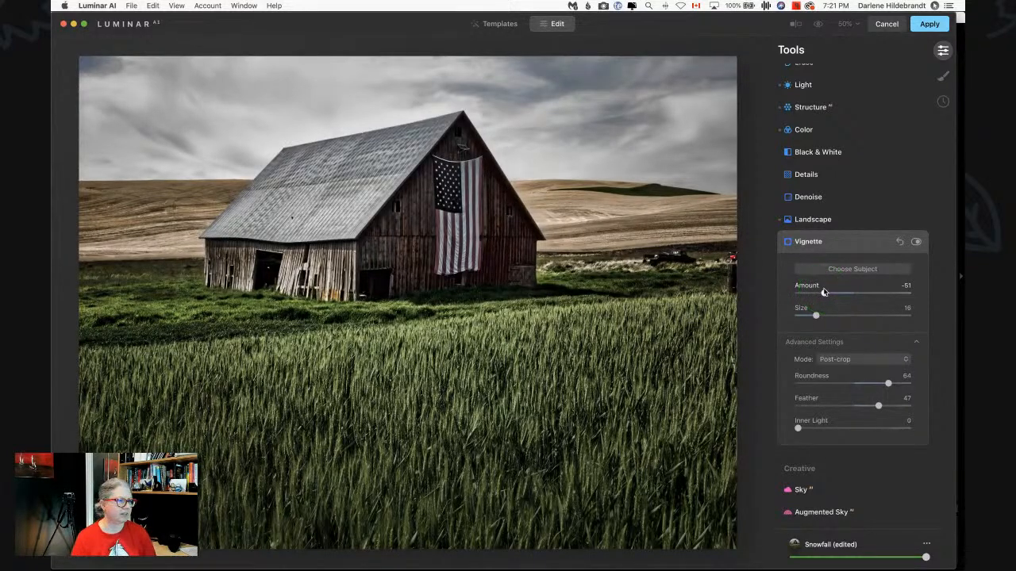
left_click_drag(823, 294, 821, 294)
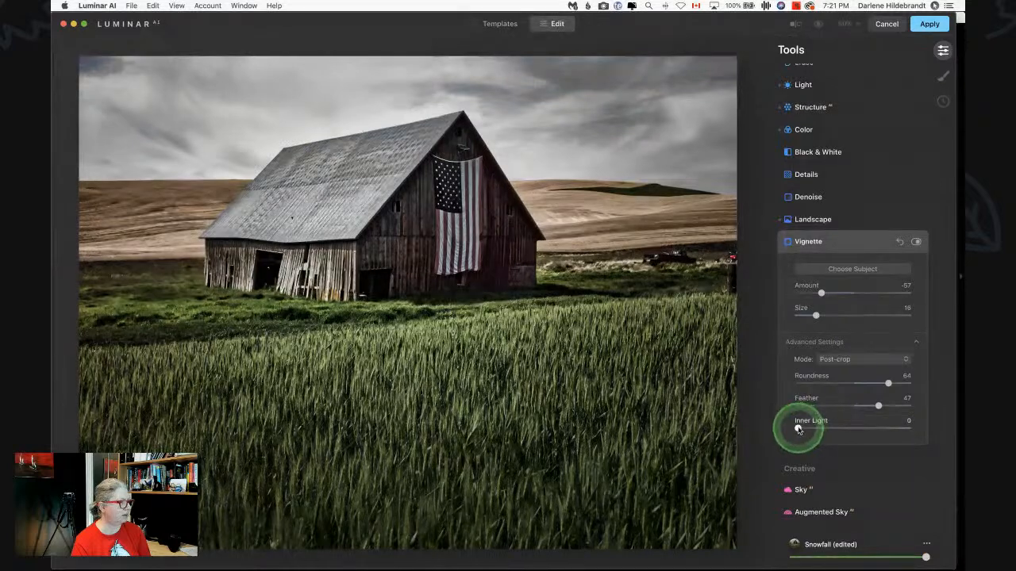
mouse_move(798, 429)
left_mouse_down()
mouse_move(877, 431)
mouse_move(788, 427)
mouse_move(856, 432)
mouse_move(818, 427)
left_mouse_up()
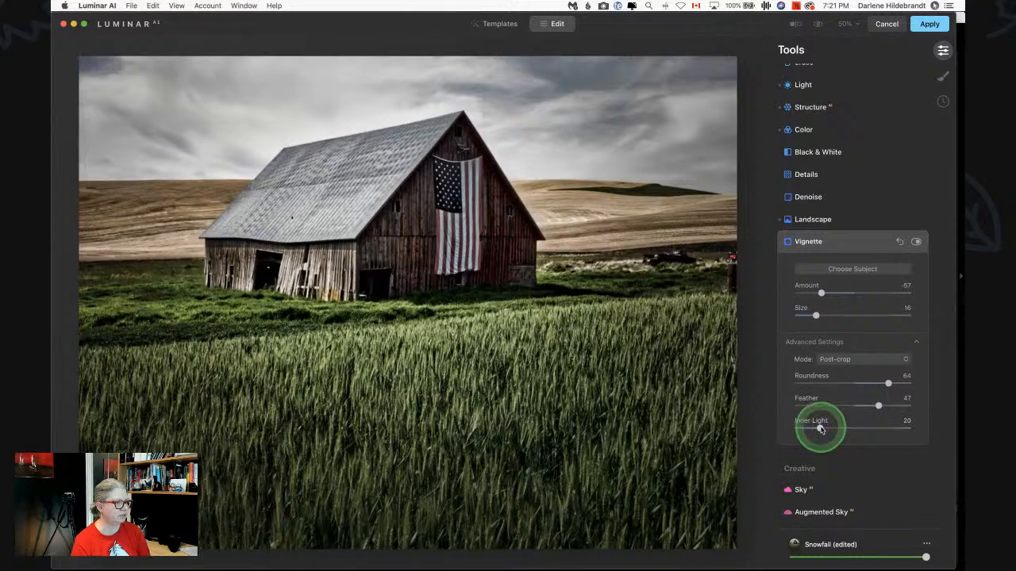
left_click(823, 293)
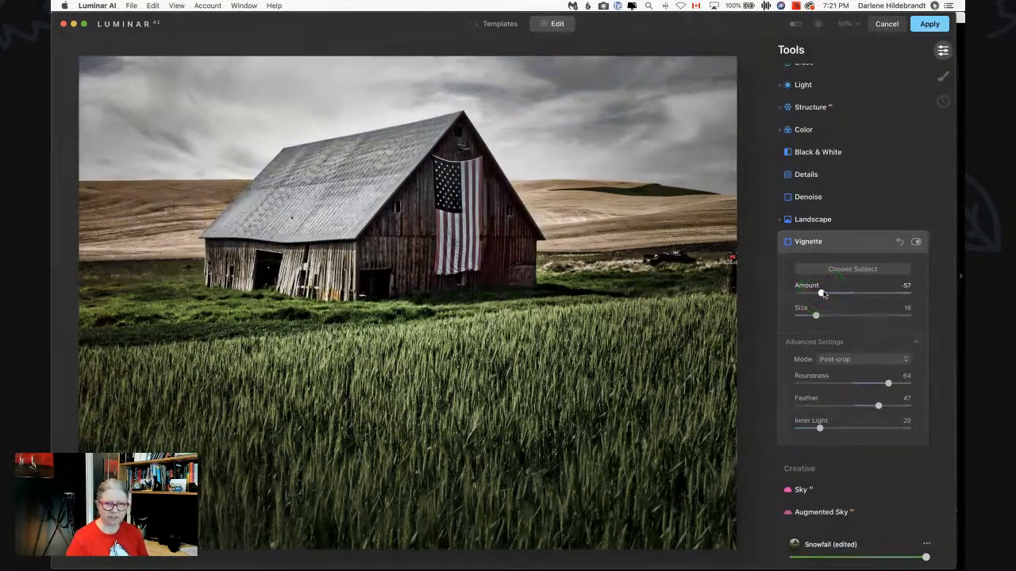
Compare the edited barn photo with the original version, and close the Vignette settings
key("backslash")
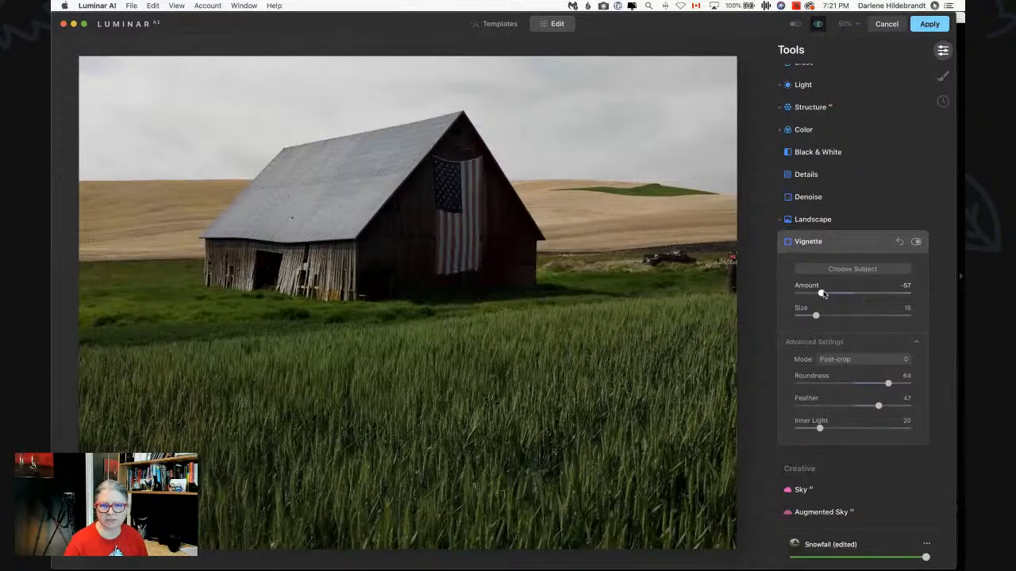
key("backslash")
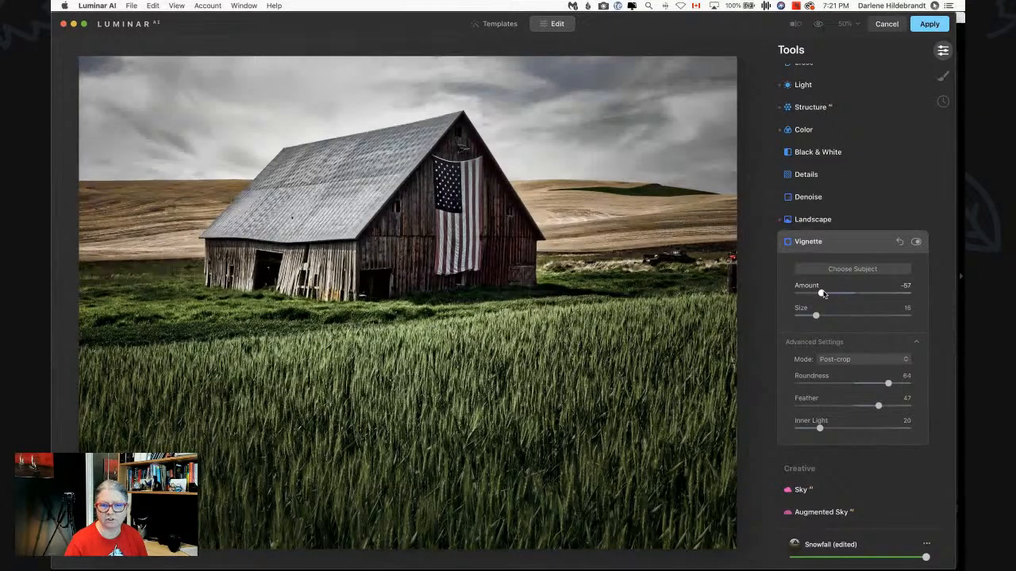
key("backslash")
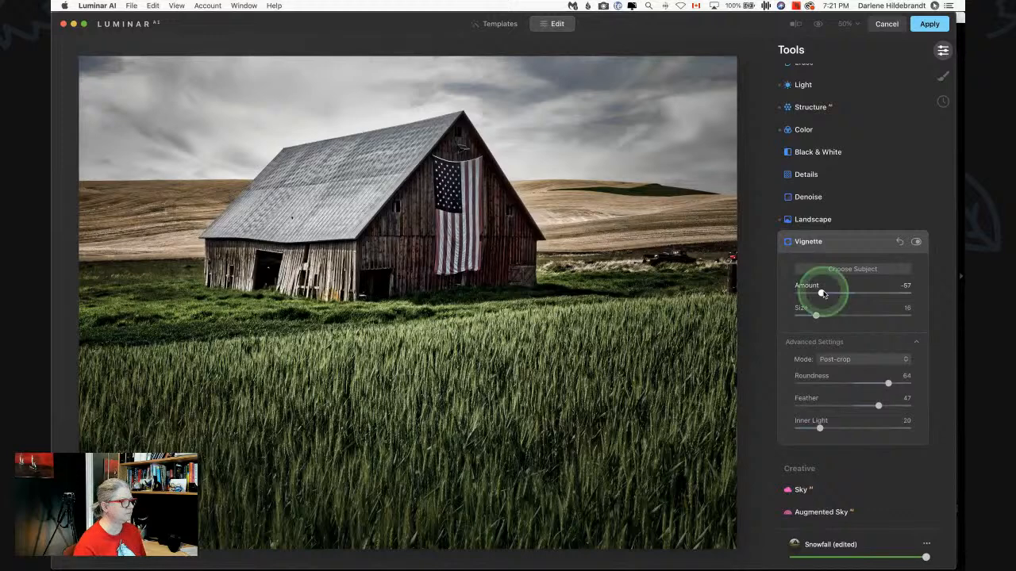
left_click(844, 242)
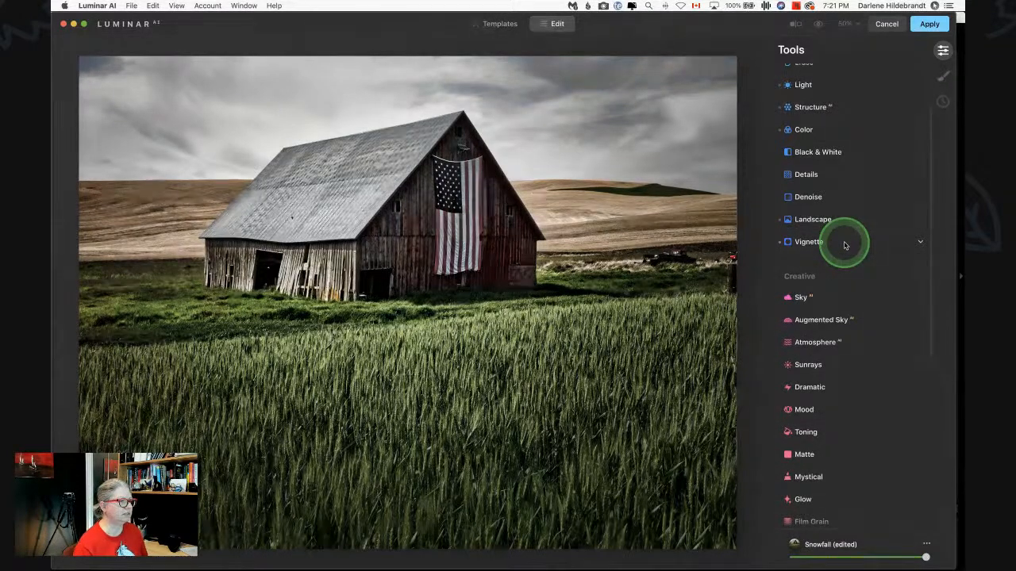
Switch the Structure tool to a paint mask in erase mode and set the brush Opacity to 47
scroll(845, 245, "up", 5)
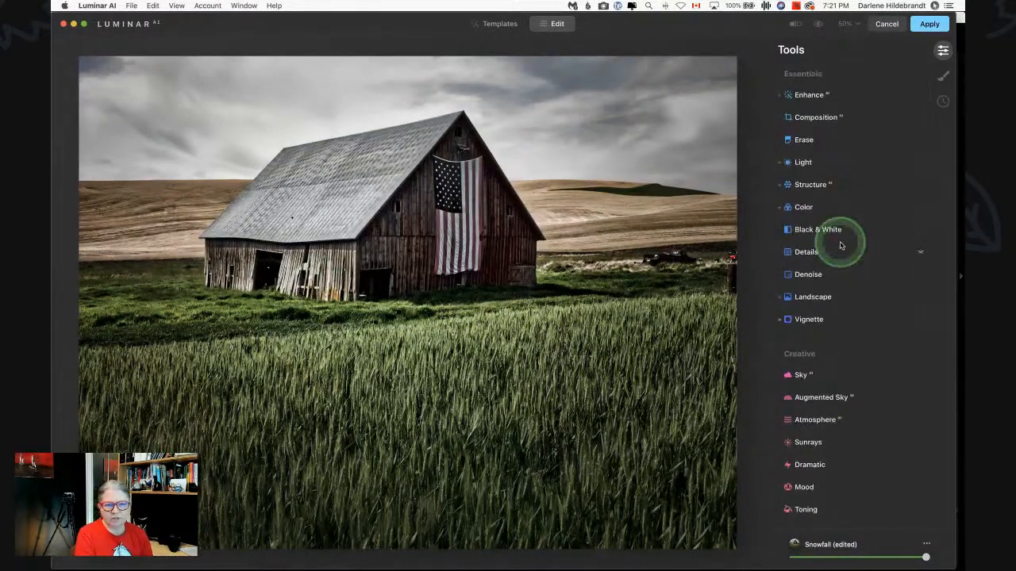
left_click(814, 184)
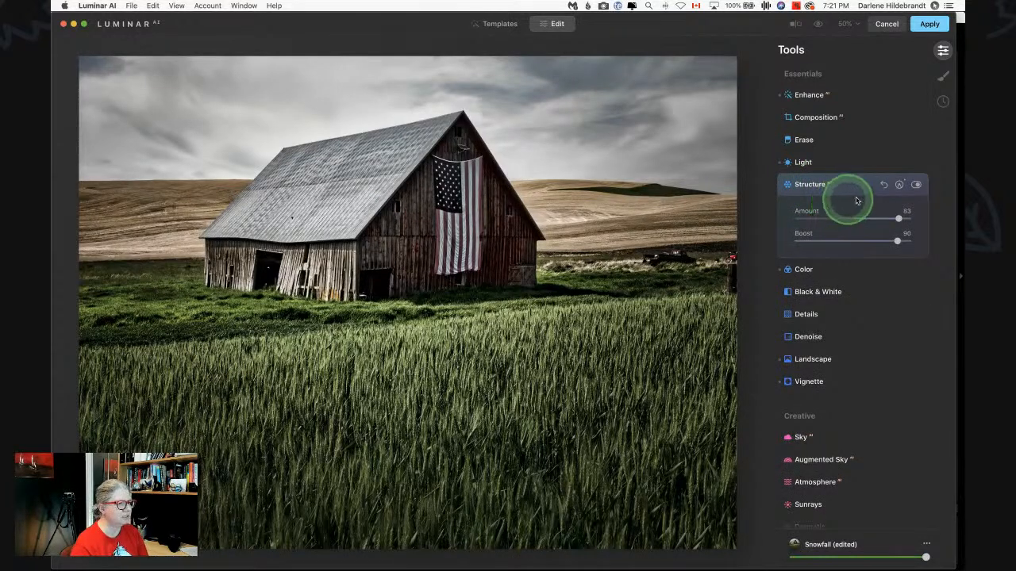
left_click(899, 184)
left_click(830, 215)
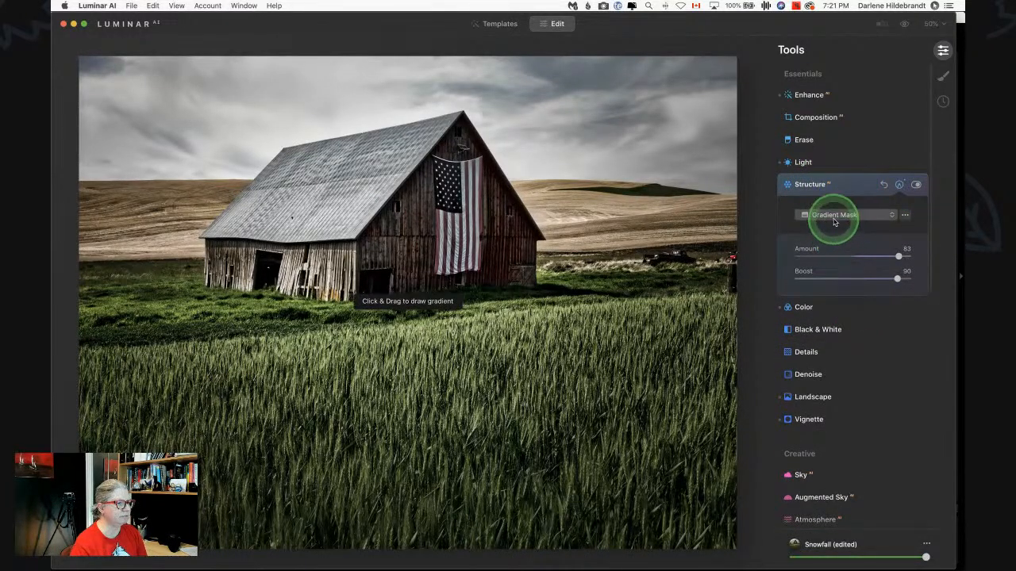
left_click(817, 219)
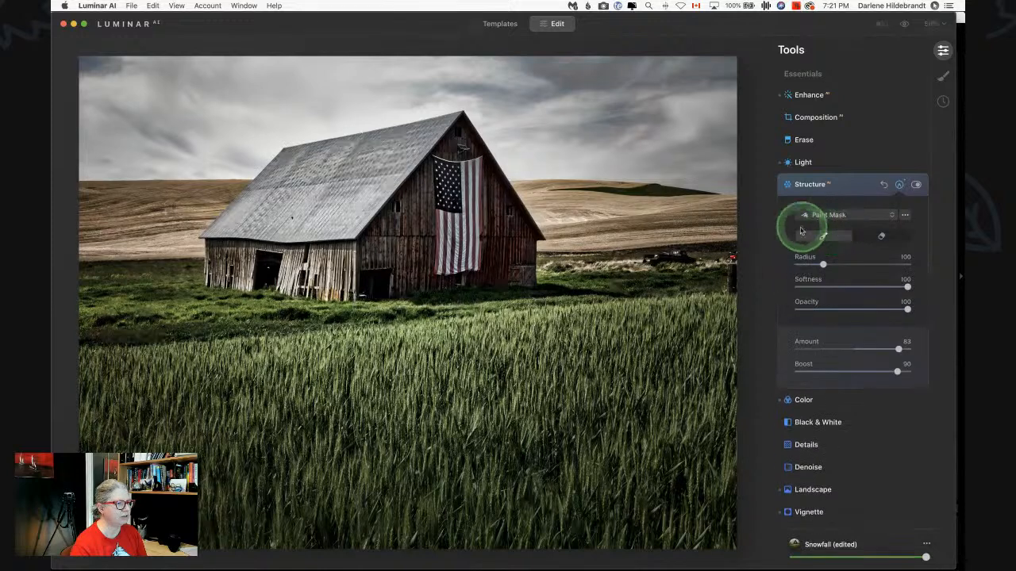
left_click(881, 236)
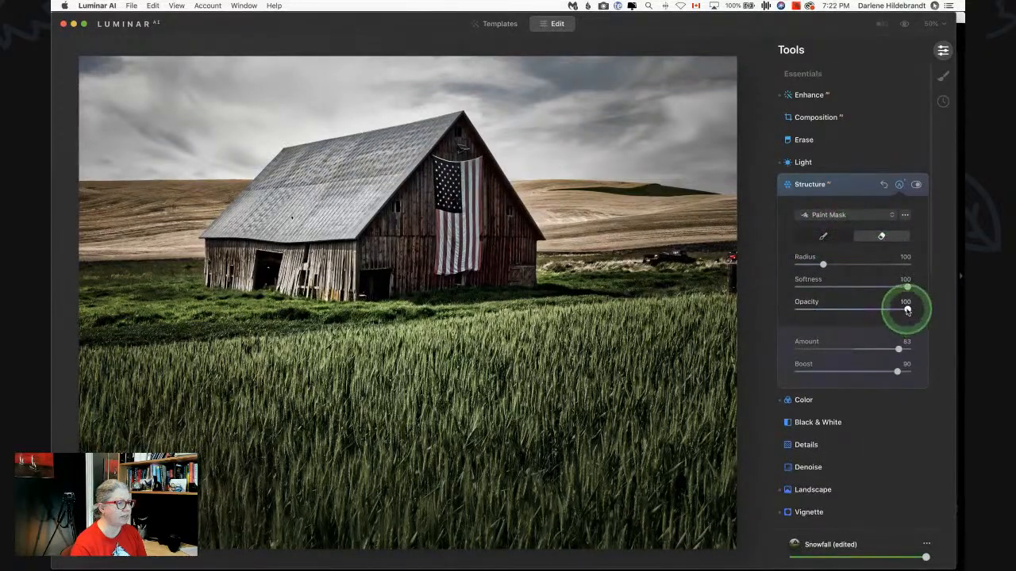
left_click_drag(907, 309, 849, 309)
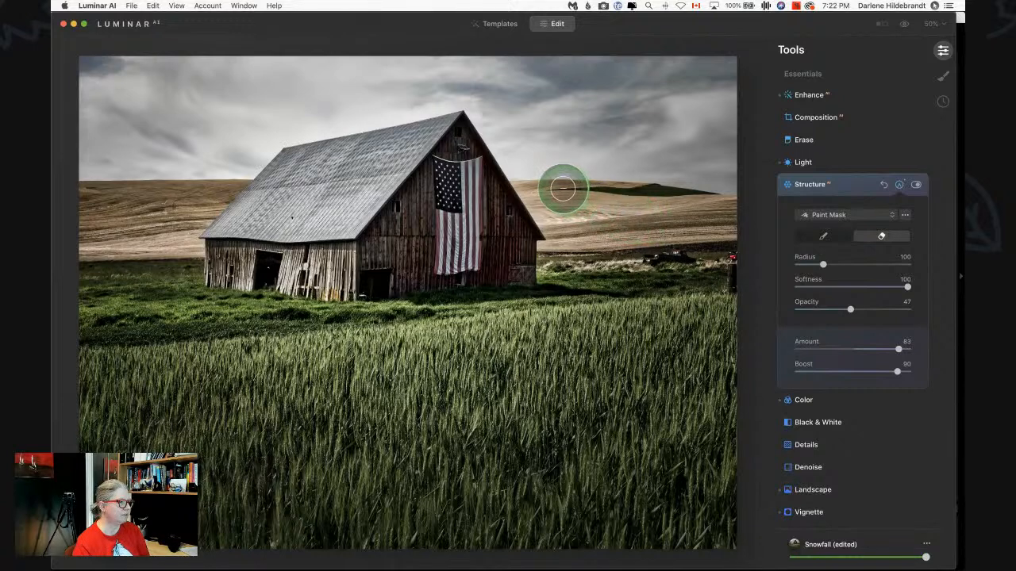
Erase Structure around the hills and grass beside the barn at radius 136, and along the grass strip in front at radius 100
key("bracketright")
key("bracketright")
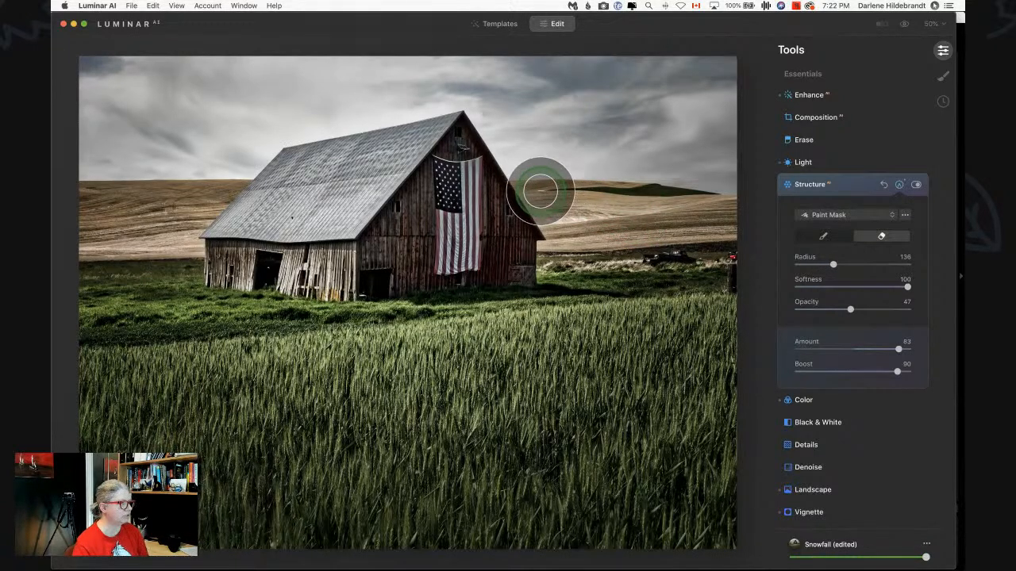
mouse_move(537, 188)
left_mouse_down()
mouse_move(693, 199)
mouse_move(528, 198)
mouse_move(738, 213)
mouse_move(570, 232)
mouse_move(756, 256)
mouse_move(560, 275)
mouse_move(750, 274)
mouse_move(746, 248)
mouse_move(626, 200)
mouse_move(563, 191)
left_mouse_up()
mouse_move(145, 277)
left_mouse_down()
mouse_move(182, 203)
mouse_move(210, 190)
mouse_move(163, 278)
mouse_move(75, 268)
mouse_move(91, 216)
mouse_move(154, 198)
mouse_move(54, 196)
mouse_move(70, 305)
mouse_move(166, 312)
left_mouse_up()
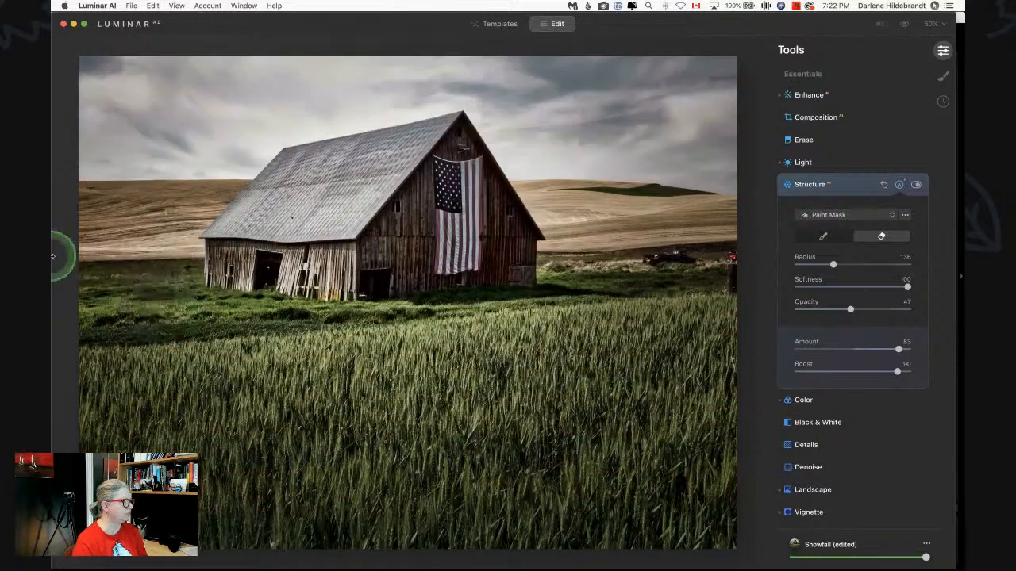
key("bracketleft")
key("bracketleft")
key("bracketleft")
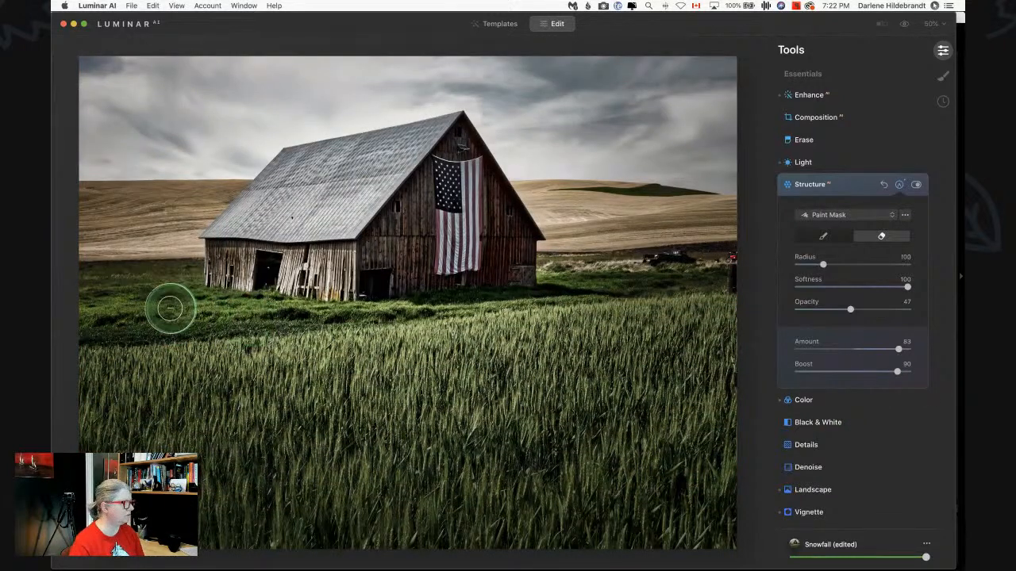
left_click_drag(251, 311, 603, 286)
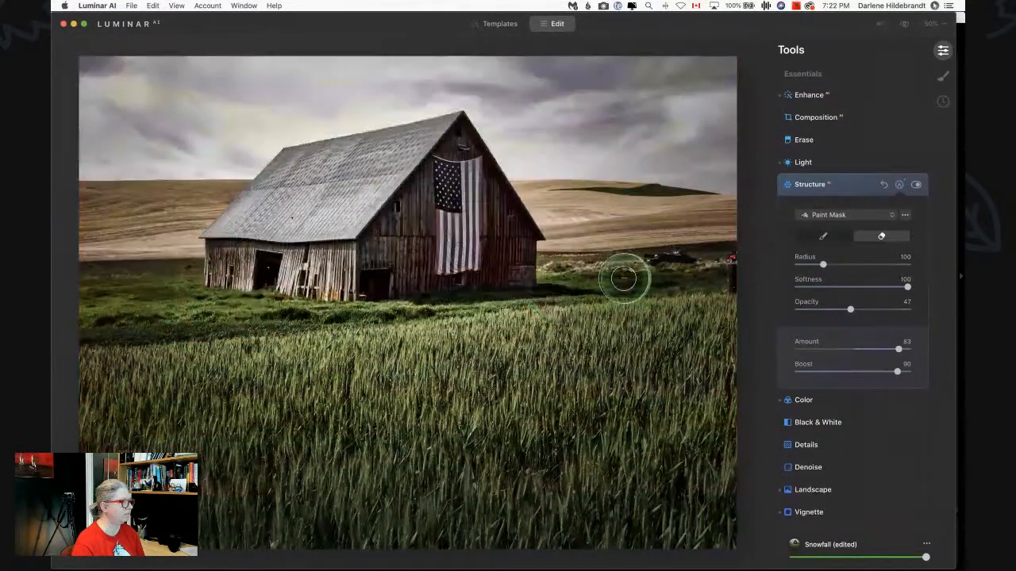
Enlarge the mask eraser to radius 232 and brush Structure off the foreground wheat field
key("bracketright")
key("bracketright")
key("bracketright")
key("bracketright")
key("bracketright")
key("bracketright")
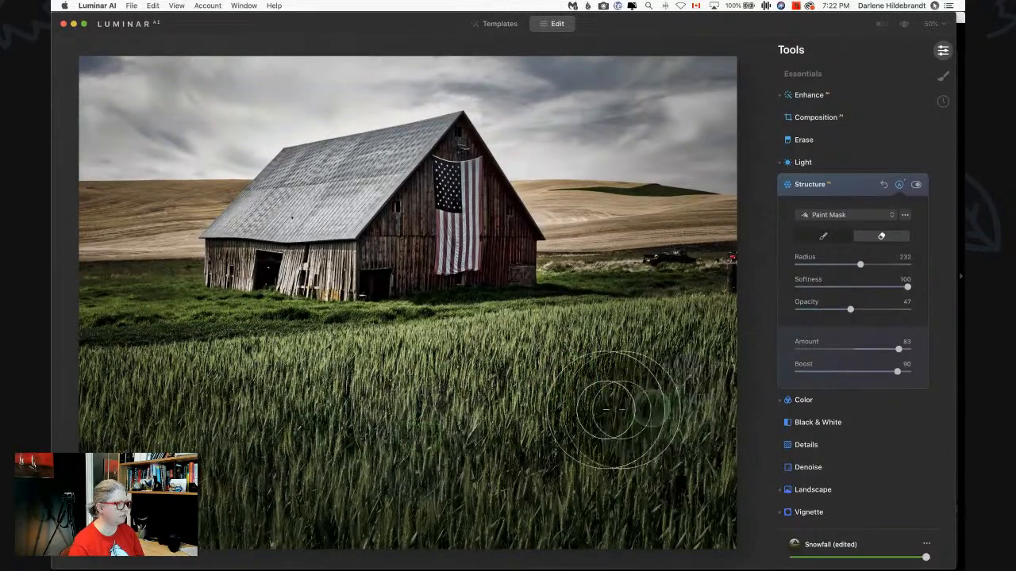
mouse_move(159, 408)
left_mouse_down()
mouse_move(341, 453)
mouse_move(716, 428)
mouse_move(141, 416)
left_mouse_up()
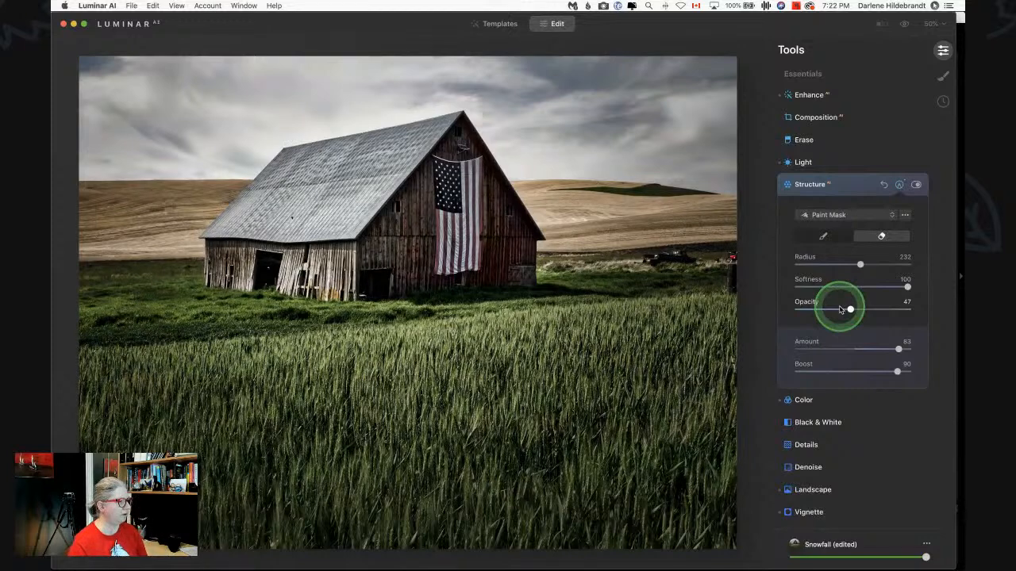
Finish the mask, compare the photo with Structure off and on, and close the Structure settings
left_click(899, 185)
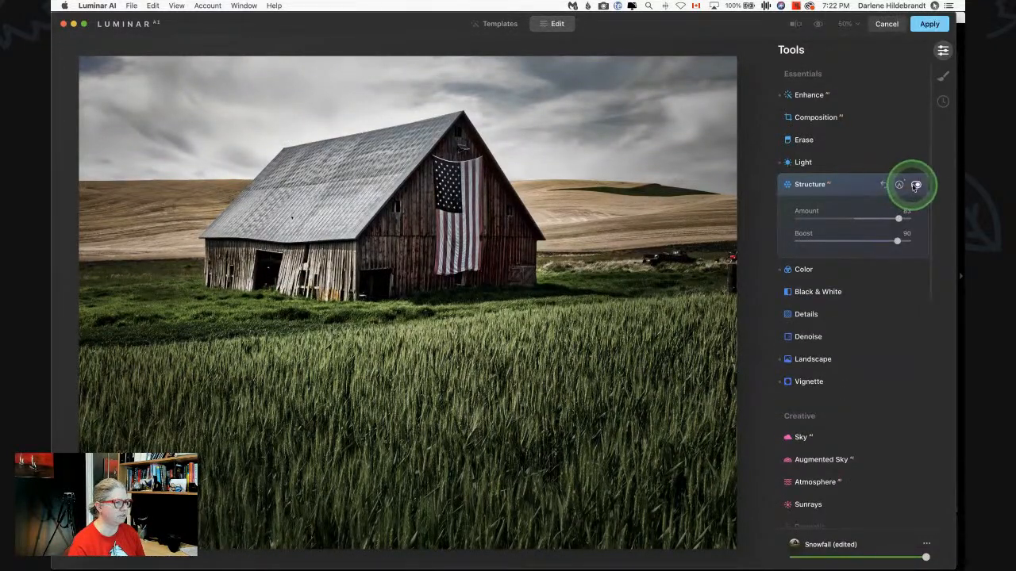
left_click(916, 185)
left_click(916, 185)
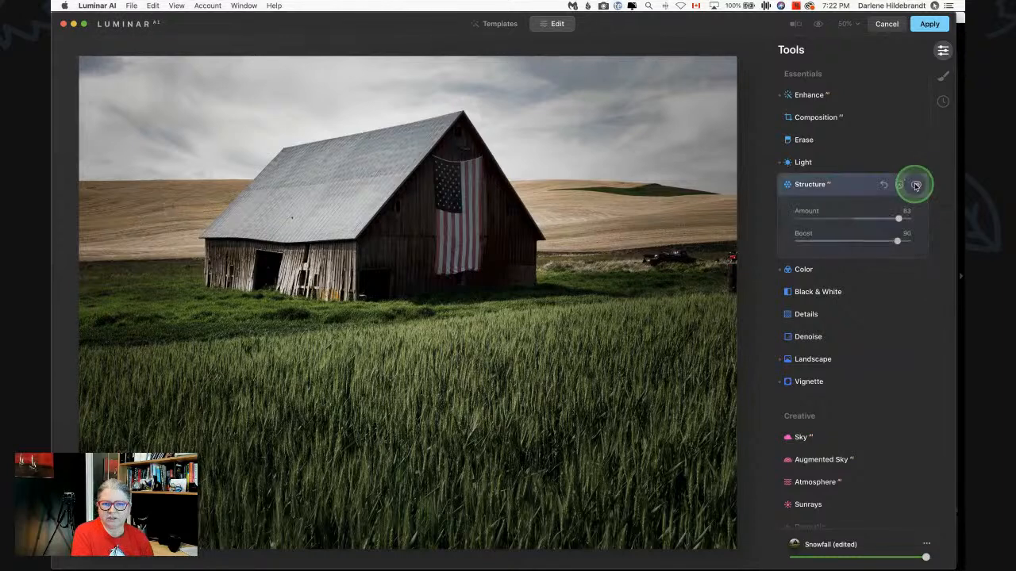
left_click(844, 185)
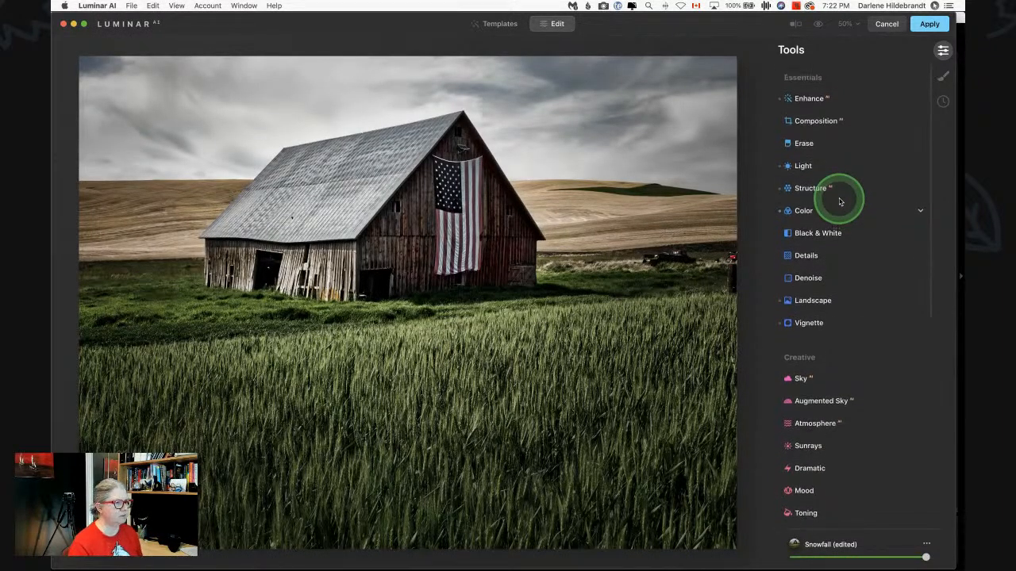
Prepare the Erase tool for the distant vehicles beside the barn at 100% zoom, with a Brush Radius of 44
left_click(803, 141)
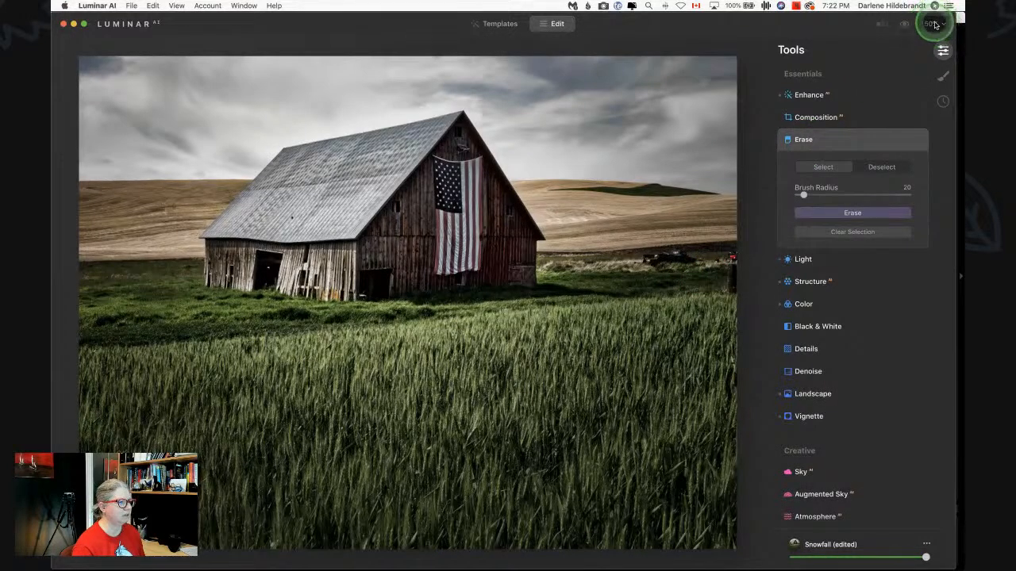
left_click(935, 26)
left_click(925, 76)
scroll(683, 254, "right", 8)
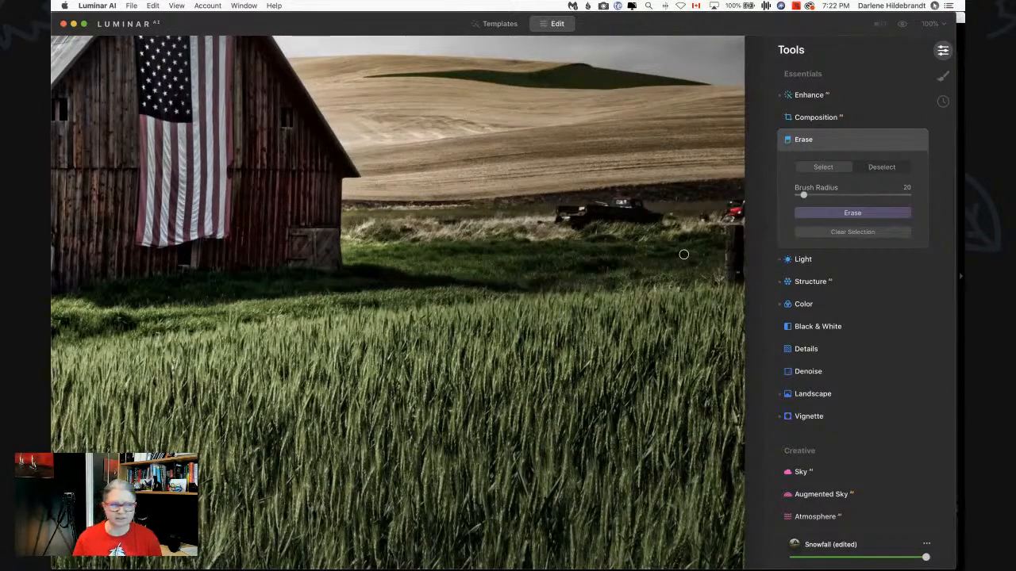
left_click_drag(683, 254, 721, 209)
key("bracketright")
key("bracketright")
key("bracketright")
key("bracketright")
key("bracketright")
key("bracketright")
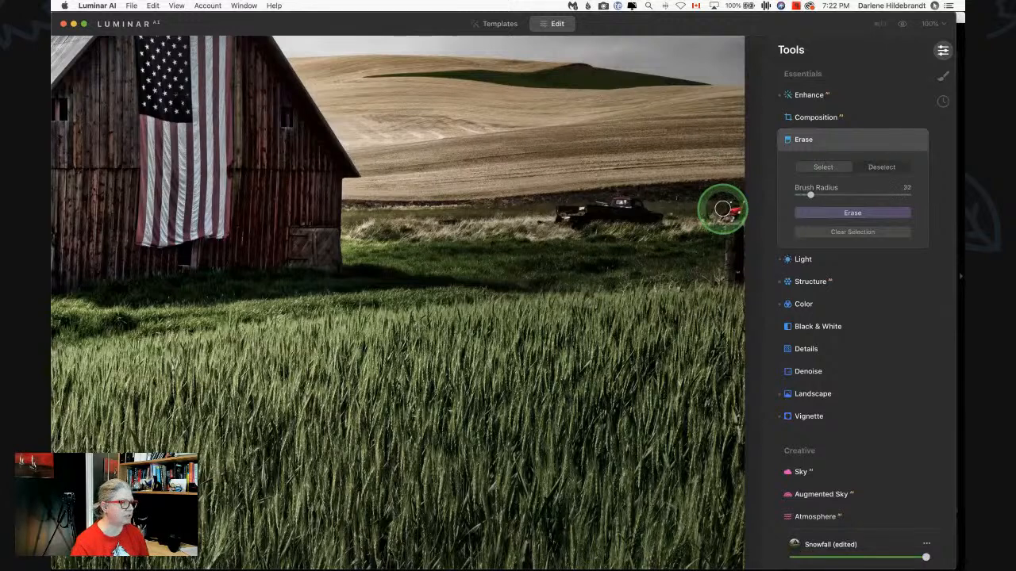
Turn off the on-screen cursor highlight
left_click(935, 6)
left_click(915, 31)
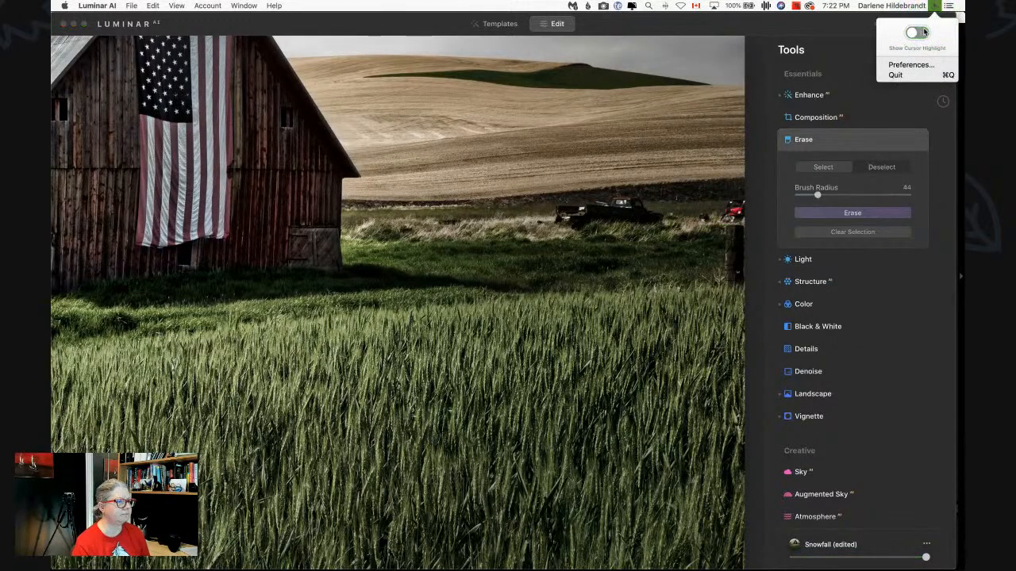
left_click(754, 205)
Paint a selection over the red object above the post at the photo's right edge and erase it
left_click_drag(720, 205, 706, 214)
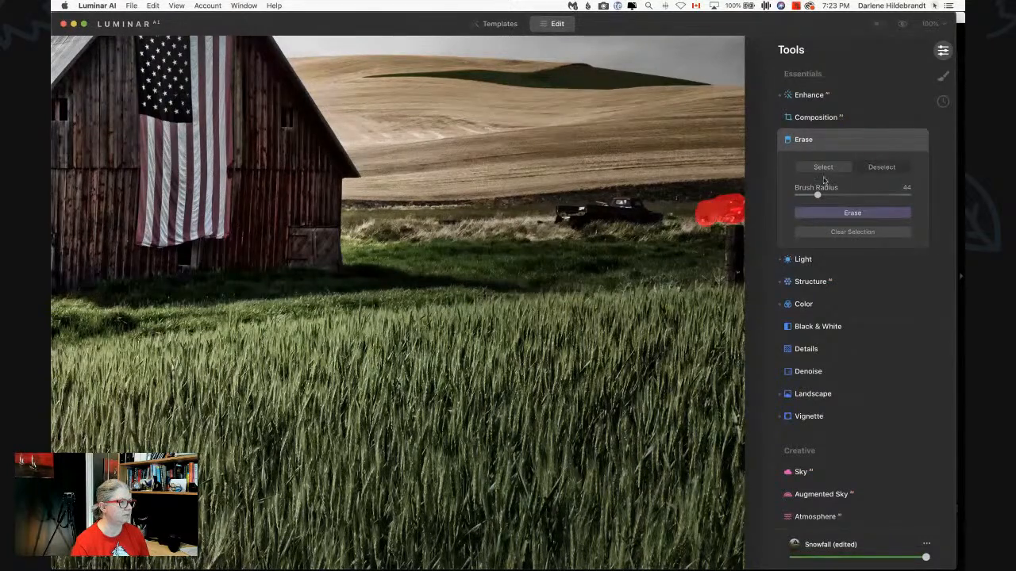
left_click(845, 233)
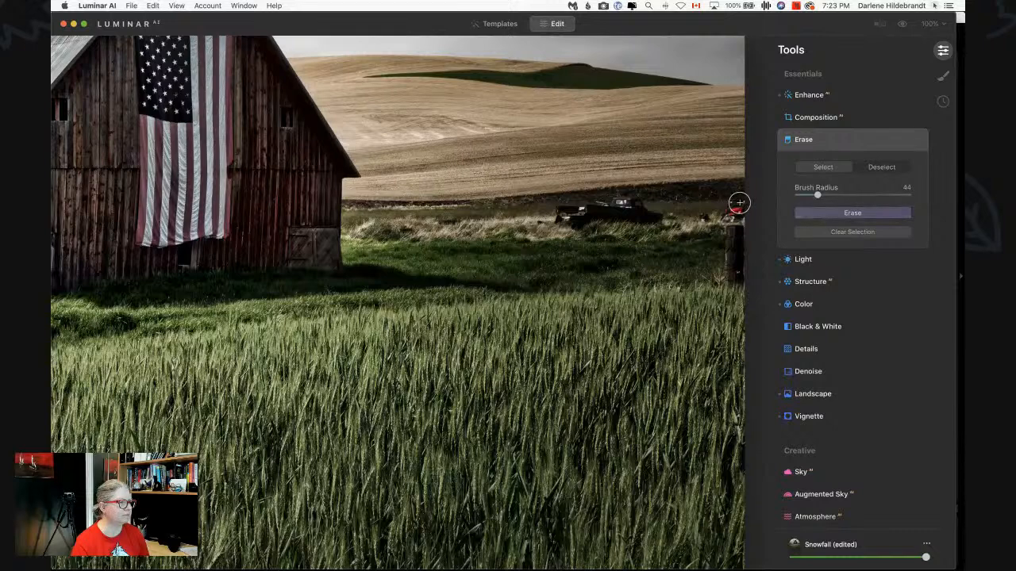
mouse_move(730, 190)
left_mouse_down()
mouse_move(735, 199)
mouse_move(710, 211)
mouse_move(729, 211)
left_mouse_up()
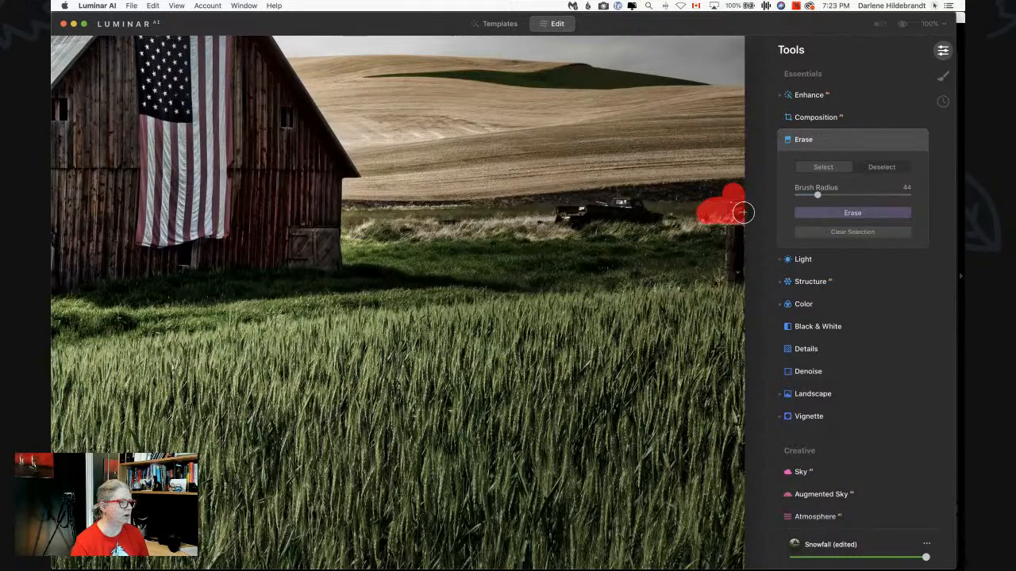
left_click(849, 213)
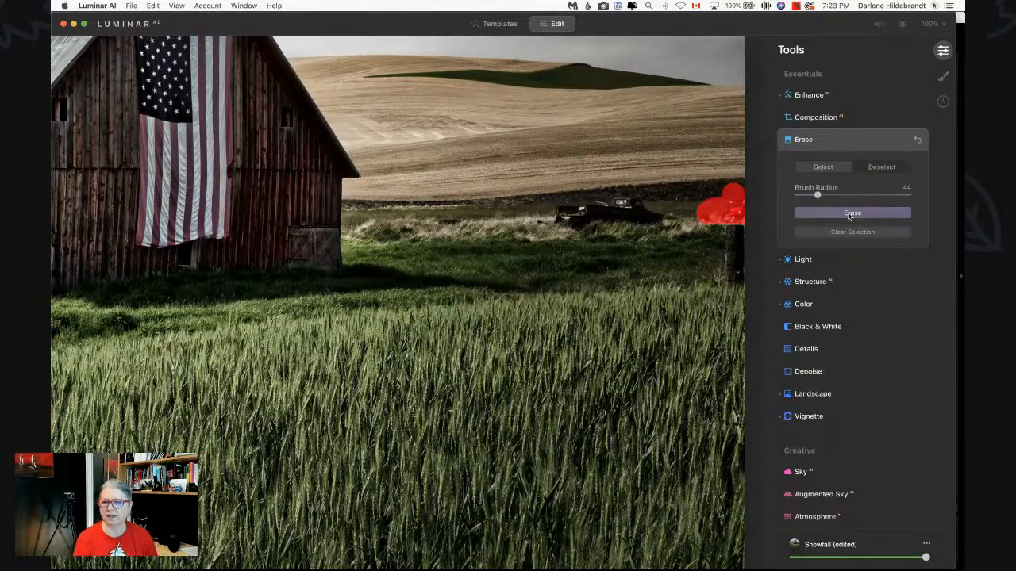
left_click(850, 213)
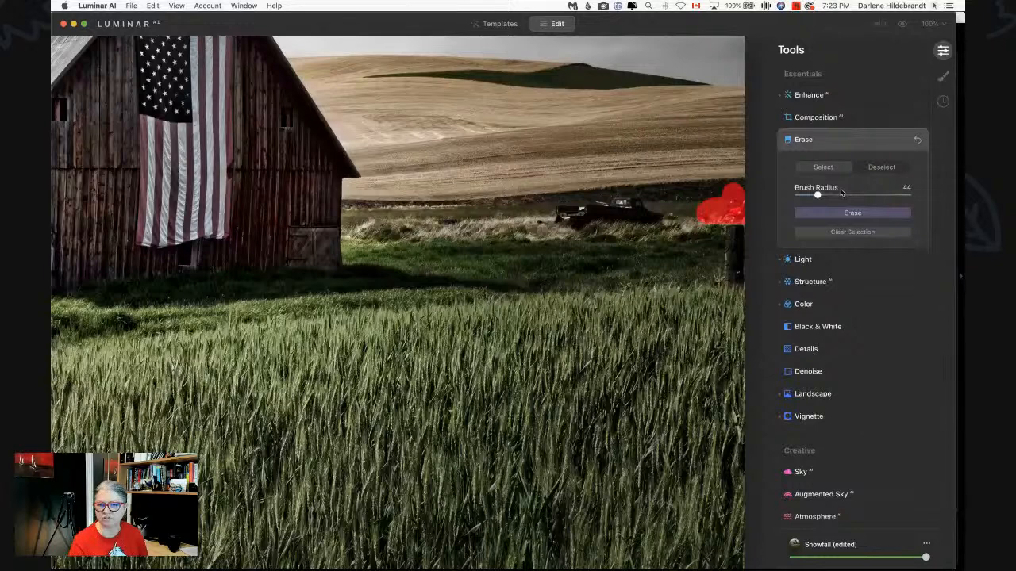
left_click(844, 214)
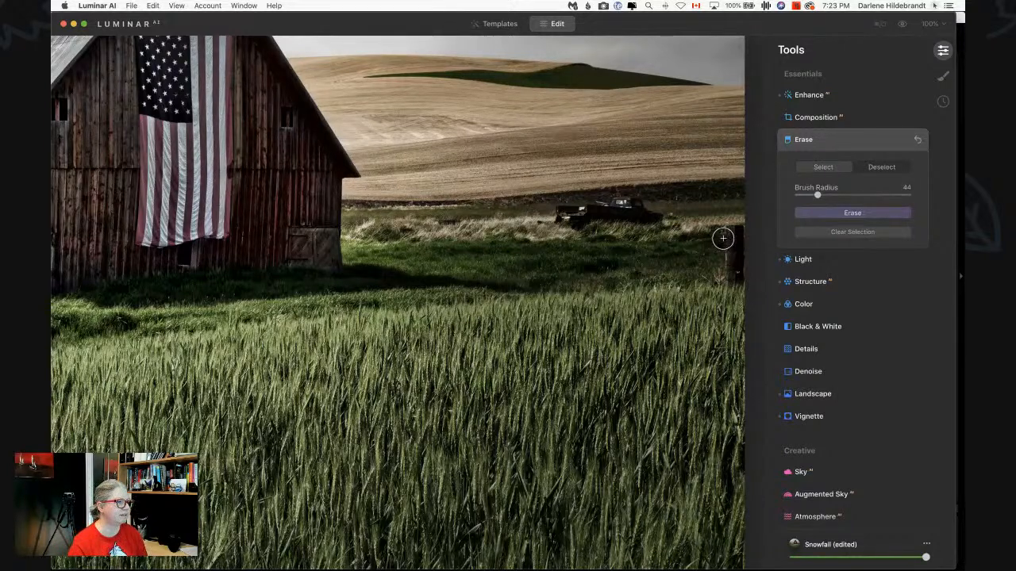
Select the dark post at the photo's right edge, erase it, and close the Erase tool
mouse_move(737, 218)
left_mouse_down()
mouse_move(728, 220)
mouse_move(722, 272)
mouse_move(733, 238)
mouse_move(737, 259)
mouse_move(720, 288)
mouse_move(724, 222)
mouse_move(751, 237)
left_mouse_up()
left_click(850, 215)
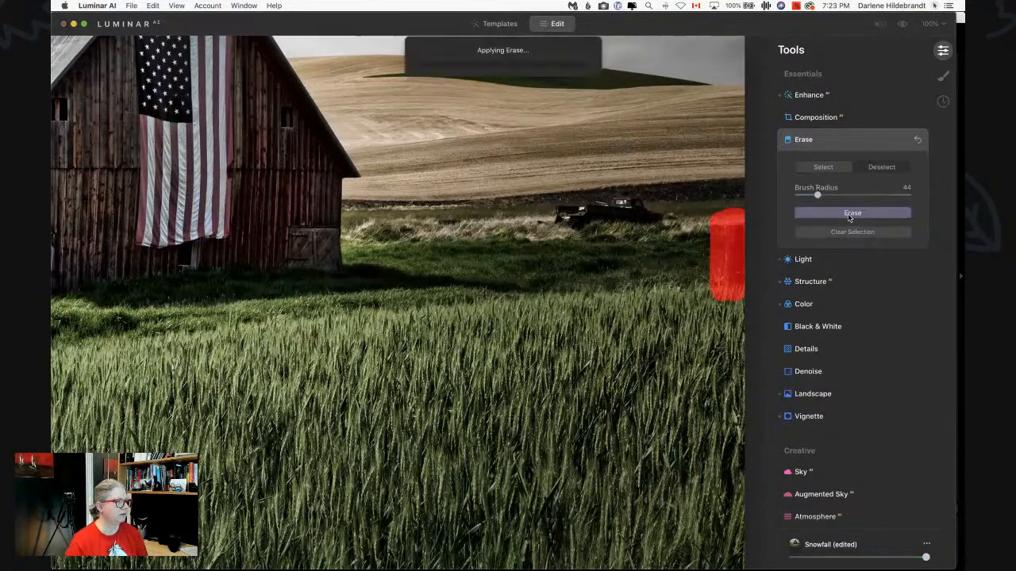
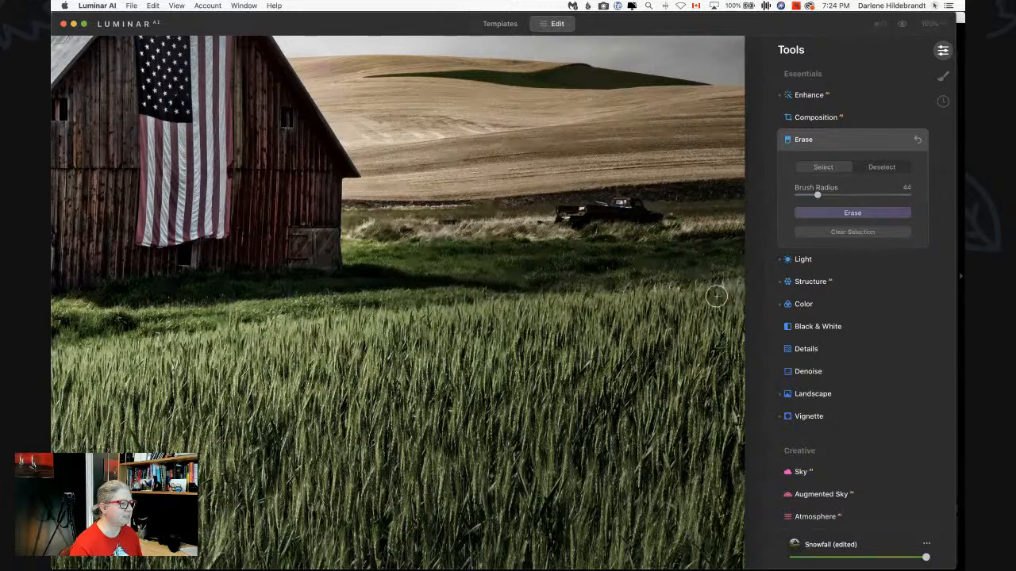
left_click(849, 142)
left_click(588, 204)
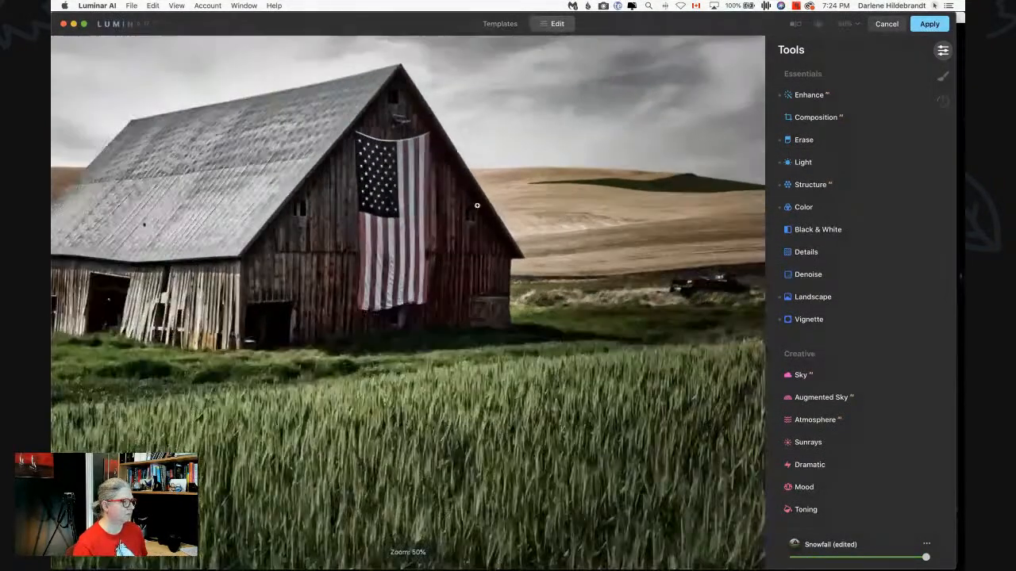
left_click(477, 205)
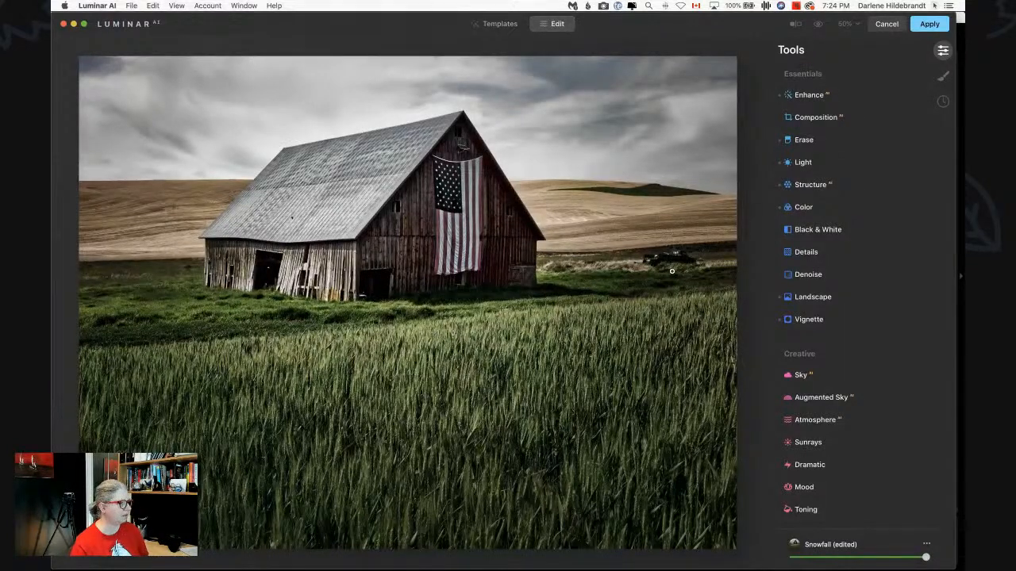
scroll(847, 362, "down", 5)
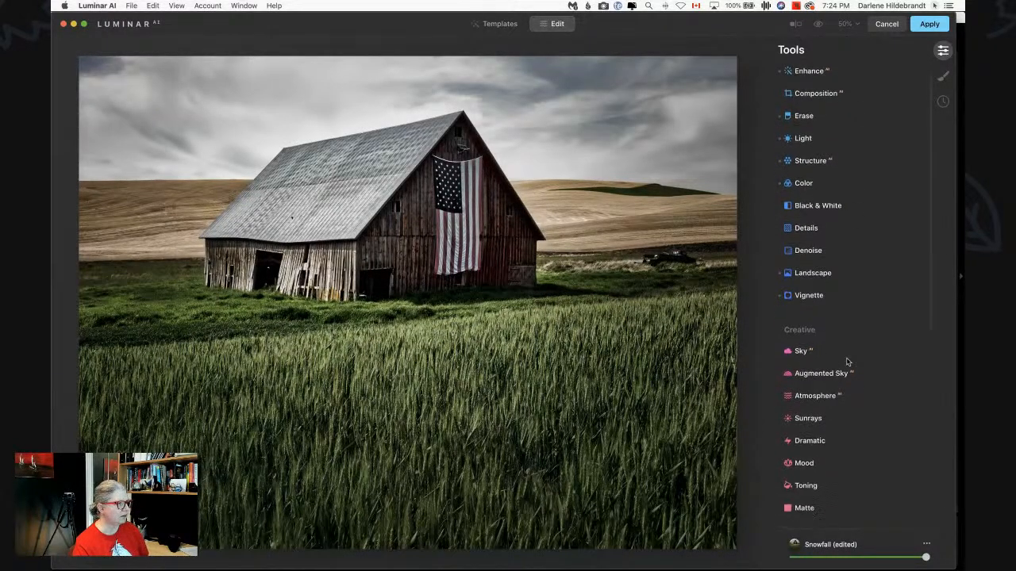
scroll(847, 362, "down", 3)
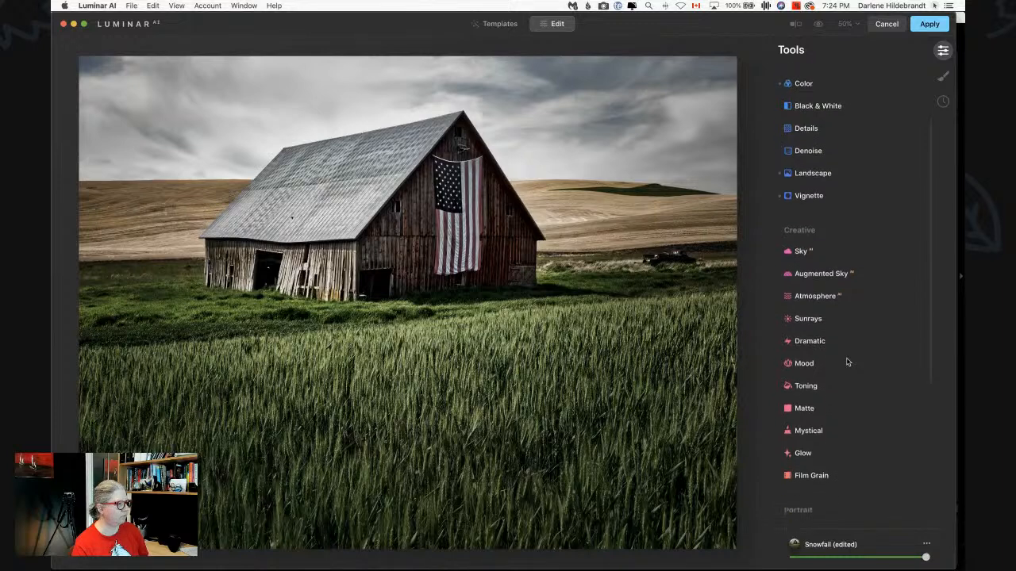
Add the Birds 3 object to the barn photo's sky with Augmented Sky
left_click(825, 251)
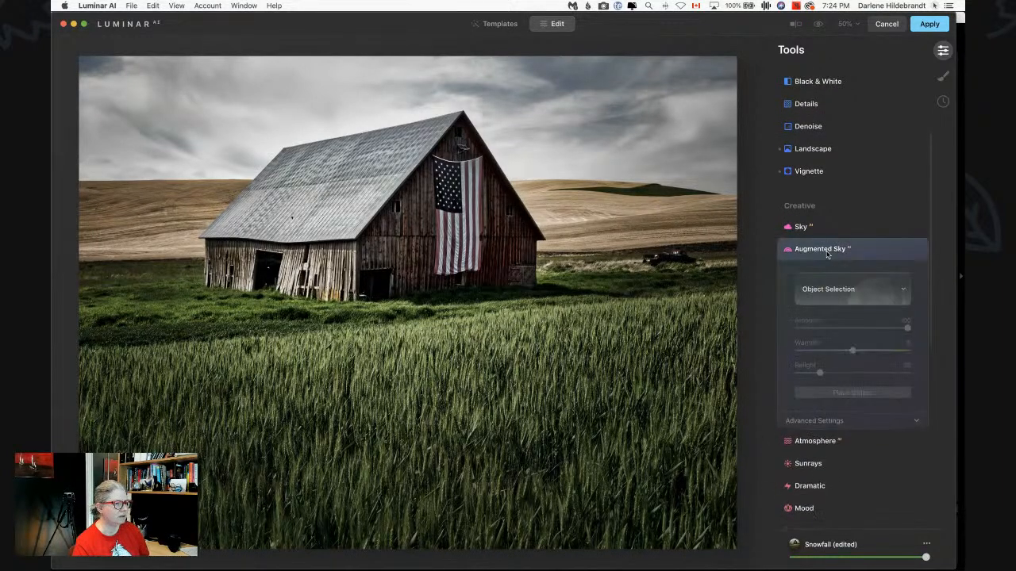
left_click(831, 289)
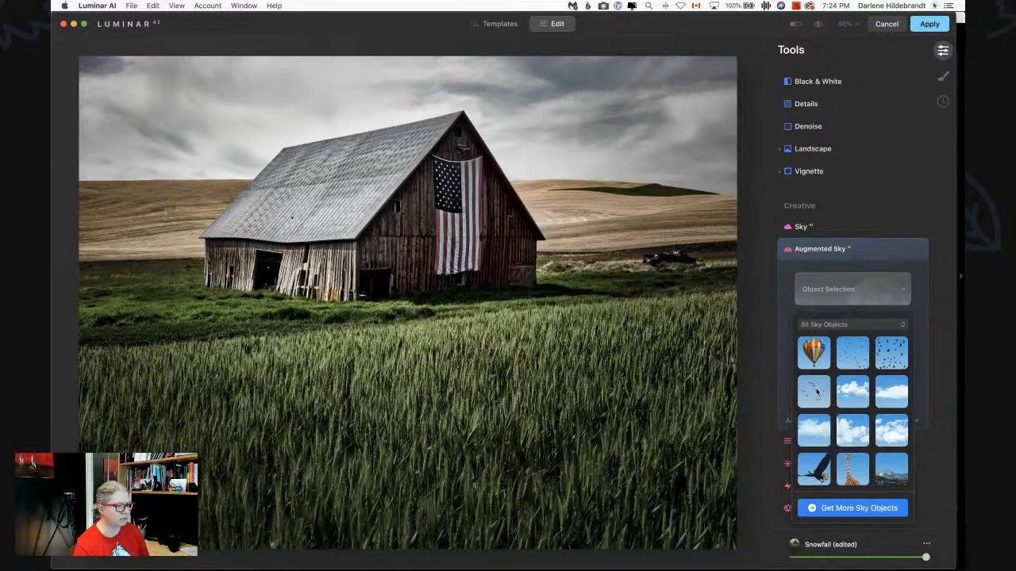
scroll(817, 391, "down", 3)
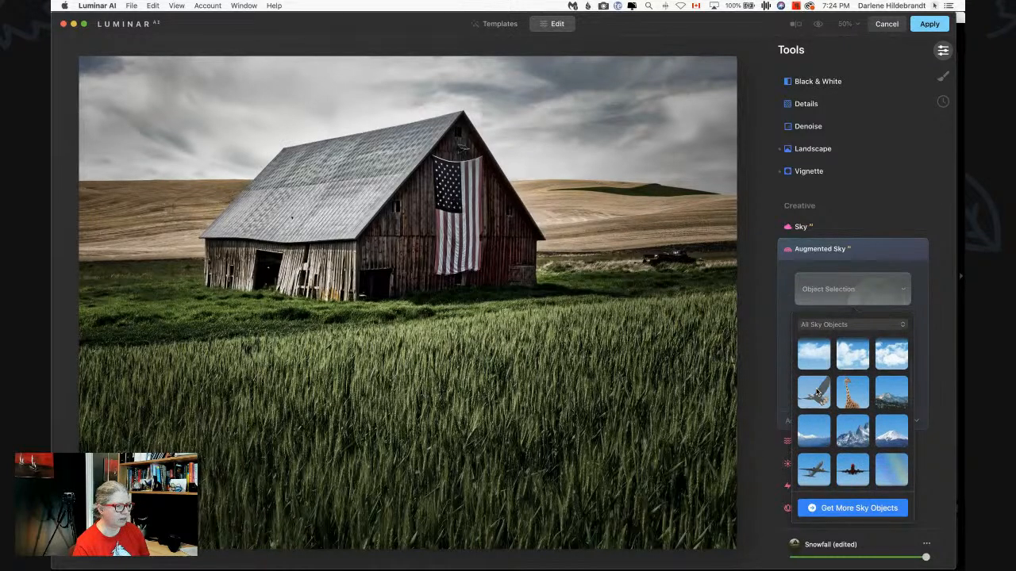
scroll(817, 391, "down", 10)
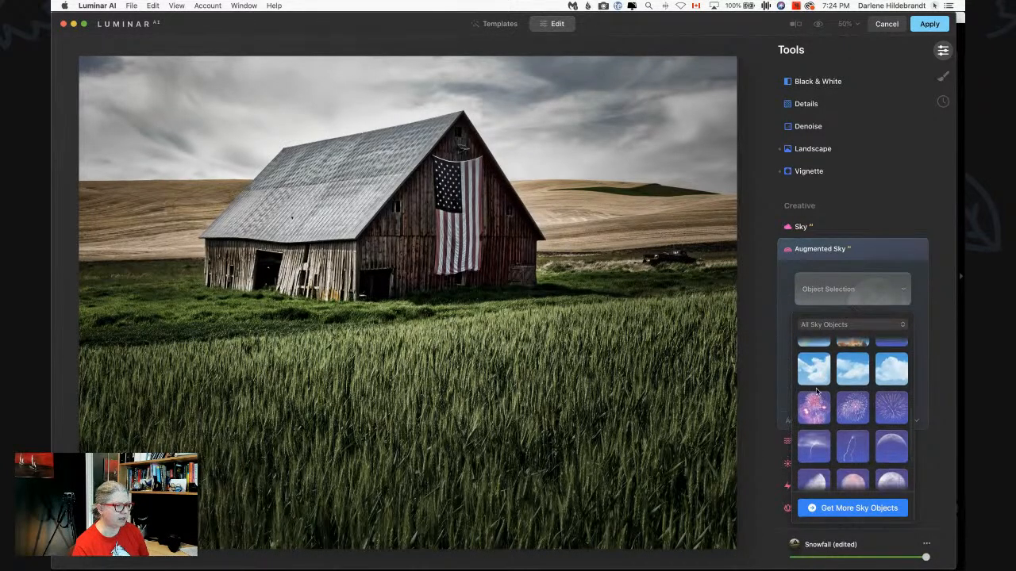
scroll(816, 391, "up", 12)
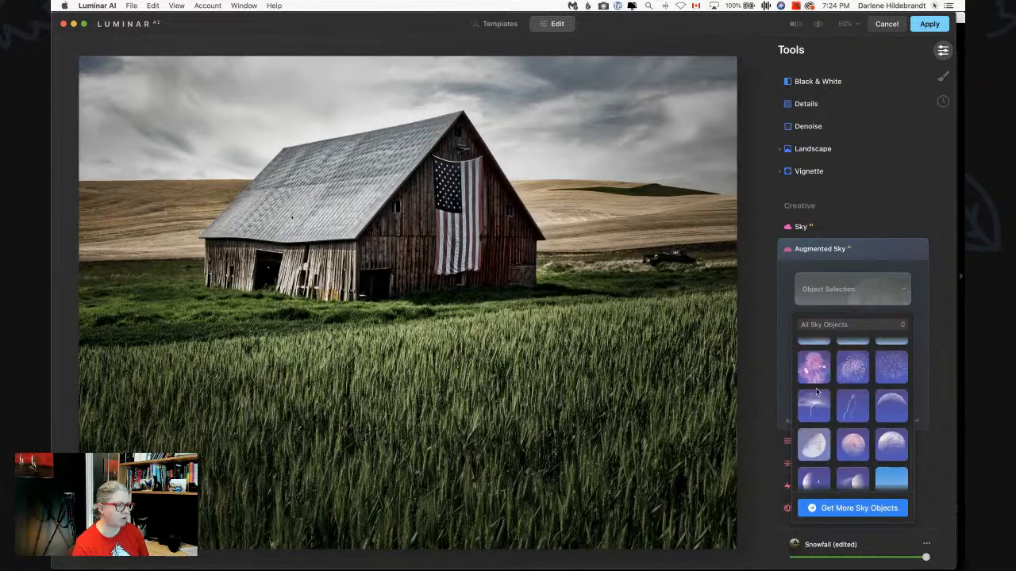
left_click(815, 392)
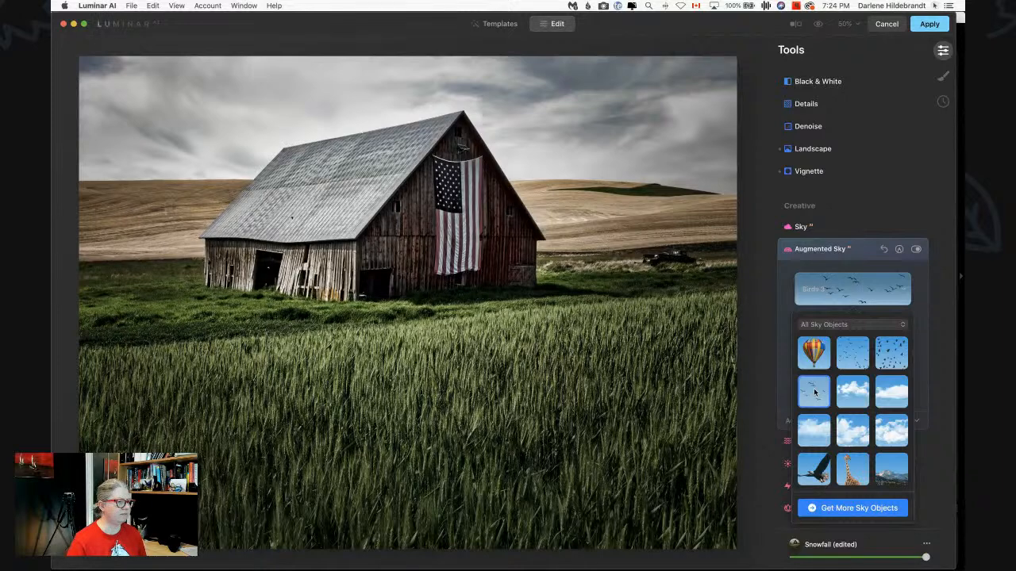
left_click(785, 289)
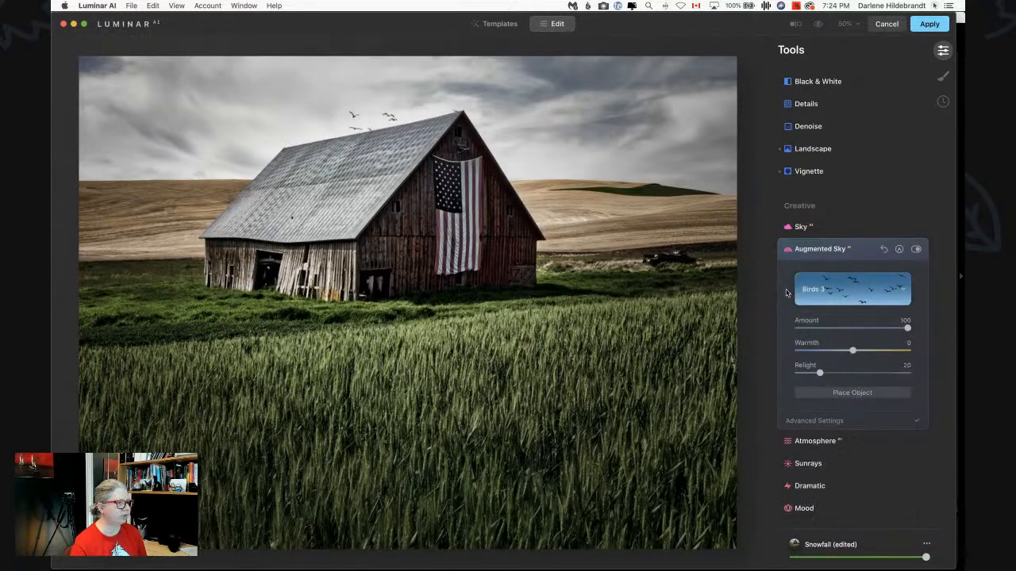
Place the flock of birds in the open sky to the right of the barn roof and scale it down slightly
left_click(846, 395)
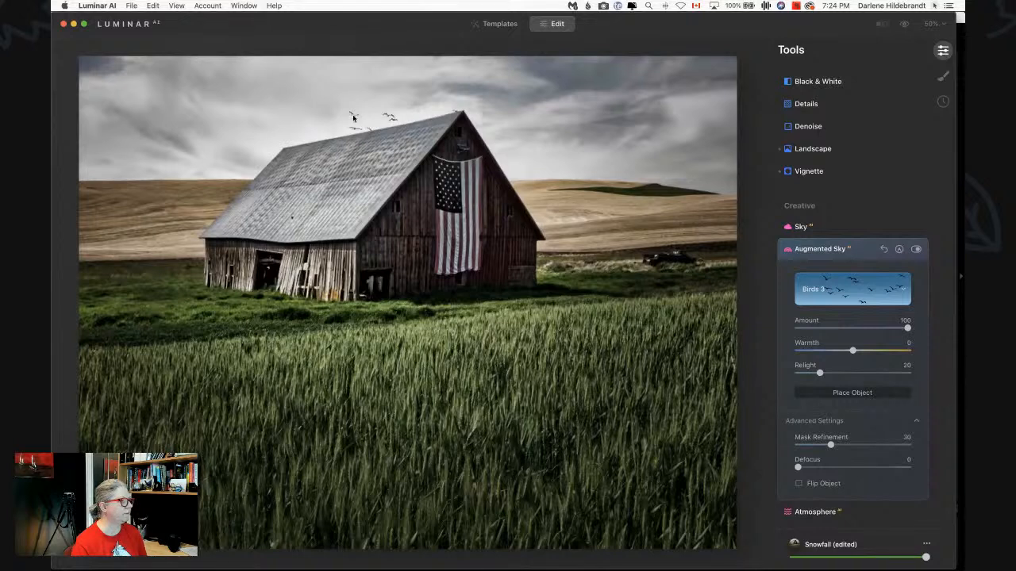
mouse_move(391, 141)
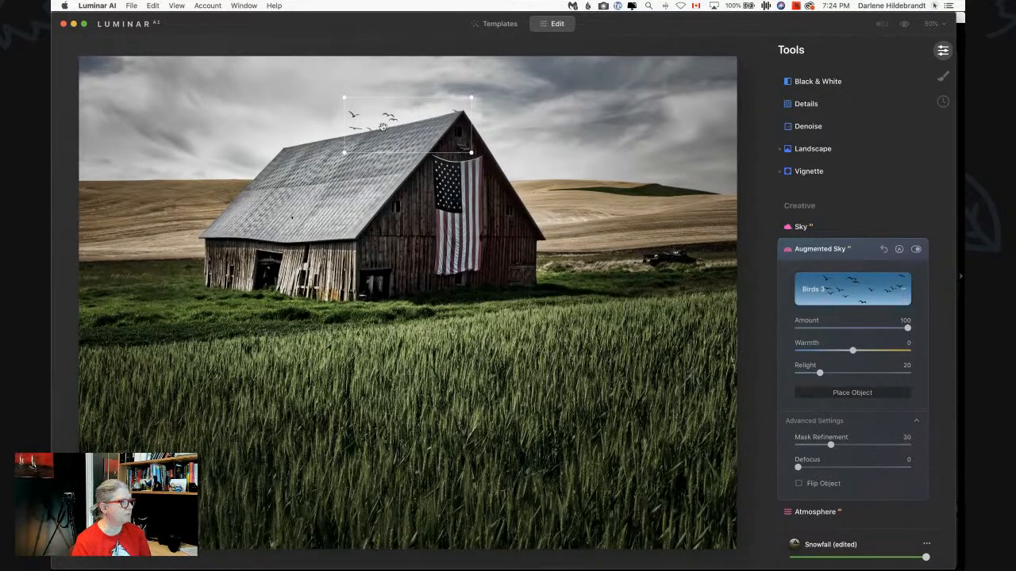
left_click_drag(384, 121, 580, 124)
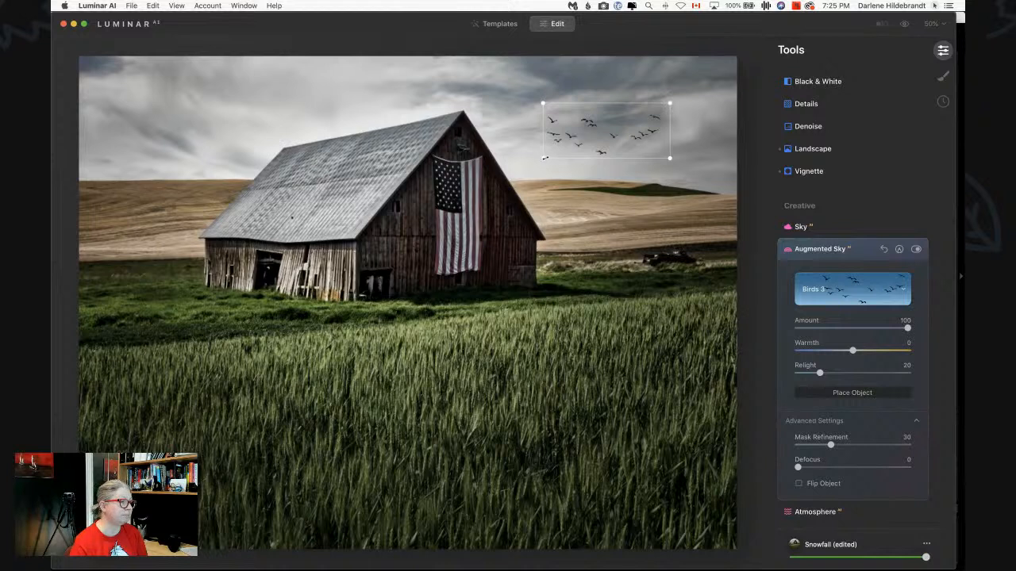
left_click_drag(545, 158, 569, 148)
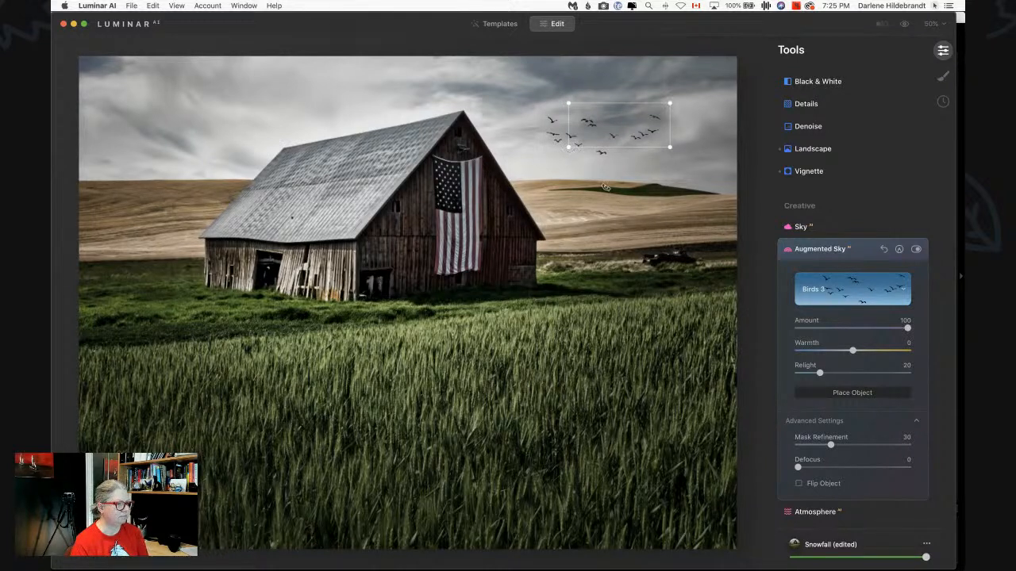
Adjust the augmented sky birds by setting Defocus to 2, Relight to 63 and Mask Refinement to 39
left_click(799, 468)
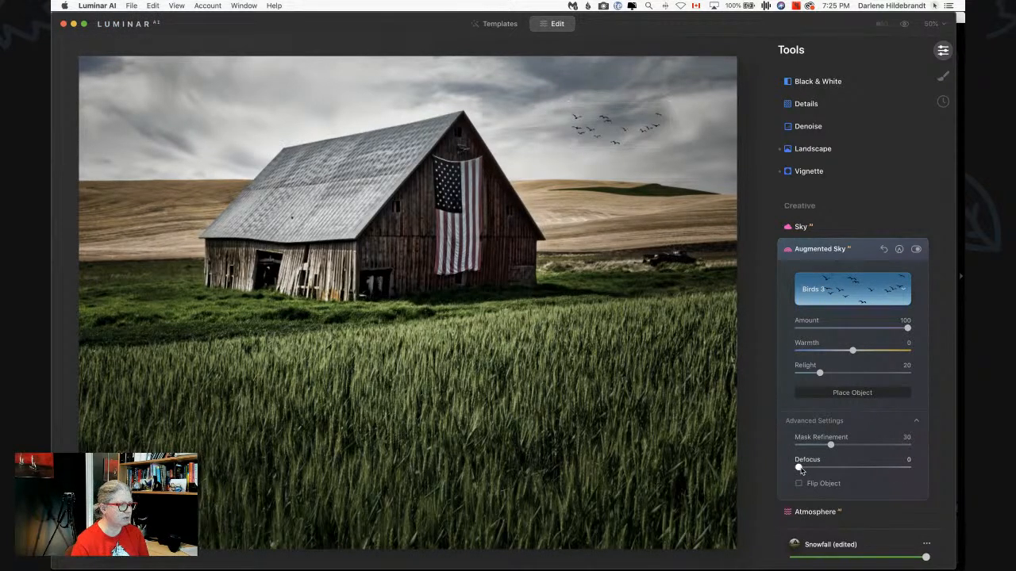
left_click_drag(802, 470, 804, 468)
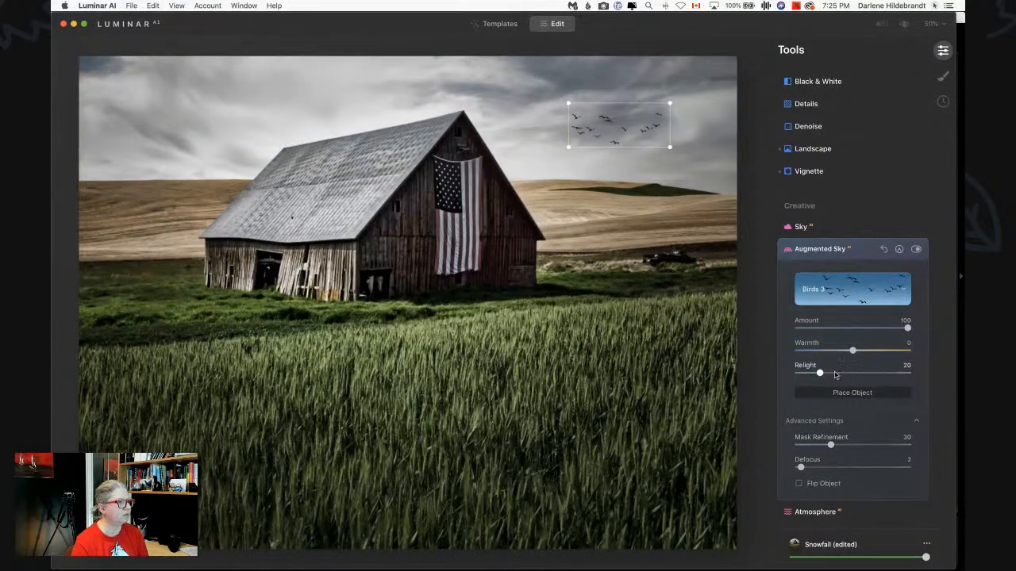
left_click_drag(819, 373, 871, 373)
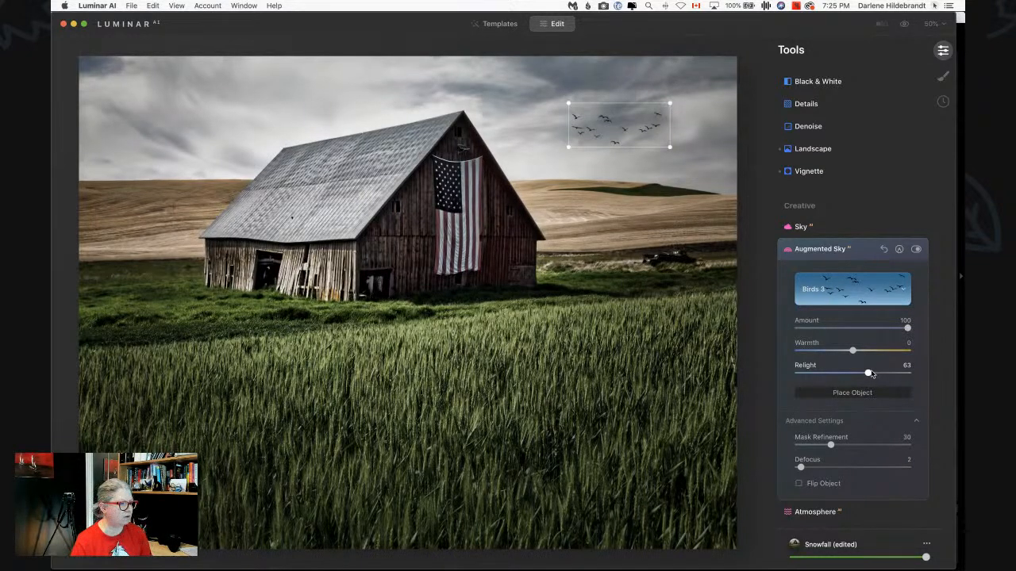
left_click_drag(831, 446, 841, 445)
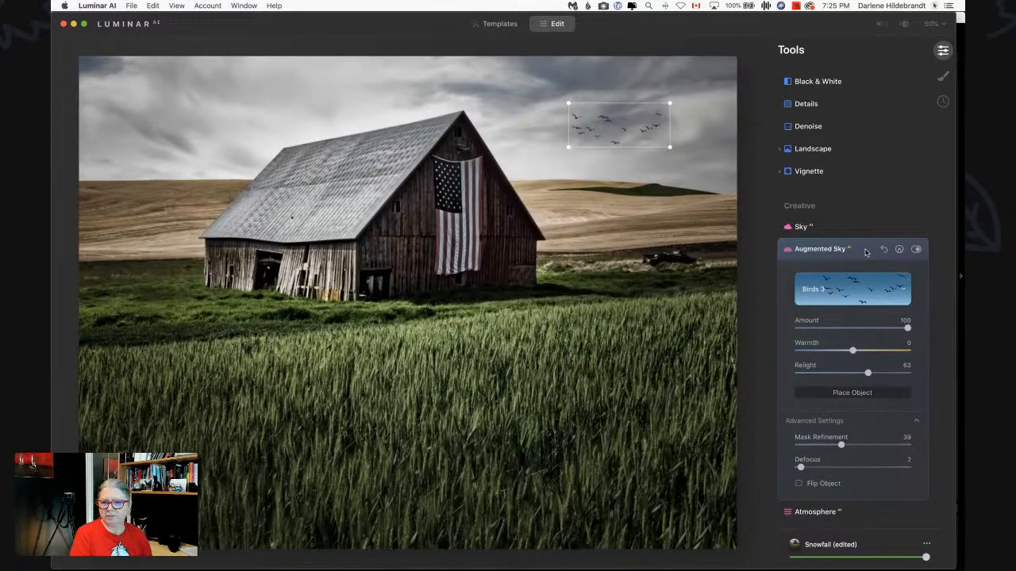
left_click(866, 253)
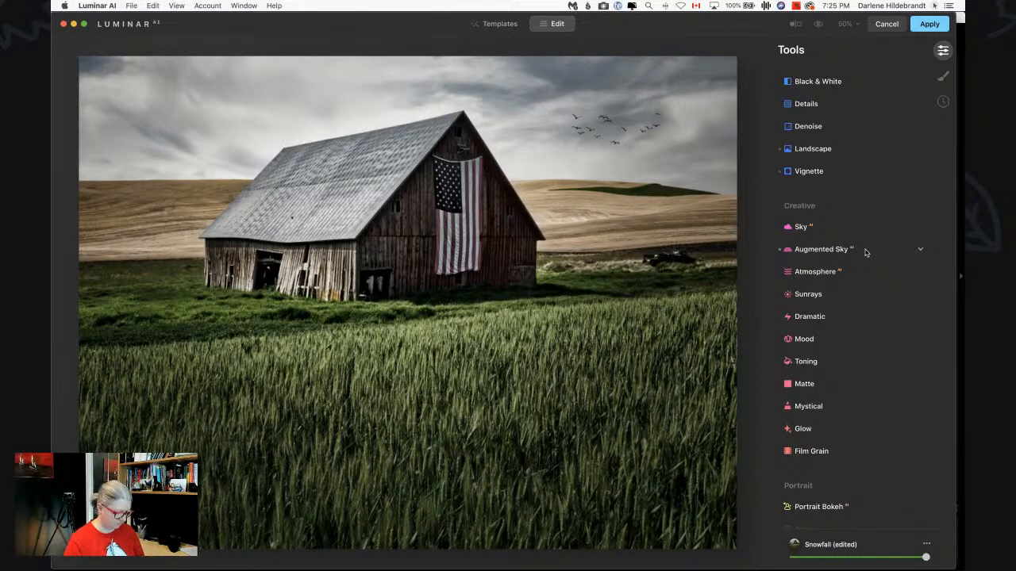
Compare the photo with Color Harmony disabled and enabled, and raise its Brilliance slightly
scroll(866, 253, "down", 3)
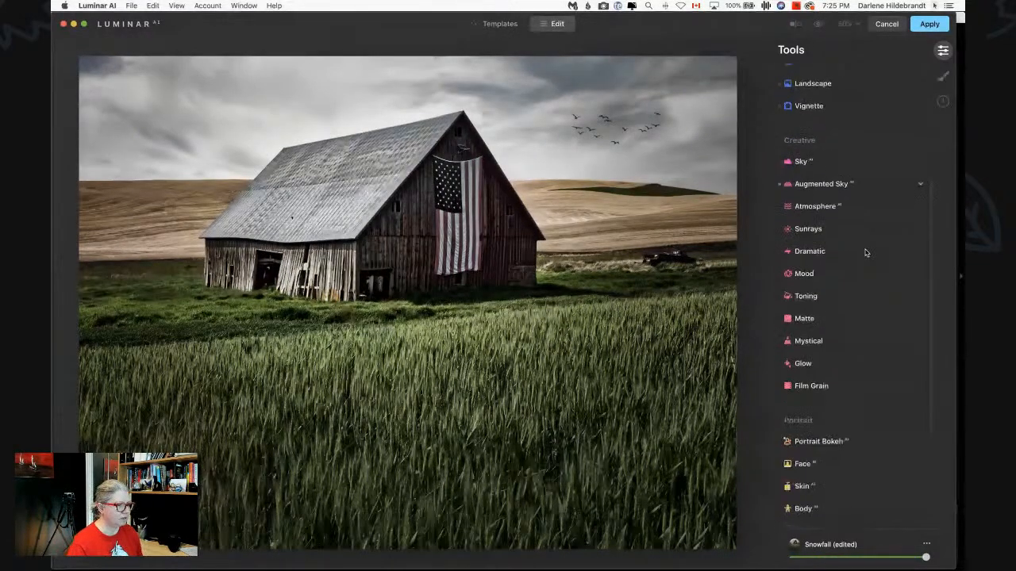
scroll(866, 253, "down", 5)
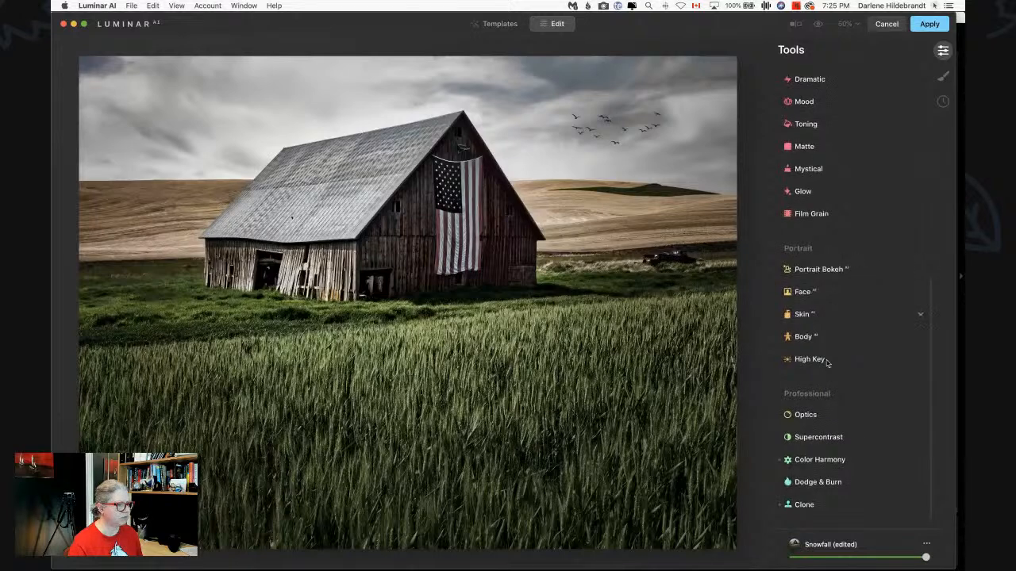
left_click(829, 463)
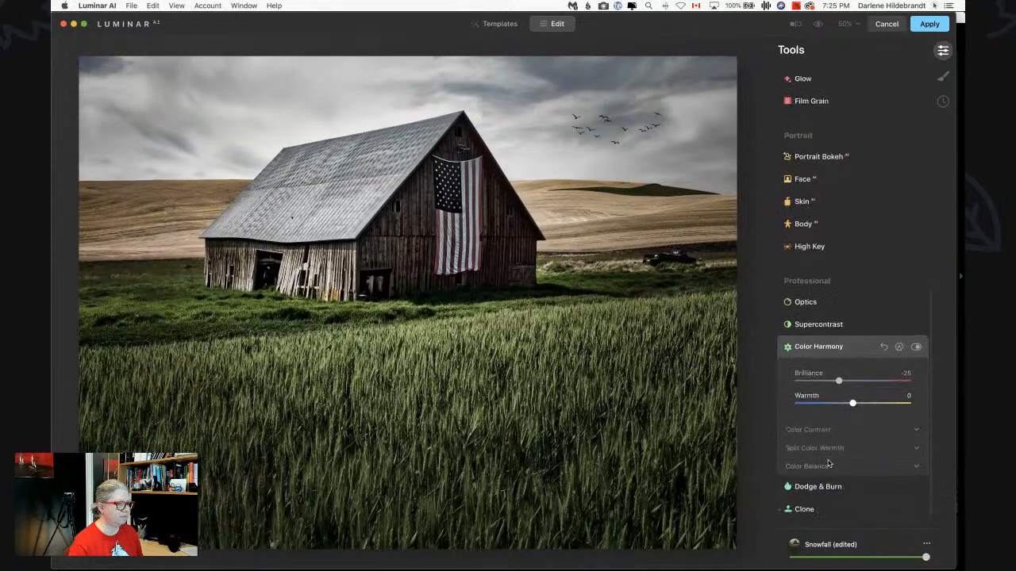
left_click(916, 348)
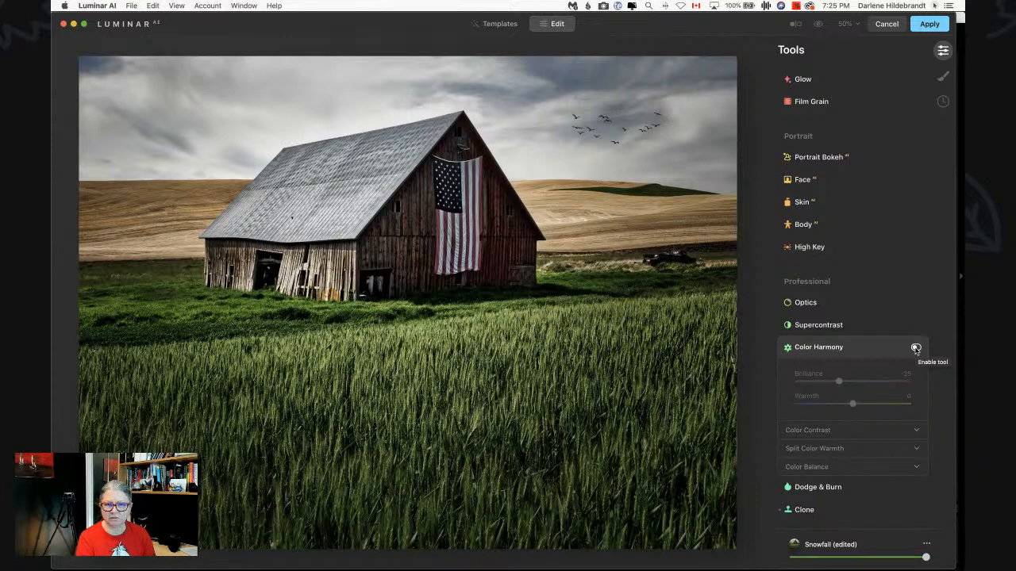
left_click(916, 348)
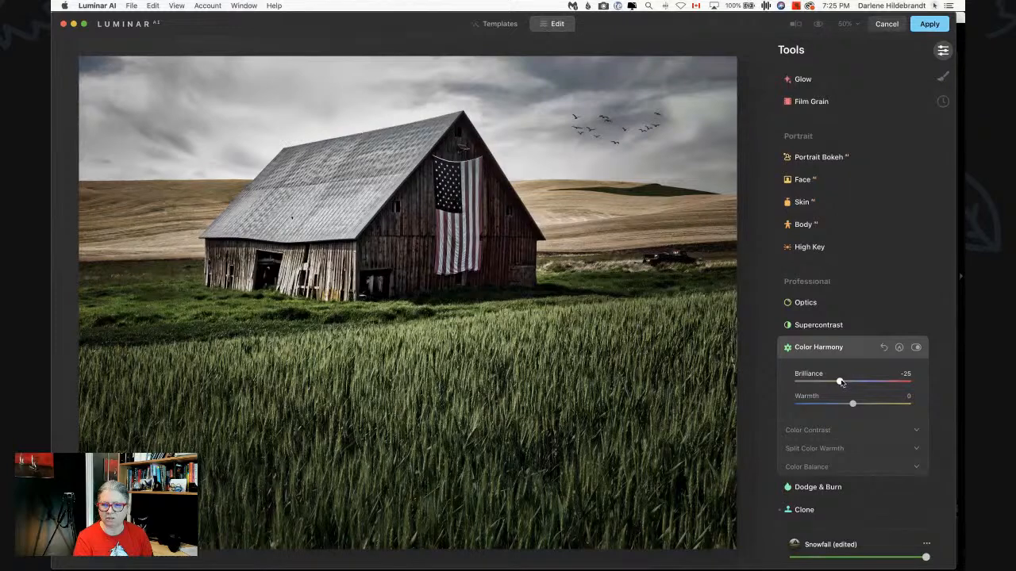
left_click_drag(839, 381, 847, 383)
Set the Color tool's HSL saturation to Yellow -33, Green -31, Blue -14 and Purple -22
scroll(851, 376, "up", 10)
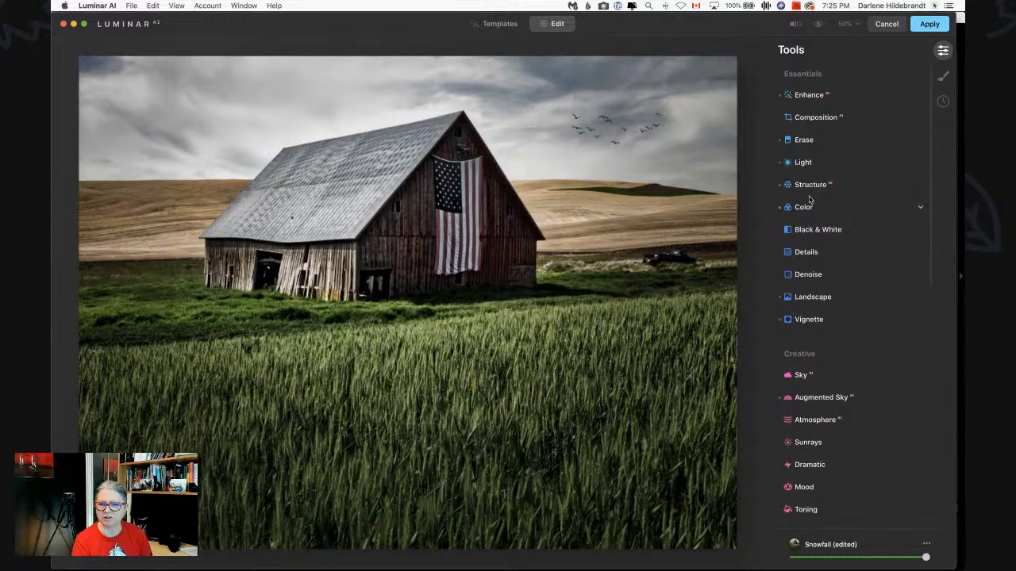
left_click(804, 207)
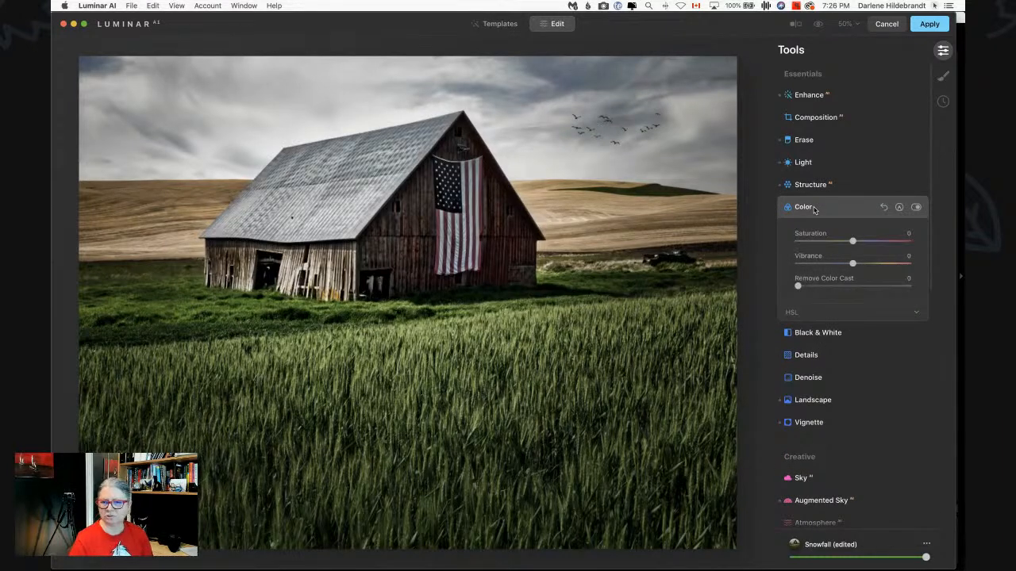
left_click(831, 317)
scroll(830, 321, "down", 3)
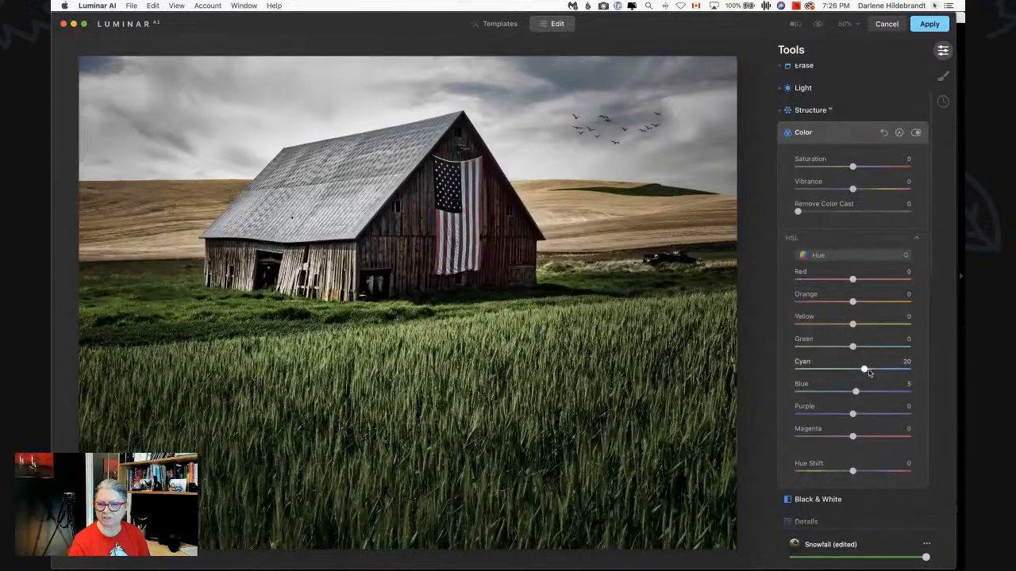
left_click(846, 255)
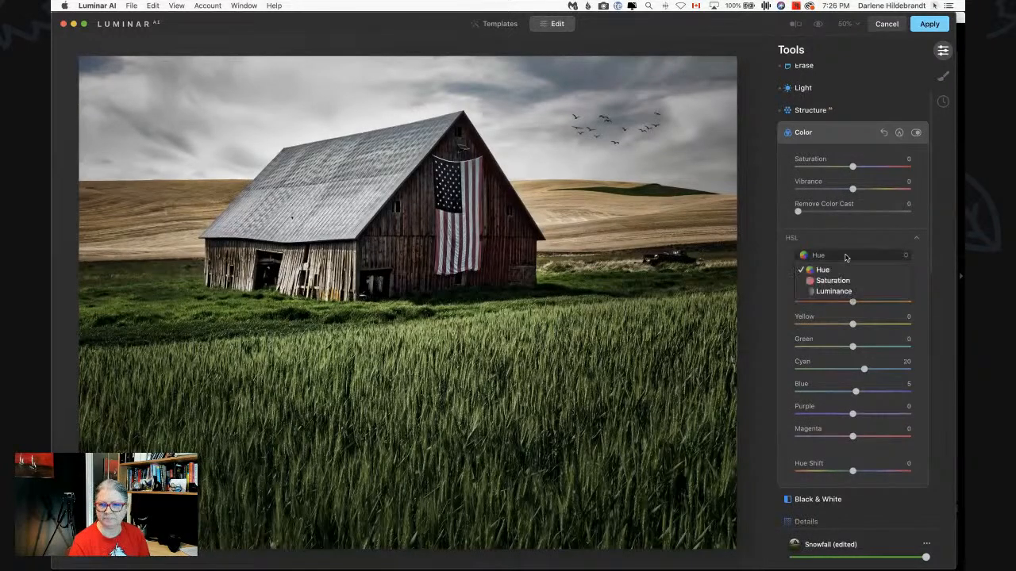
left_click(843, 281)
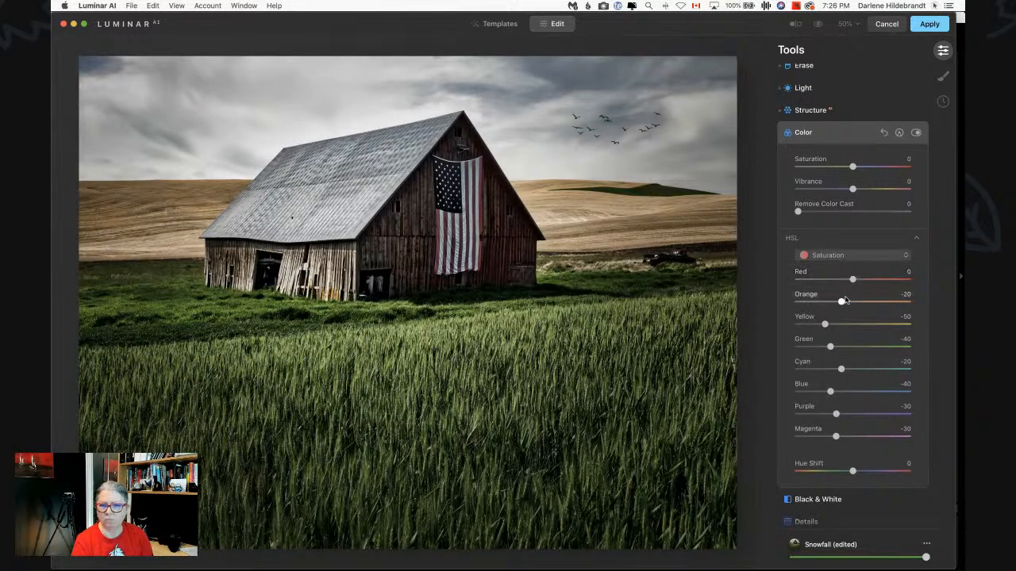
left_click_drag(831, 348, 833, 324)
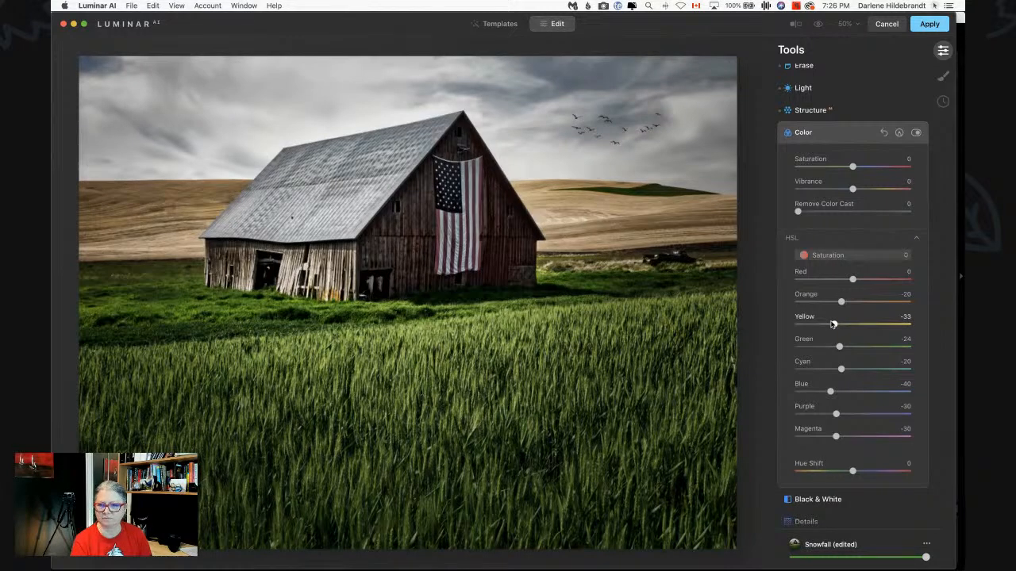
left_click_drag(830, 392, 843, 414)
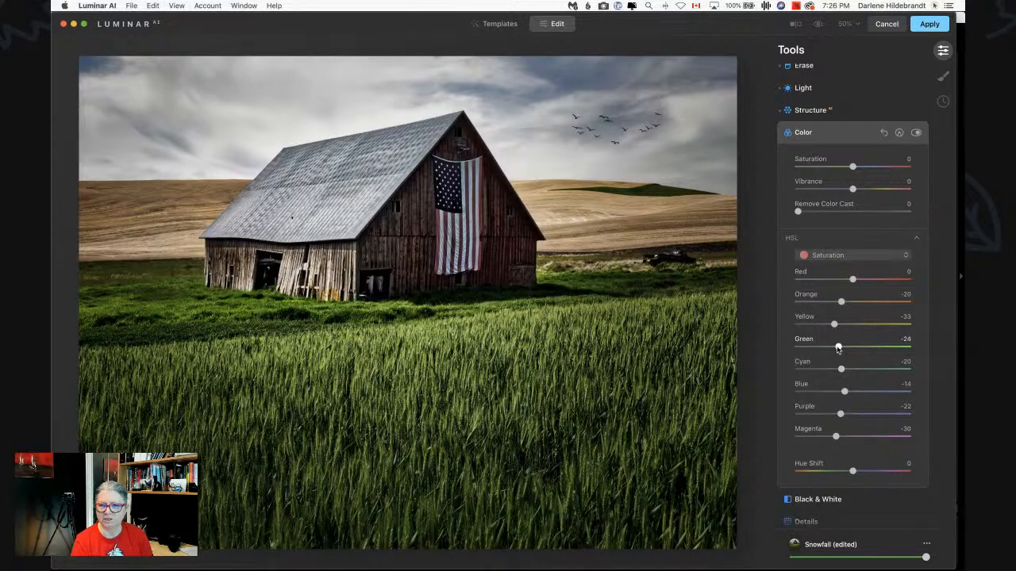
left_click_drag(838, 348, 834, 349)
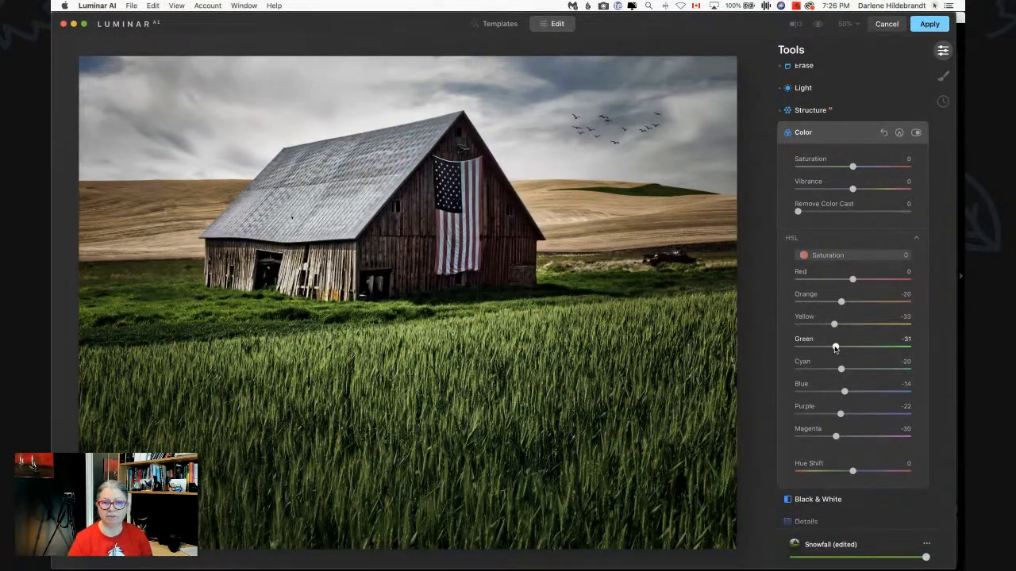
left_click(842, 129)
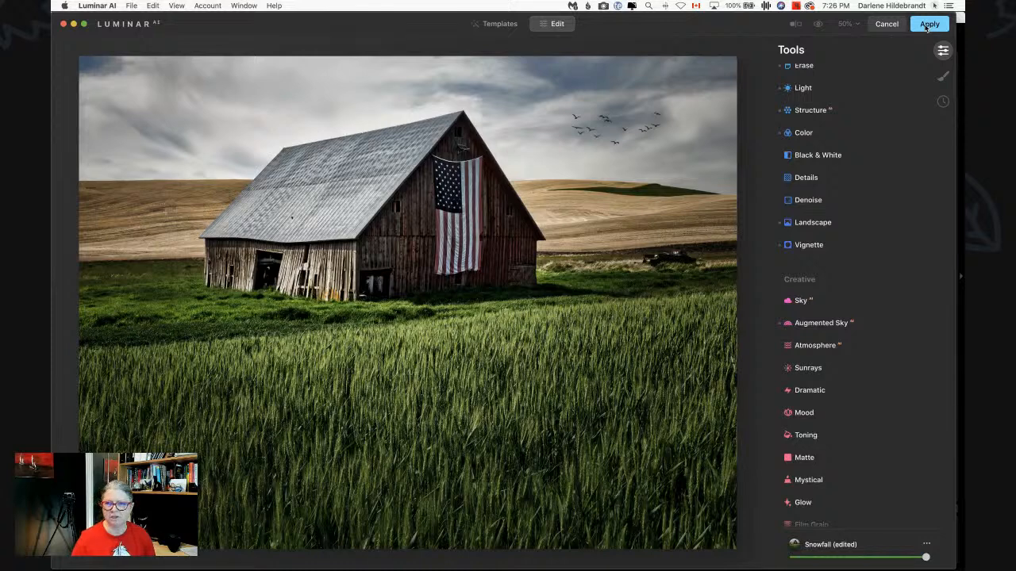
Try an automatic Composition AI crop with the barn shifted inside the frame, and reset the composition
scroll(851, 142, "up", 3)
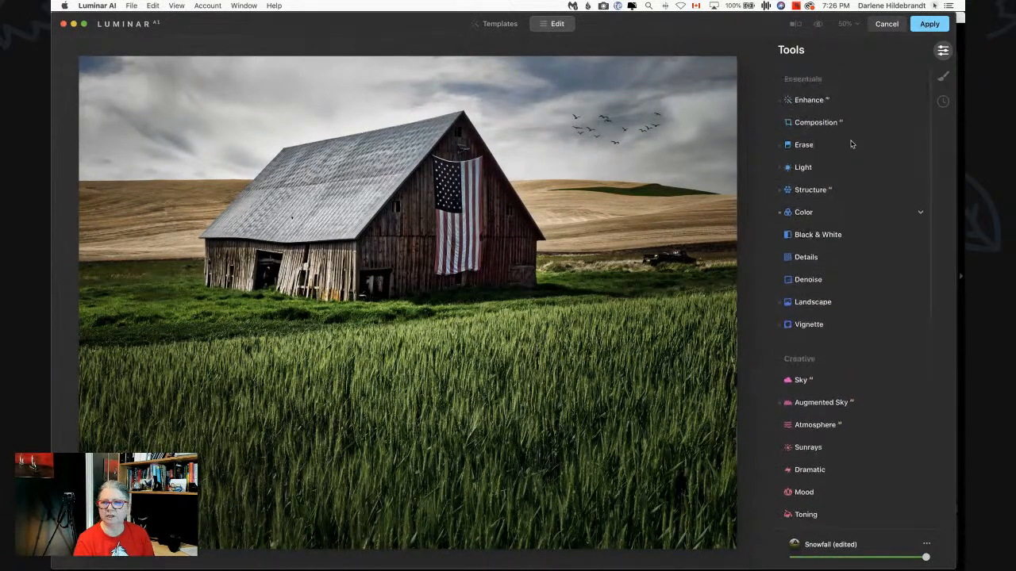
left_click(823, 117)
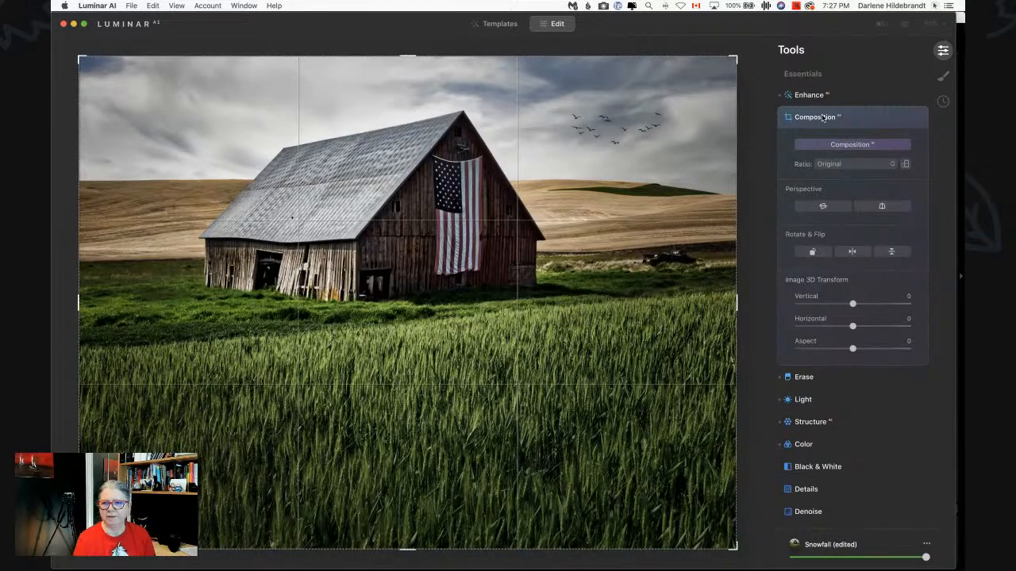
left_click(846, 146)
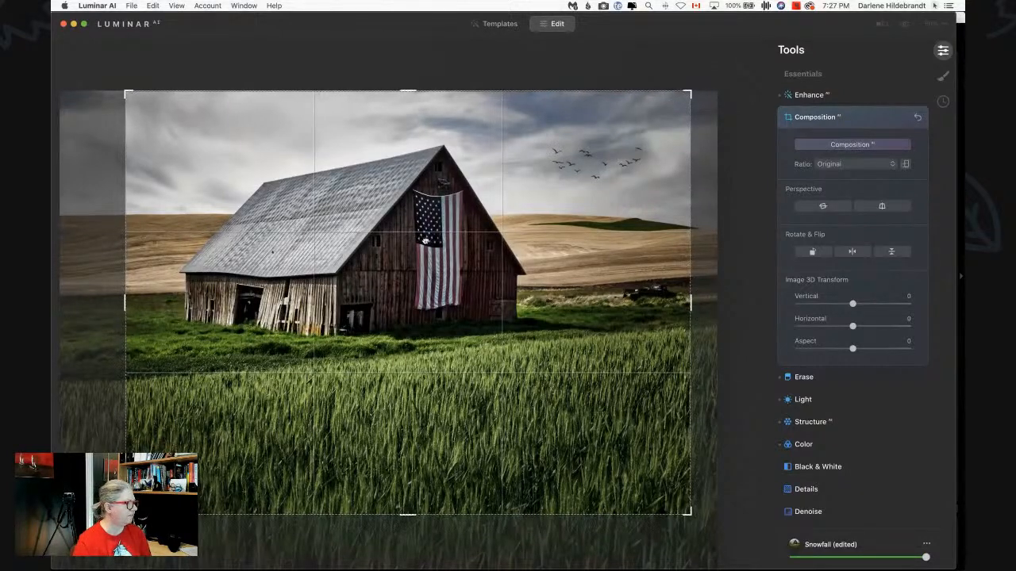
mouse_move(425, 241)
left_mouse_down()
mouse_move(443, 238)
mouse_move(415, 241)
left_mouse_up()
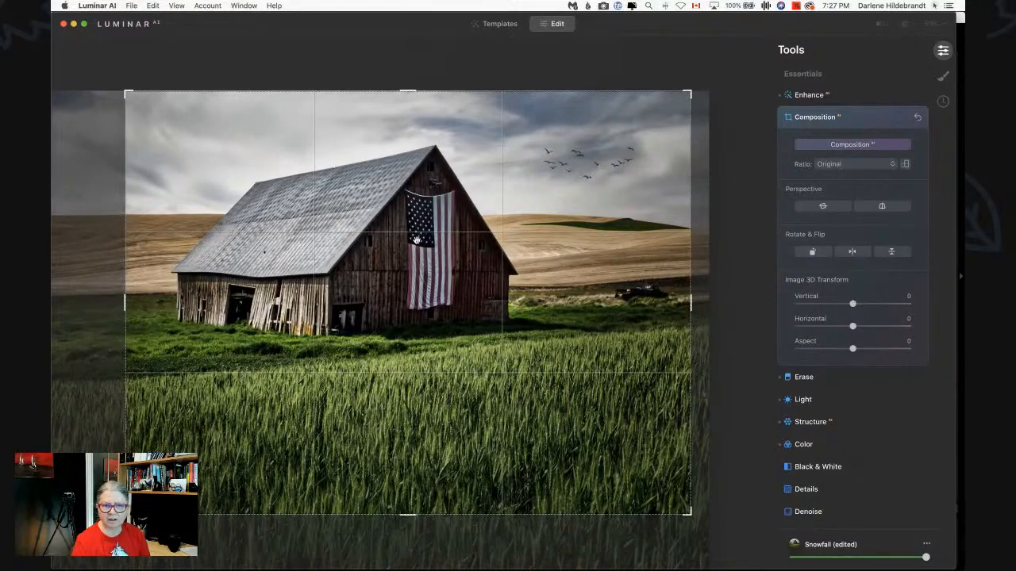
left_click_drag(416, 239, 452, 243)
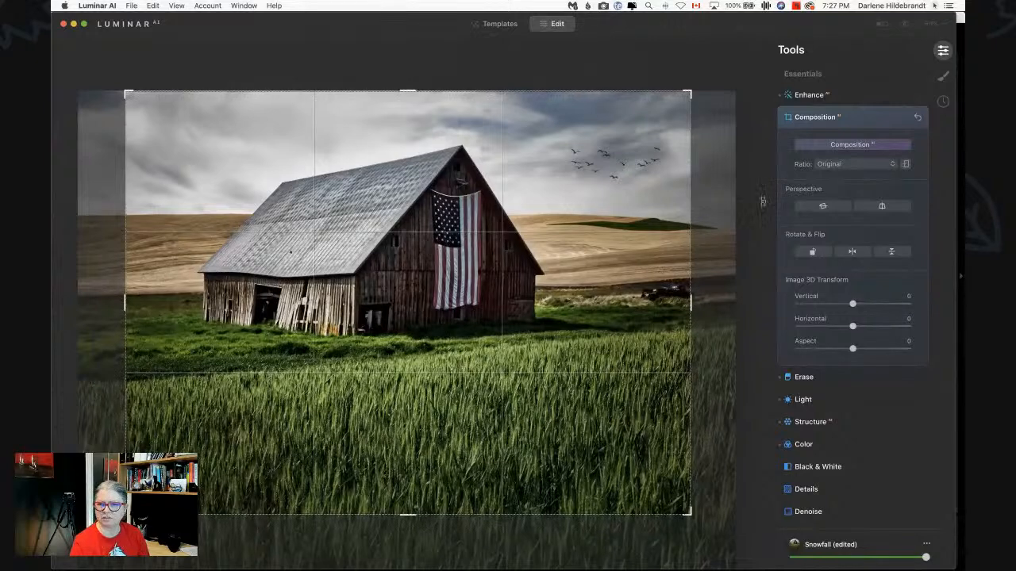
left_click(918, 117)
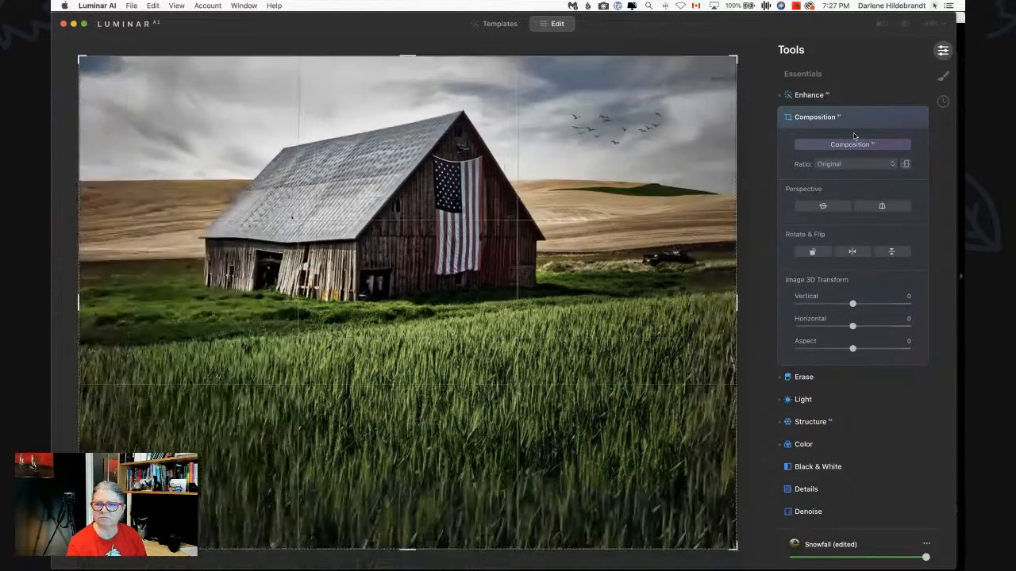
left_click(866, 120)
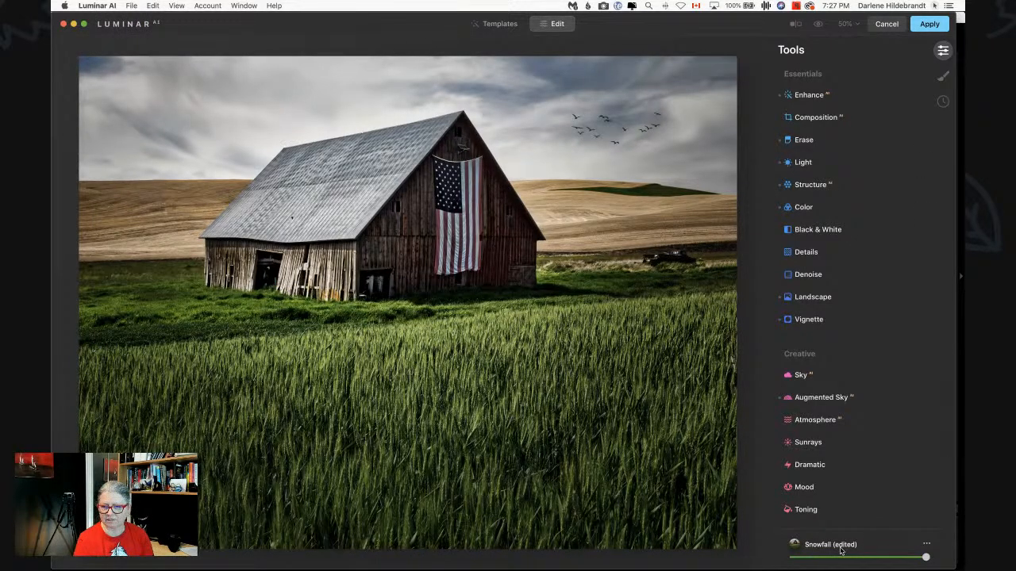
Save the current adjustments as a template named "Snowfall edit" and view it in My Templates
left_click(926, 547)
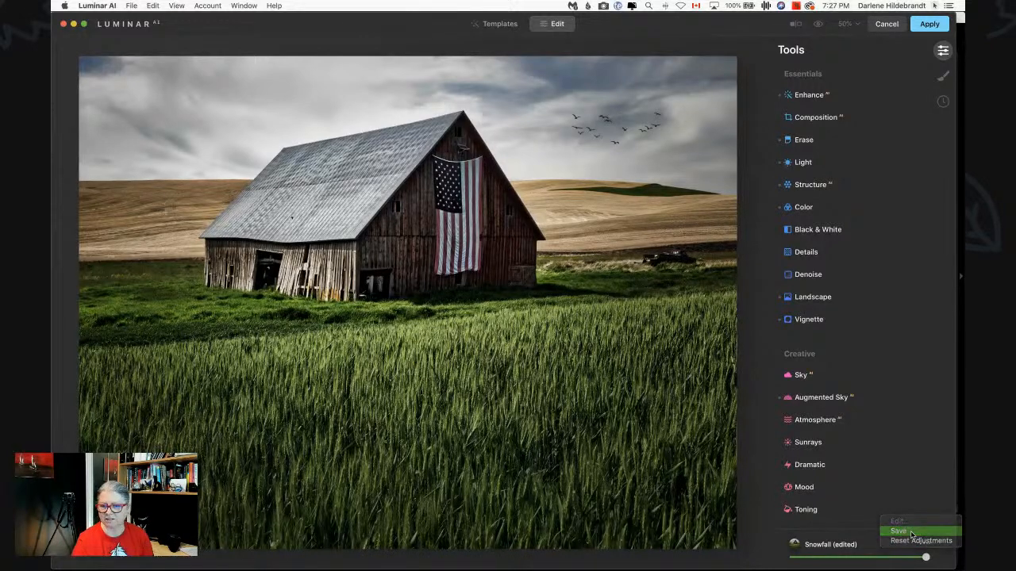
left_click(915, 540)
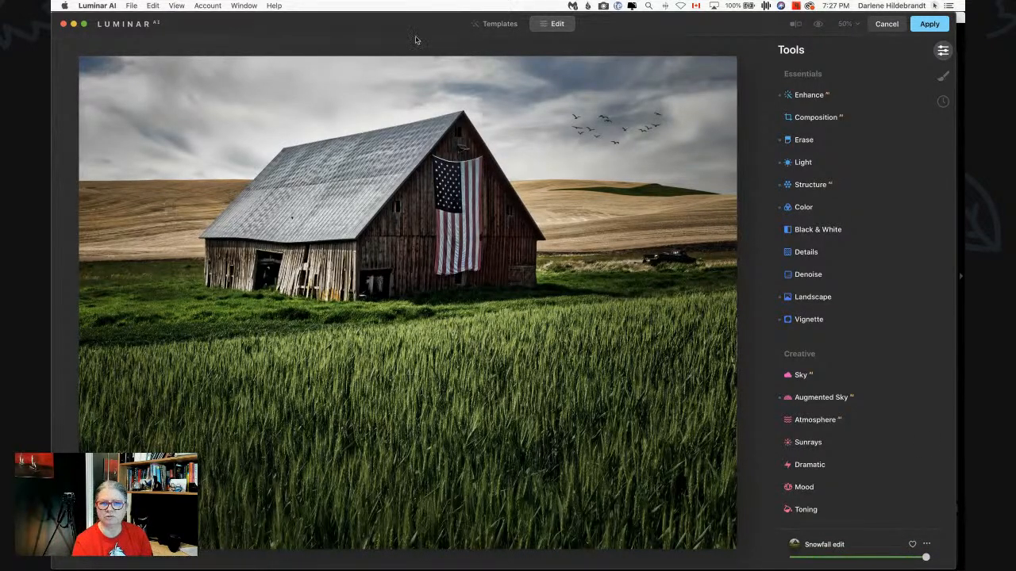
left_click(492, 35)
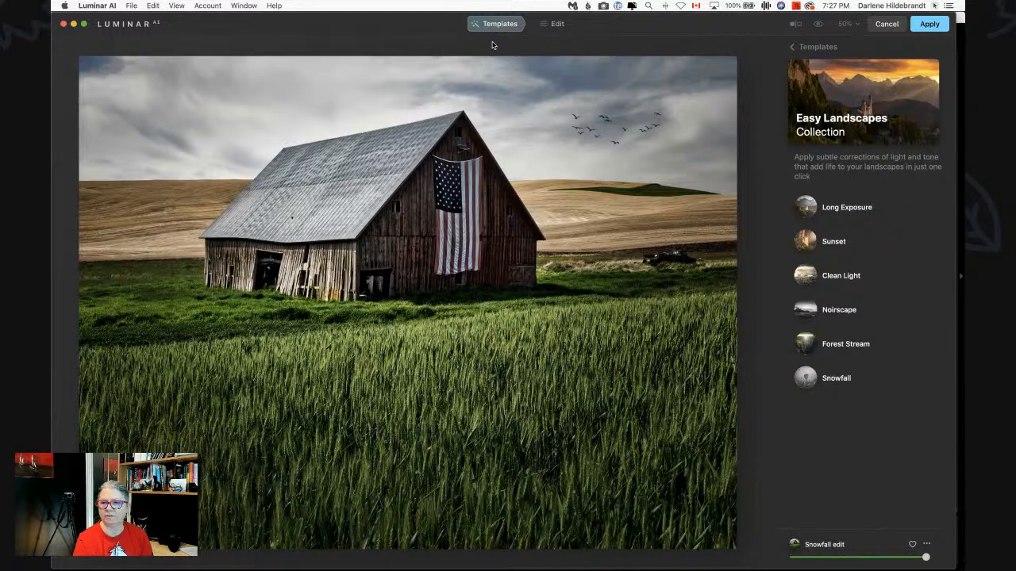
left_click(821, 50)
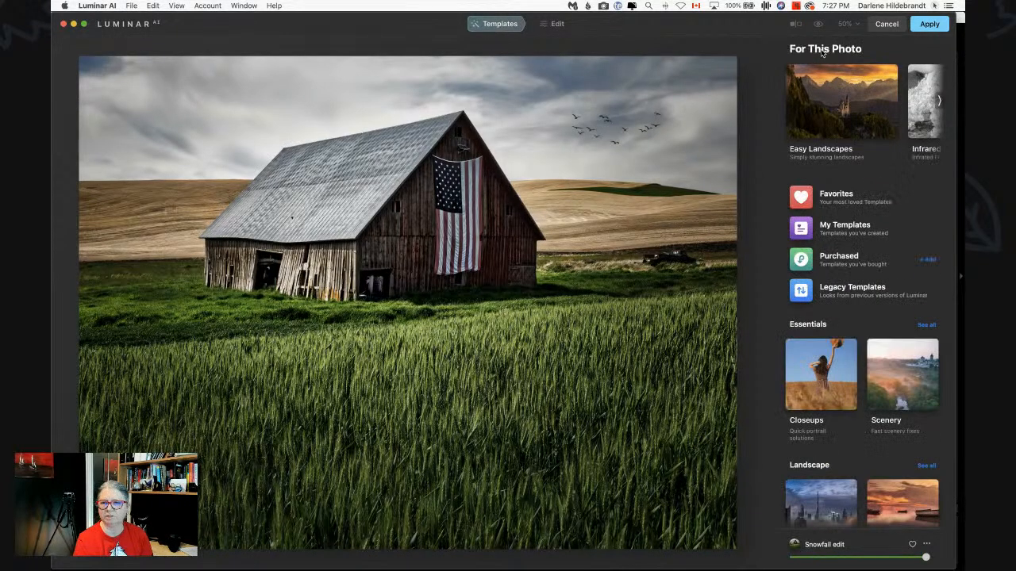
left_click(835, 236)
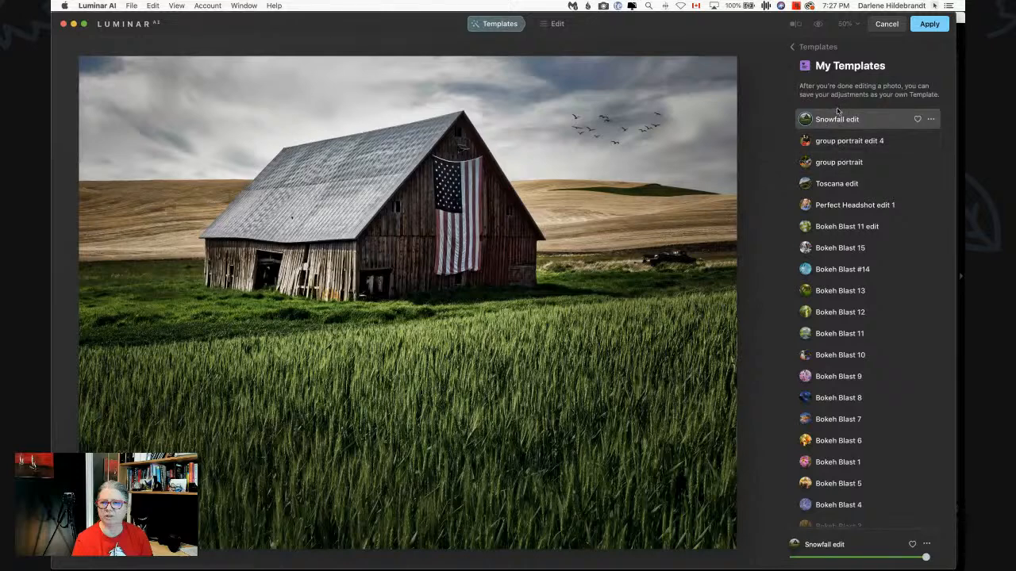
Try the Snowfall edit template at about a quarter strength, compare with the original photo, and restore full strength
left_click(557, 24)
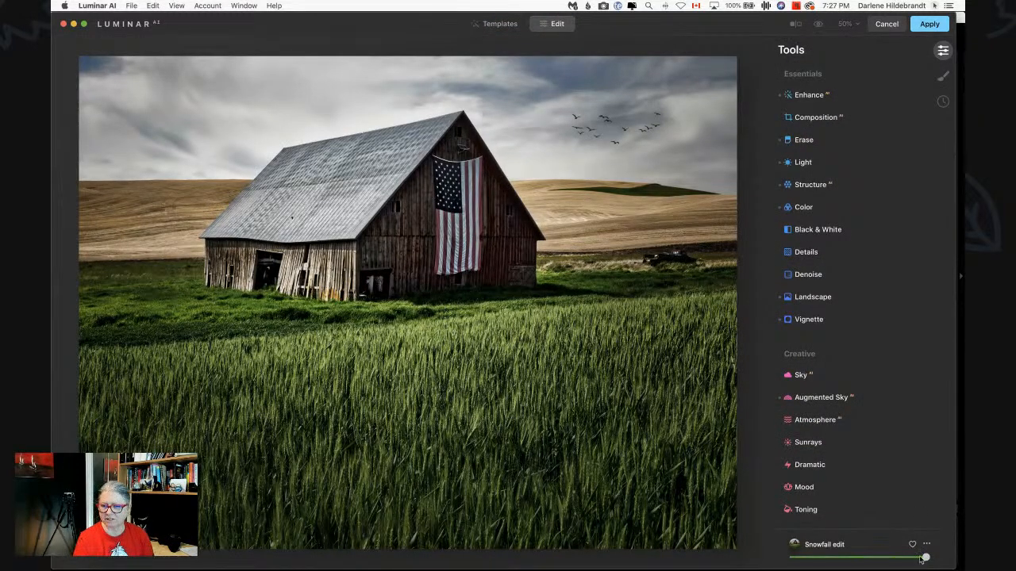
left_click_drag(926, 560, 826, 557)
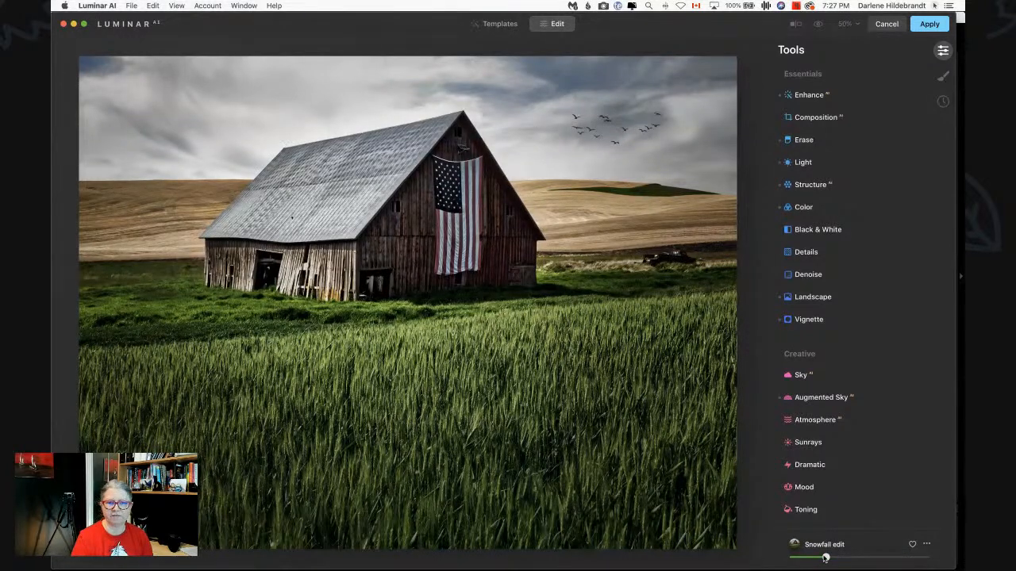
key("backslash")
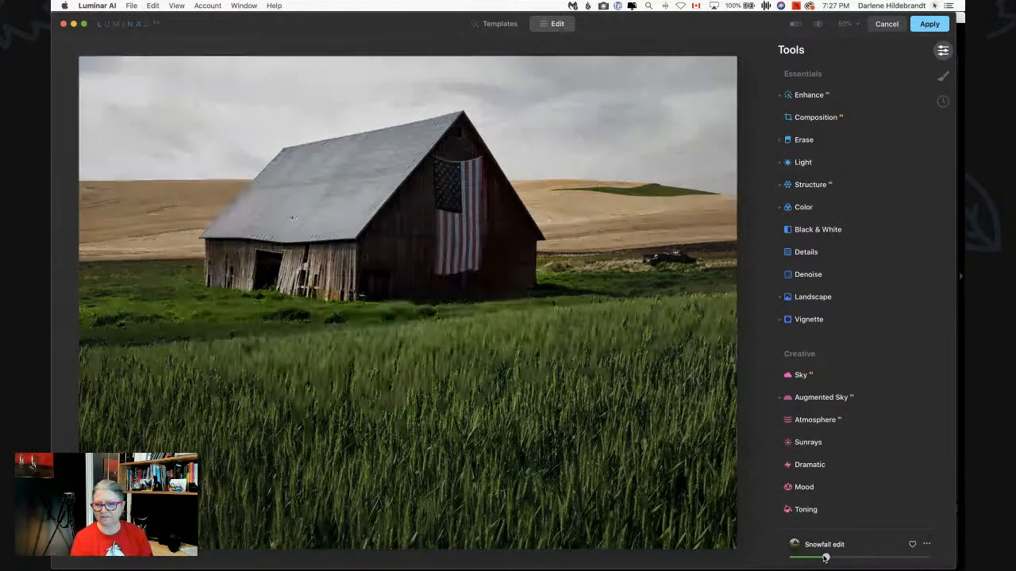
left_click_drag(825, 558, 954, 560)
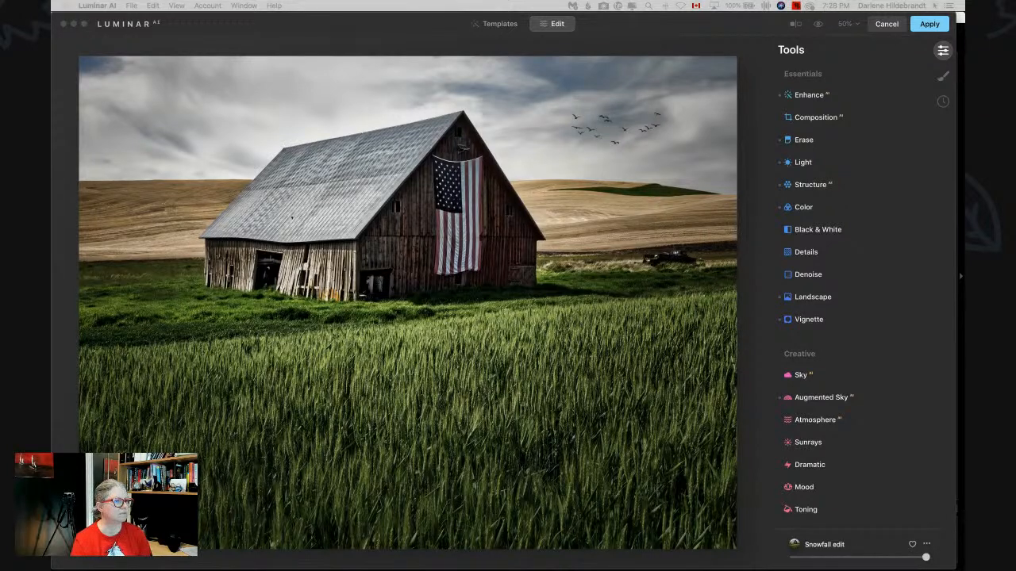
Apply the finished Luminar AI edits and return the barn photo to Lightroom Classic
left_click(921, 30)
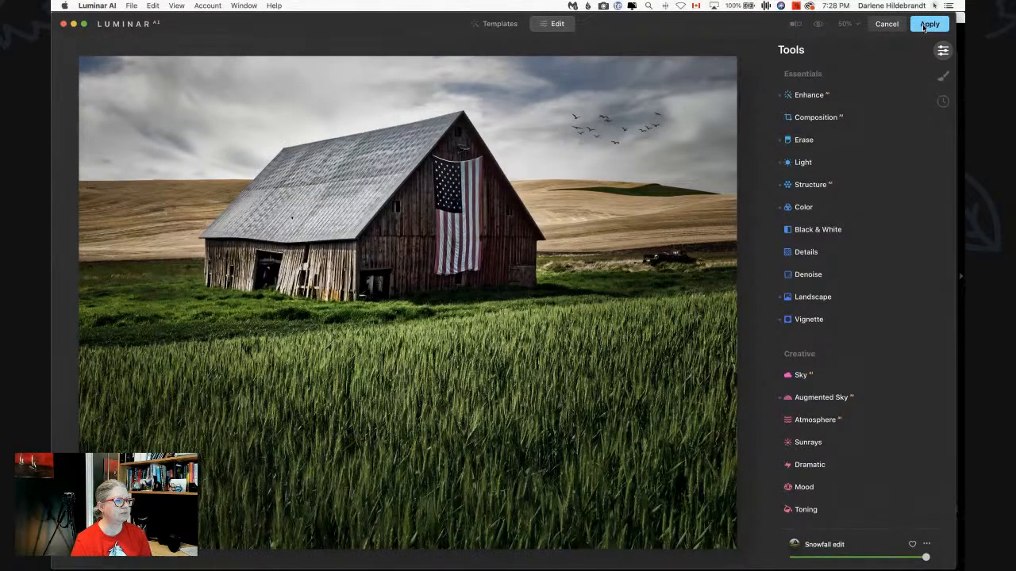
left_click(925, 25)
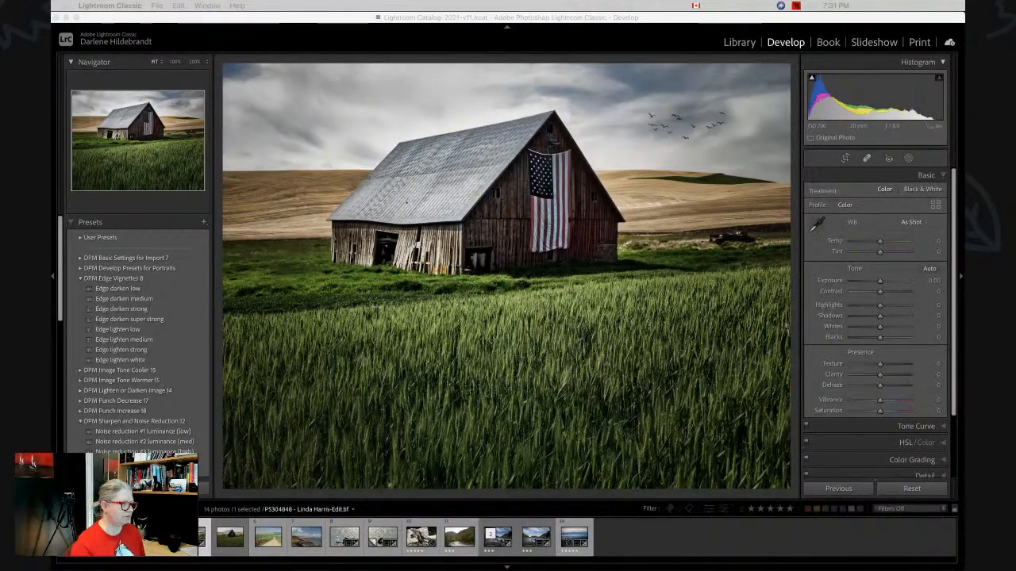
Compare the edited and original barn photos side by side in the Library without panels, and return to the thumbnail grid
left_click(706, 531)
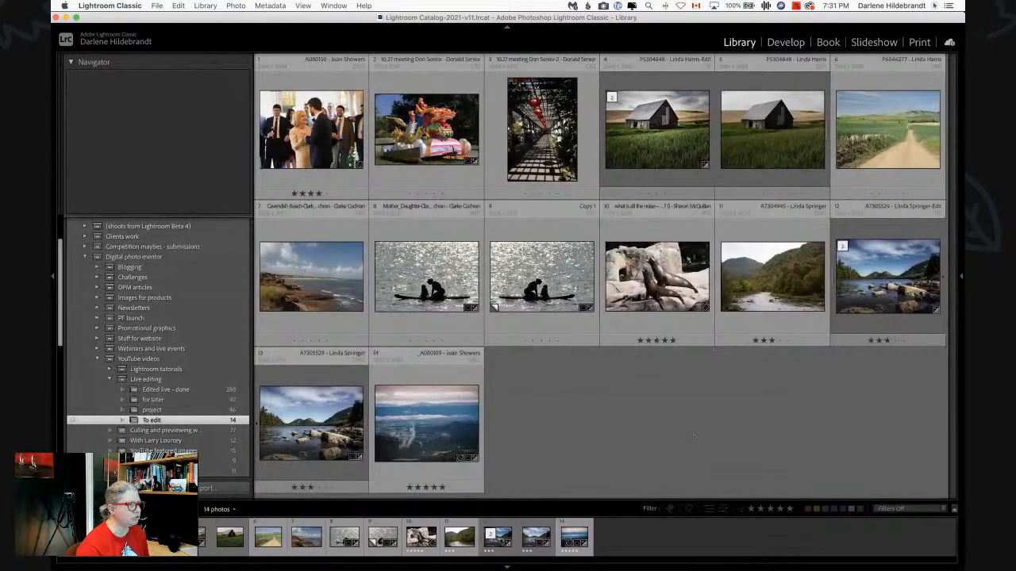
left_click(754, 143)
left_click(665, 150, "super")
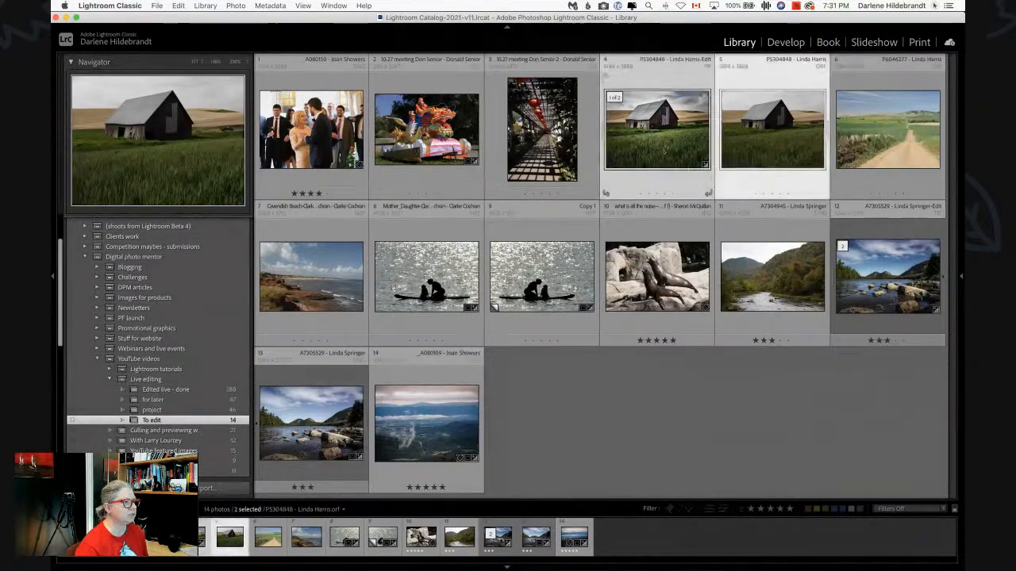
key("c")
key("shift+Tab")
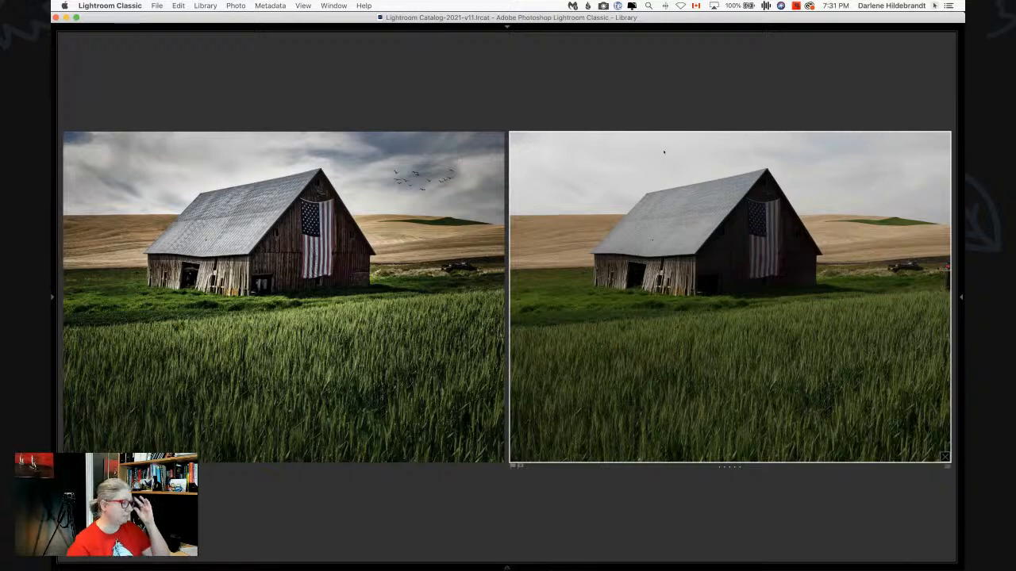
key("g")
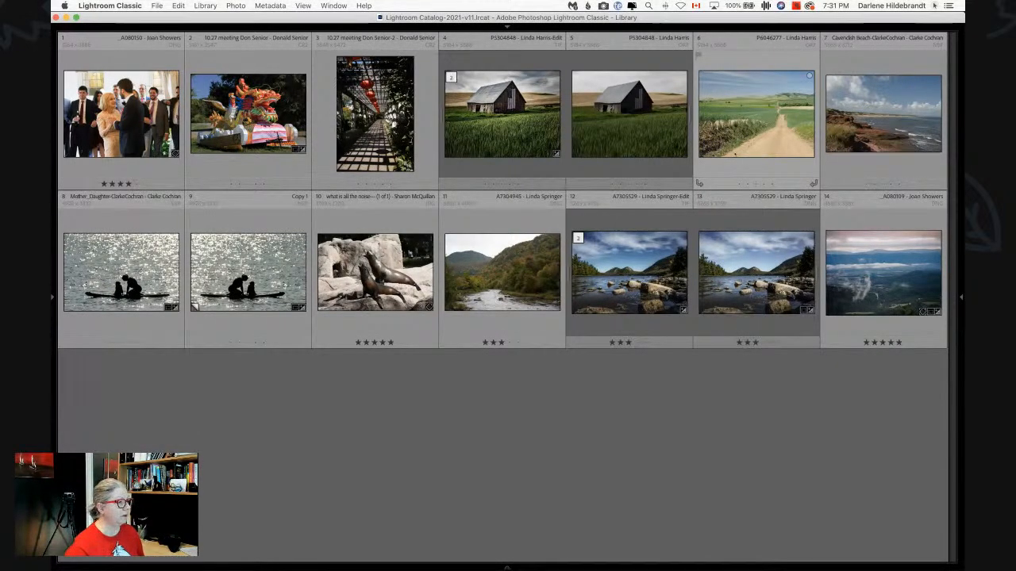
mouse_move(735, 154)
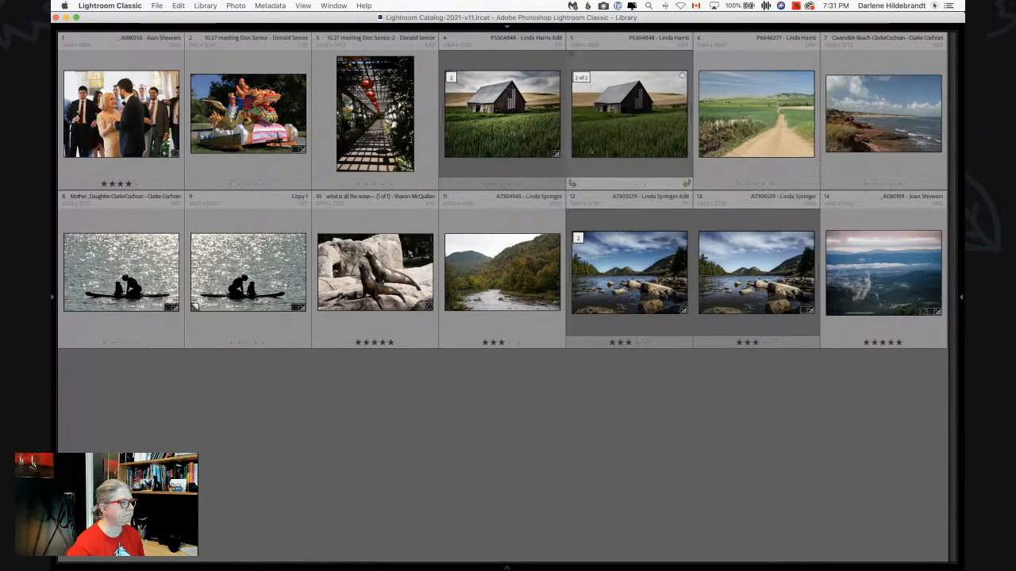
Crop the edited barn photo in Develop, trimming a strip of foreground grass from its bottom and a narrow strip from its left edge
double_click(513, 147)
key("d")
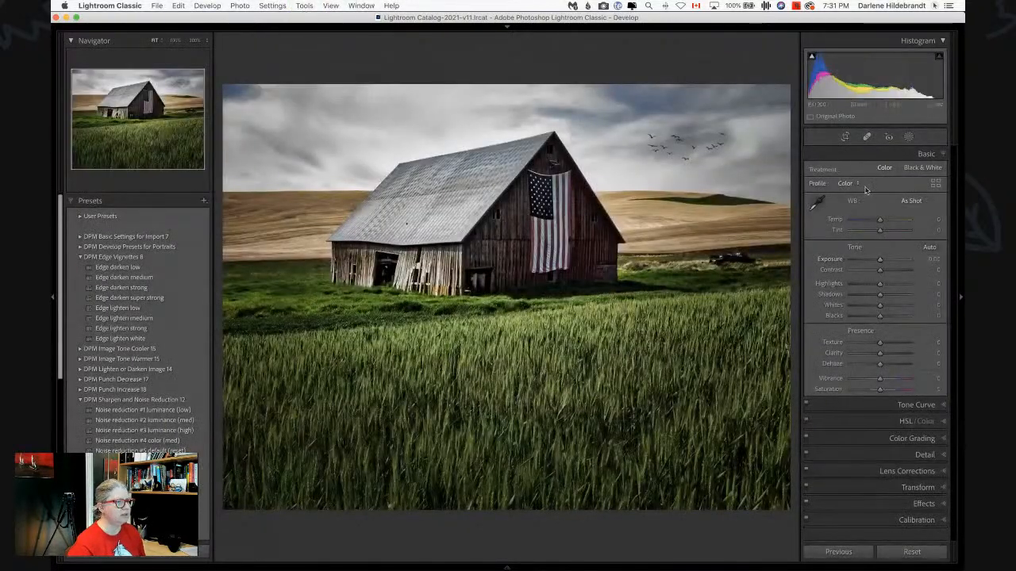
left_click(845, 136)
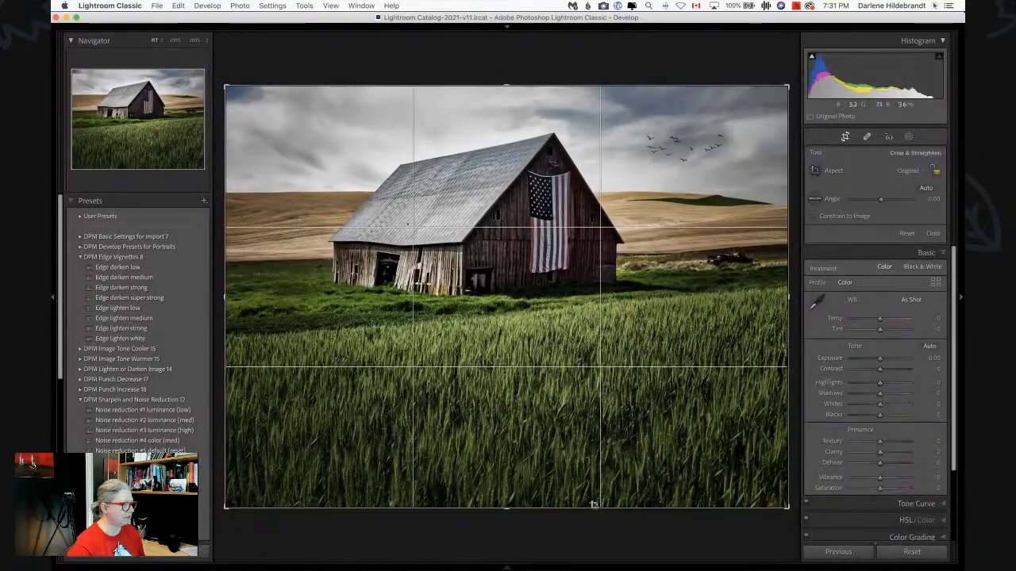
mouse_move(587, 508)
left_mouse_down()
mouse_move(585, 494)
mouse_move(586, 521)
left_mouse_up()
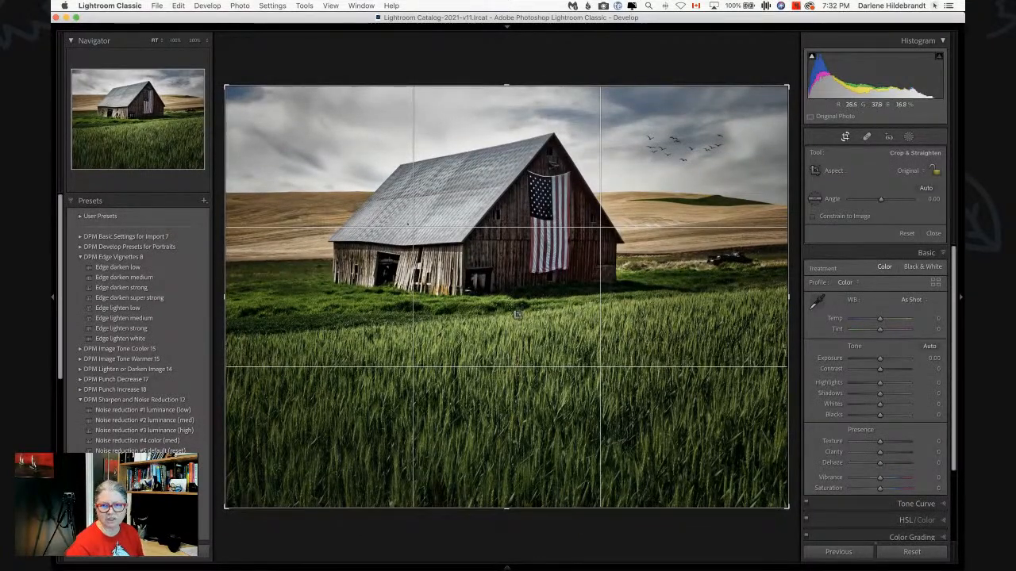
left_click_drag(471, 508, 475, 471)
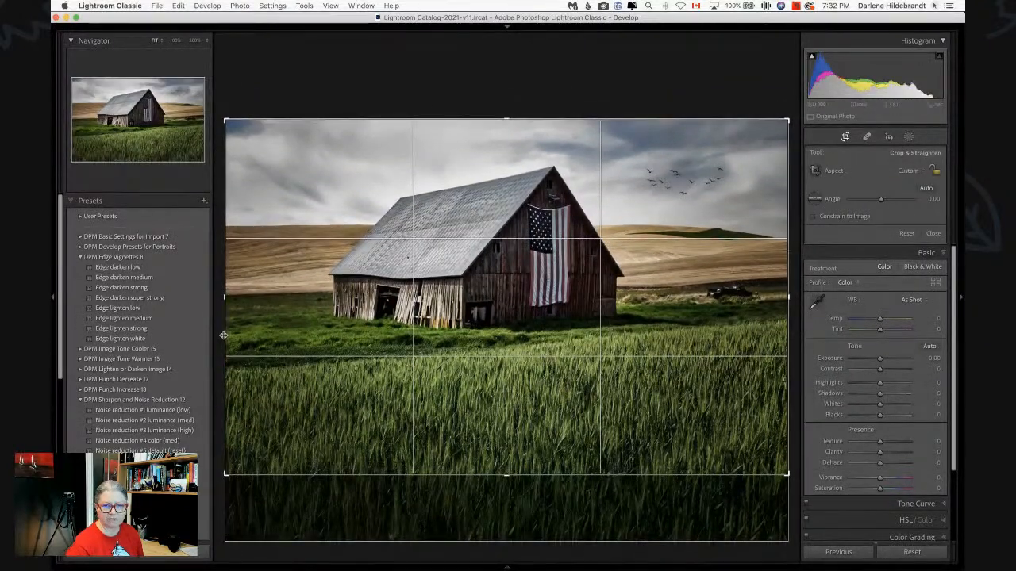
left_click_drag(222, 335, 240, 337)
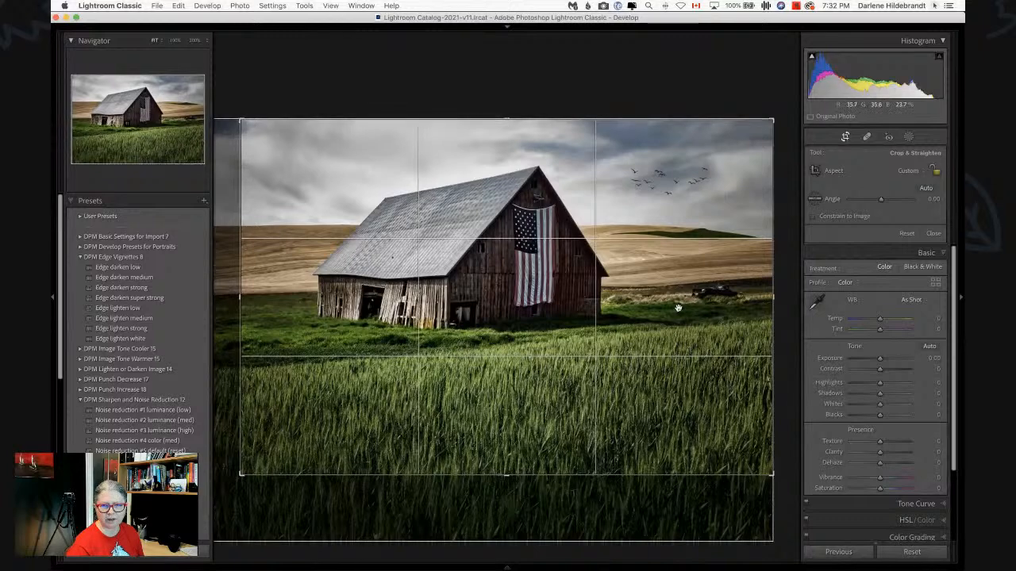
key("Return")
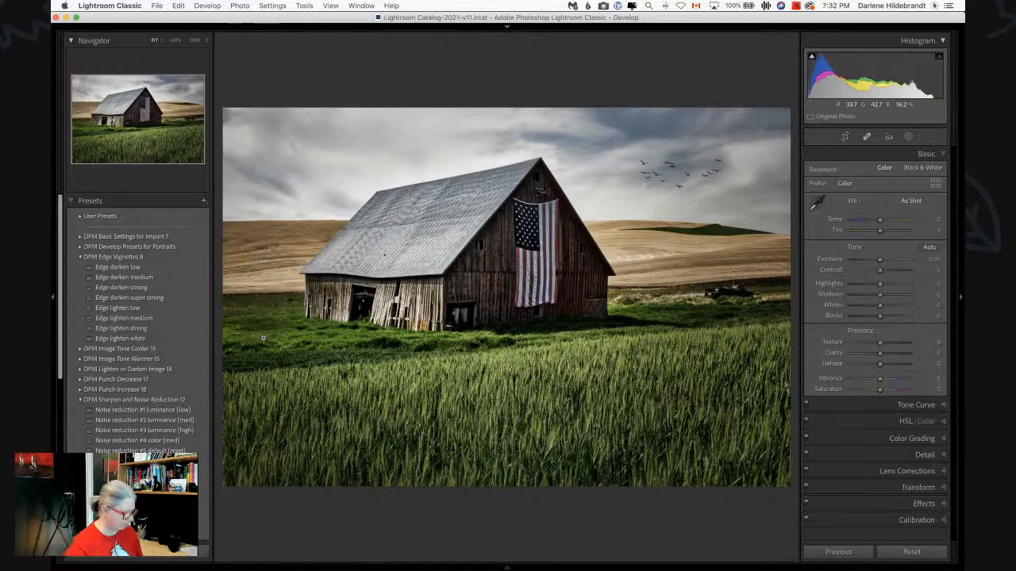
Return to the Library grid, preview the photo of the two sea lions on the rocks, and open it in the Develop module
key("e")
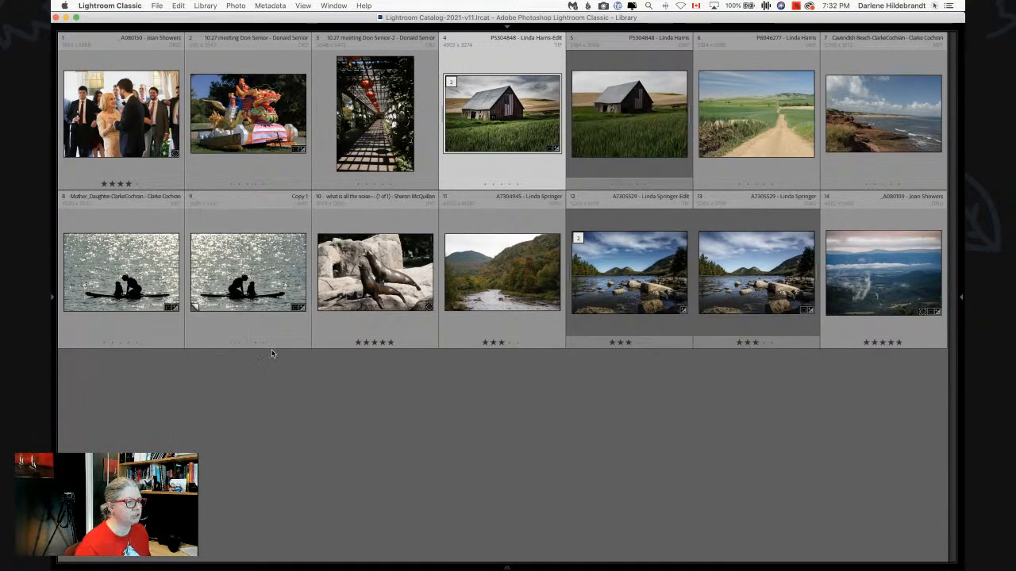
double_click(357, 288)
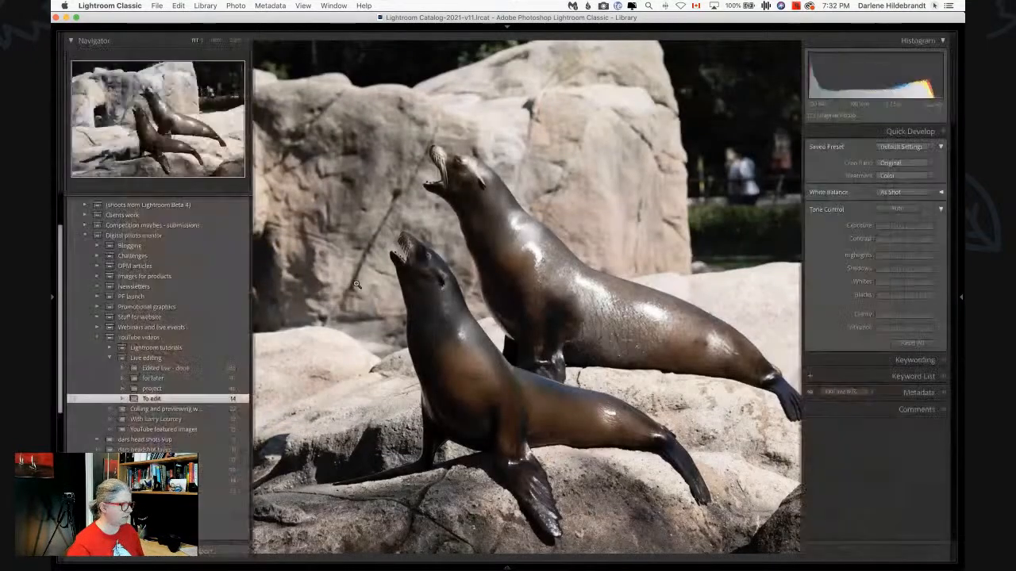
key("f")
key("f")
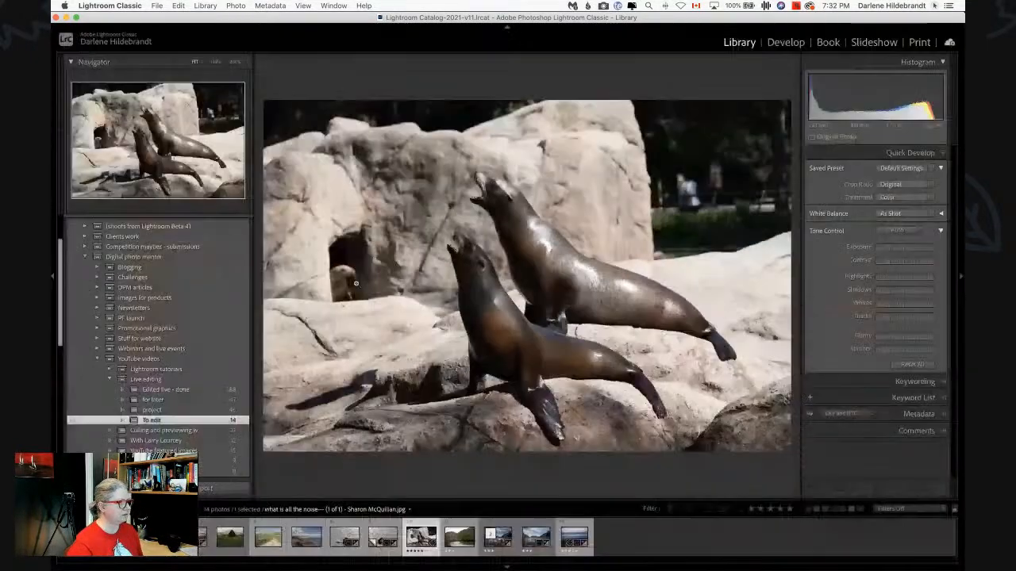
key("d")
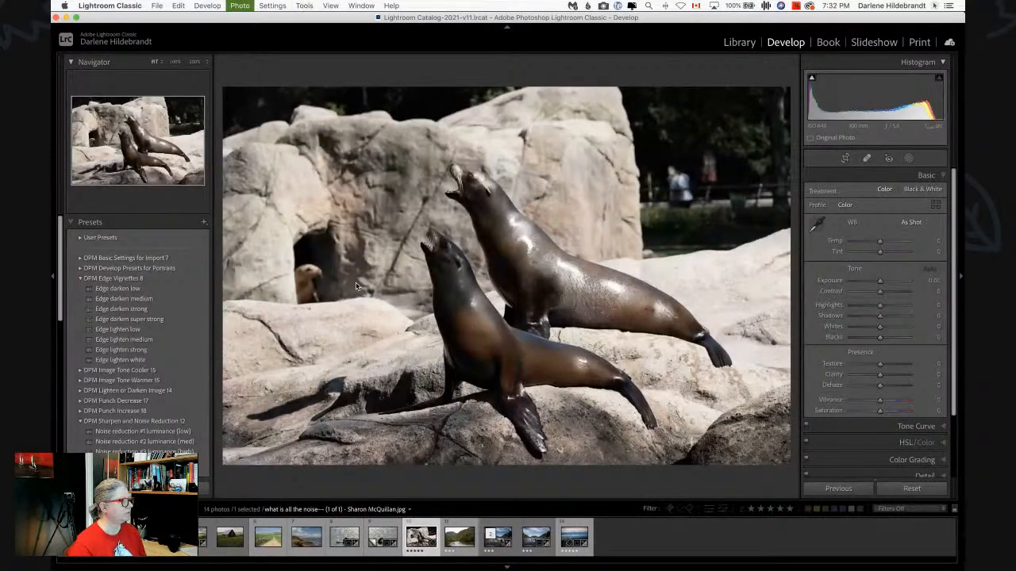
Cycle the info overlay on the sea lion photo to read its file and exposure details, and hide the overlay
key("Delete")
key("super+z")
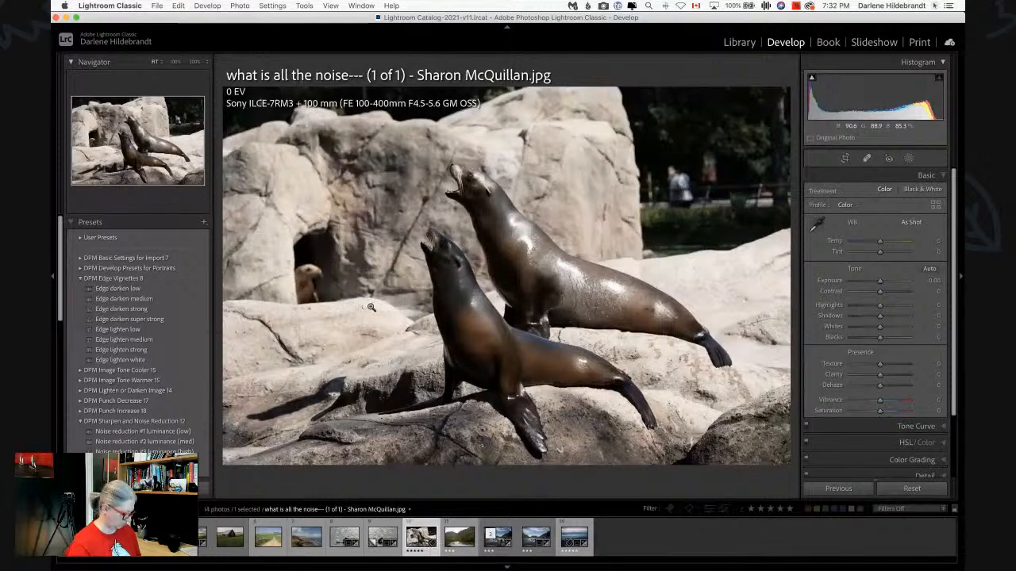
key("i")
key("i")
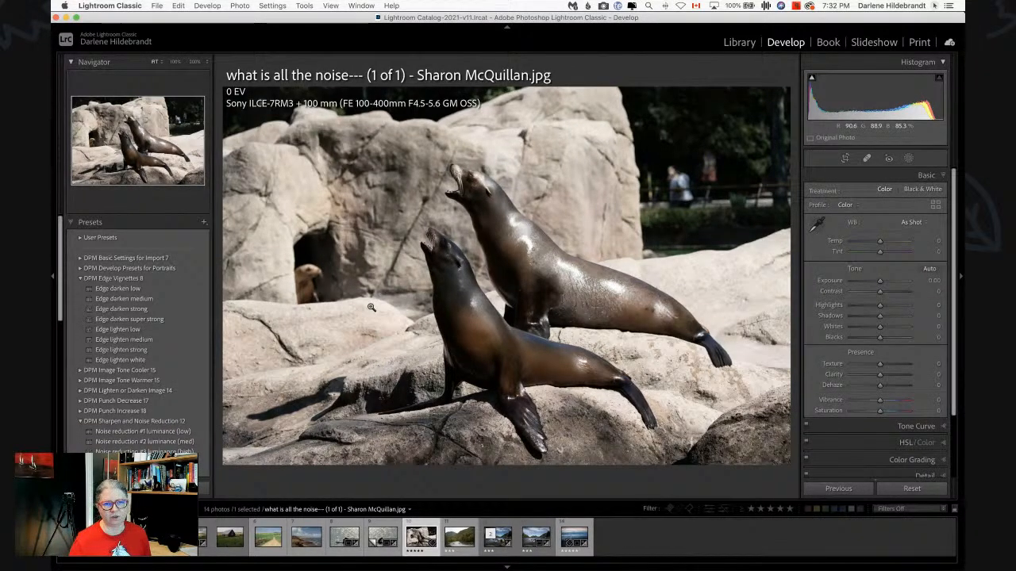
key("i")
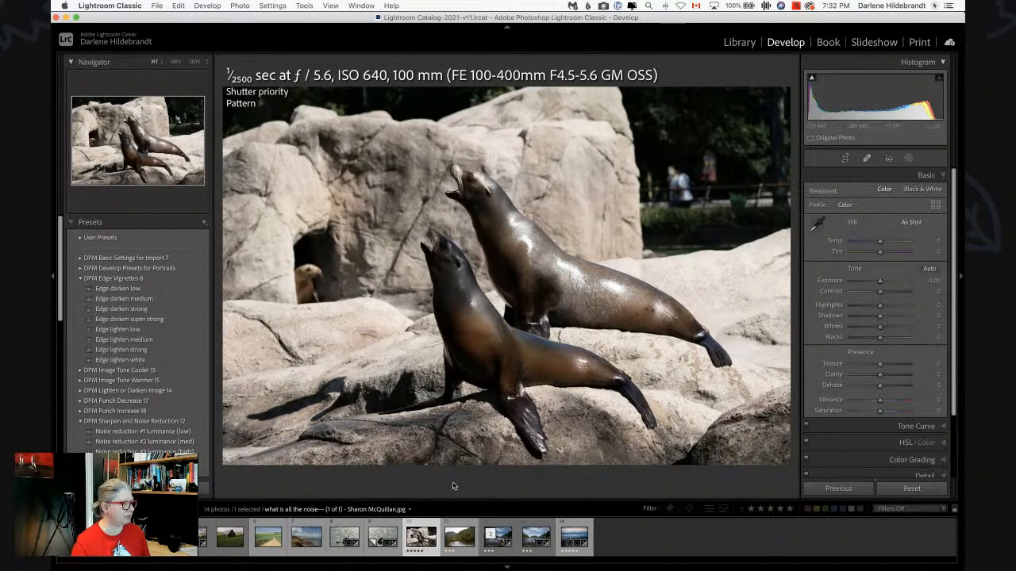
key("i")
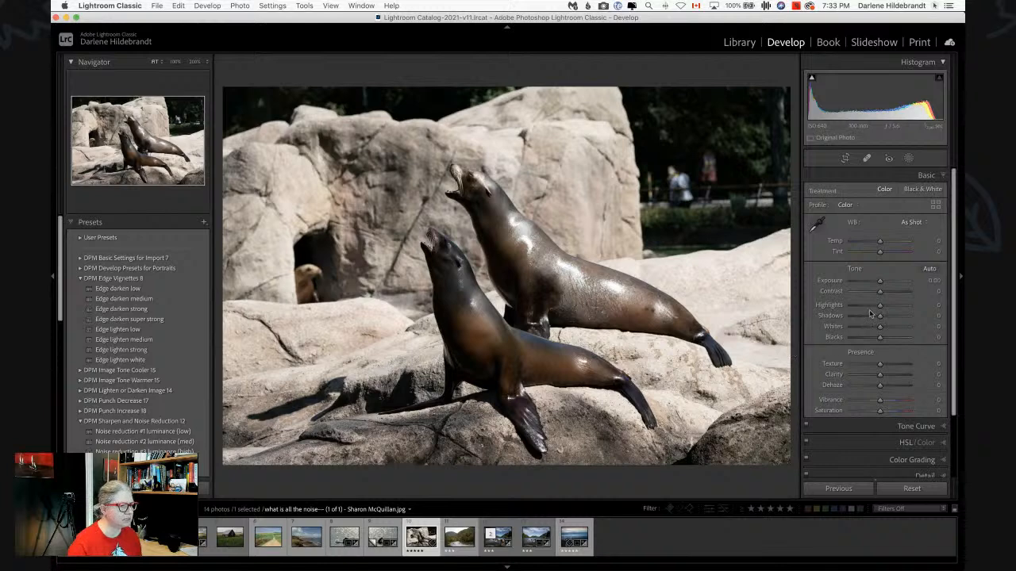
Browse the Artistic and Vintage profiles for the sea lion photo, preview Artistic 02, and close the Profile Browser
left_click(936, 206)
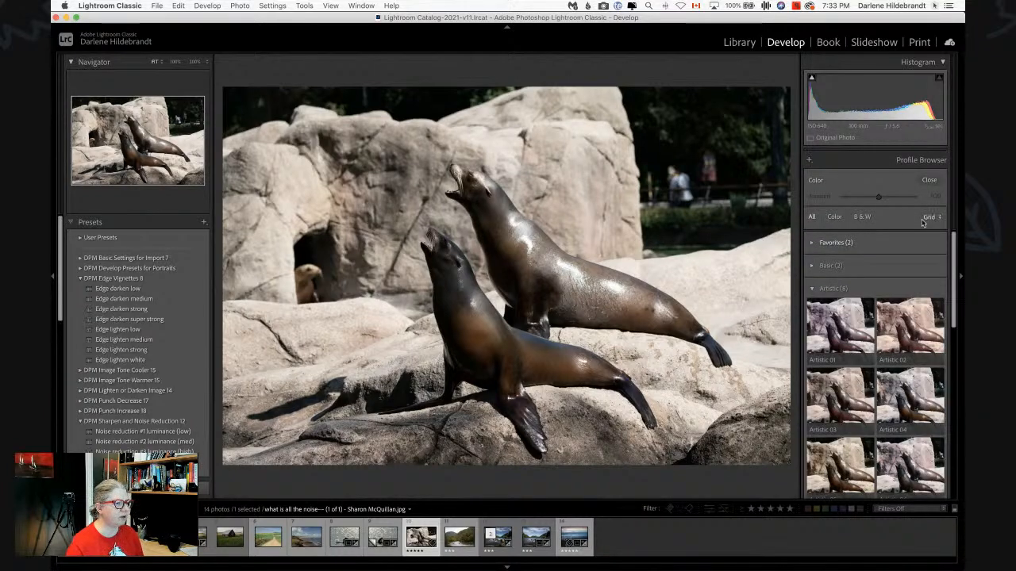
left_click(887, 311)
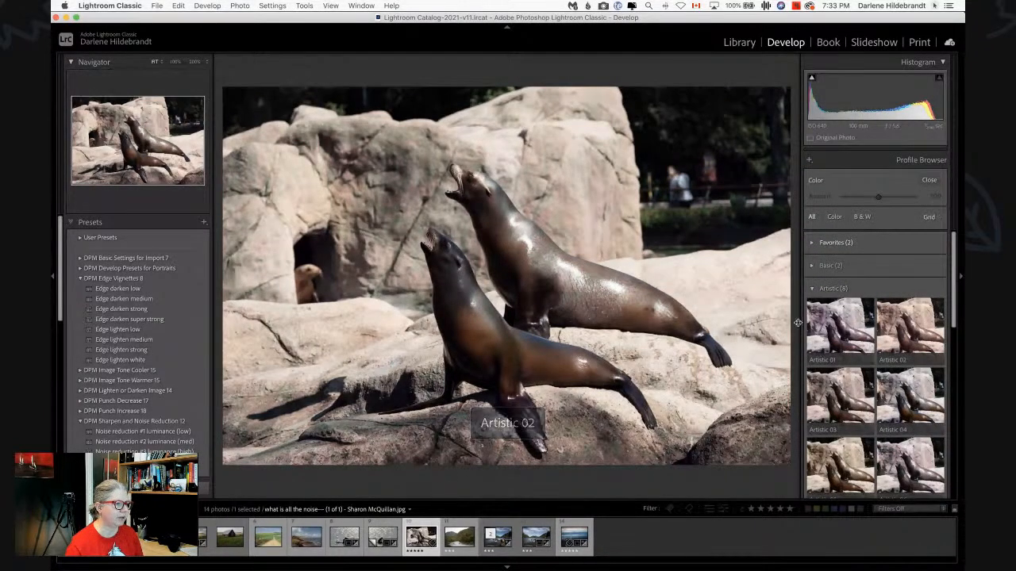
left_click(814, 289)
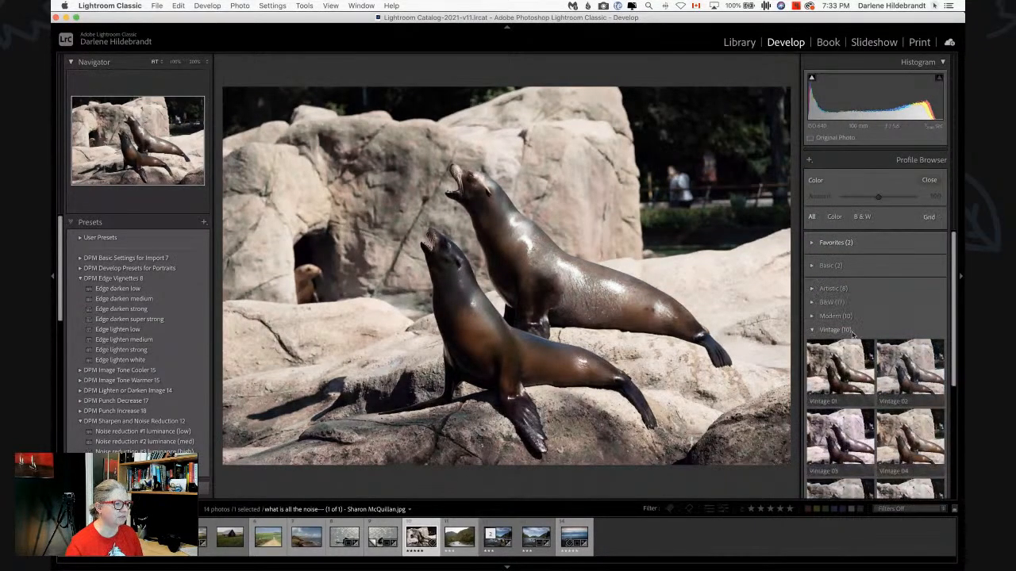
left_click(812, 330)
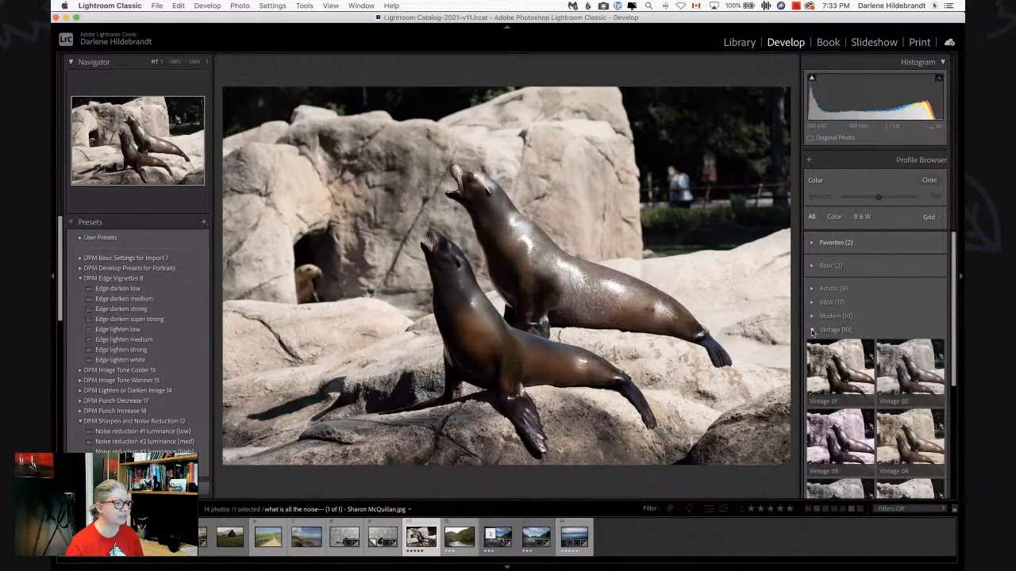
left_click(929, 181)
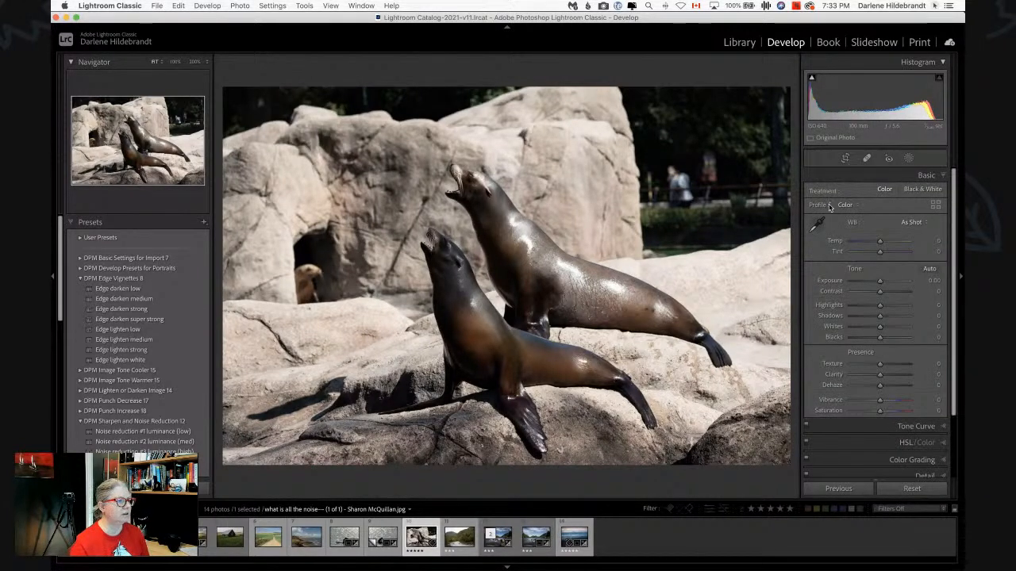
Try the Auto white balance on the sea lion photo and undo it
left_click(911, 222)
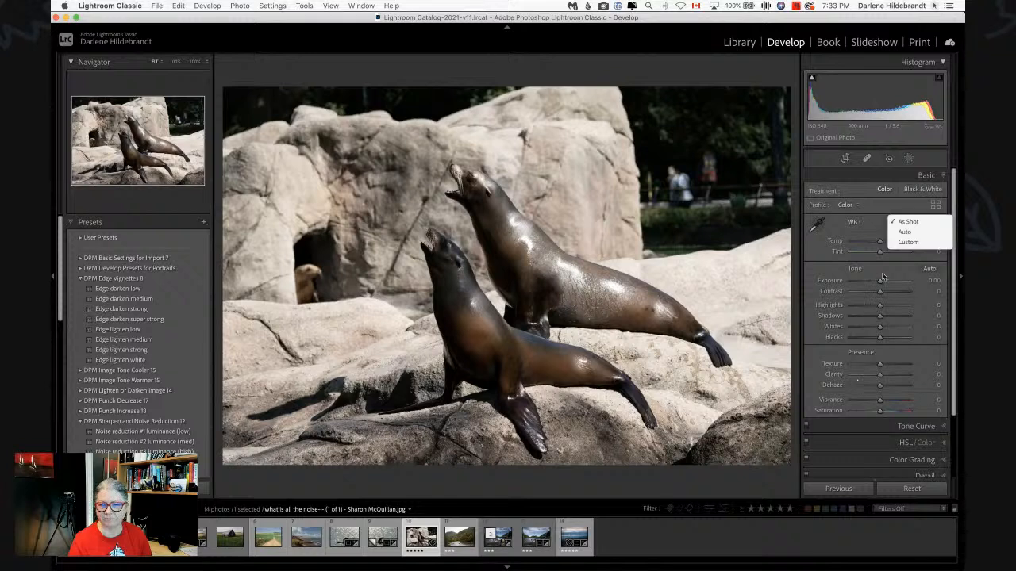
left_click(906, 232)
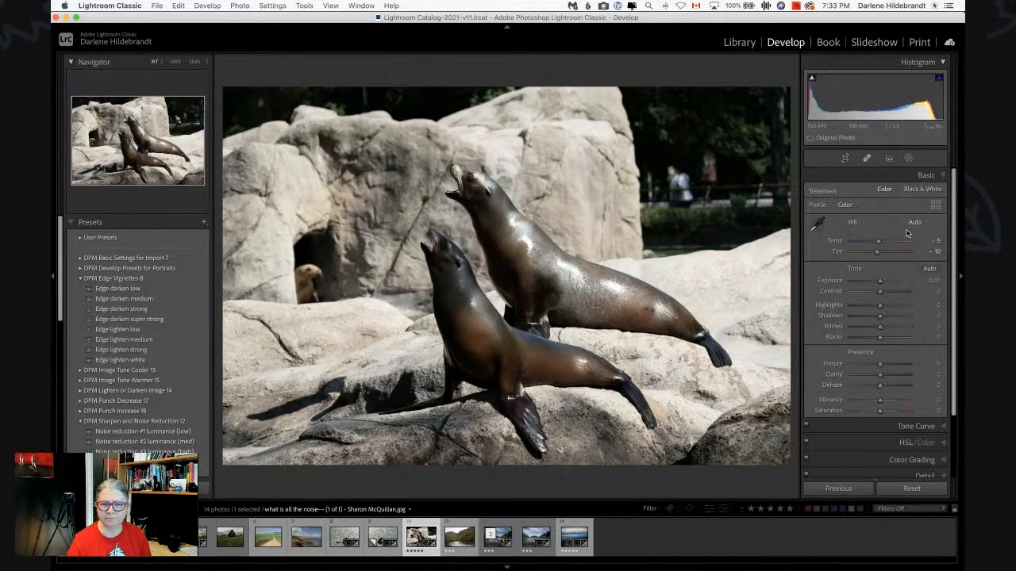
key("super+z")
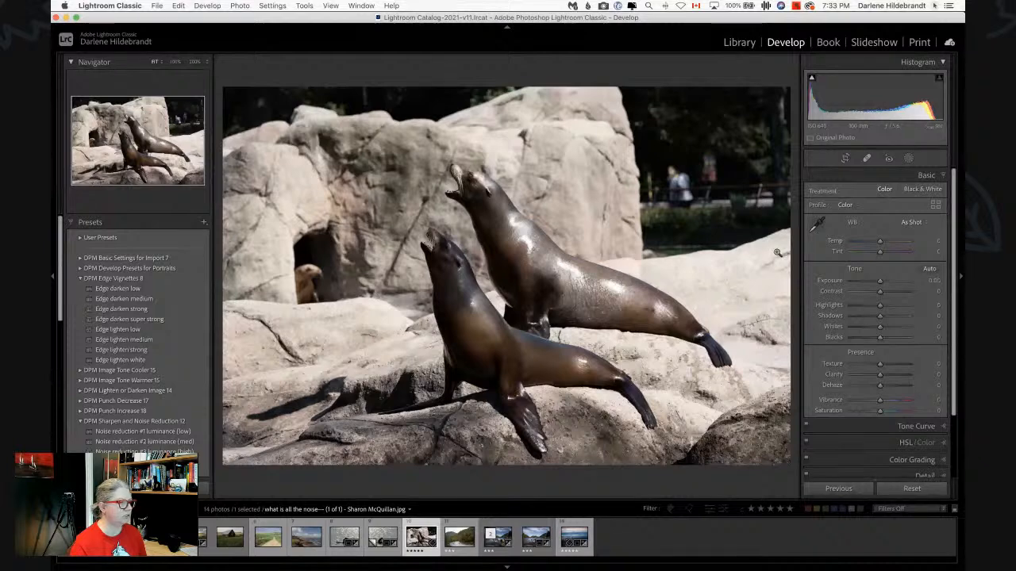
Set a custom white balance by sampling the dark rock shadow as neutral, with Temp at +8 and Tint at -2
left_click(816, 226)
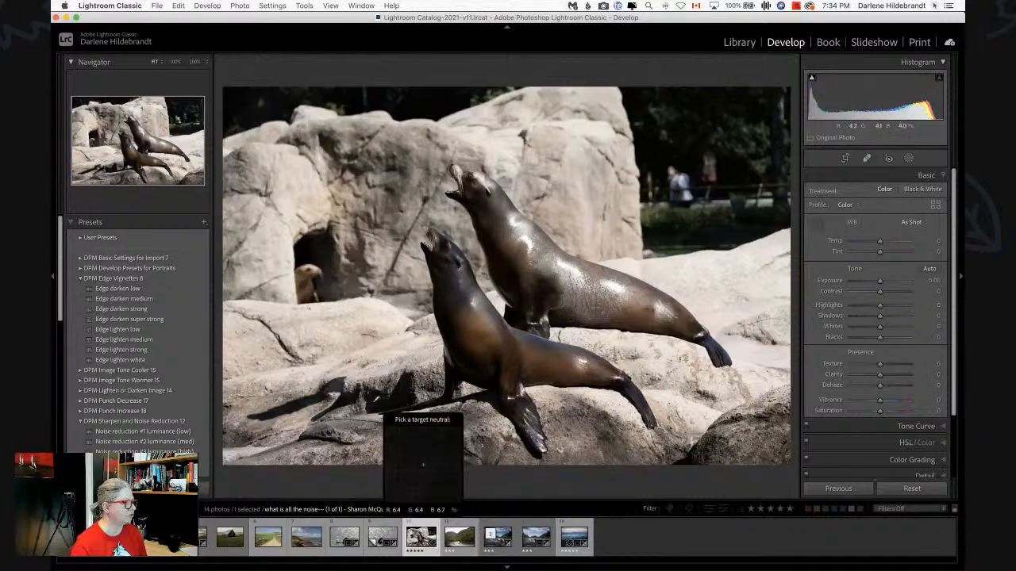
left_click(382, 407)
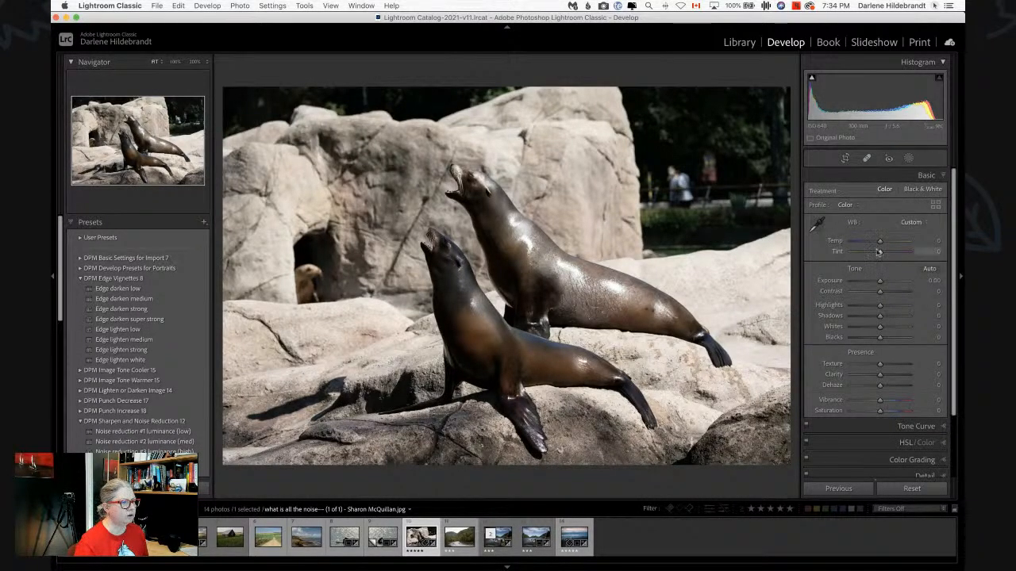
left_click_drag(880, 242, 881, 243)
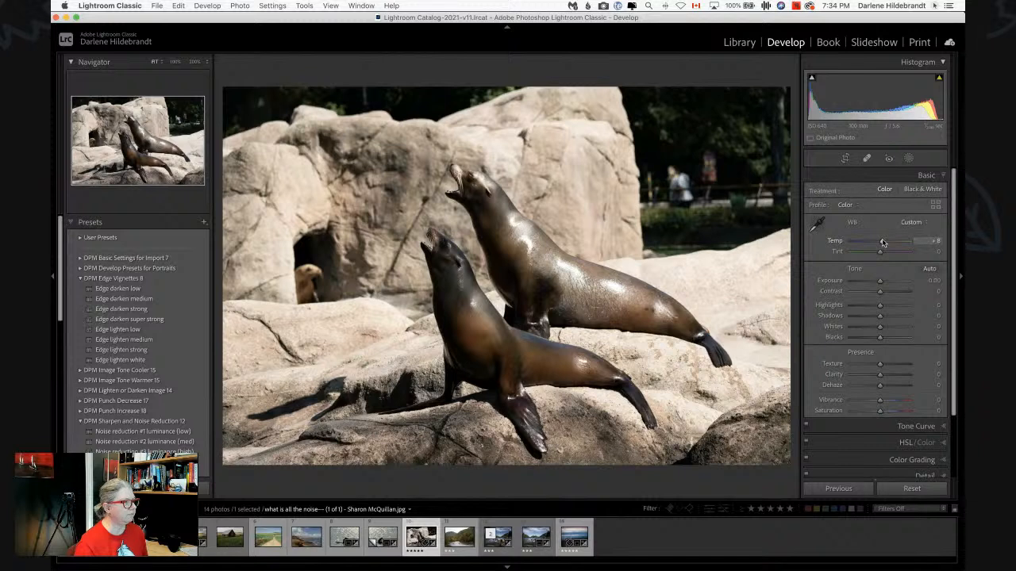
left_click_drag(878, 254, 878, 254)
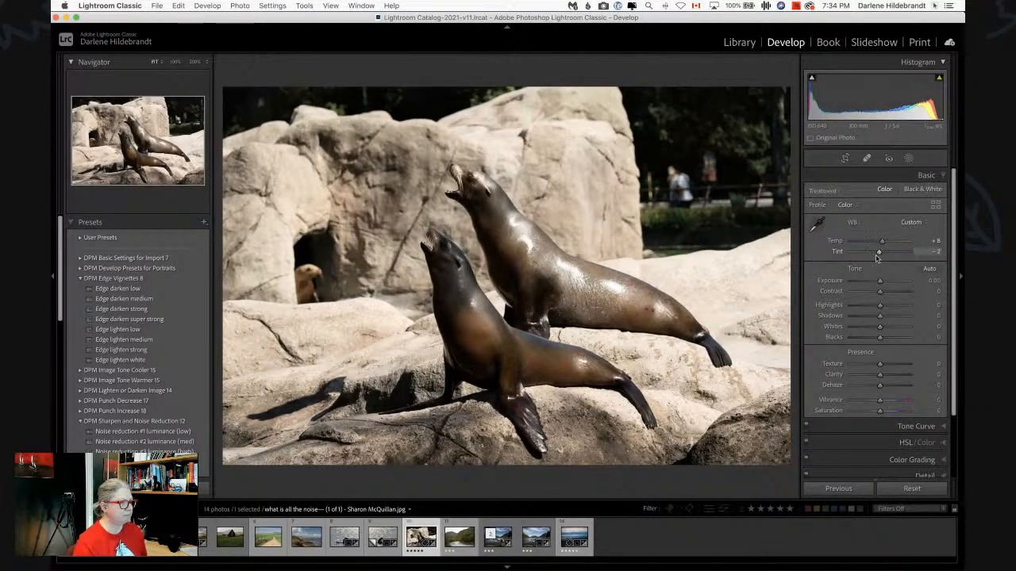
Preview the highlight clipping, and set the sea lion photo's Exposure to +0.20, Highlights to -68 and Shadows to +17
left_click(879, 306, "alt")
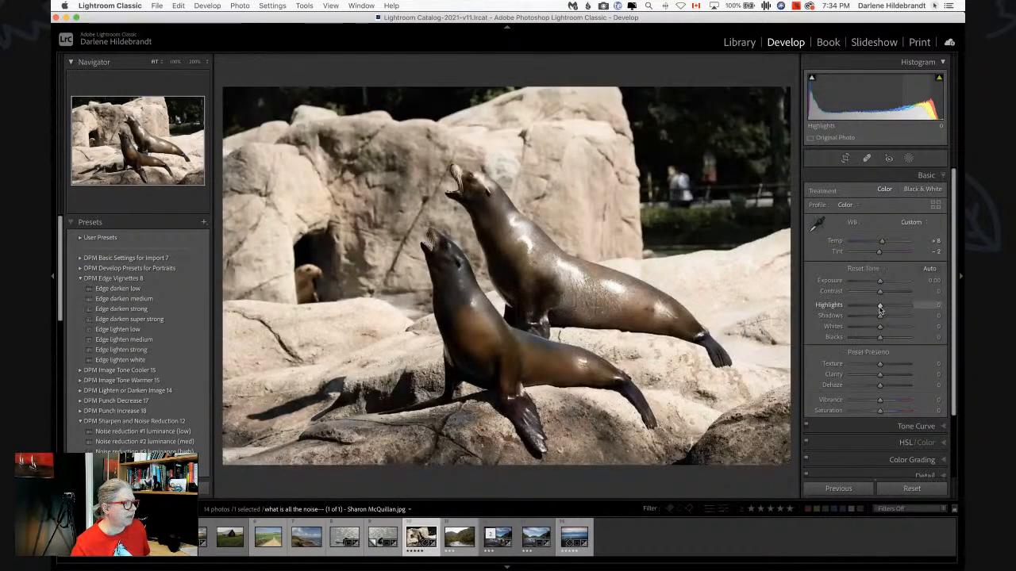
left_click(880, 308, "alt")
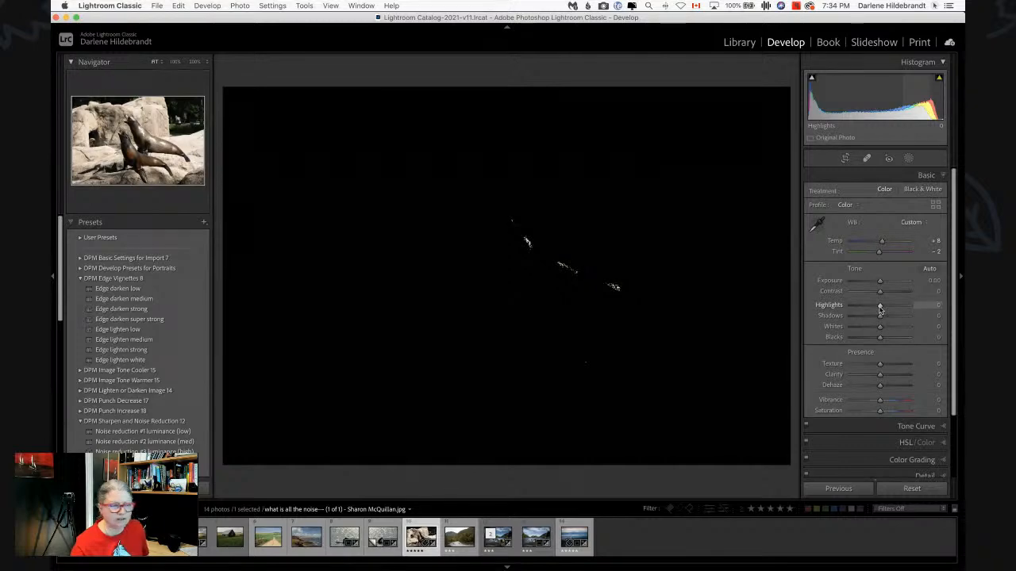
left_click_drag(880, 310, 876, 309)
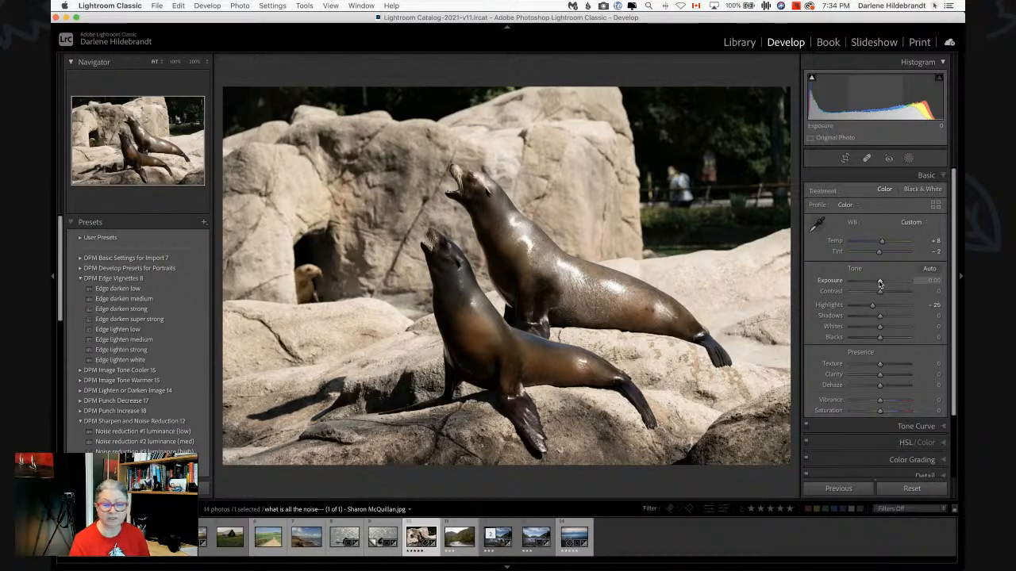
left_click_drag(880, 283, 885, 316)
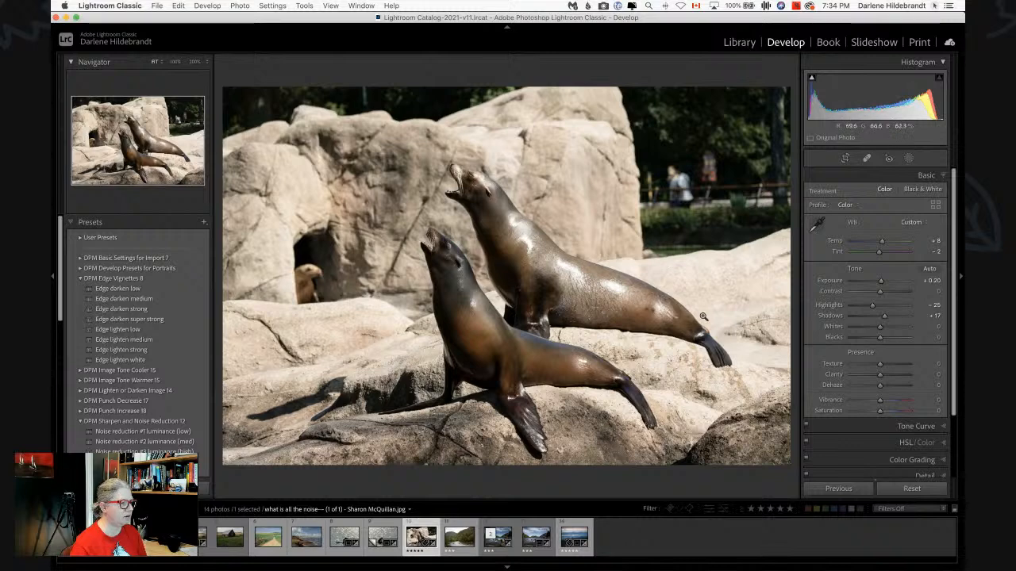
left_click_drag(864, 307, 860, 307)
scroll(876, 368, "down", 3)
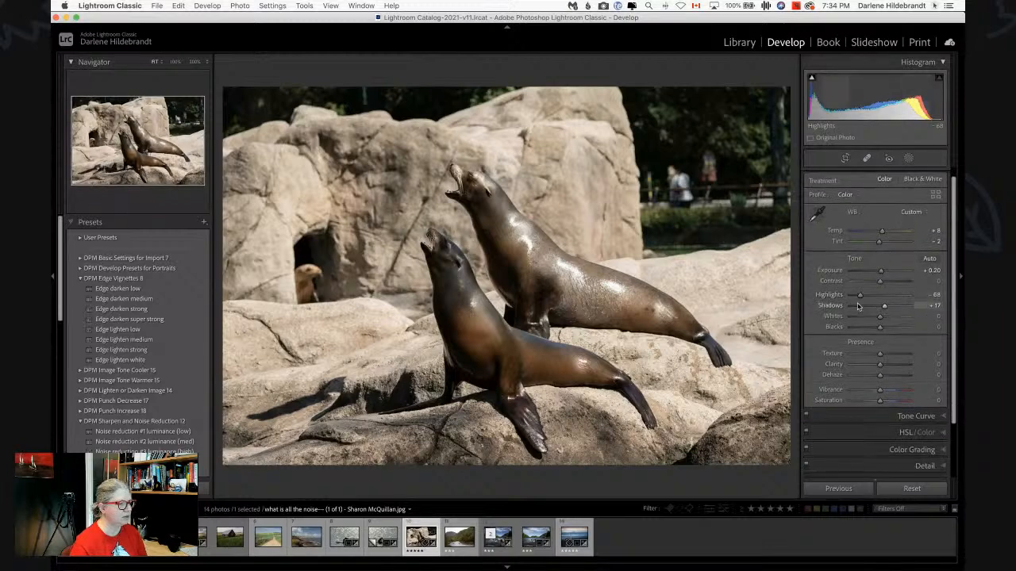
Adjust the HSL luminance by sampling the pale rock, setting Yellow to -28 and Orange to +12
left_click(876, 367)
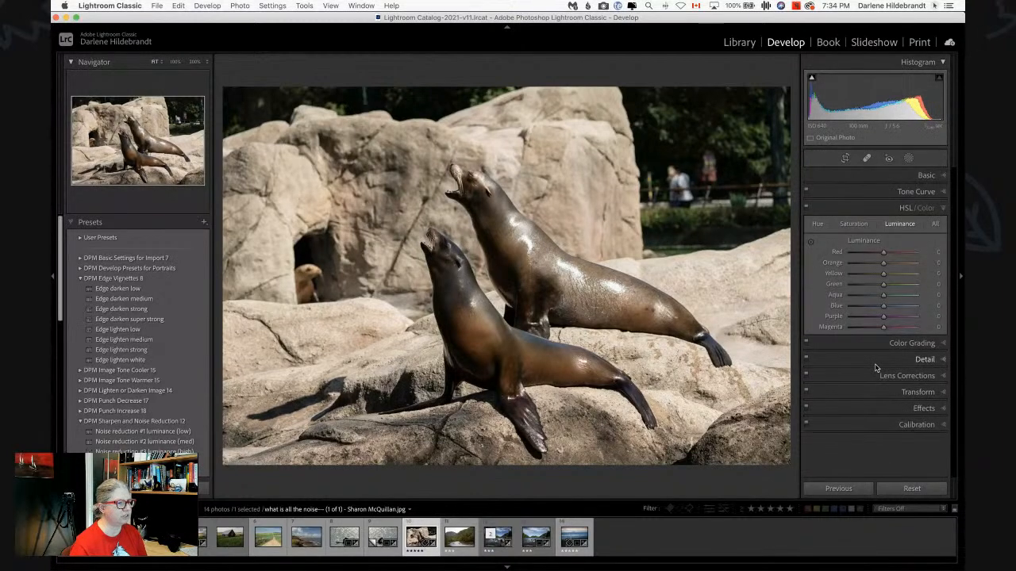
left_click(811, 243)
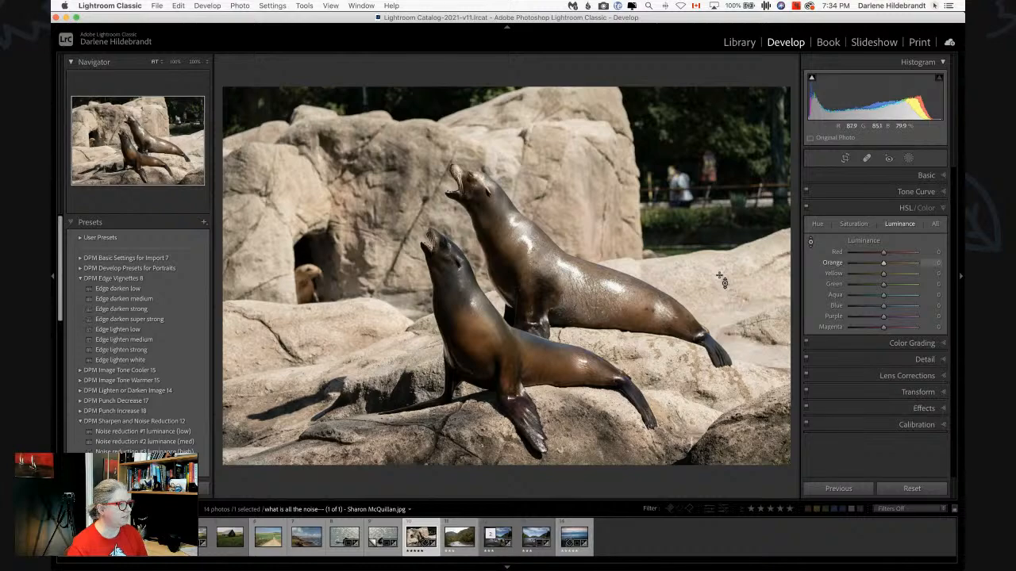
mouse_move(722, 279)
left_mouse_down()
mouse_move(709, 421)
mouse_move(698, 258)
mouse_move(691, 280)
mouse_move(722, 281)
left_mouse_up()
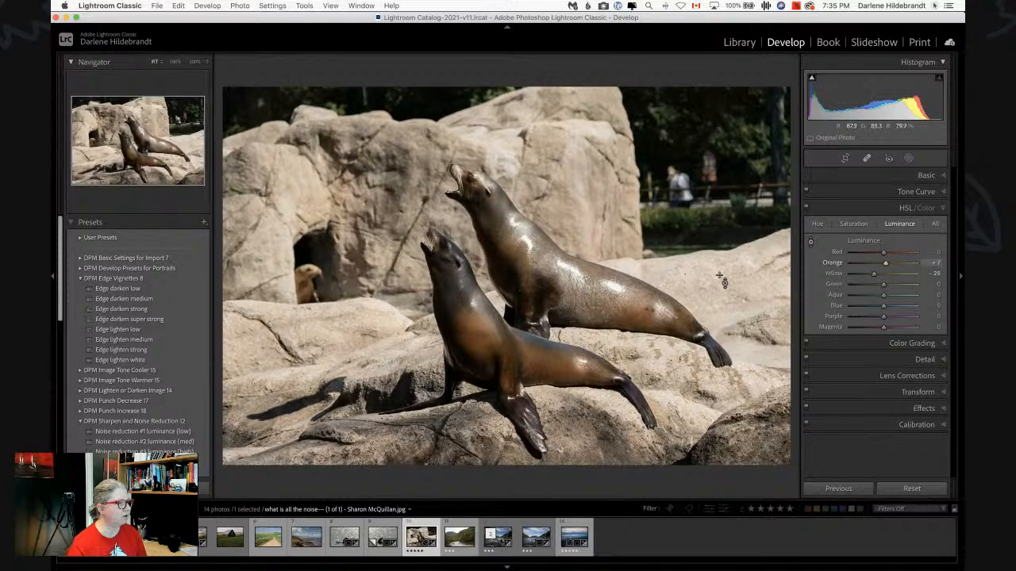
mouse_move(884, 265)
left_mouse_down()
mouse_move(897, 262)
mouse_move(887, 264)
left_mouse_up()
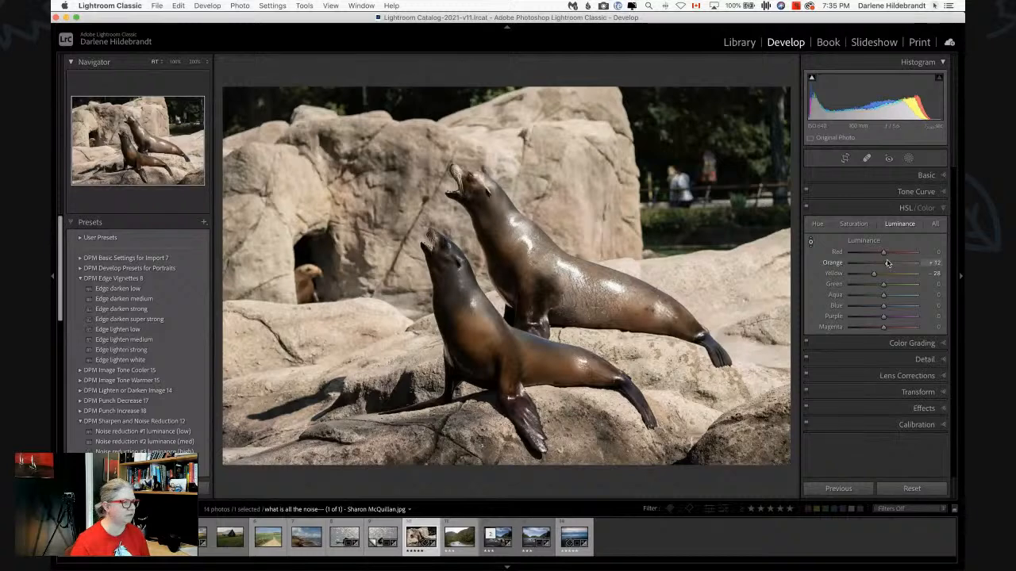
Create a Select Subject mask of the sea lions and invert it to cover the background
left_click(921, 175)
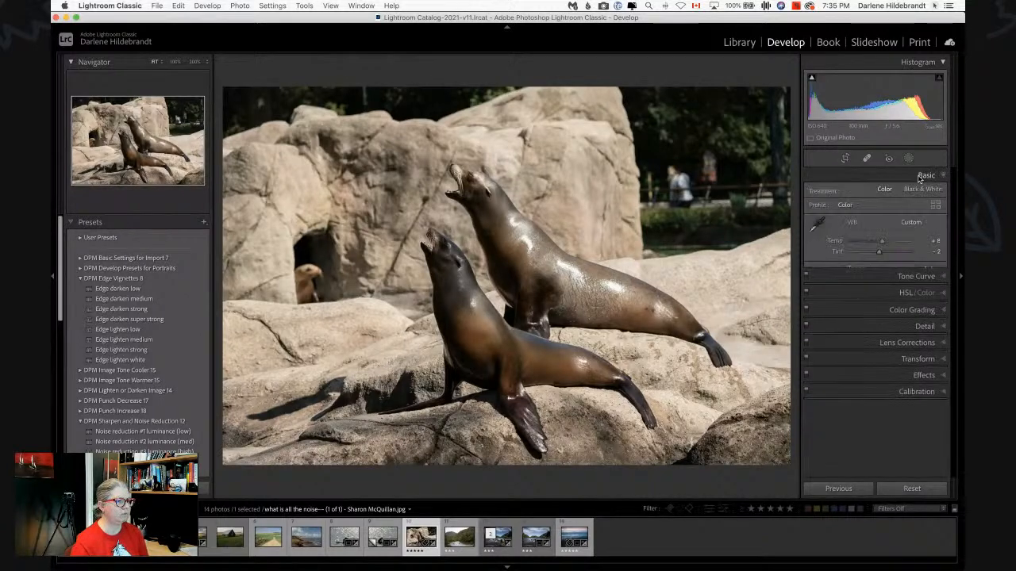
left_click(909, 158)
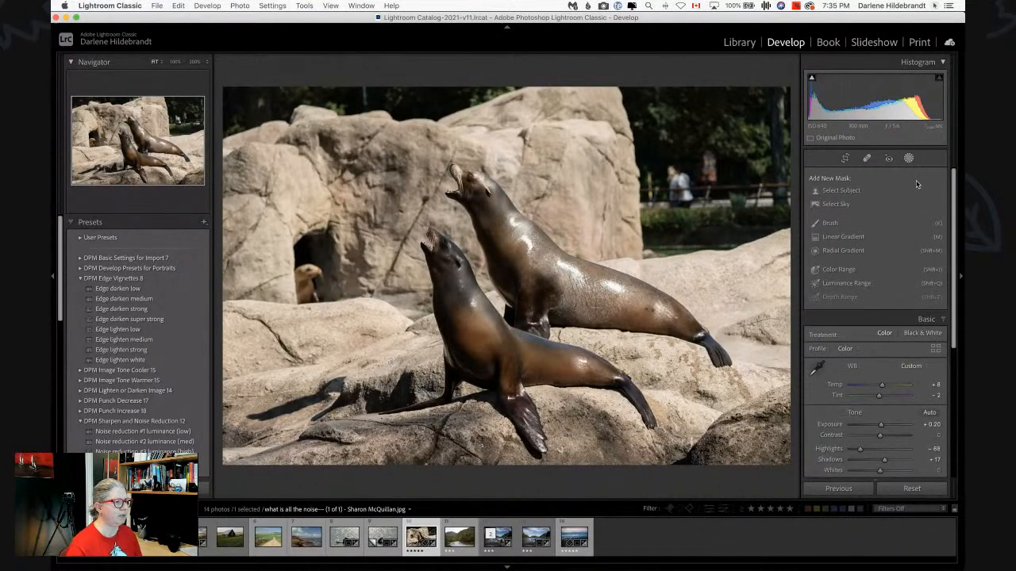
left_click(843, 193)
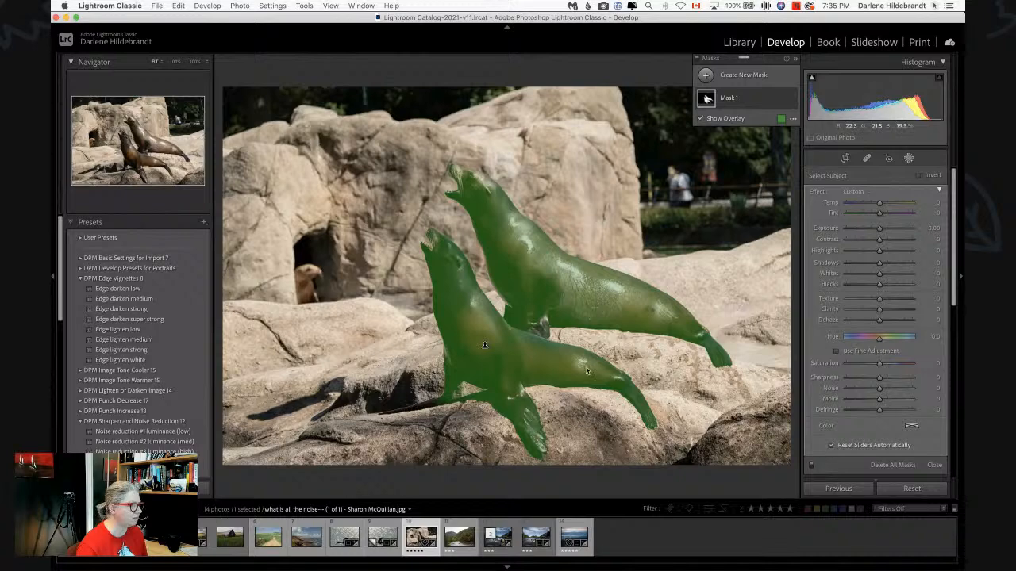
mouse_move(782, 99)
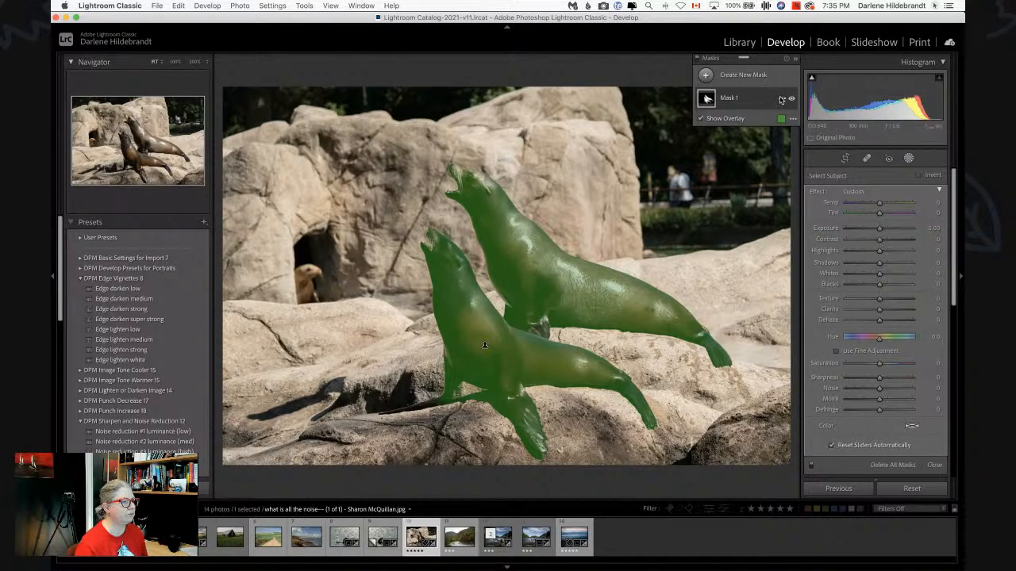
left_click(919, 175)
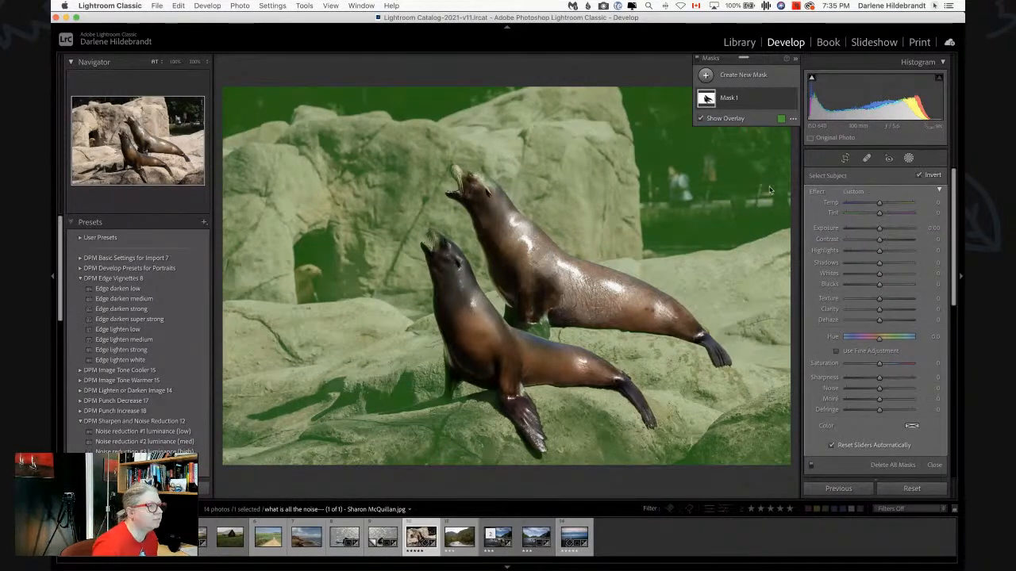
Try subtracting a Luminance Range sampled near the rear sea lion's front flipper from the background mask, and undo it
mouse_move(768, 102)
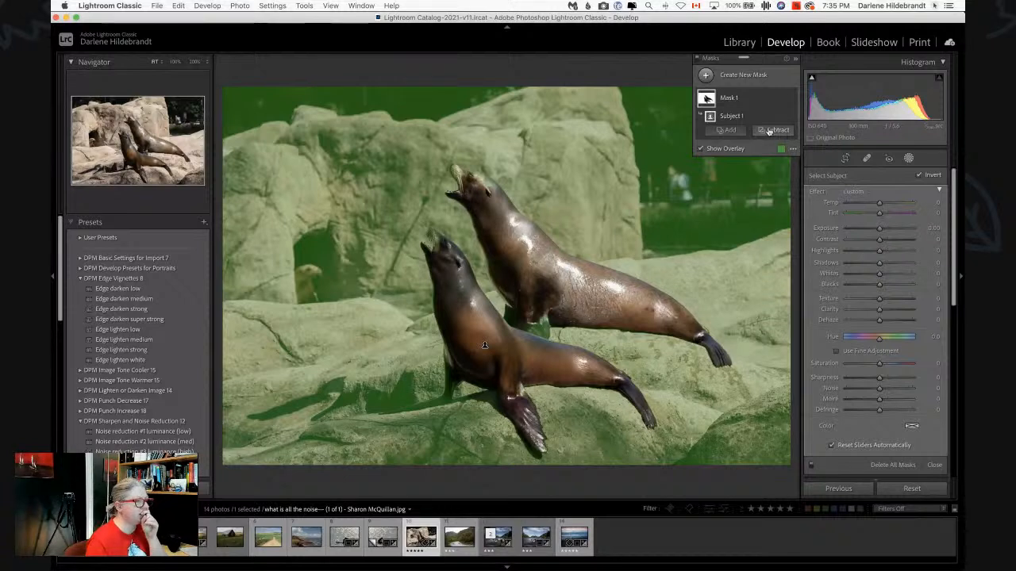
left_click(769, 131)
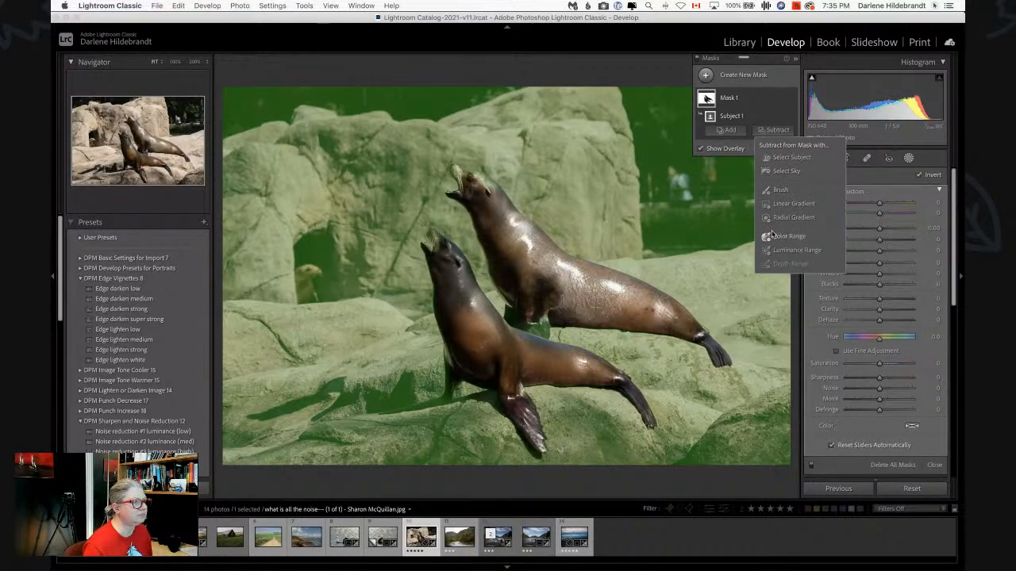
left_click(796, 250)
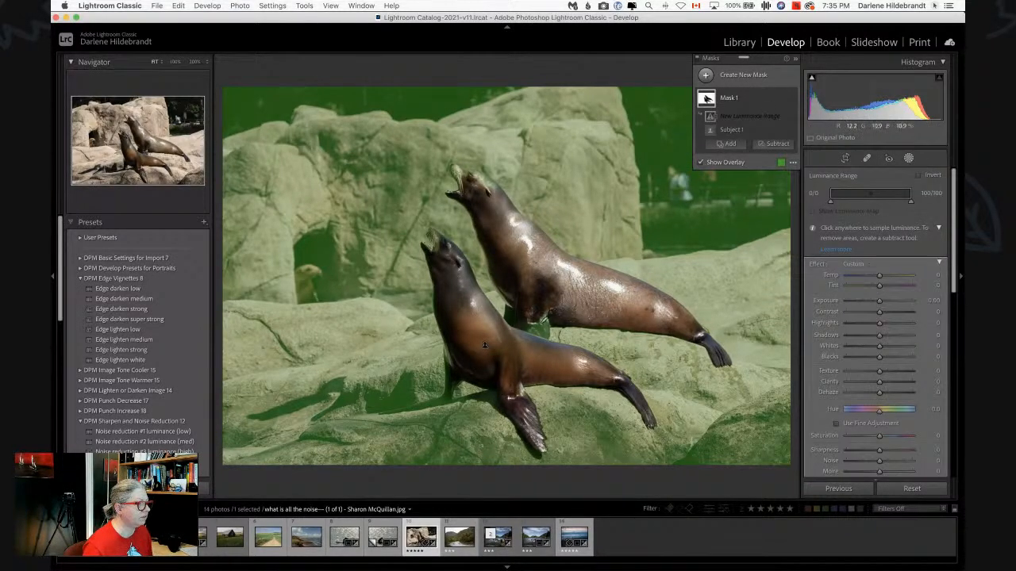
left_click(541, 323)
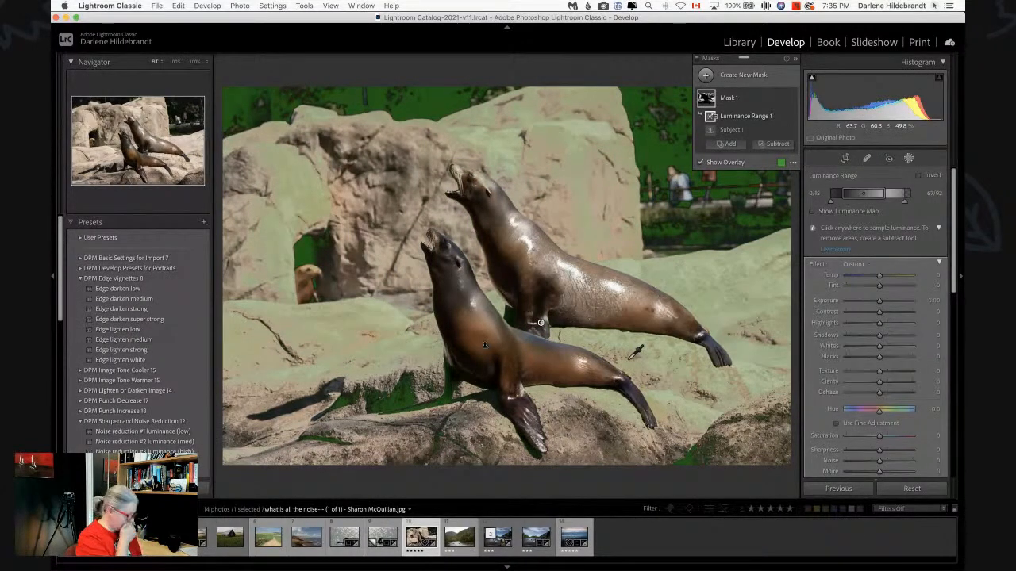
key("super+z")
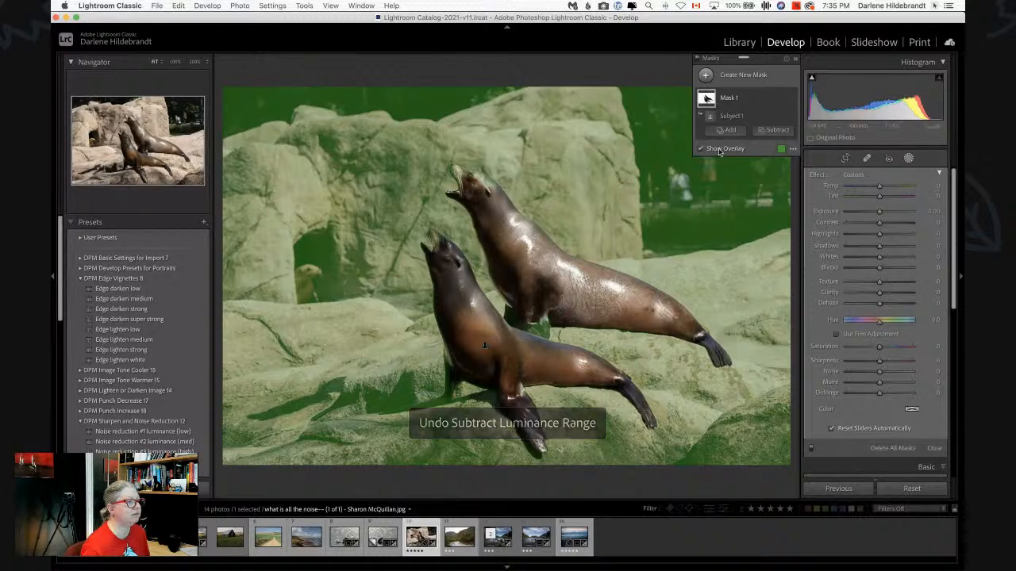
Try adding a Luminance Range sampled near the rear sea lion's front flipper to the background mask, and undo it
left_click(751, 103)
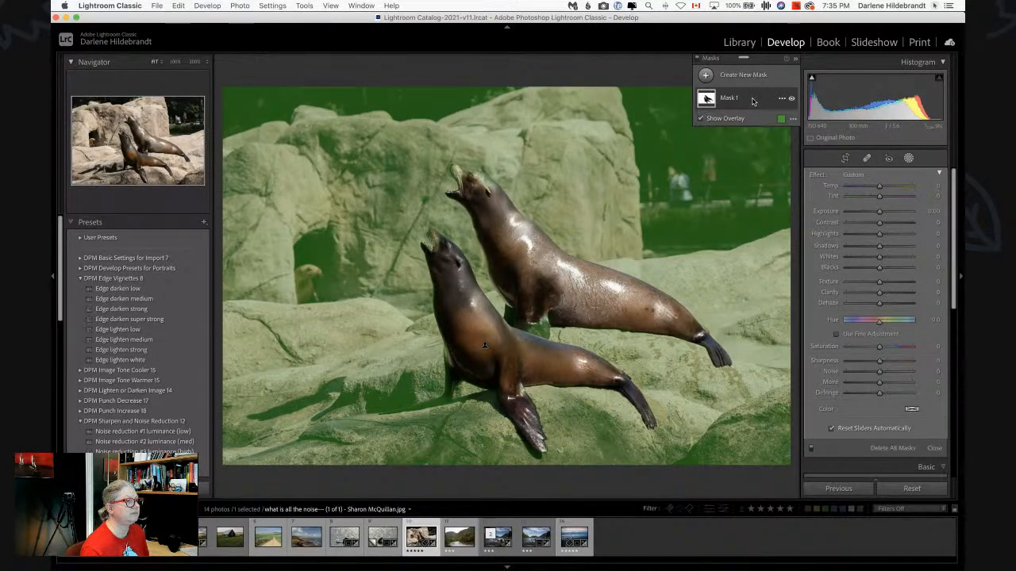
left_click(742, 104)
left_click(726, 129)
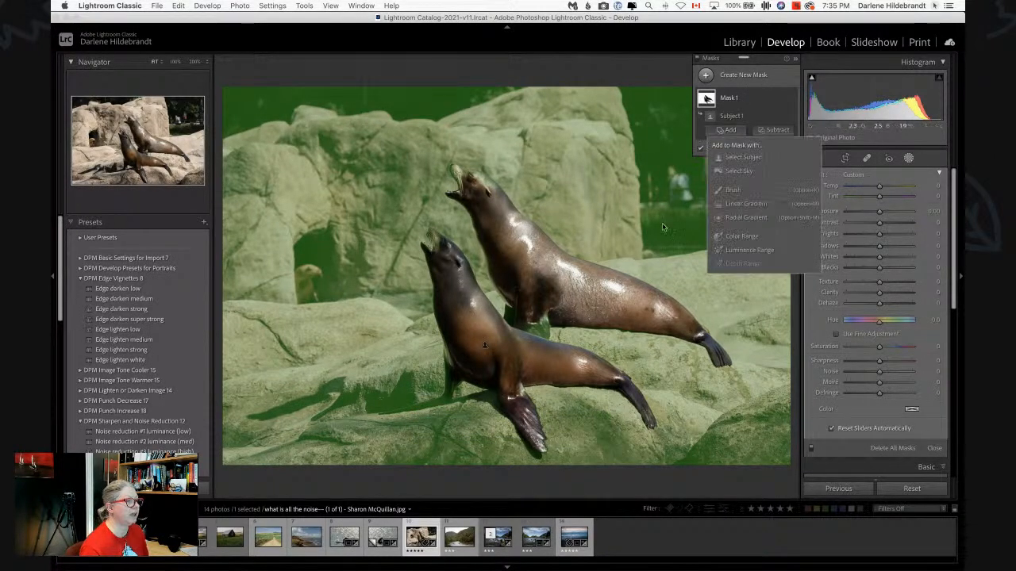
left_click(746, 250)
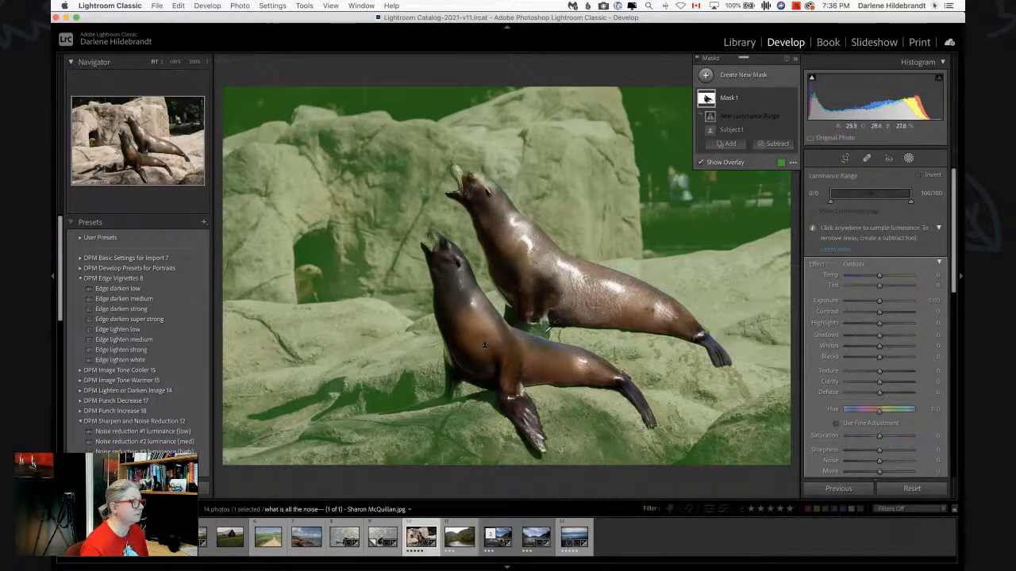
left_click(539, 332)
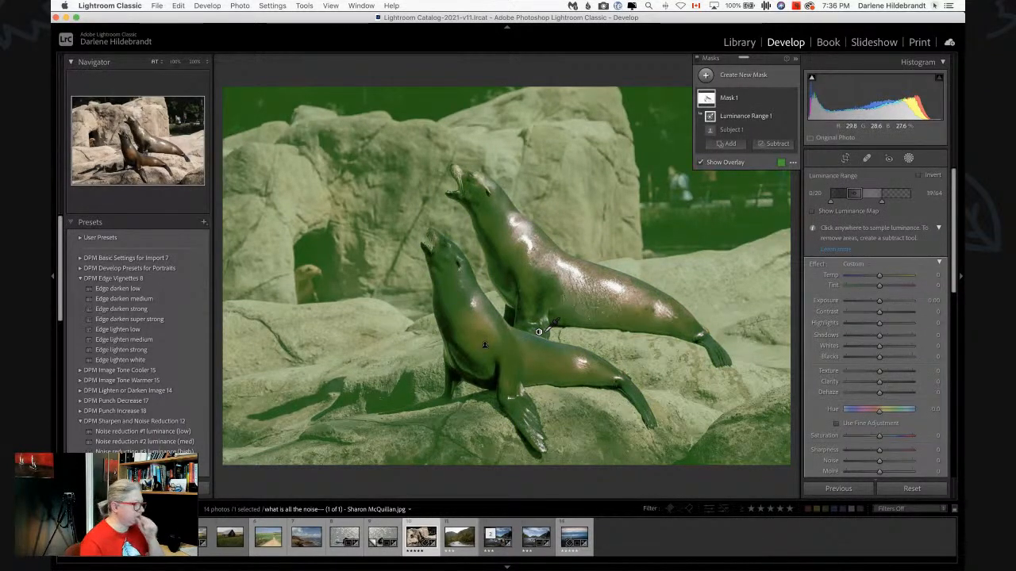
key("super+z")
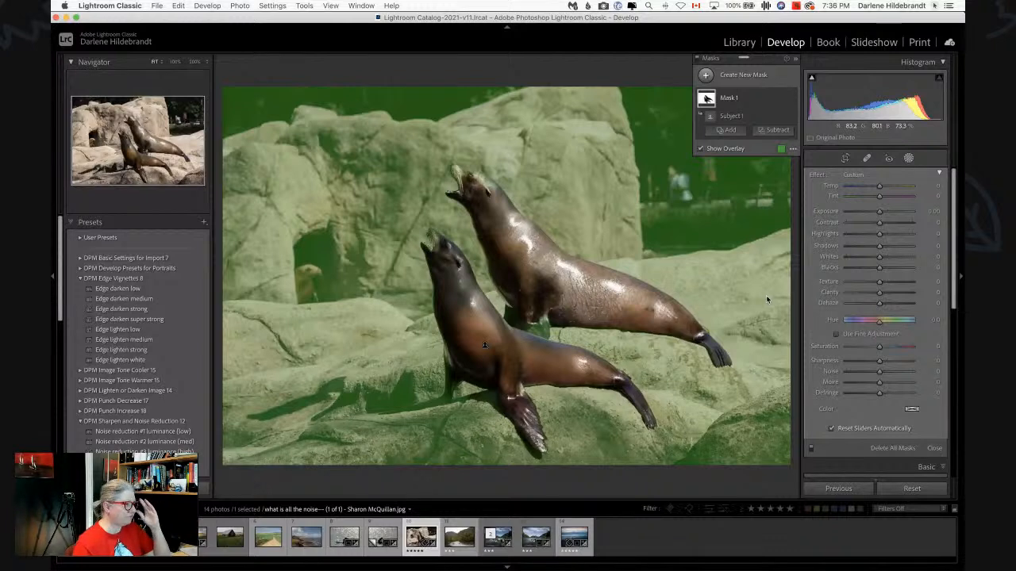
Try adding a brush stroke to the background mask over the rear sea lion's front flipper, and undo it
left_click(725, 131)
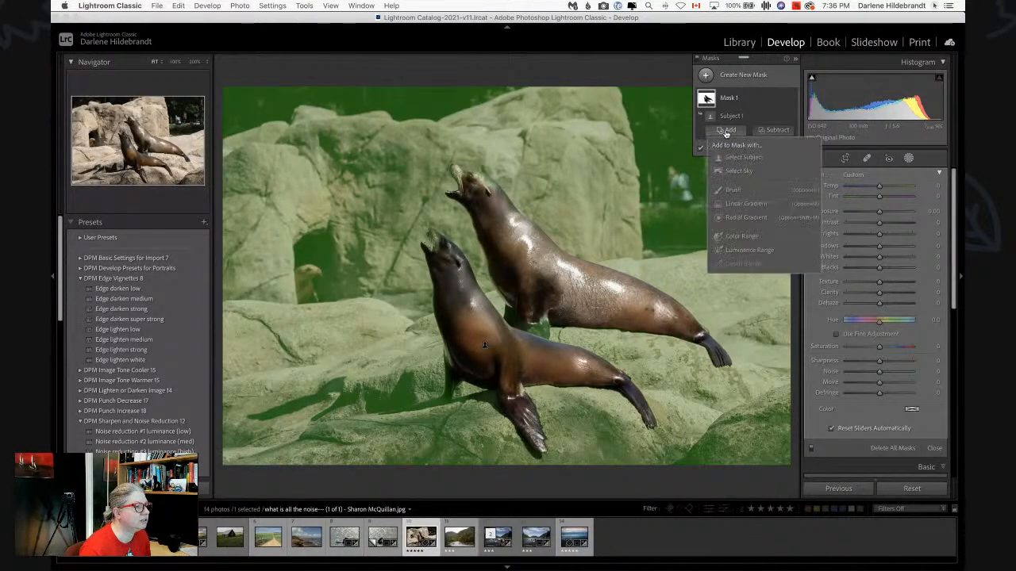
left_click(731, 190)
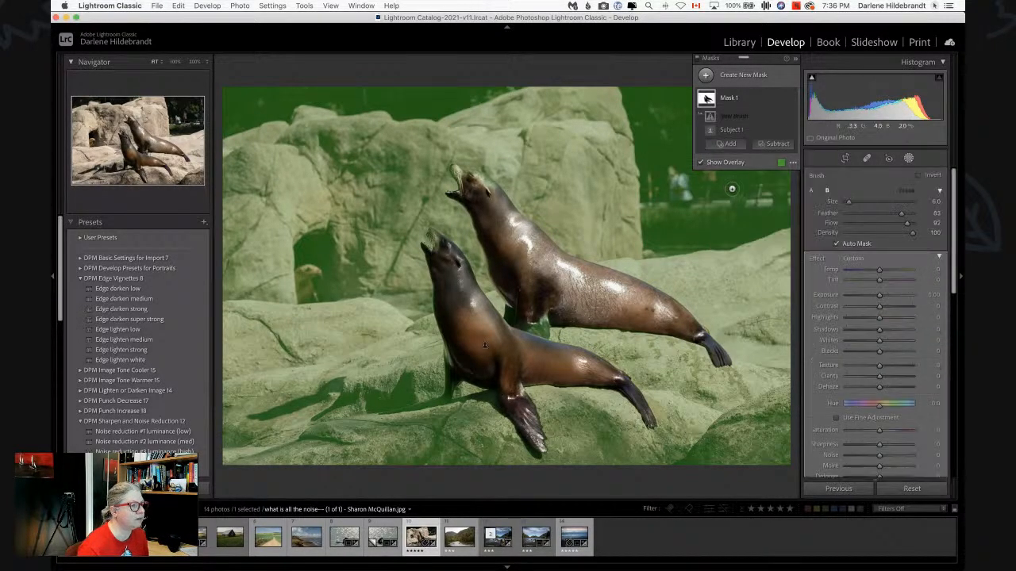
mouse_move(524, 329)
left_mouse_down()
mouse_move(538, 316)
mouse_move(533, 300)
left_mouse_up()
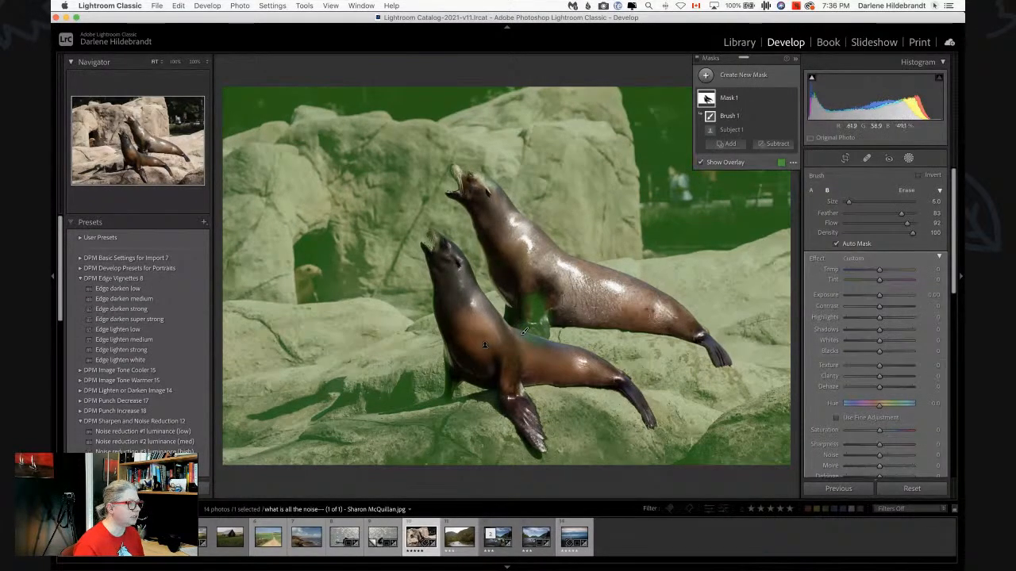
key("super+z")
Subtract the rear sea lion's front flipper, the front one's trailing flipper and both snouts from the background mask with an Auto Mask brush
left_click(774, 130)
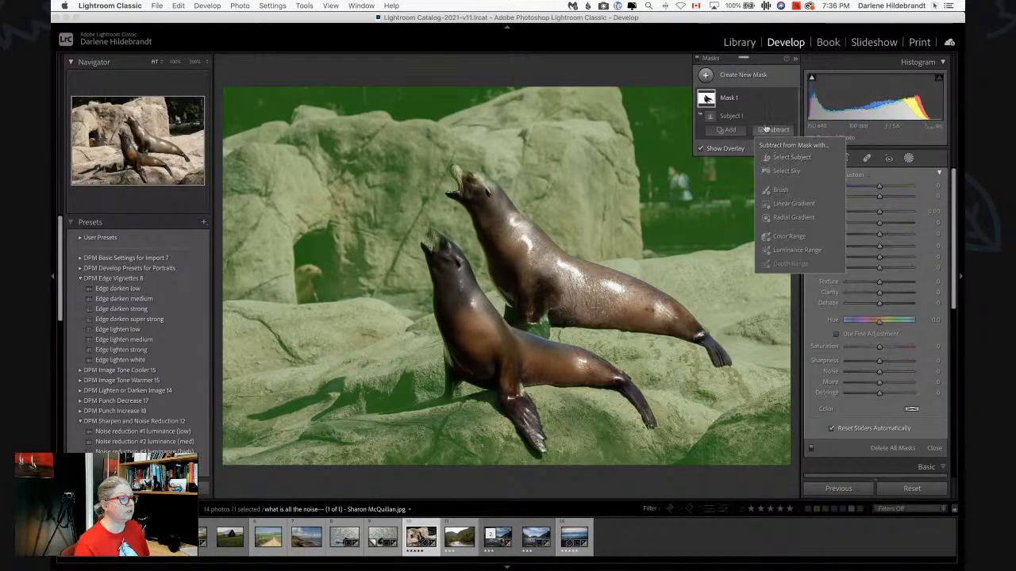
left_click(777, 190)
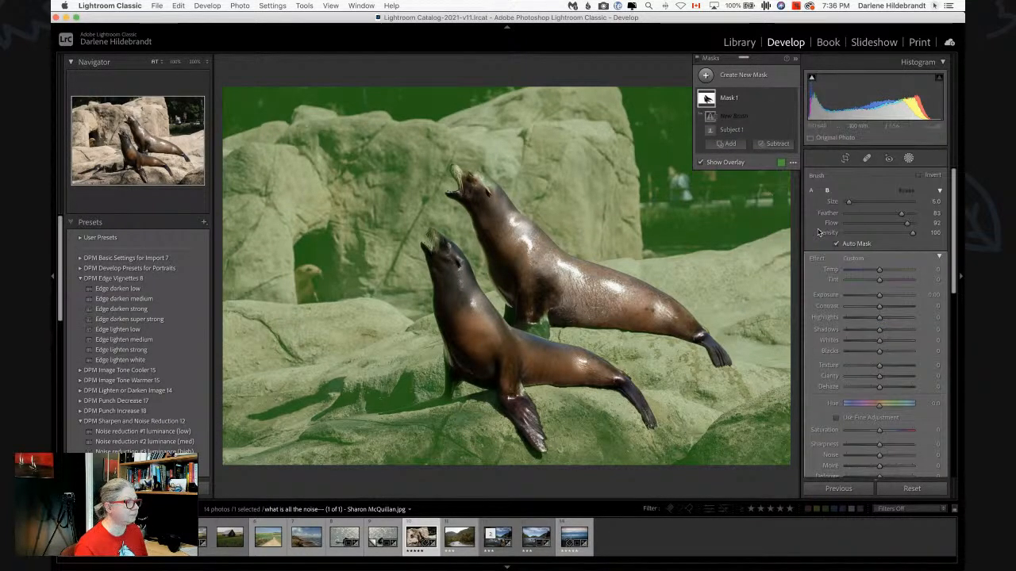
mouse_move(531, 317)
left_mouse_down()
mouse_move(531, 336)
mouse_move(538, 315)
mouse_move(543, 325)
mouse_move(525, 339)
mouse_move(540, 320)
left_mouse_up()
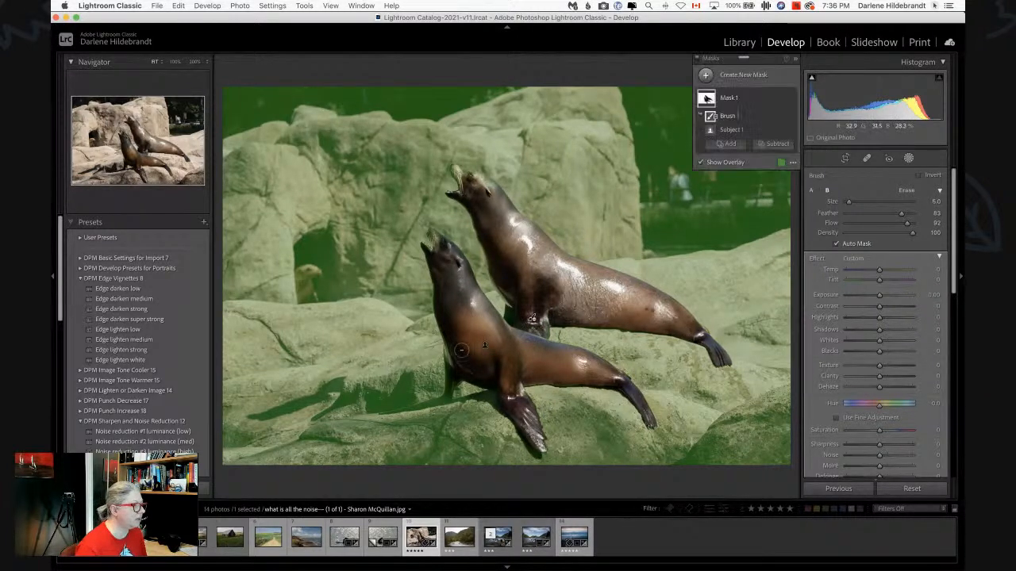
mouse_move(453, 375)
left_mouse_down()
mouse_move(441, 398)
mouse_move(381, 410)
left_mouse_up()
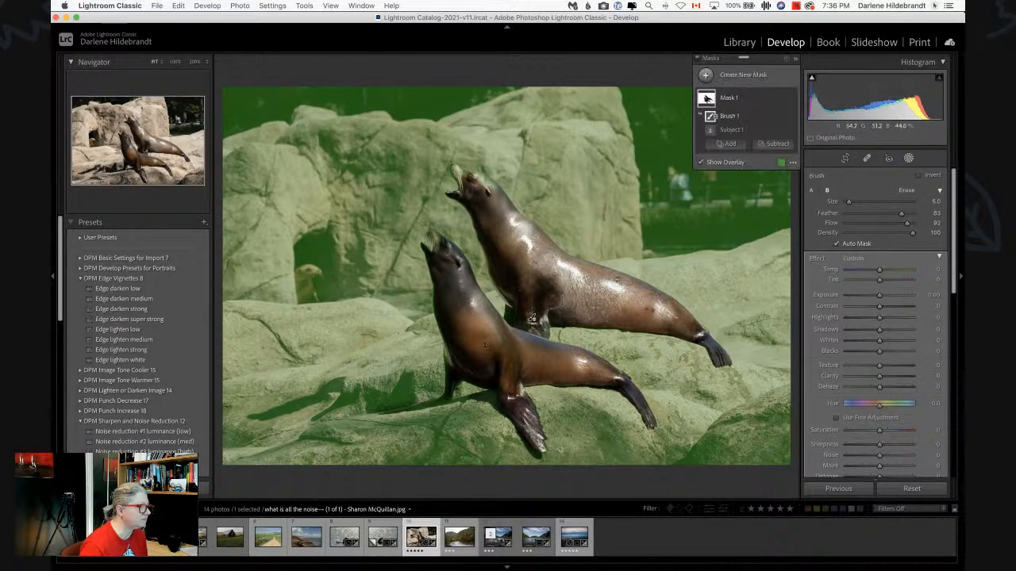
mouse_move(475, 204)
left_mouse_down()
mouse_move(482, 187)
mouse_move(451, 169)
left_mouse_up()
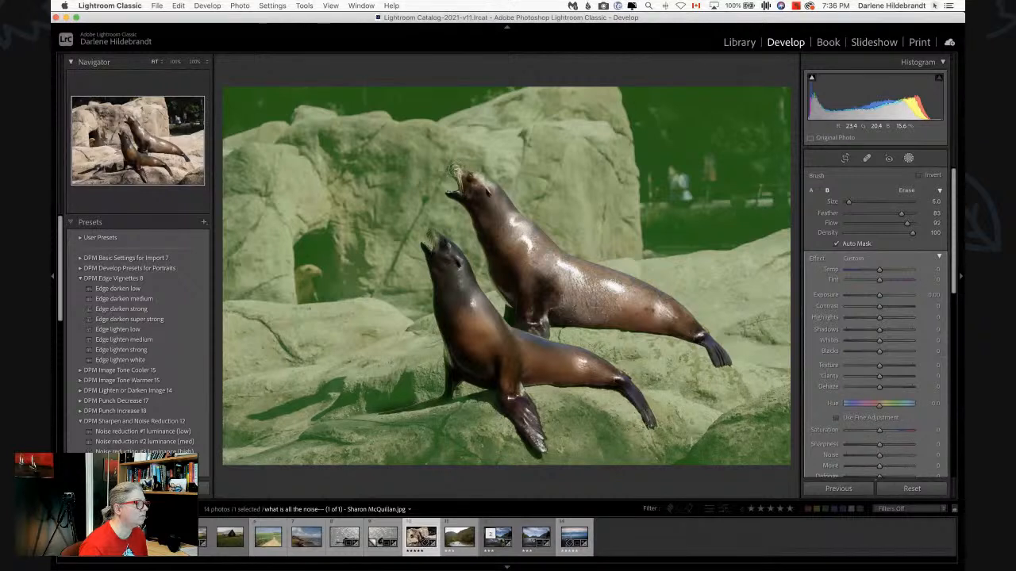
left_click_drag(435, 259, 432, 237)
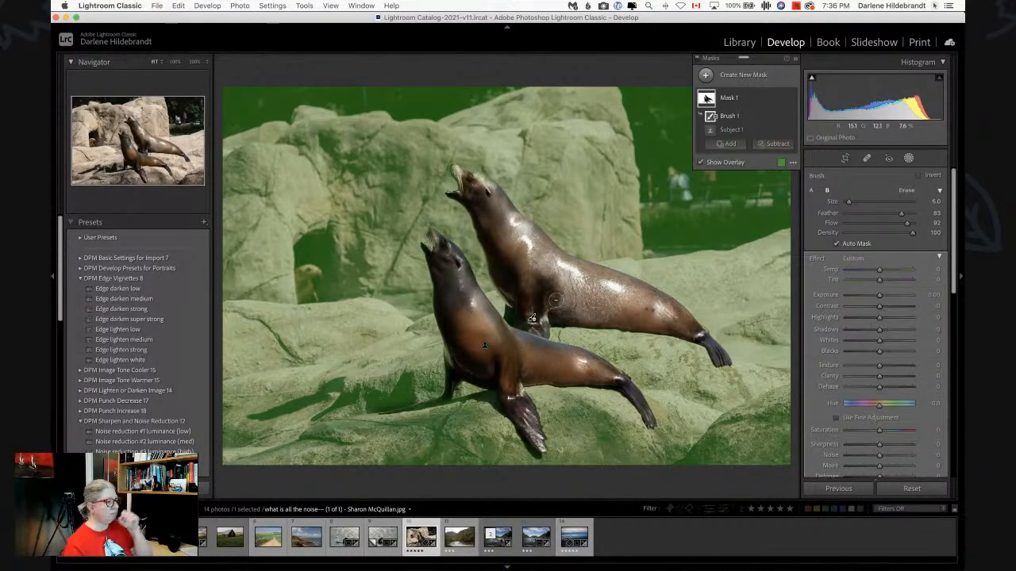
Brush over the rear sea lion's head at size 6.0 and the base of its front flipper at size 5.0 to refine the background mask
left_click(170, 62)
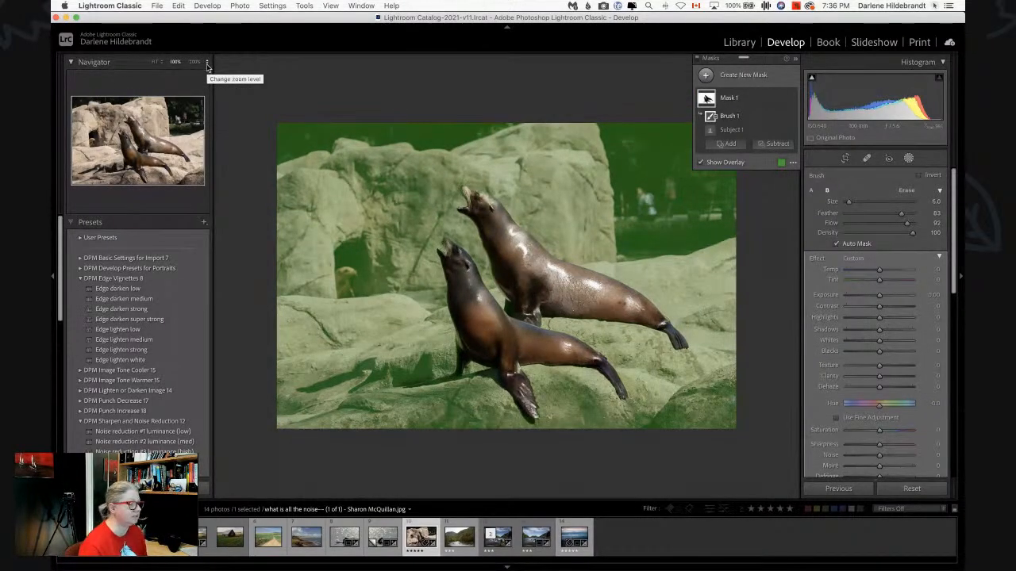
left_click(194, 62)
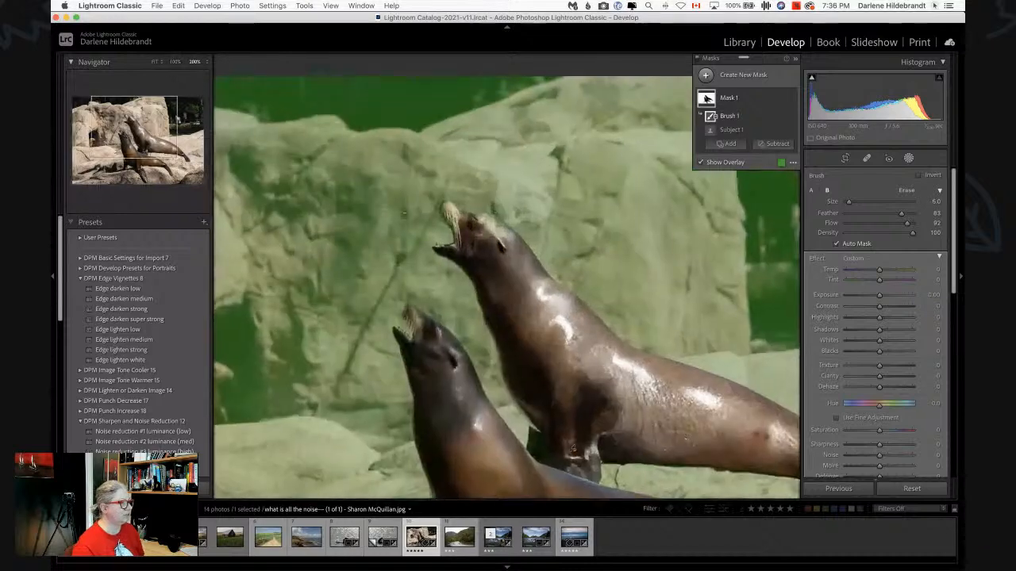
mouse_move(504, 239)
left_mouse_down()
mouse_move(498, 224)
mouse_move(449, 210)
mouse_move(460, 228)
left_mouse_up()
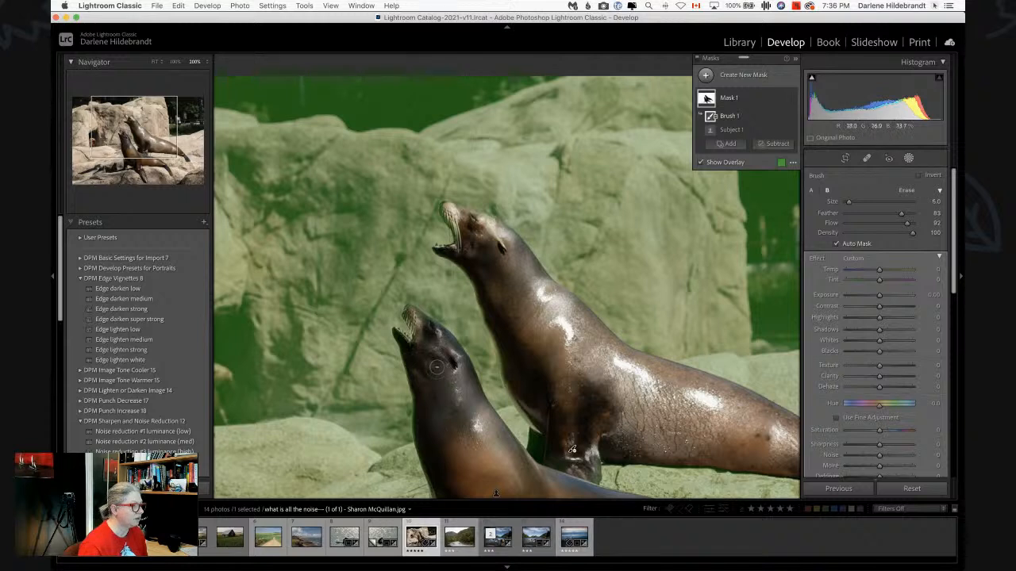
scroll(435, 362, "down", 6)
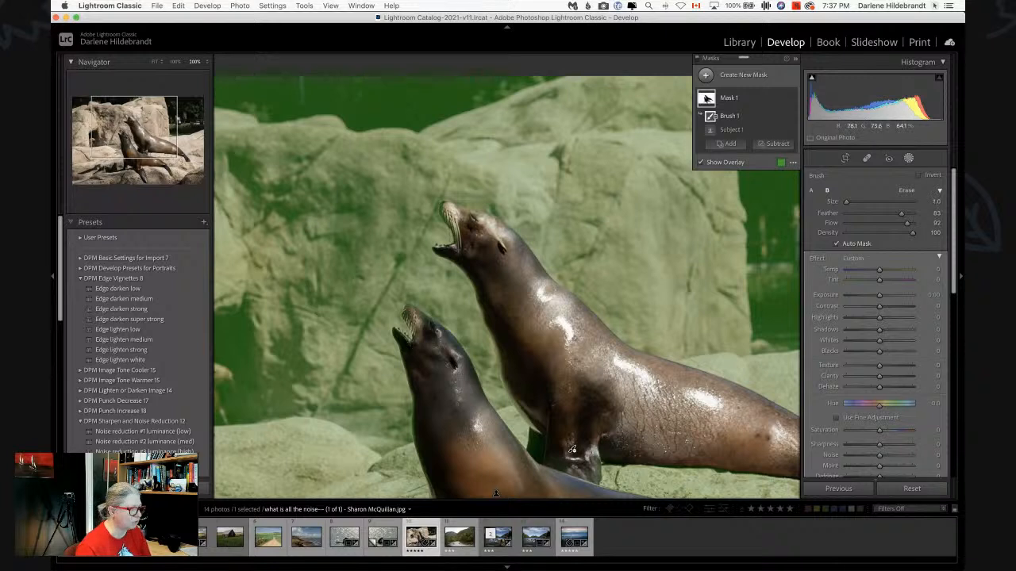
scroll(607, 470, "up", 2)
mouse_move(593, 475)
left_mouse_down()
mouse_move(595, 466)
mouse_move(596, 477)
mouse_move(578, 475)
left_mouse_up()
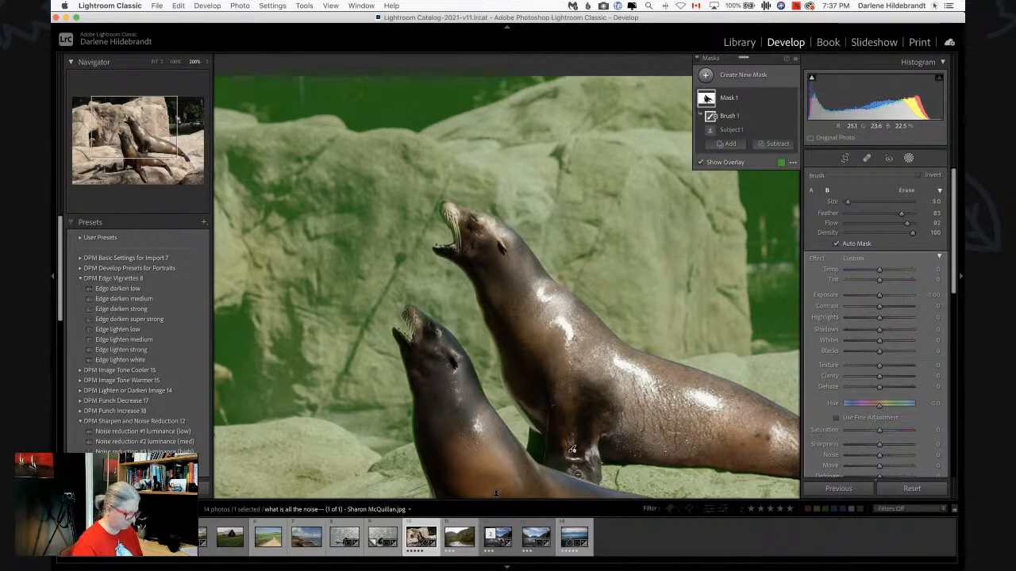
left_click(303, 98)
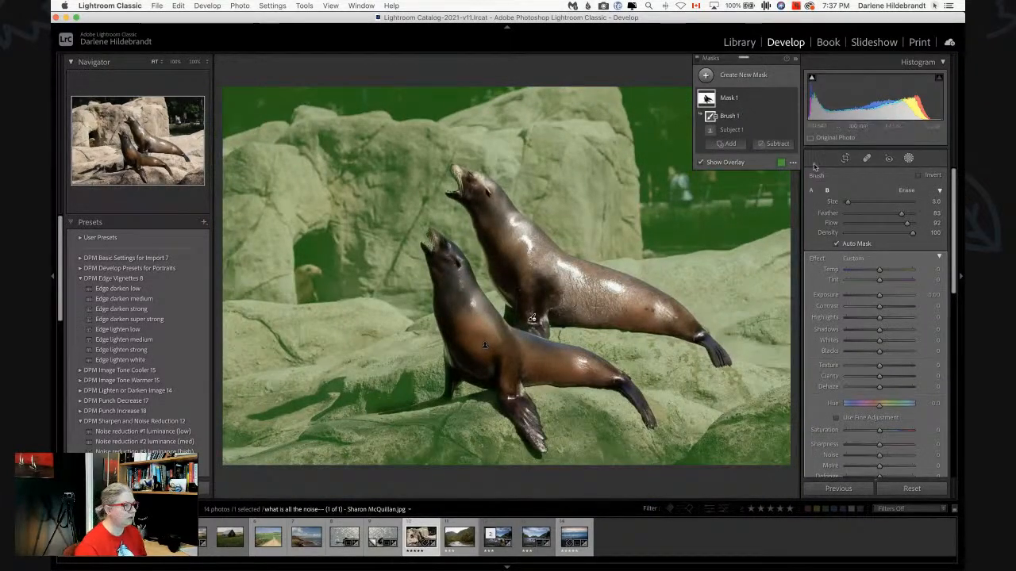
Set the background mask's Exposure to -0.33 and Highlights to -11, apply the Edge darken medium preset, and close masking
mouse_move(879, 317)
left_mouse_down()
mouse_move(861, 316)
mouse_move(872, 317)
mouse_move(877, 296)
mouse_move(876, 319)
left_mouse_up()
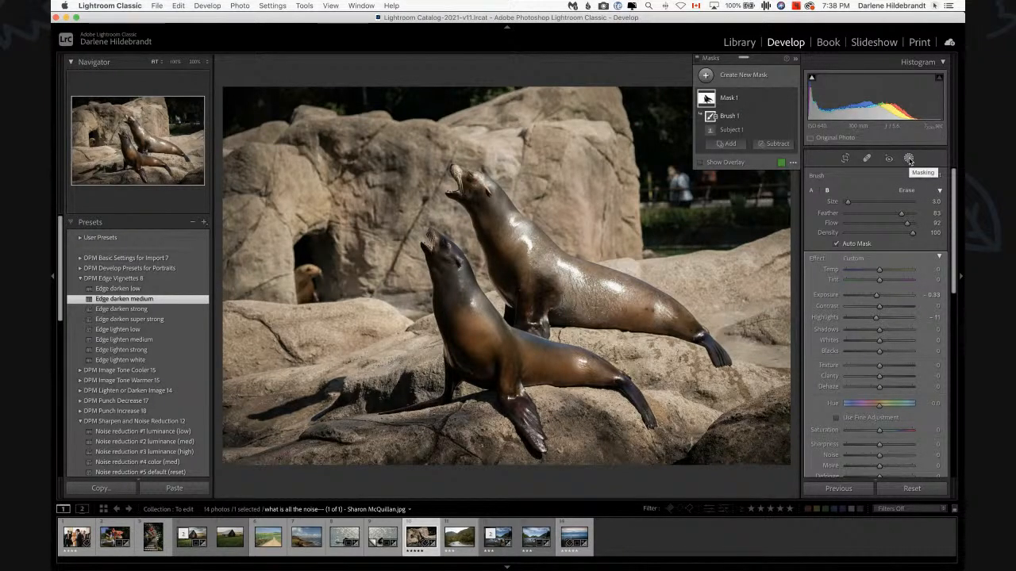
left_click(909, 160)
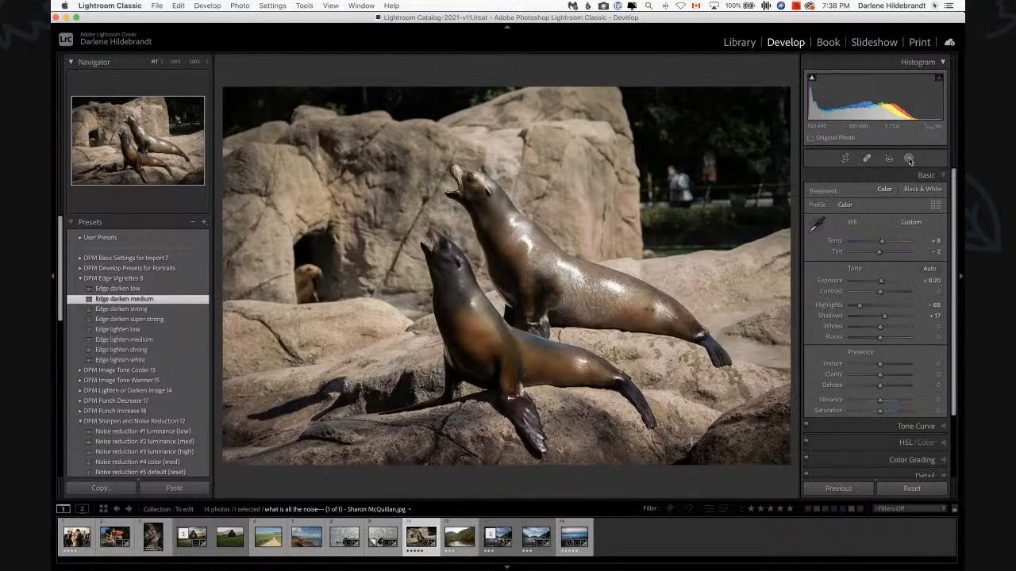
Compare the edited photo with its original upside down in Lights Out view, and restore the upright orientation and normal lighting
key("super+bracketright")
key("super+bracketright")
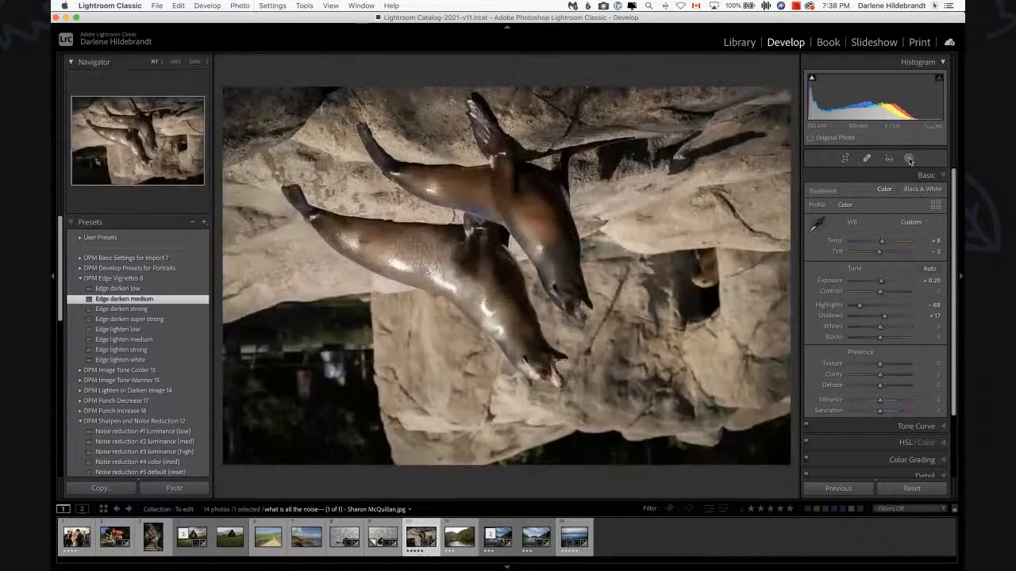
key("l")
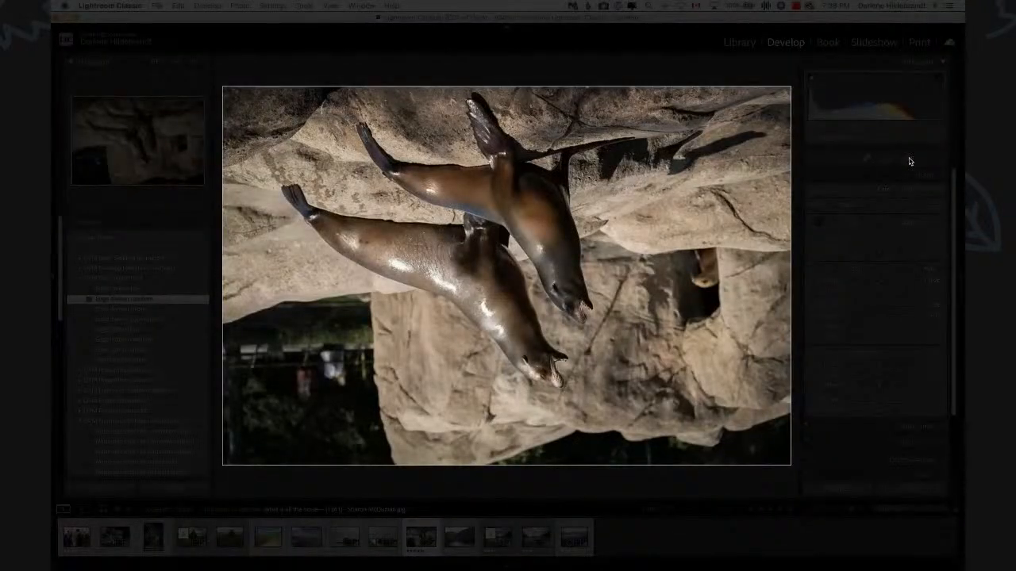
key("backslash")
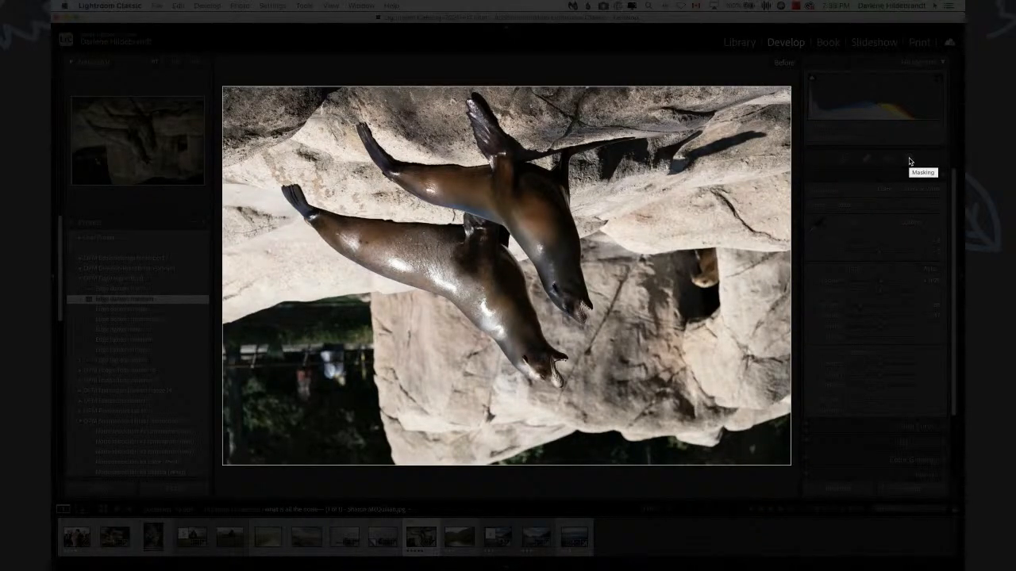
key("backslash")
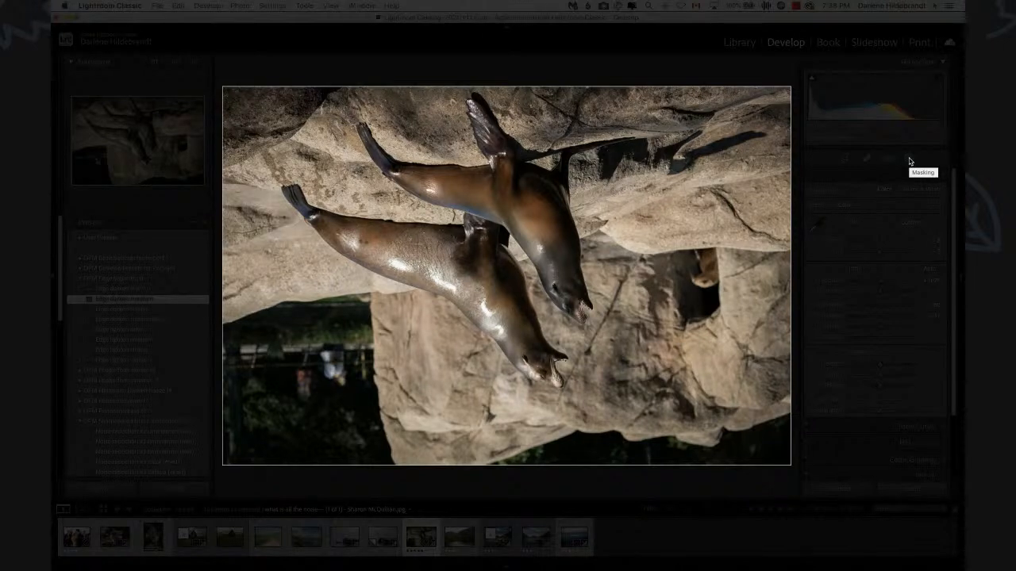
key("super+bracketright")
key("super+bracketright")
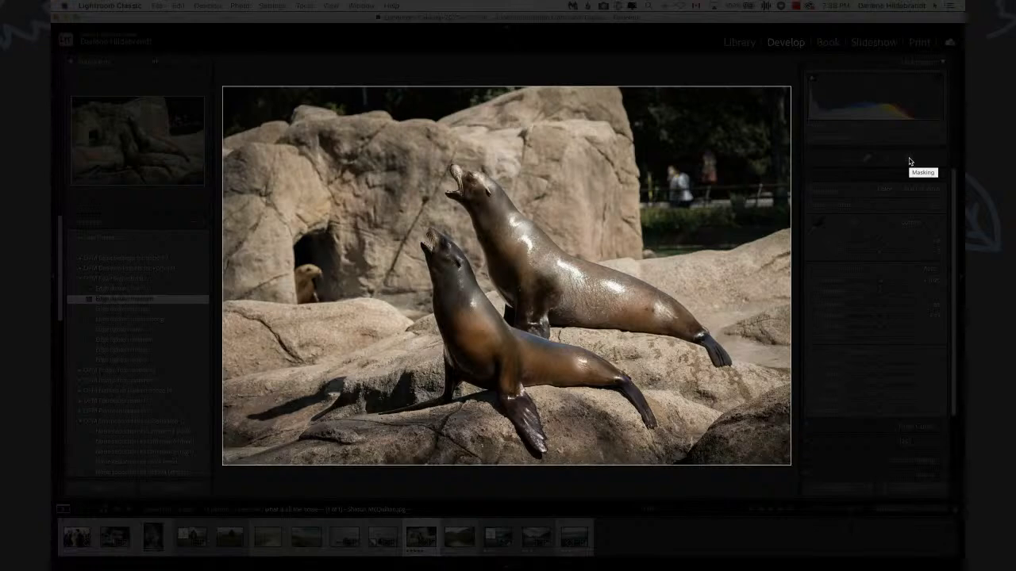
key("l")
key("l")
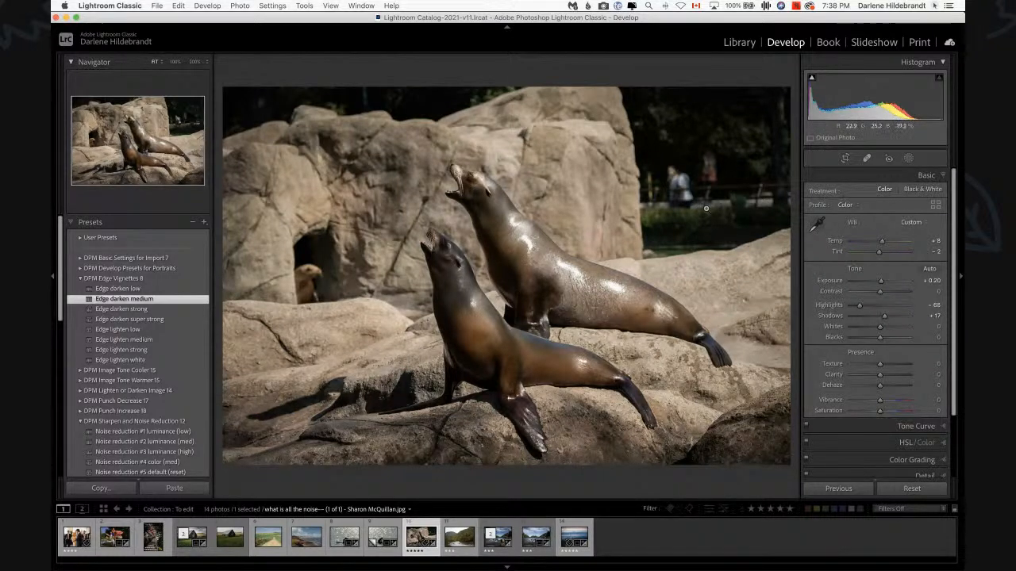
Heal away the light-clothed person in the dark background at 100 opacity, sampling from the fence area beside the figure
key("q")
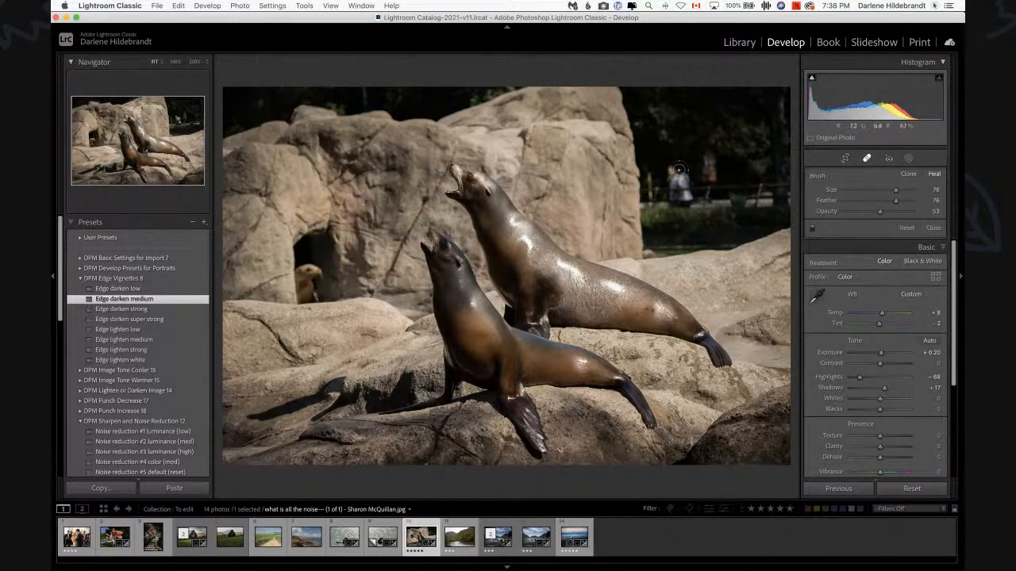
mouse_move(680, 170)
left_mouse_down()
mouse_move(683, 205)
mouse_move(673, 184)
mouse_move(680, 195)
left_mouse_up()
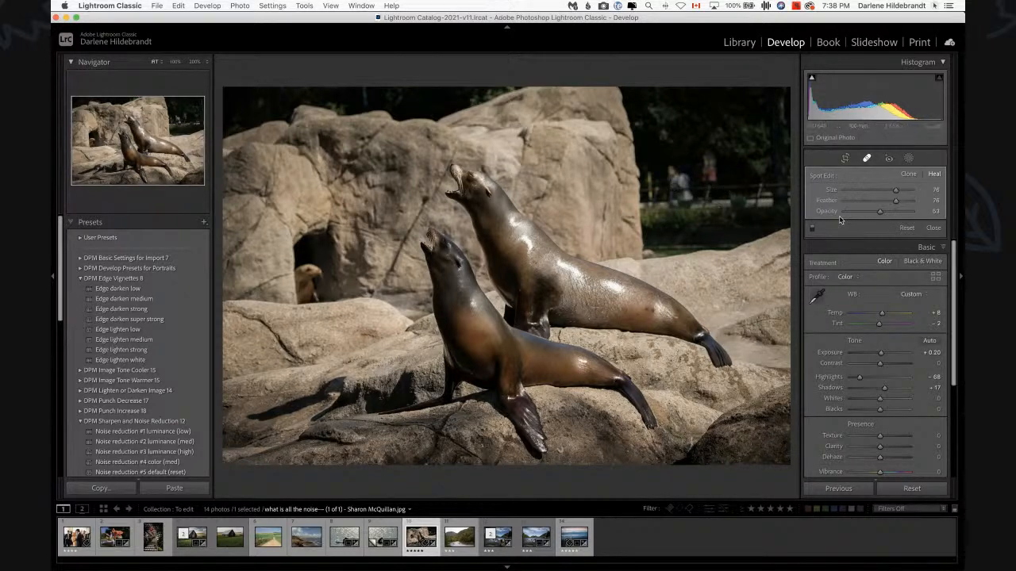
left_click_drag(879, 212, 929, 216)
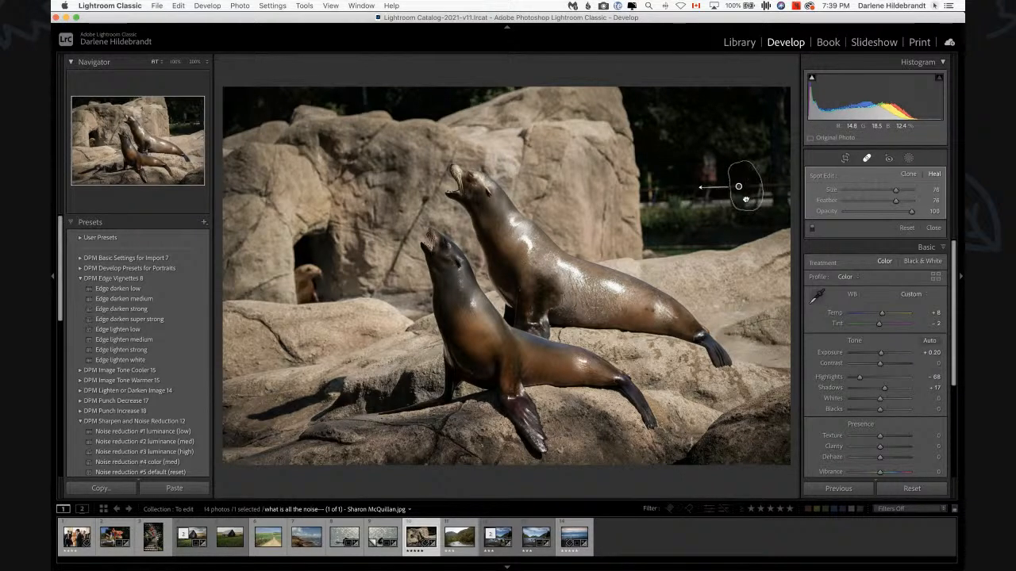
left_click_drag(746, 200, 741, 196)
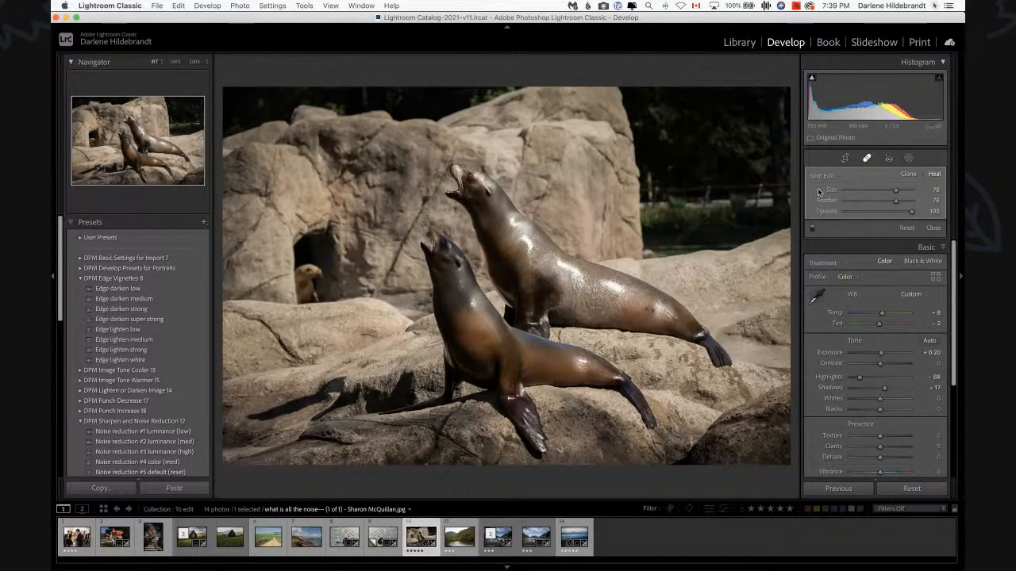
Heal the remaining reddish figure and the spot beside the rock edge in the dark background at 73 opacity
left_click(873, 212)
left_click_drag(881, 213, 893, 214)
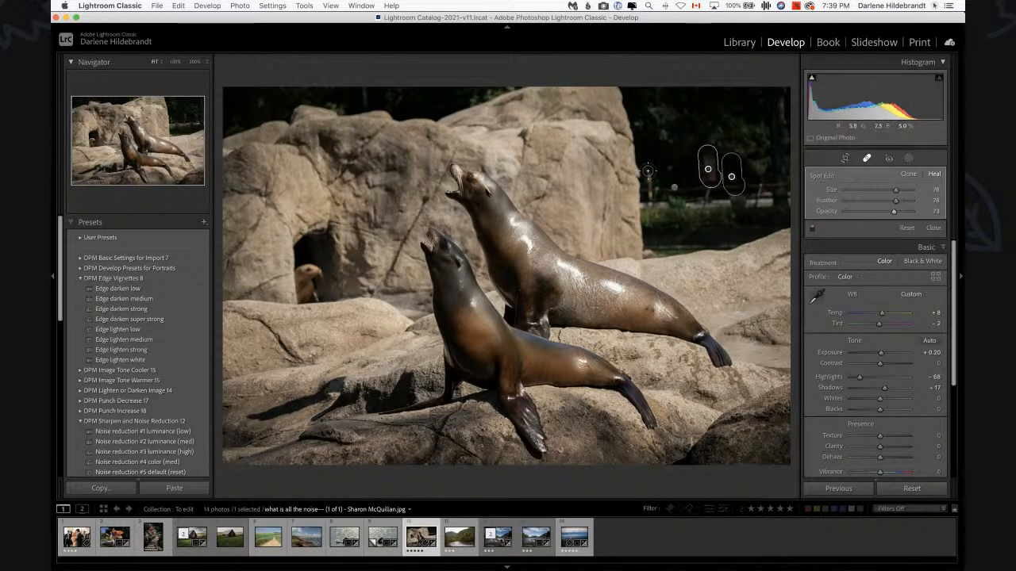
mouse_move(650, 180)
left_mouse_down()
mouse_move(680, 224)
mouse_move(691, 182)
left_mouse_up()
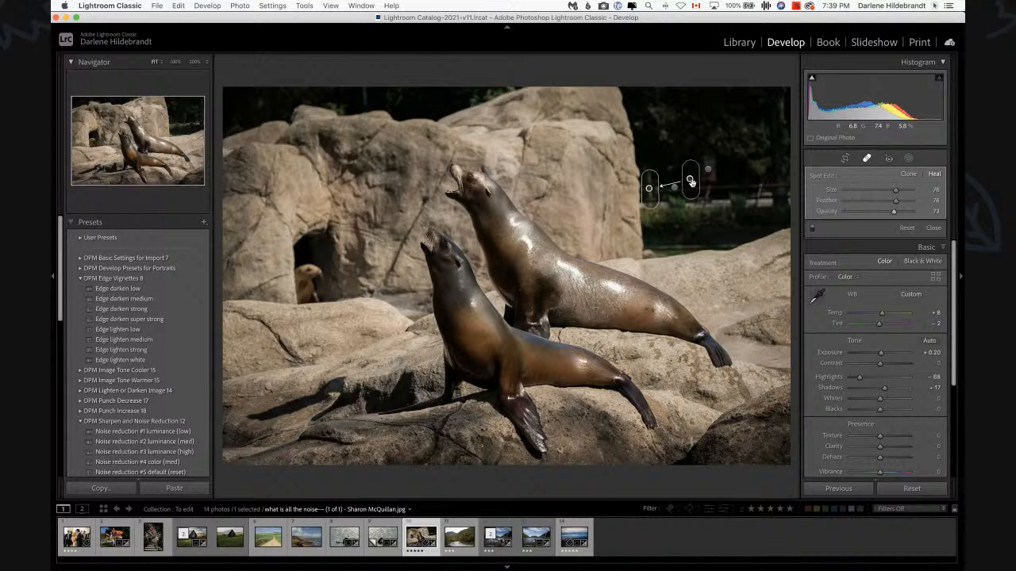
Compare the photo with and without the spot removals, leave them enabled, and close the Spot Removal tool
left_click(812, 229)
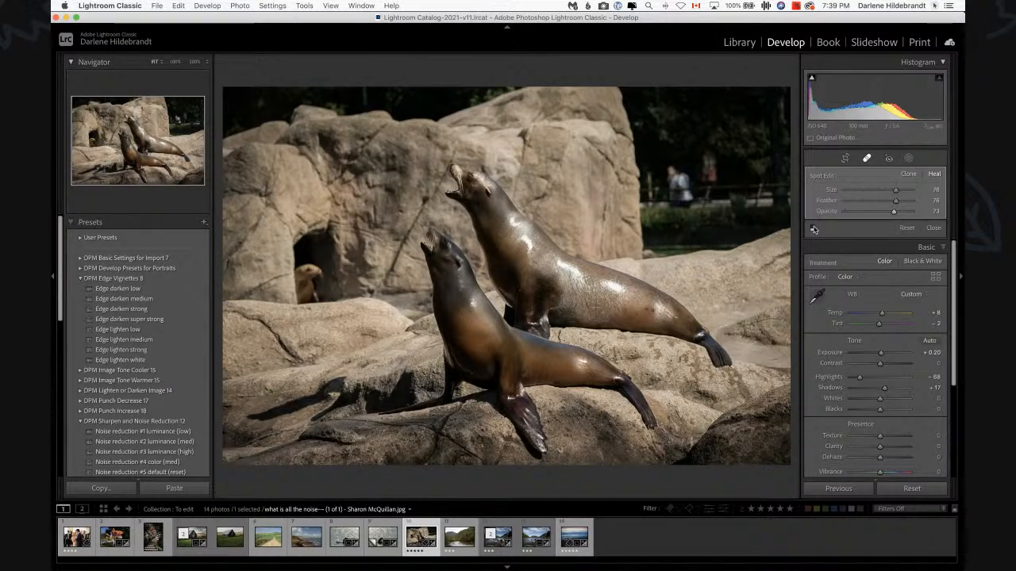
left_click(813, 228)
left_click(813, 229)
left_click(813, 228)
left_click(813, 229)
left_click(813, 229)
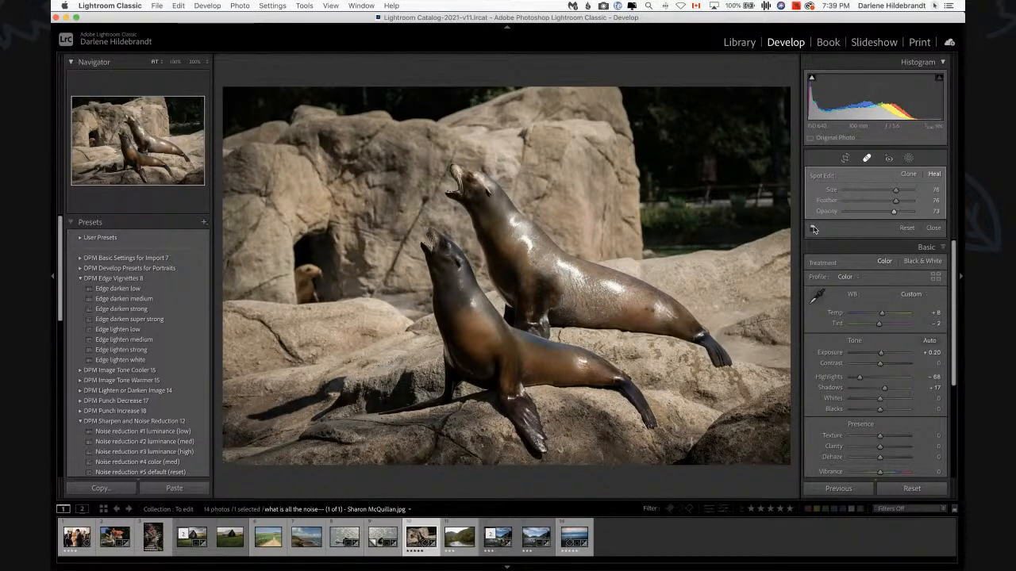
left_click(813, 229)
key("q")
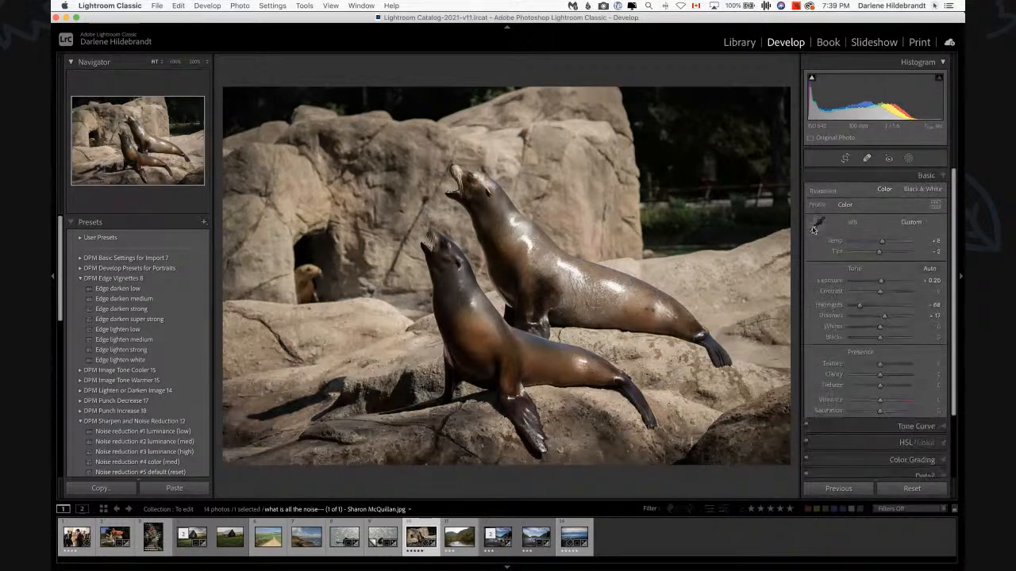
left_click(889, 159)
left_click(867, 159)
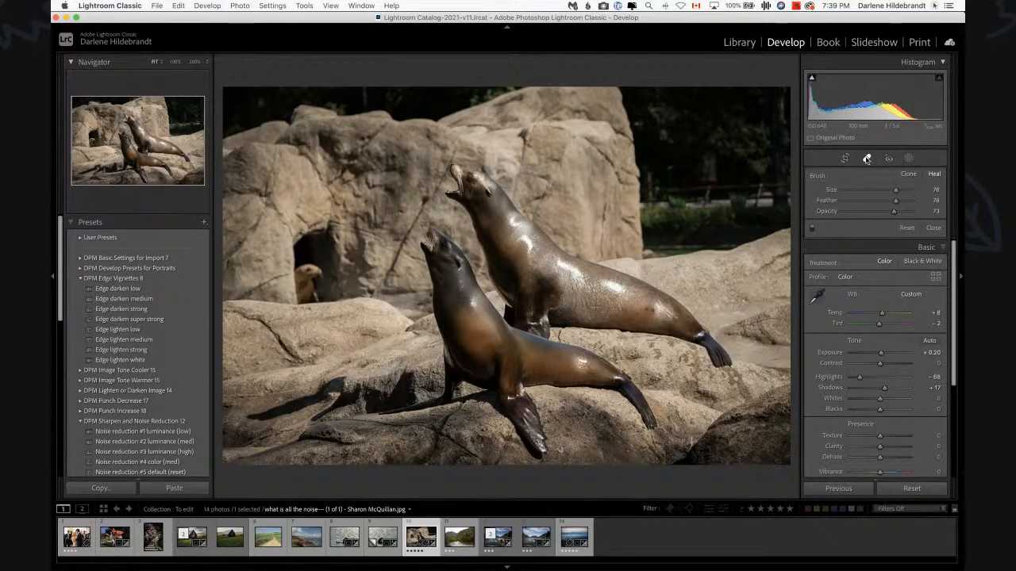
left_click(867, 159)
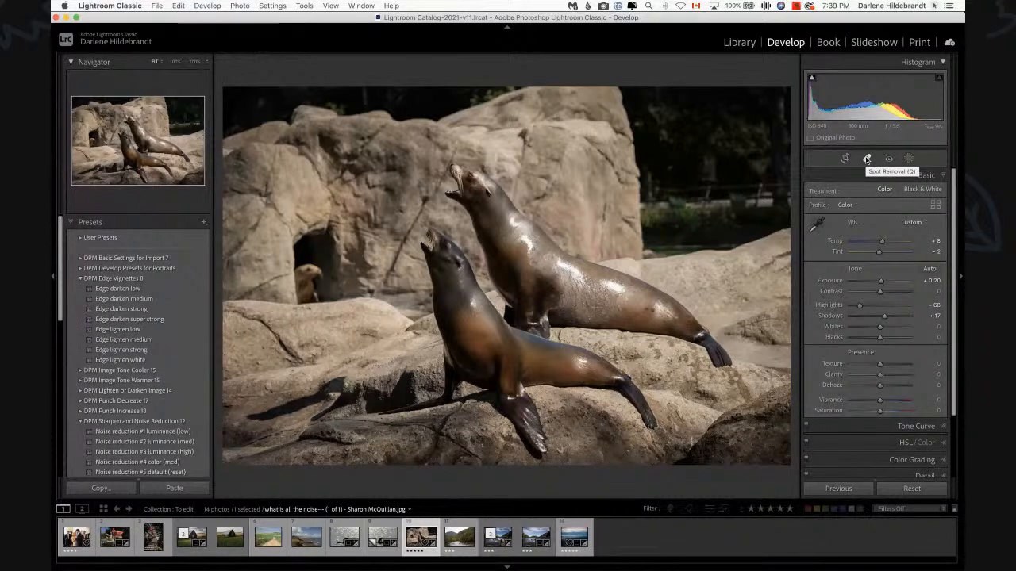
Set the photo's Whites to +14, Blacks to -4, Shadows to +22 and Exposure to +0.40
left_click(879, 327, "alt")
left_click_drag(881, 328, 883, 328)
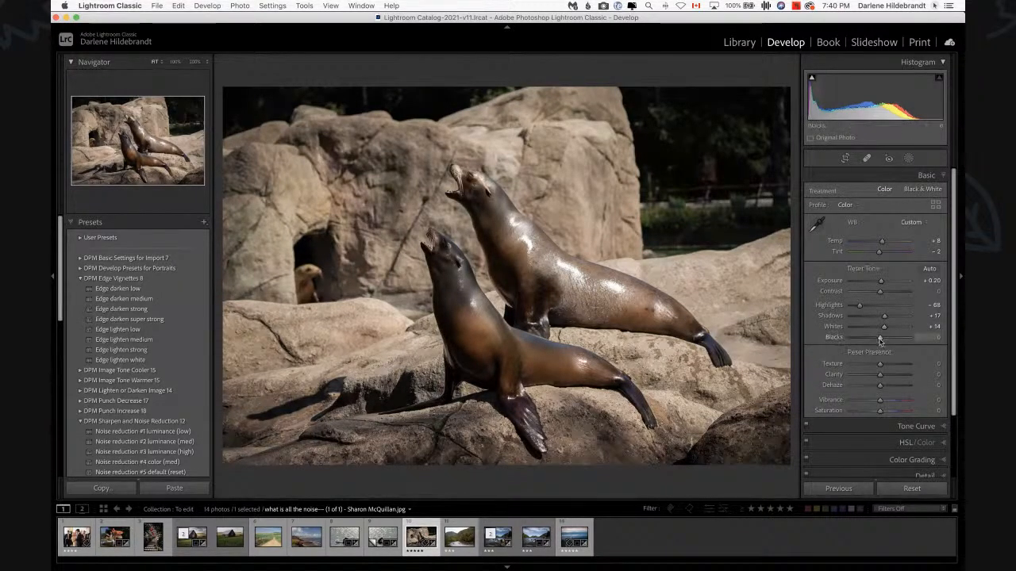
left_click_drag(879, 337, 887, 318)
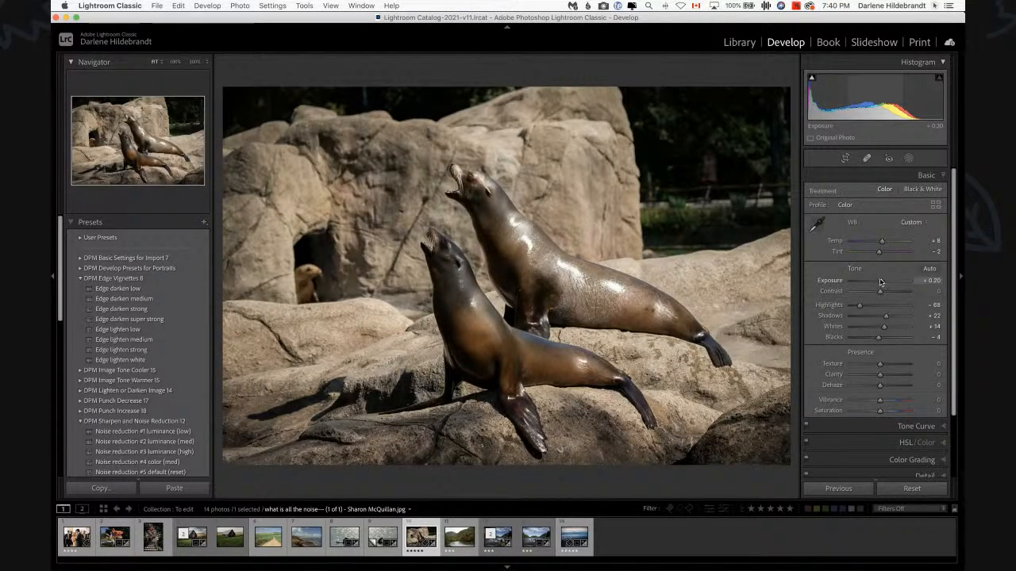
left_click_drag(879, 282, 881, 281)
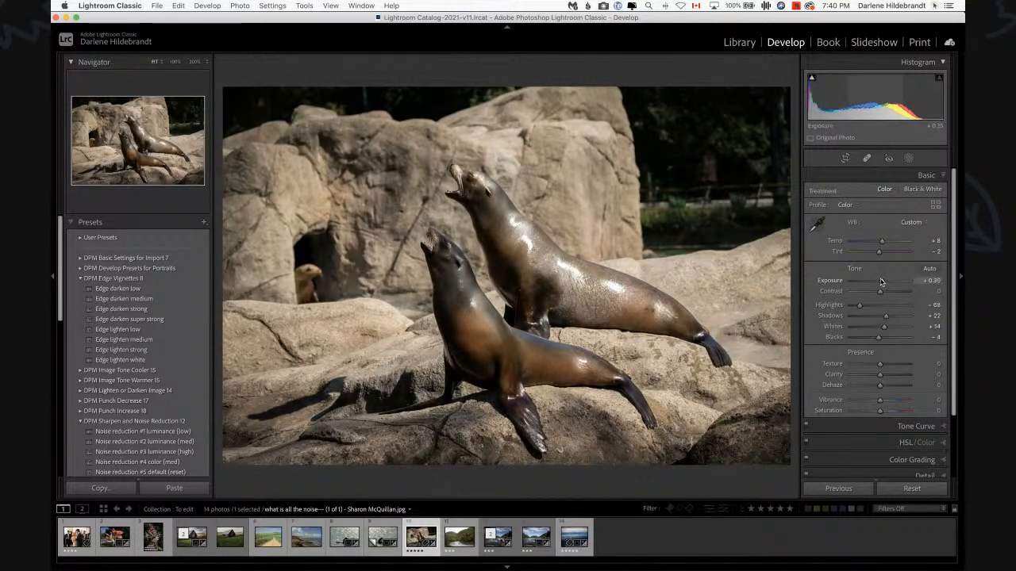
Add a Select Subject mask for the sea lions with Exposure 0.21, Highlights -48, Texture 26 and Clarity 13, and close masking
left_click(907, 159)
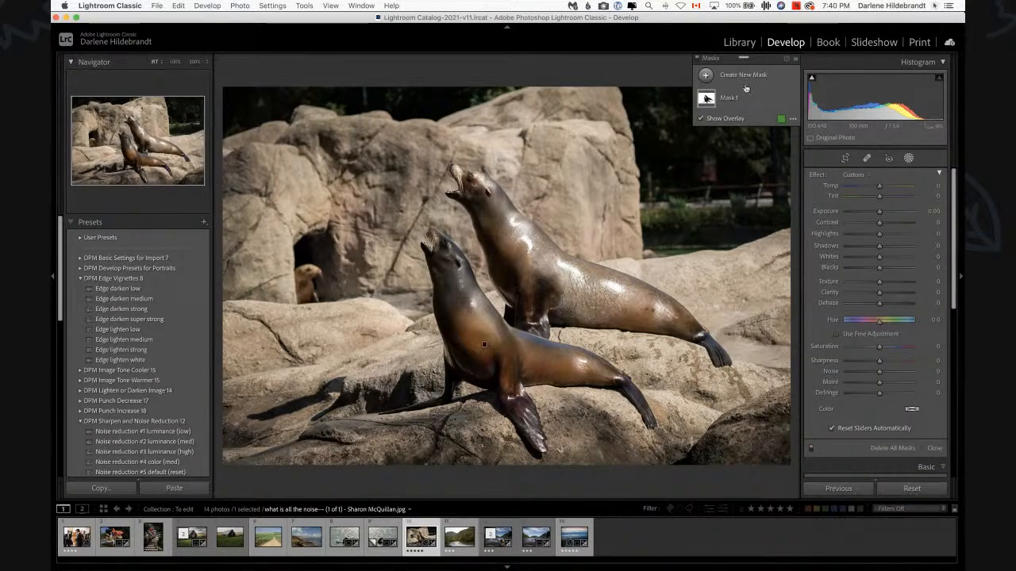
left_click(706, 74)
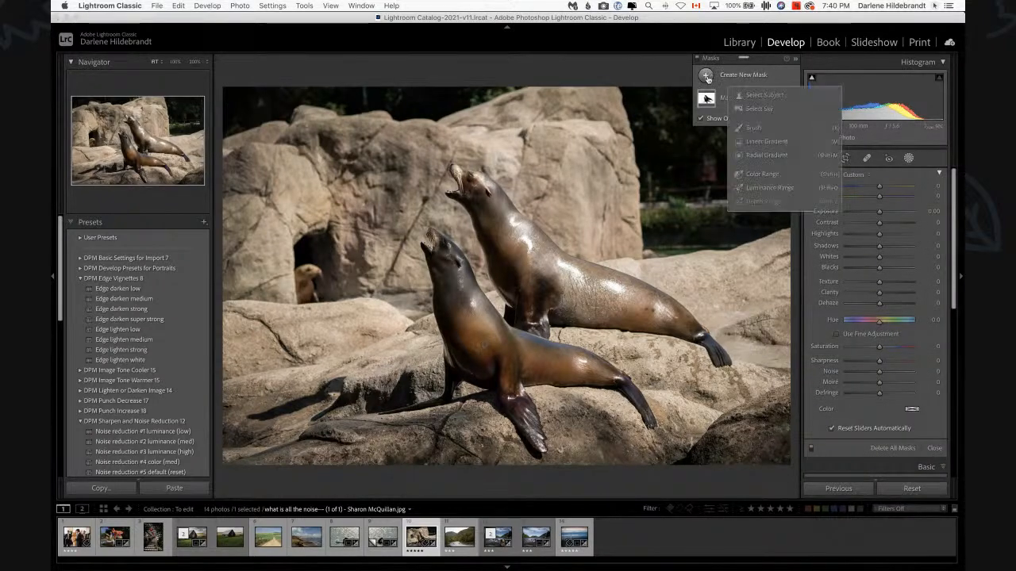
left_click(748, 97)
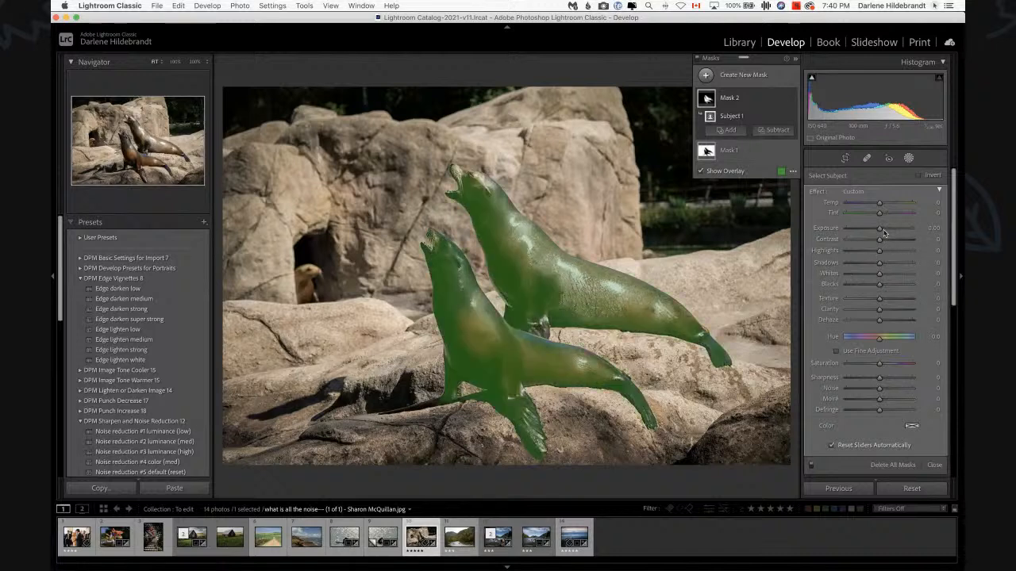
left_click_drag(879, 230, 864, 250)
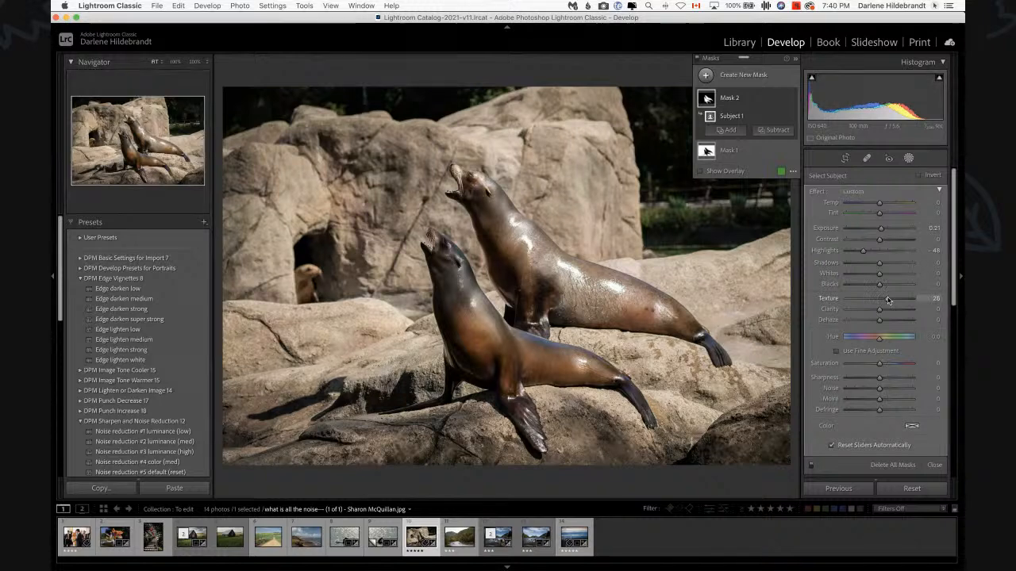
left_click_drag(887, 299, 889, 298)
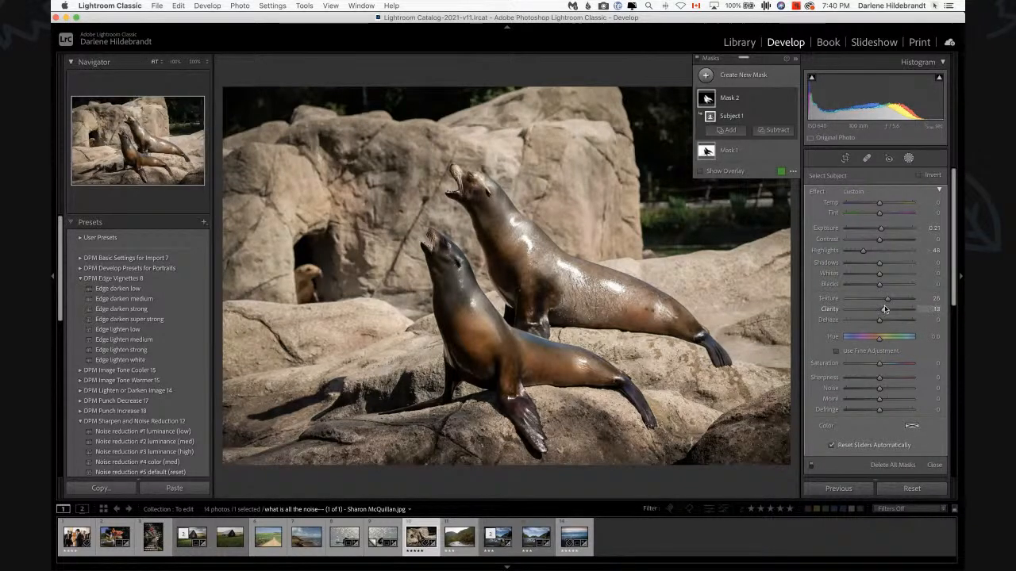
left_click(909, 159)
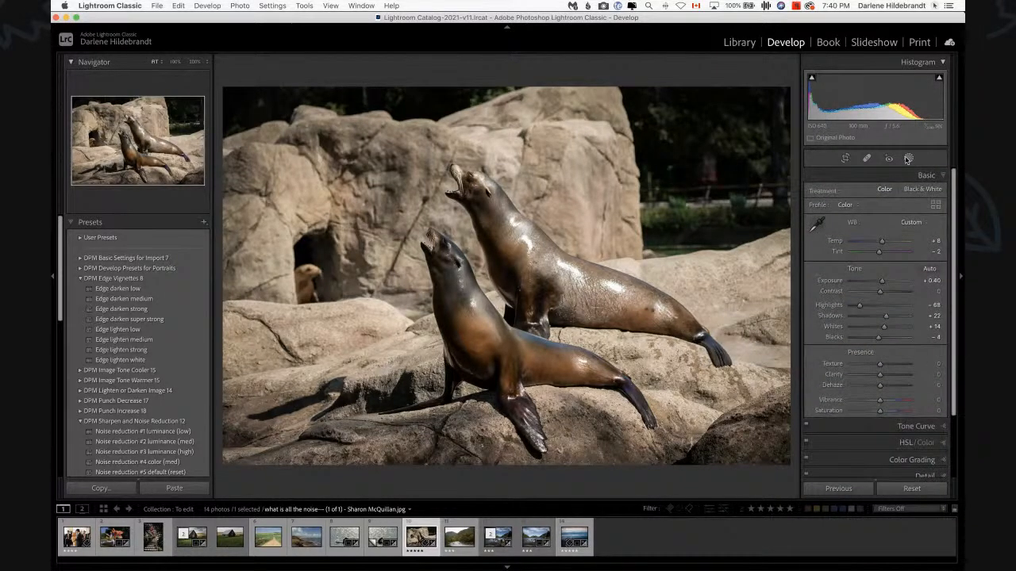
Compare the sea lion photo with its unedited version and return to the library grid
key("backslash")
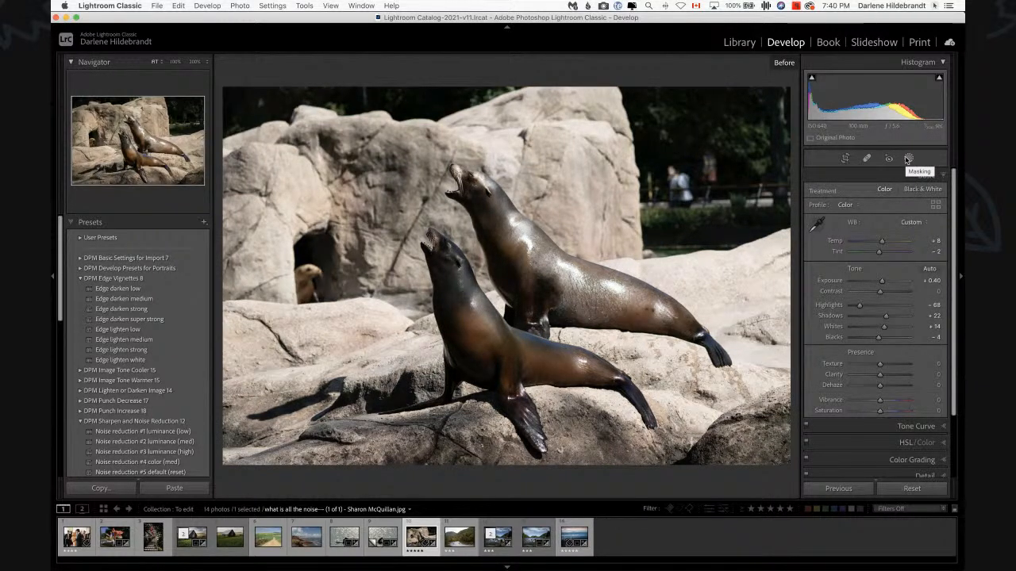
key("backslash")
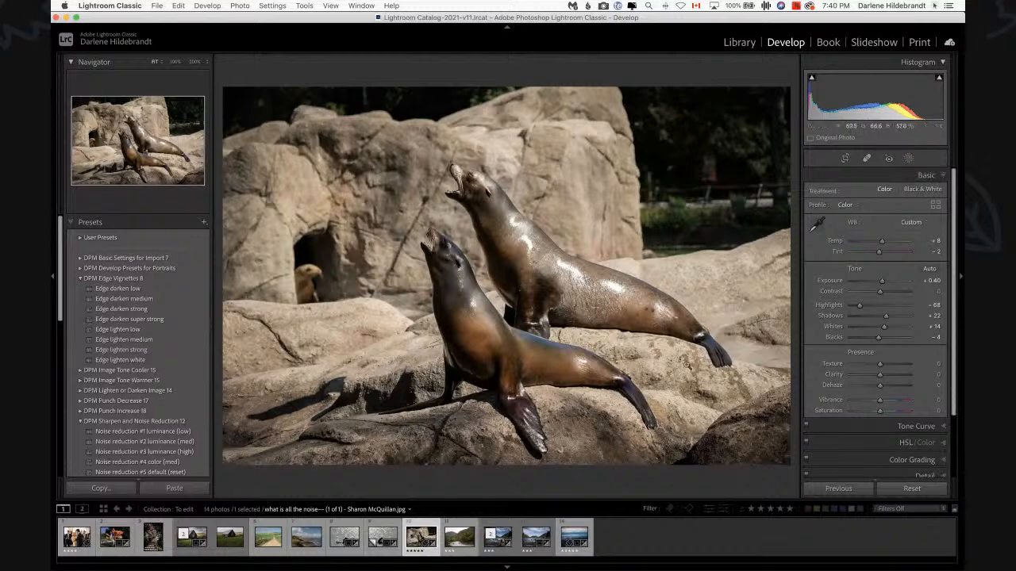
key("g")
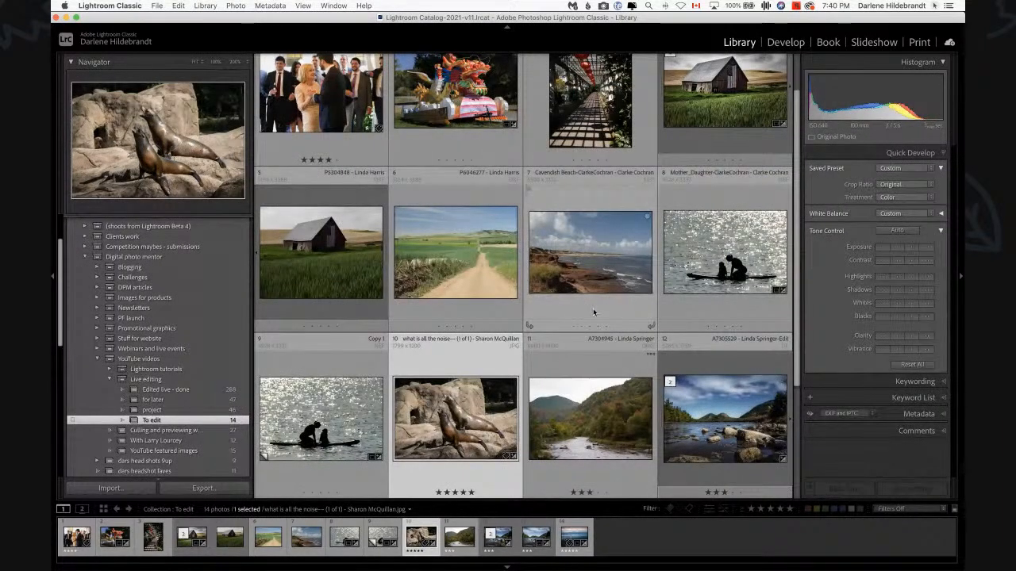
Open the red lantern walkway photo for developing and apply the Camera Landscape profile
scroll(593, 307, "up", 2)
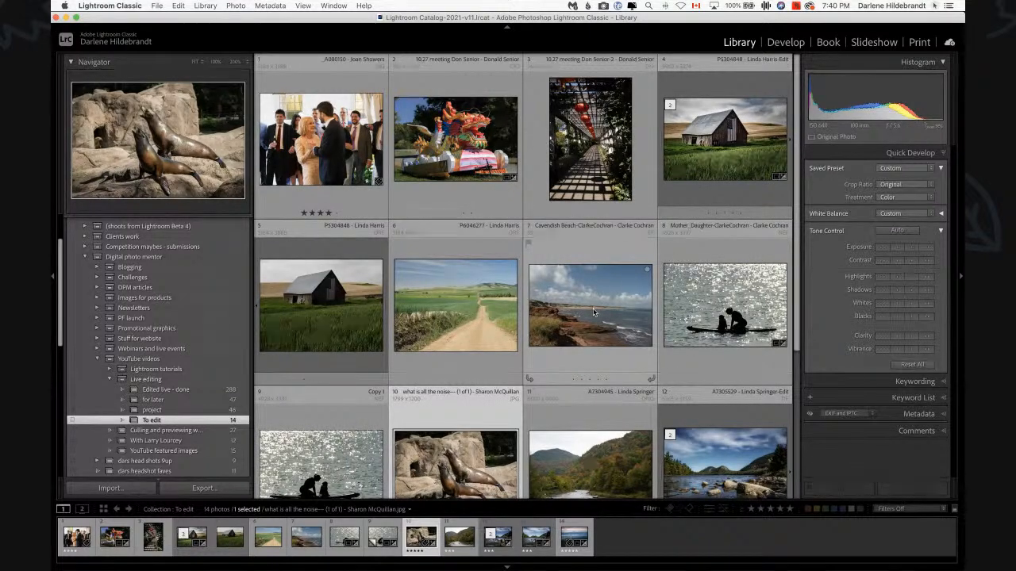
left_click(961, 278)
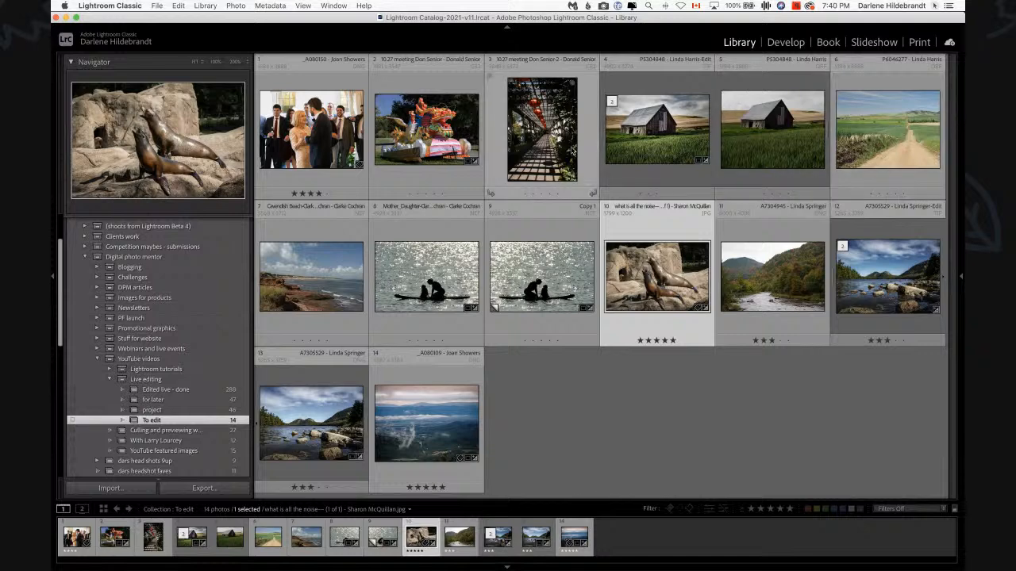
double_click(531, 145)
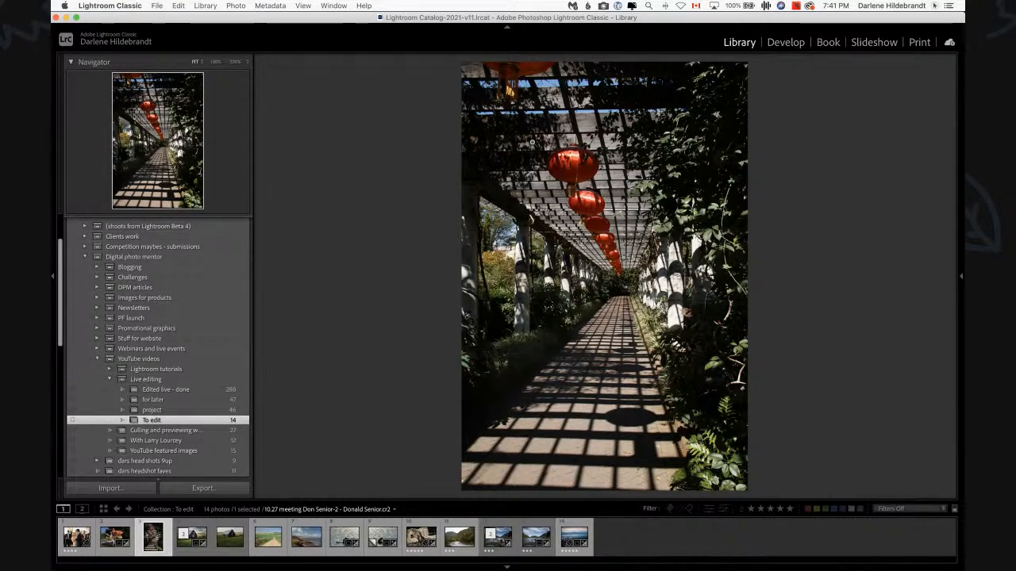
key("d")
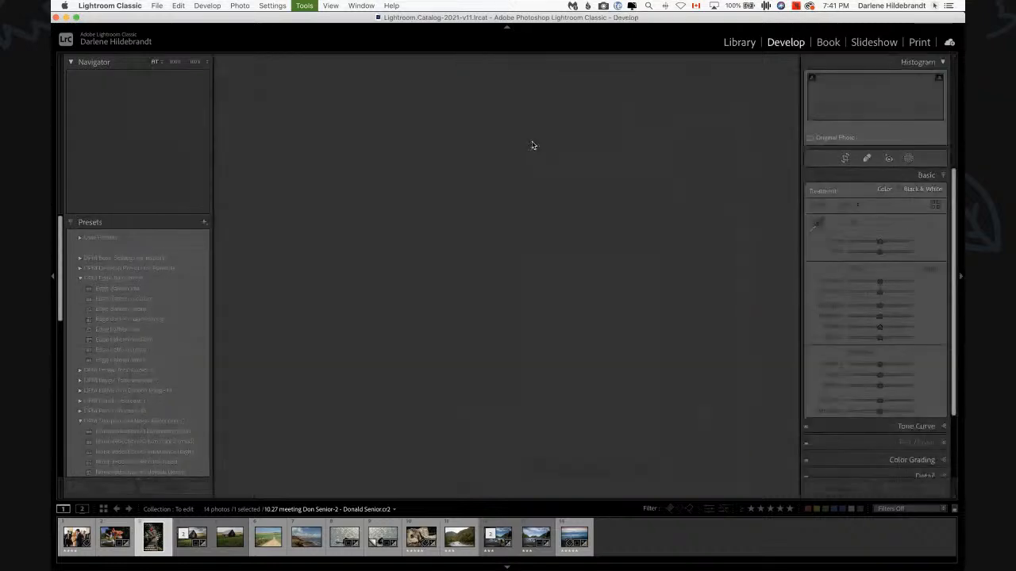
left_click(936, 205)
left_click(911, 279)
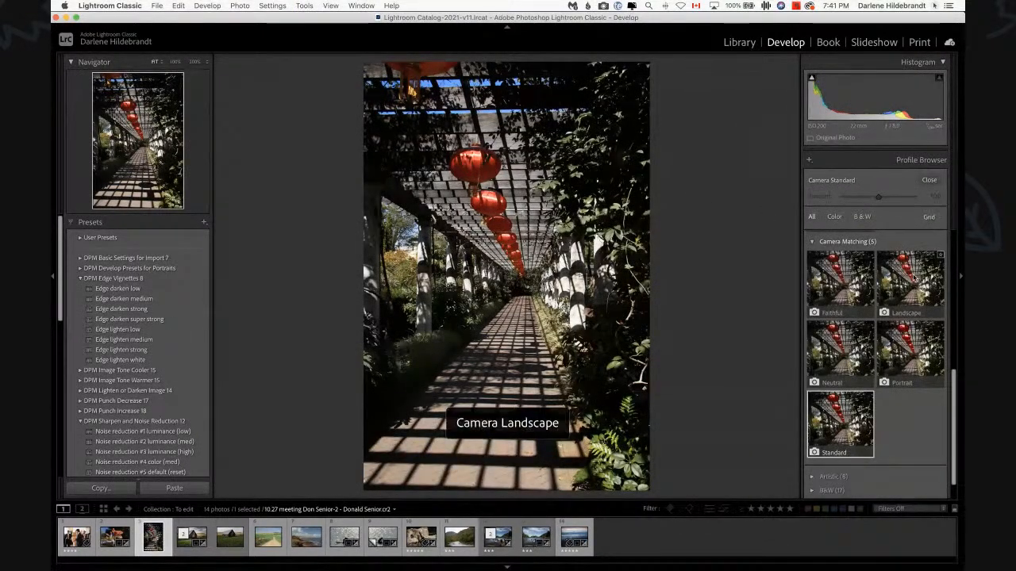
left_click(929, 180)
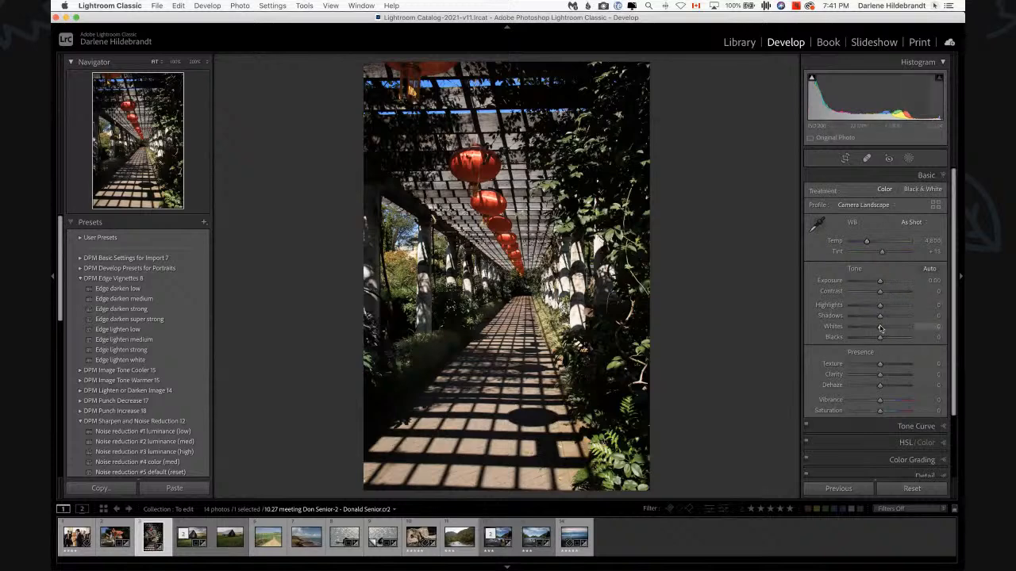
Set the walkway photo's Exposure to +0.80, Highlights to -28, Shadows to +63 and Blacks to -50
left_click_drag(879, 320, 882, 282)
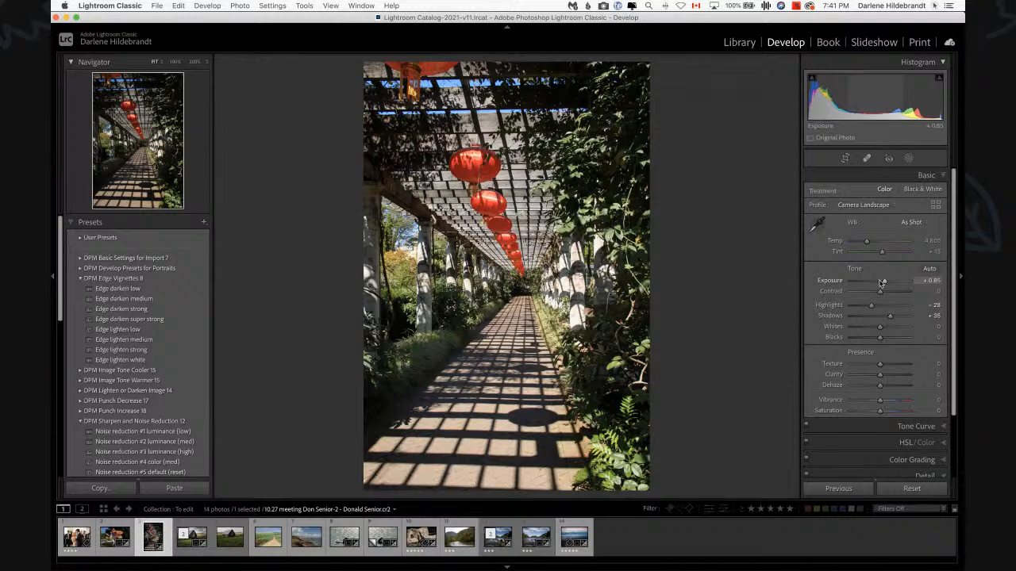
left_click_drag(880, 338, 870, 340, "alt")
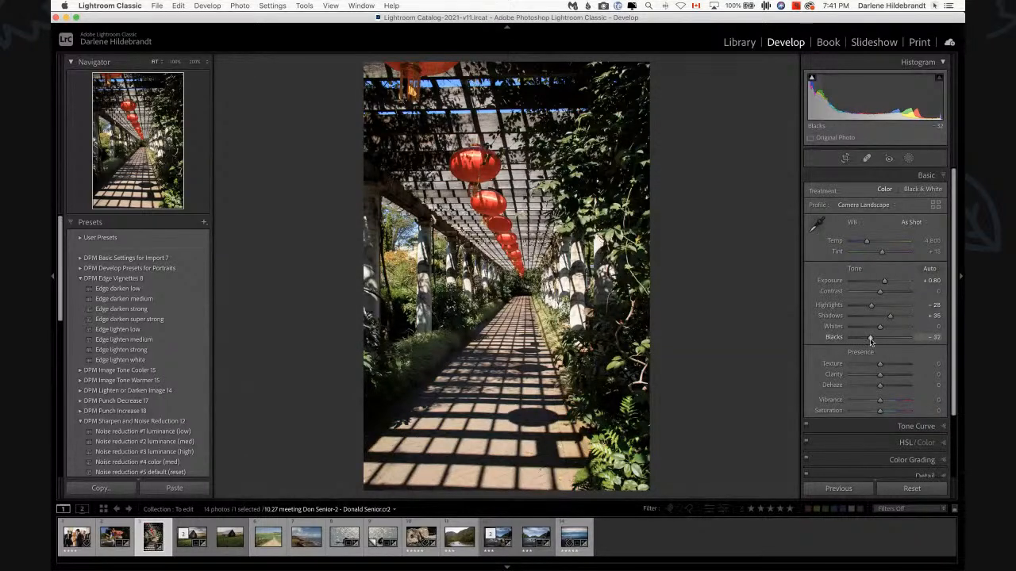
double_click(871, 339)
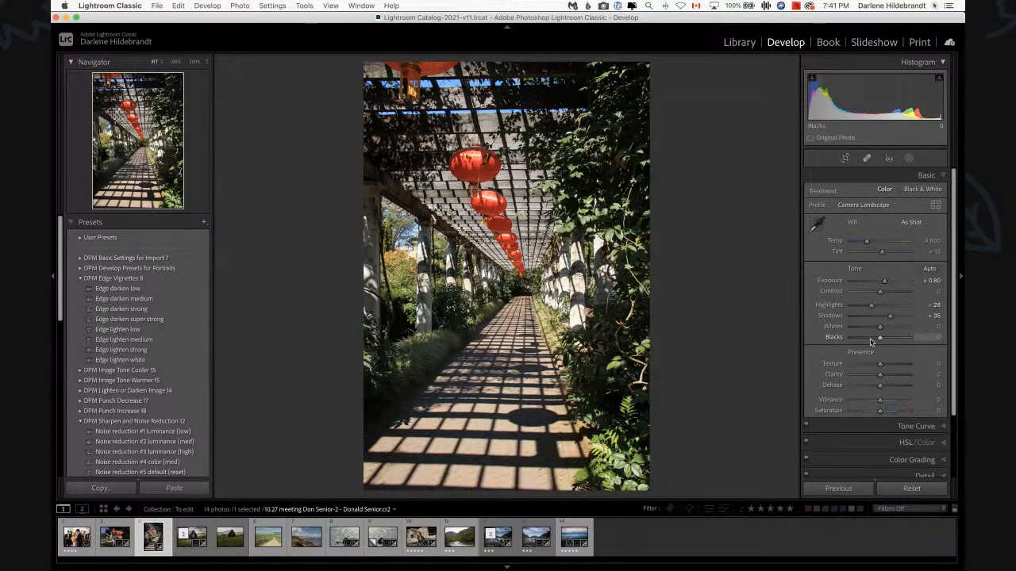
left_click(898, 316)
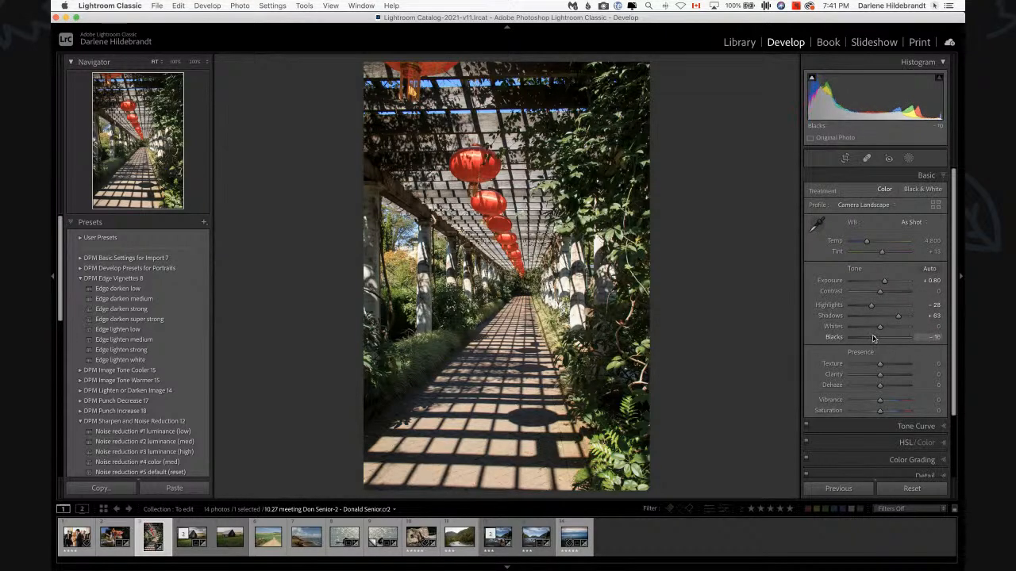
mouse_move(879, 337)
left_mouse_down()
mouse_move(862, 338)
mouse_move(894, 337)
mouse_move(865, 337)
left_mouse_up()
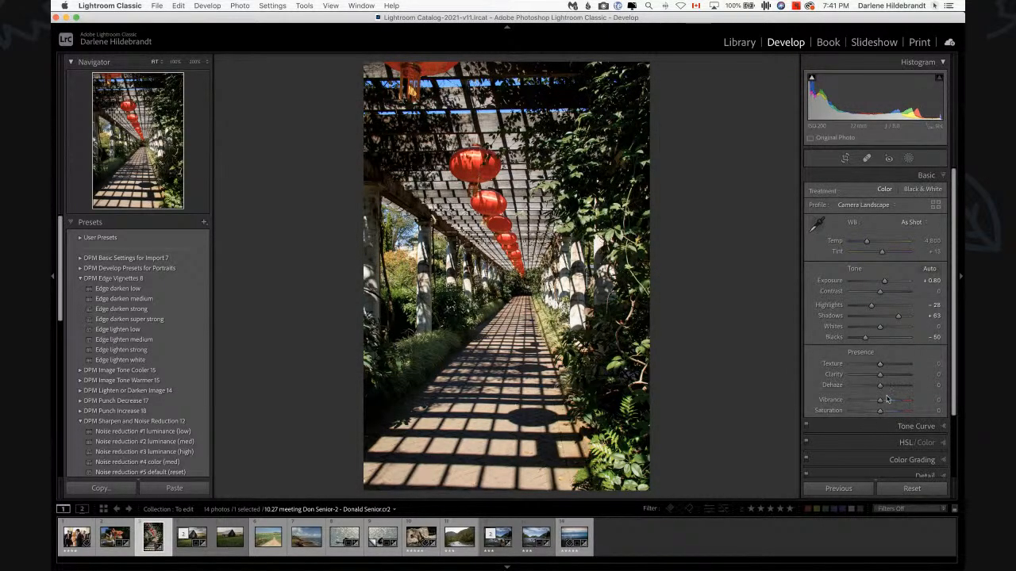
left_click(935, 6)
left_click(917, 32)
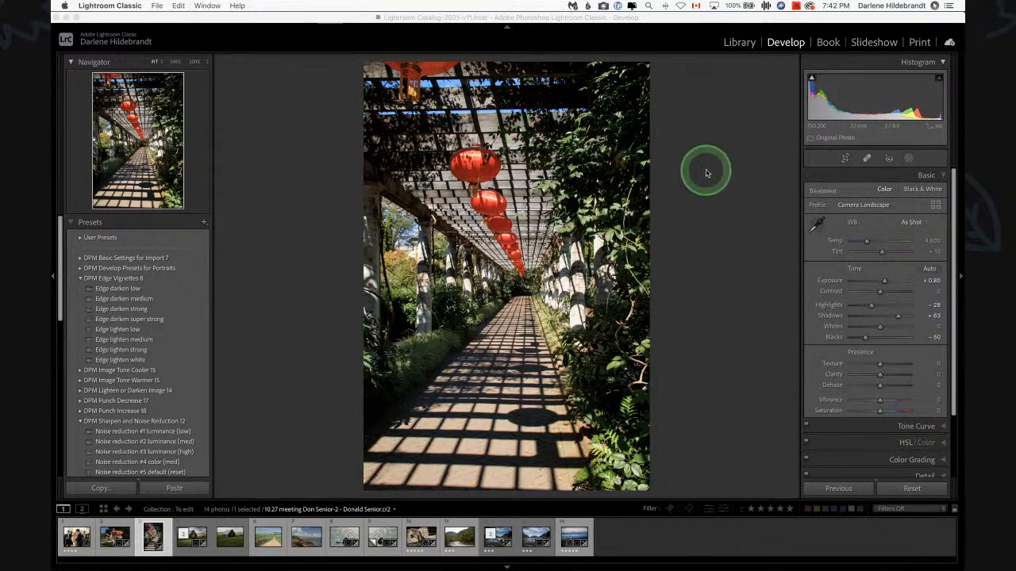
left_click(731, 165)
Auto-straighten the walkway photo and crop off its top edge to exclude the cut-off lantern
key("r")
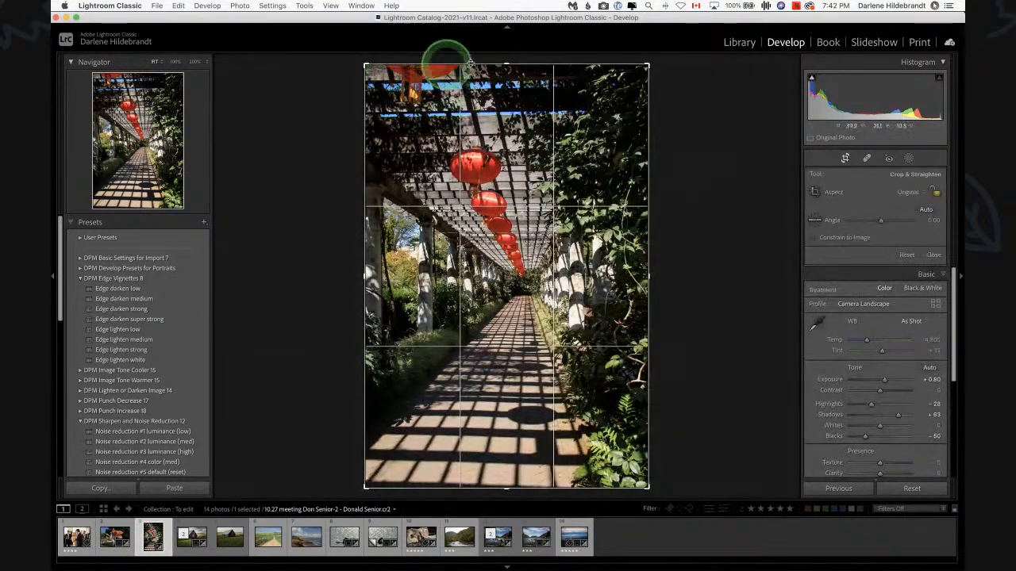
left_click(925, 210)
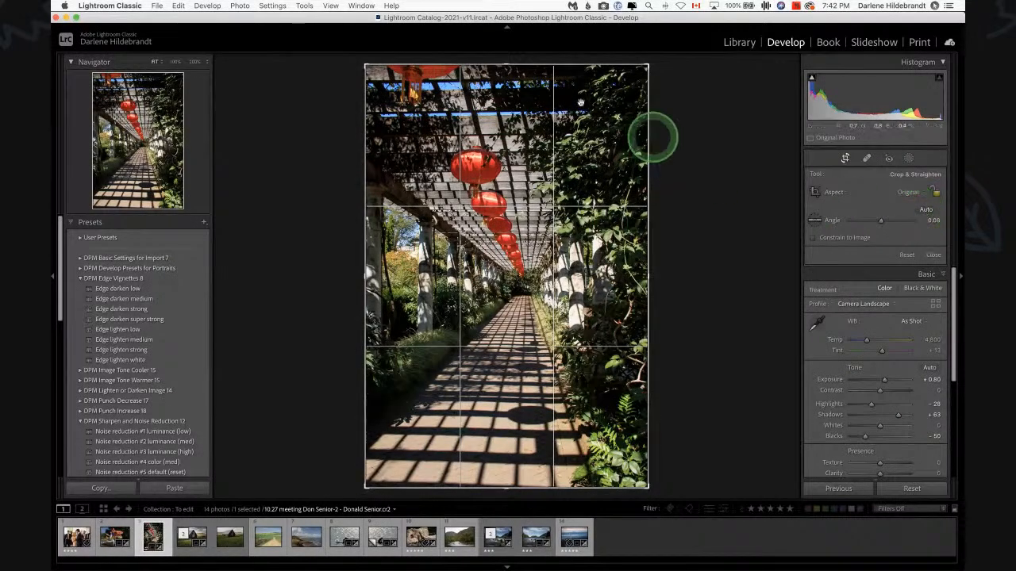
left_click_drag(499, 65, 493, 96)
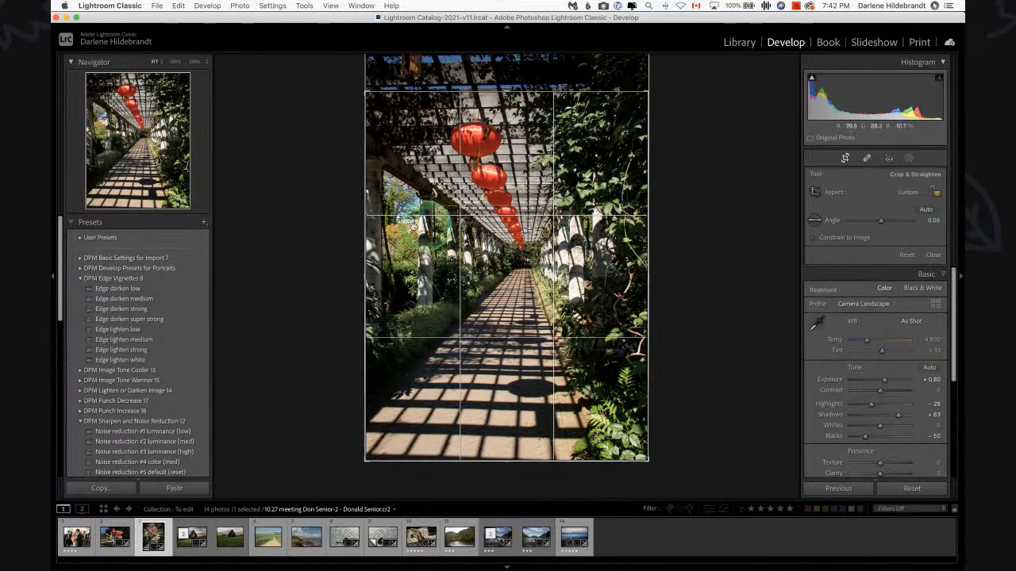
key("Return")
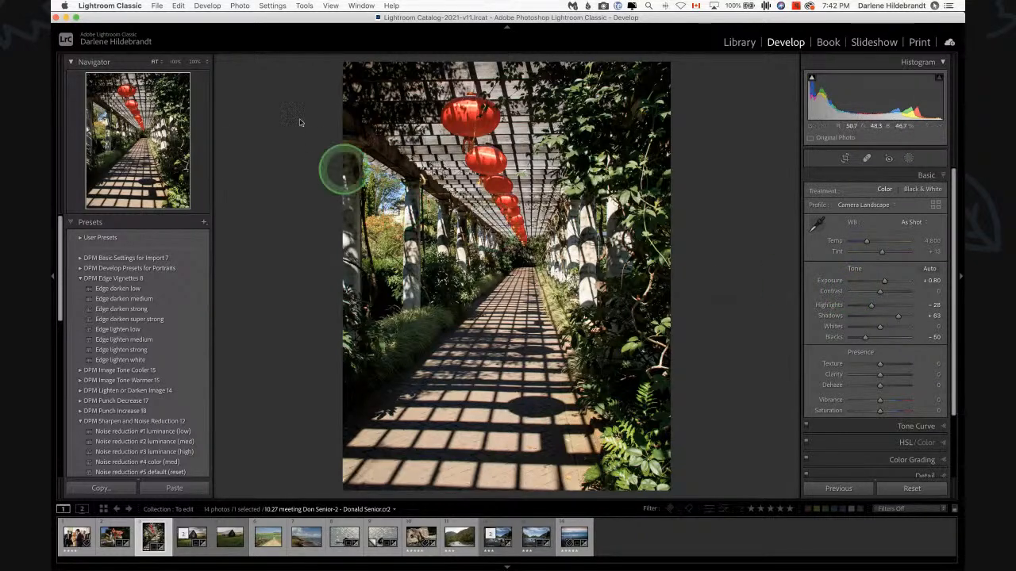
Try flipping the walkway photo horizontally, and undo the flip
left_click(239, 6)
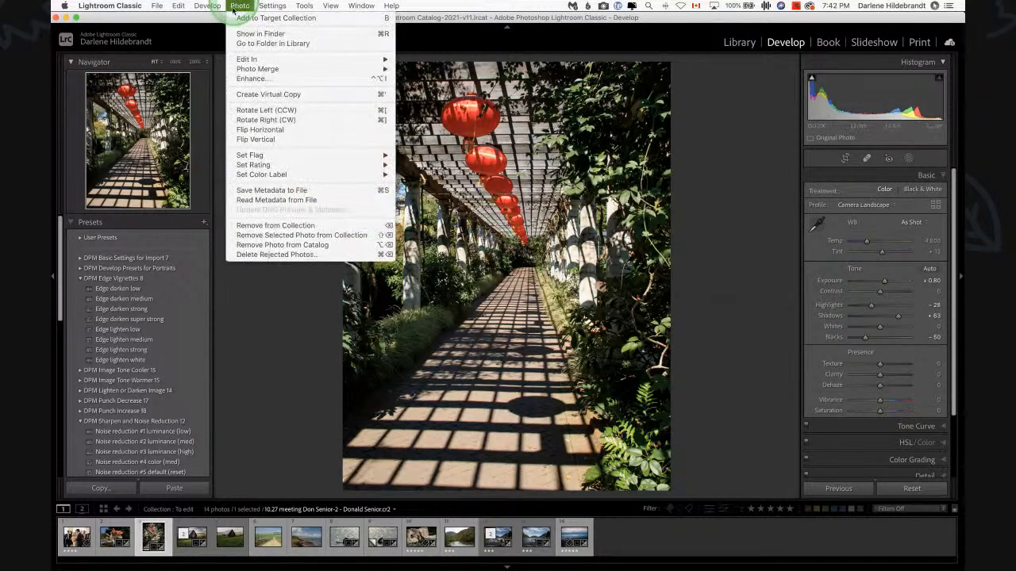
left_click(256, 130)
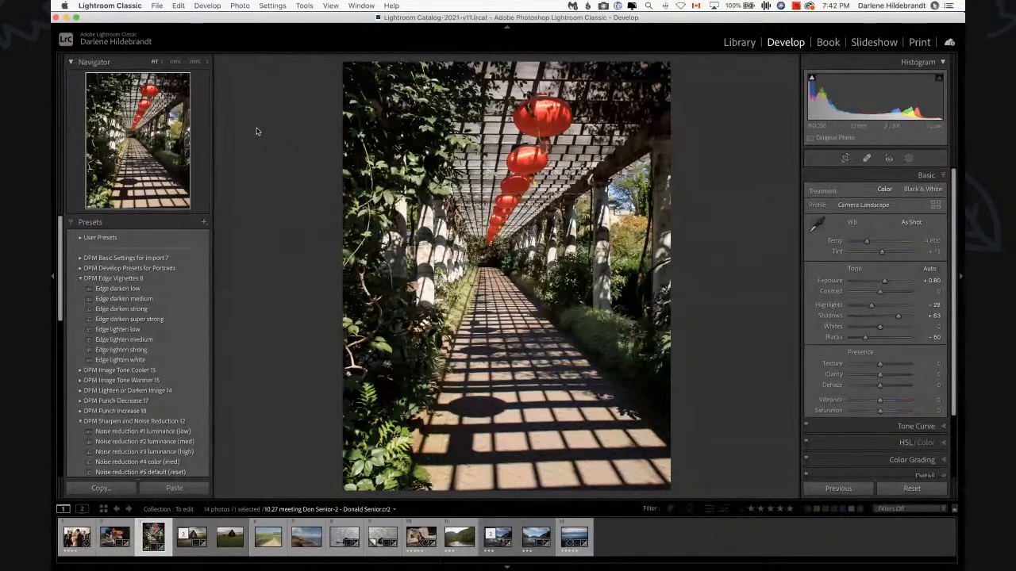
left_click(256, 132)
key("super+z")
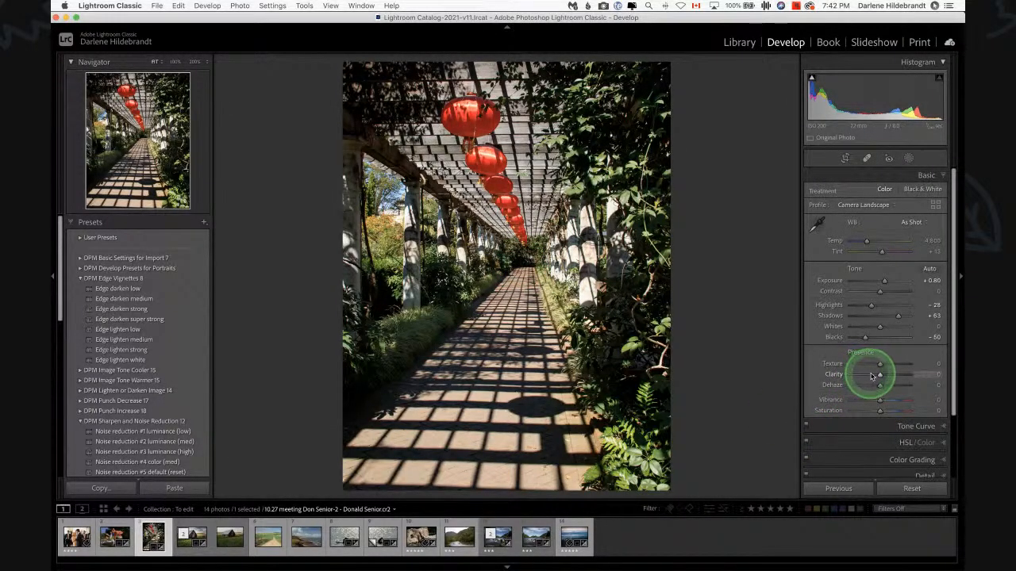
Set the walkway photo's Clarity to -14 and return to the library grid
left_click_drag(879, 377, 875, 376)
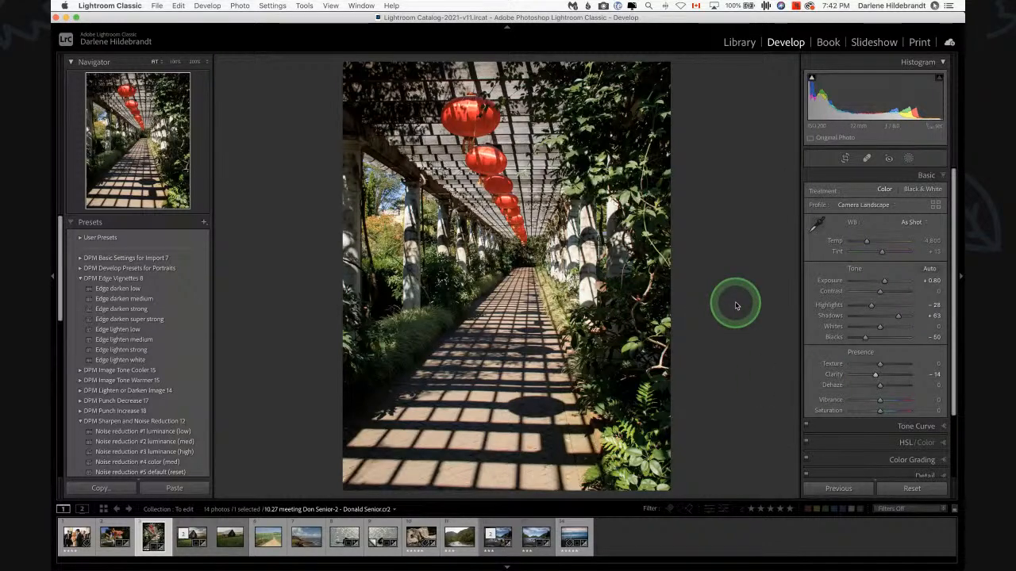
key("g")
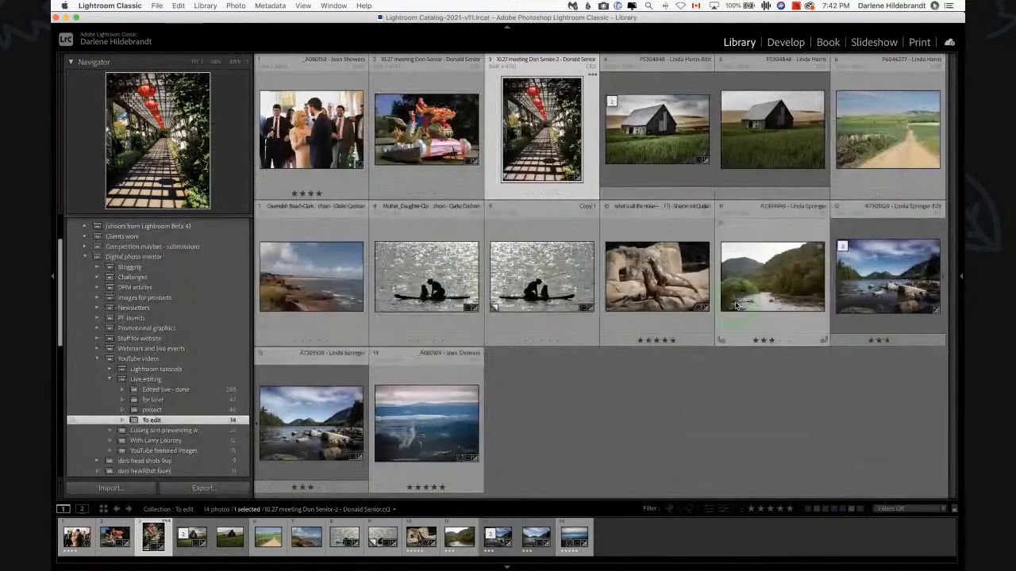
Open the dirt road landscape photo for developing, glancing at the neighbouring barn photo
double_click(867, 165)
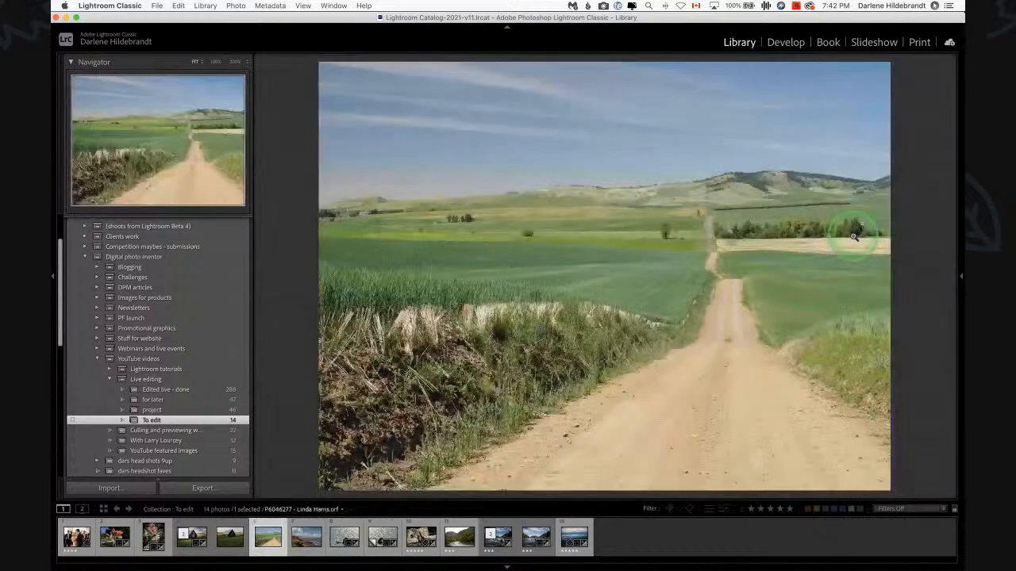
key("d")
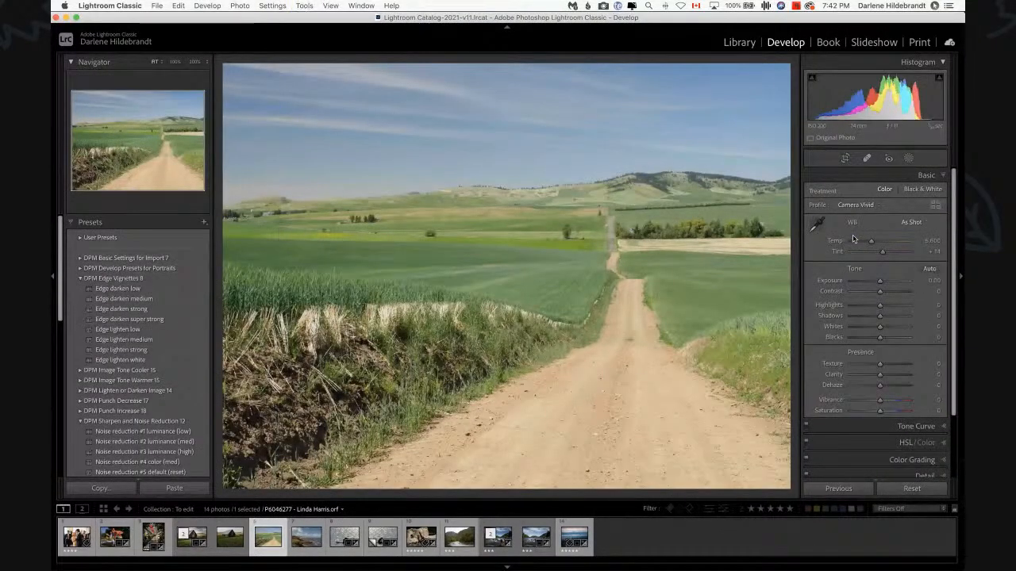
key("Left")
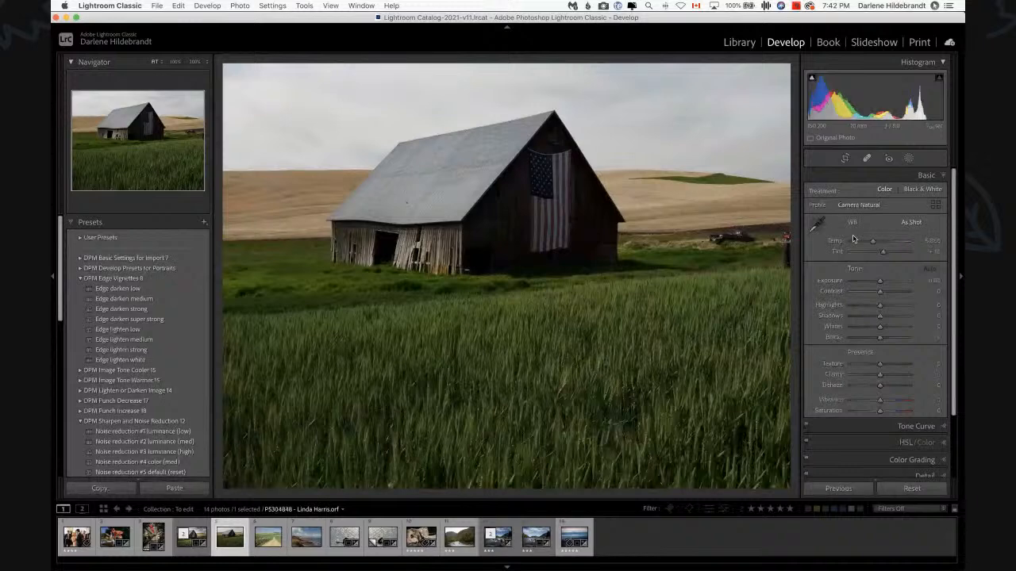
key("Right")
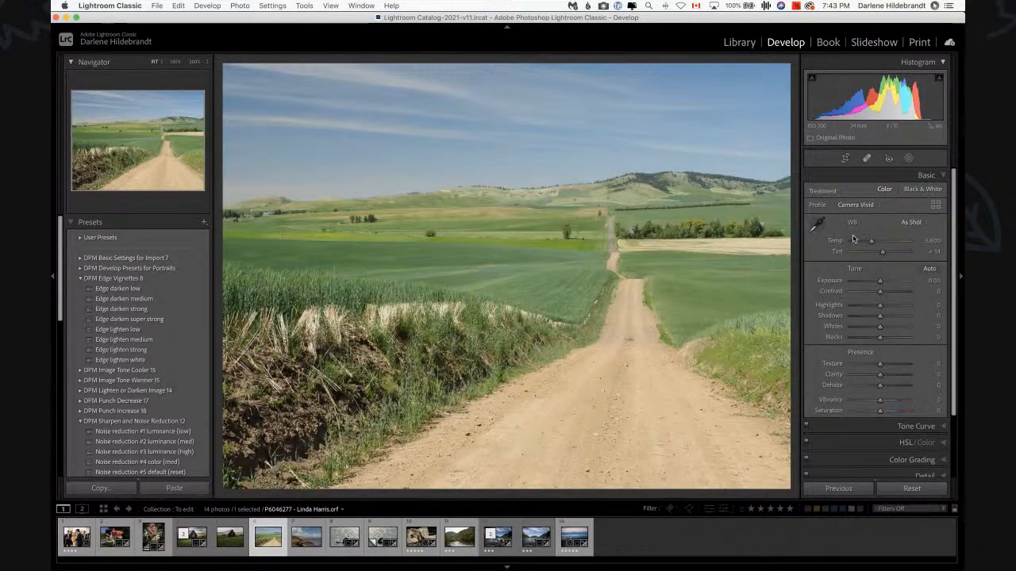
Set the road photo's Whites and Blacks automatically, lower Exposure to -0.85, and compare the result with the unedited version
double_click(832, 326, "shift")
double_click(833, 338, "shift")
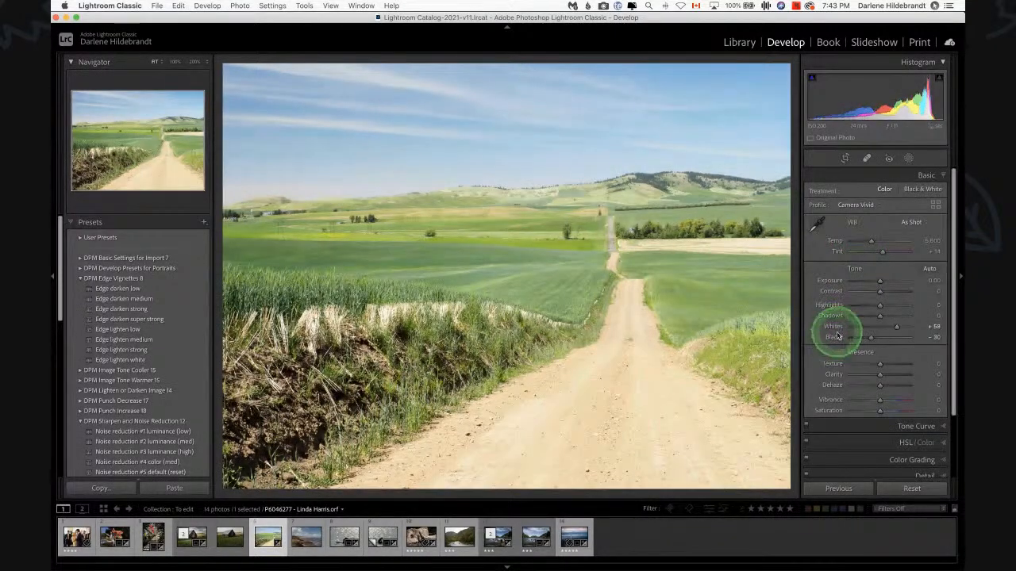
left_click_drag(879, 282, 875, 284)
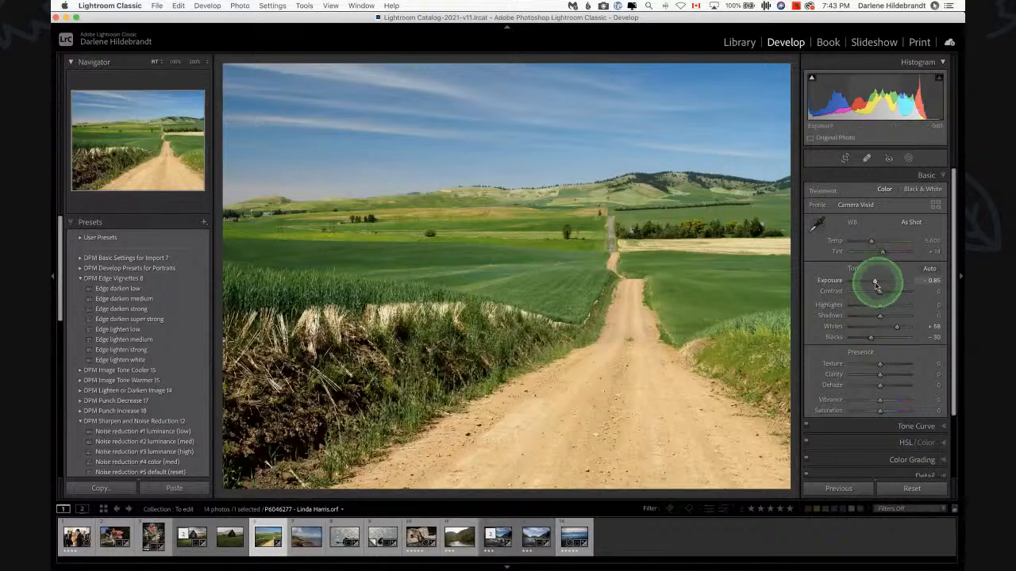
key("backslash")
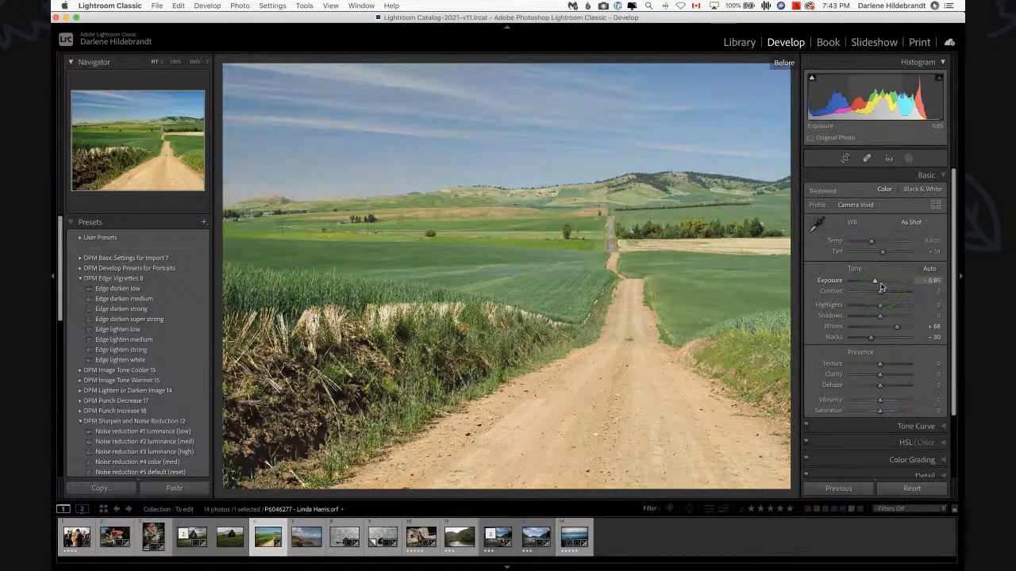
key("backslash")
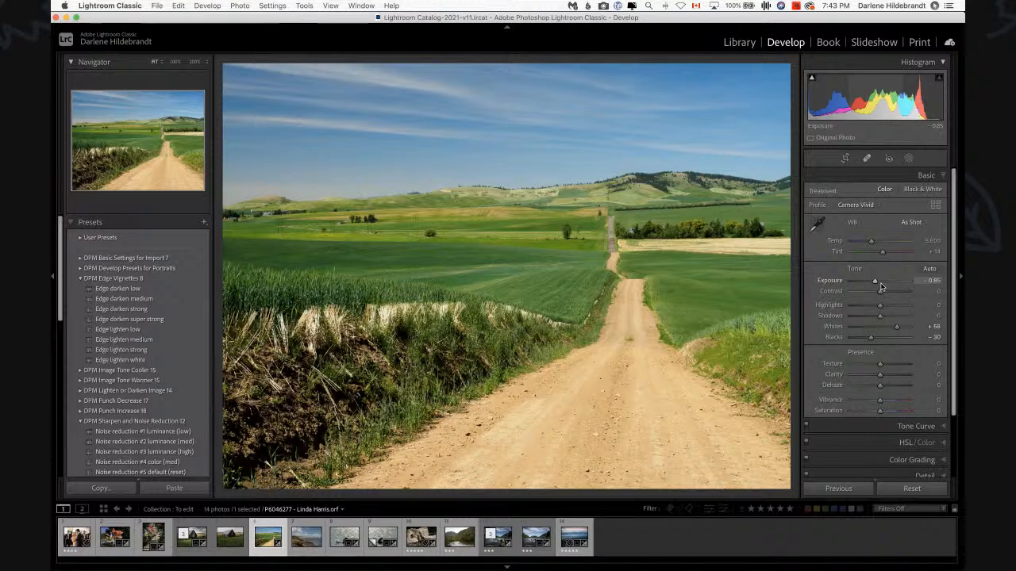
Lower the road photo's Exposure to -0.95 and set Clarity to +13 and Texture to +17
left_click(878, 292)
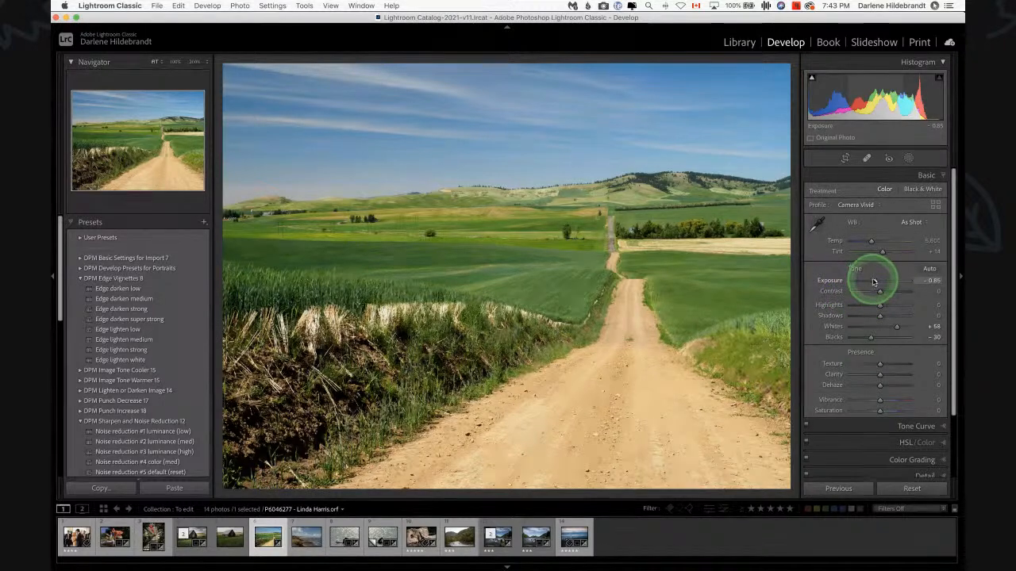
left_click_drag(873, 279, 874, 284)
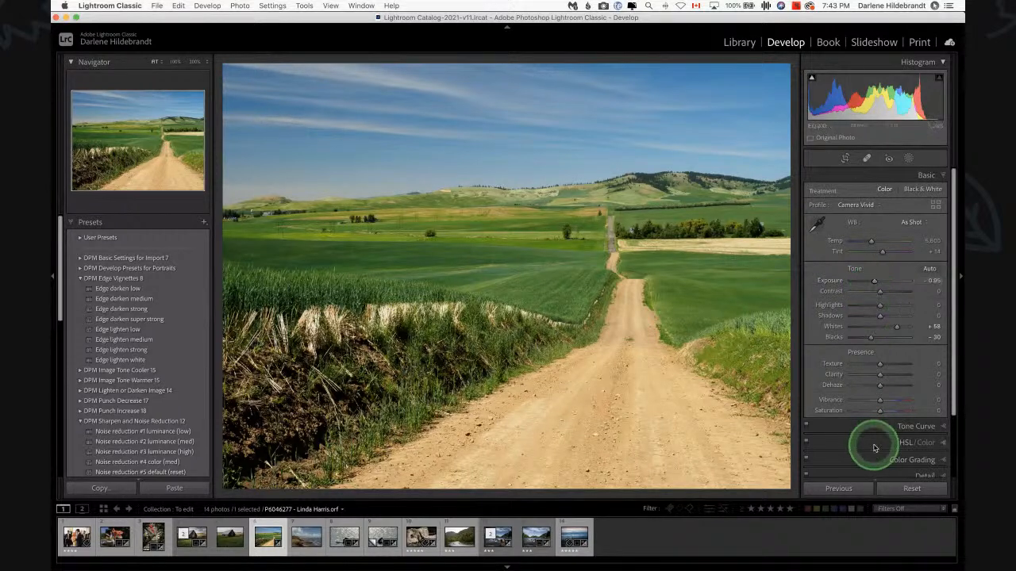
left_click_drag(879, 373, 885, 366)
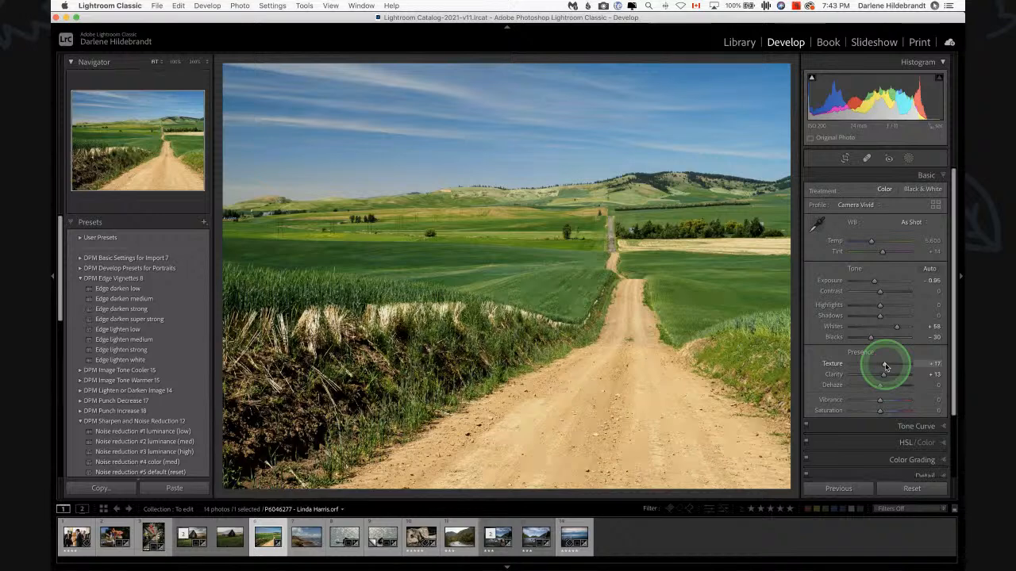
Darken the dirt road with a targeted HSL Luminance adjustment sampled on the road surface
scroll(886, 366, "down", 3)
left_click(887, 366)
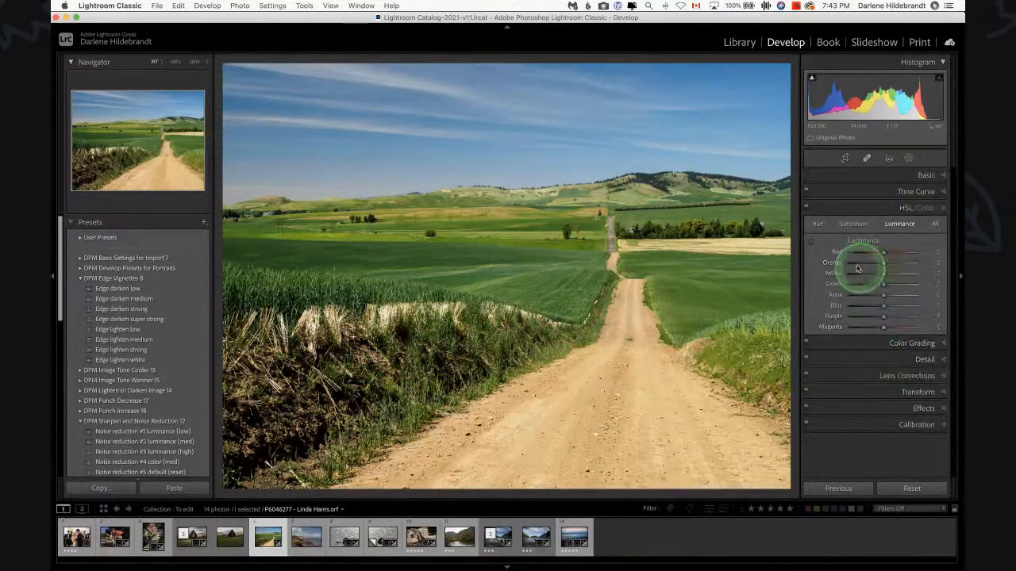
left_click(810, 243)
left_click_drag(651, 335, 642, 373)
Reduce the road's orange and yellow saturation with the targeted adjustment, and shift Hue to Orange -9 and Yellow -19
left_click(854, 223)
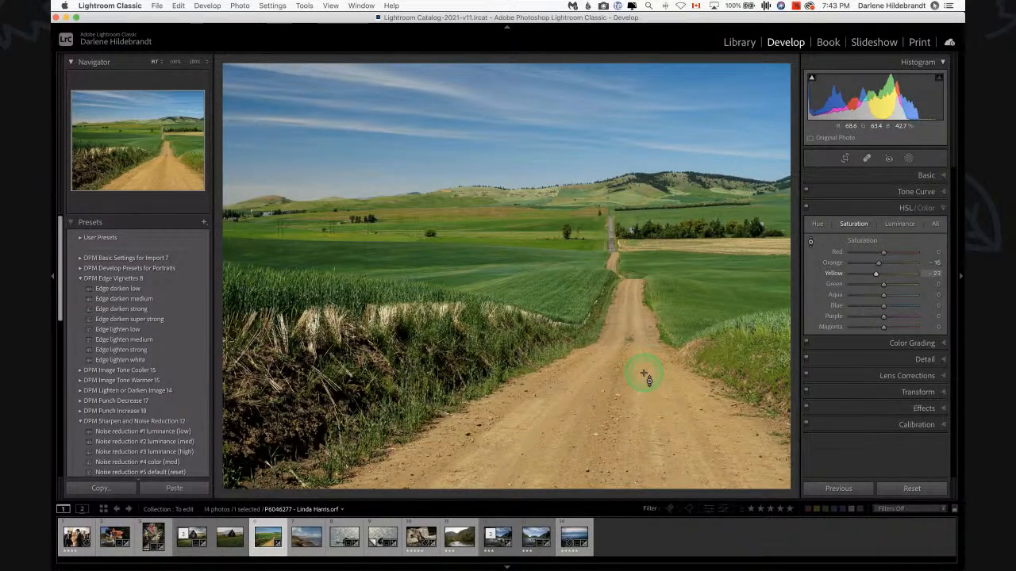
mouse_move(644, 384)
left_mouse_down()
mouse_move(642, 394)
mouse_move(643, 343)
mouse_move(664, 397)
mouse_move(656, 374)
mouse_move(658, 405)
mouse_move(652, 393)
left_mouse_up()
left_click(818, 228)
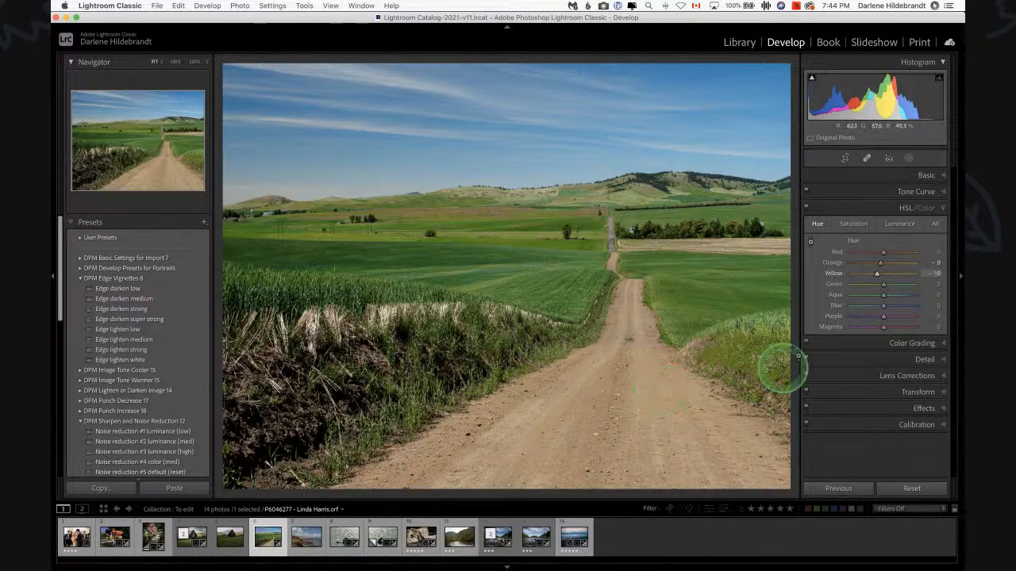
key("Escape")
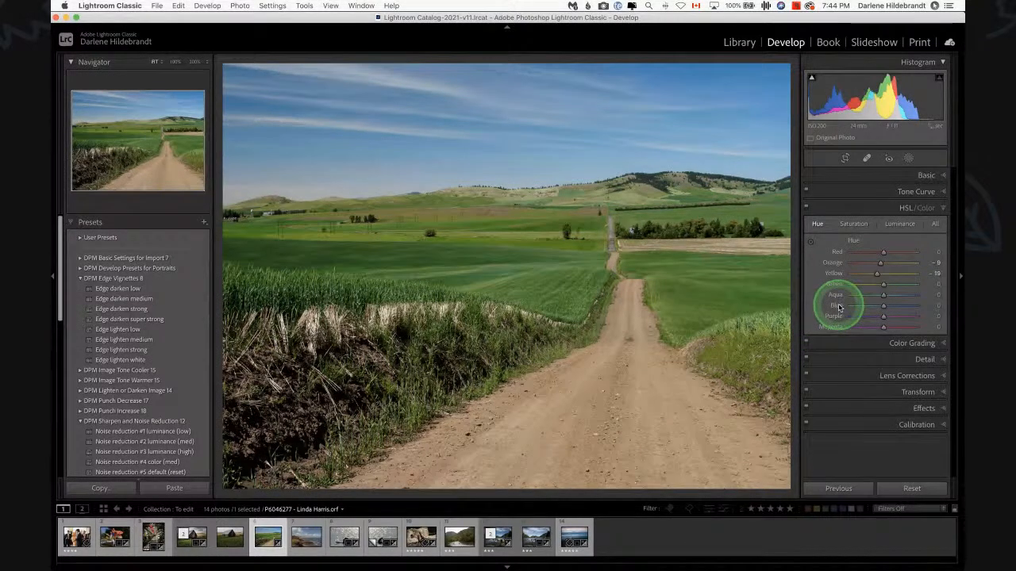
Compare the road photo with its unedited version, and review the original and edited barn photos
key("backslash")
key("backslash")
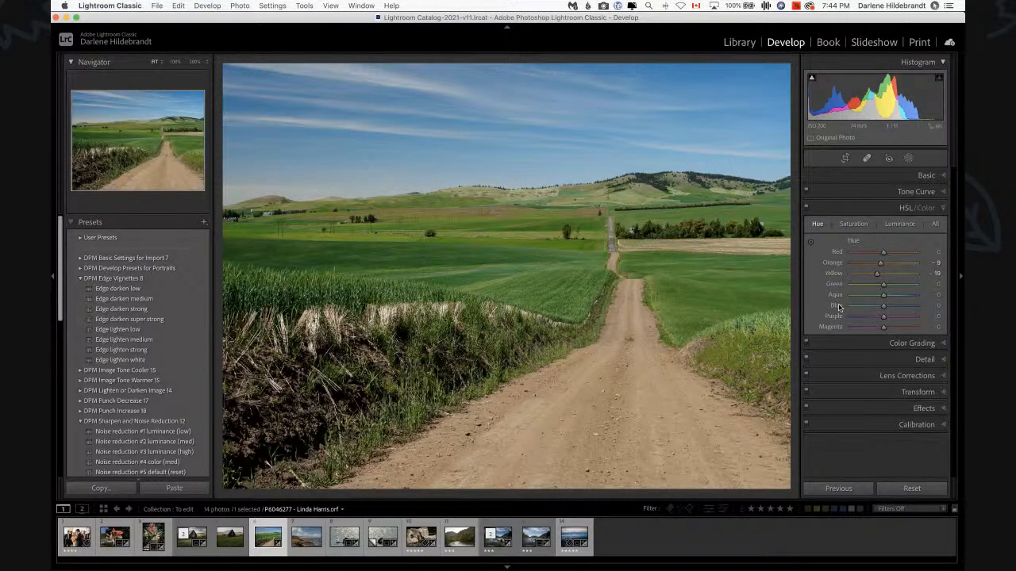
key("Left")
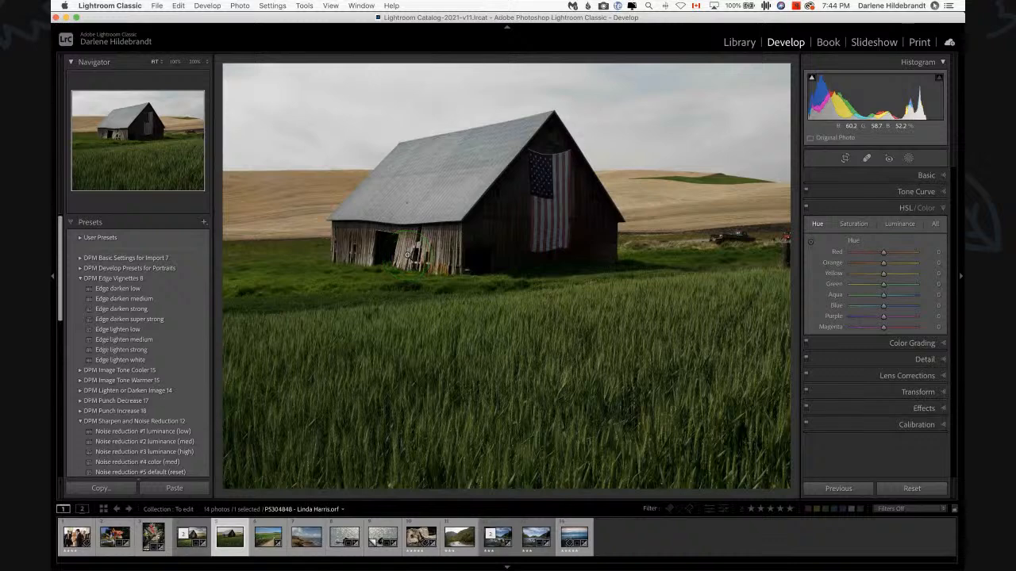
key("Left")
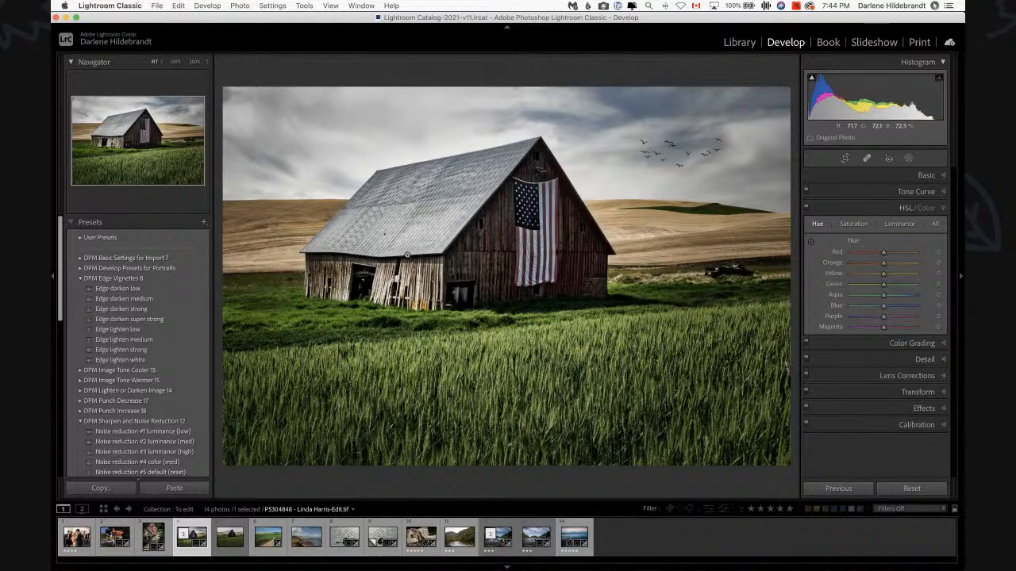
key("Right")
key("Right")
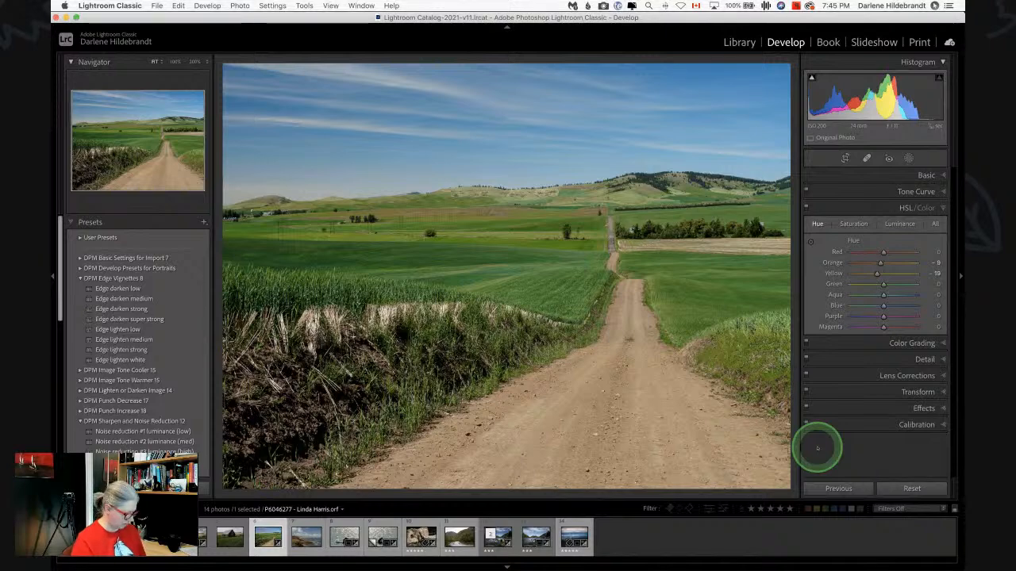
Return to the library grid and open the Cavendish Beach photo for developing
key("g")
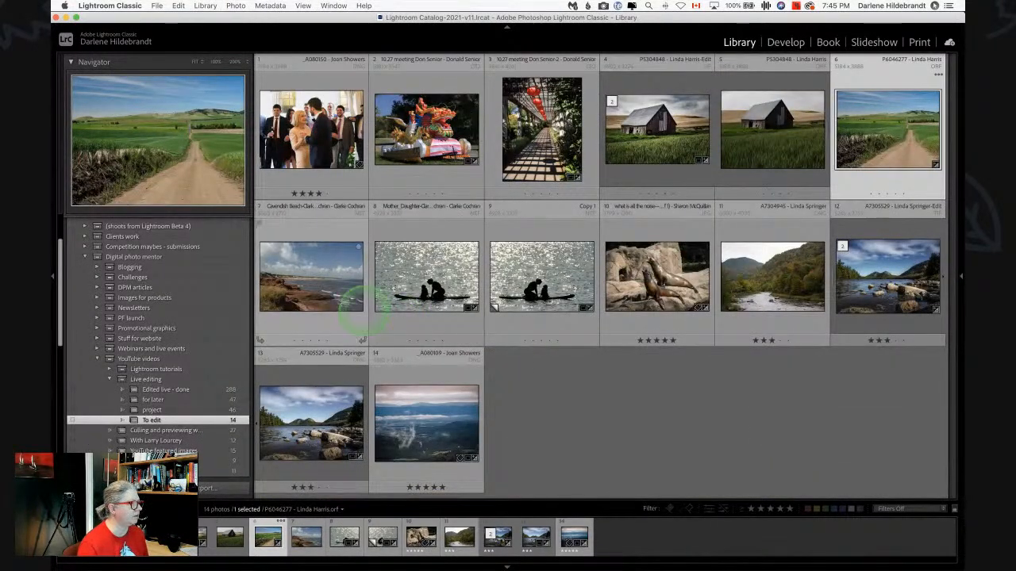
double_click(306, 290)
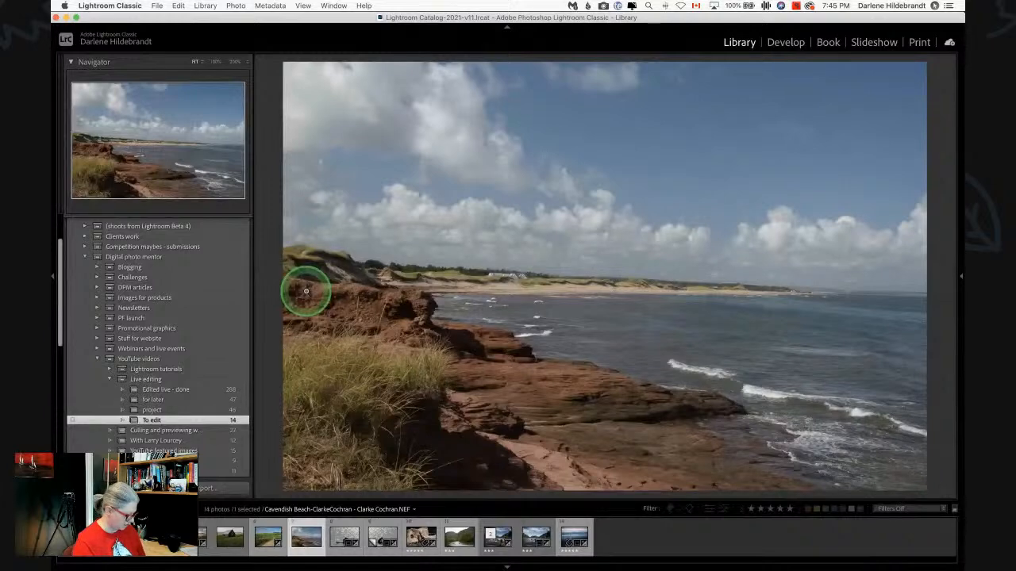
key("d")
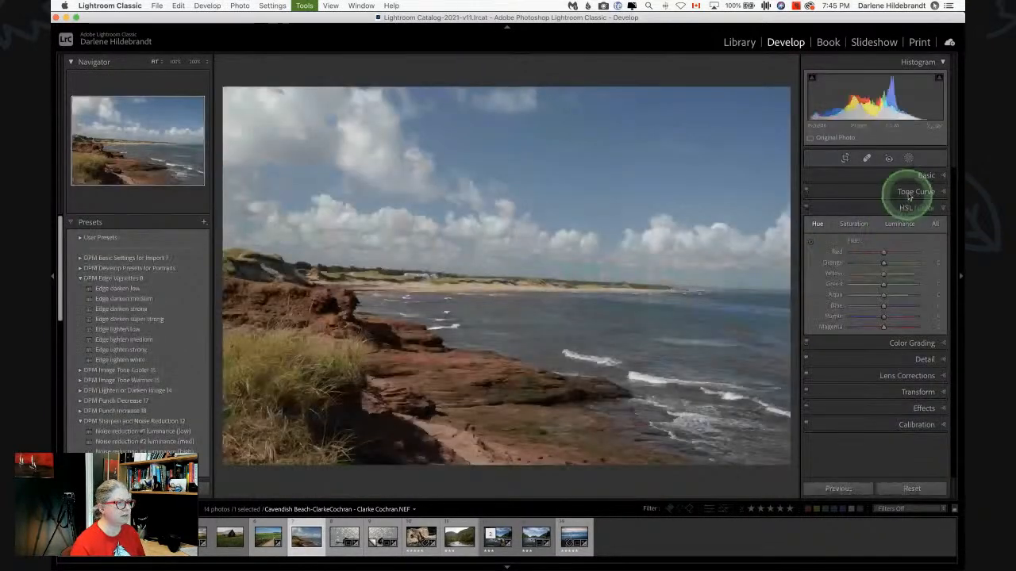
Apply the Camera Standard profile to the beach photo and set its Whites and Blacks automatically
left_click(924, 176)
left_click(932, 205)
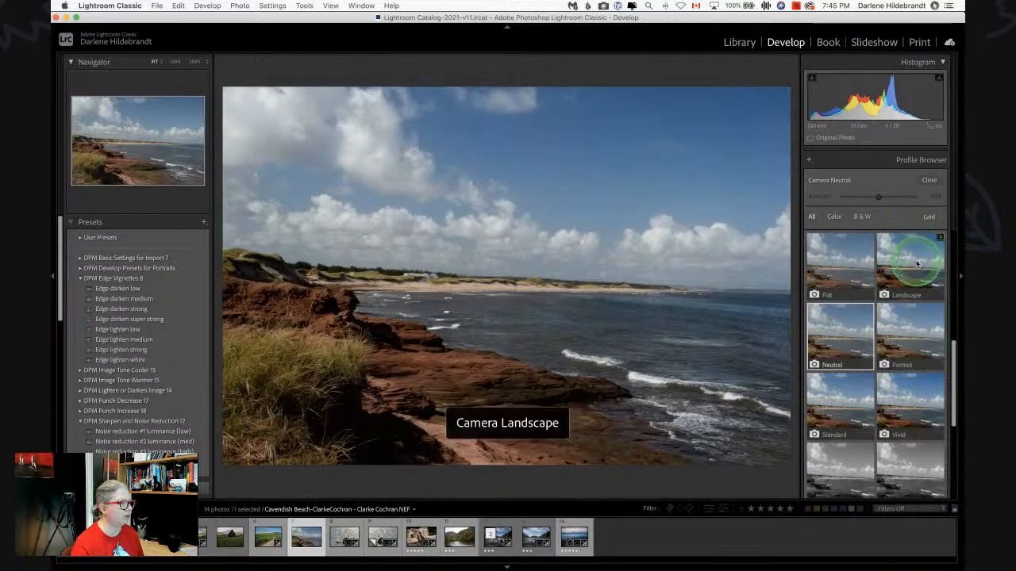
left_click(909, 262)
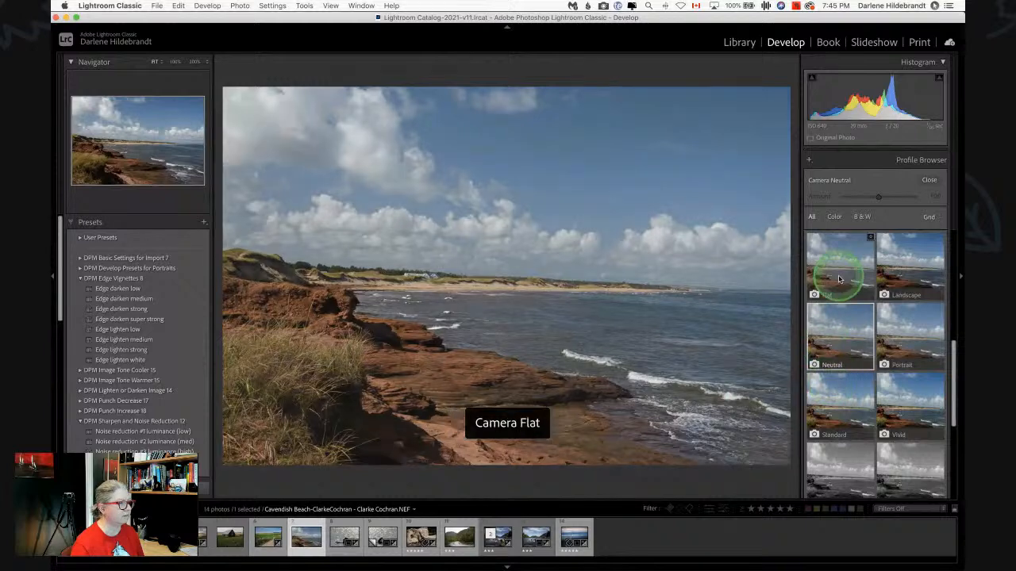
left_click(834, 410)
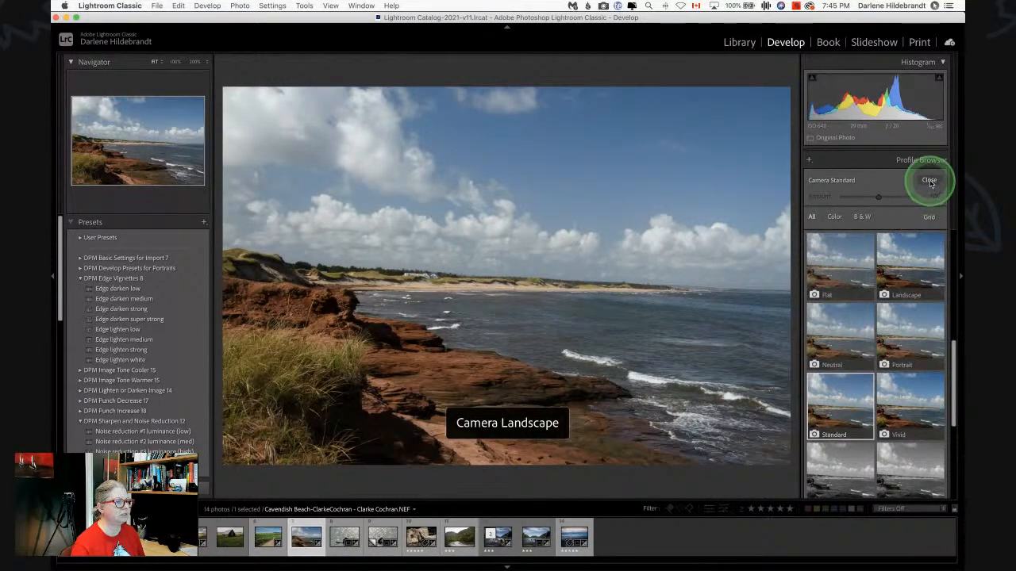
left_click(928, 181)
double_click(832, 326, "shift")
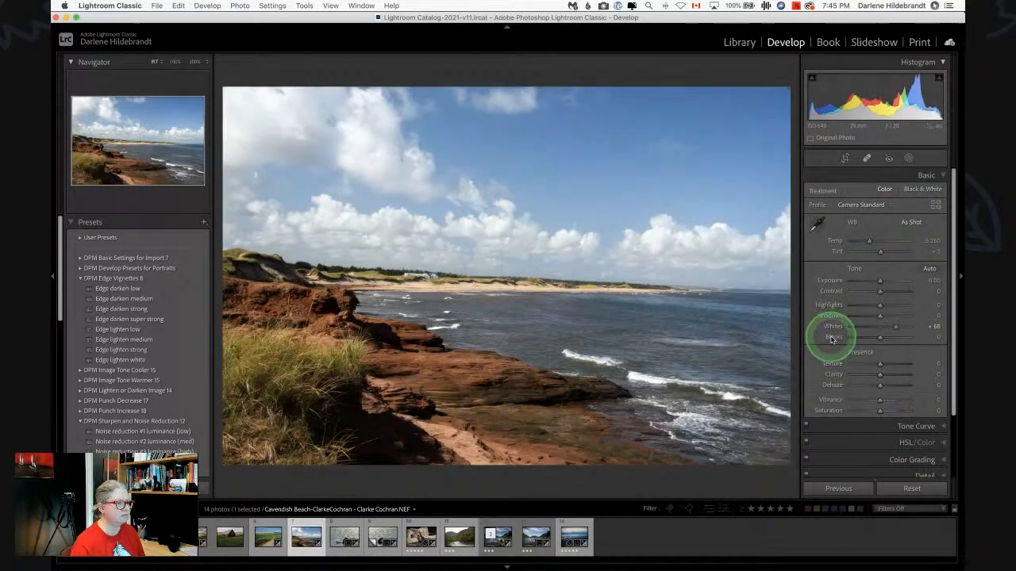
double_click(831, 338, "shift")
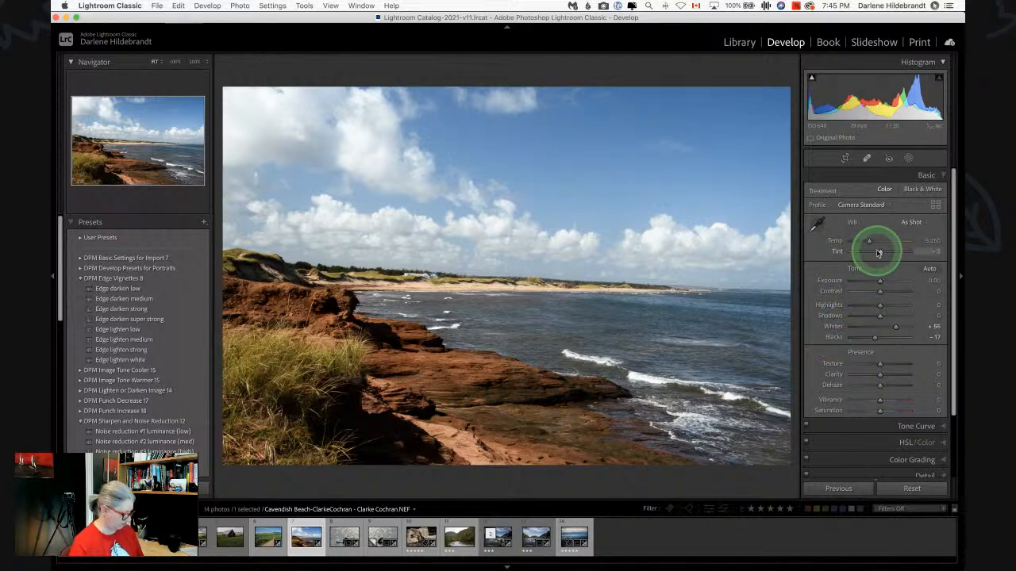
Try straightening the beach photo, first automatically and again with the Straighten tool along the horizon
key("r")
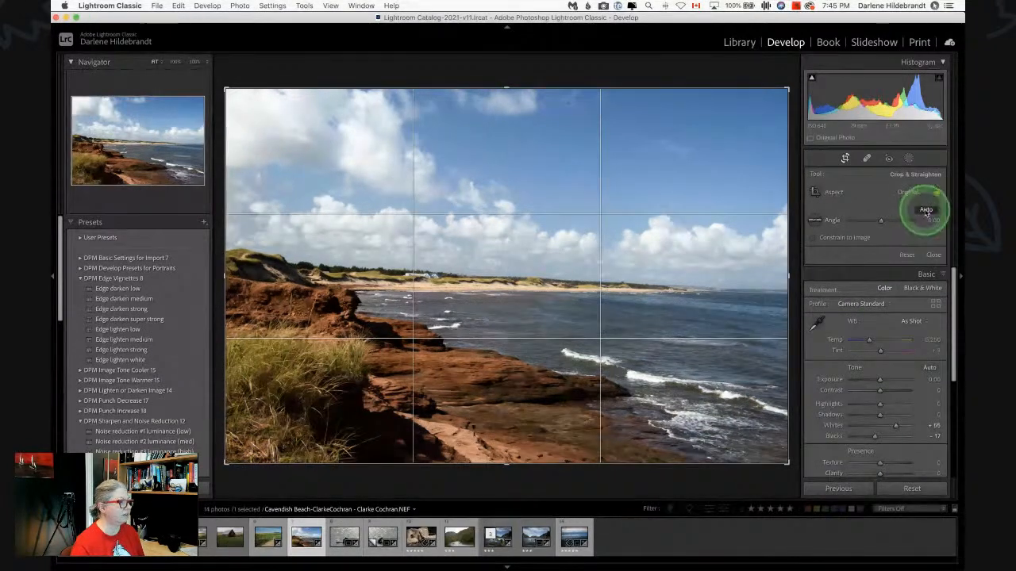
left_click(925, 211)
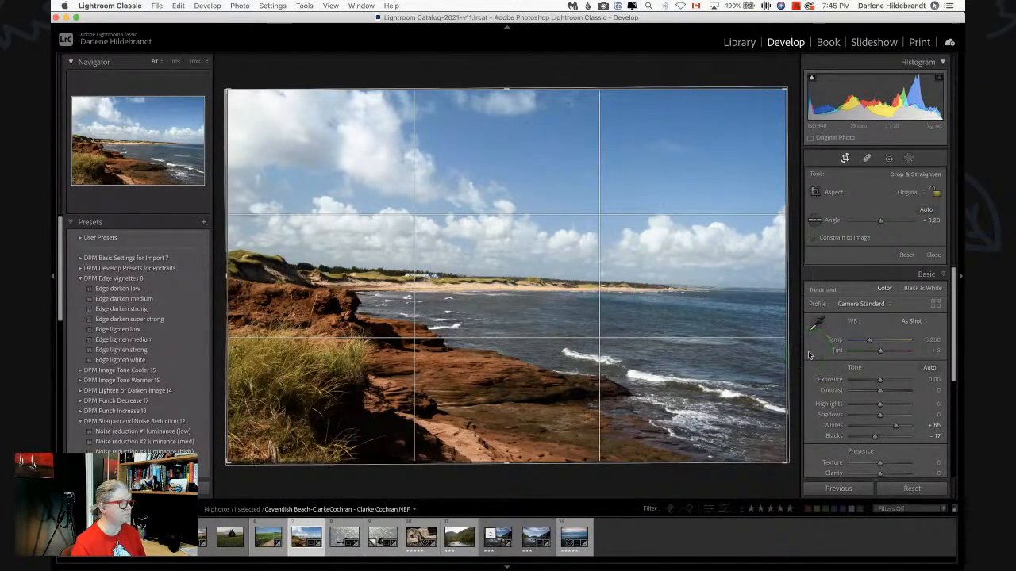
double_click(815, 221)
left_click(815, 221)
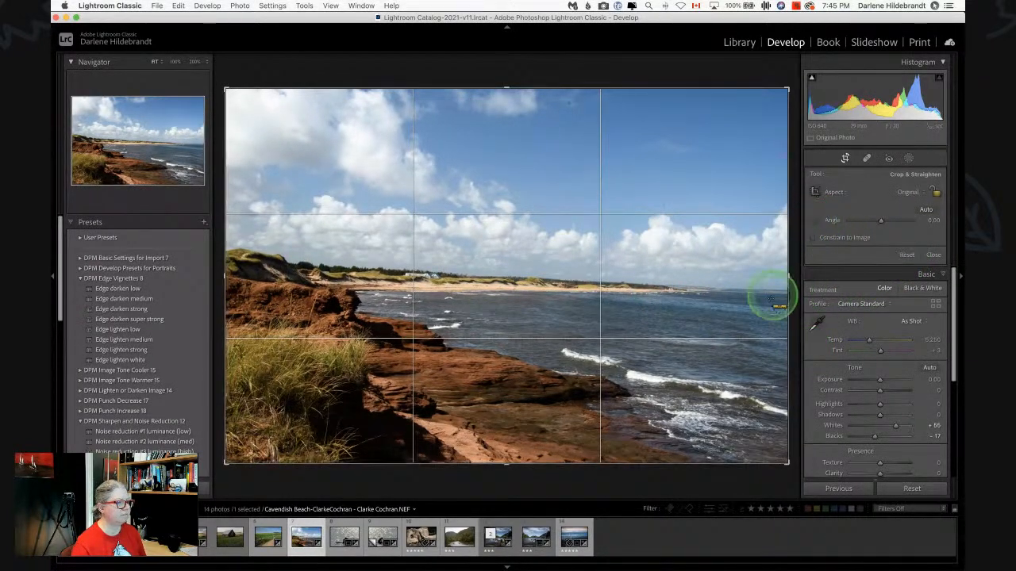
left_click_drag(781, 288, 216, 275)
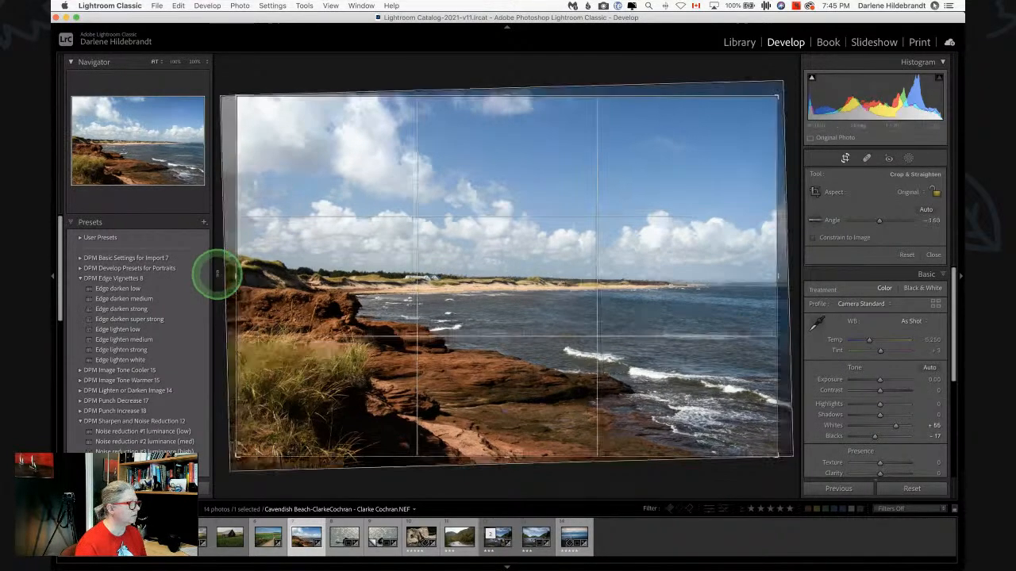
key("Return")
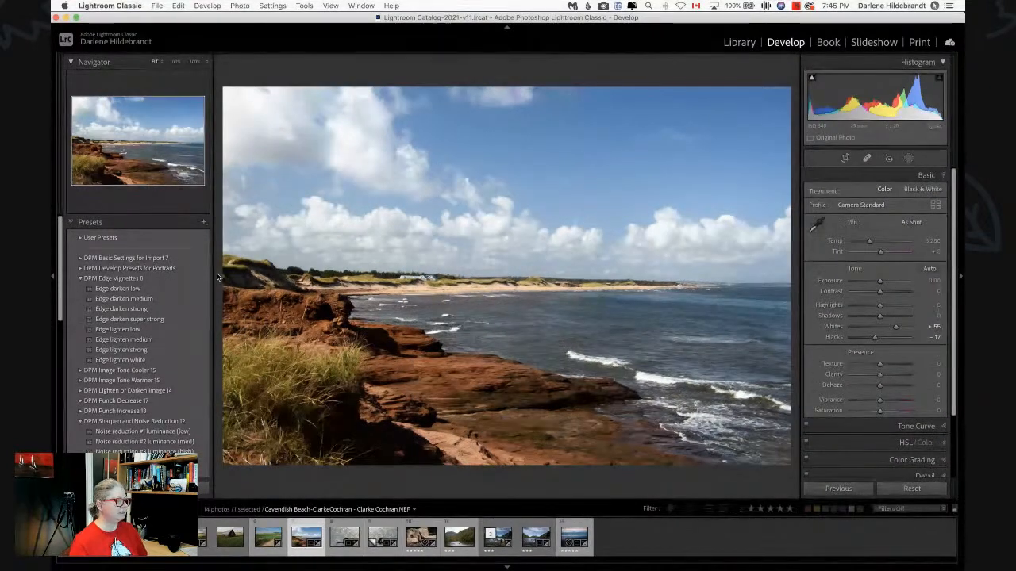
Rotate the beach photo to an angle of -0.80 and crop off the upper sky for a wide panoramic format
key("r")
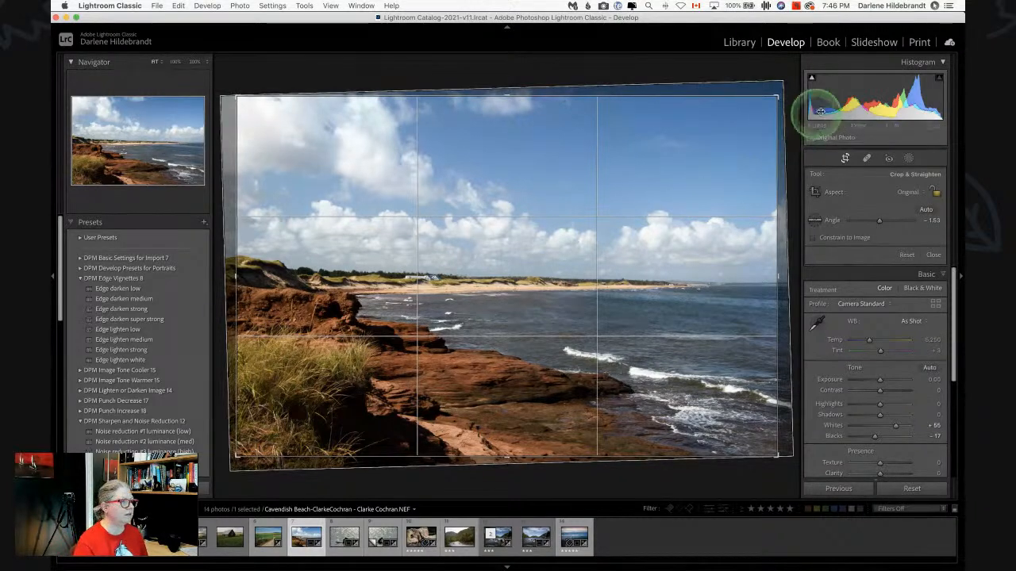
left_click_drag(820, 106, 778, 95)
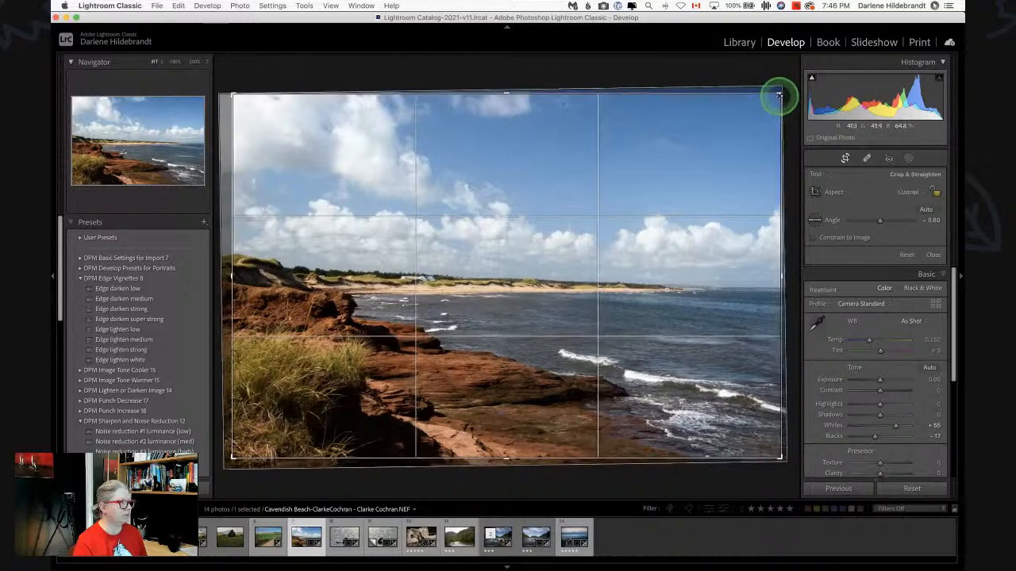
left_click_drag(233, 457, 233, 460)
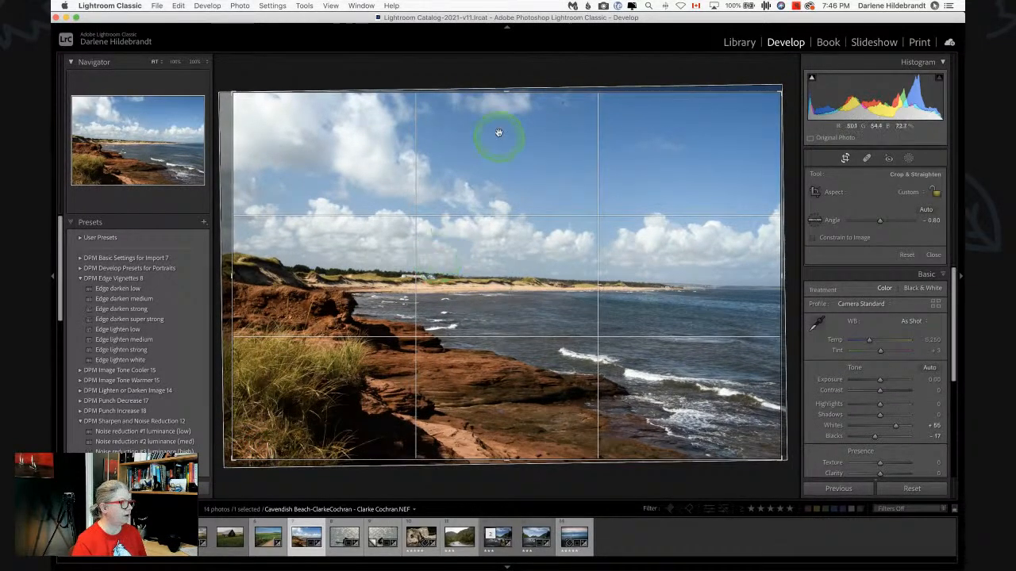
left_click_drag(505, 95, 504, 144)
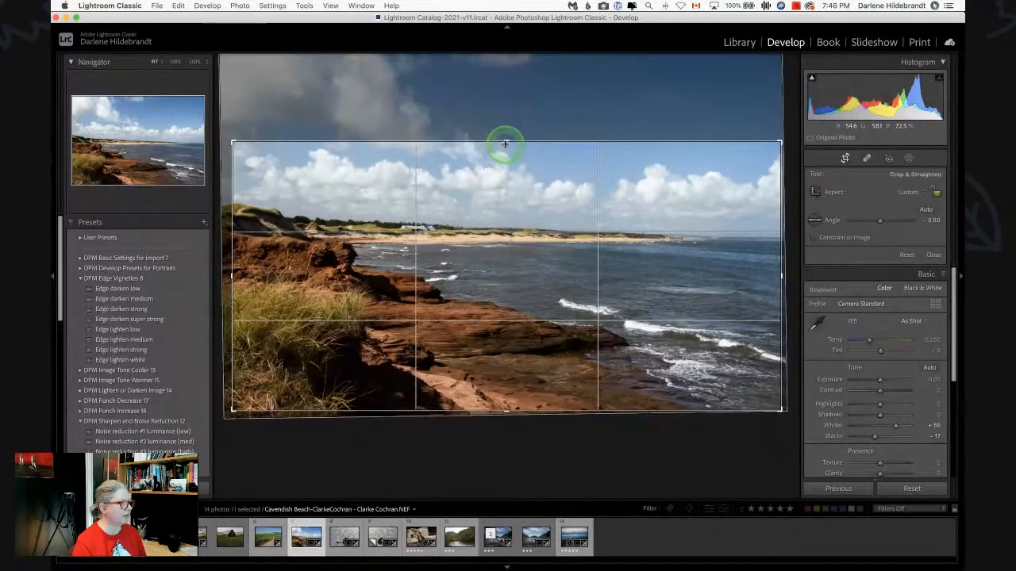
key("Return")
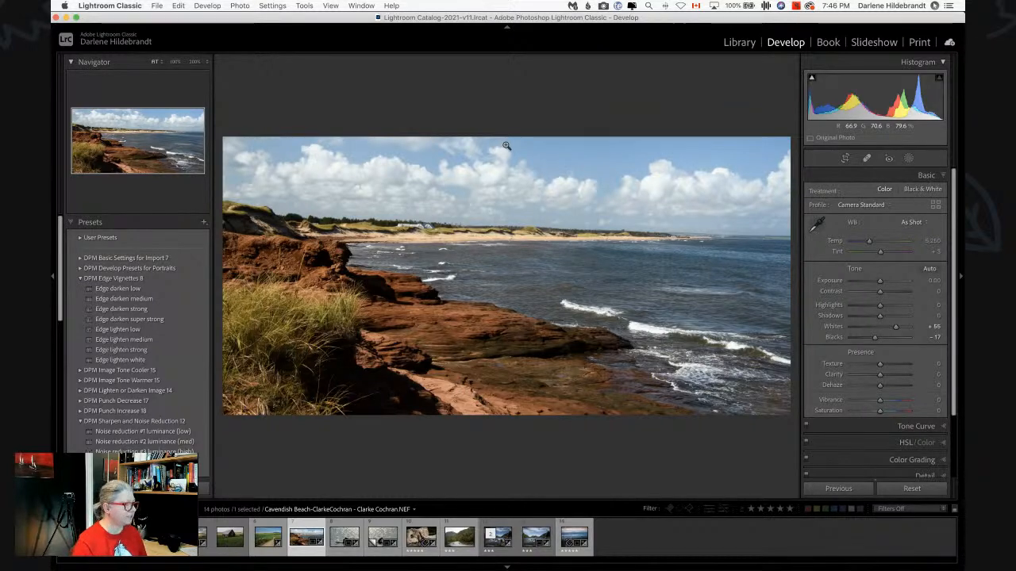
key("r")
left_click_drag(760, 111, 758, 112)
key("Return")
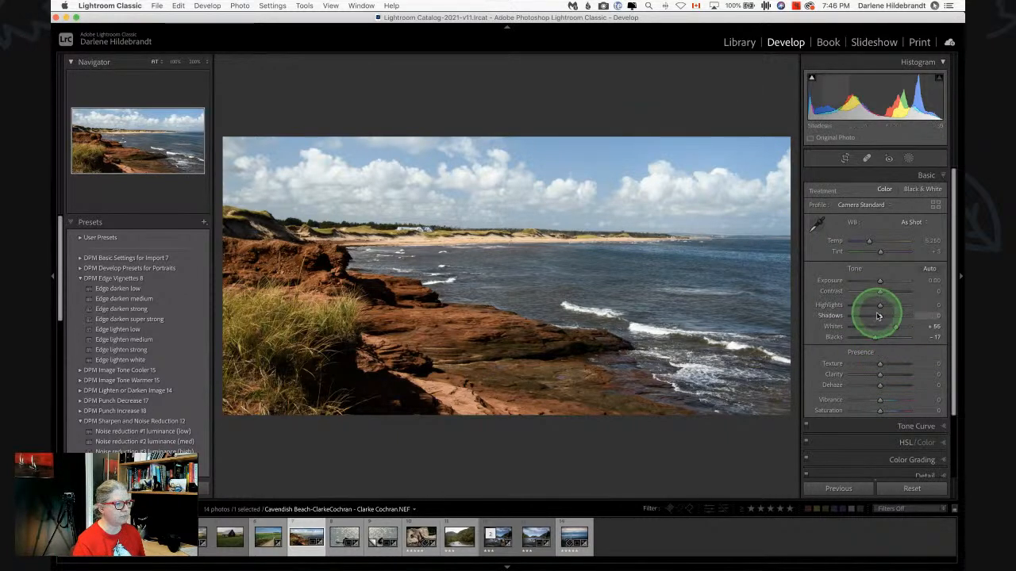
Set the beach photo's Highlights to -59, Shadows to +16, Texture to +13 and Clarity to +7
mouse_move(879, 316)
left_mouse_down()
mouse_move(878, 305)
mouse_move(862, 305)
left_mouse_up()
left_click_drag(880, 374, 884, 365)
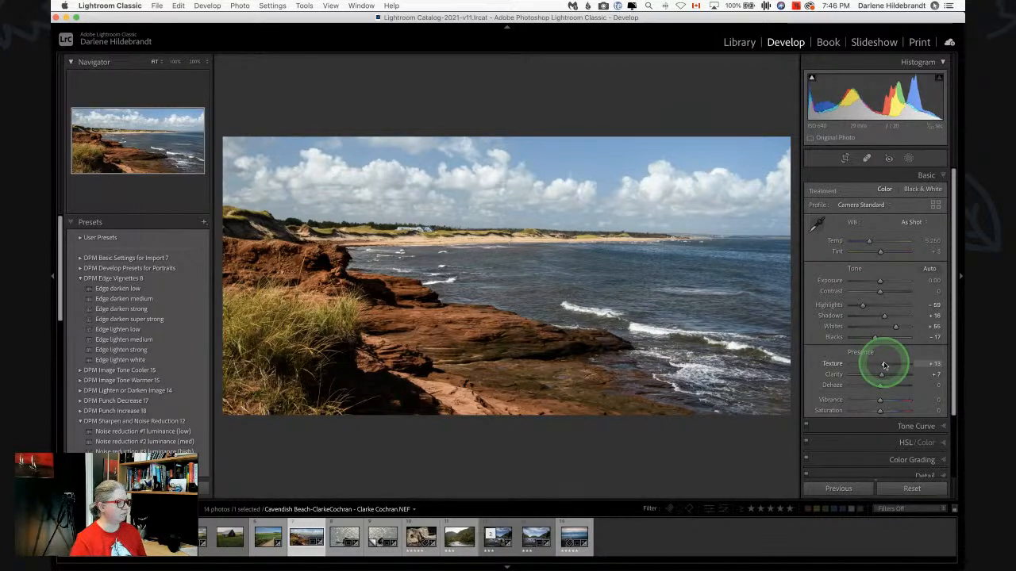
Set the beach photo's luminance to Aqua -11 and Blue -28, and brighten the rocks to Red +7 and Orange +38
scroll(883, 366, "down", 3)
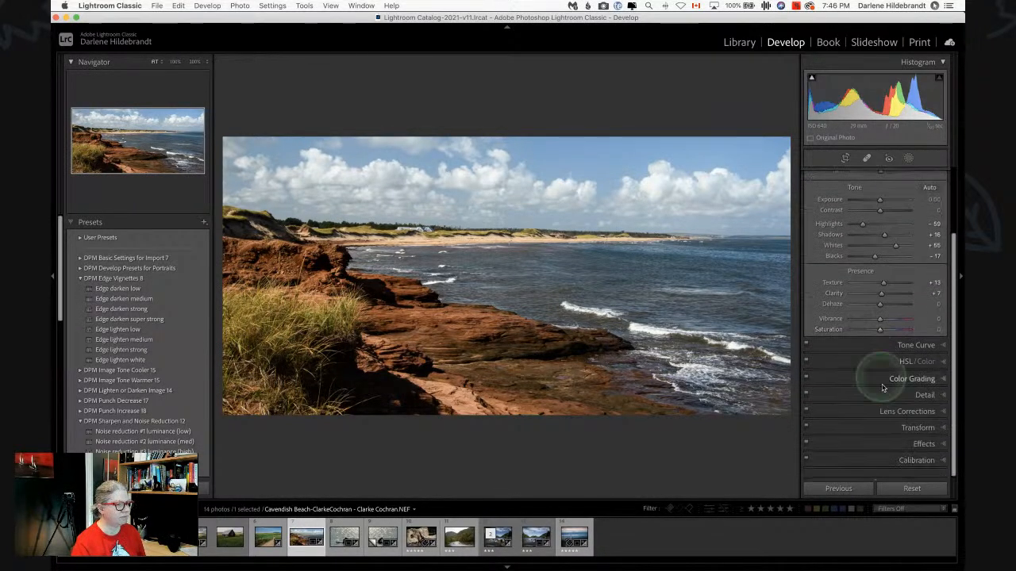
left_click(883, 366)
left_click(899, 224)
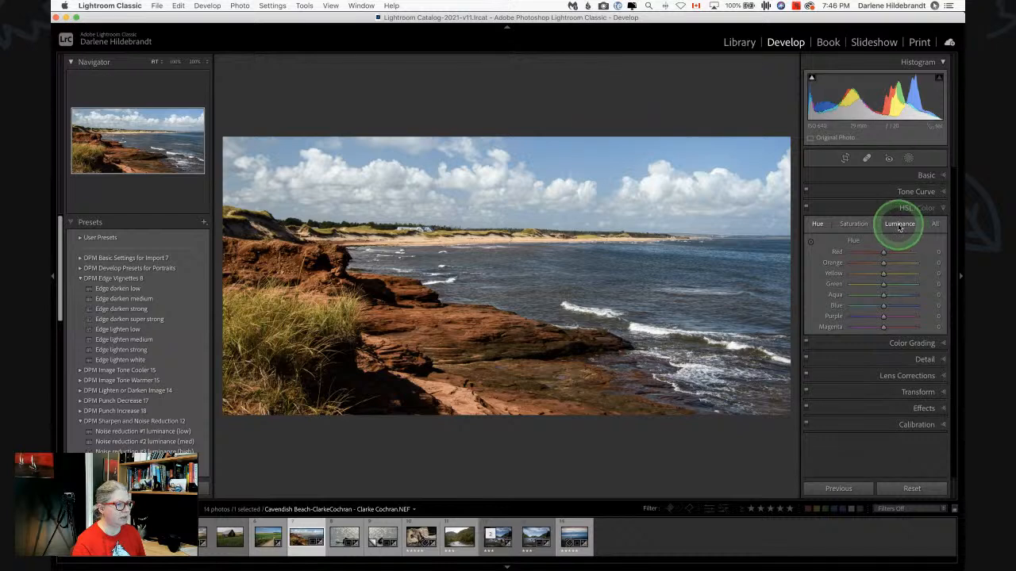
left_click_drag(866, 307, 875, 305)
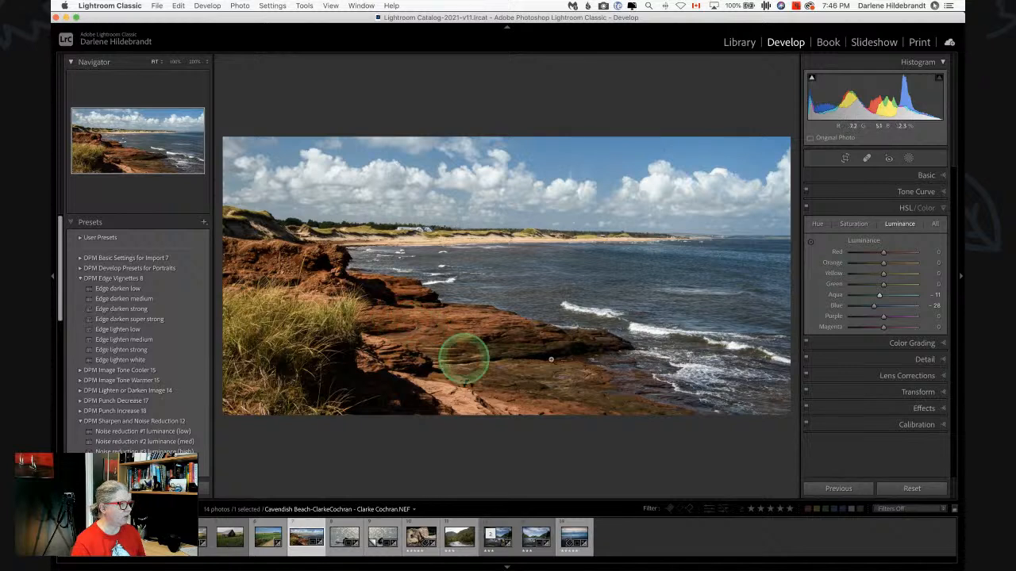
left_click(810, 241)
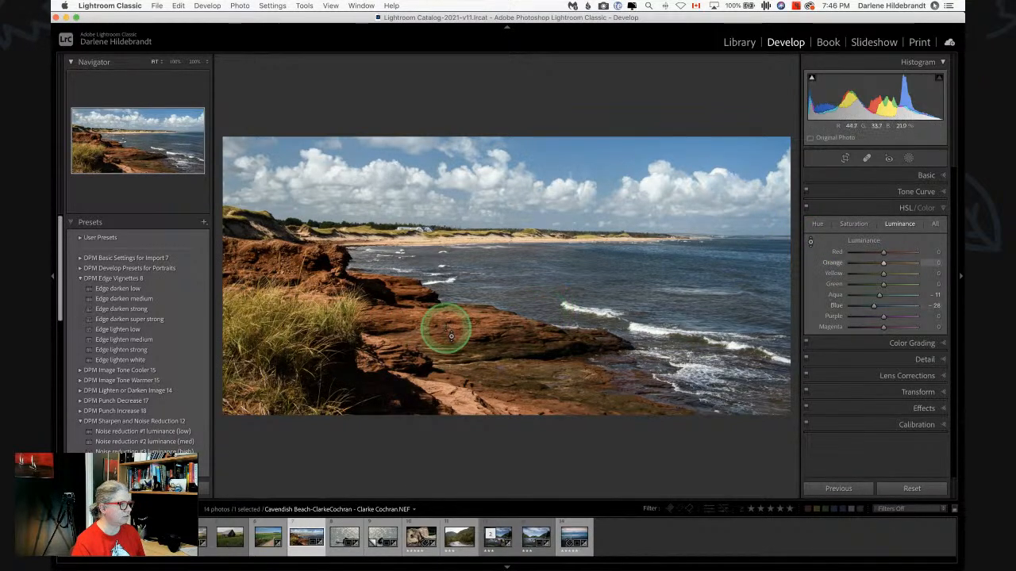
left_click_drag(444, 337, 431, 287)
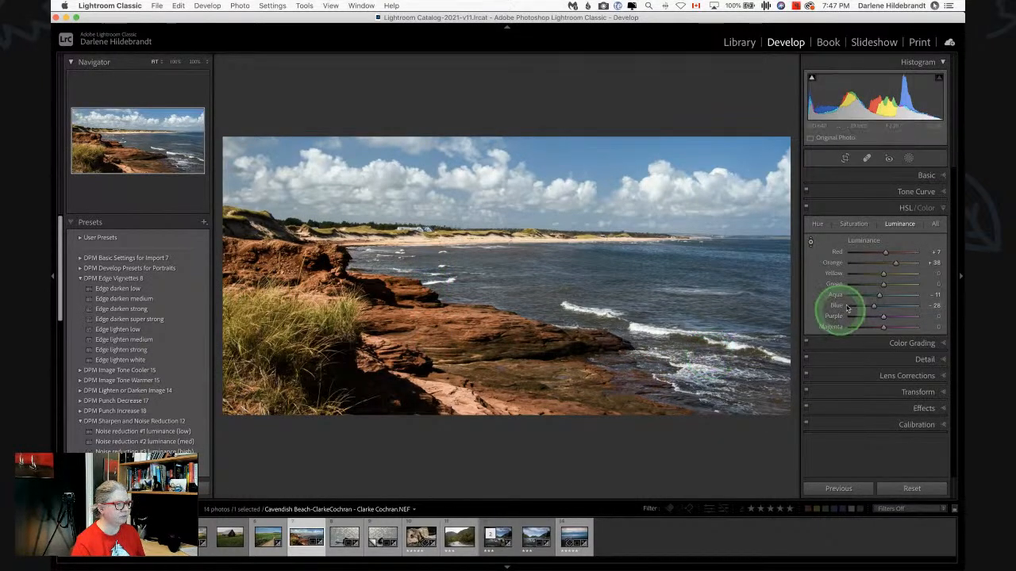
Shift the rocks' hue to Red -1 and Orange -2 with a targeted adjustment
left_click(854, 224)
left_click(817, 224)
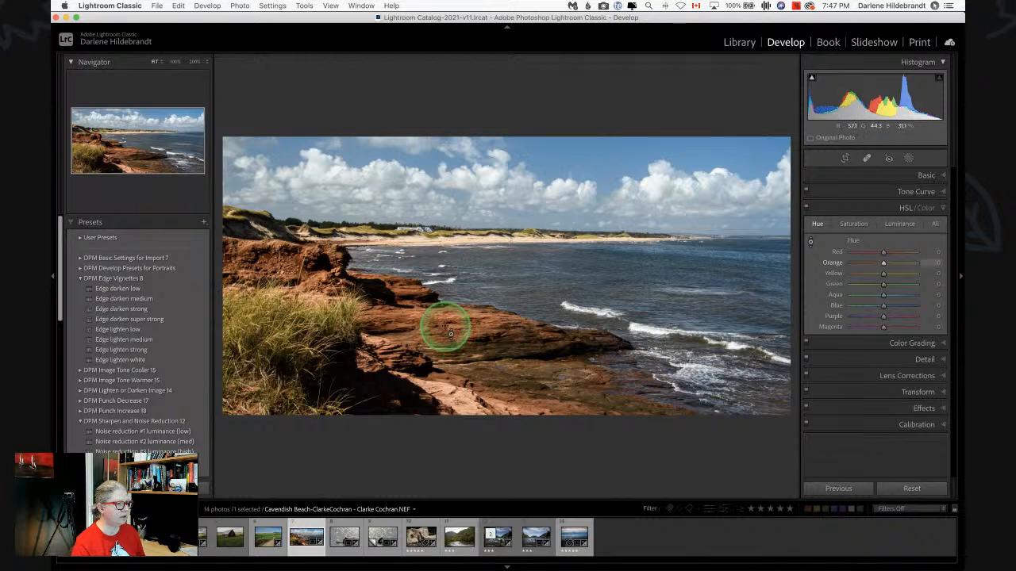
mouse_move(450, 325)
left_mouse_down()
mouse_move(443, 302)
mouse_move(449, 356)
mouse_move(446, 313)
left_mouse_up()
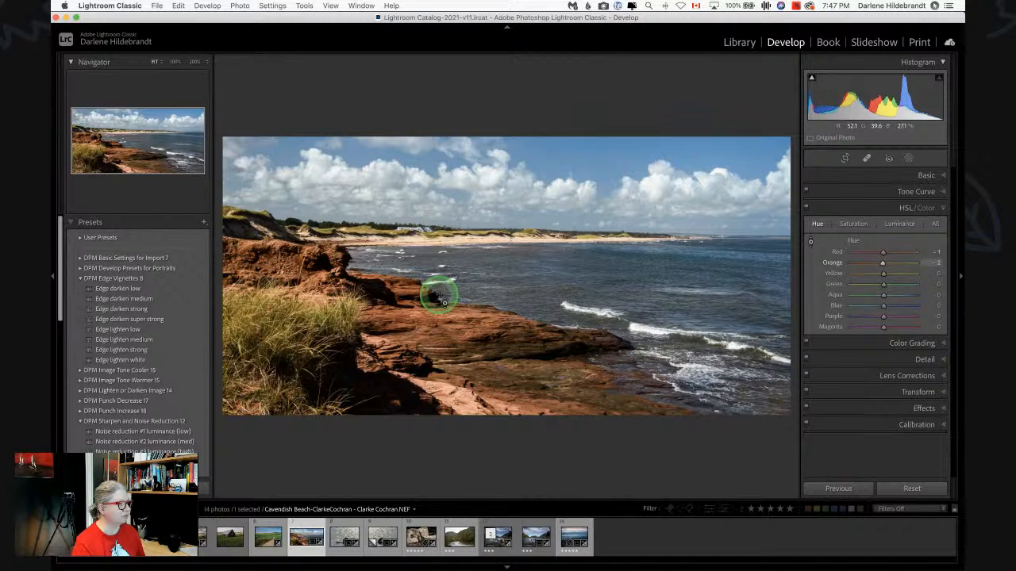
Finish the targeted hue adjustment and compare the beach photo before and after editing
key("Escape")
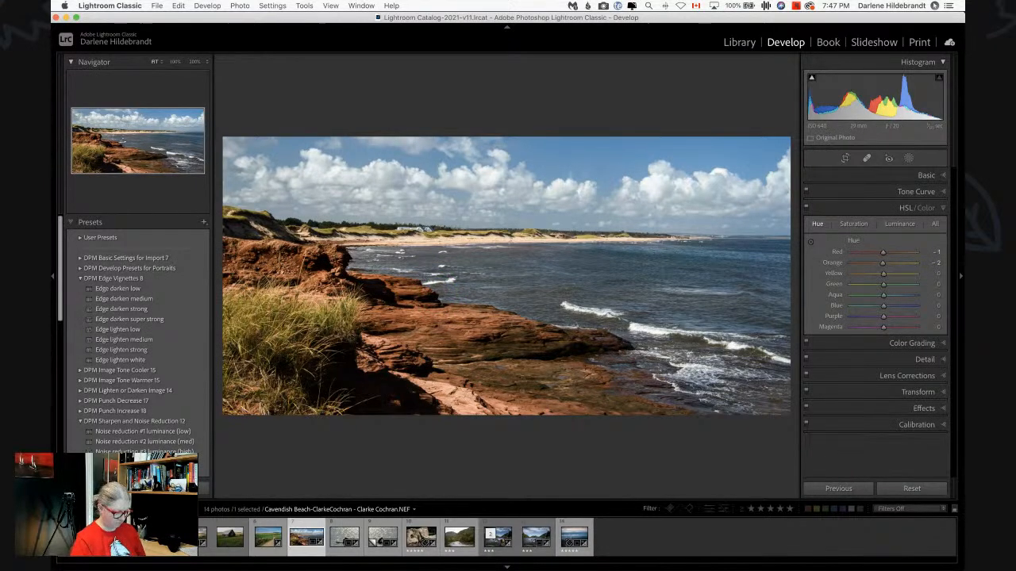
key("backslash")
key("backslash")
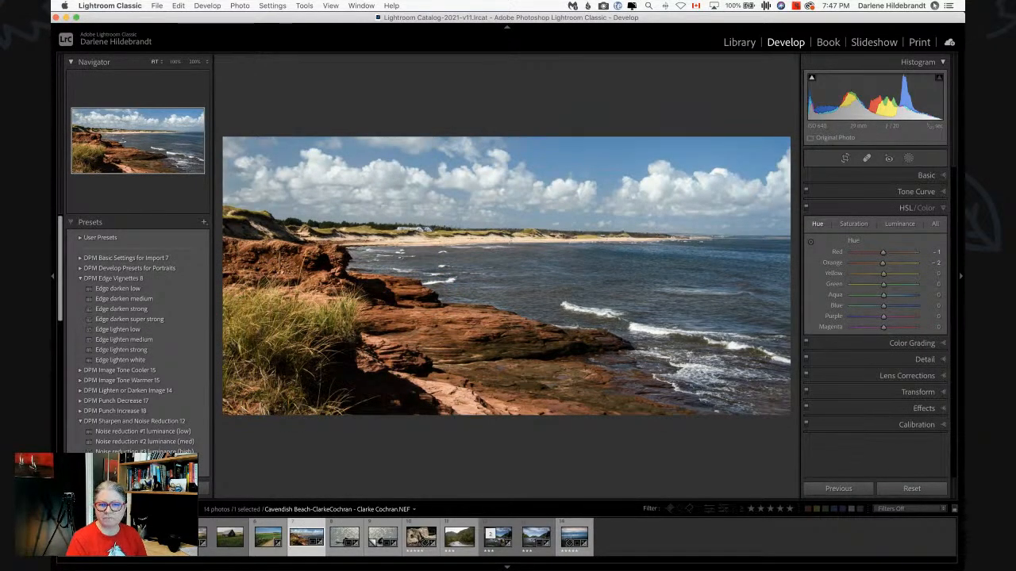
key("backslash")
key("backslash")
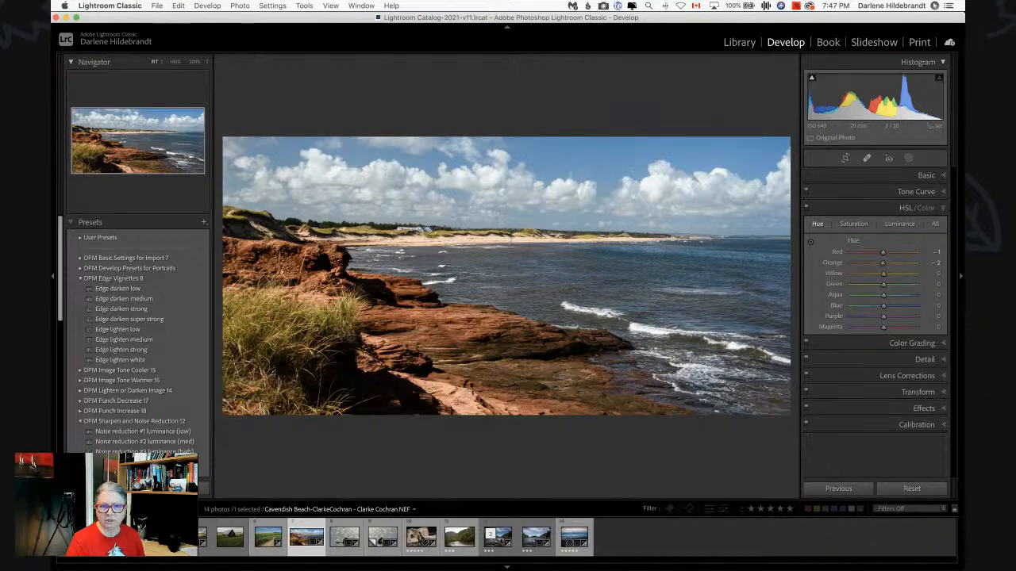
Try shifting the beach photo's crop to include more sky, and move it back to frame the foreground rocks
key("r")
left_click_drag(551, 260, 546, 353)
key("Return")
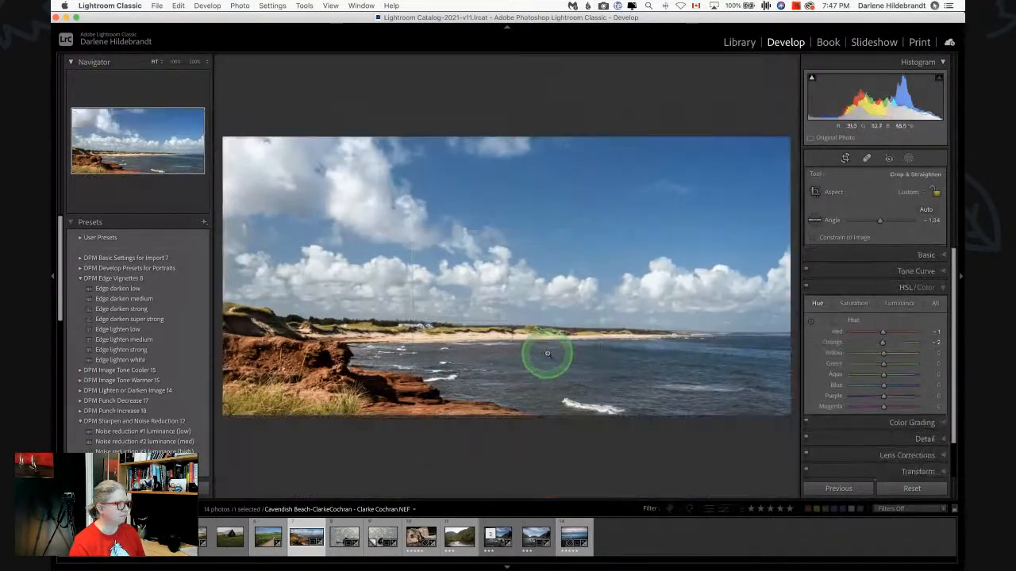
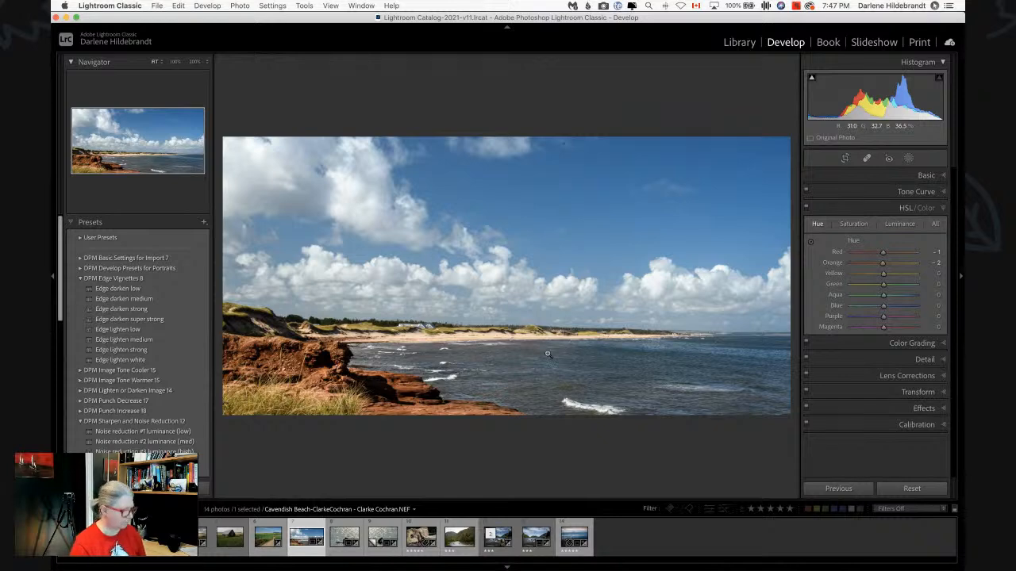
key("r")
left_click_drag(538, 351, 516, 233)
key("Return")
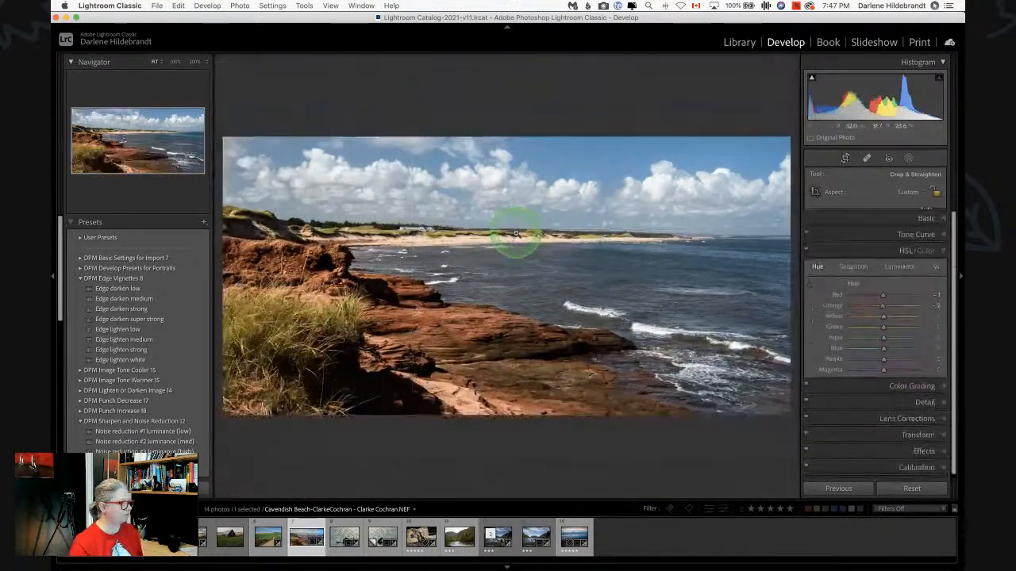
Choose the photo of the river and autumn hillside from the collection grid and open it for developing
key("g")
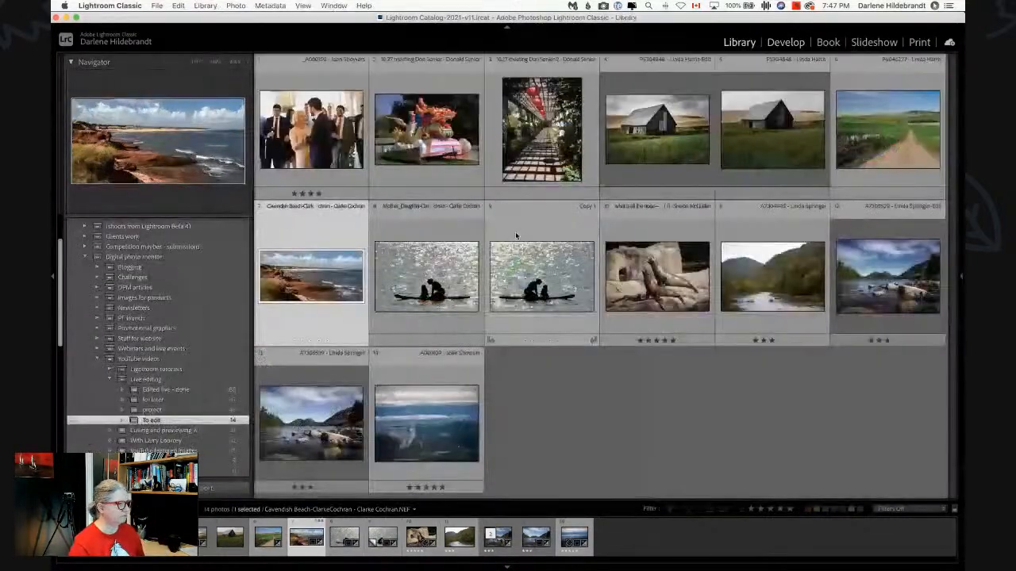
left_click(746, 300)
double_click(746, 300)
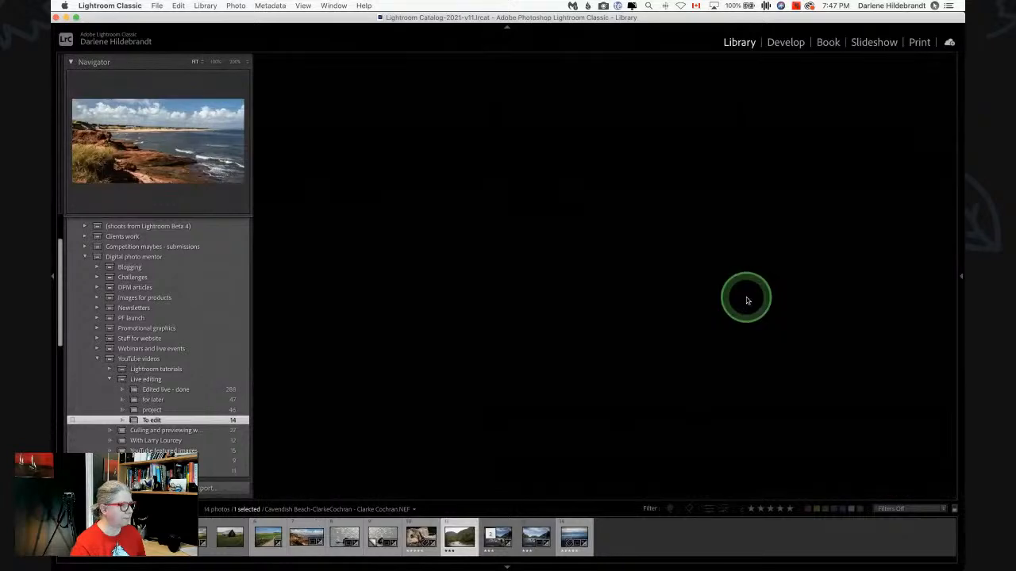
key("d")
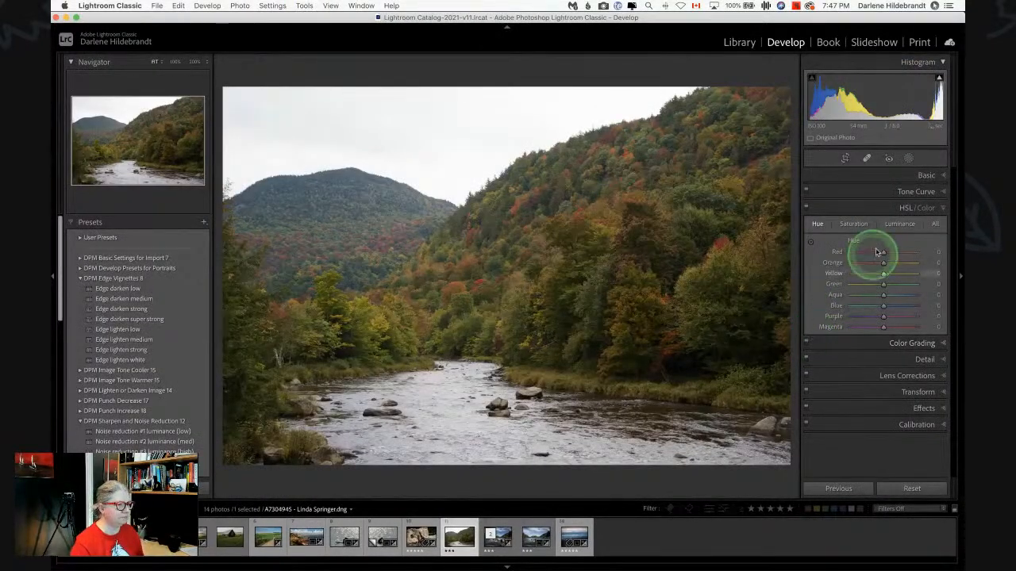
Apply the Camera Landscape profile to the river photo
left_click(925, 176)
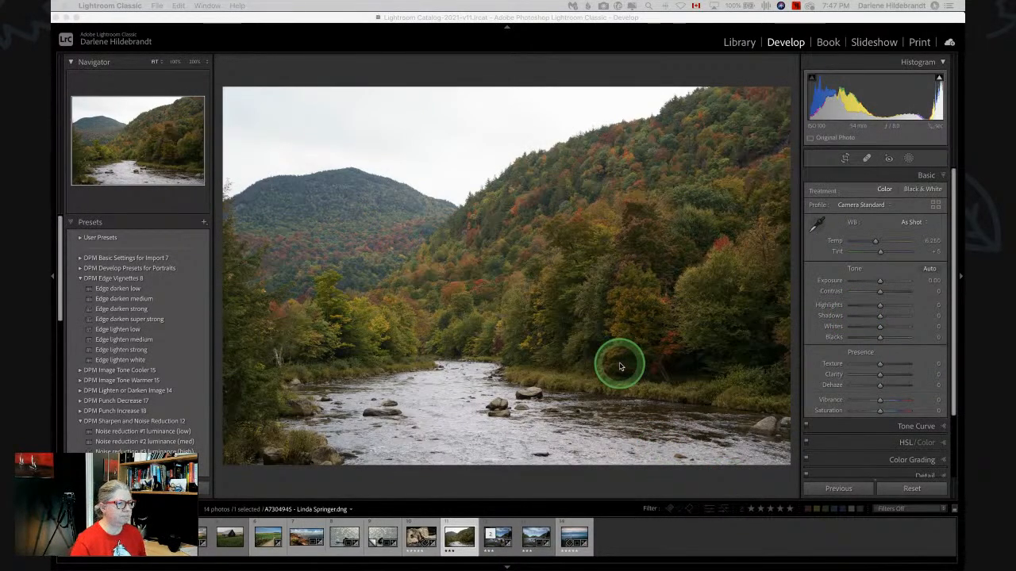
left_click(936, 204)
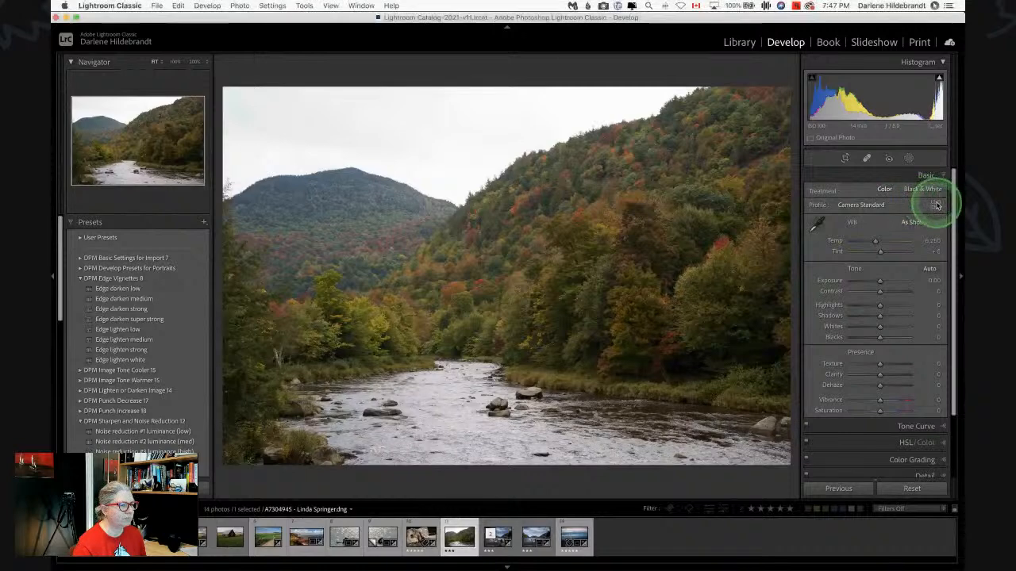
scroll(904, 294, "up", 3)
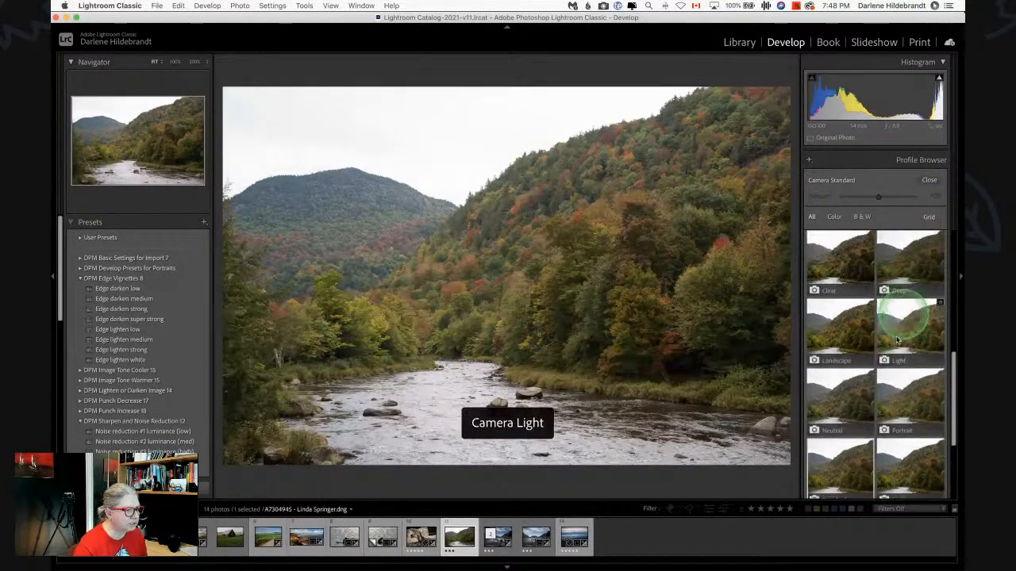
left_click(842, 341)
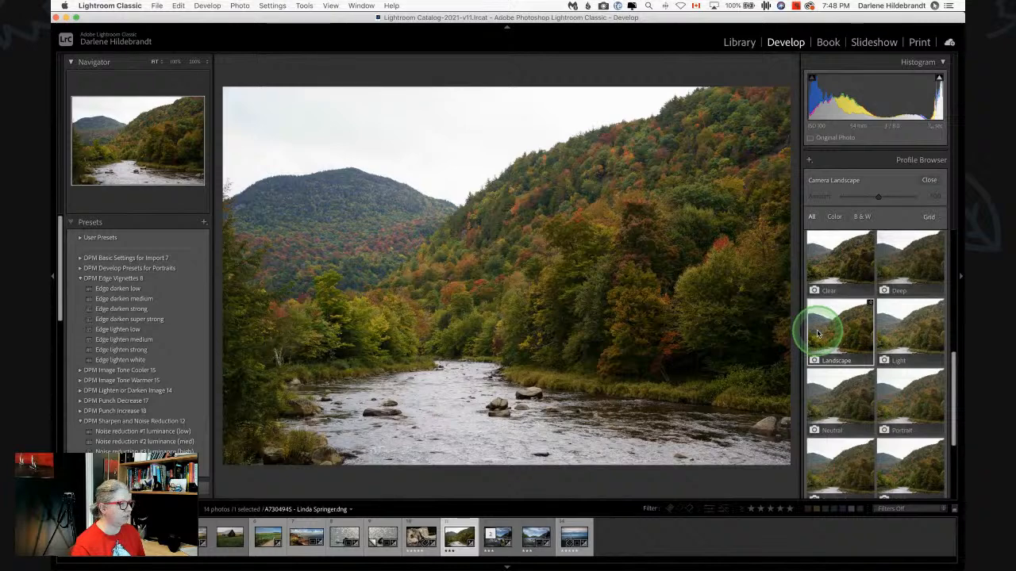
left_click(928, 181)
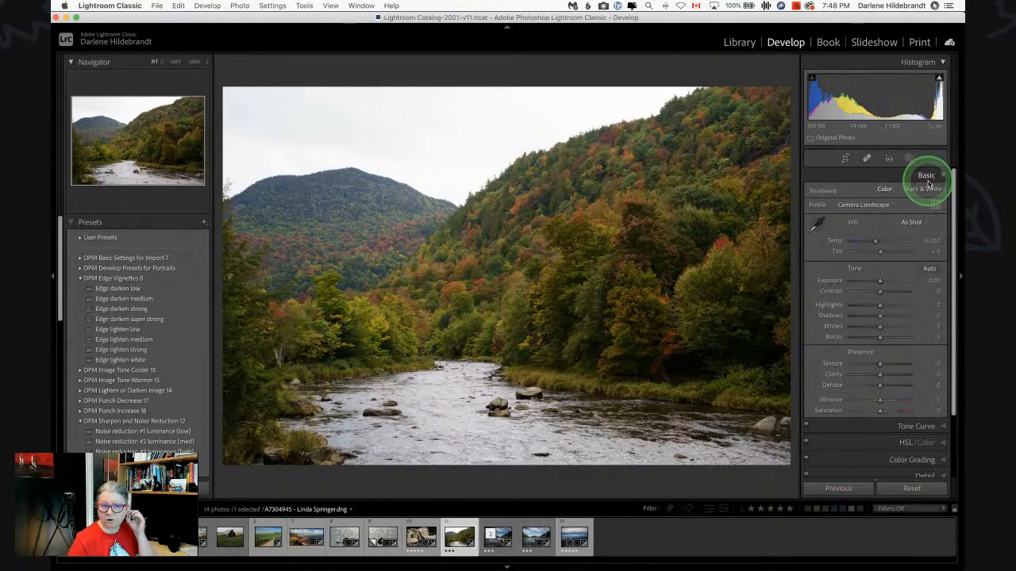
left_click(924, 190)
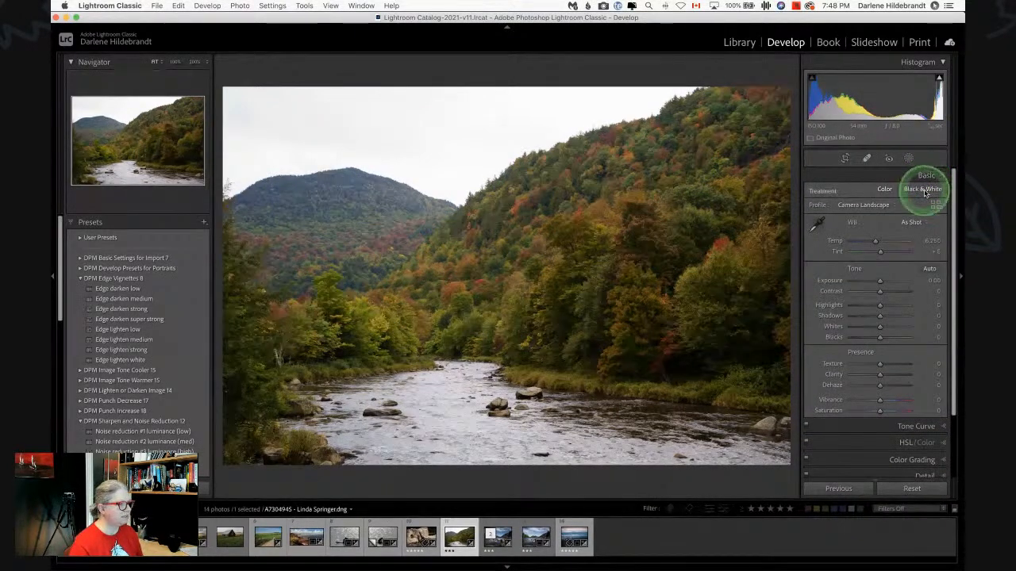
Try shifting the hillside's red and orange hues with a targeted adjustment, and undo it
scroll(905, 238, "down", 5)
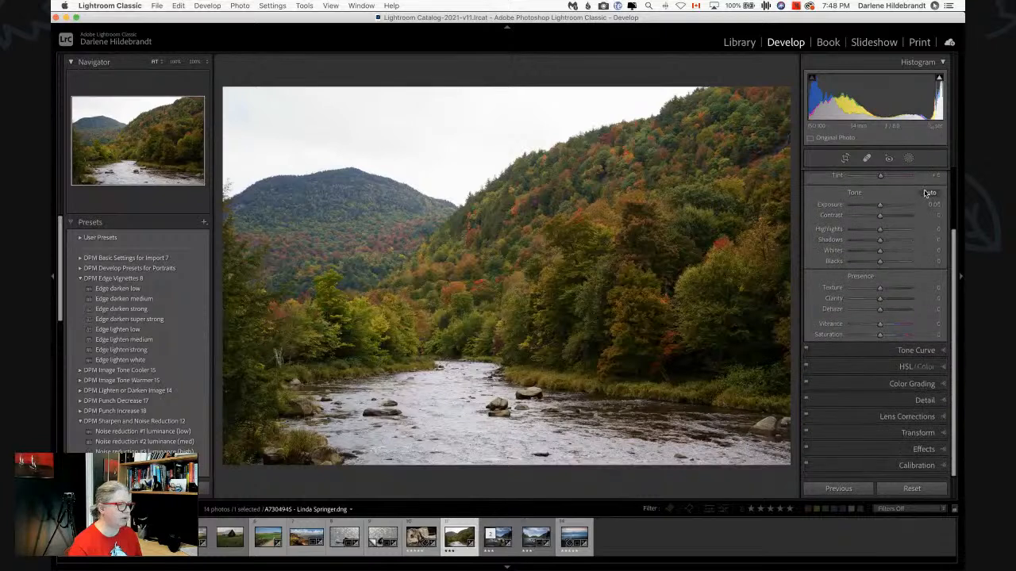
left_click(863, 365)
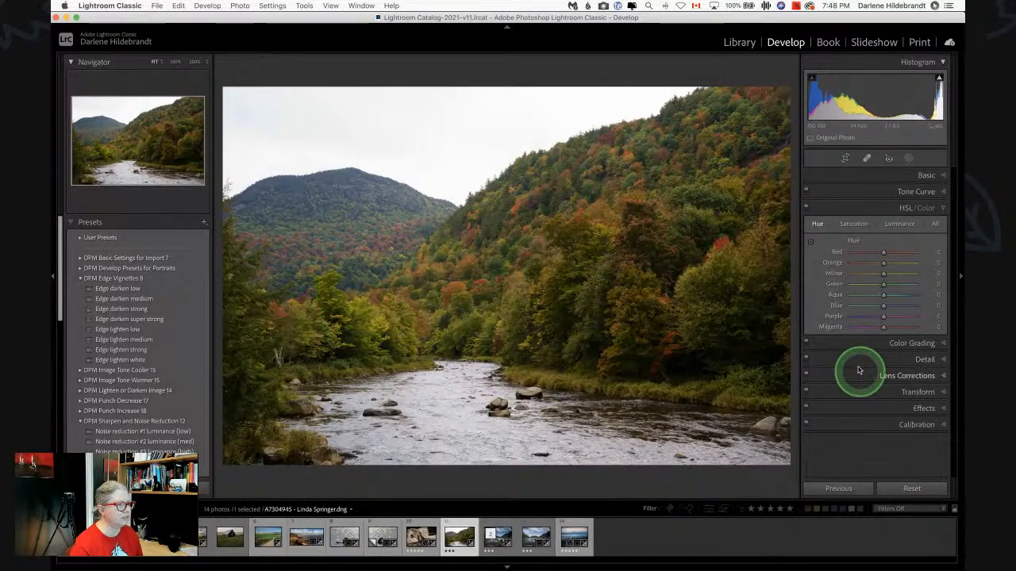
left_click(812, 241)
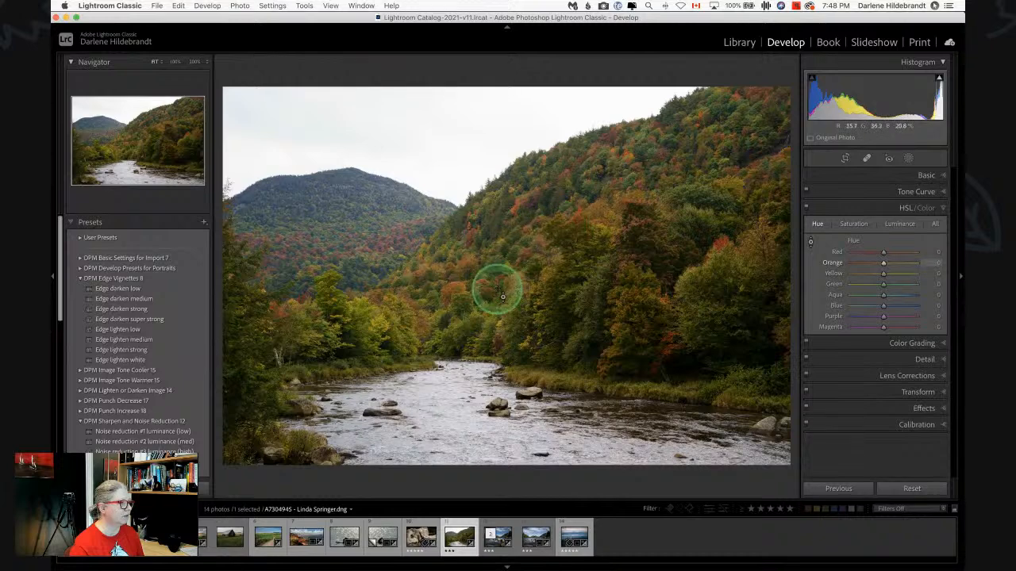
left_click_drag(502, 297, 511, 213)
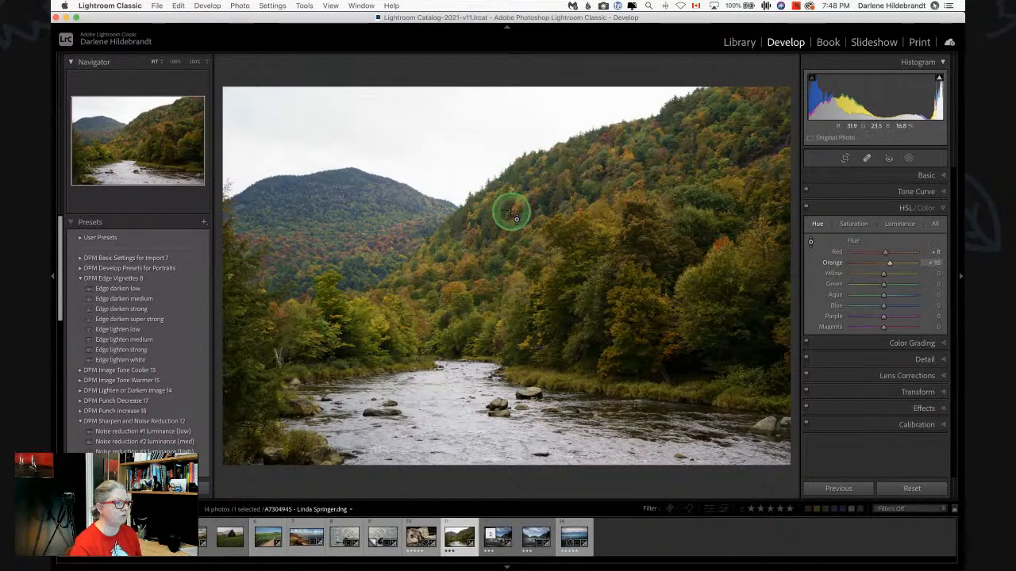
key("super+z")
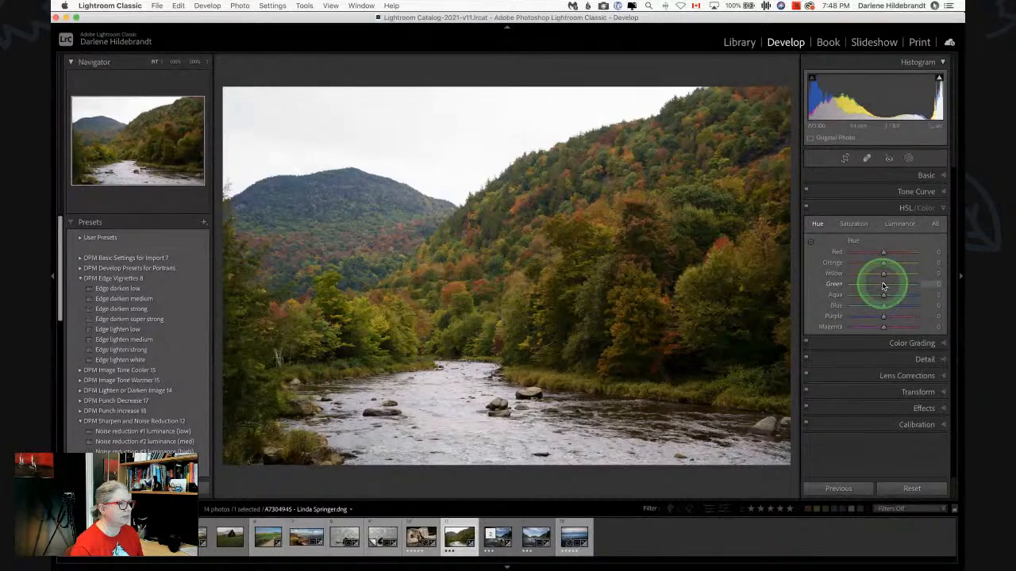
Set the river photo's hue to Red -32, Orange -32, Yellow -21 and Green -67
left_click_drag(884, 286, 893, 263)
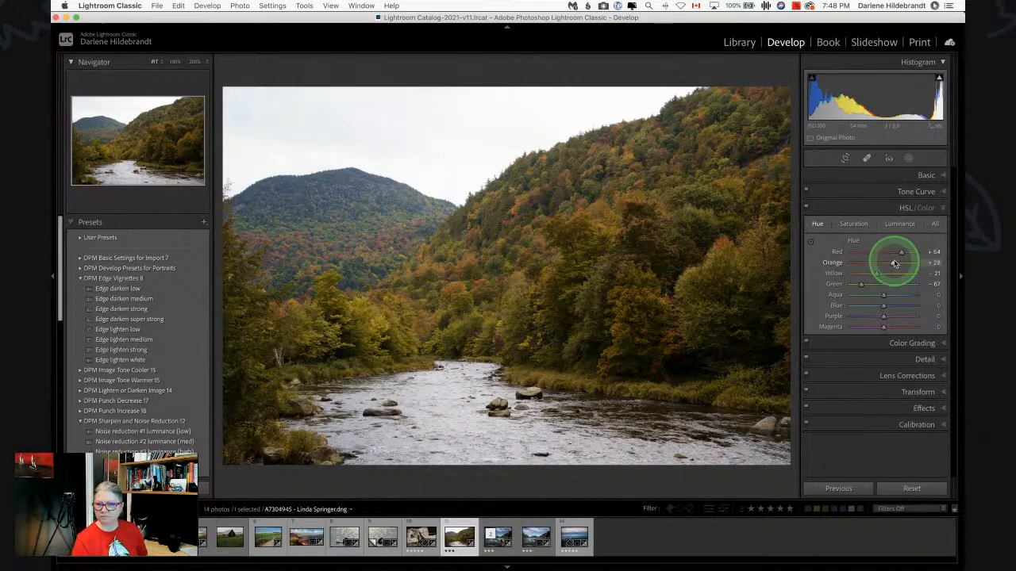
left_click_drag(901, 252, 867, 264)
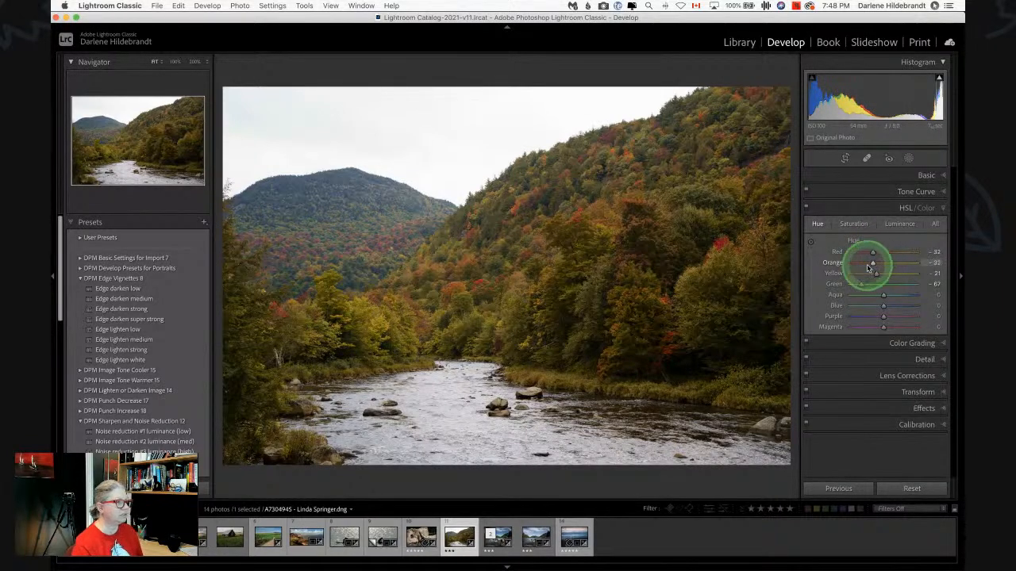
Set the river photo's luminance to Red +11, Orange +44, Yellow +39 and Green -2, and compare with the HSL adjustments off
left_click(898, 225)
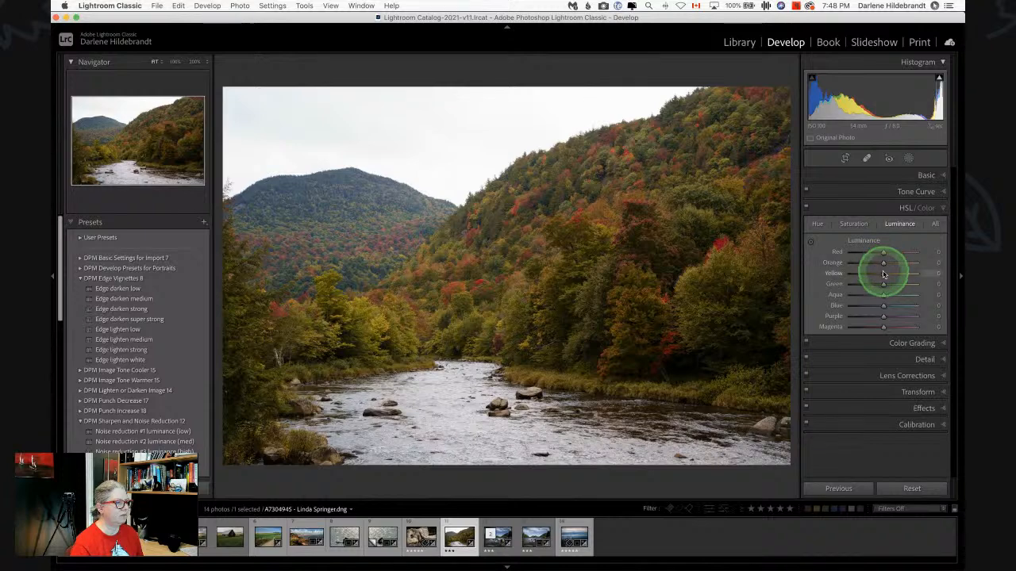
mouse_move(885, 273)
left_mouse_down()
mouse_move(902, 274)
mouse_move(857, 273)
mouse_move(908, 267)
mouse_move(879, 253)
mouse_move(899, 252)
mouse_move(864, 252)
mouse_move(889, 254)
left_mouse_up()
mouse_move(883, 283)
left_mouse_down()
mouse_move(873, 283)
mouse_move(882, 284)
left_mouse_up()
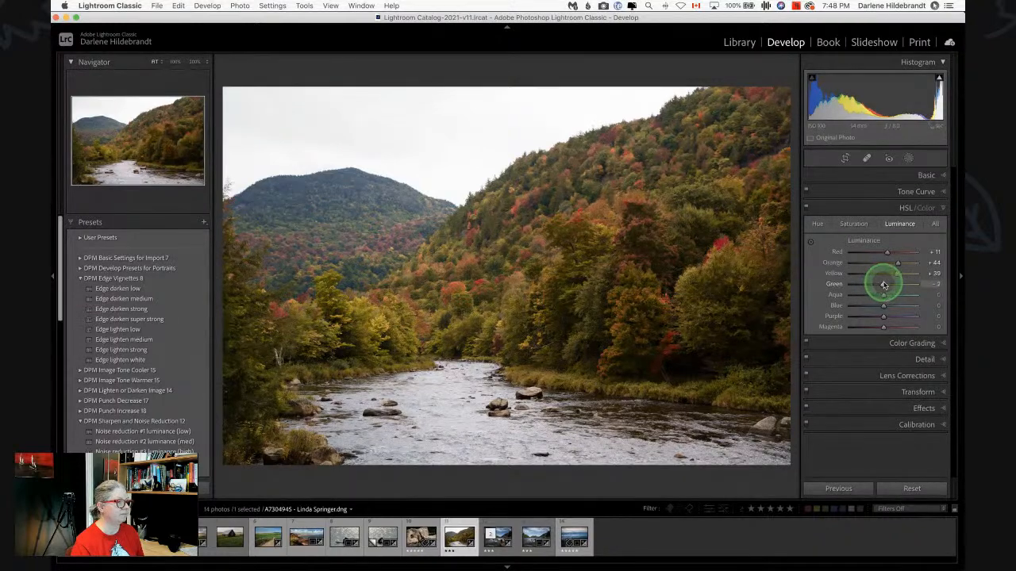
left_click(807, 209)
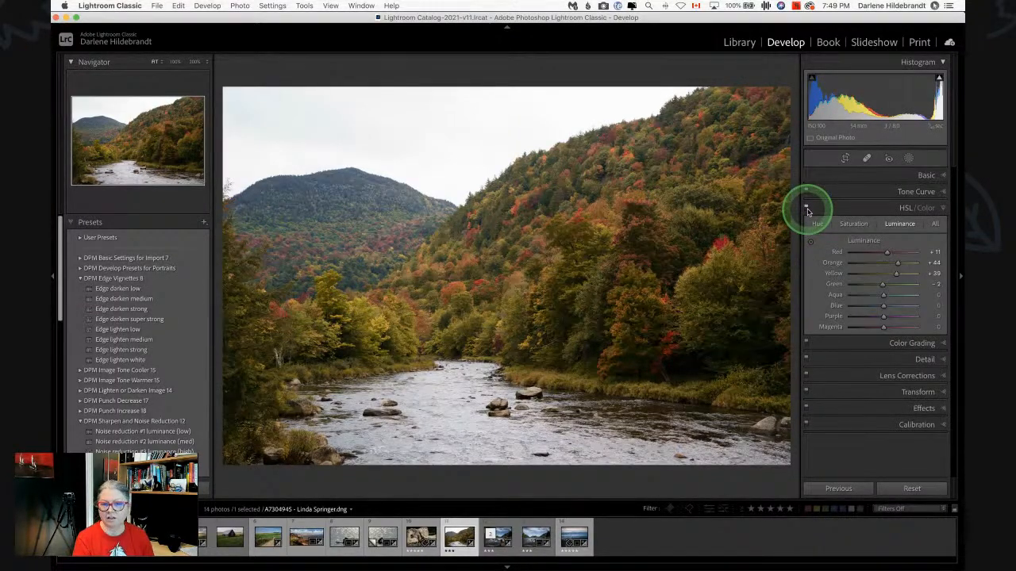
left_click(806, 209)
left_click(806, 208)
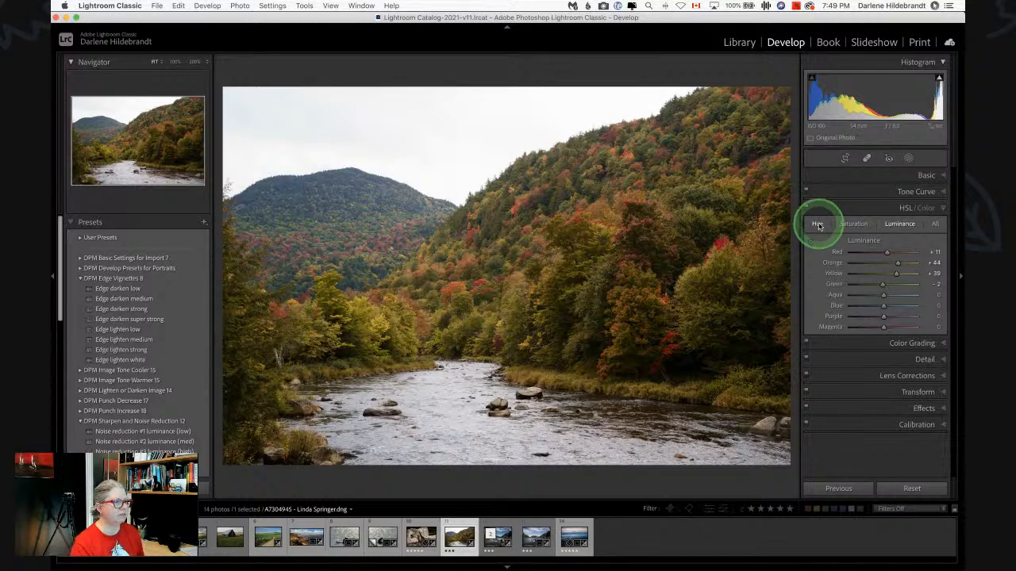
Set the river photo's Green hue to -19 and compare the image with and without the HSL adjustments
left_click(819, 226)
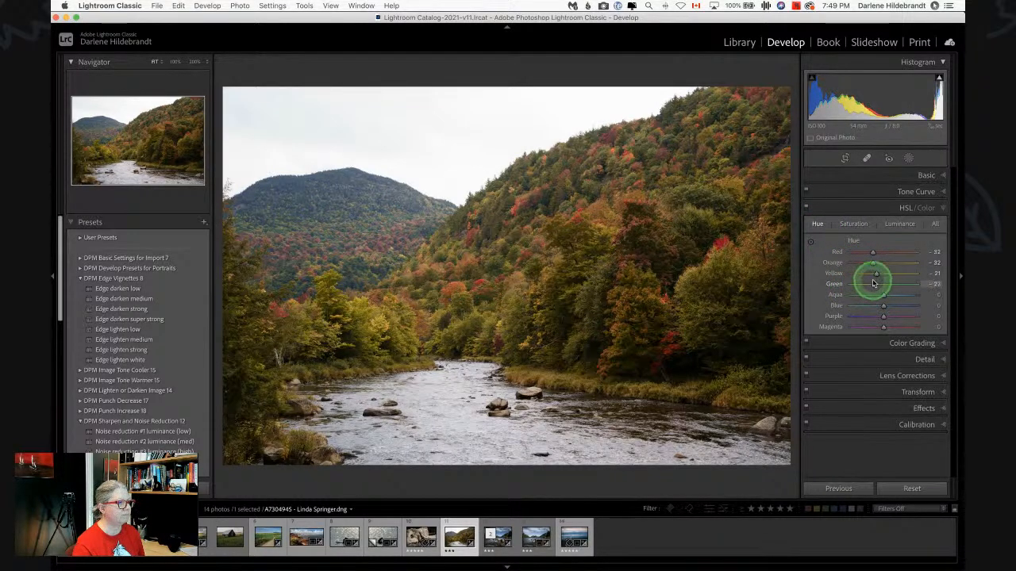
left_click(806, 208)
left_click(807, 209)
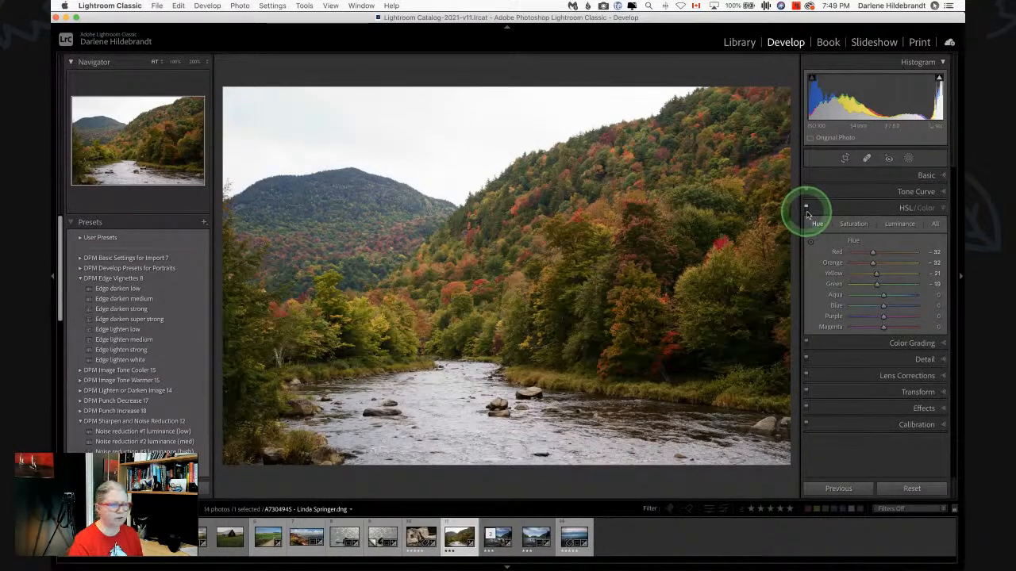
Recover the cloud detail in the river photo by setting Highlights to -78
left_click(913, 176)
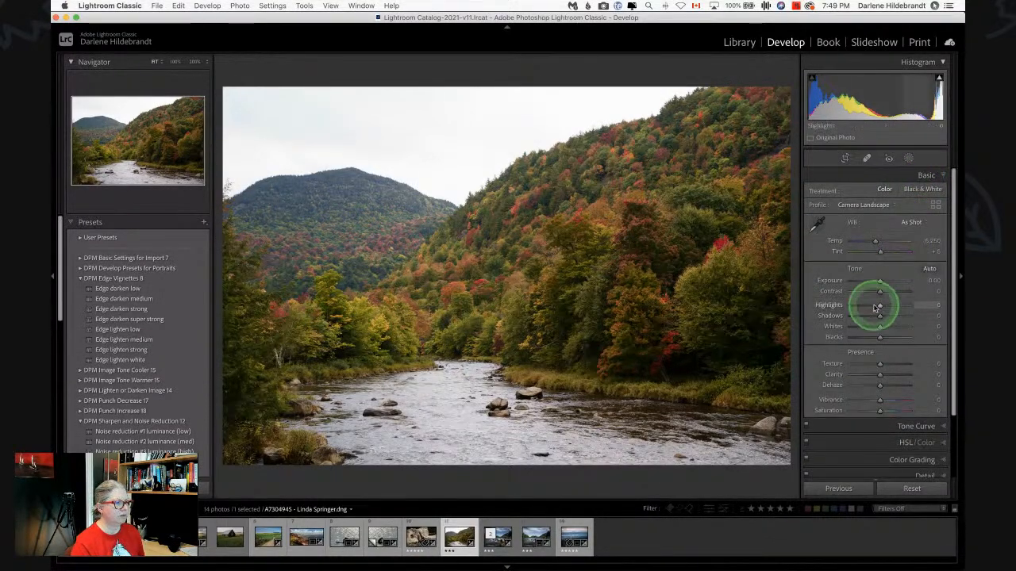
left_click_drag(876, 307, 870, 307)
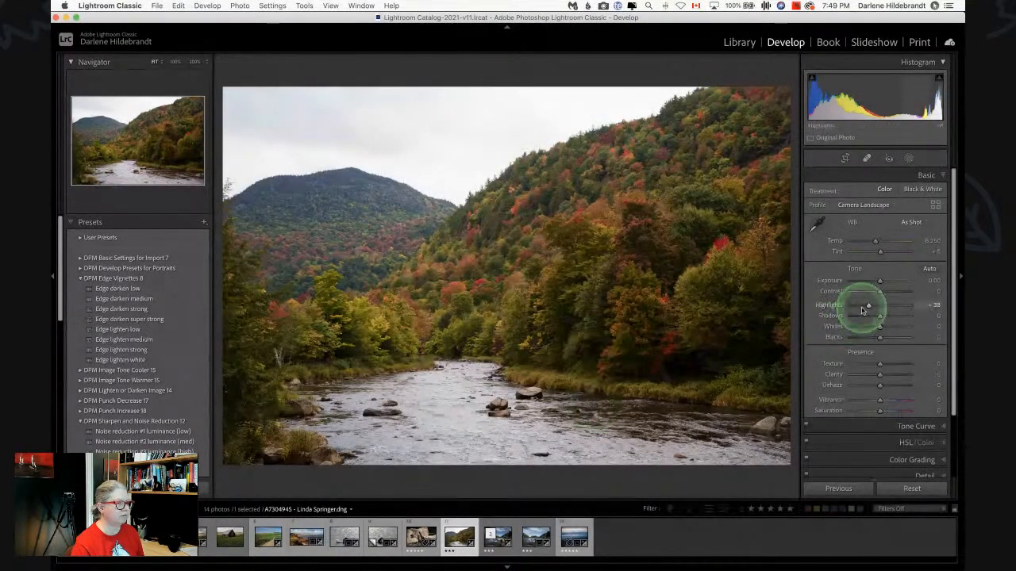
left_click_drag(869, 306, 774, 301)
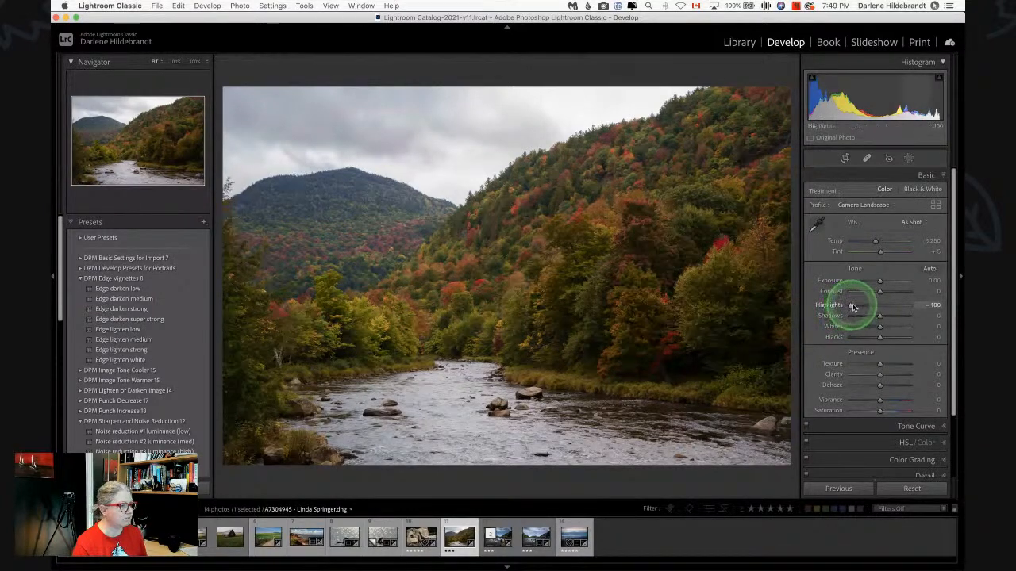
left_click_drag(853, 307, 858, 306)
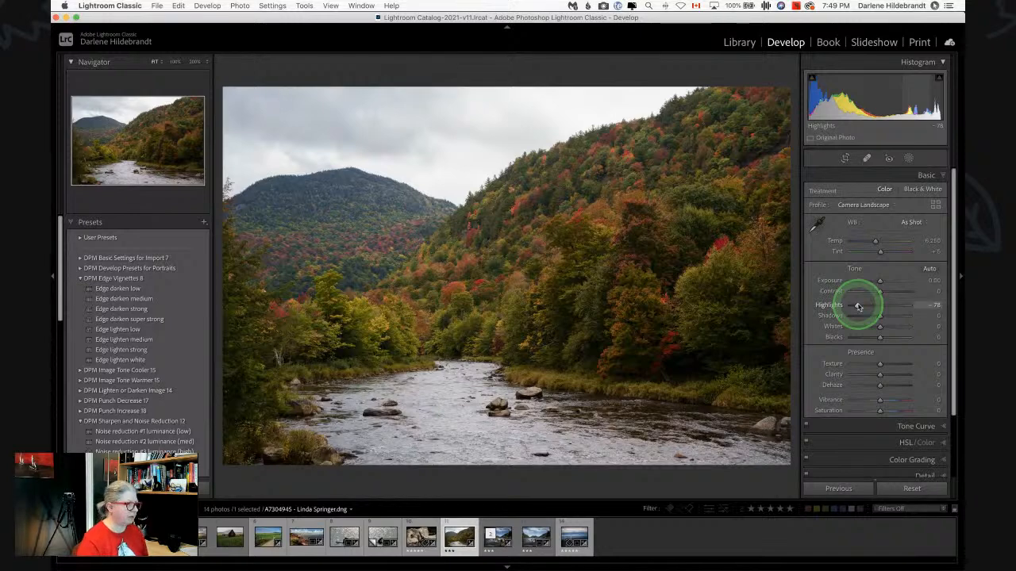
Create a virtual copy of the river photo and add a Select Sky mask to it
key("super+apostrophe")
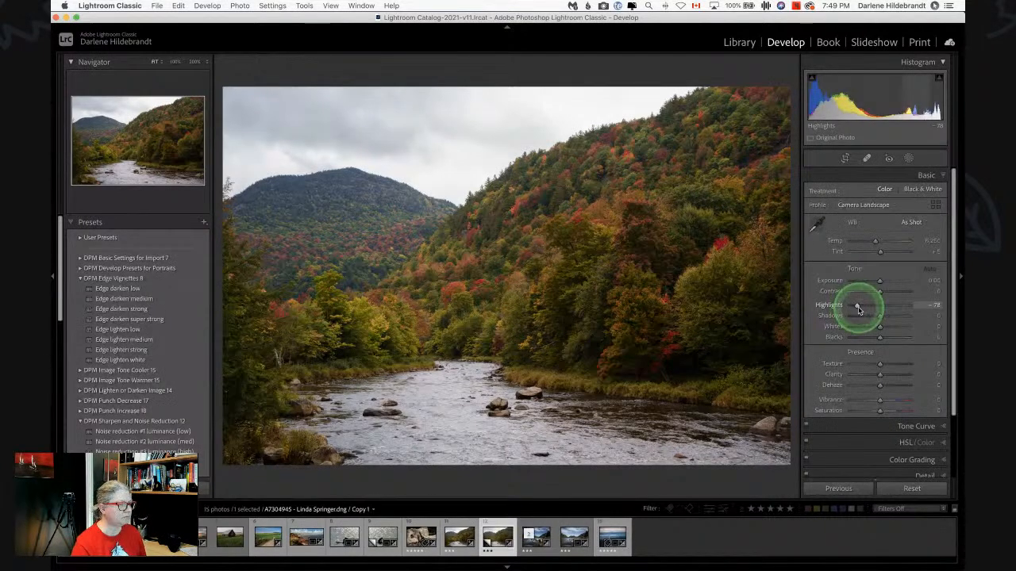
left_click(907, 159)
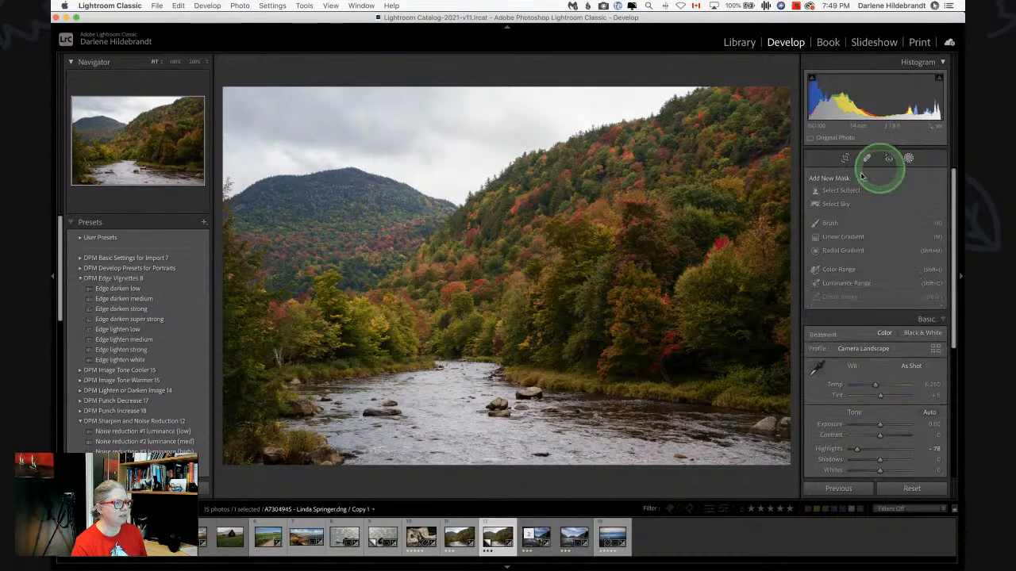
left_click(838, 204)
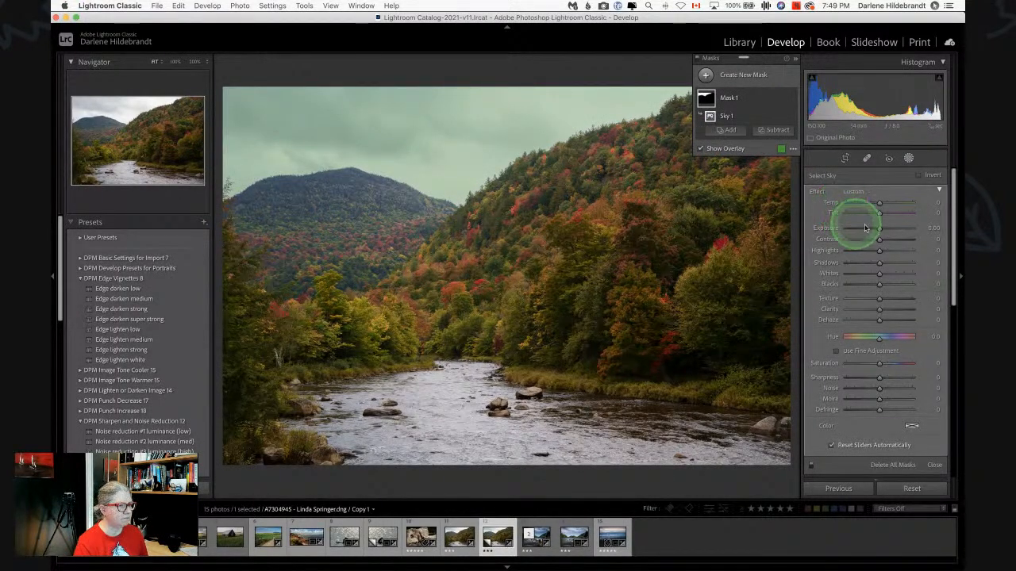
Adjust the sky mask with Highlights -100, Dehaze 21, Temp 10 and Tint -8
left_click_drag(880, 251, 846, 250)
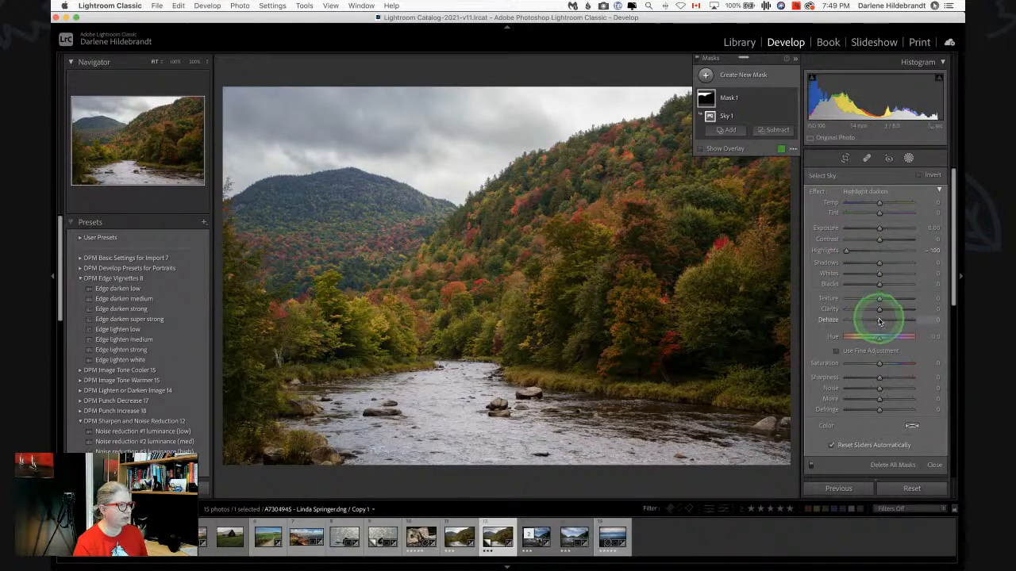
left_click_drag(880, 320, 885, 320)
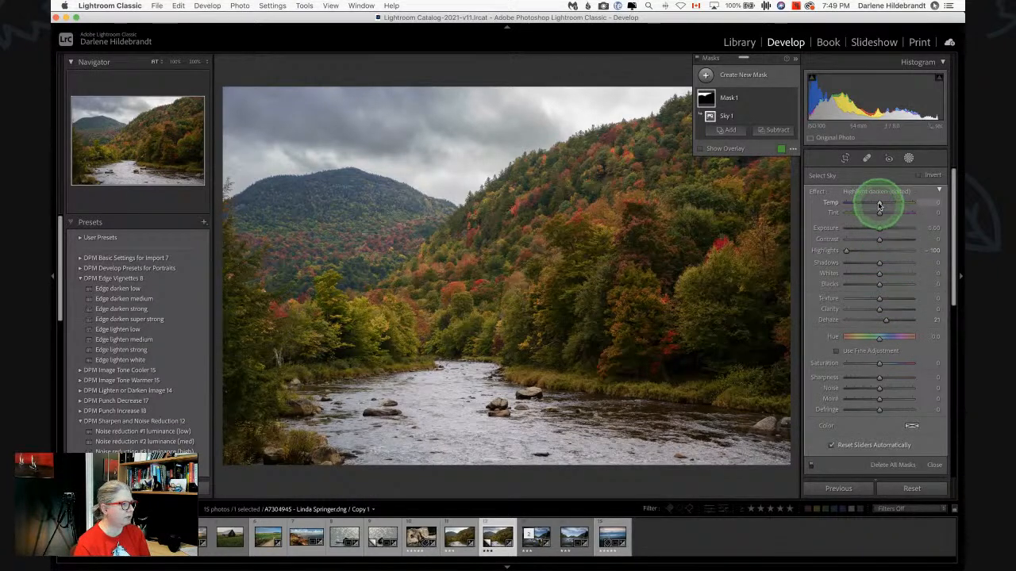
left_click_drag(878, 205, 876, 213)
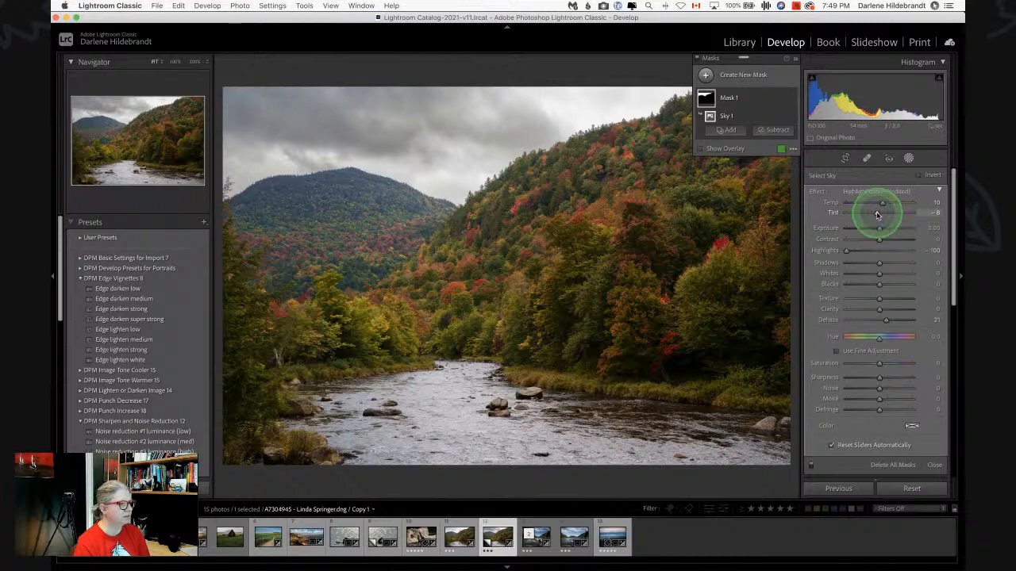
Try a blue color tint with hue 213 and saturation 42% on the sky mask
left_click(912, 427)
left_click_drag(829, 429, 823, 451)
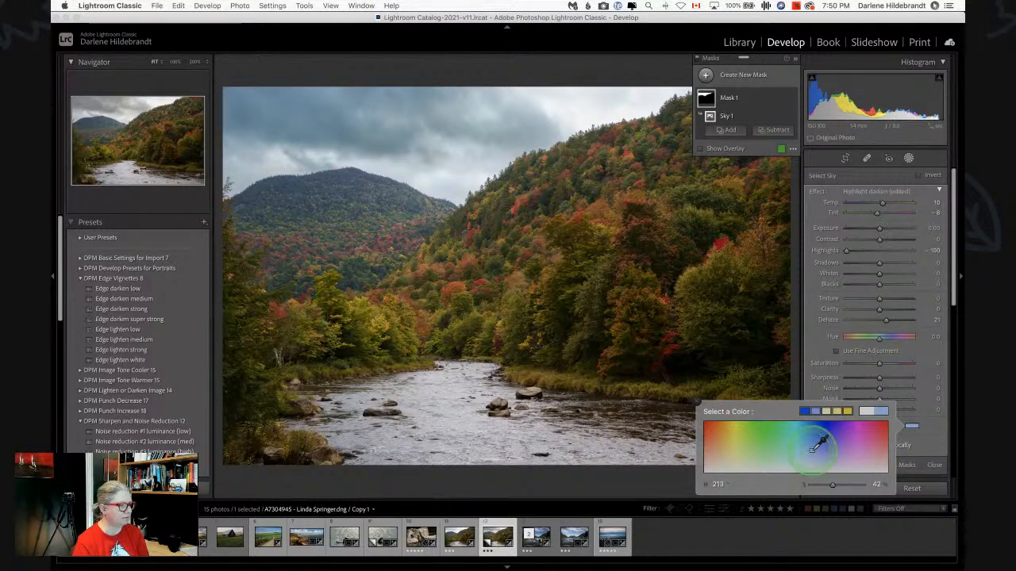
left_click(912, 427)
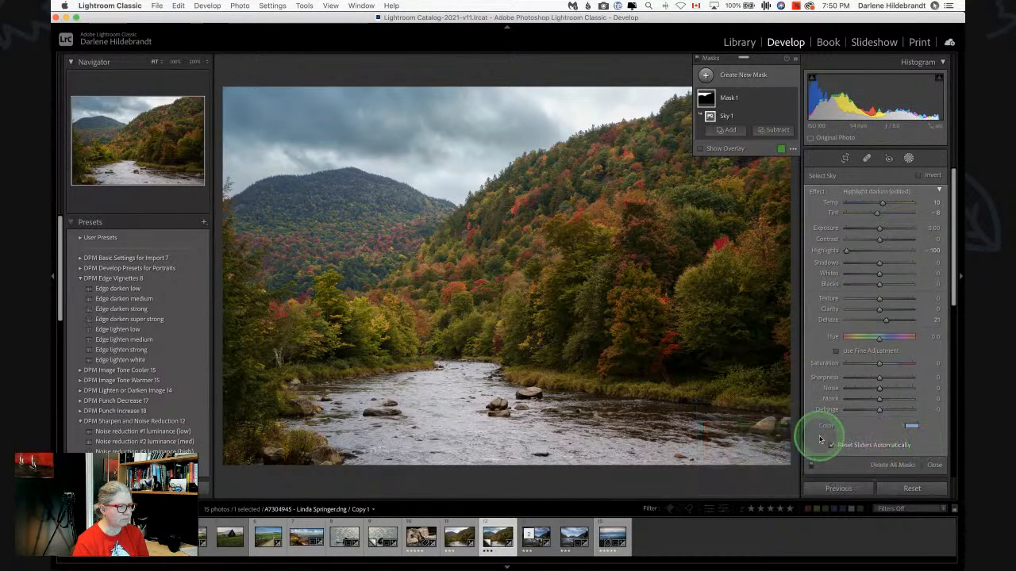
left_click(910, 427)
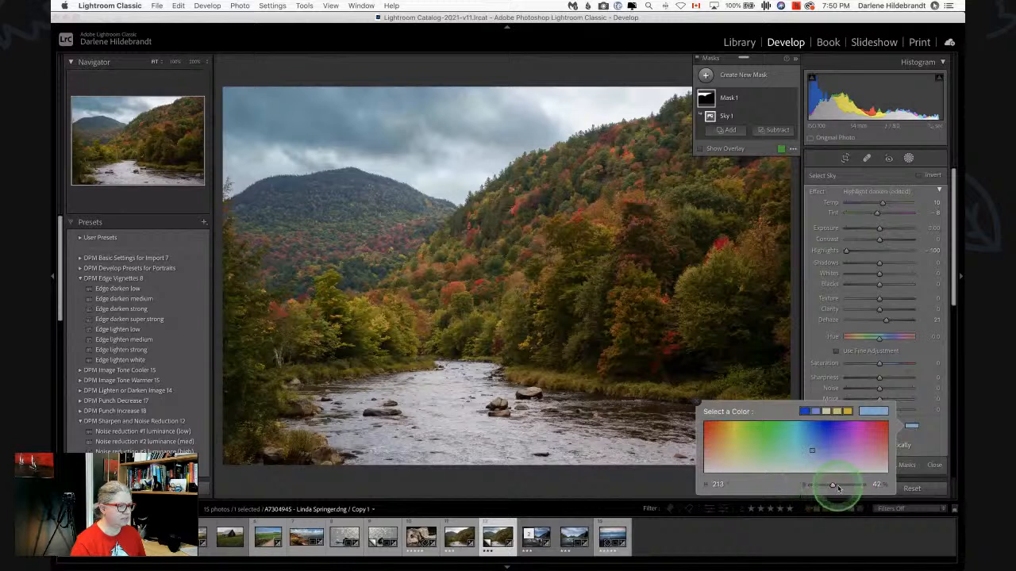
left_click(901, 428)
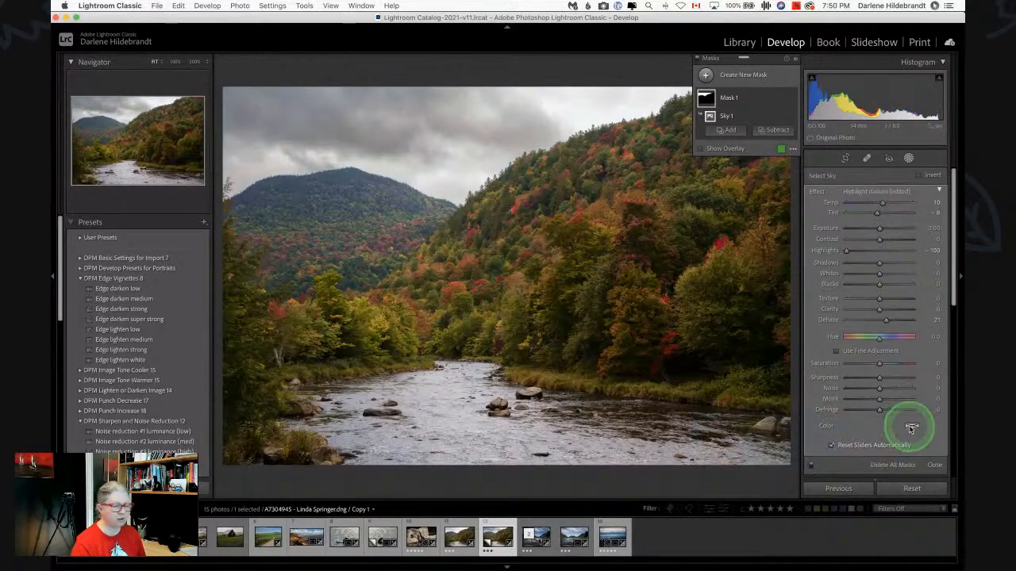
Apply a subtle pale blue-violet color tint to the sky mask and compare the photo with the masking off and on
left_click(912, 427)
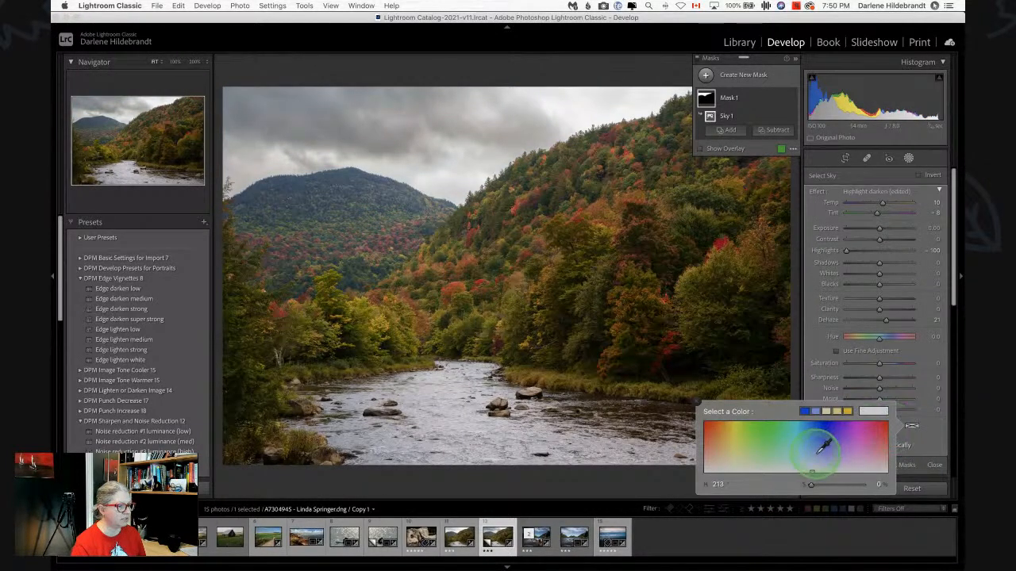
left_click_drag(813, 433, 818, 458)
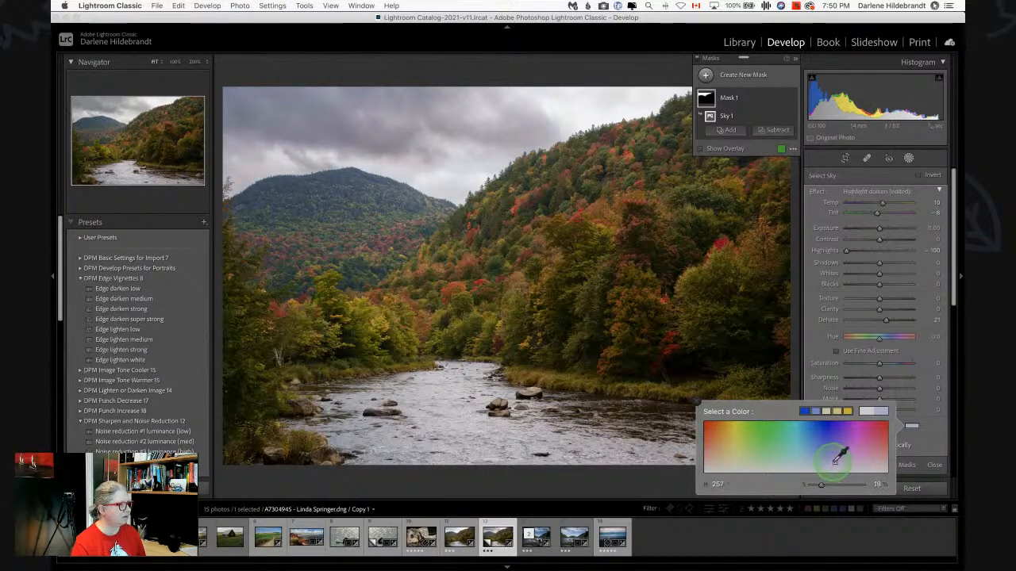
left_click(931, 442)
left_click(811, 465)
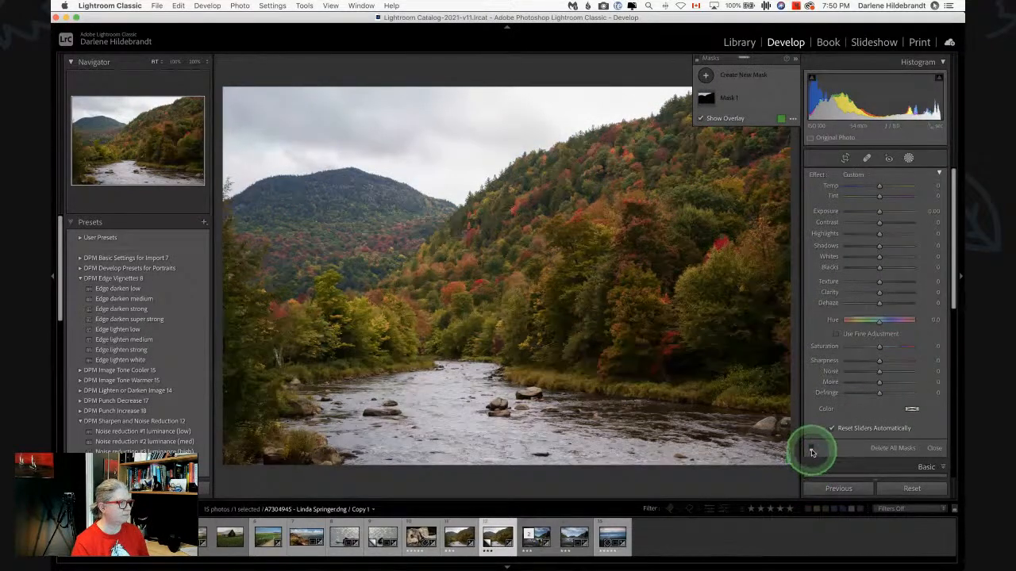
left_click(811, 450)
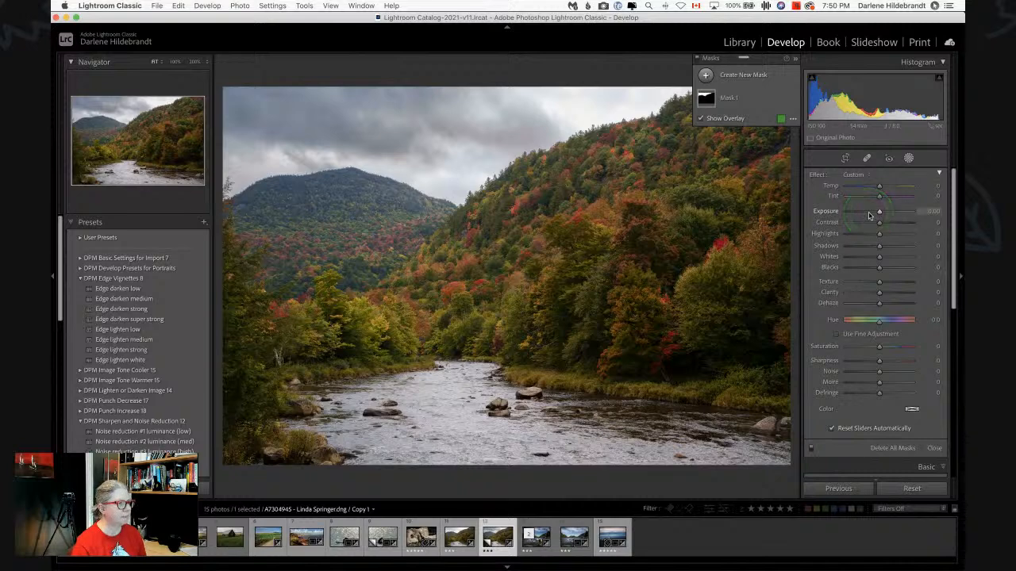
Select the sky mask and check which area it covers by toggling the mask overlay
left_click(738, 99)
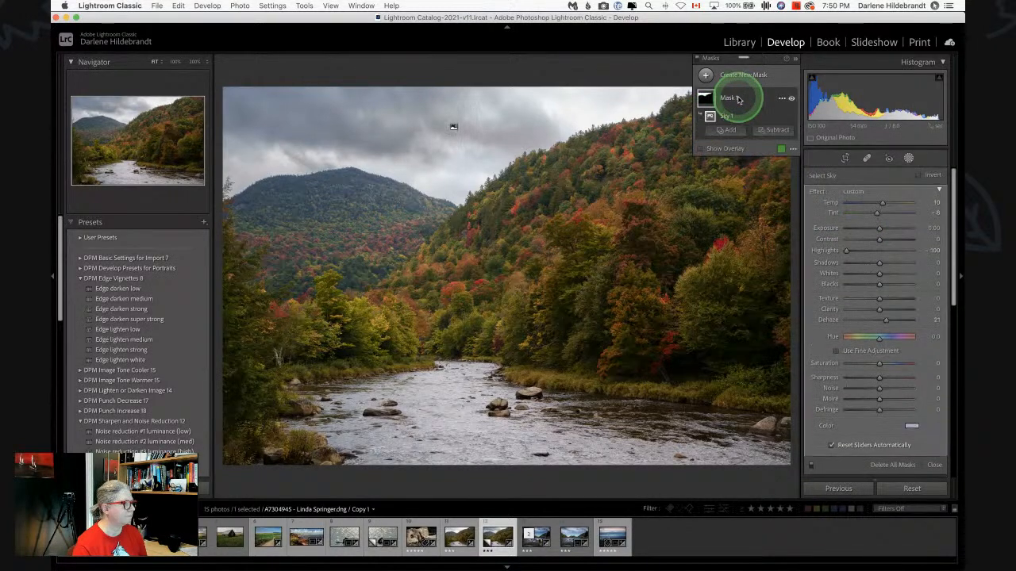
left_click(702, 150)
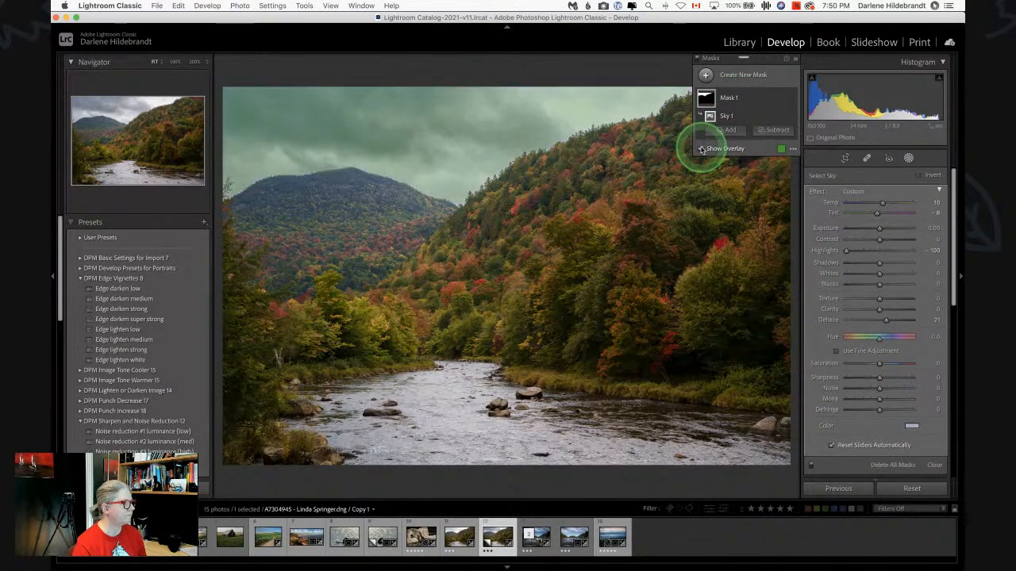
left_click(702, 150)
left_click(702, 149)
left_click(702, 150)
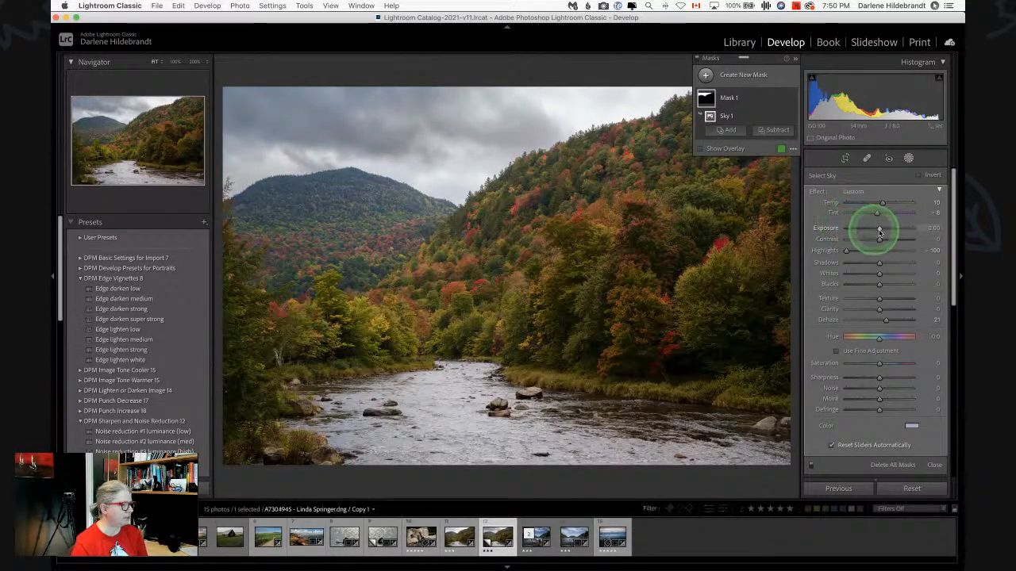
Try to create a new Select Subject mask on the river photo
left_click(706, 74)
left_click(754, 97)
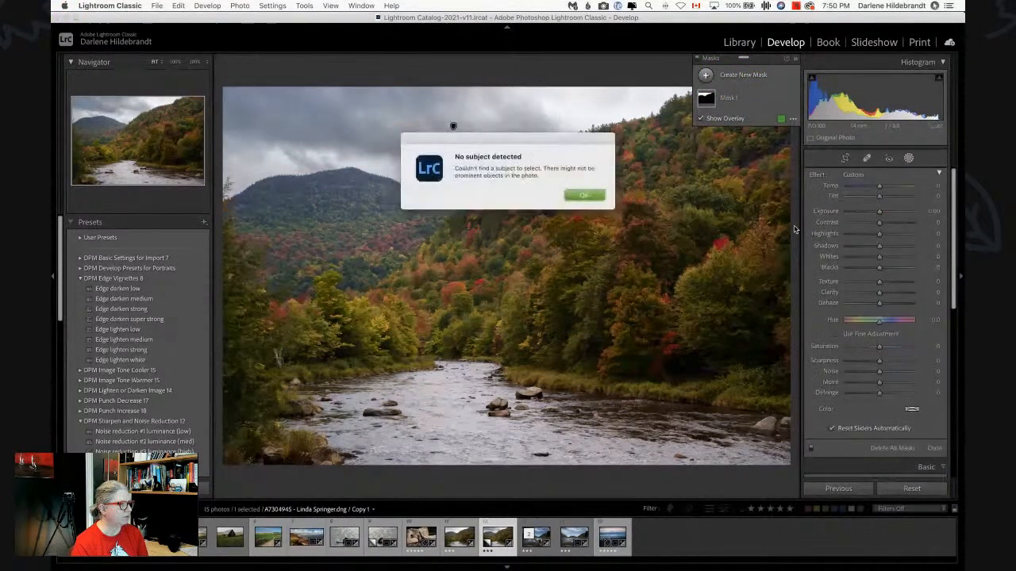
left_click(581, 196)
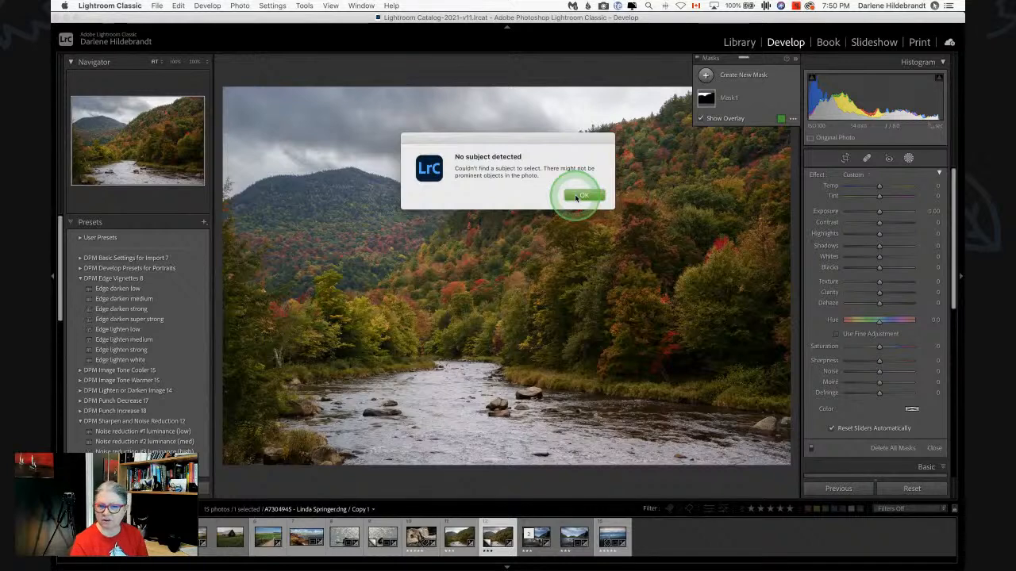
Duplicate the sky mask Mask 1 and rename the original mask "sky"
left_click(743, 99)
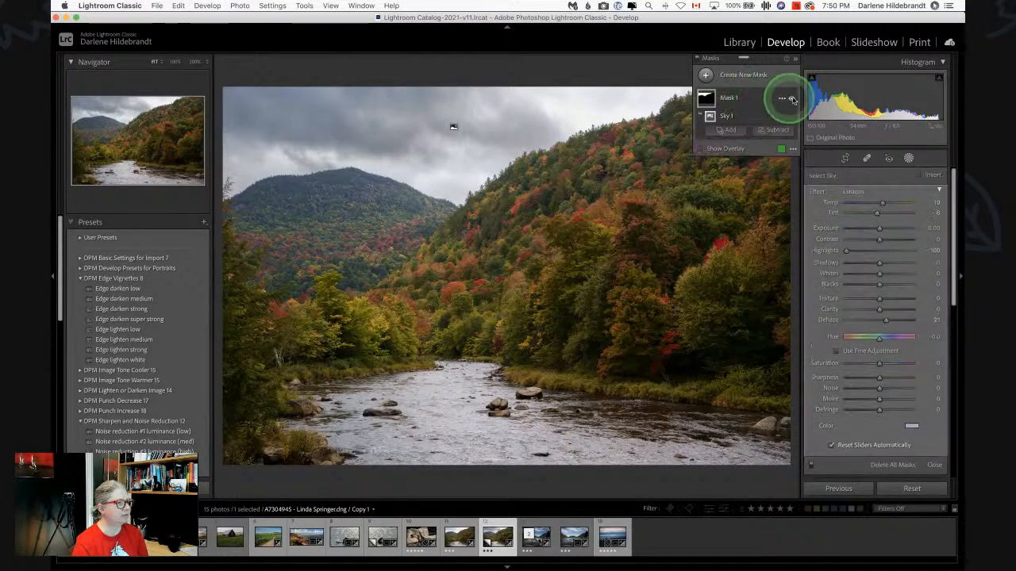
right_click(781, 102)
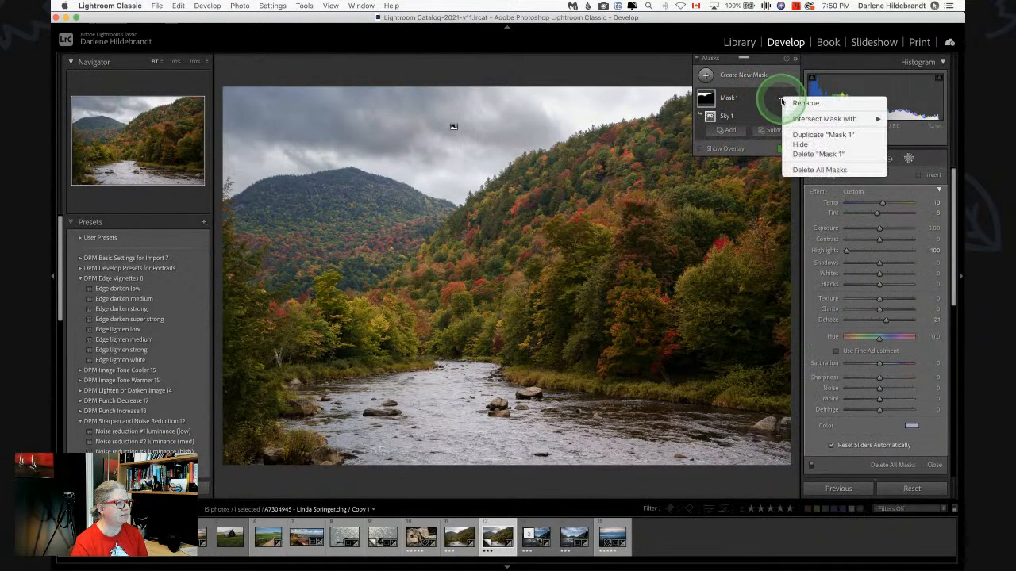
left_click(801, 135)
left_click(730, 149)
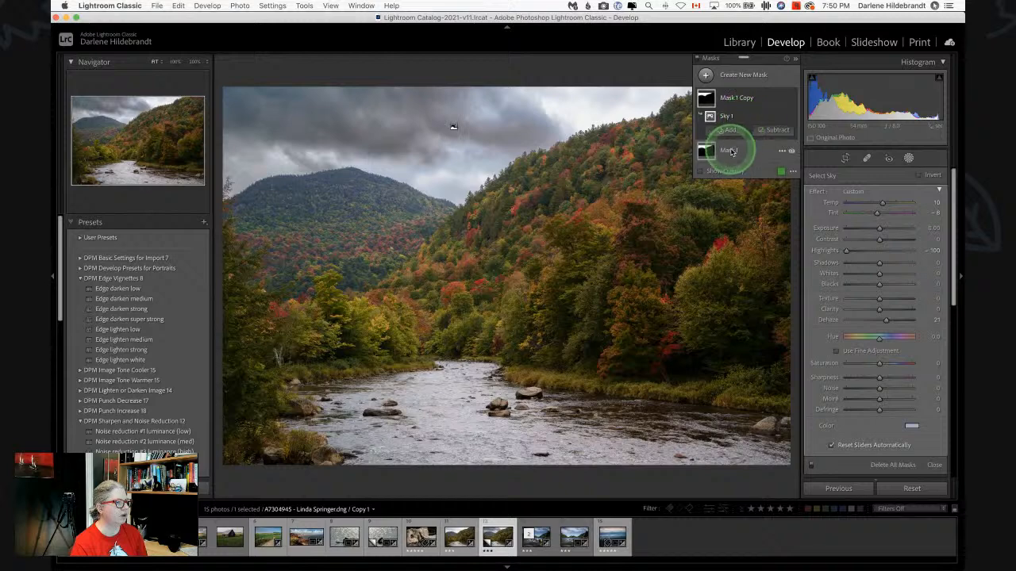
left_click(781, 120)
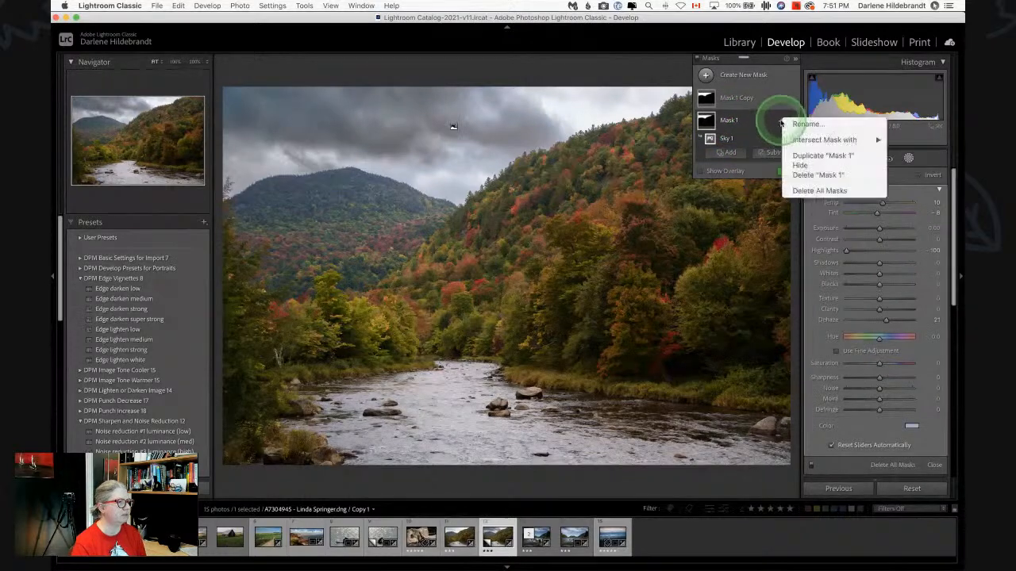
left_click(800, 125)
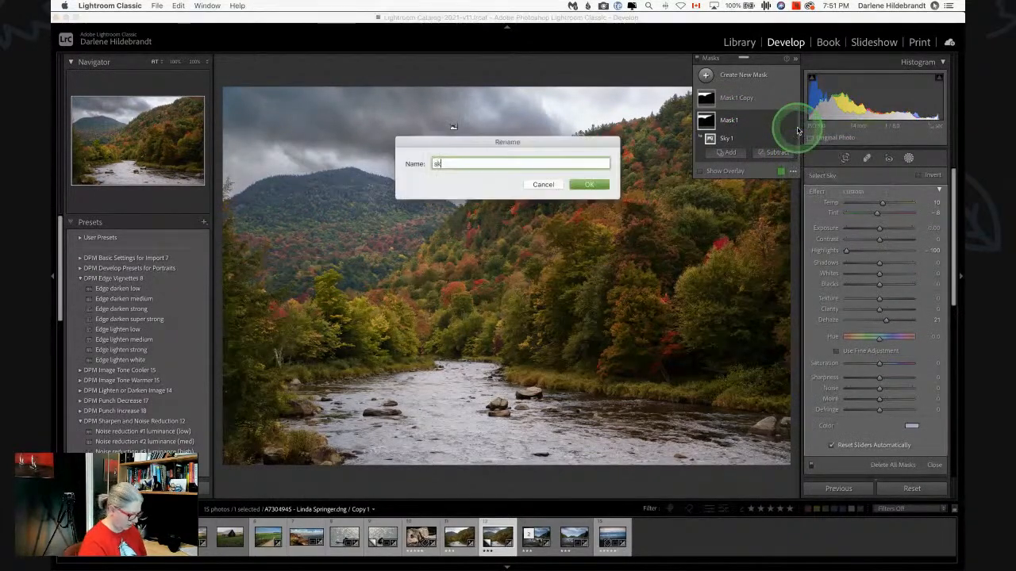
type("sky")
key("Return")
Invert the duplicated sky mask to cover the landscape and rename it "land"
left_click(742, 99)
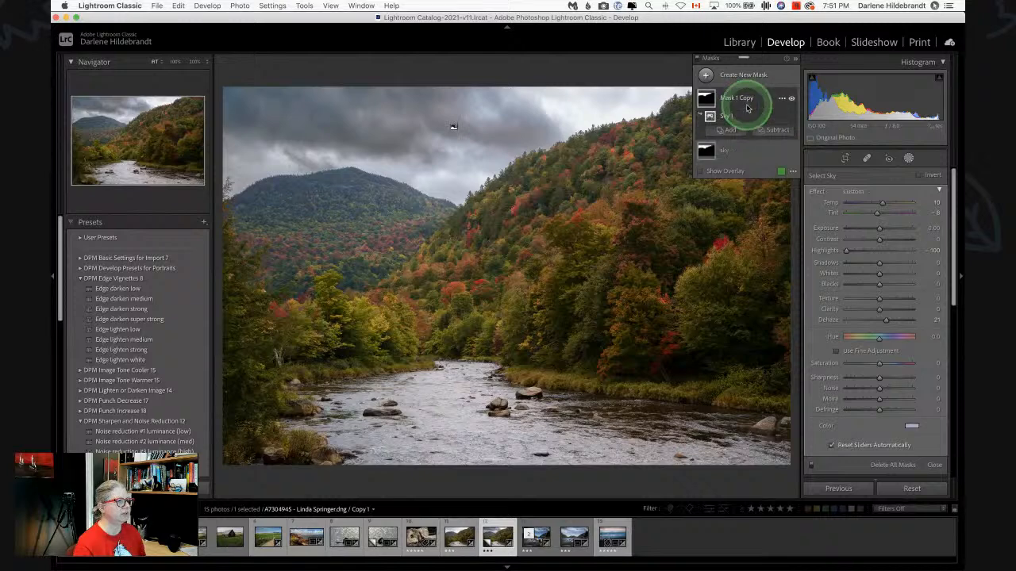
left_click(930, 178)
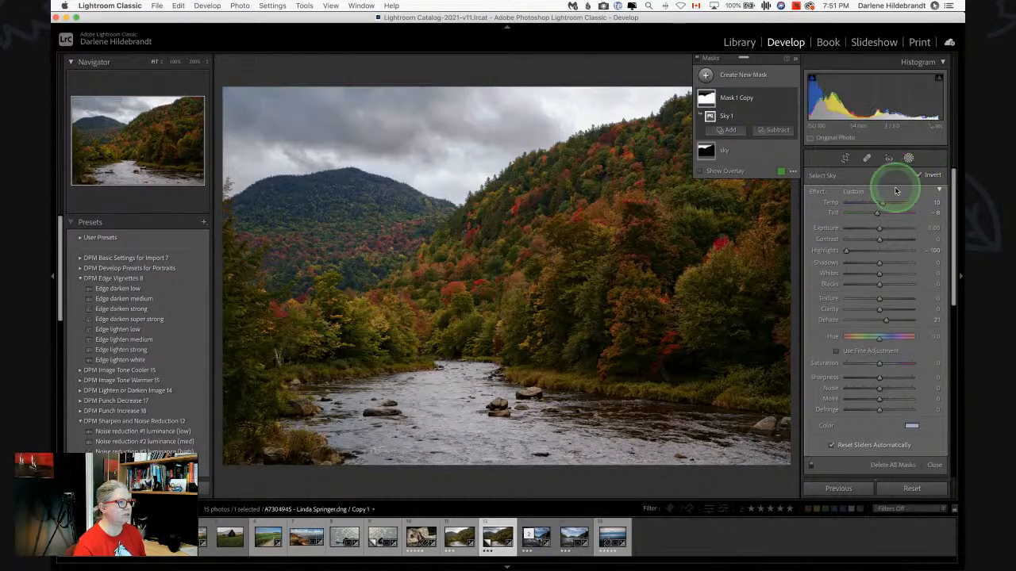
left_click(782, 100)
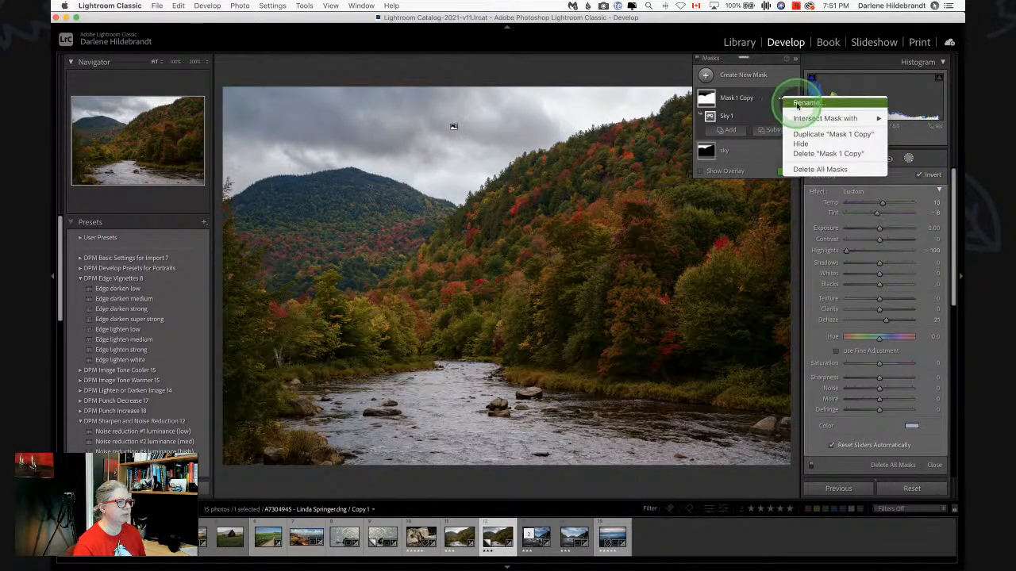
left_click(800, 107)
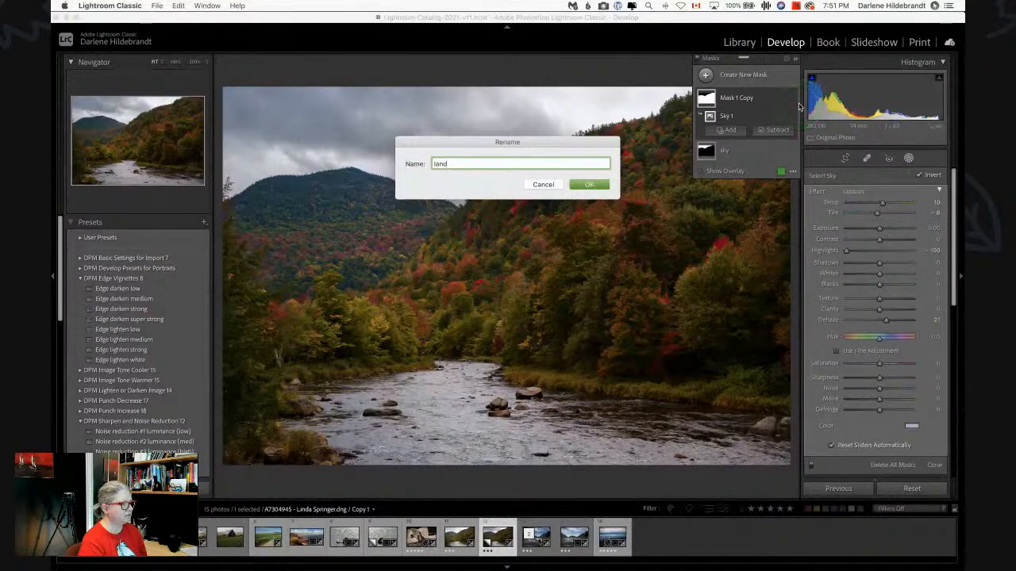
key("Return")
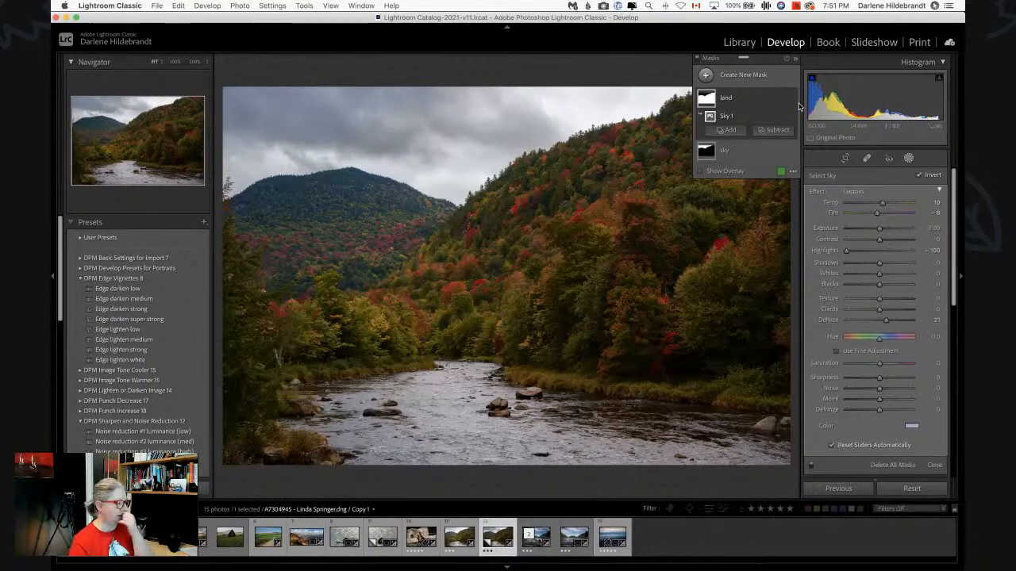
Reset the land mask's adjustments and set Temp 7, Shadows 10, Whites 38, Blacks -12 and Clarity 6
left_click(751, 114)
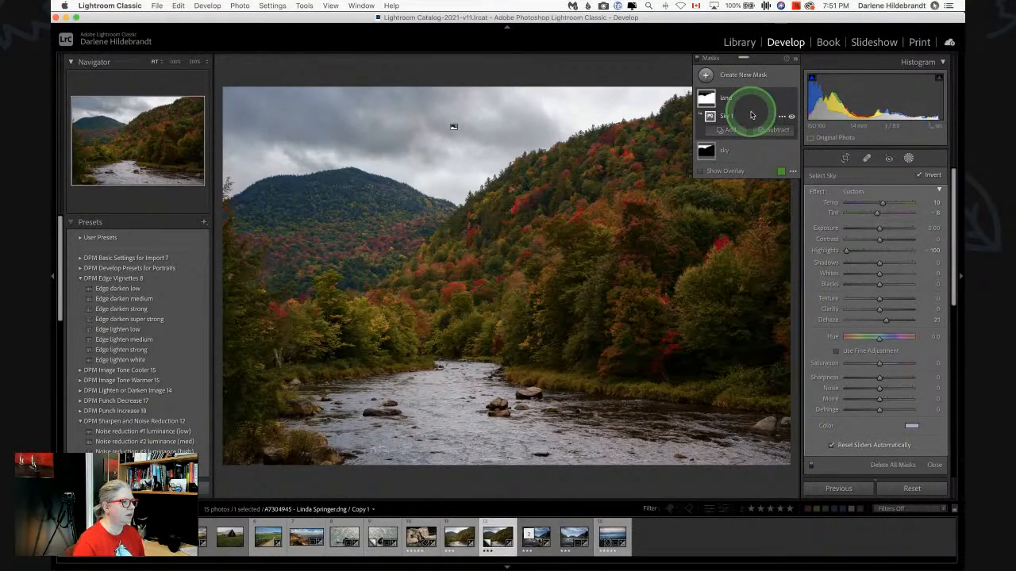
left_click(699, 172)
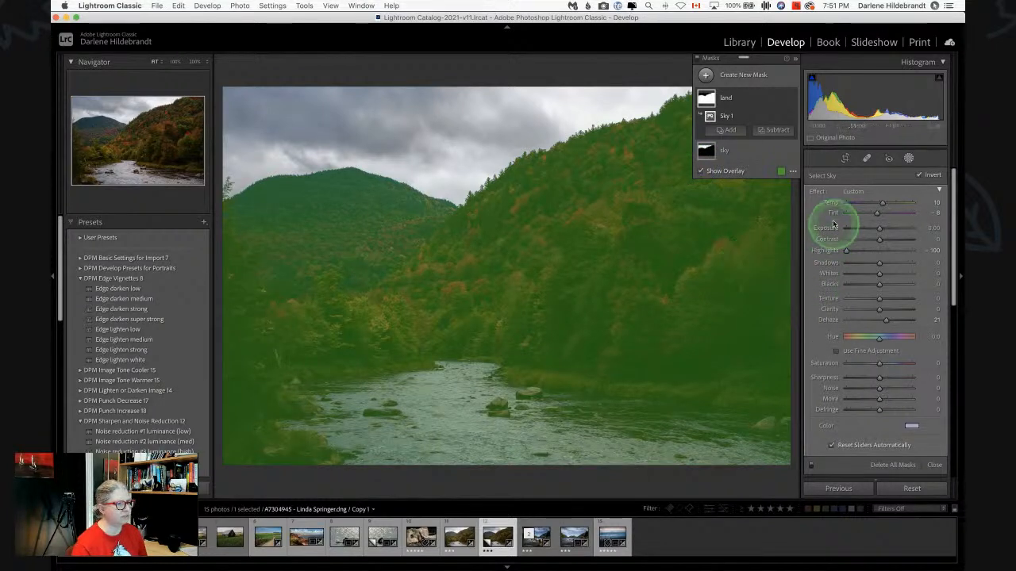
double_click(816, 193)
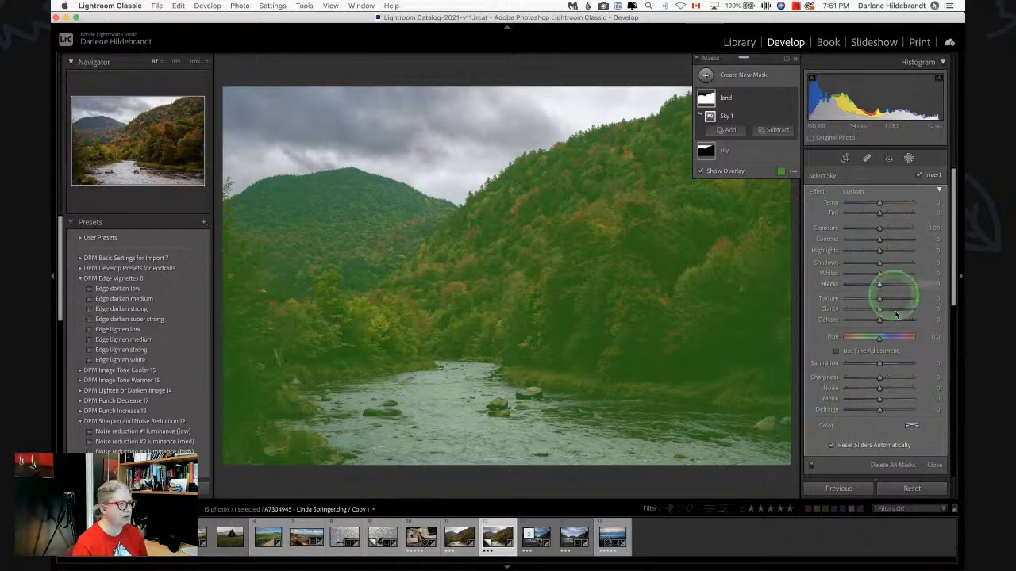
left_click_drag(879, 316, 884, 312)
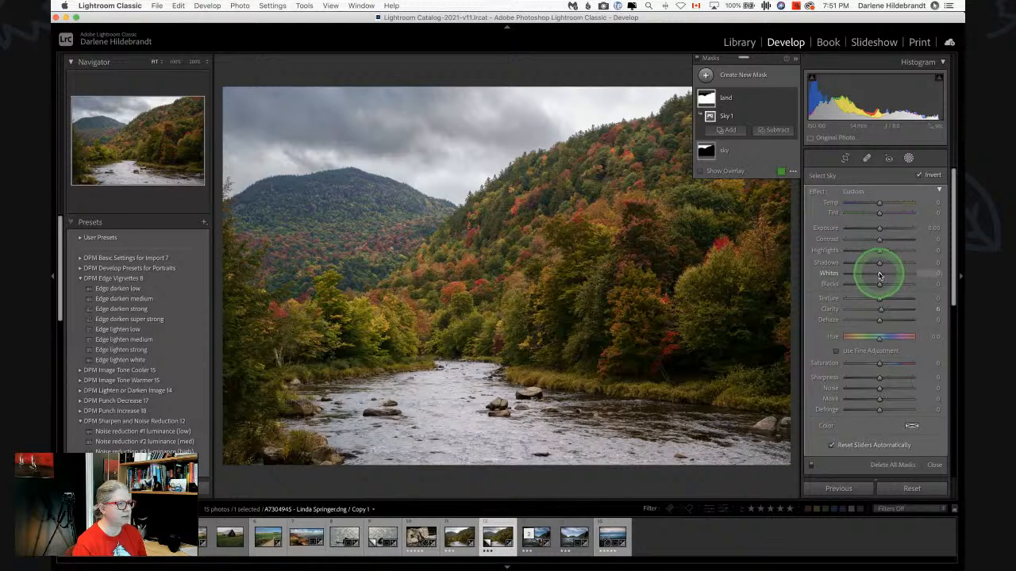
mouse_move(879, 273)
left_mouse_down()
mouse_move(909, 275)
mouse_move(867, 274)
mouse_move(895, 274)
mouse_move(874, 285)
left_mouse_up()
left_click_drag(879, 263, 891, 275)
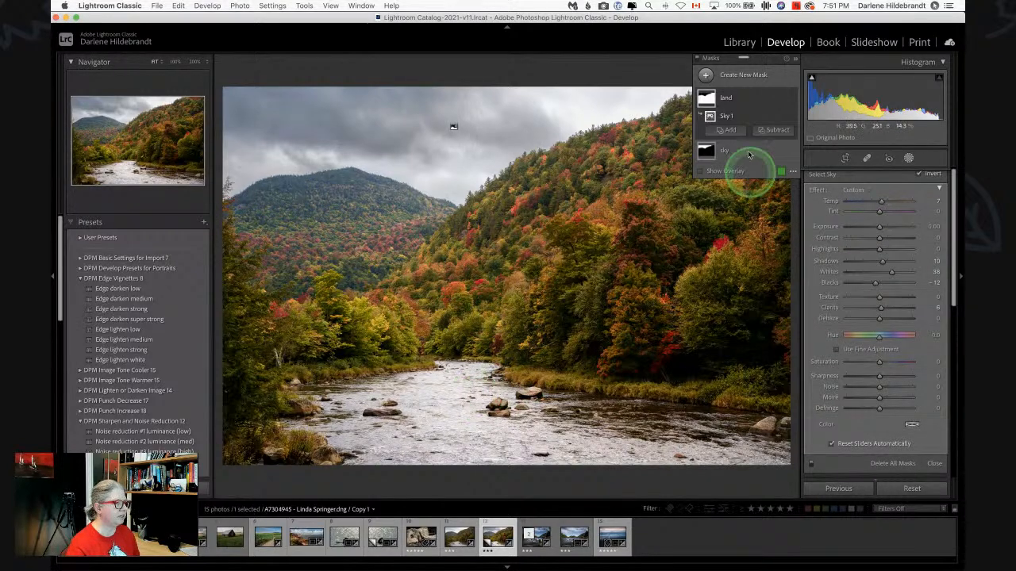
Subtract a luminance range sampled from the river water from the land mask, using the mask overlay to shift the range toward the highlights
left_click(699, 171)
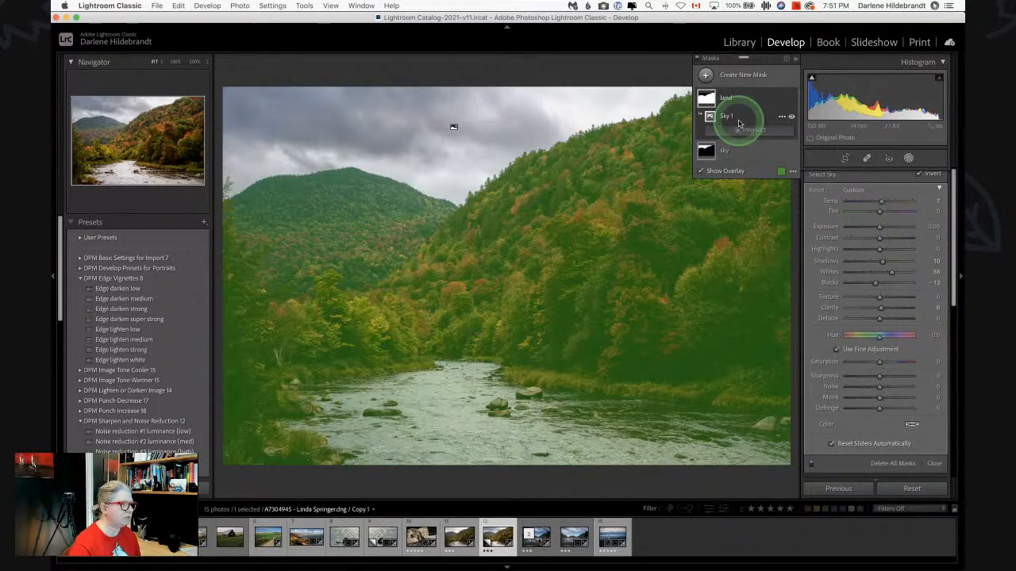
left_click(741, 129)
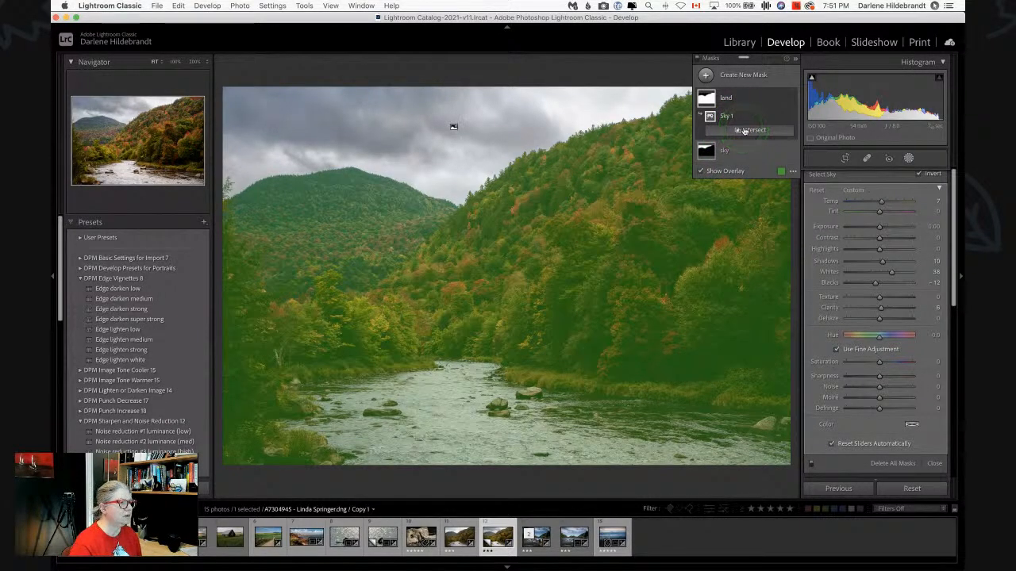
left_click(760, 131)
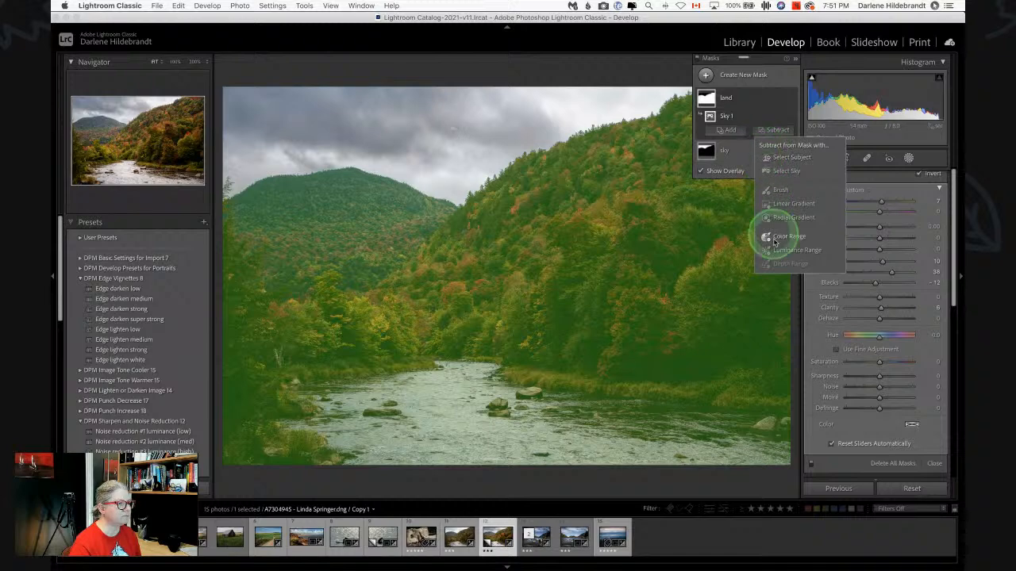
left_click(782, 249)
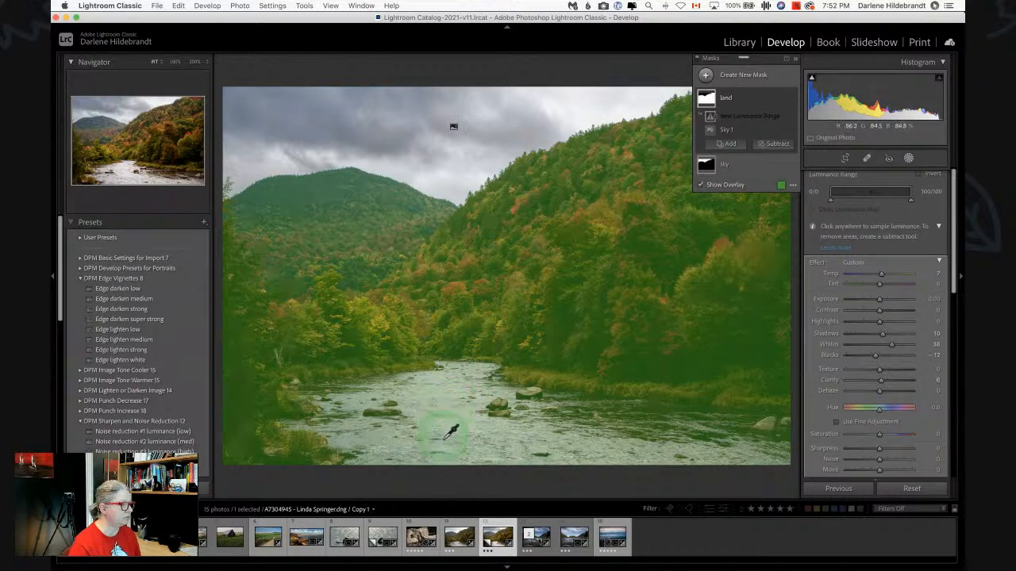
left_click(487, 442)
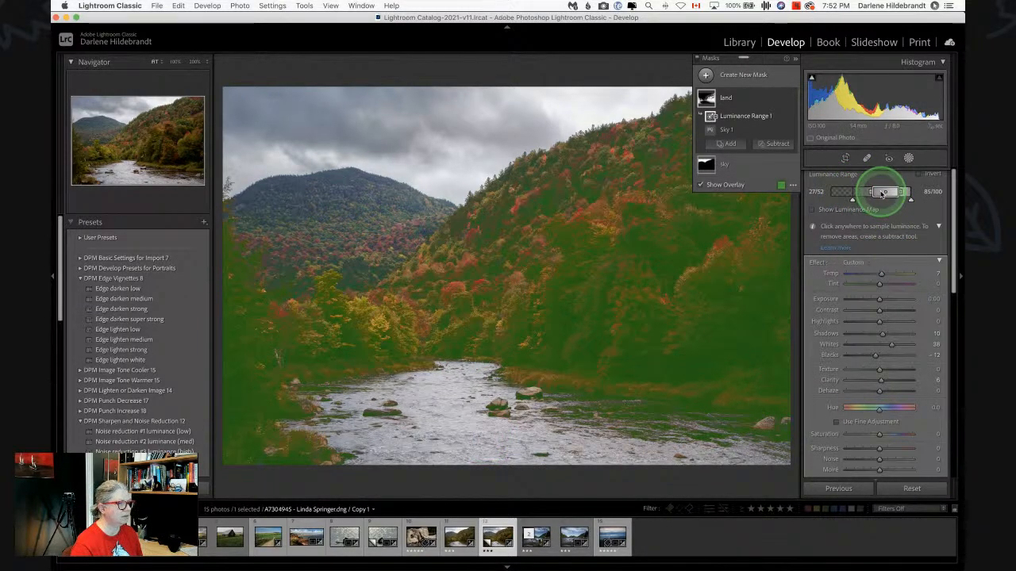
left_click_drag(883, 192, 905, 193)
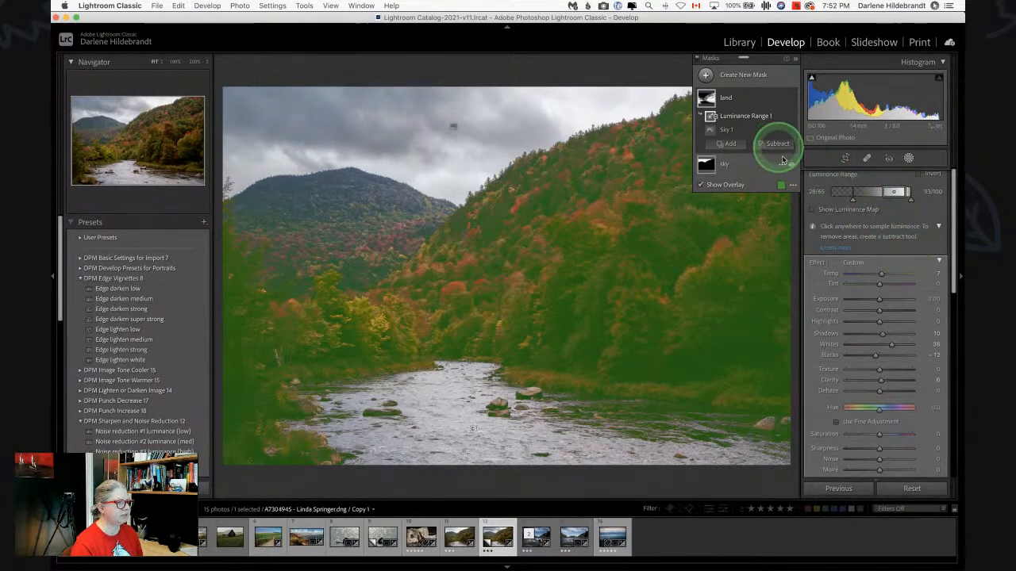
left_click(700, 184)
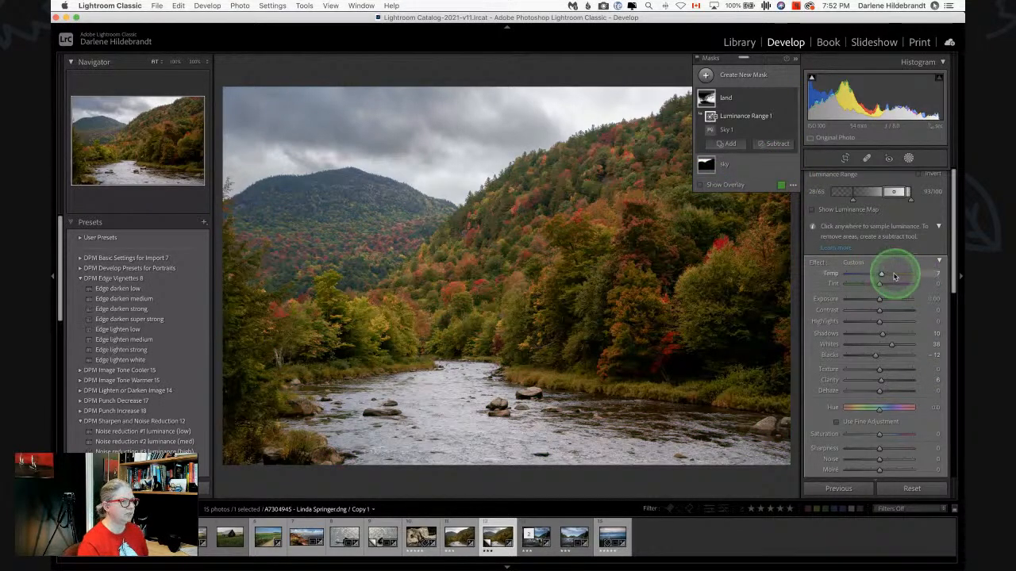
Raise the land mask's Whites to 48 and refine its subtracted luminance range to 30/48 and 76/92
mouse_move(892, 342)
left_mouse_down()
mouse_move(857, 344)
mouse_move(918, 340)
mouse_move(900, 343)
left_mouse_up()
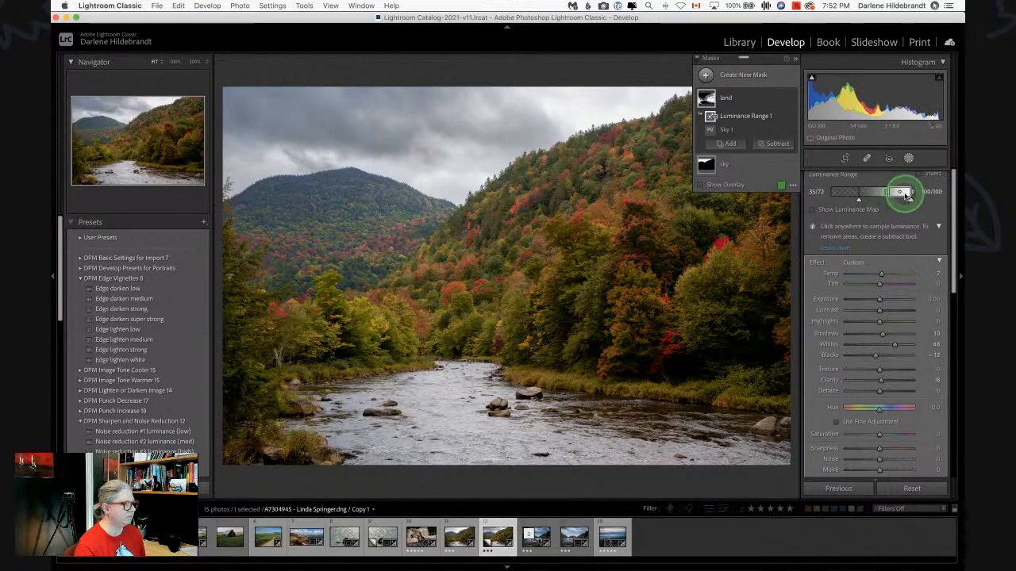
left_click_drag(907, 197, 895, 194)
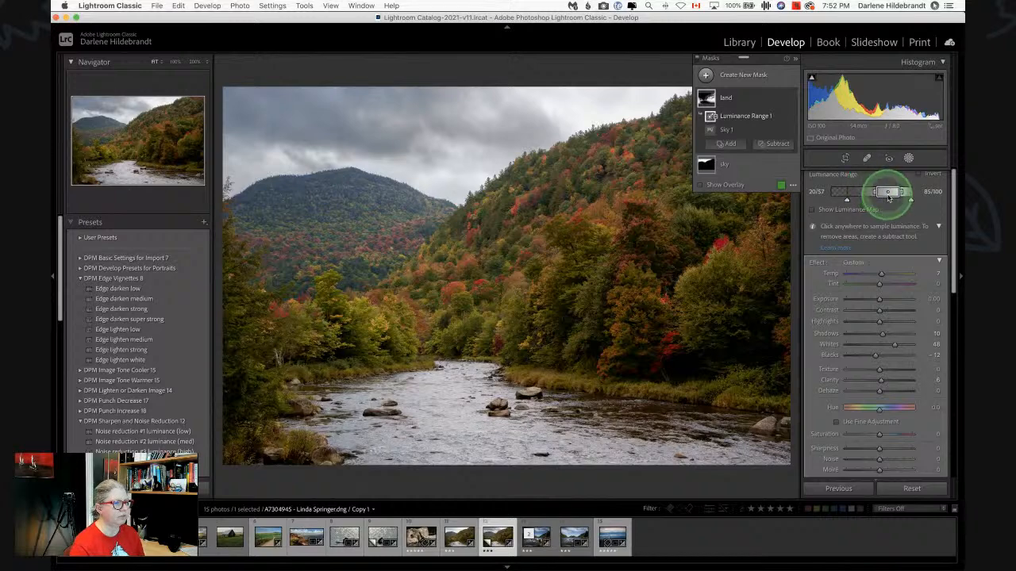
mouse_move(887, 194)
left_mouse_down()
mouse_move(864, 194)
mouse_move(898, 196)
mouse_move(859, 195)
mouse_move(877, 198)
left_mouse_up()
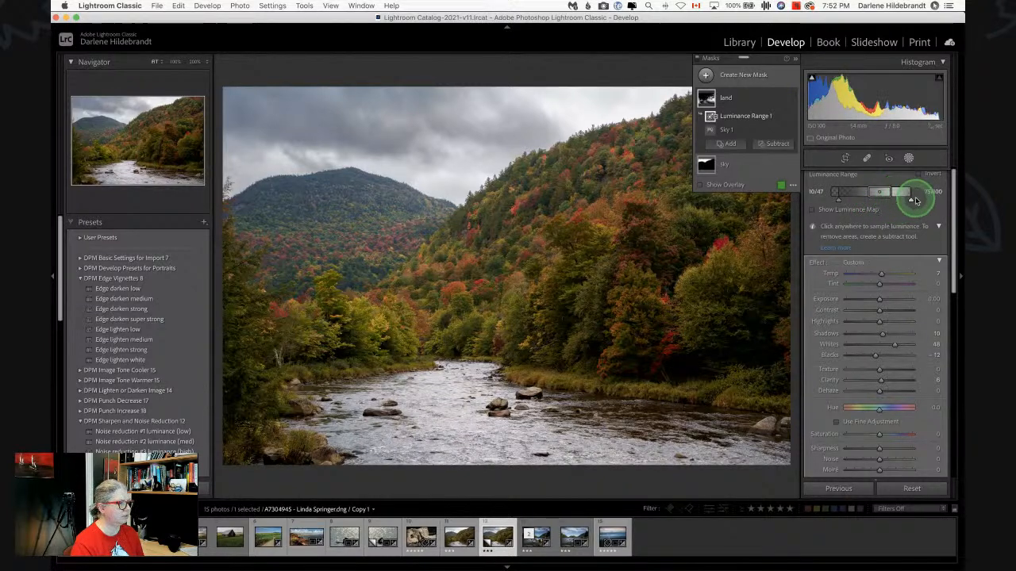
left_click_drag(910, 200, 856, 201)
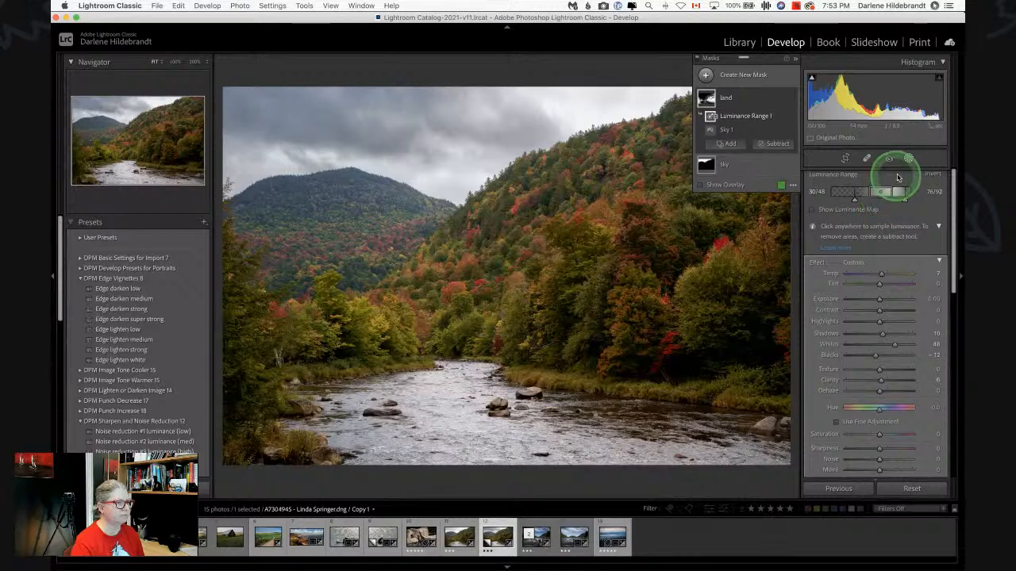
left_click(909, 158)
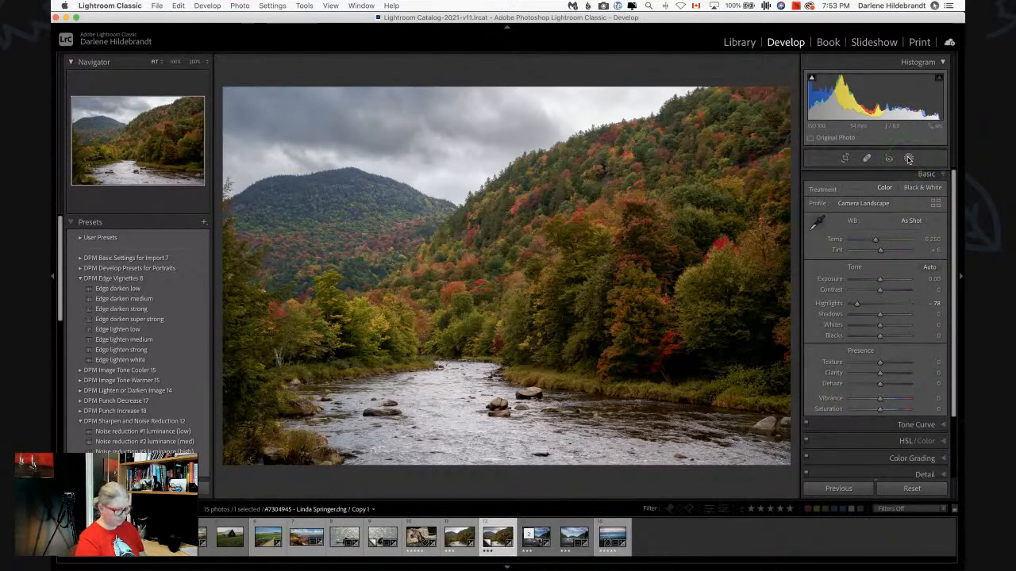
Compare the masked river copy with its before view and with the unmasked original photo
key("backslash")
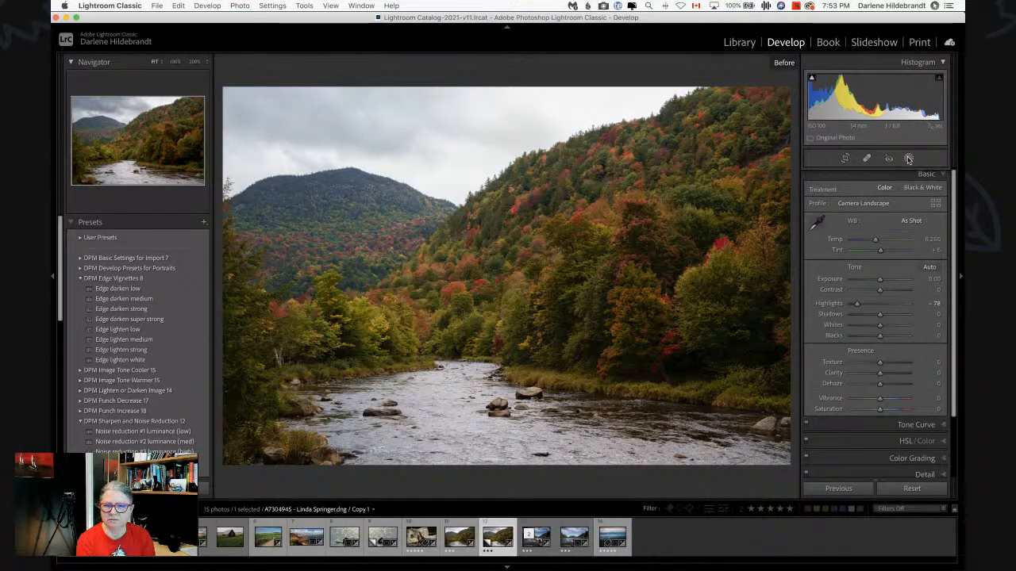
key("backslash")
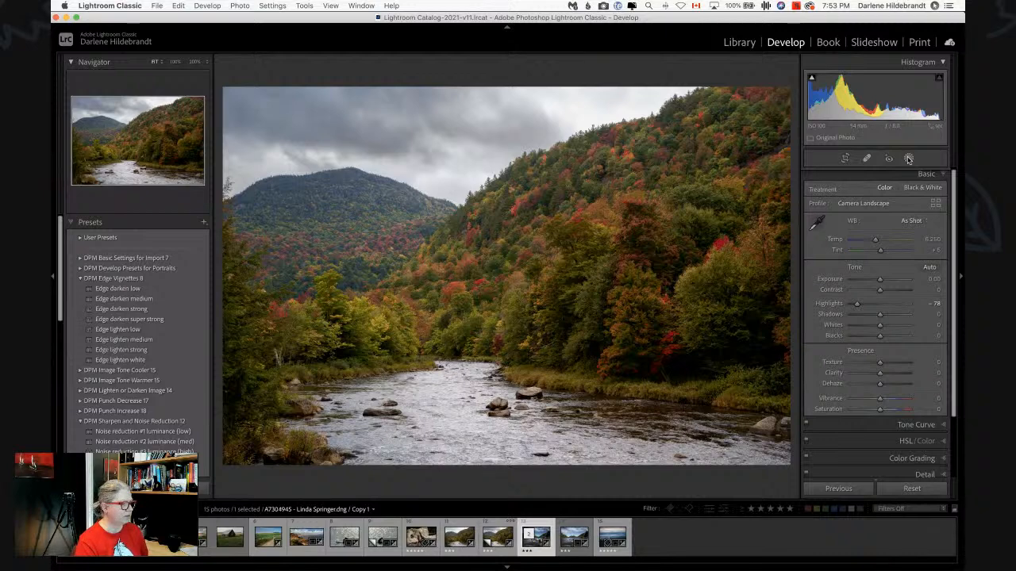
key("Left")
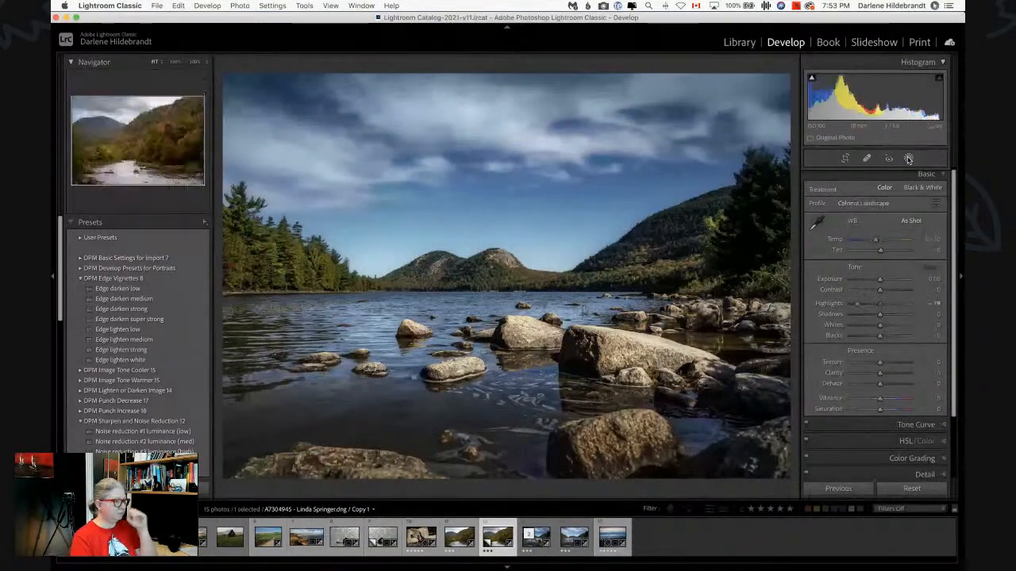
key("Left")
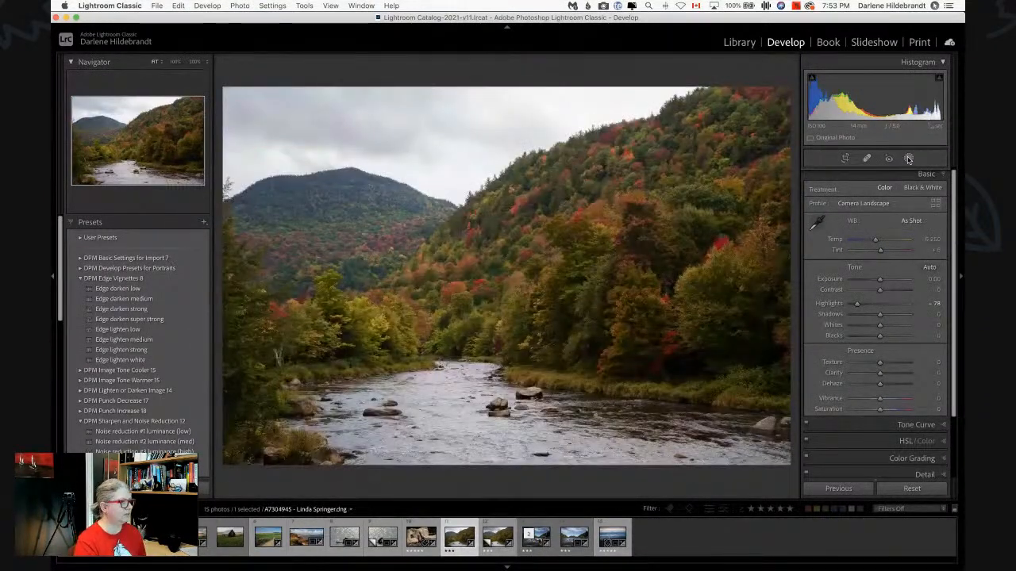
key("backslash")
key("backslash")
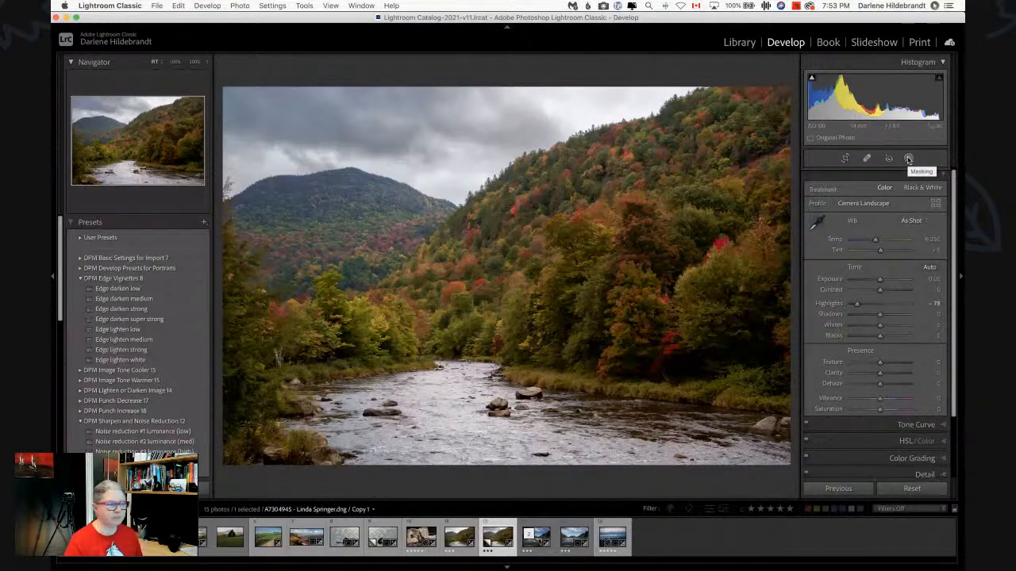
left_click(909, 159)
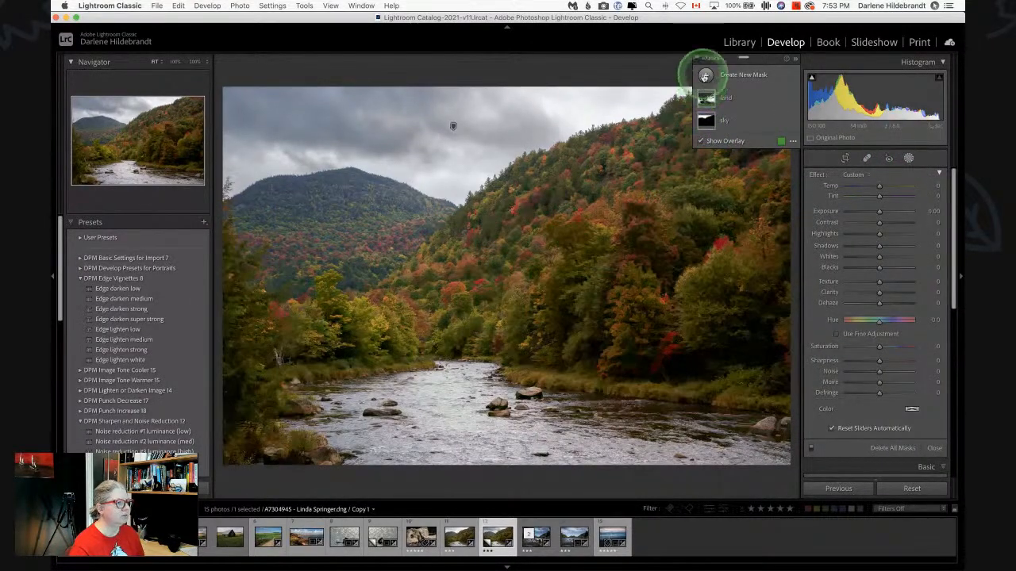
left_click(704, 76)
left_click(766, 187)
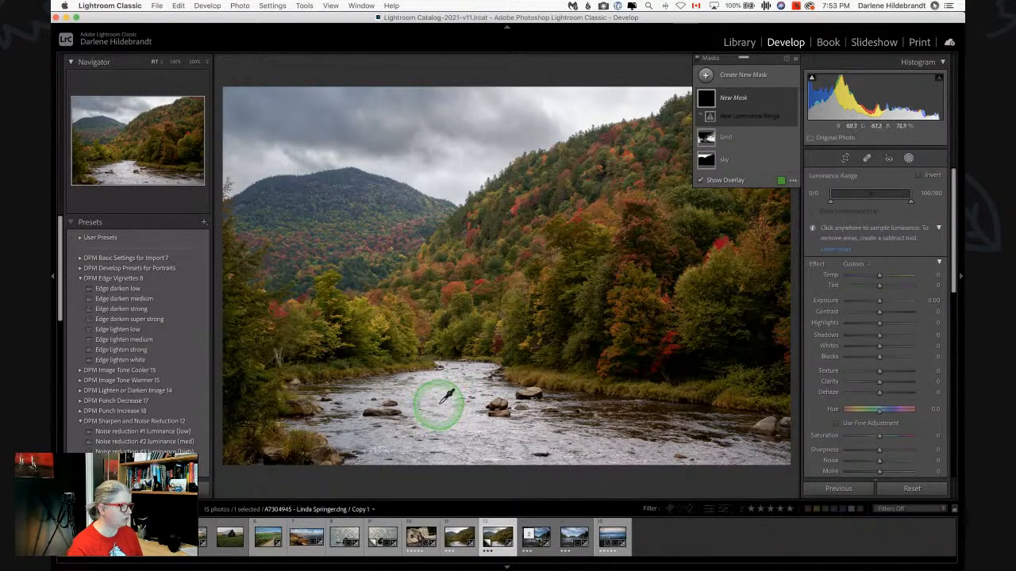
left_click_drag(438, 404, 501, 443)
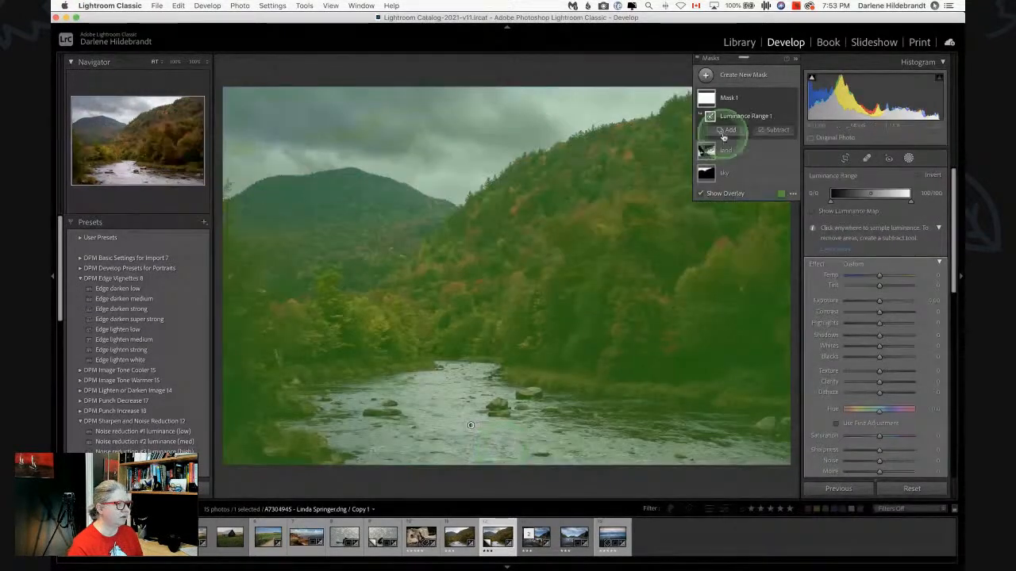
key("super+z")
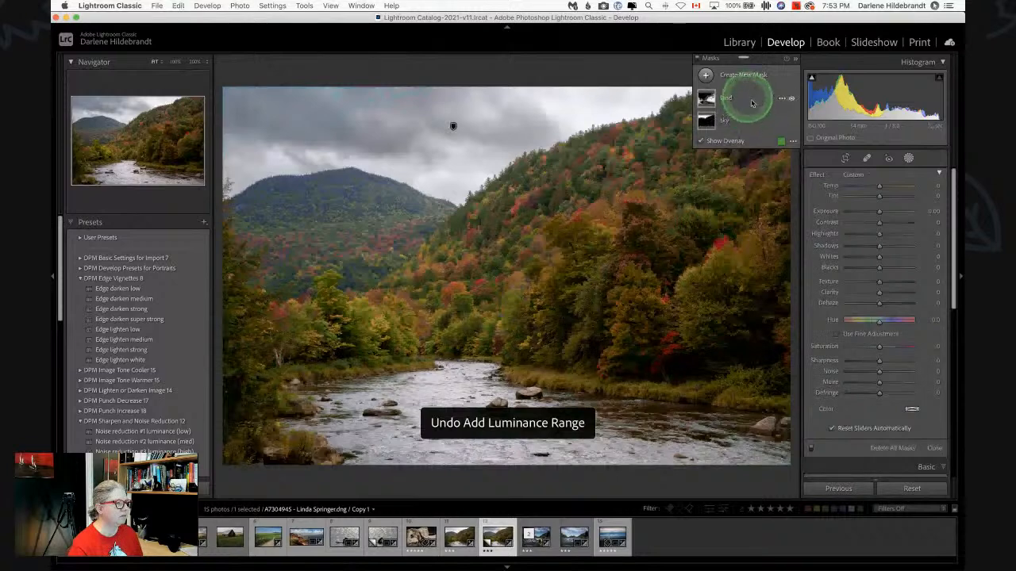
Create a new luminance range mask by sampling the tones of the river water
left_click(715, 74)
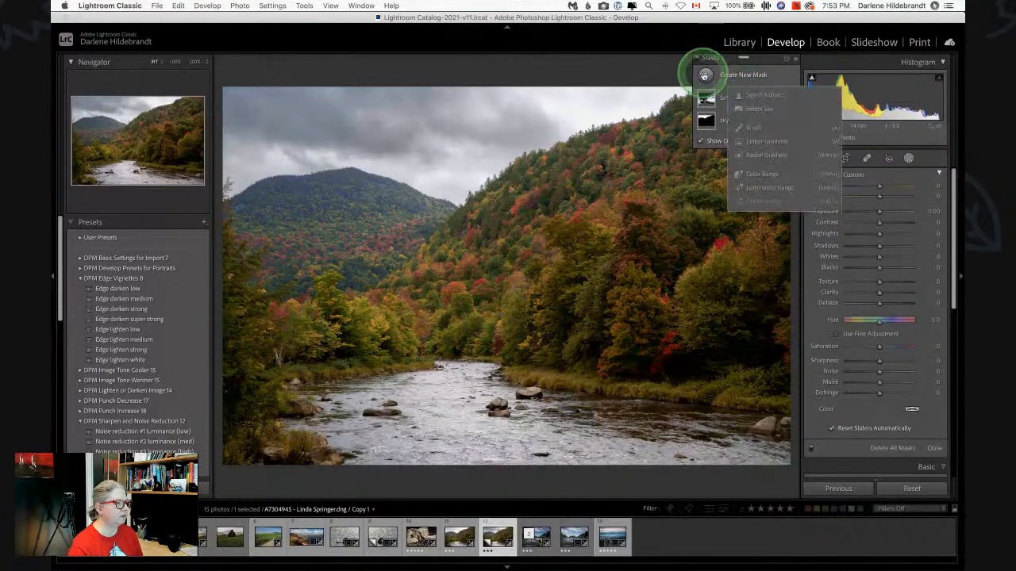
left_click(756, 191)
left_click_drag(445, 421, 481, 439)
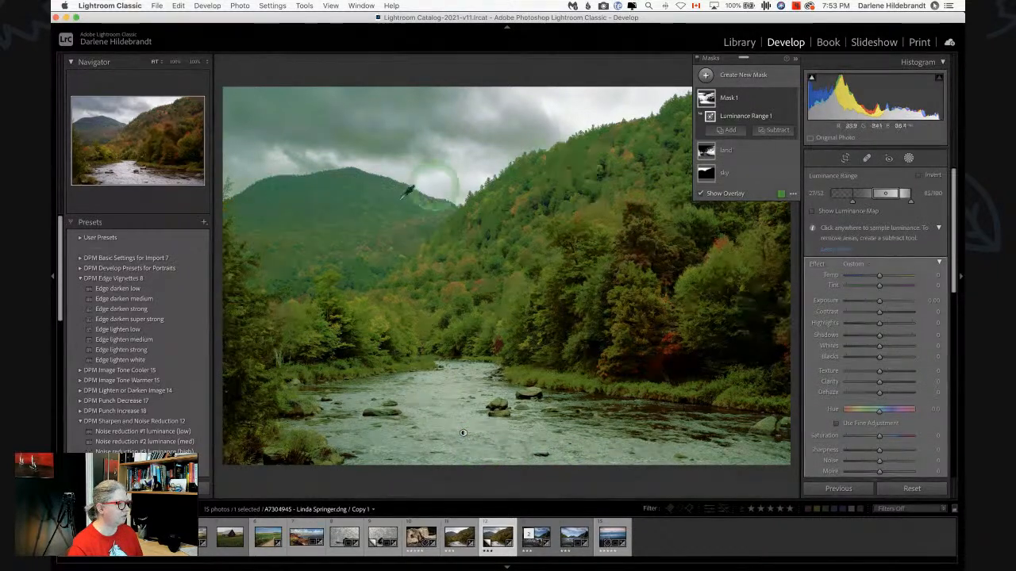
Intersect the luminance range mask with a wide radial gradient fitted over the river
key("alt")
left_click(756, 132, "alt")
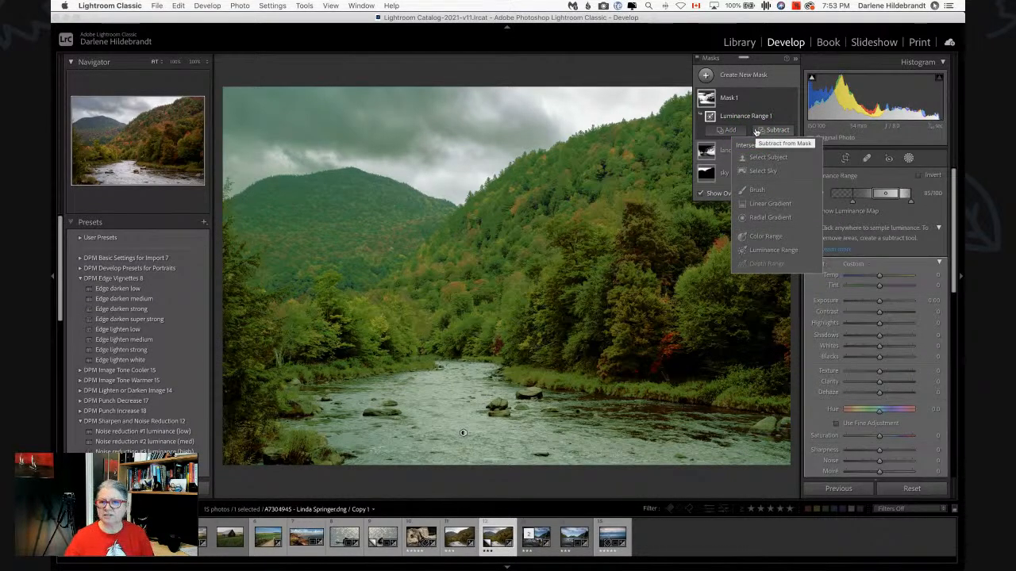
left_click(755, 216)
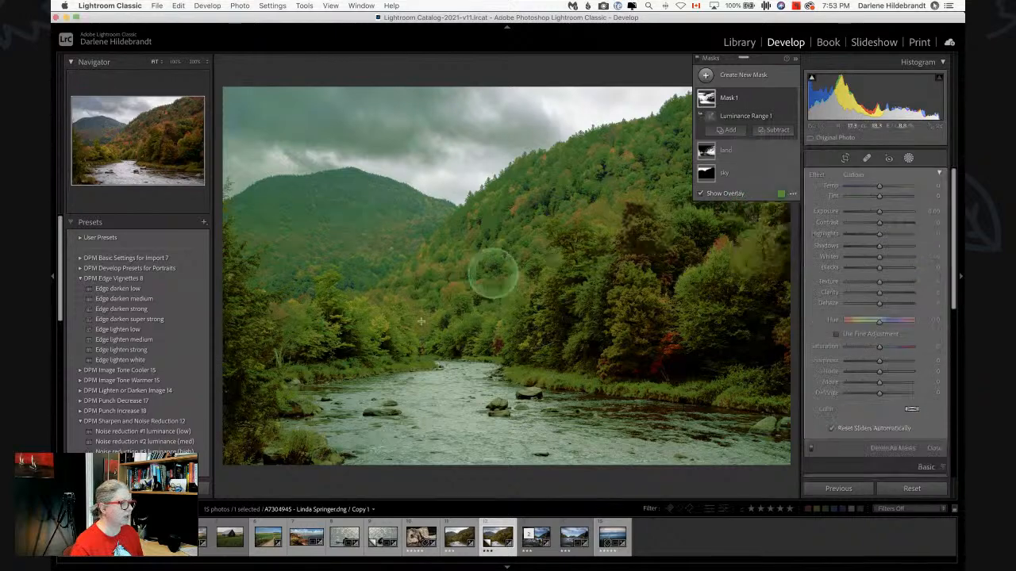
left_click_drag(467, 402, 820, 476)
left_click_drag(635, 427, 665, 444)
left_click_drag(715, 362, 721, 370)
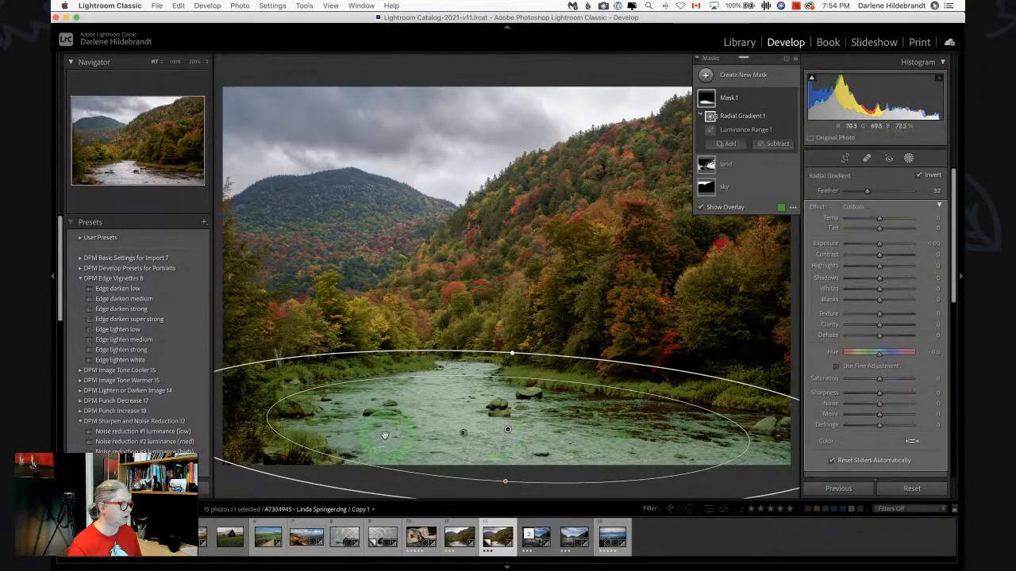
Set the river mask's Highlights to -52, Clarity to 20 and Exposure to -0.60, and close masking
left_click(863, 266)
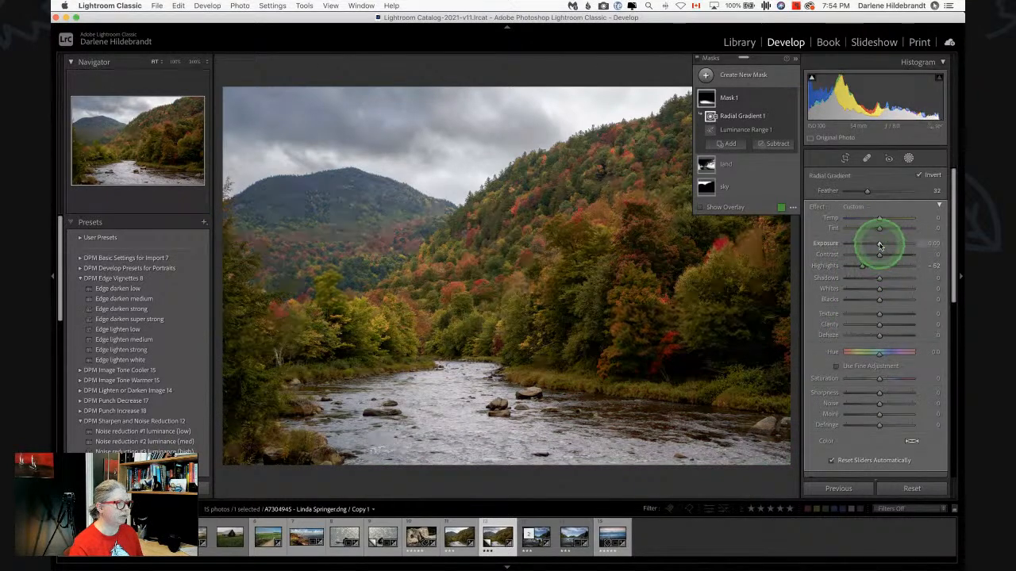
left_click(875, 244)
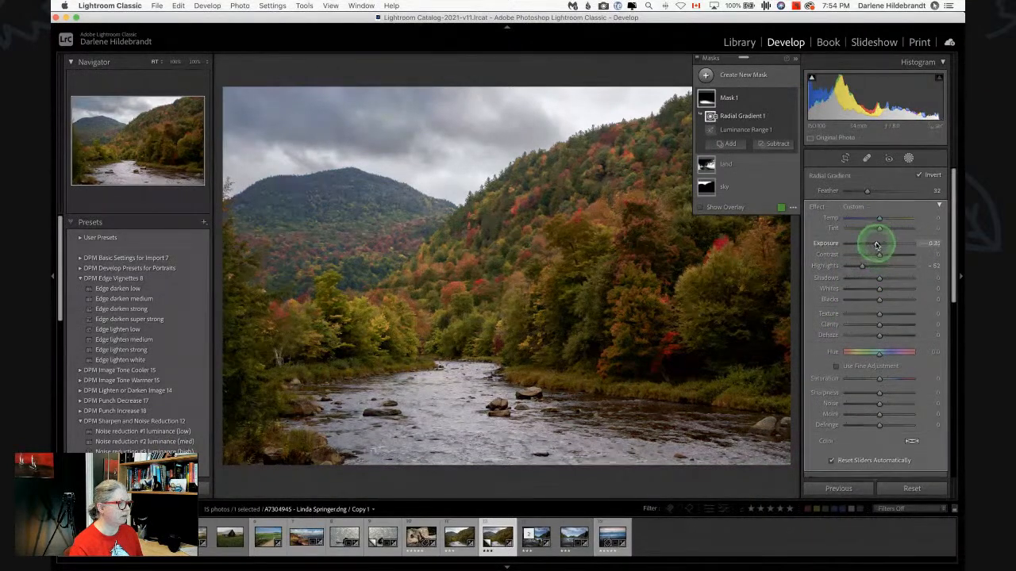
left_click(891, 324)
left_click_drag(890, 325, 884, 325)
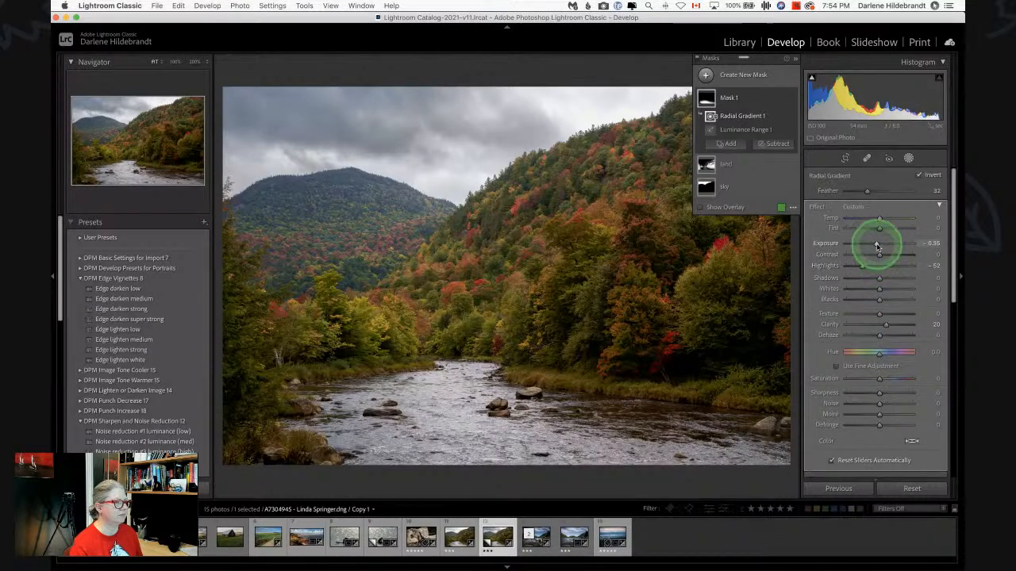
left_click_drag(877, 244, 876, 246)
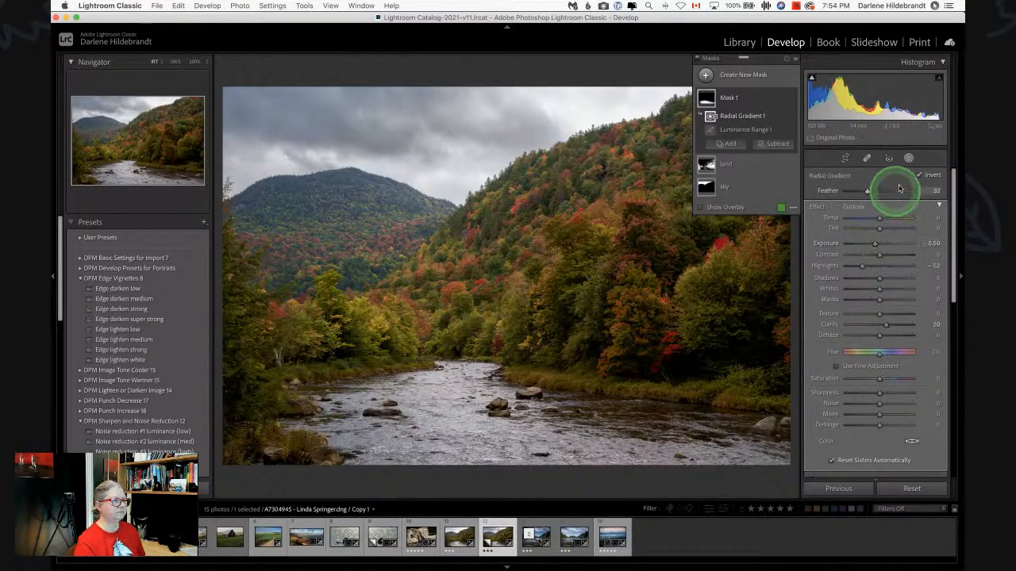
left_click(910, 159)
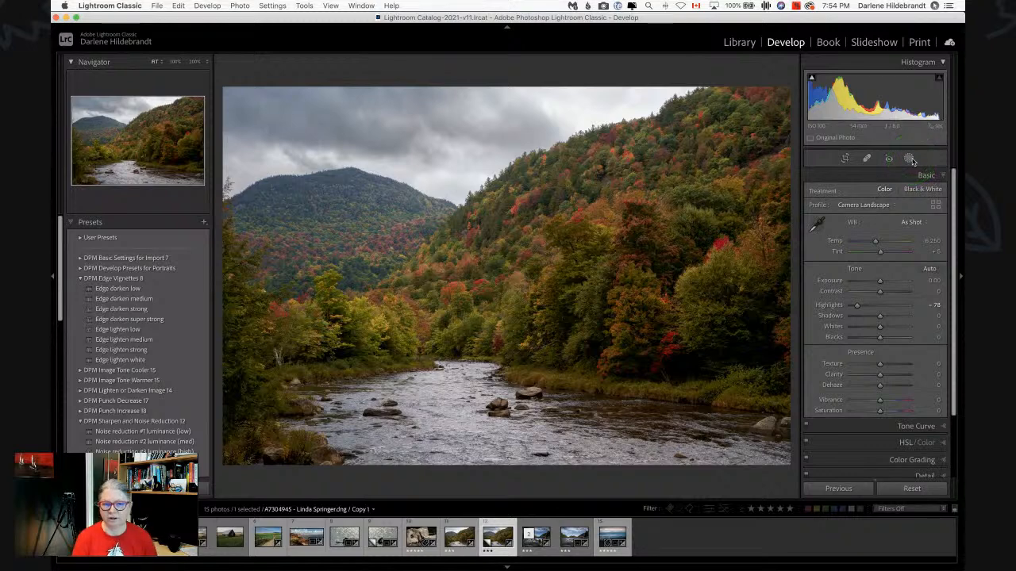
Open the original river photo in LuminarAI as an 8-bit Adobe RGB TIFF copy with Lightroom adjustments
key("Left")
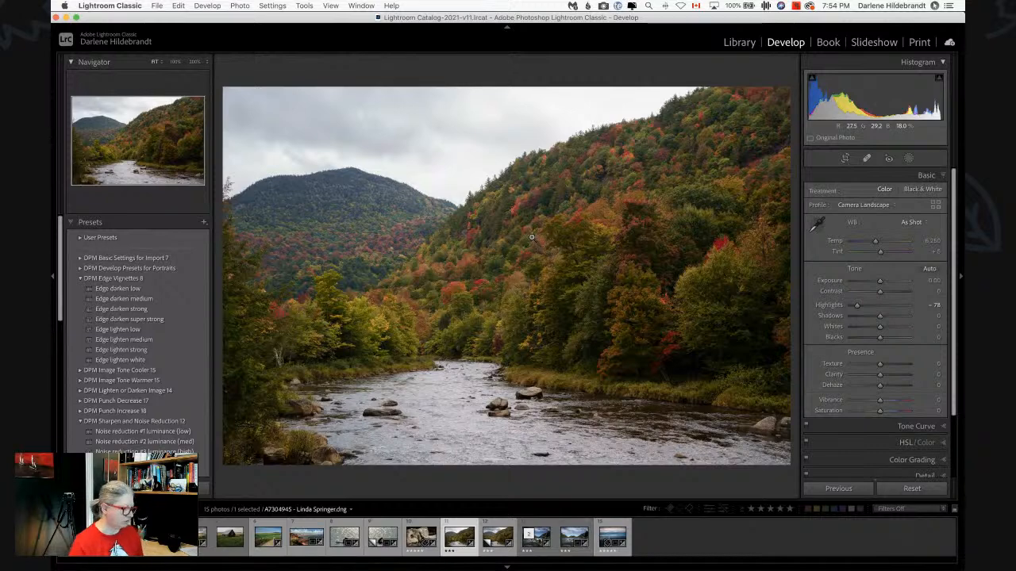
right_click(532, 221)
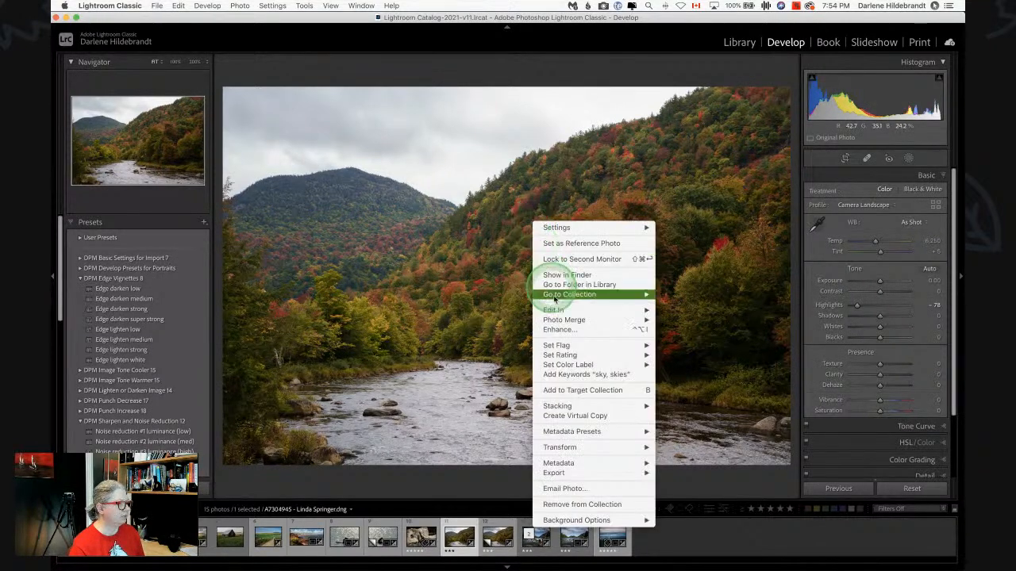
mouse_move(555, 309)
left_click(686, 365)
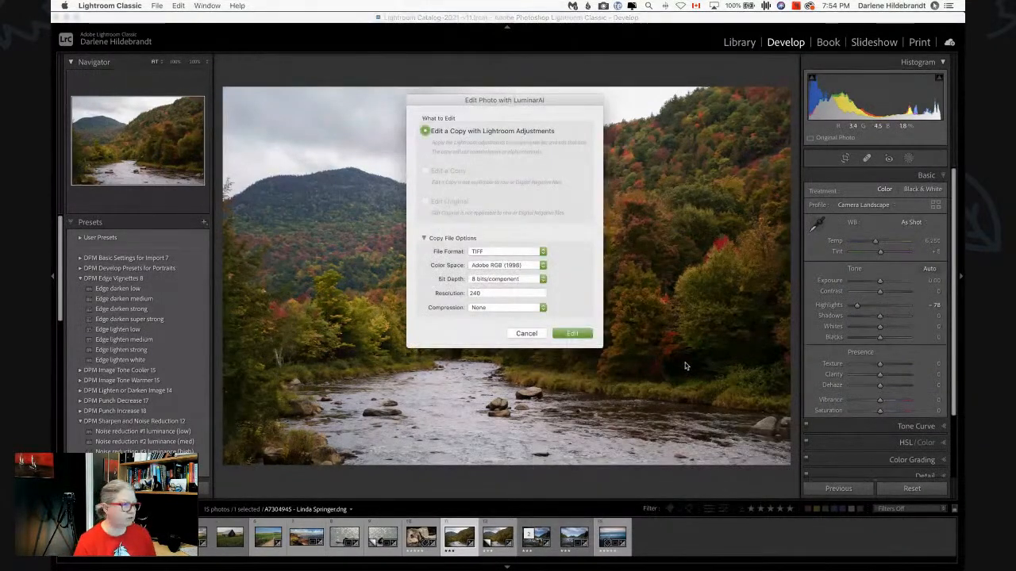
left_click(572, 333)
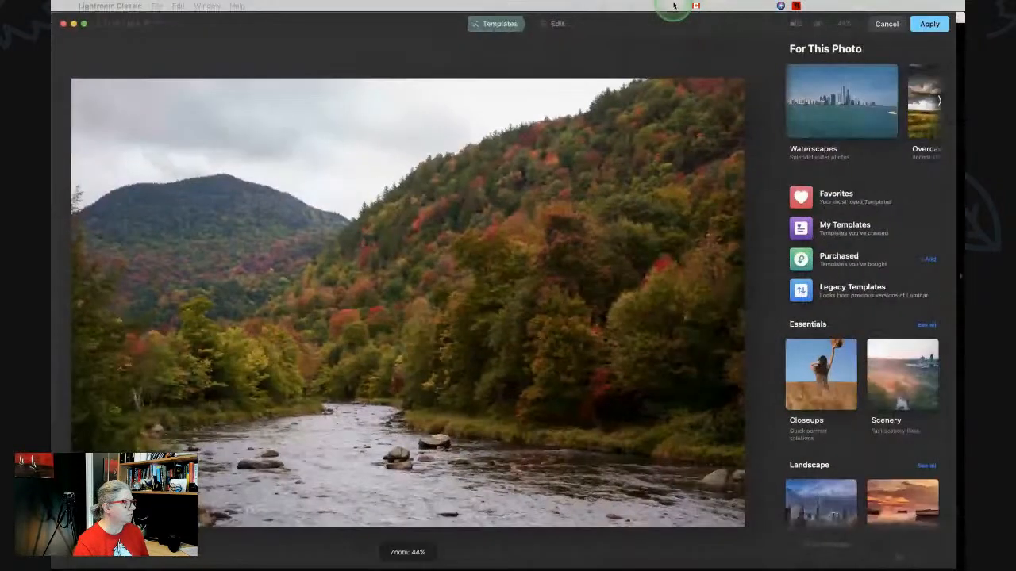
Start editing the photo and set the Enhance tool's Accent to 43, leaving Sky Enhancer at 0
left_click(558, 24)
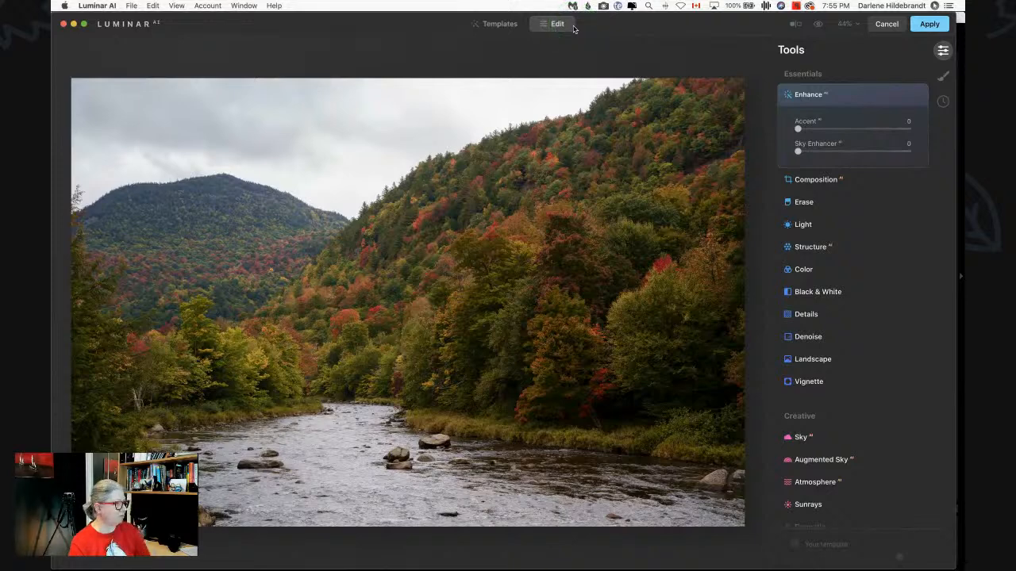
left_click_drag(798, 128, 897, 130)
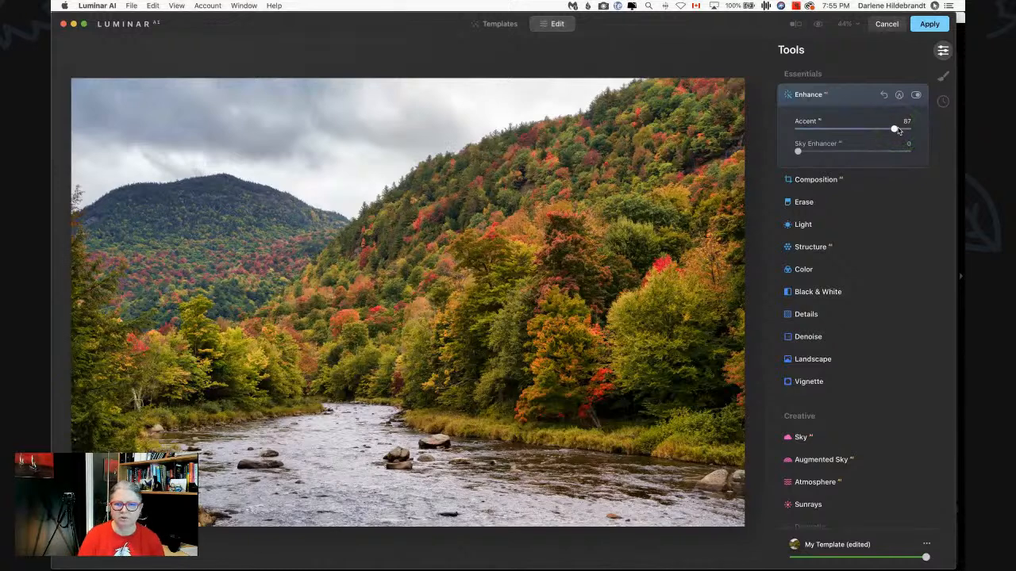
left_click_drag(898, 129, 845, 129)
mouse_move(797, 151)
left_mouse_down()
mouse_move(866, 149)
mouse_move(726, 143)
mouse_move(949, 152)
mouse_move(858, 164)
mouse_move(794, 154)
mouse_move(802, 150)
left_mouse_up()
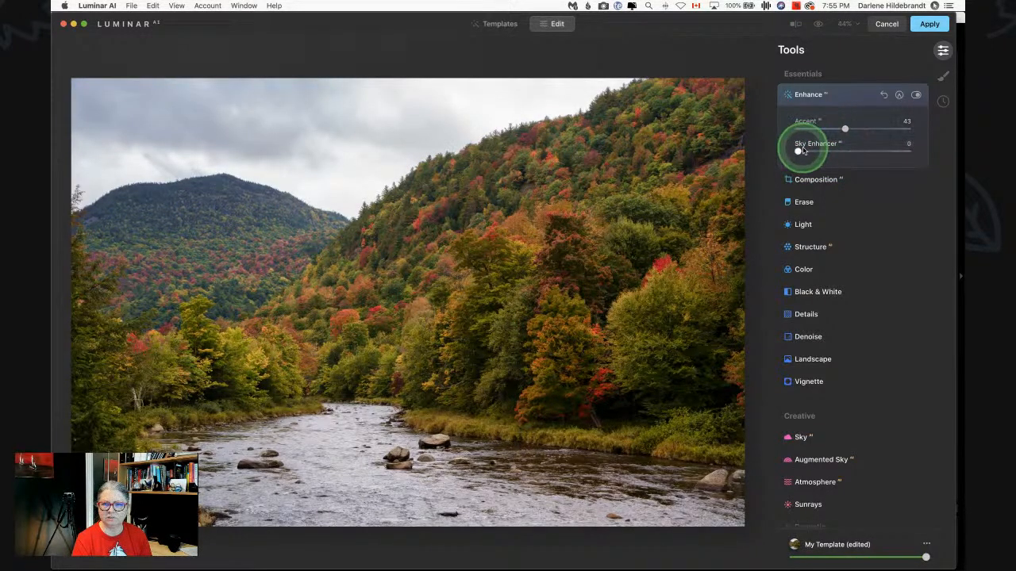
left_click(849, 95)
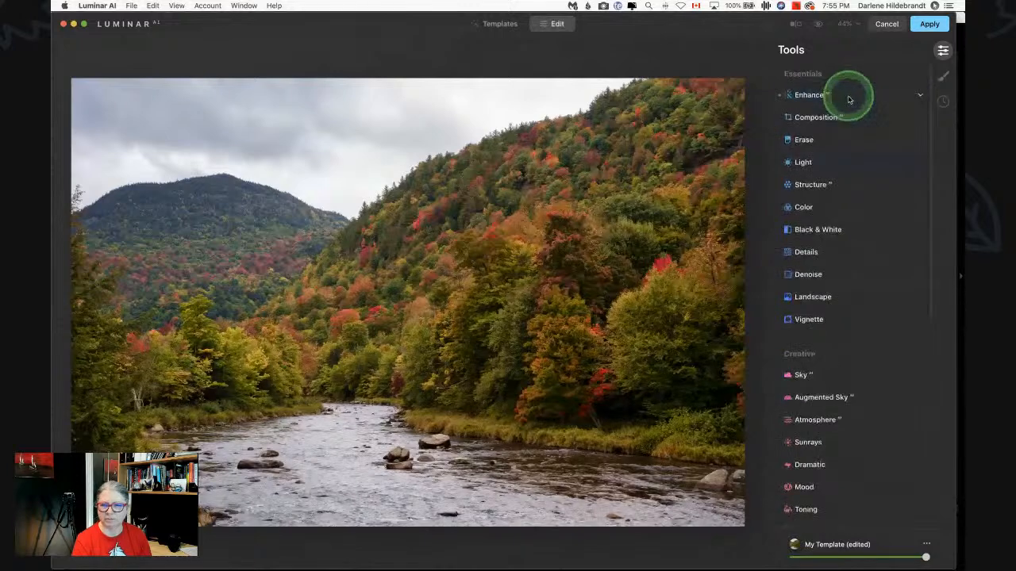
Replace the sky using the Sky tool with a blue cloudy sky from the DPM pack 1 collection
left_click(825, 377)
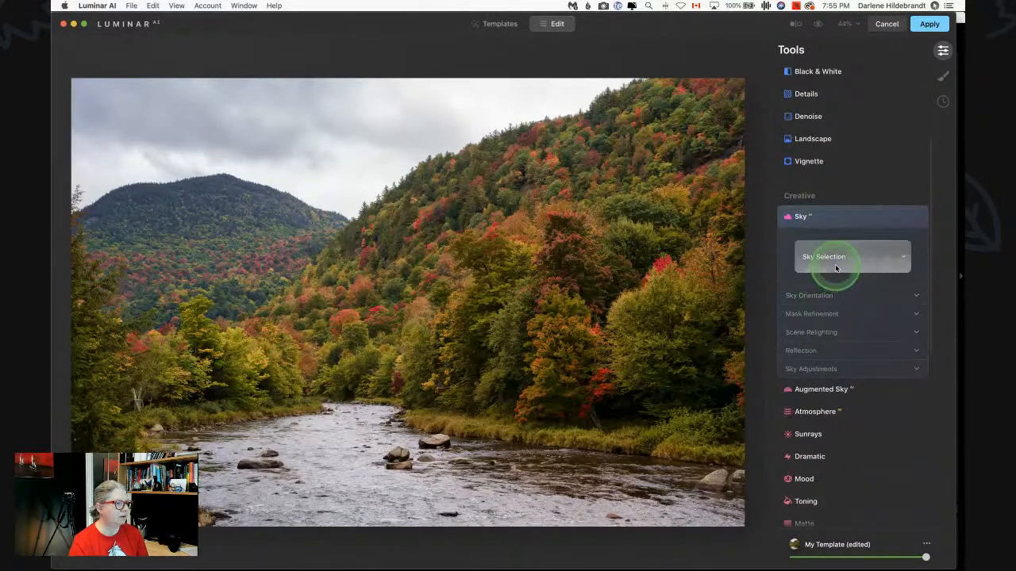
left_click(835, 267)
left_click(824, 299)
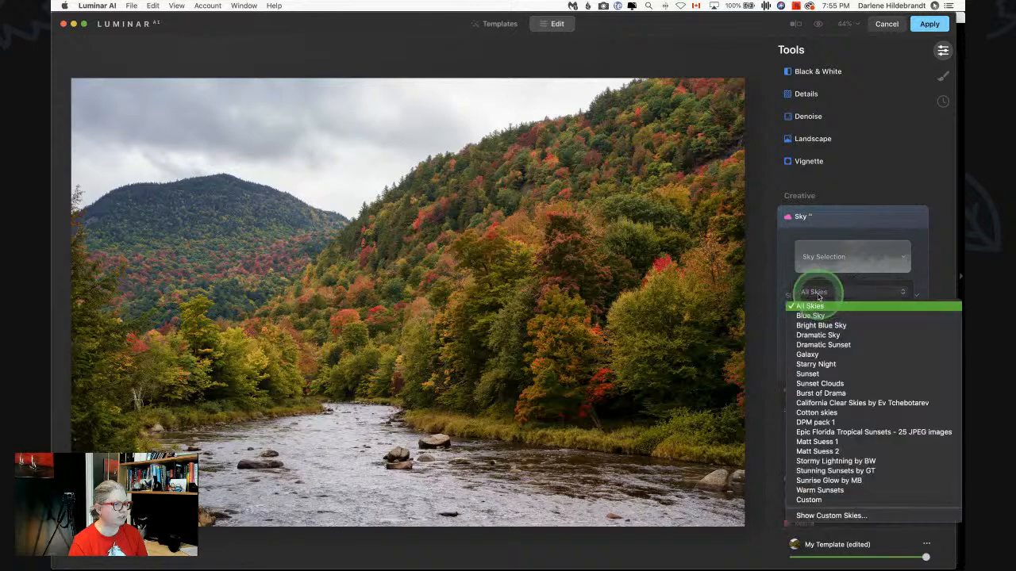
left_click(826, 421)
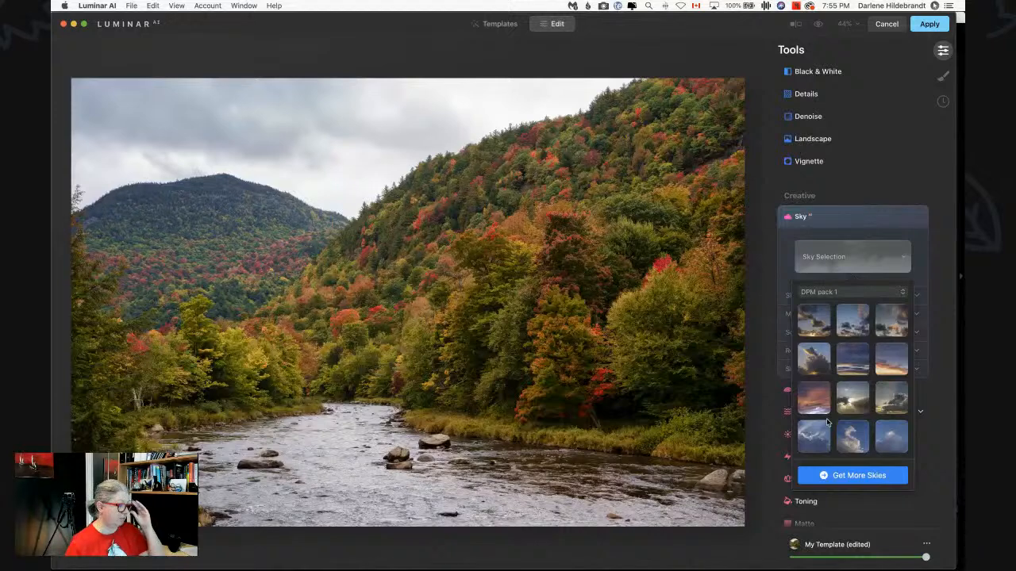
left_click(849, 339)
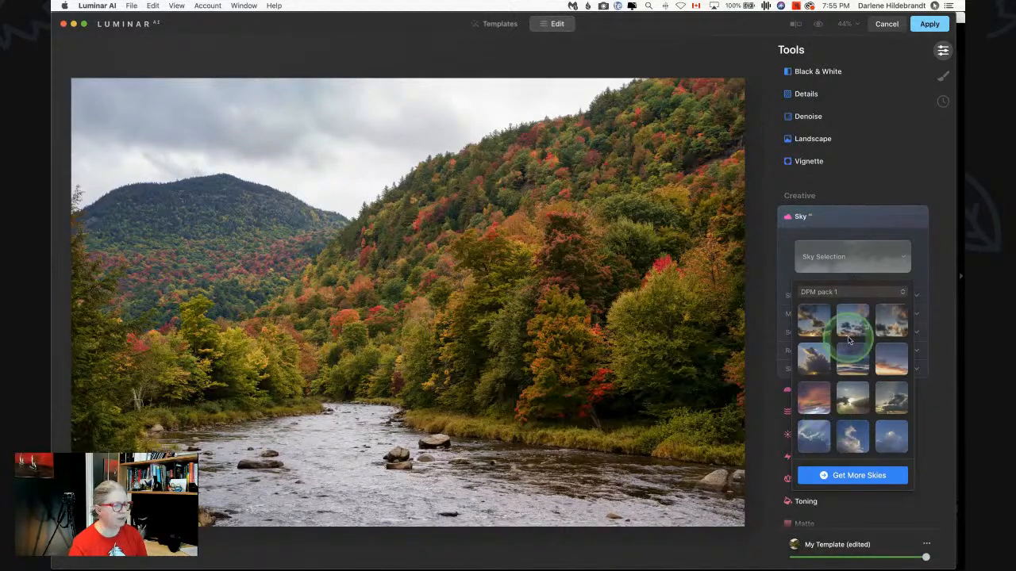
scroll(849, 339, "down", 1)
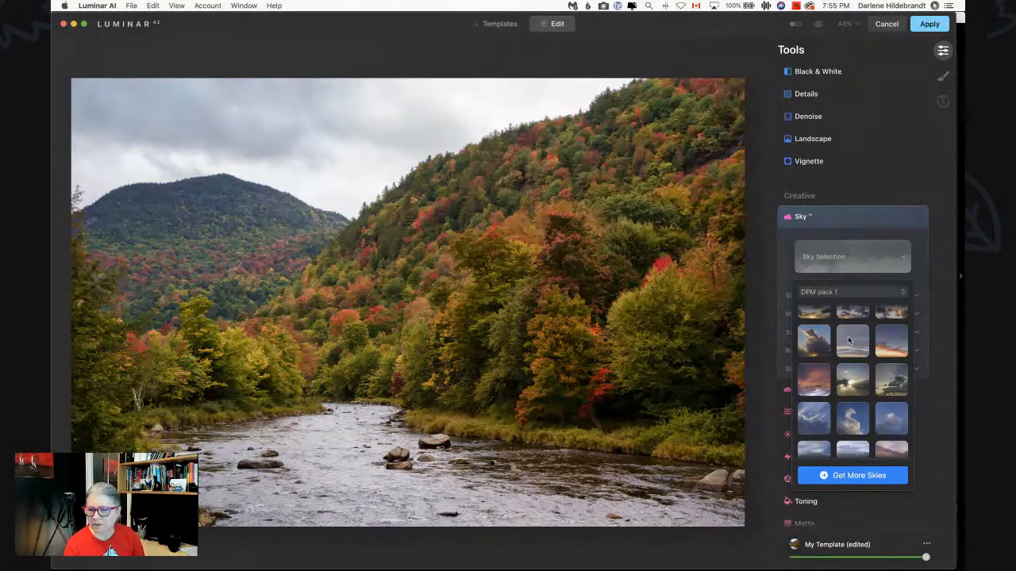
scroll(848, 339, "up", 1)
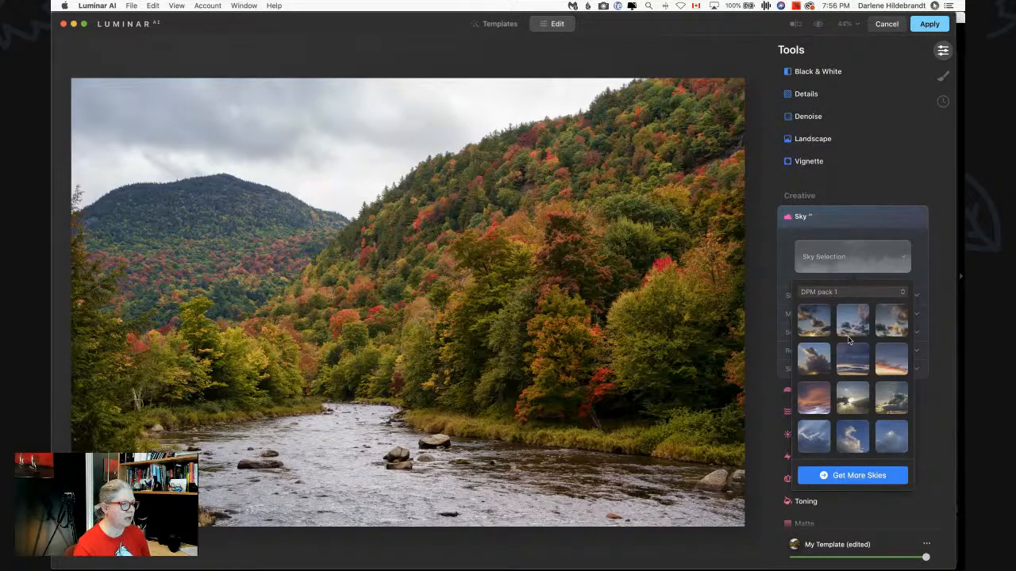
scroll(847, 340, "down", 2)
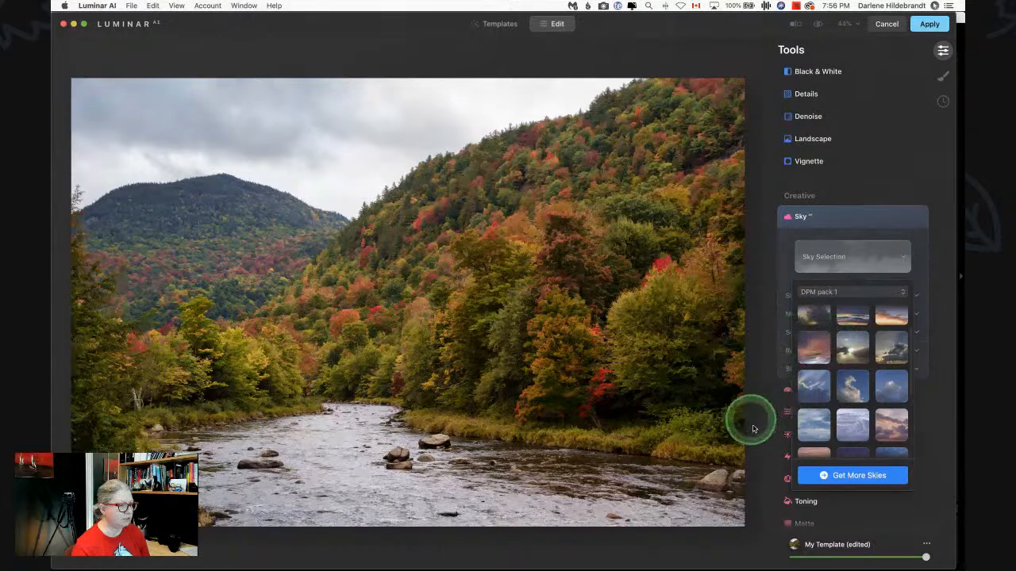
left_click(808, 385)
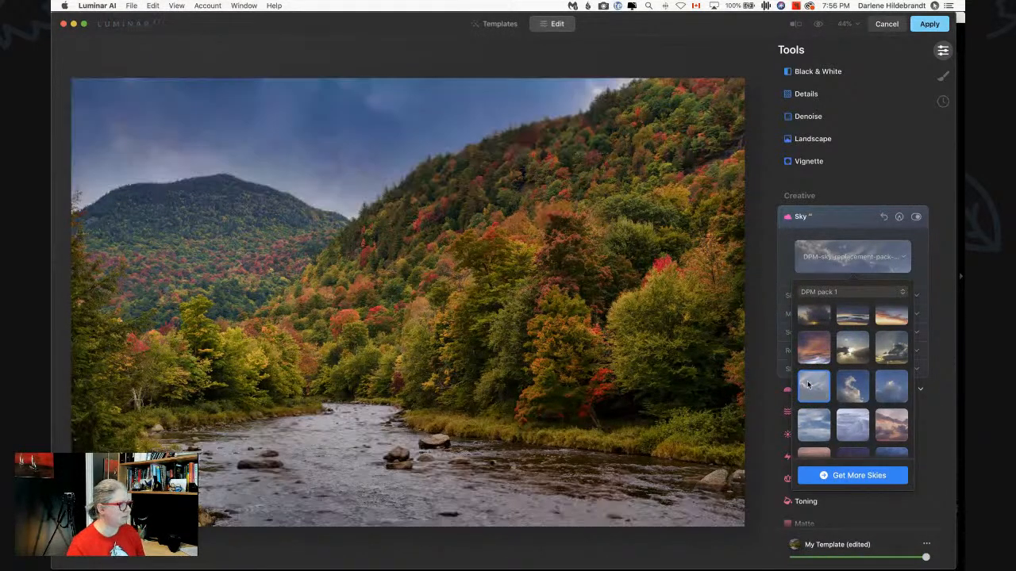
left_click(808, 385)
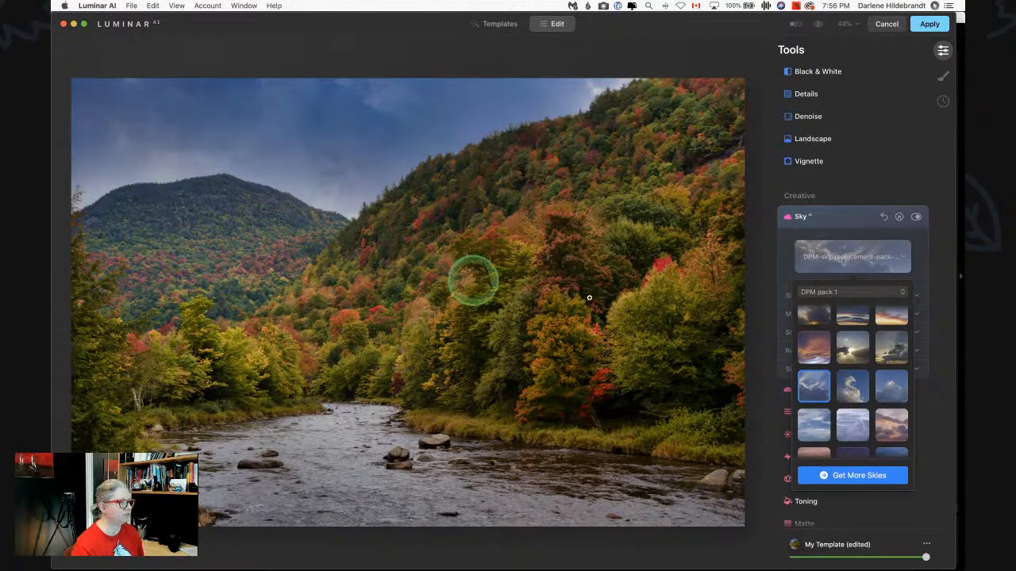
Swap the replacement sky for the blue sunset sky with pink clouds from the same pack
scroll(838, 395, "down", 2)
scroll(838, 395, "down", 4)
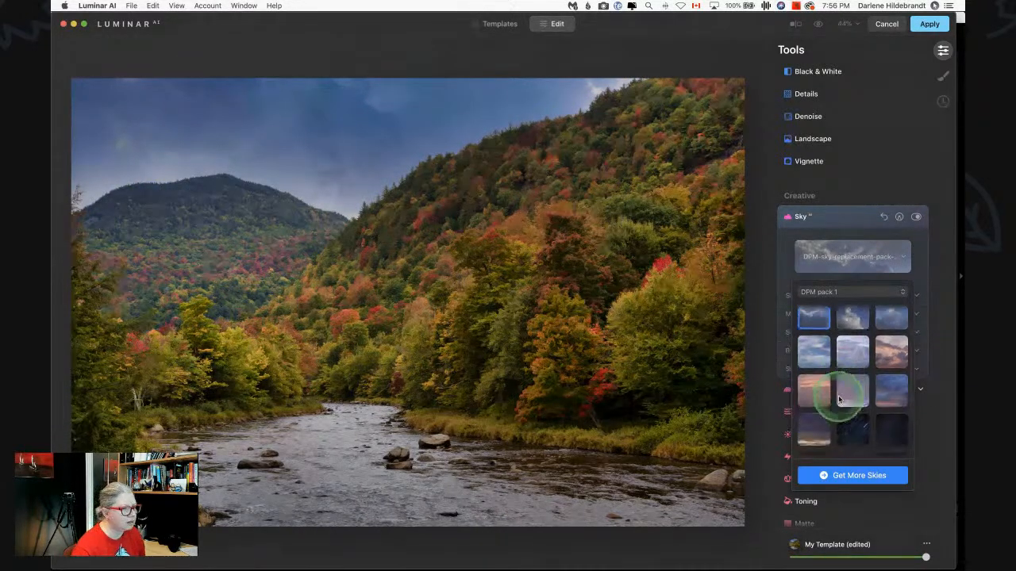
scroll(838, 399, "up", 2)
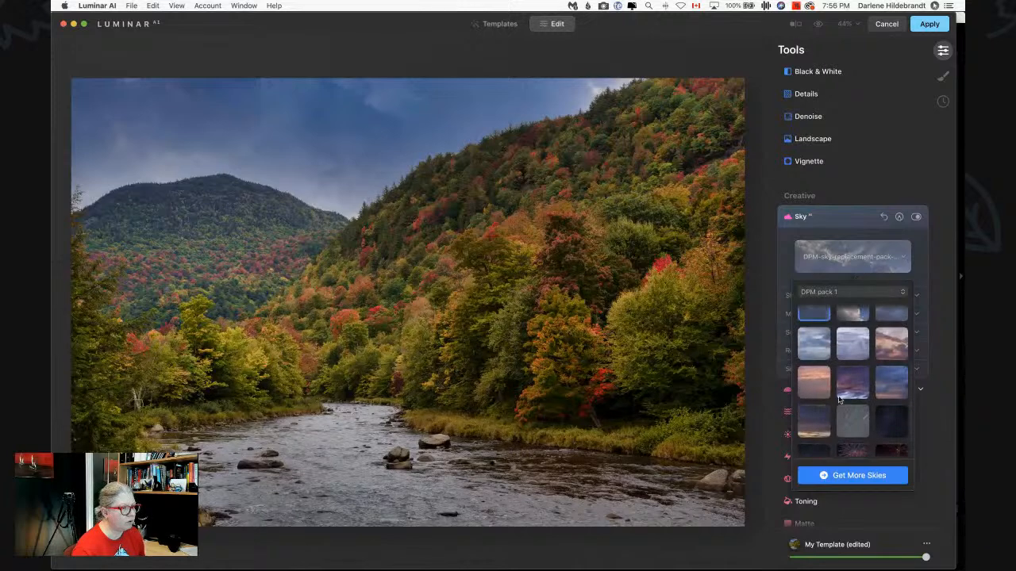
left_click(885, 382)
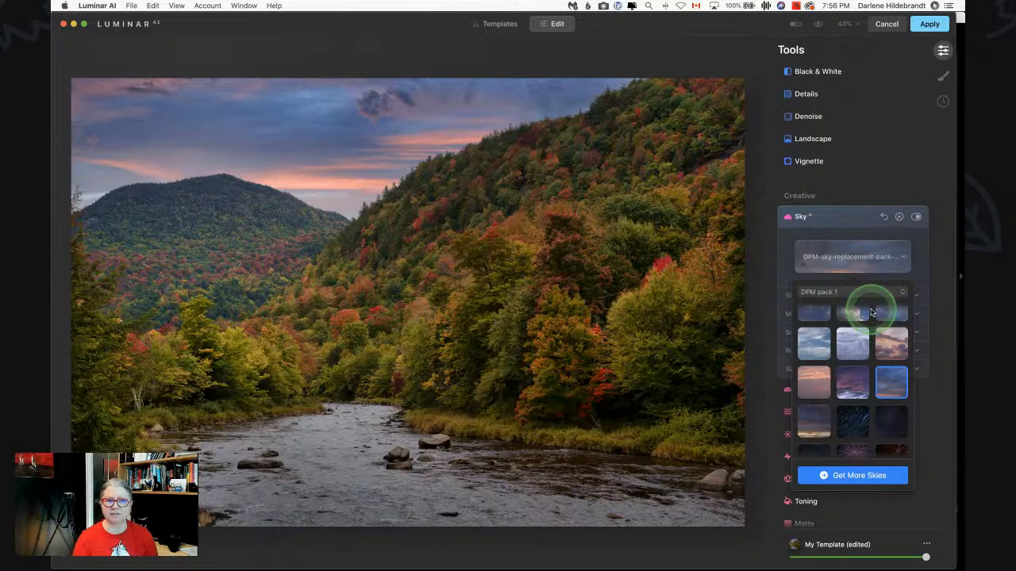
left_click(780, 245)
Expand the Sky tool's Sky Adjustments, Mask Refinement and Sky Orientation settings
left_click(808, 370)
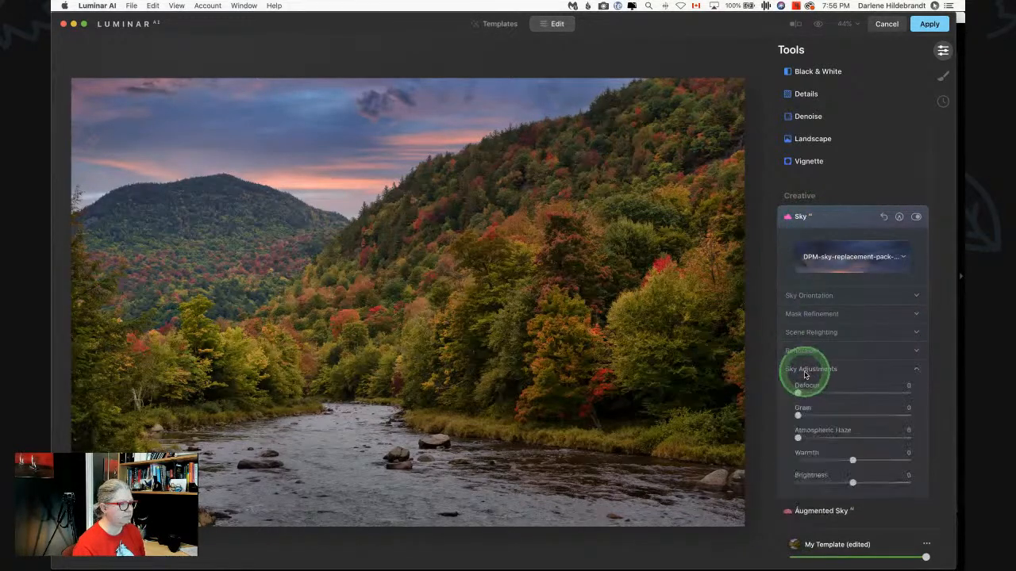
left_click(806, 314)
scroll(808, 302, "down", 2)
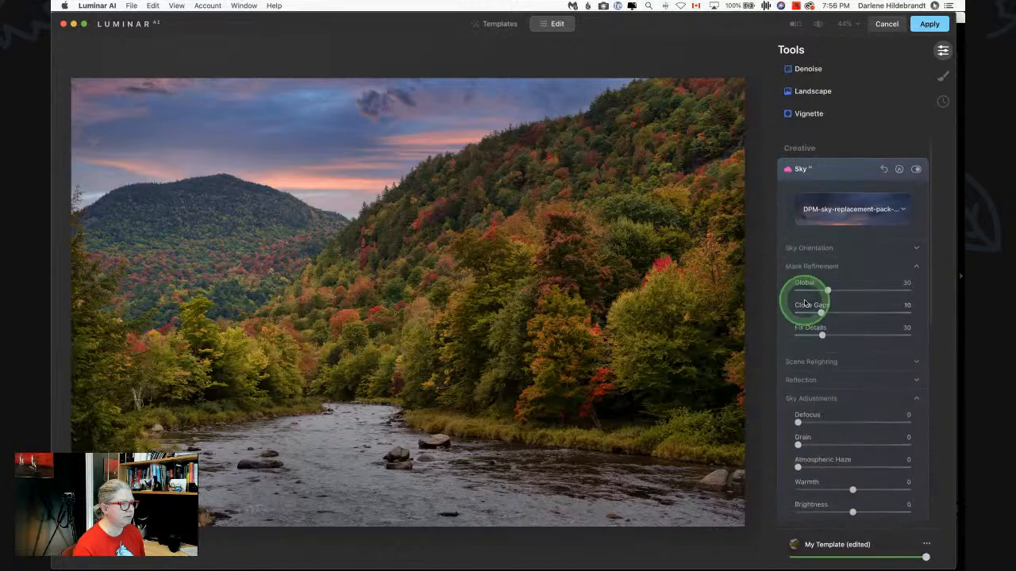
left_click(806, 249)
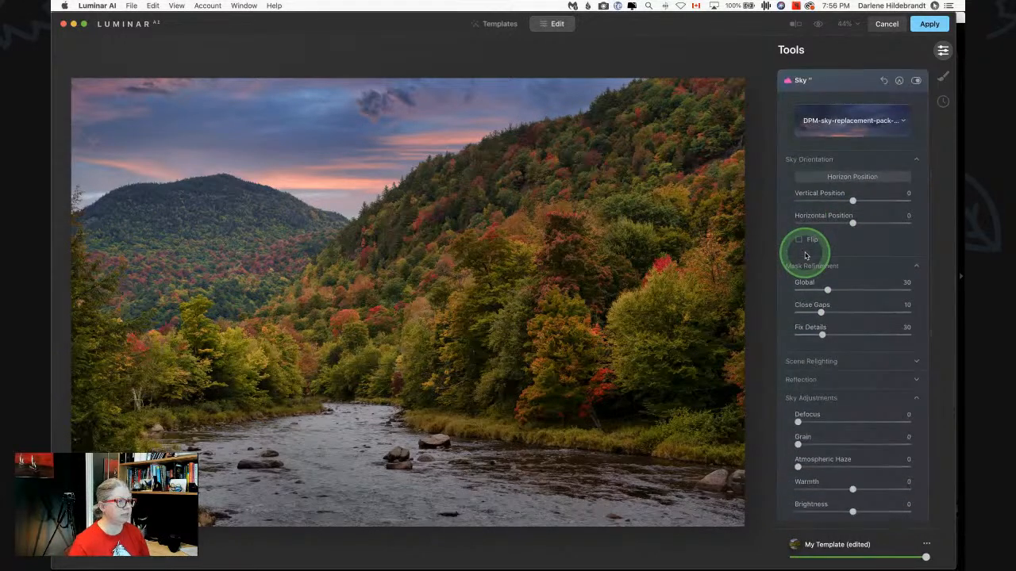
left_click(793, 253)
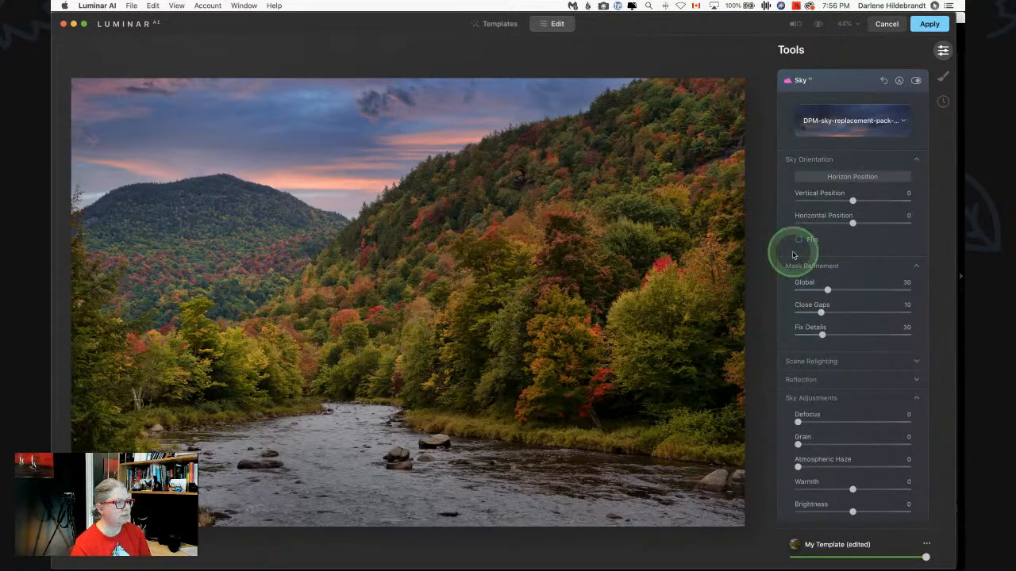
Try raising the replacement sky's horizon above the distant mountain and tilting it slightly
left_click(847, 179)
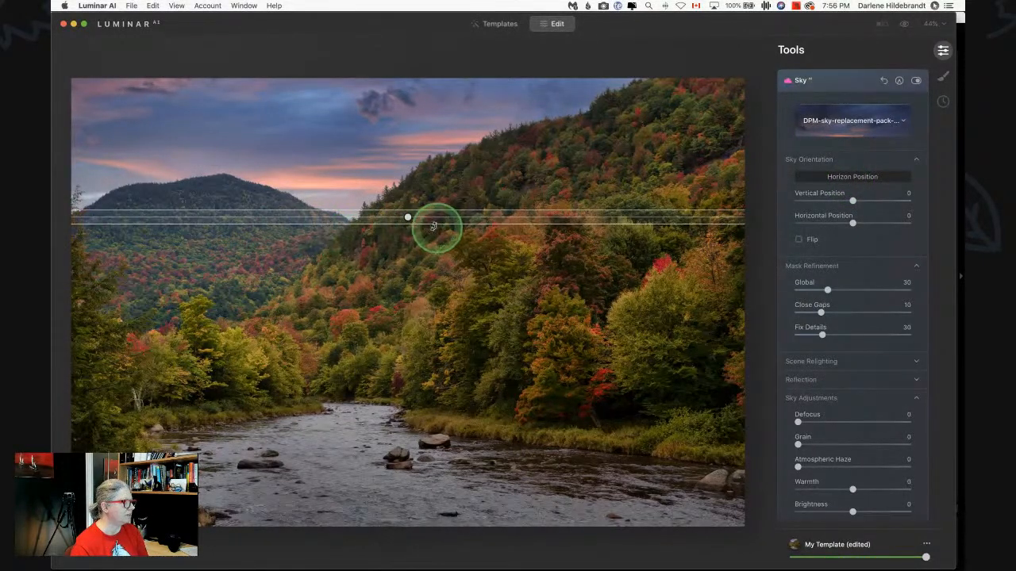
left_click_drag(408, 217, 408, 147)
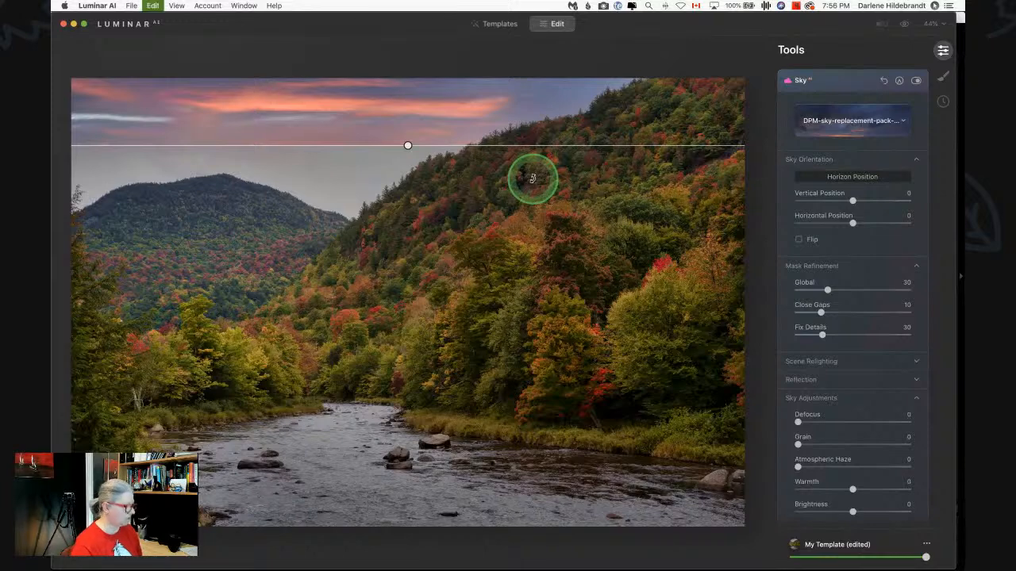
left_click_drag(408, 146, 408, 153)
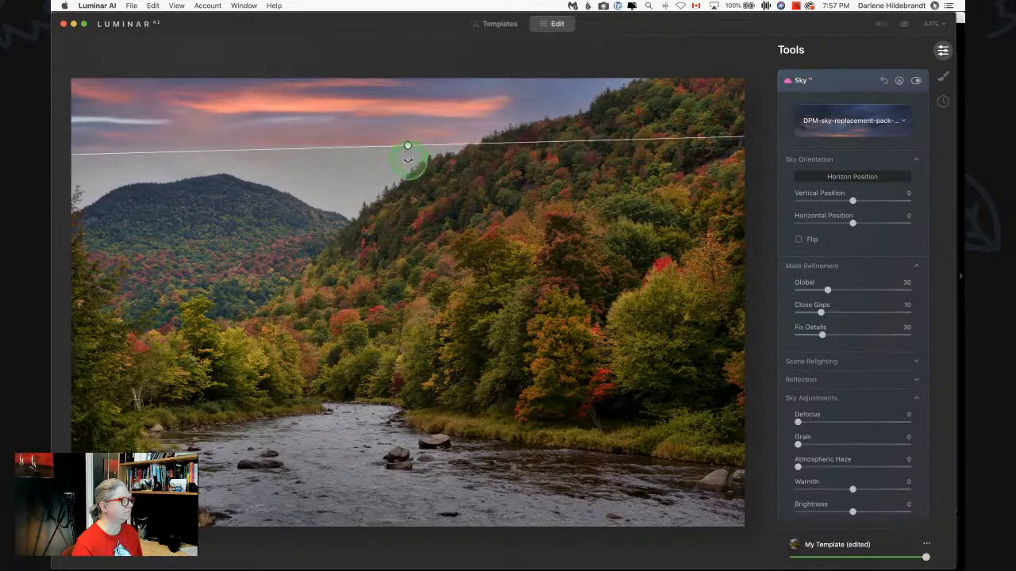
Step back through the edit history to an earlier sky position and return to the editing tools
left_click(942, 102)
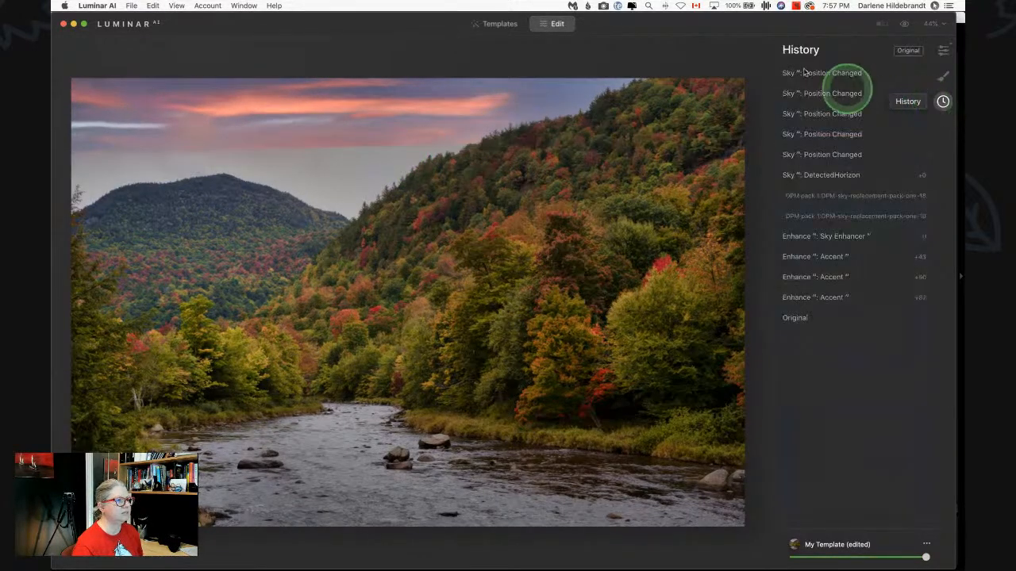
left_click(816, 93)
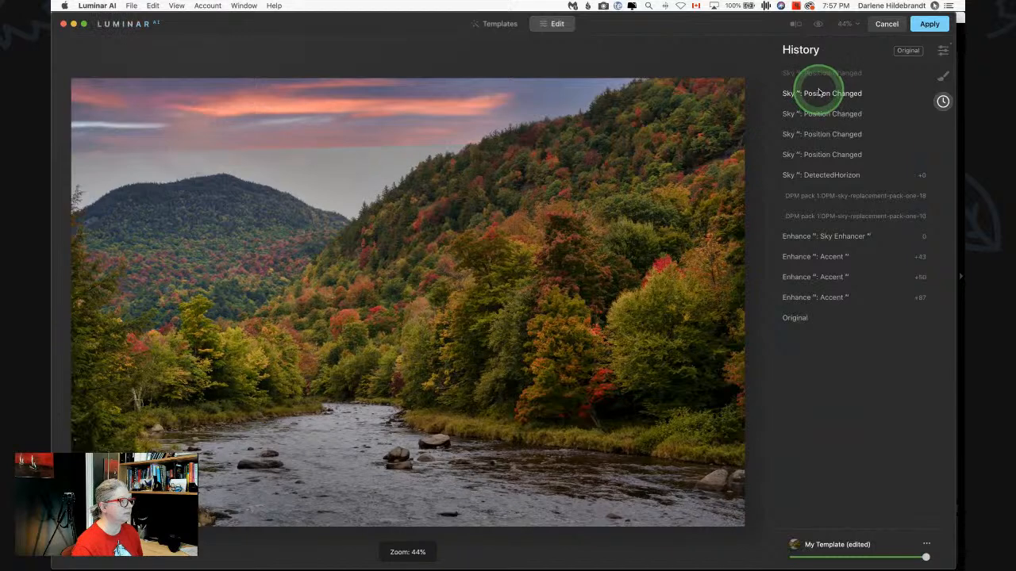
left_click(831, 116)
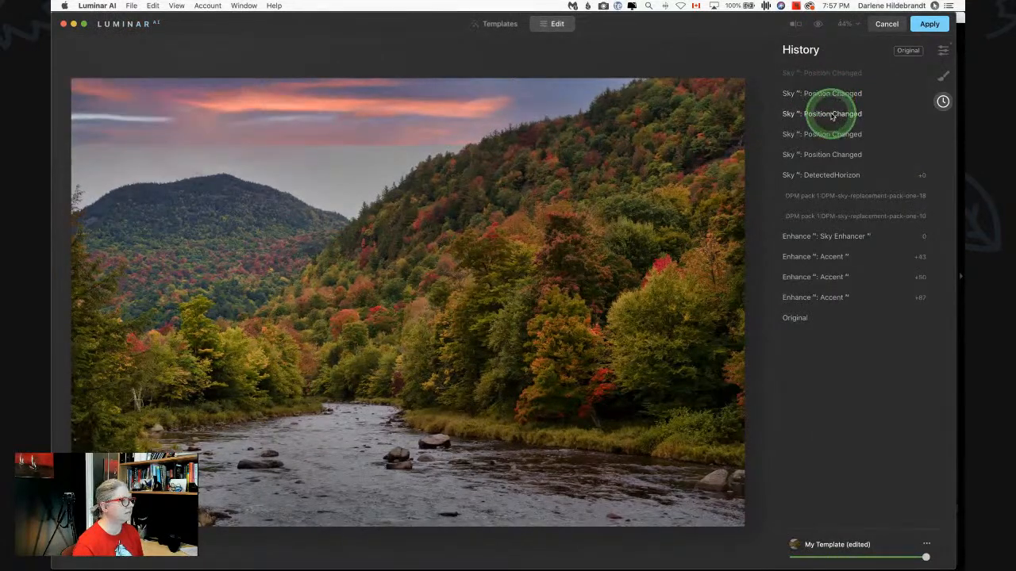
left_click(942, 51)
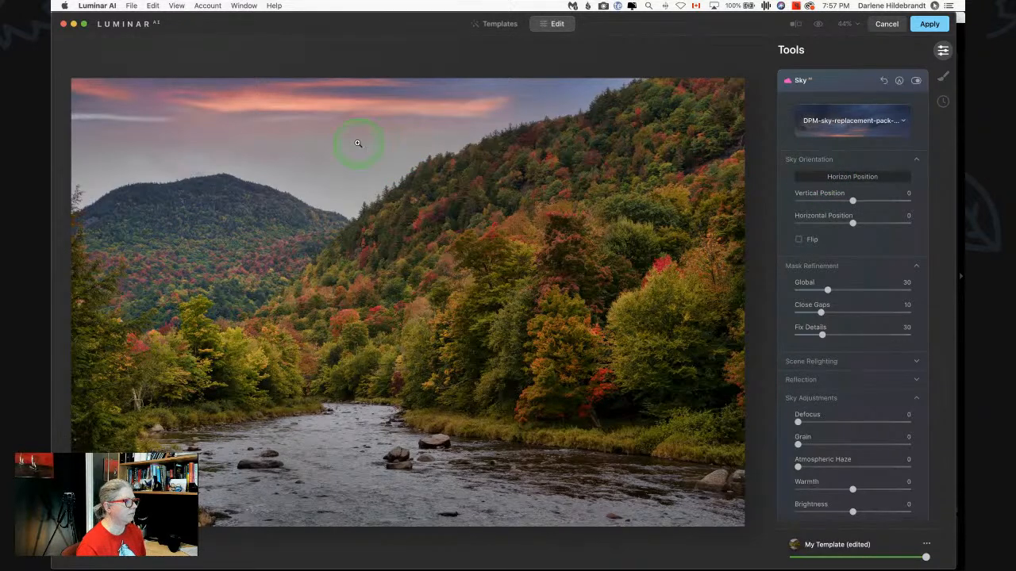
Lower the replacement sky's horizon onto the distant mountain's slope, try Flip and turn it back off
left_click(853, 178)
left_click_drag(407, 145, 728, 229)
left_click(799, 240)
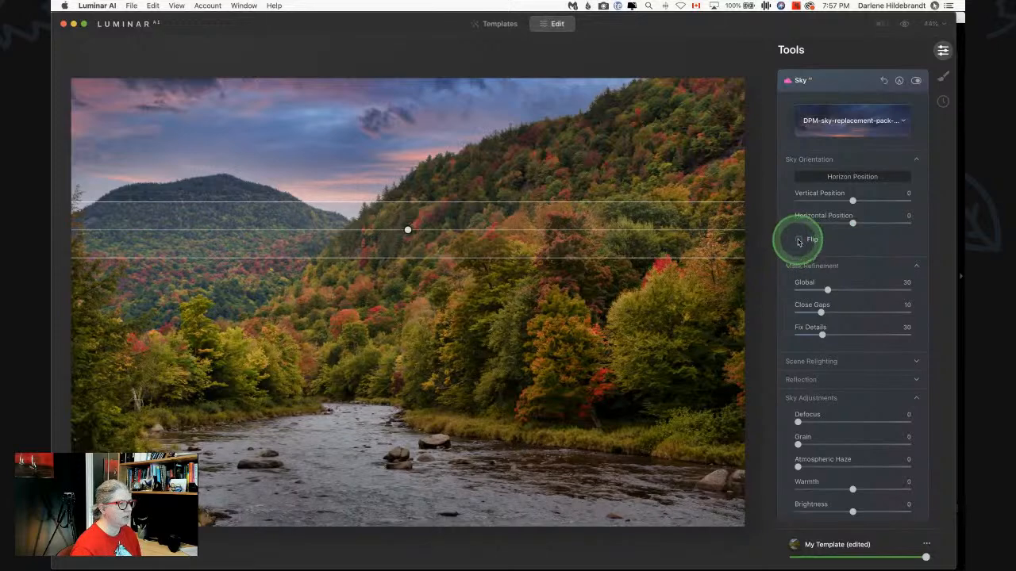
left_click(799, 240)
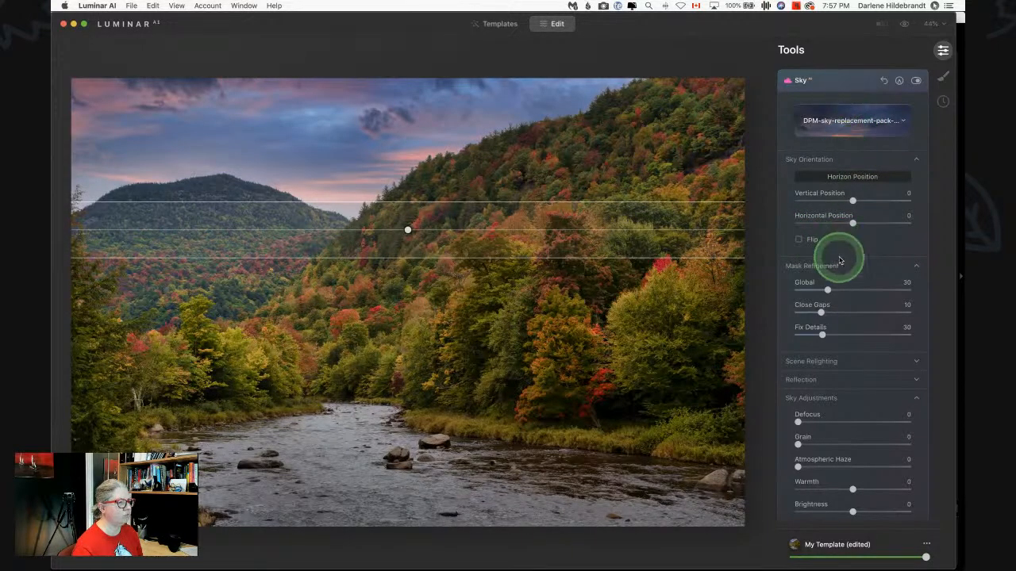
left_click(857, 178)
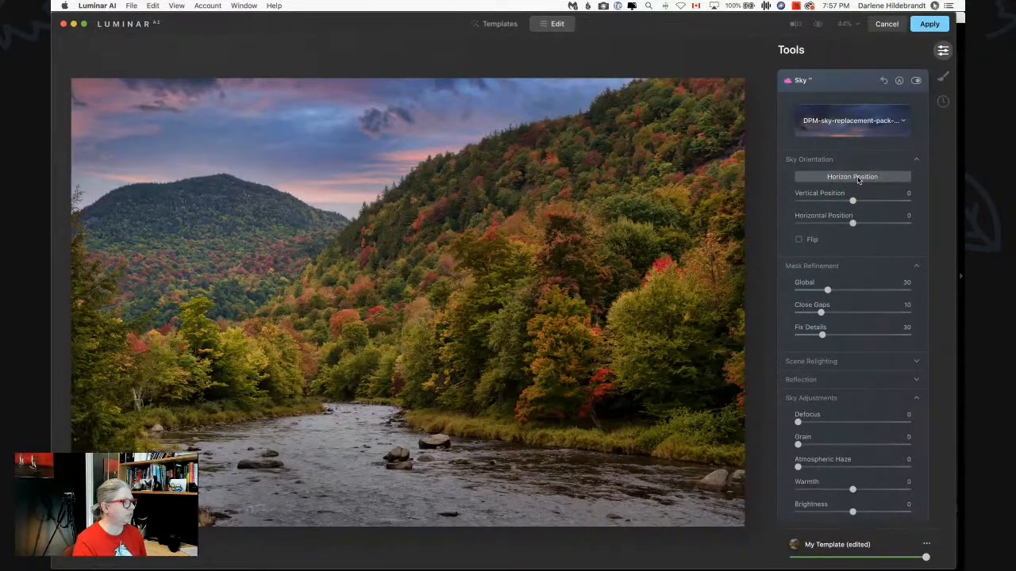
Inspect the sky mask's edges at 100% along the wooded ridge and the distant mountain
scroll(858, 260, "down", 2)
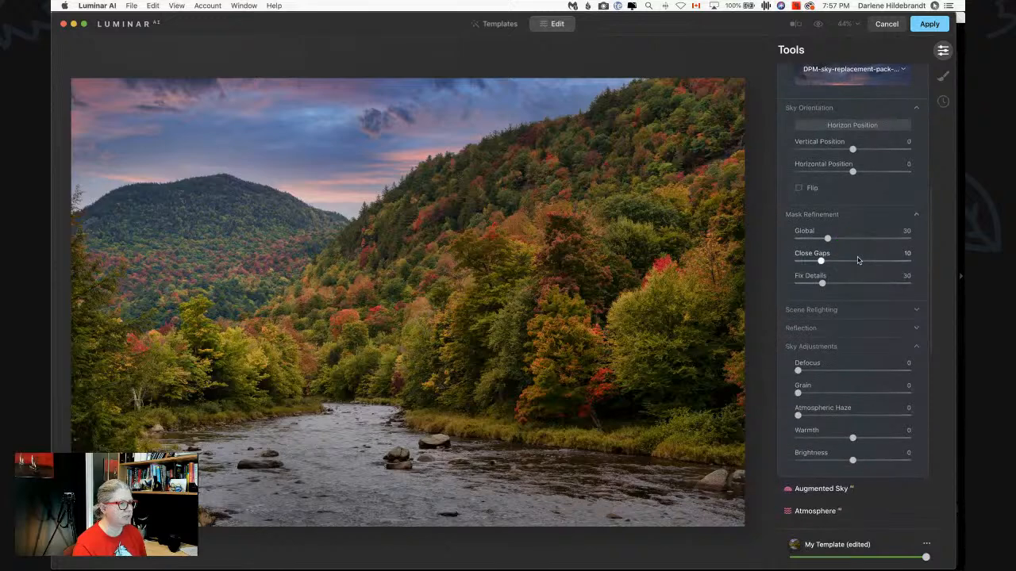
scroll(857, 260, "up", 3)
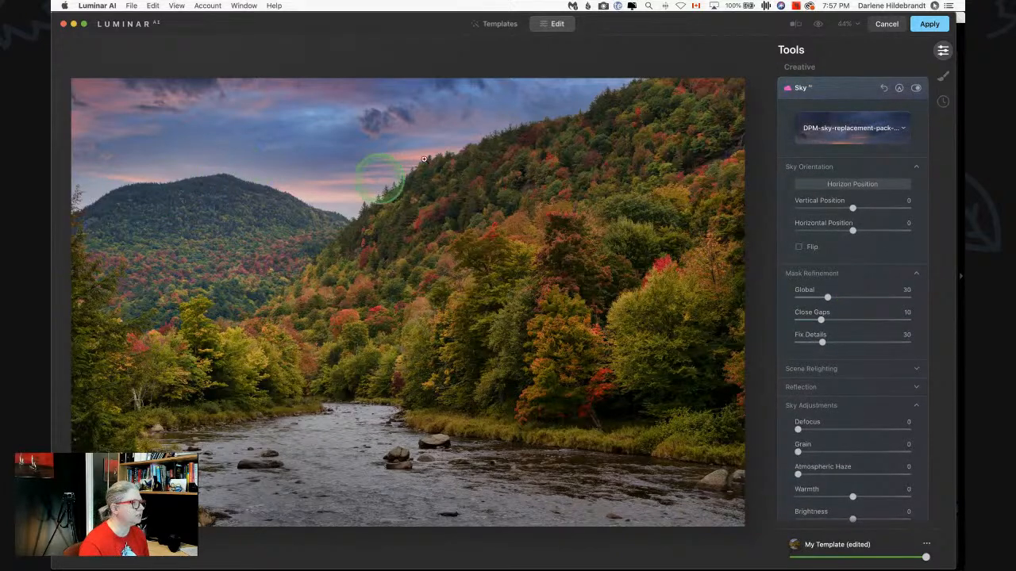
left_click(563, 121)
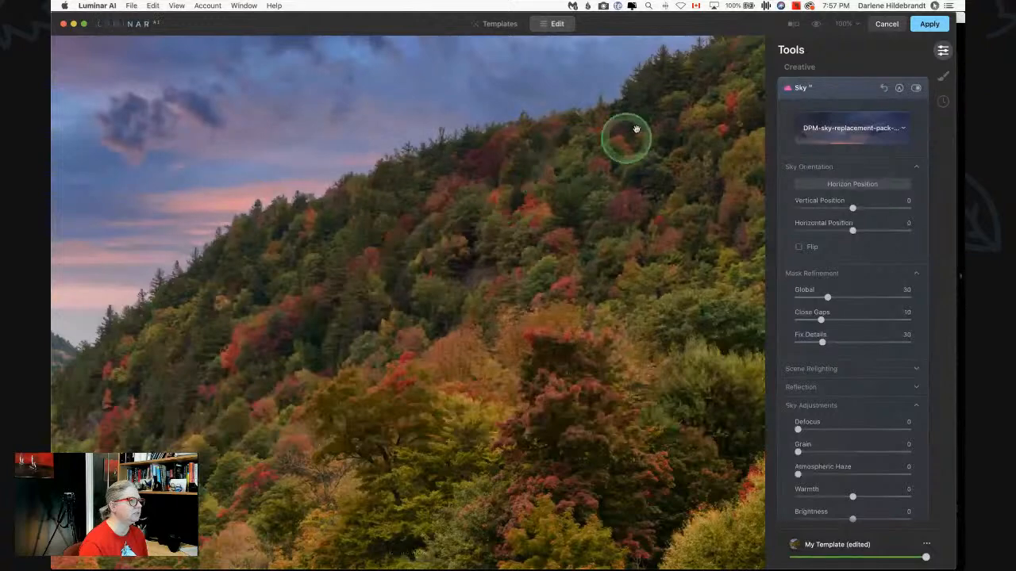
left_click_drag(667, 98, 181, 304)
left_click_drag(119, 308, 429, 369)
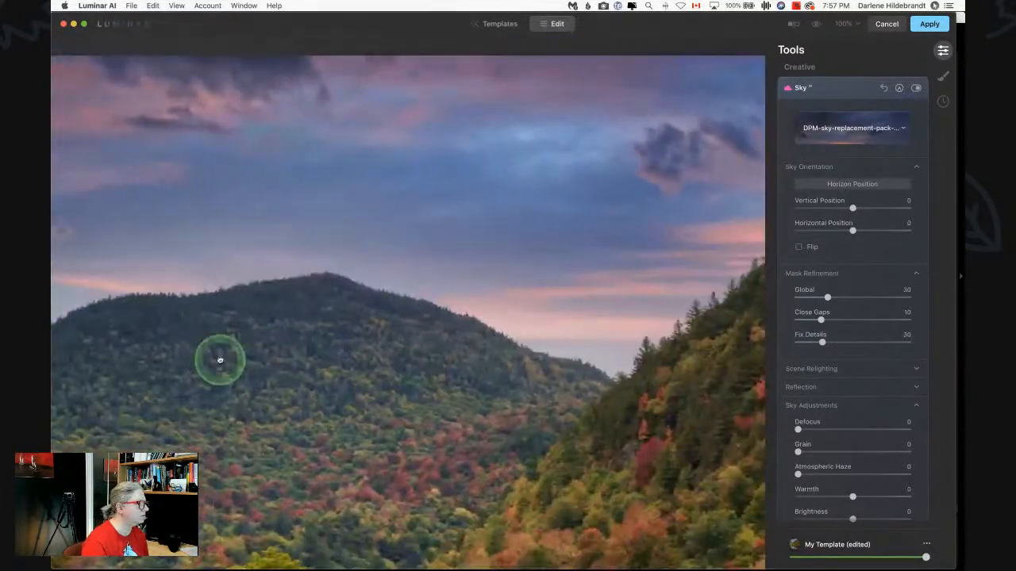
scroll(418, 301, "down", 5)
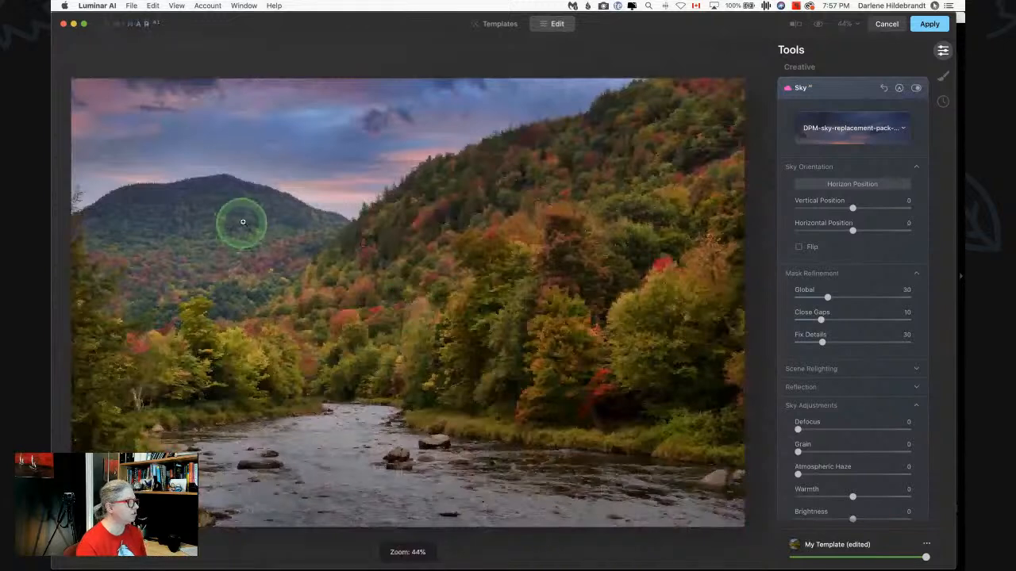
Refine the sky mask by setting Fix Details to 79 and Global to 25
scroll(865, 253, "down", 1)
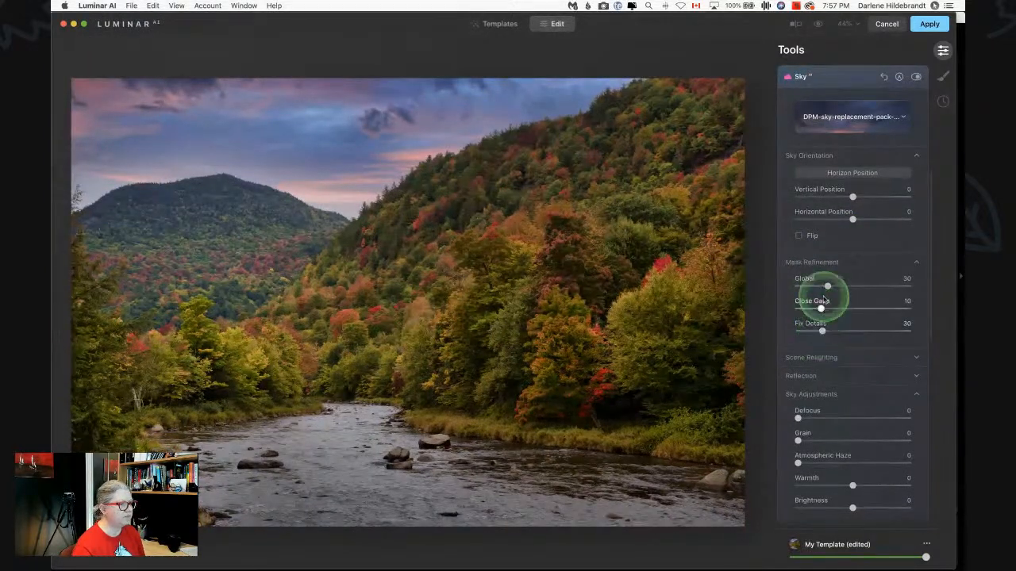
left_click_drag(822, 330, 885, 330)
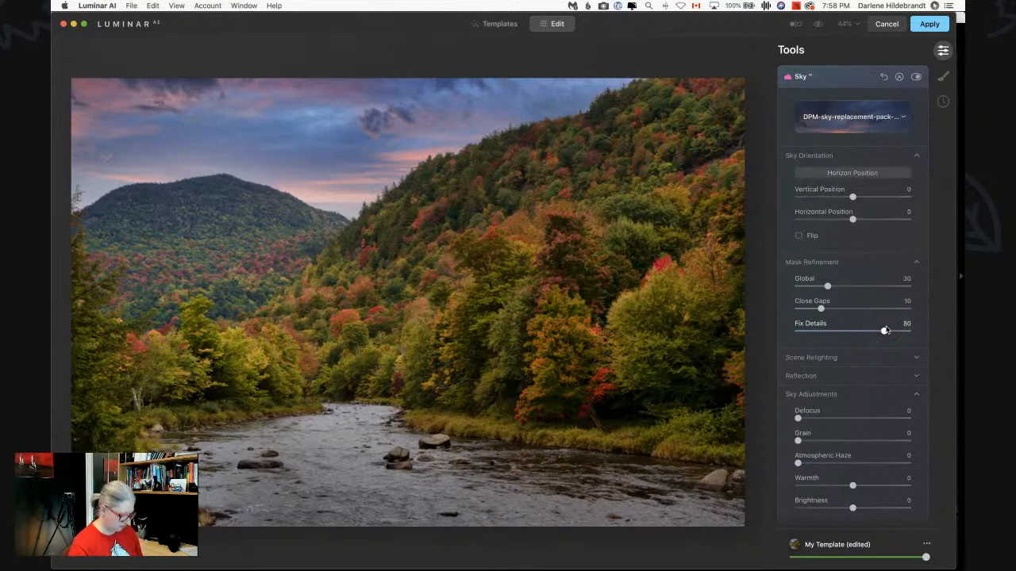
key("backslash")
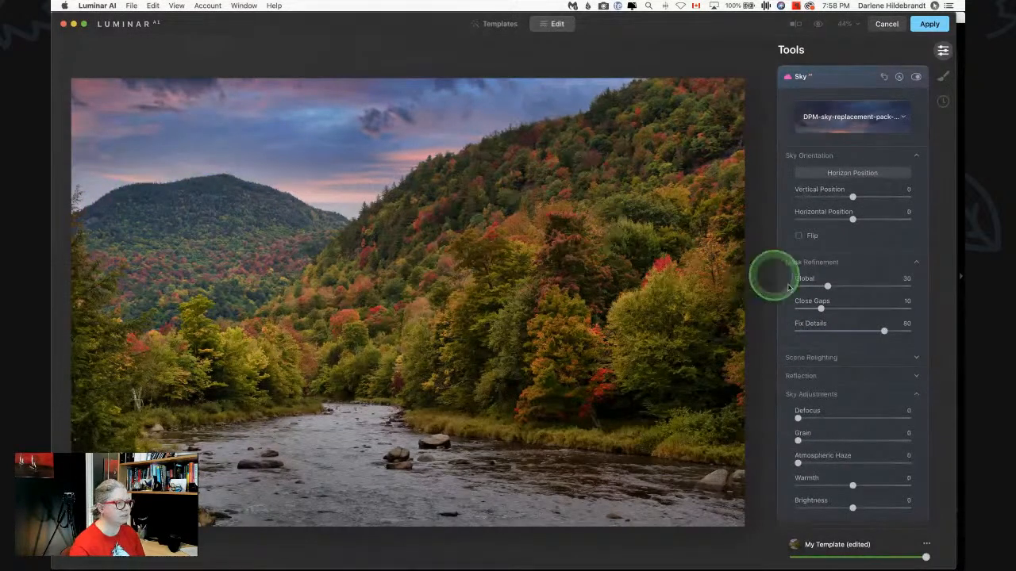
mouse_move(885, 330)
left_mouse_down()
mouse_move(828, 328)
mouse_move(819, 313)
mouse_move(850, 329)
mouse_move(881, 327)
left_mouse_up()
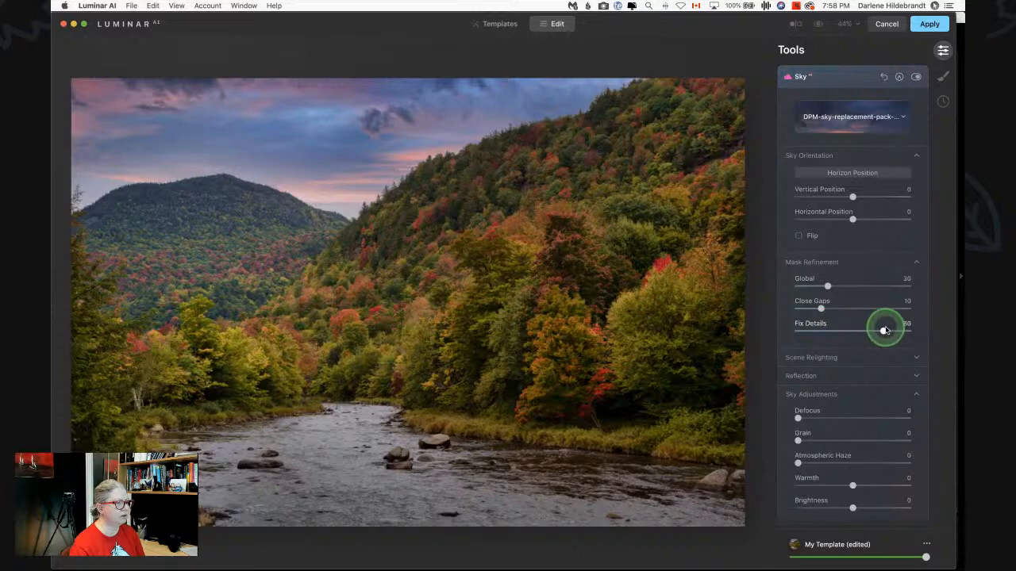
left_click_drag(827, 289, 823, 289)
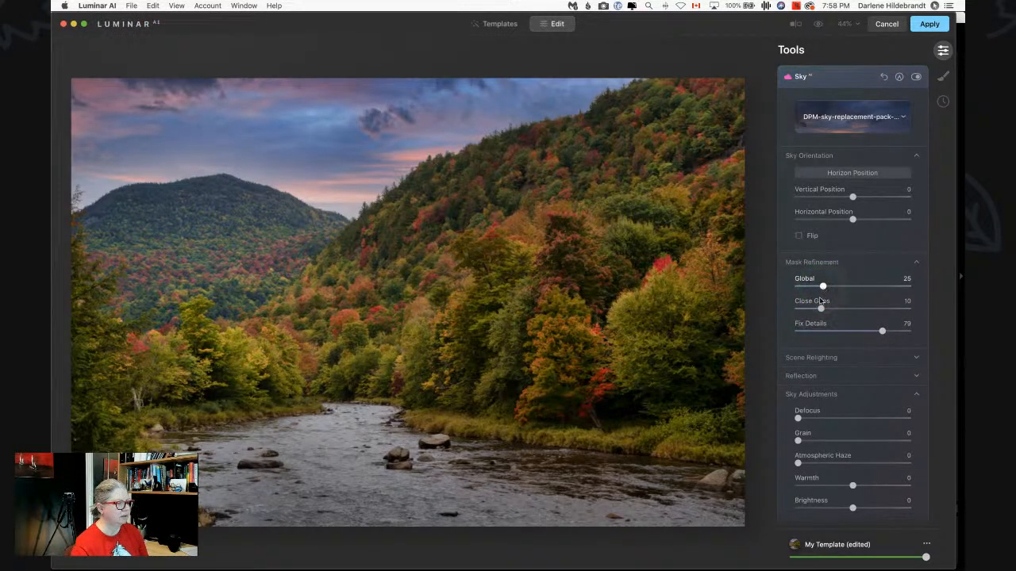
Relight the scene to match the replacement sky with Relight Strength 34 and Relight Saturation 25
left_click(810, 357)
scroll(810, 353, "down", 3)
left_click(808, 358)
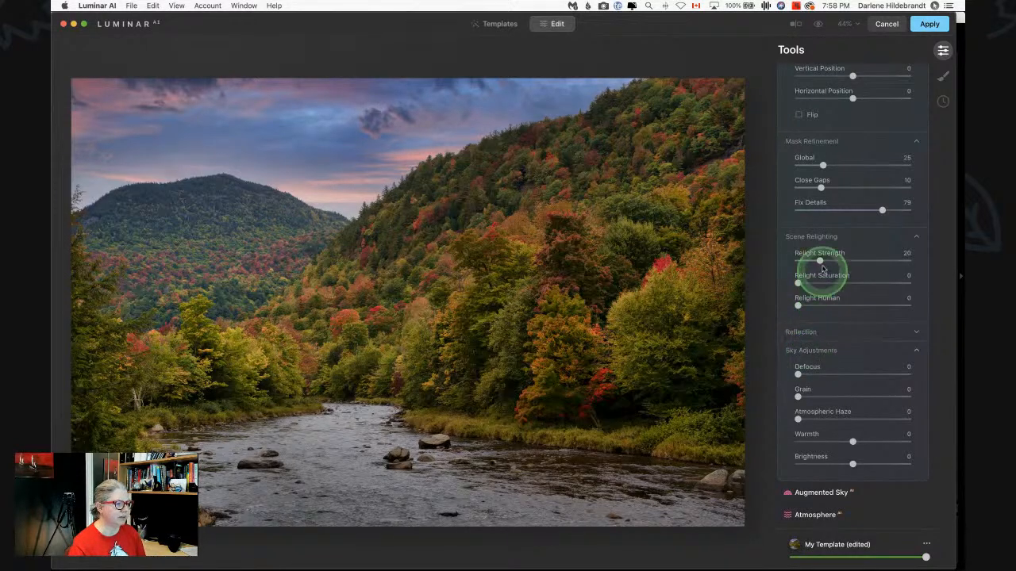
left_click_drag(820, 260, 850, 260)
left_click_drag(797, 283, 824, 284)
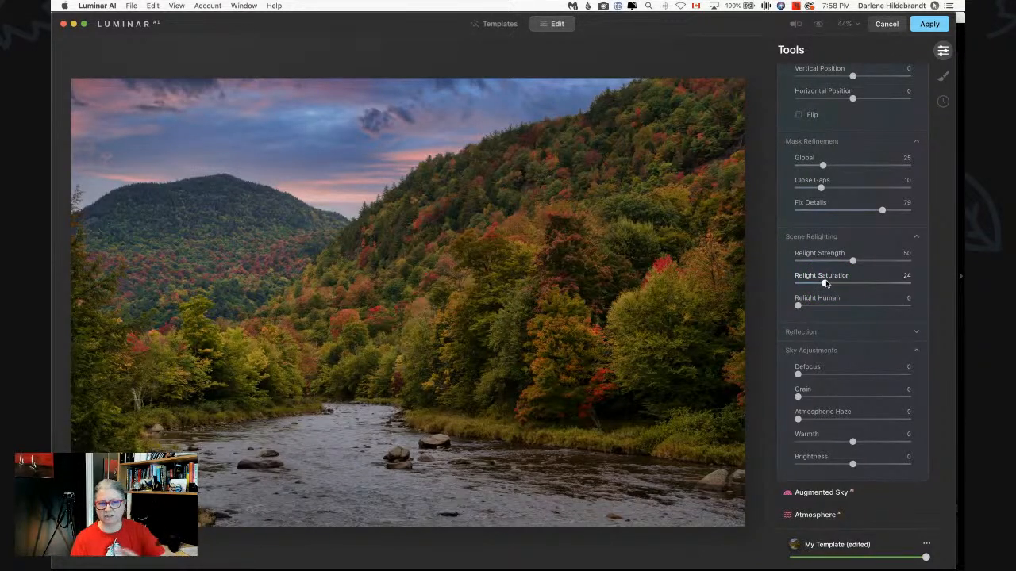
left_click(824, 283)
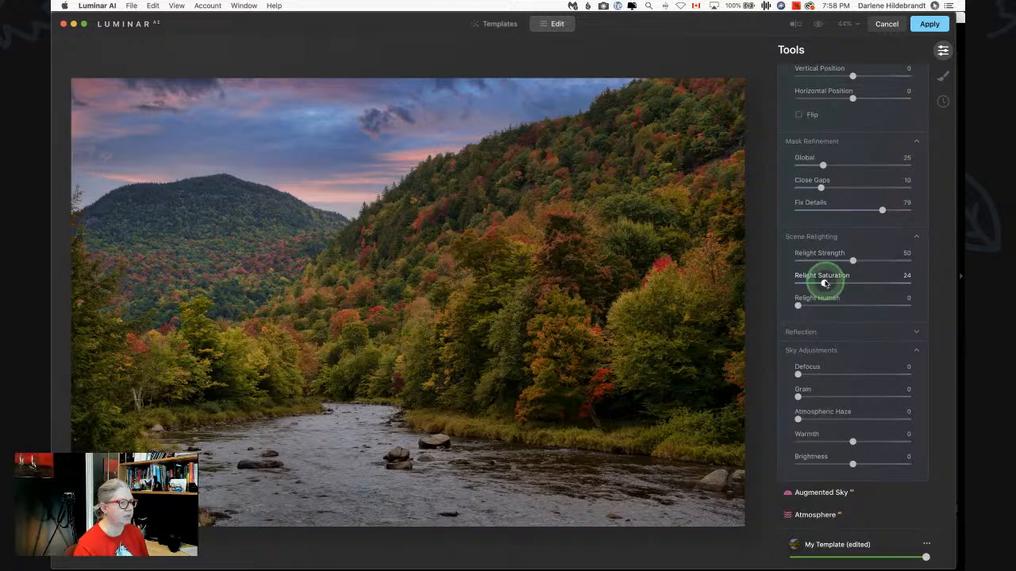
left_click_drag(824, 283, 827, 284)
left_click_drag(853, 260, 835, 261)
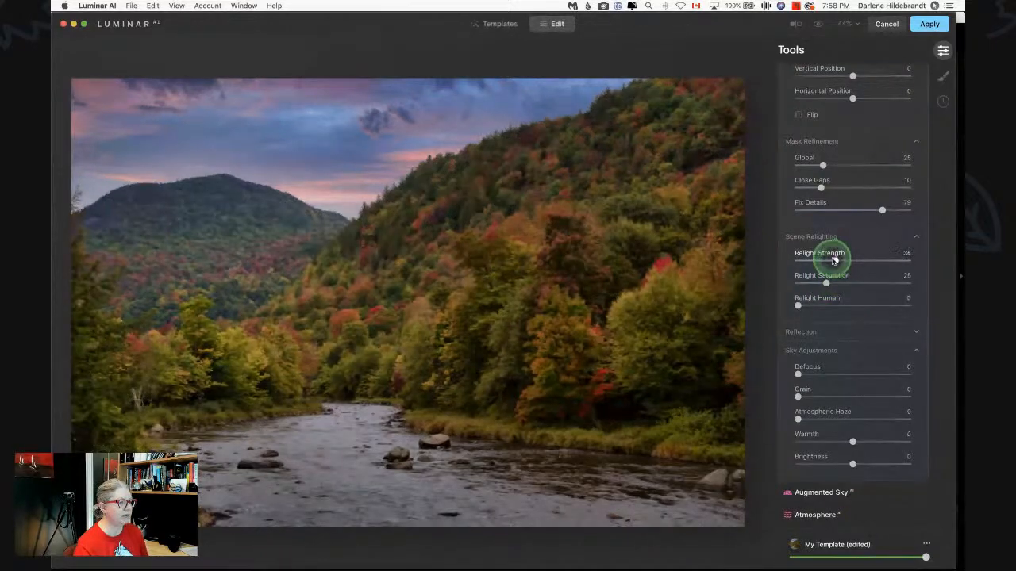
left_click(812, 310)
left_click(832, 308)
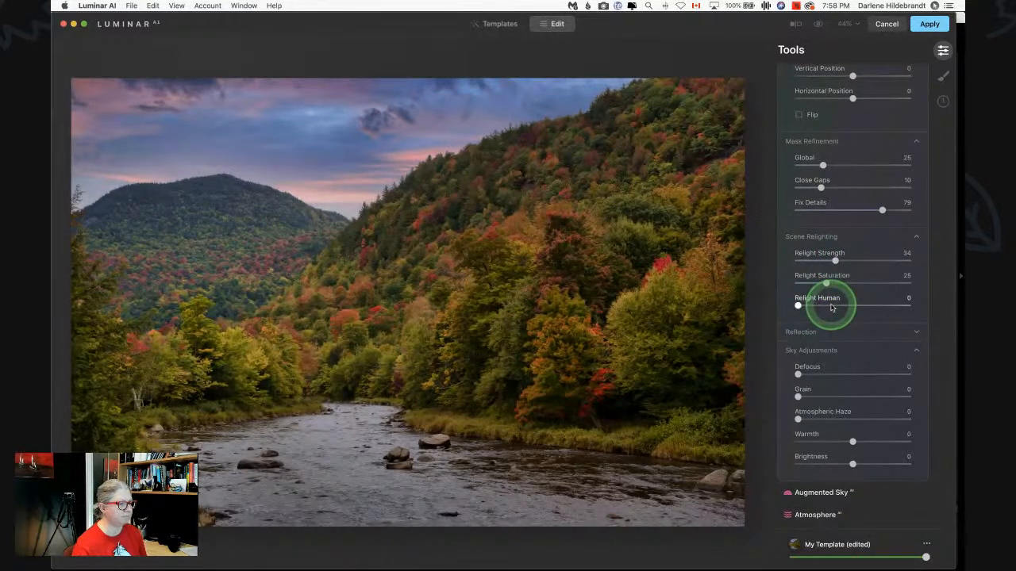
Set the replacement sky's Warmth to 55 and Atmospheric Haze to 63, keeping Defocus at 0 after trying a slight blur
scroll(832, 307, "down", 2)
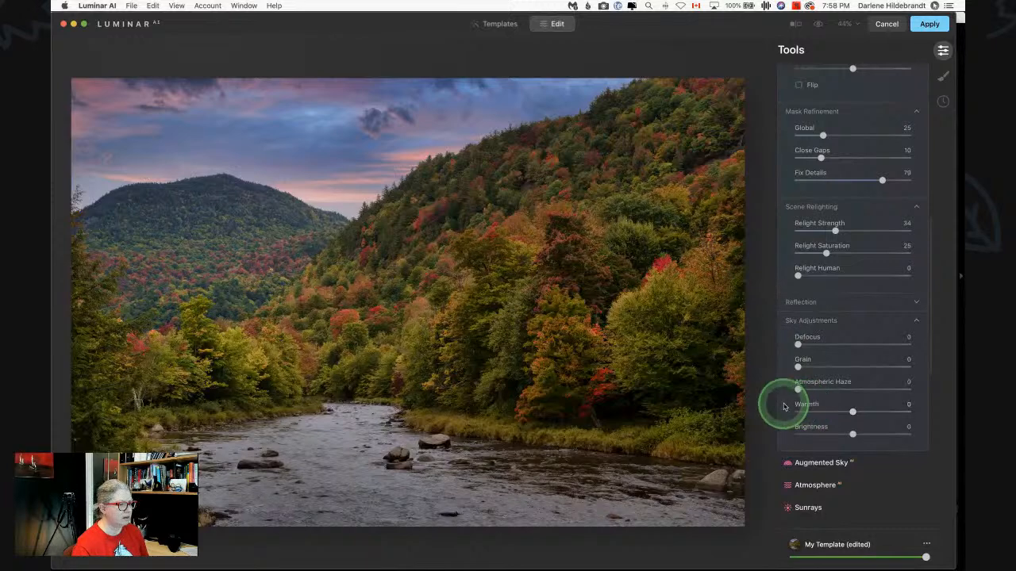
left_click_drag(783, 407, 883, 412)
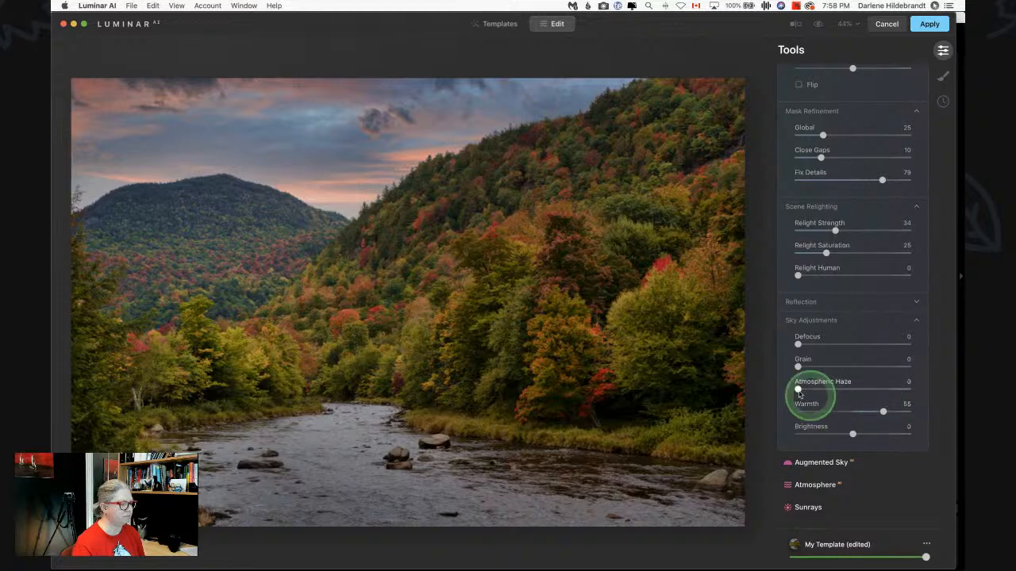
left_click_drag(825, 391, 868, 391)
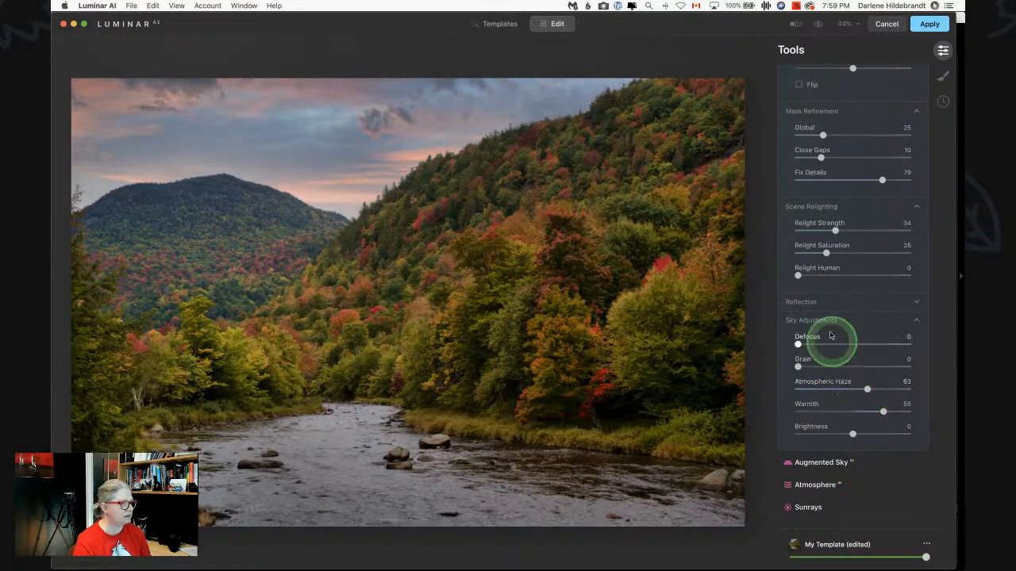
left_click_drag(799, 344, 819, 344)
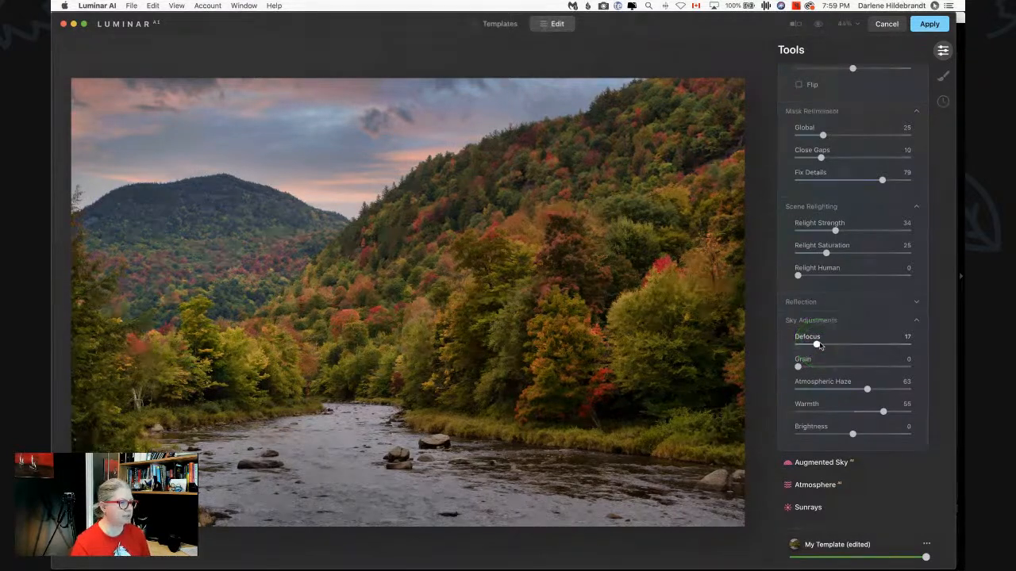
left_click_drag(818, 344, 784, 340)
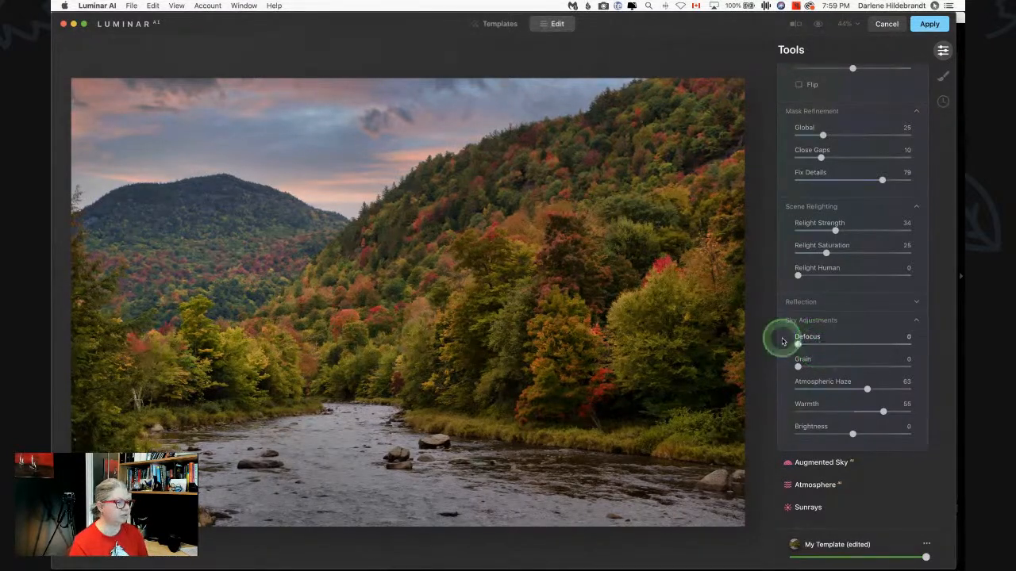
Set the sky's Reflection Amount in the river to 71 and Water Blur to 10, comparing the photo before and after
left_click(806, 302)
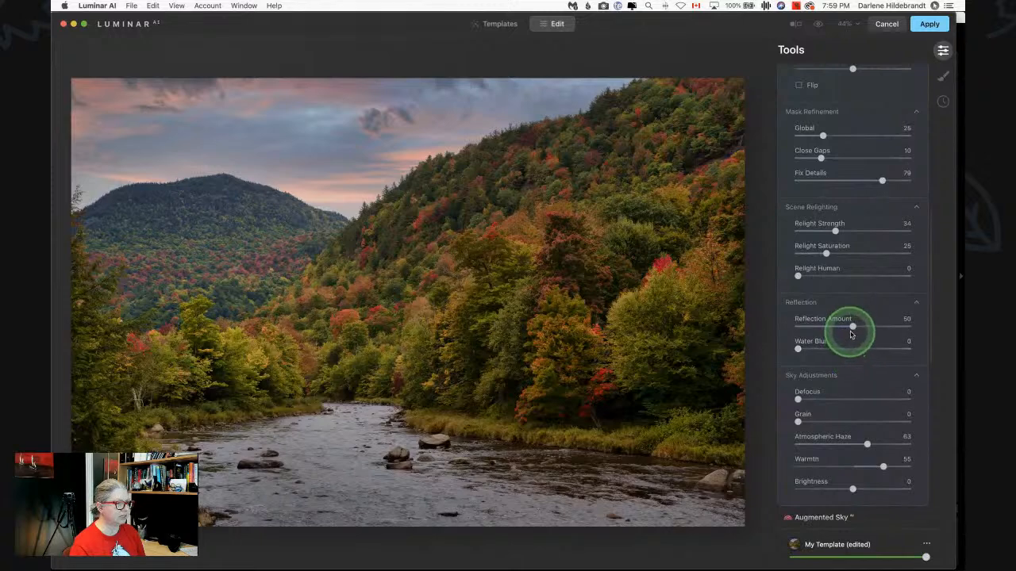
left_click_drag(852, 325, 764, 319)
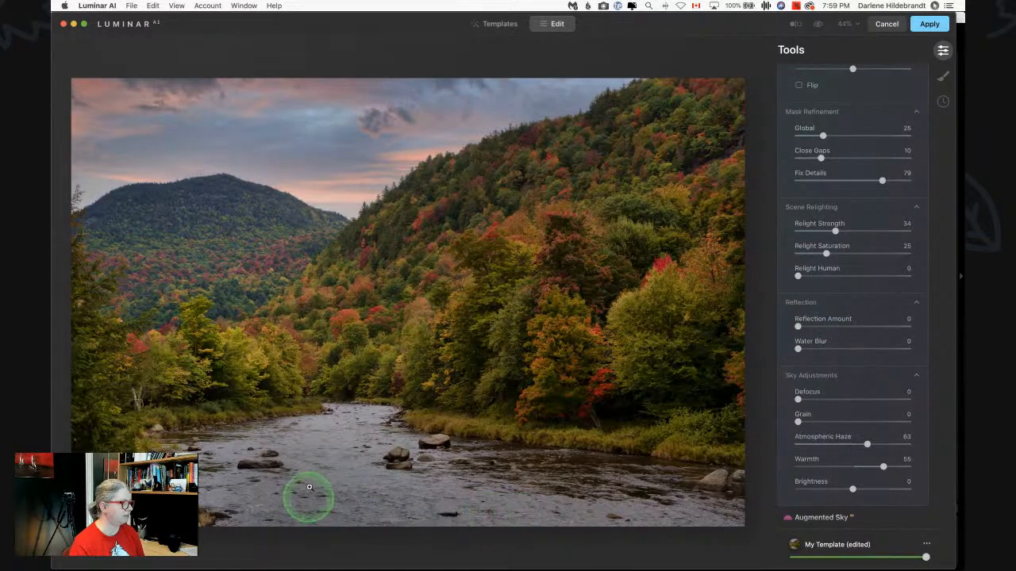
left_click_drag(800, 328, 880, 329)
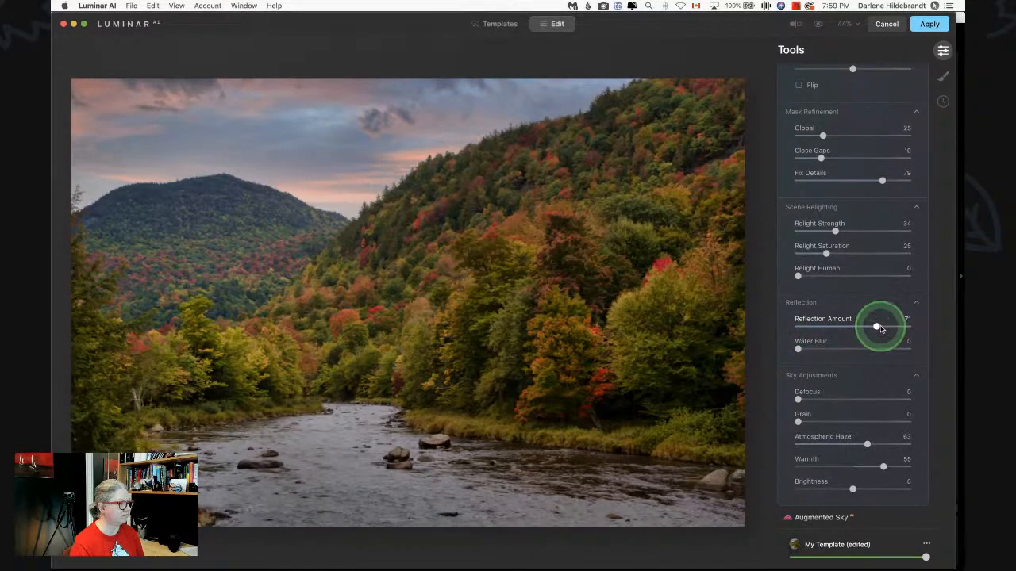
left_click_drag(798, 349, 810, 349)
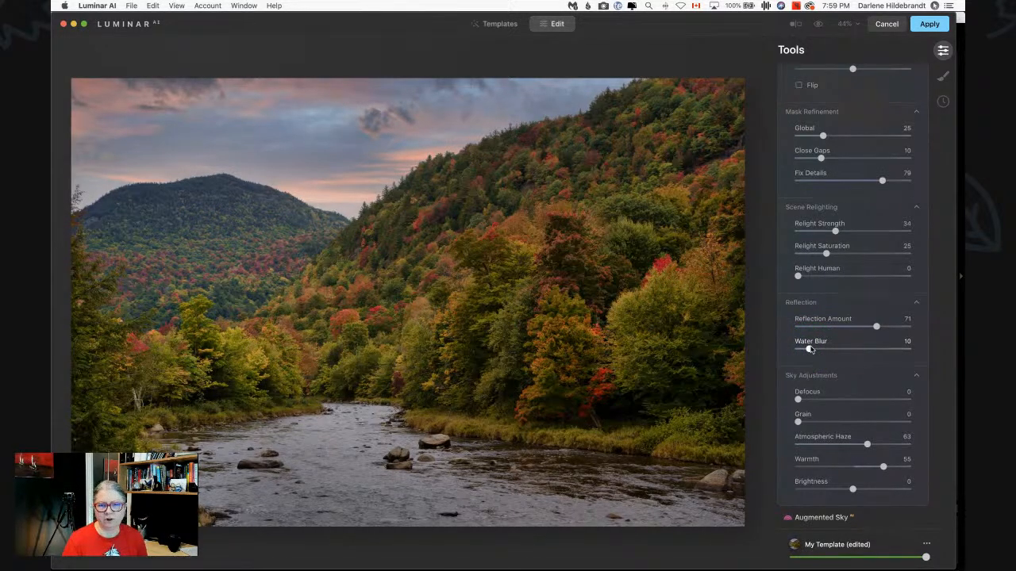
key("backslash")
key("backslash")
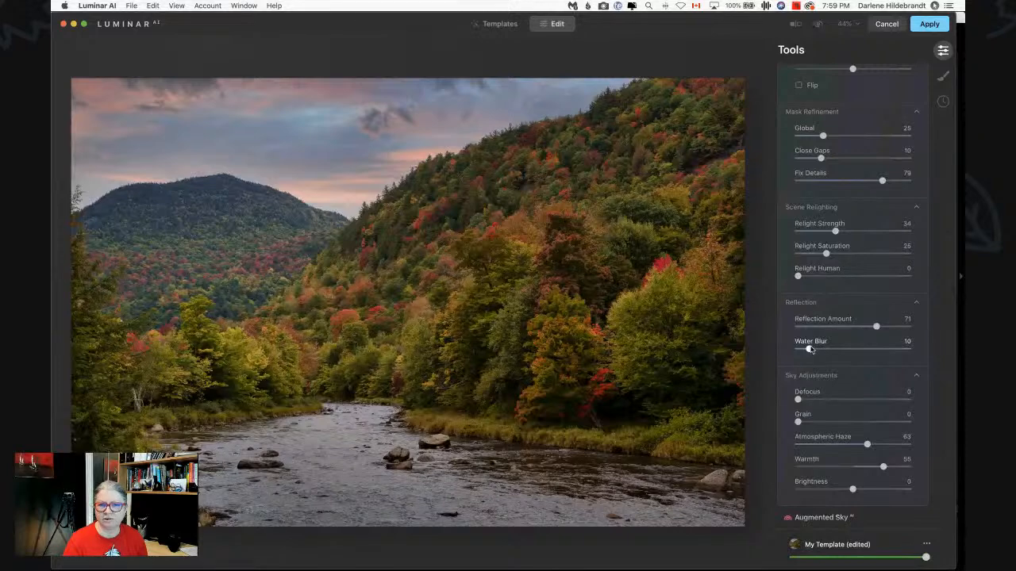
key("backslash")
key("backslash")
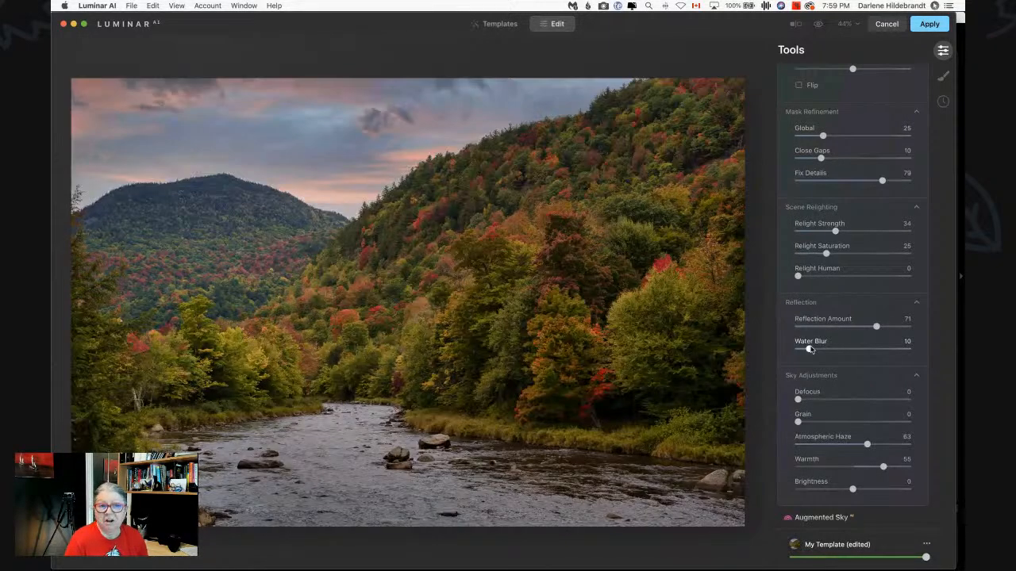
key("backslash")
key("backslash")
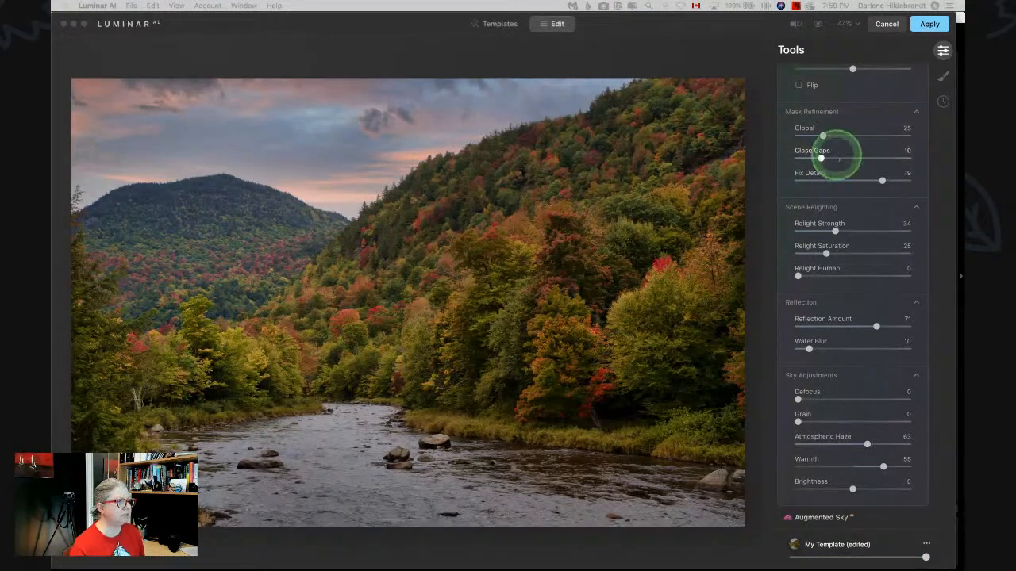
Try the Enhance tool's Sky Enhancer on the replaced sky
left_click(860, 113)
scroll(860, 117, "up", 15)
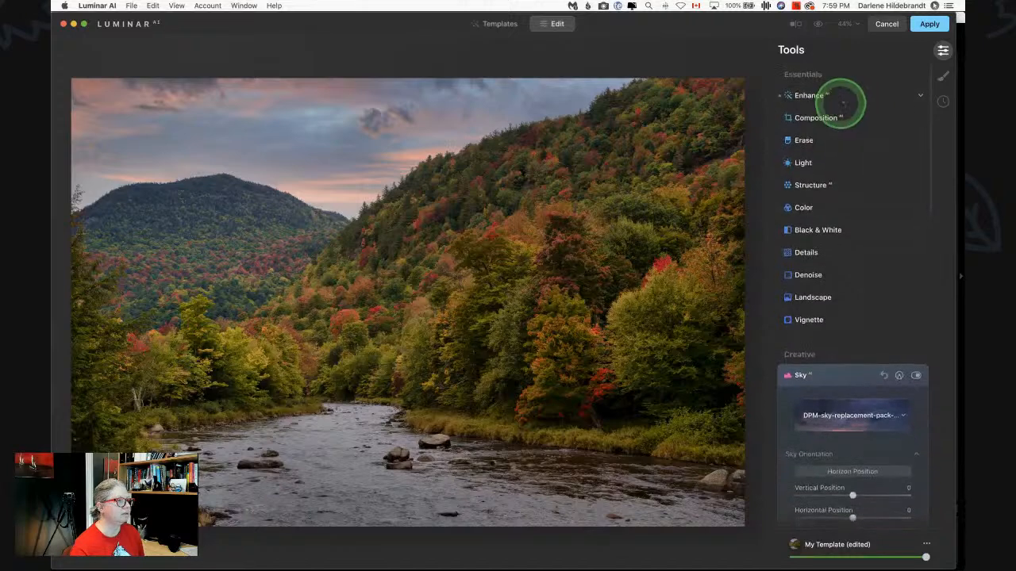
left_click(840, 102)
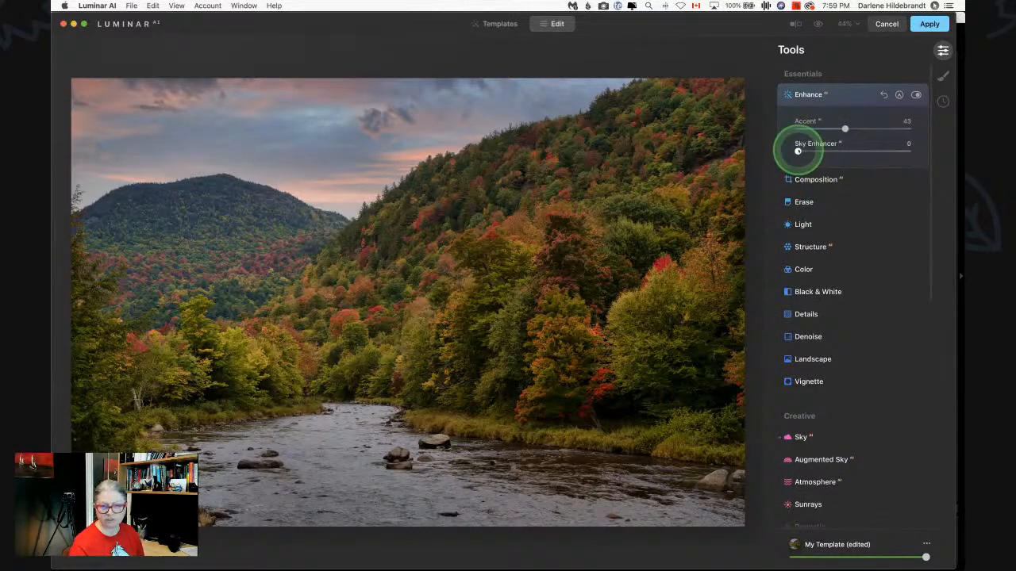
mouse_move(798, 151)
left_mouse_down()
mouse_move(920, 151)
mouse_move(799, 151)
left_mouse_up()
Shift the photo's HSL hues with Blue at -22, Red at 72 and Magenta at 22
left_click(803, 269)
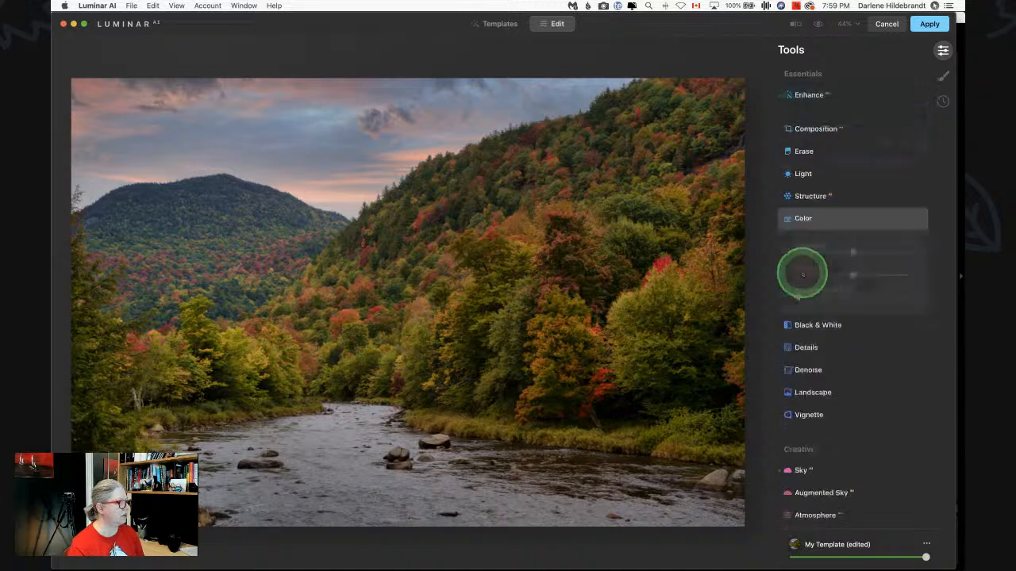
left_click(798, 309)
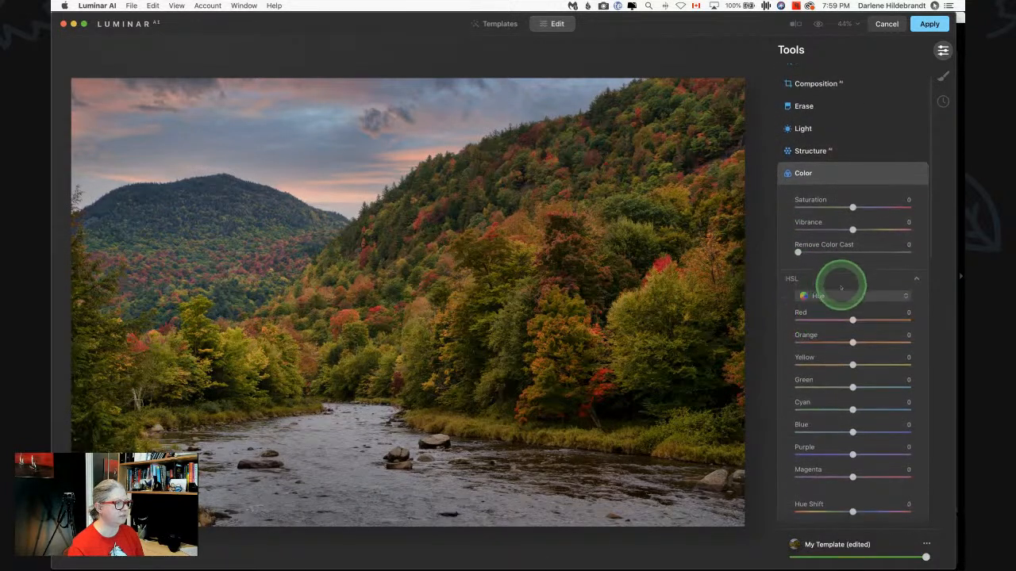
mouse_move(853, 432)
left_mouse_down()
mouse_move(755, 420)
mouse_move(916, 417)
mouse_move(840, 430)
left_mouse_up()
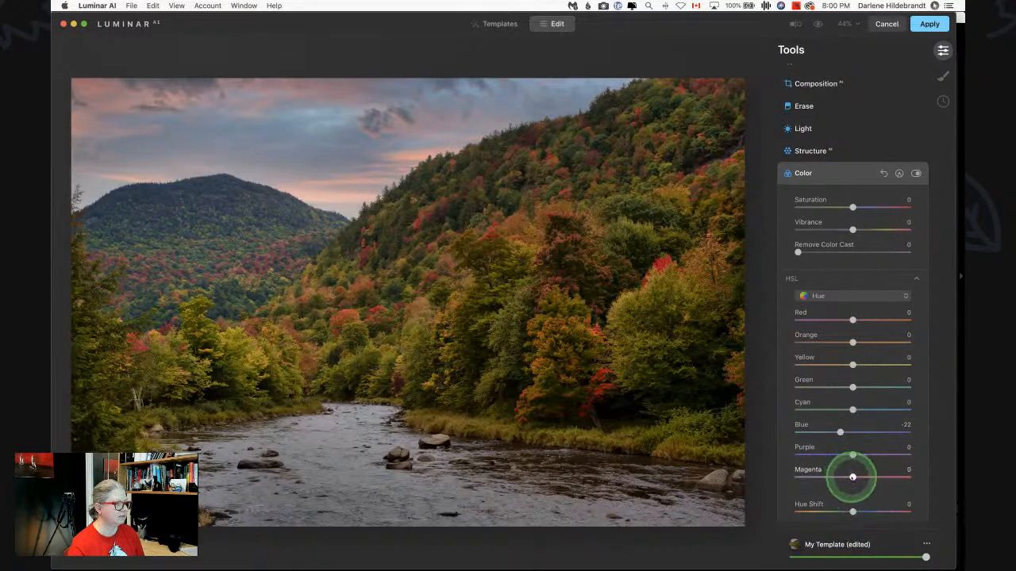
left_click_drag(852, 320, 892, 319)
left_click_drag(852, 477, 864, 477)
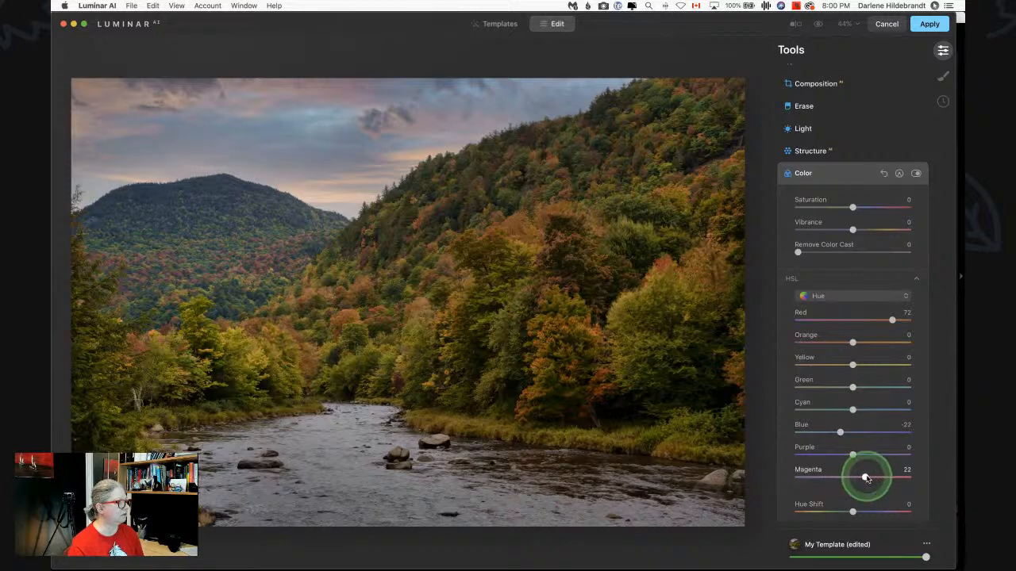
Darken the blues by setting the HSL Luminance of Blue to -18, and close the Color tool
left_click(837, 299)
left_click(832, 334)
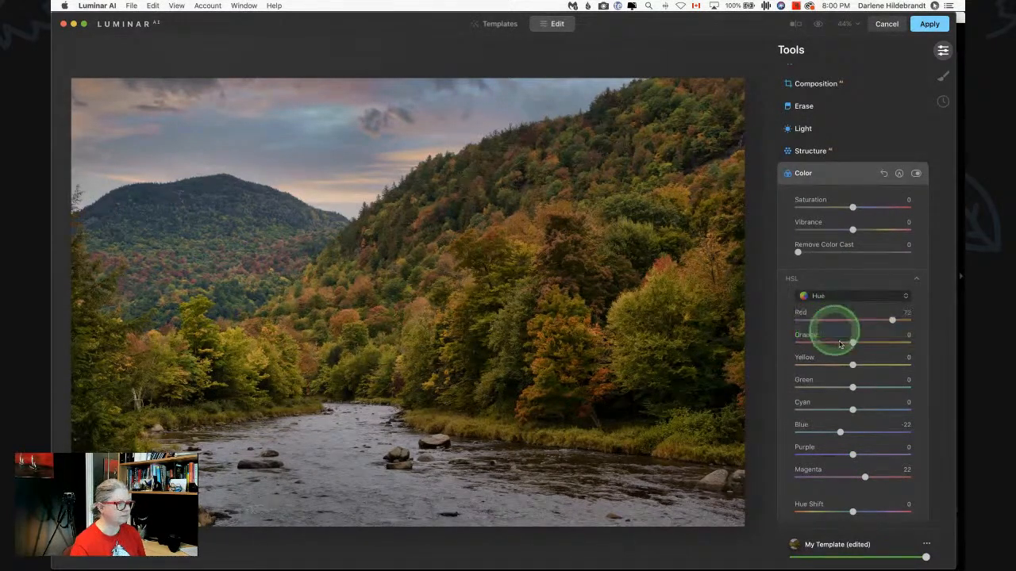
left_click(848, 428)
mouse_move(847, 428)
left_mouse_down()
mouse_move(839, 427)
mouse_move(903, 430)
mouse_move(842, 431)
left_mouse_up()
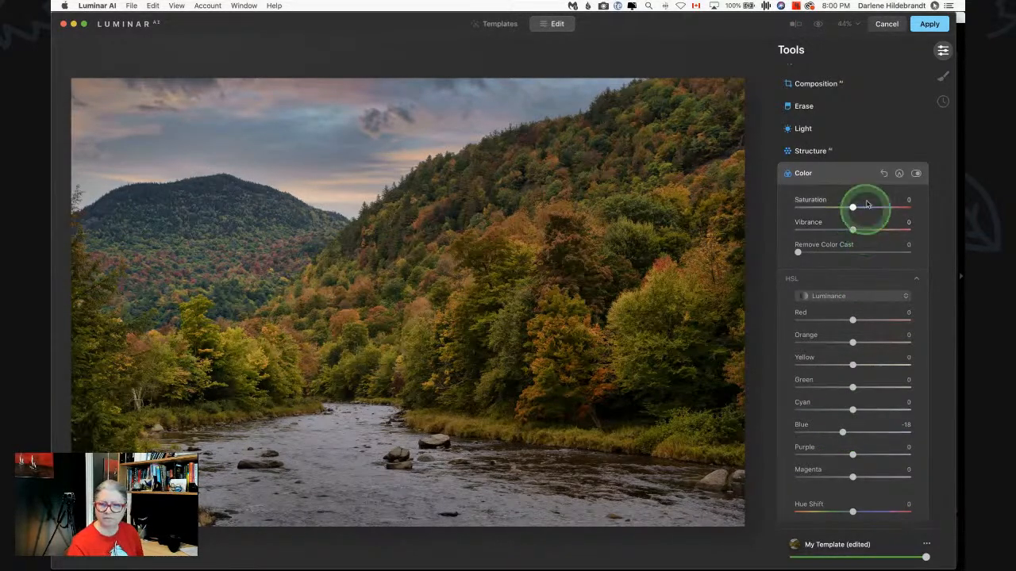
left_click(850, 174)
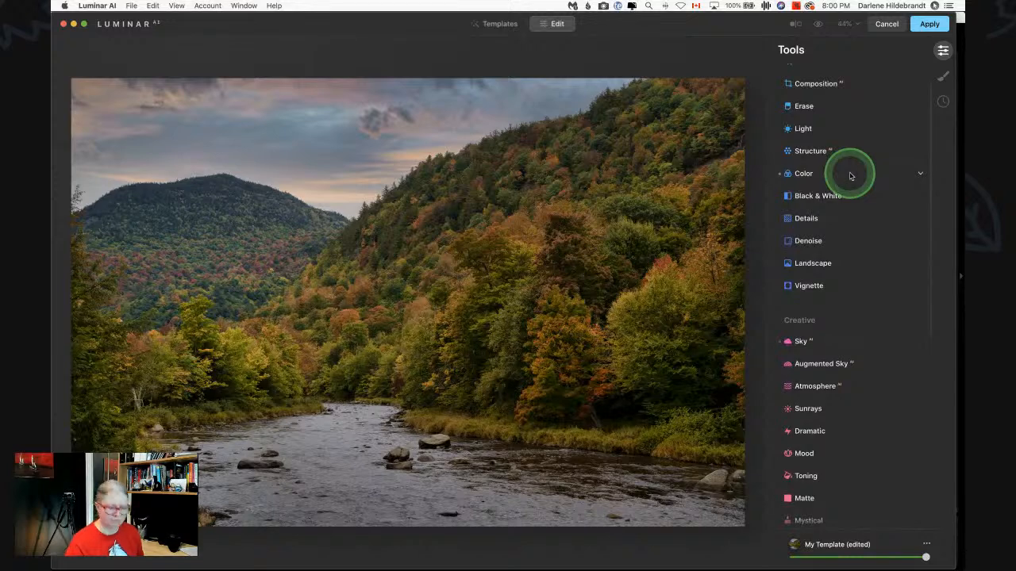
Warm the landscape with Golden Hour 20, set Foliage Enhancer to 71 and reveal the Foliage Hue setting
left_click(826, 258)
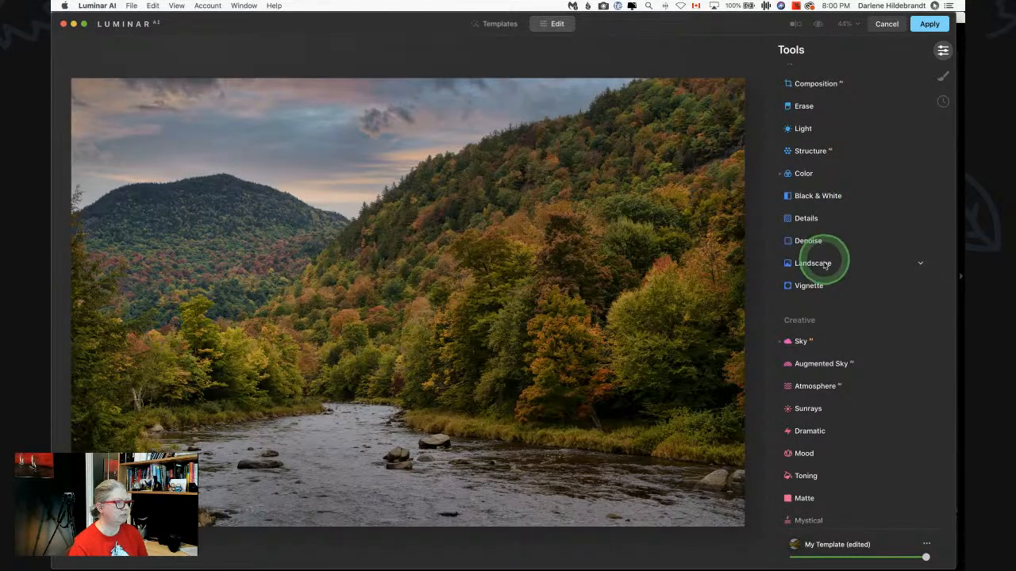
left_click(821, 262)
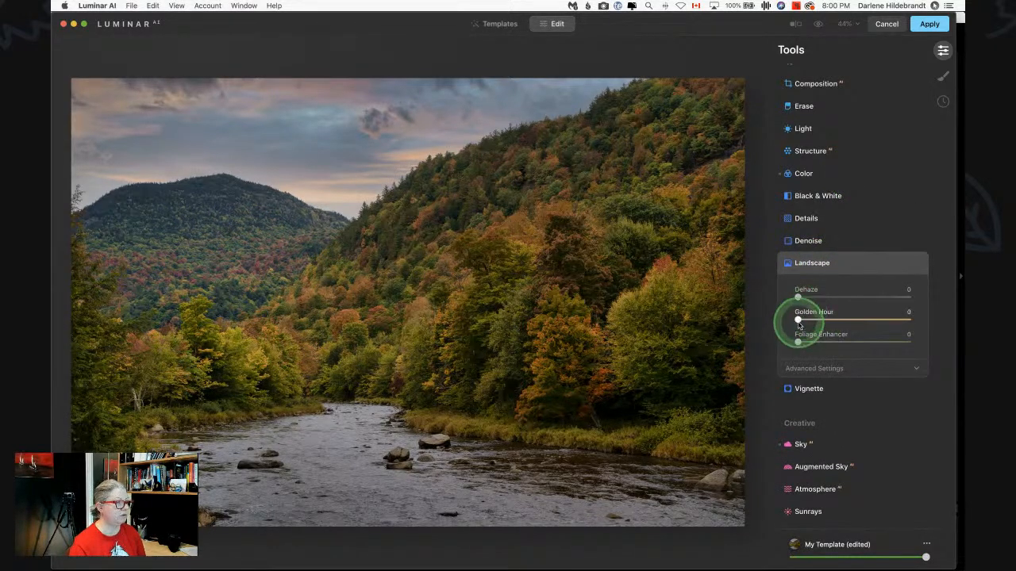
left_click_drag(798, 319, 821, 318)
left_click(837, 368)
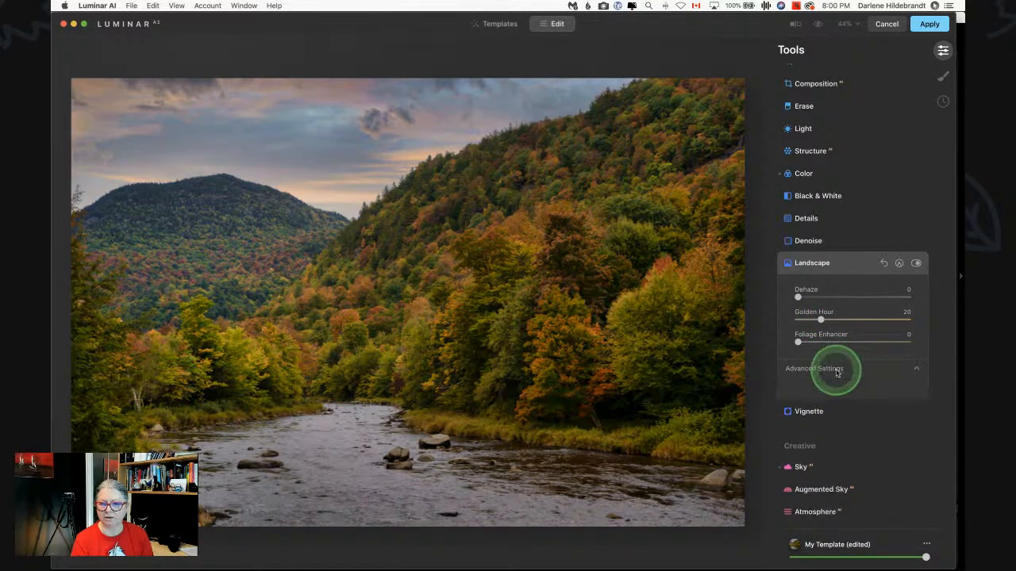
left_click_drag(798, 342, 876, 341)
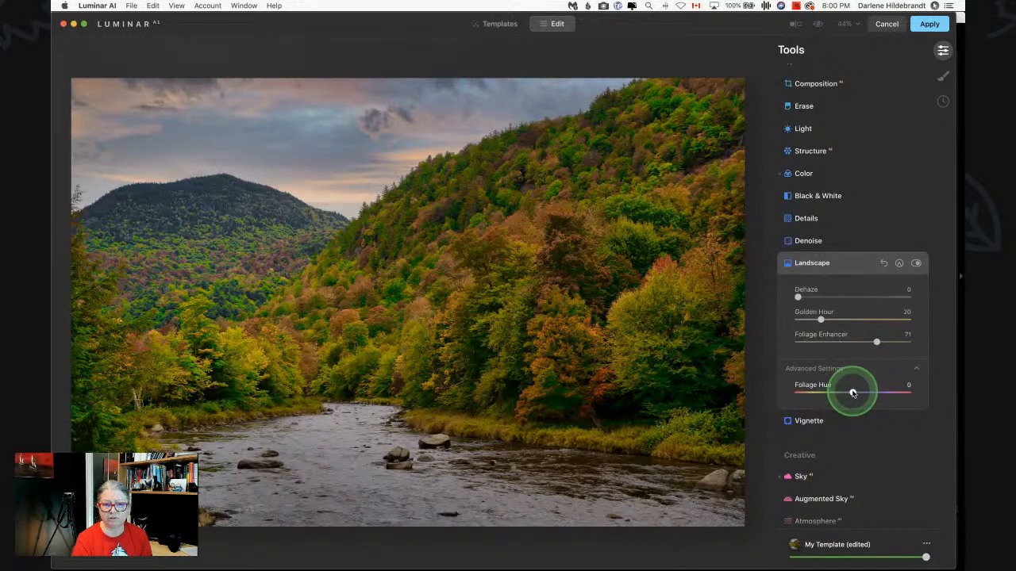
Set the landscape's Foliage Hue to -34 and Foliage Enhancer to 27, and close the Landscape tool
left_click_drag(853, 393, 833, 393)
left_click_drag(876, 341, 827, 341)
mouse_move(476, 556)
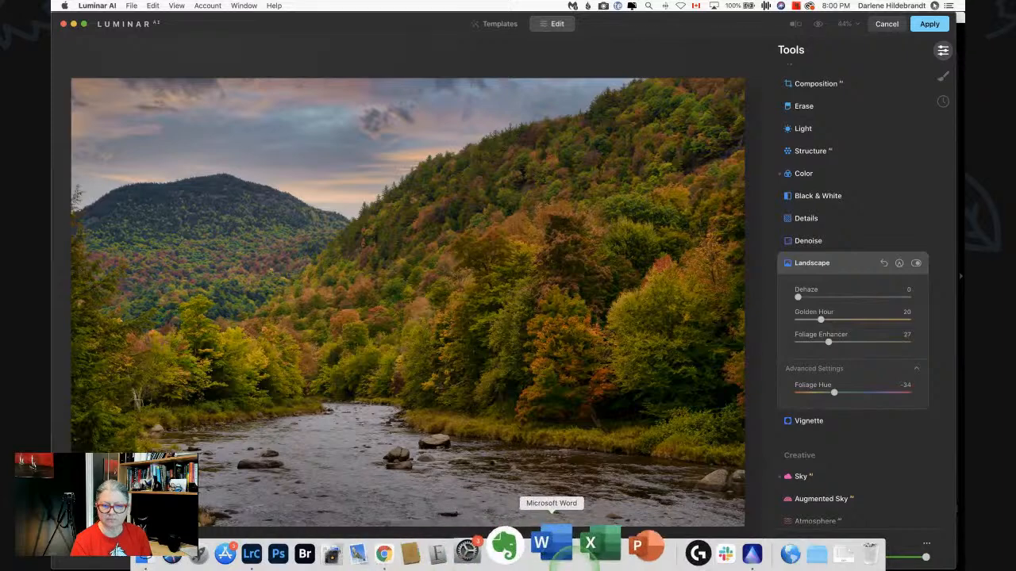
left_click(547, 546)
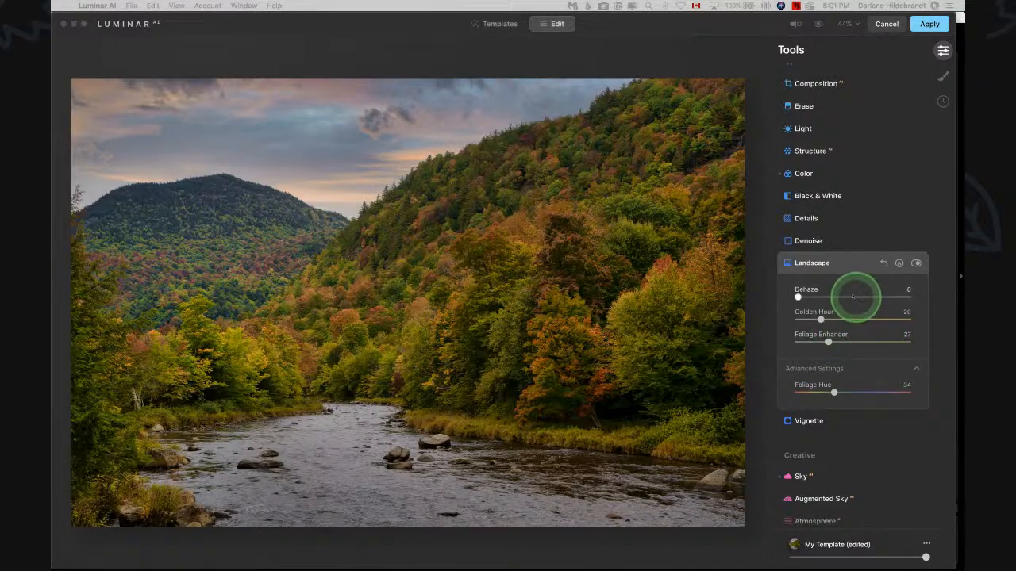
left_click(848, 268)
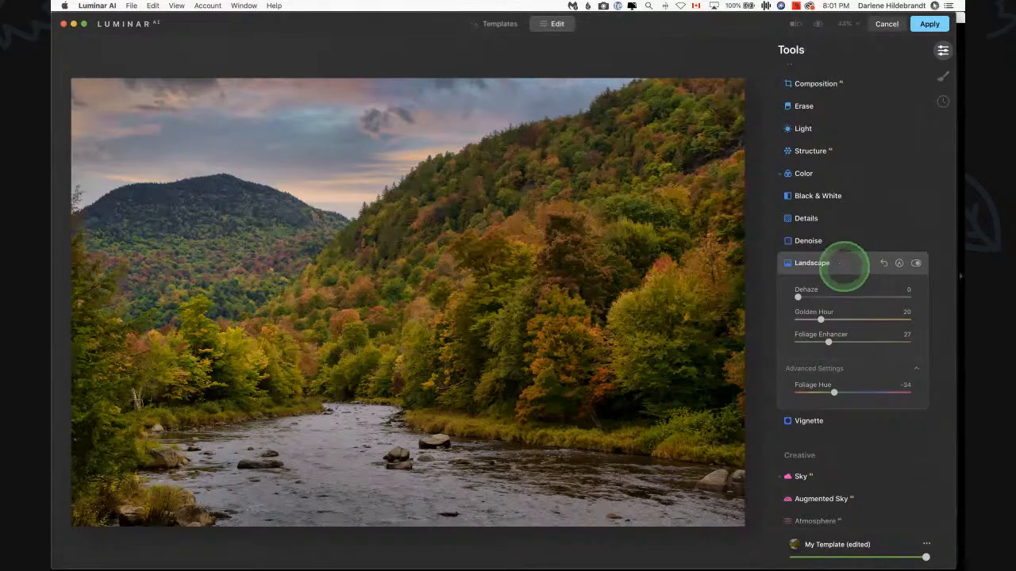
left_click(839, 263)
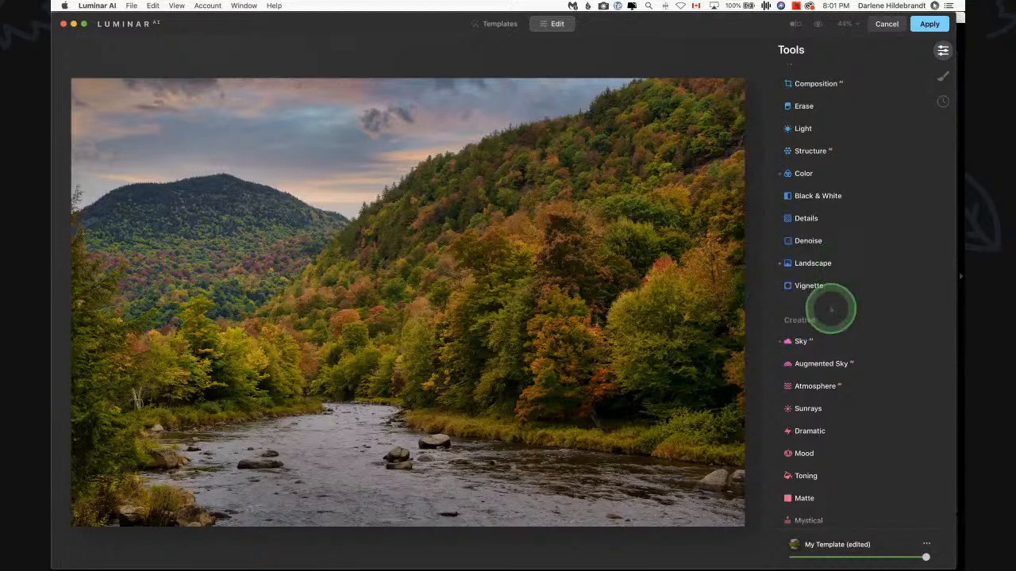
Reduce the replaced sky's Relight Strength to 19 and apply the edits to return the photo to Lightroom Classic
left_click(830, 341)
scroll(830, 340, "down", 6)
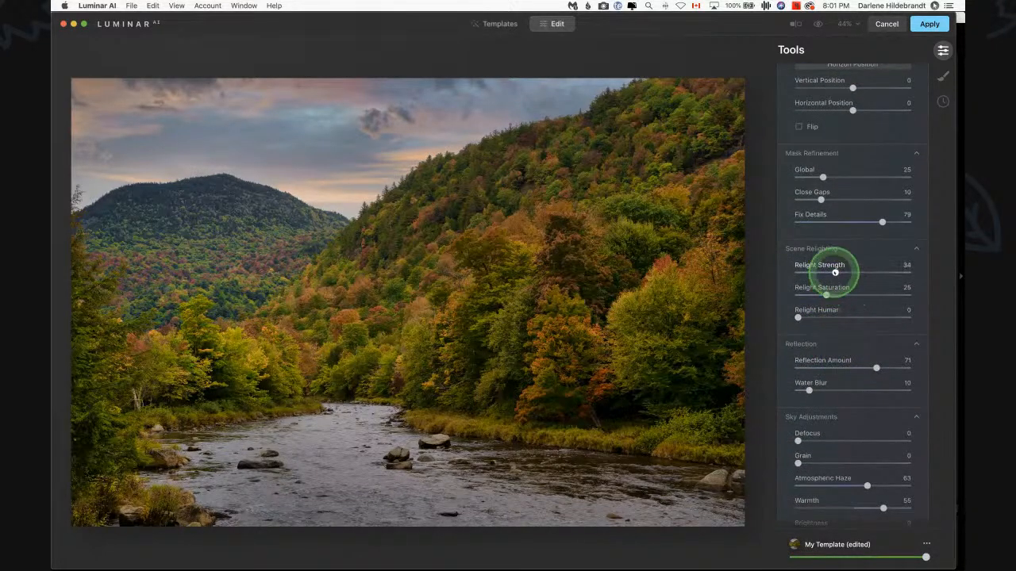
left_click_drag(835, 271, 819, 272)
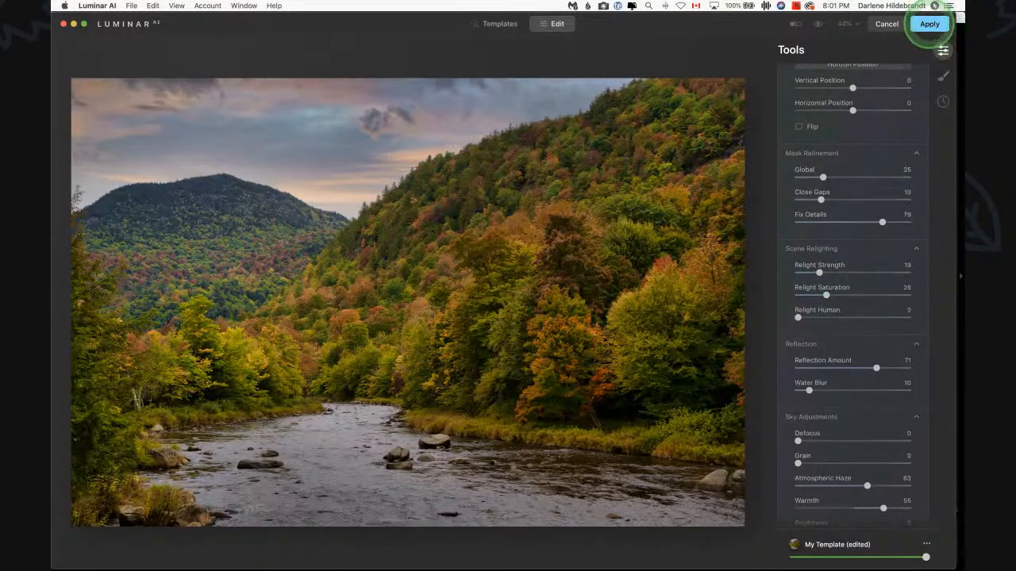
left_click(930, 24)
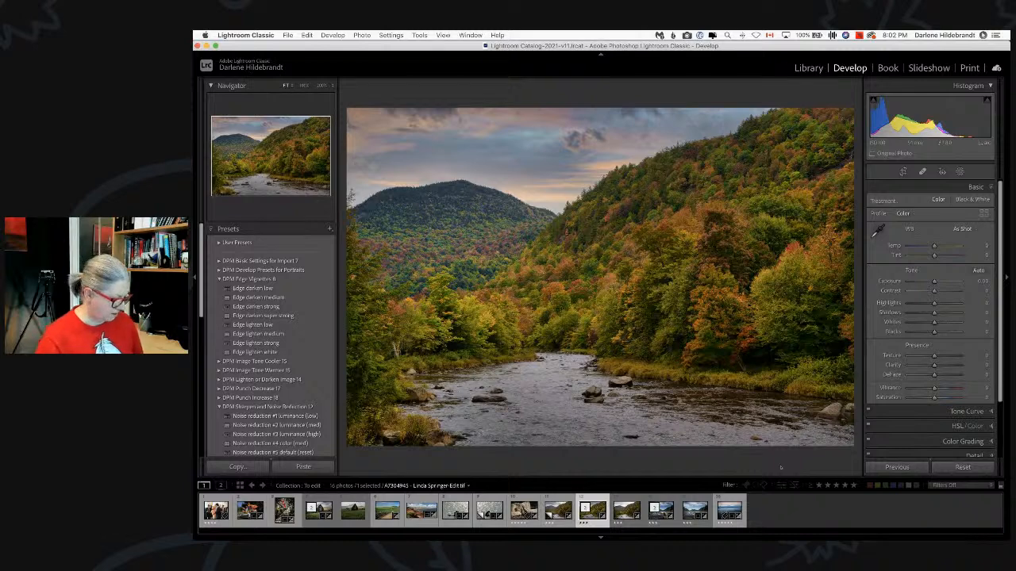
Compare the original river photo with the sky-replaced version side by side in Survey view with the side panels hidden
key("g")
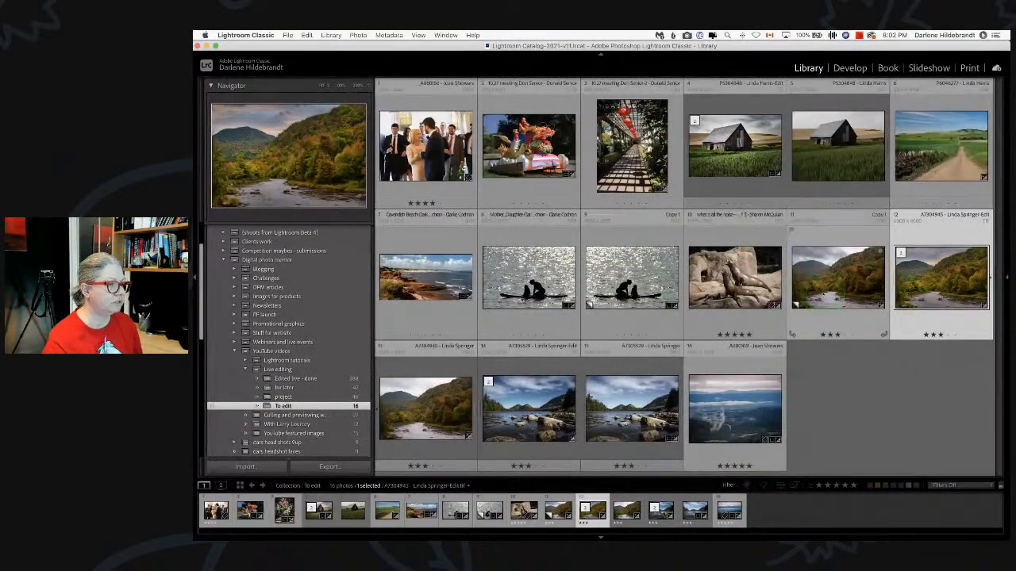
double_click(823, 292)
key("n")
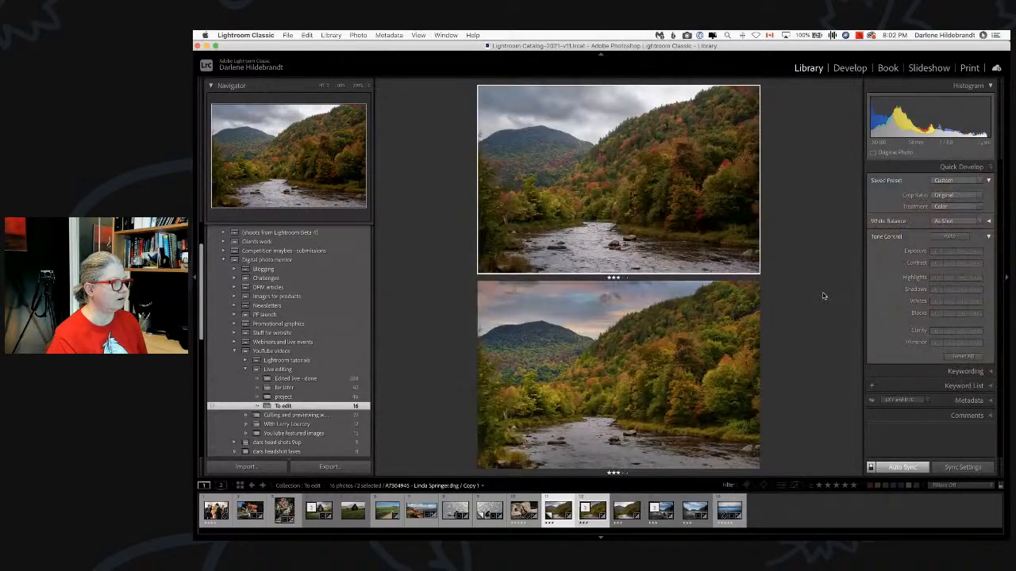
key("Tab")
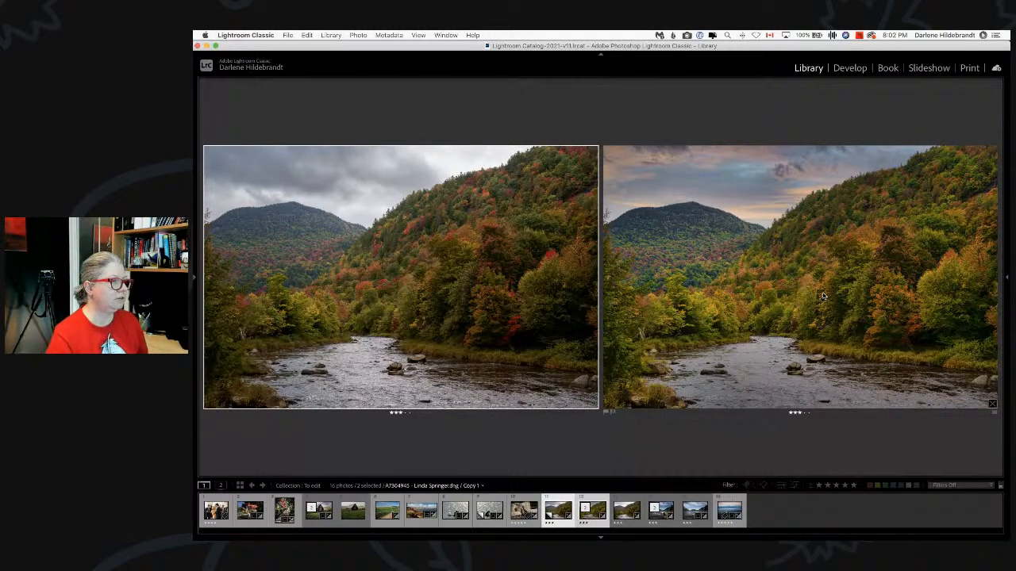
left_click(794, 324)
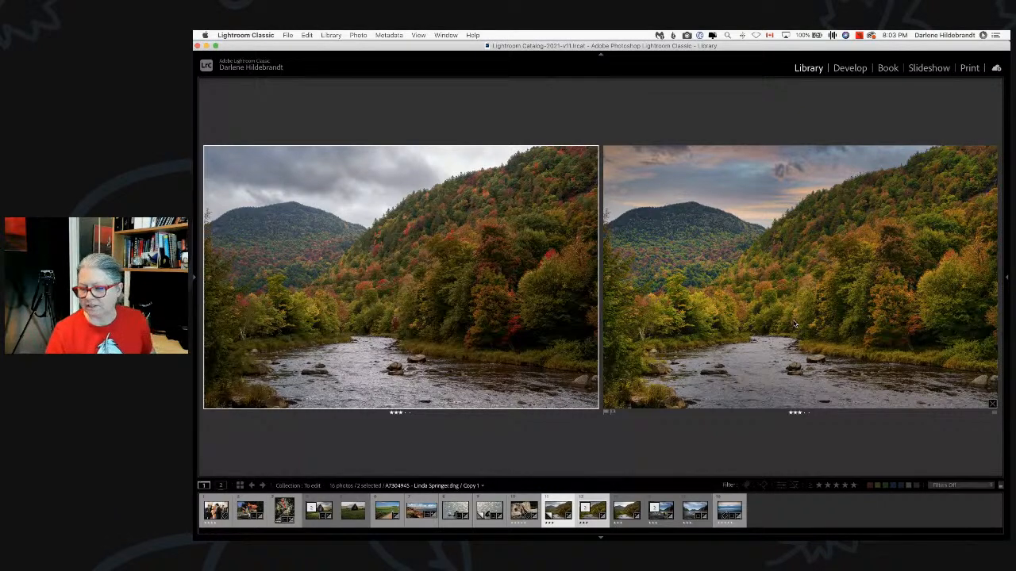
left_click(794, 323)
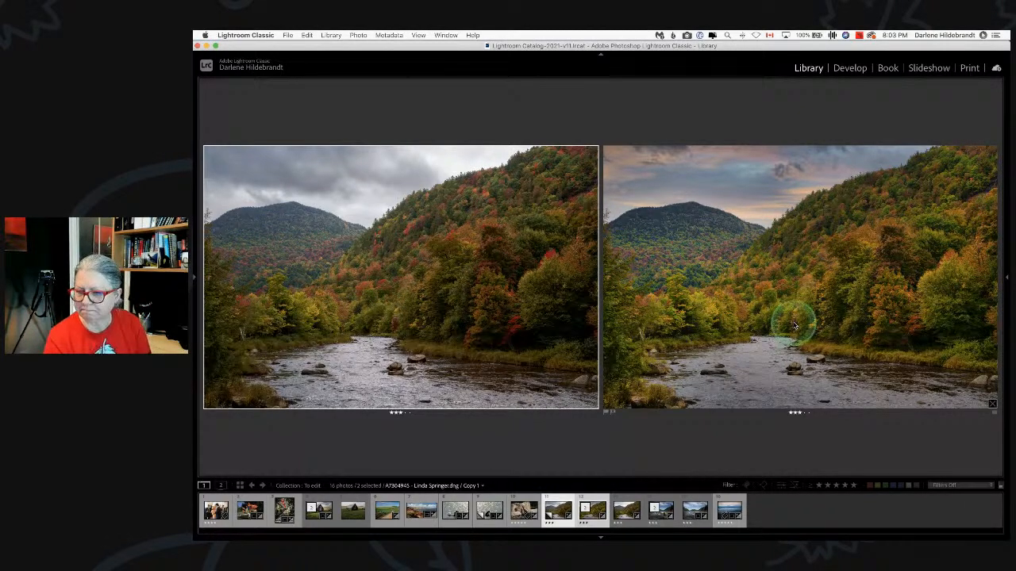